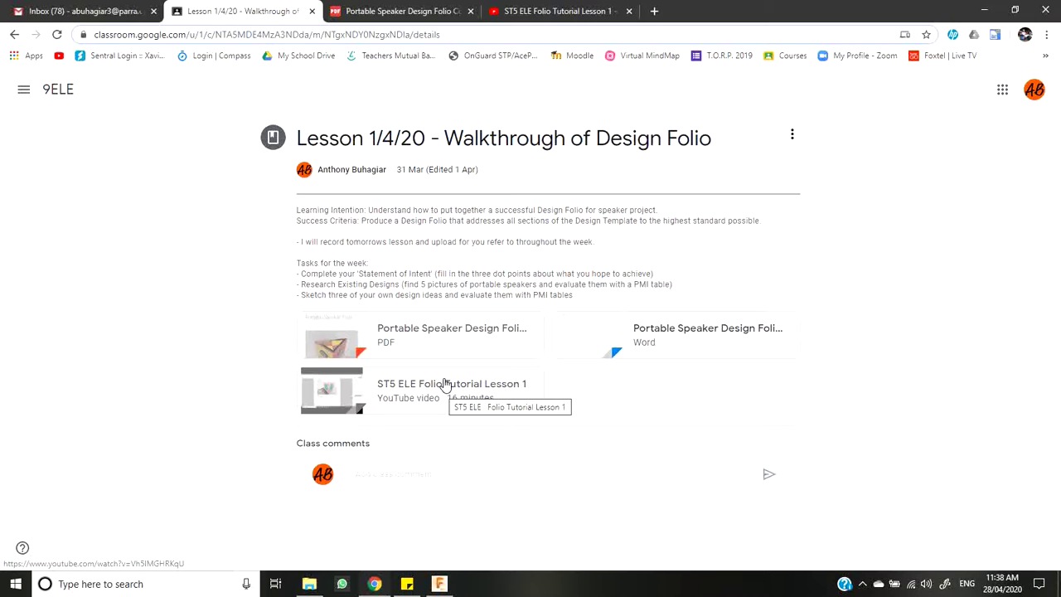
Seek the folio tutorial video from 10:39 to the CAD Modelling section at 11:39.
click(554, 10)
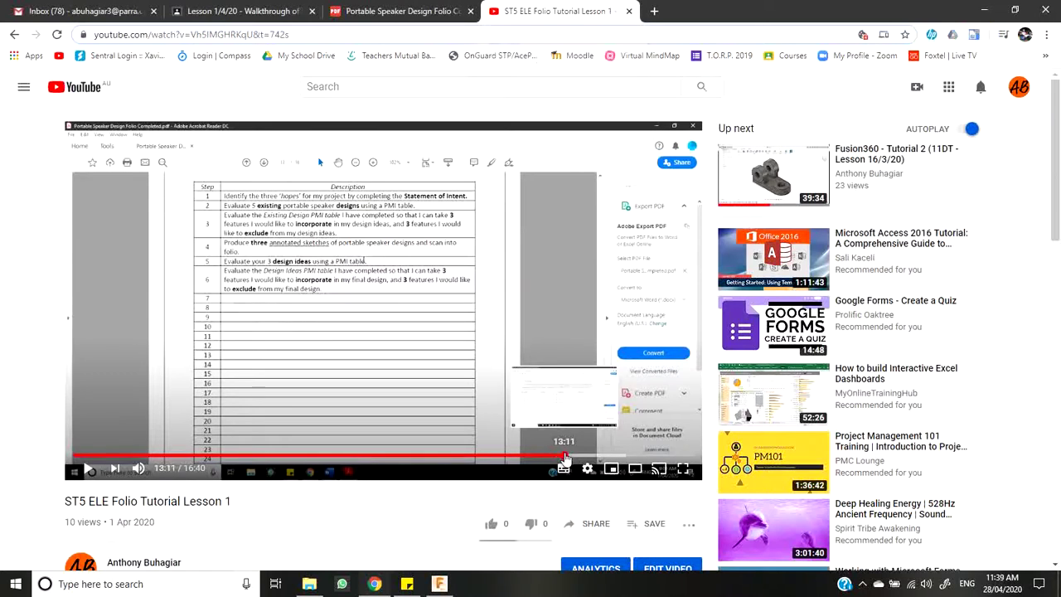
click(580, 457)
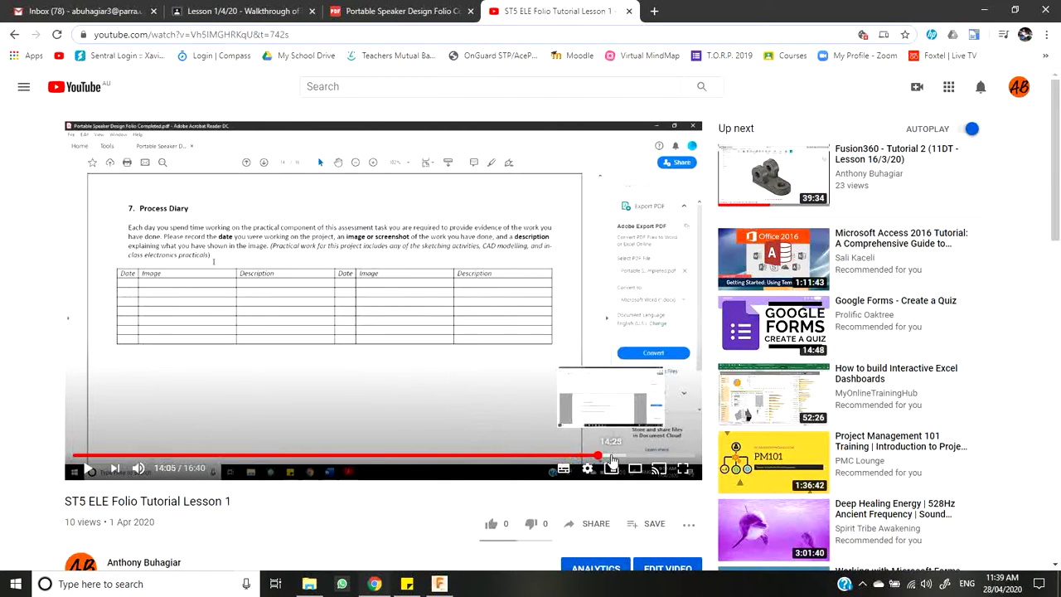
click(617, 458)
click(494, 459)
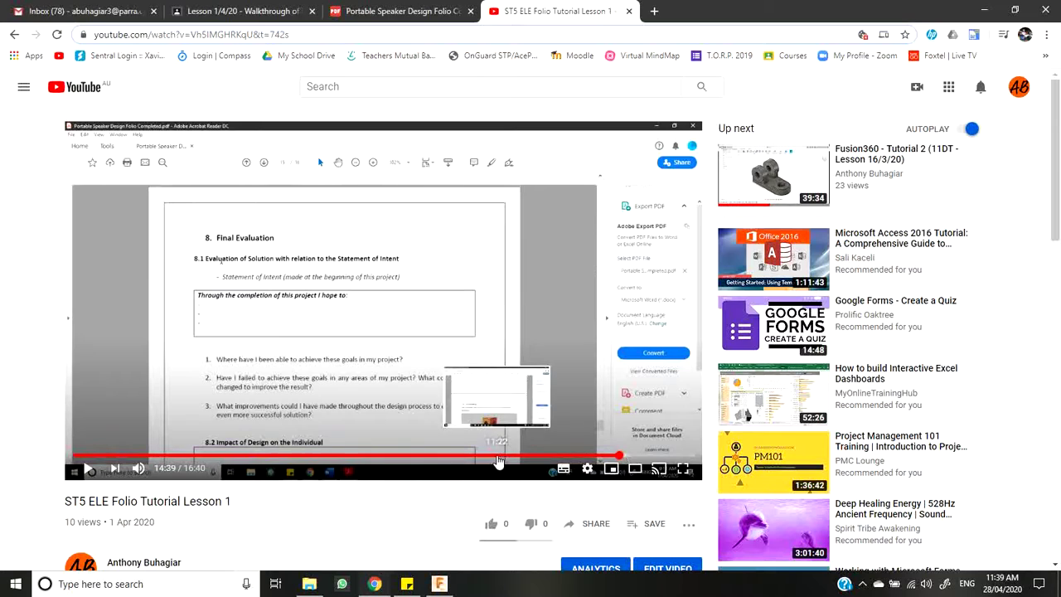
click(472, 458)
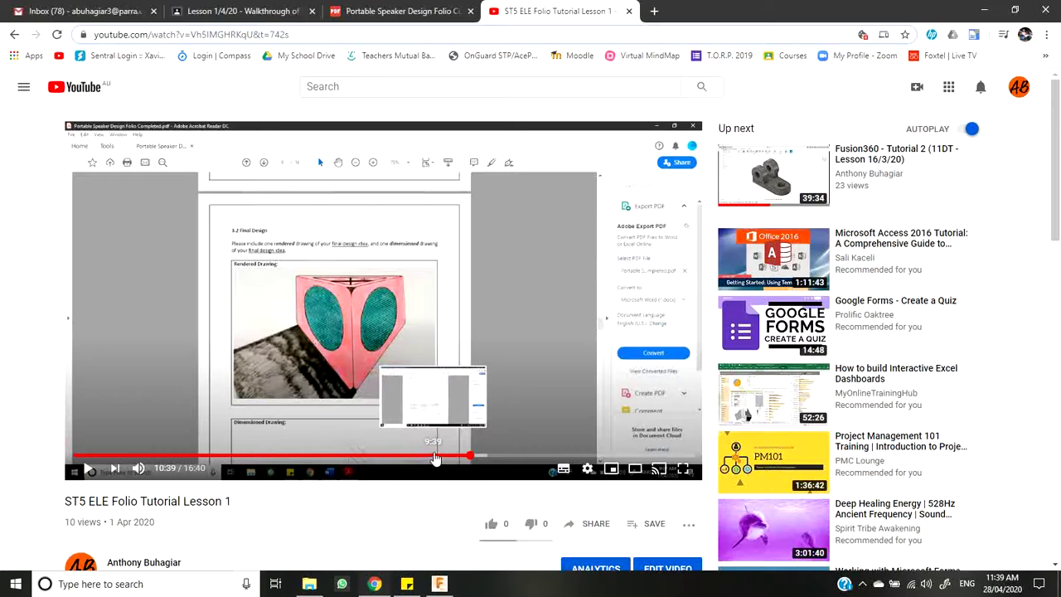
click(505, 456)
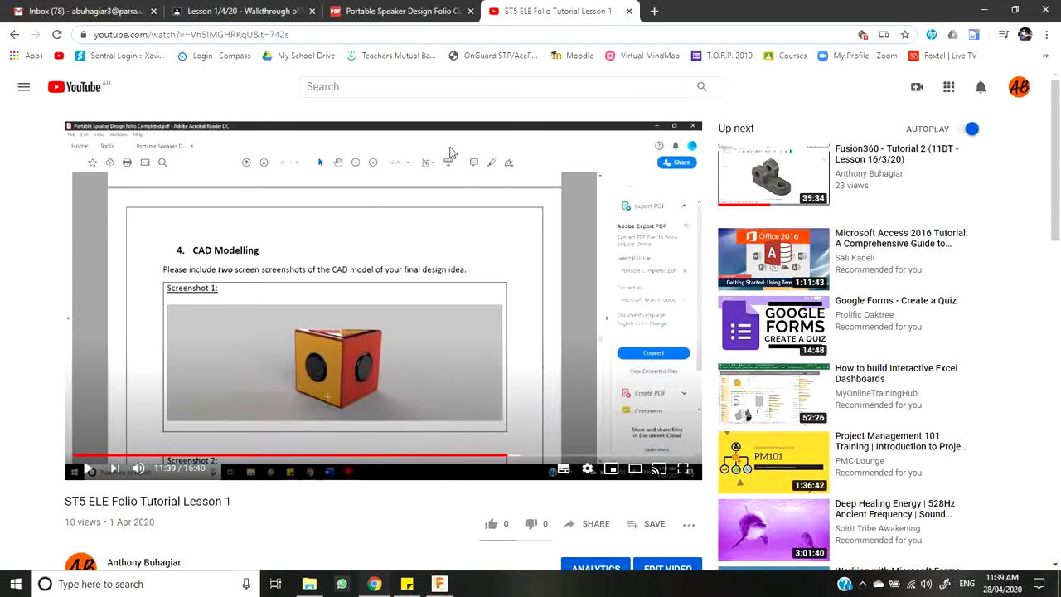
Scroll Portable Speaker Design Folio Completed.pdf through the CAD Modelling screenshots to page 11.
click(370, 7)
scroll(527, 303, down, 5)
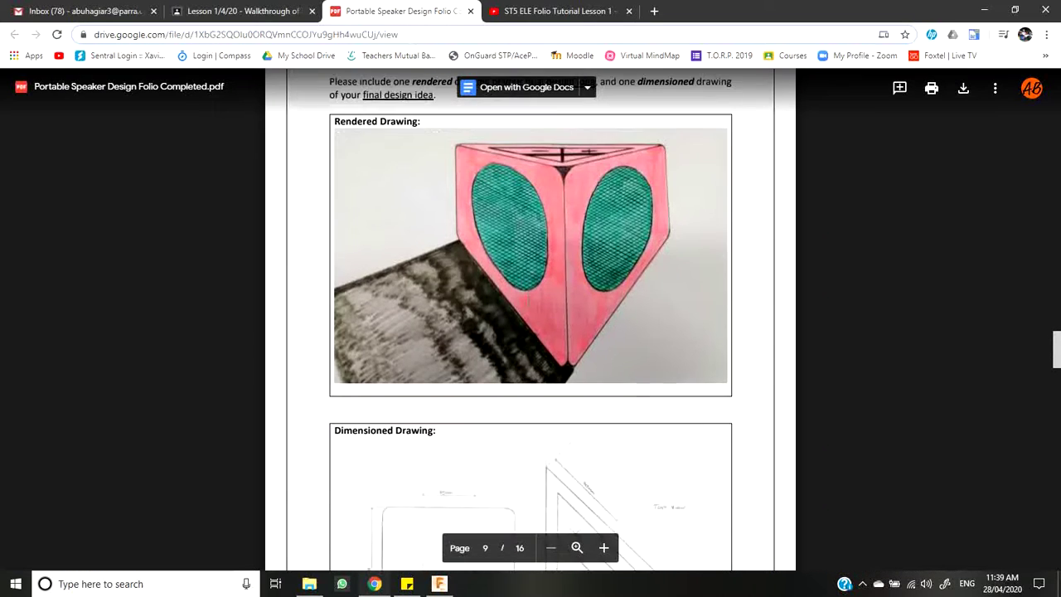
scroll(527, 302, up, 3)
scroll(643, 250, up, 4)
scroll(639, 248, up, 1)
scroll(621, 256, down, 7)
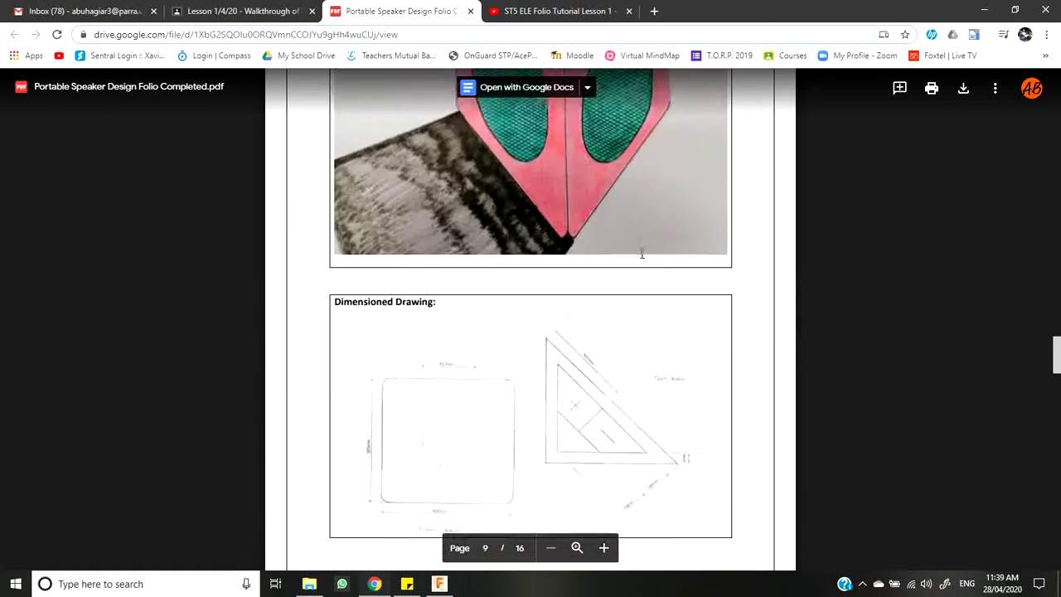
scroll(599, 262, down, 8)
scroll(564, 229, up, 2)
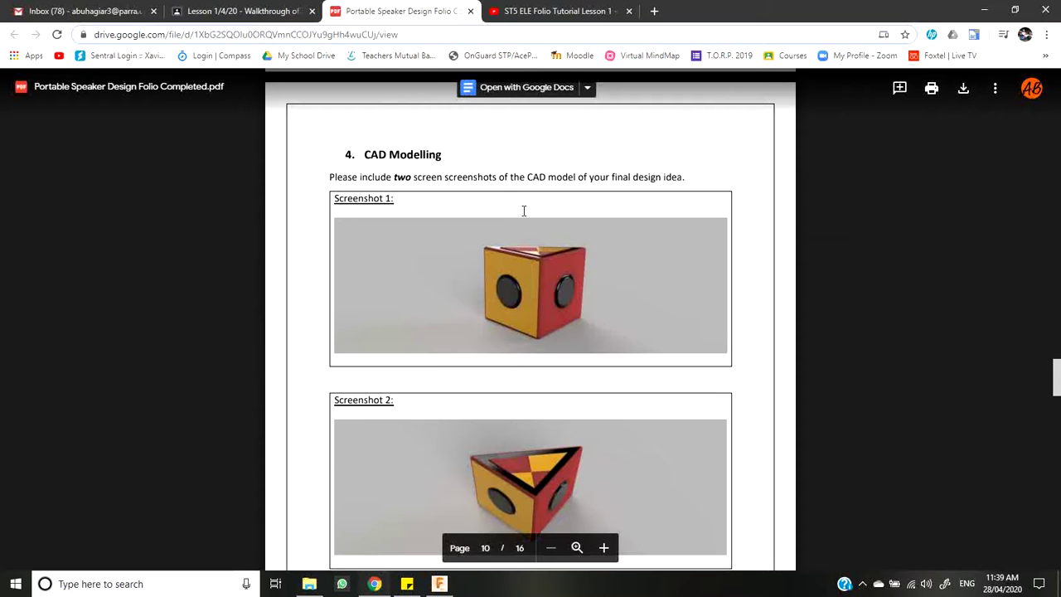
scroll(518, 237, up, 10)
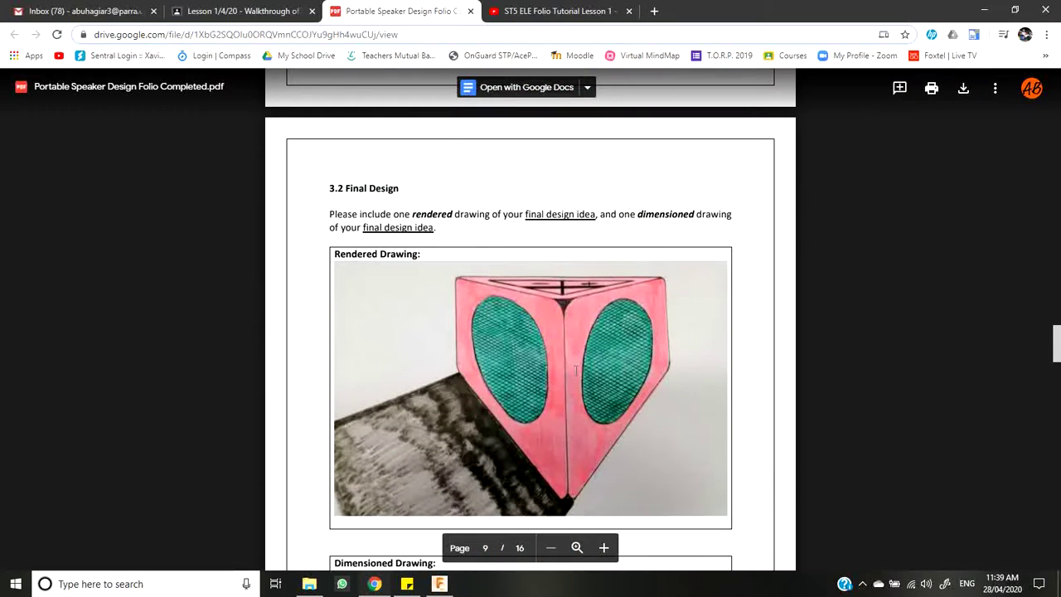
scroll(578, 367, up, 5)
scroll(578, 366, up, 12)
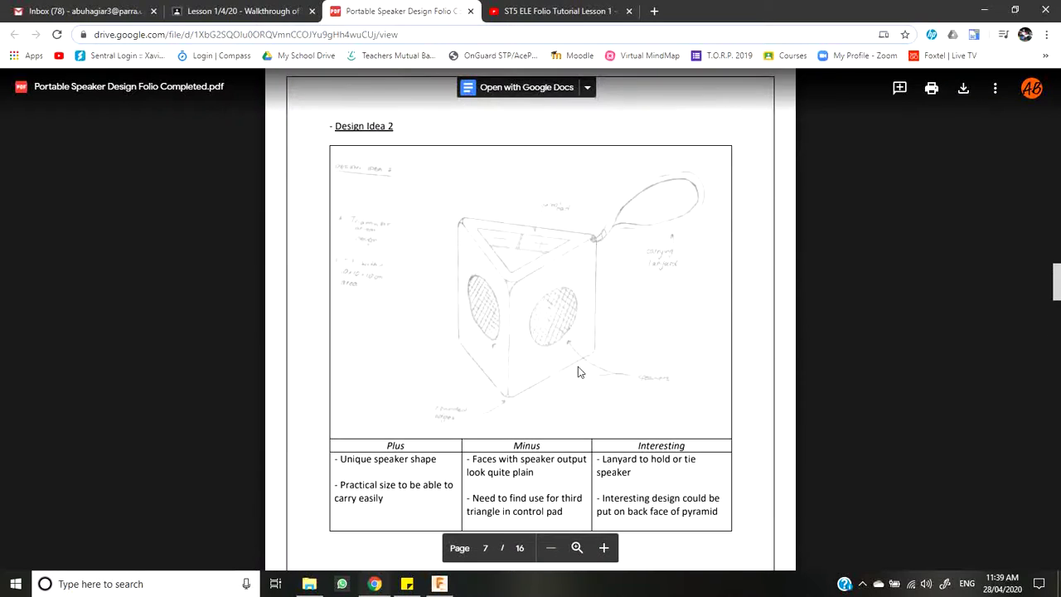
scroll(578, 367, down, 10)
scroll(579, 366, down, 5)
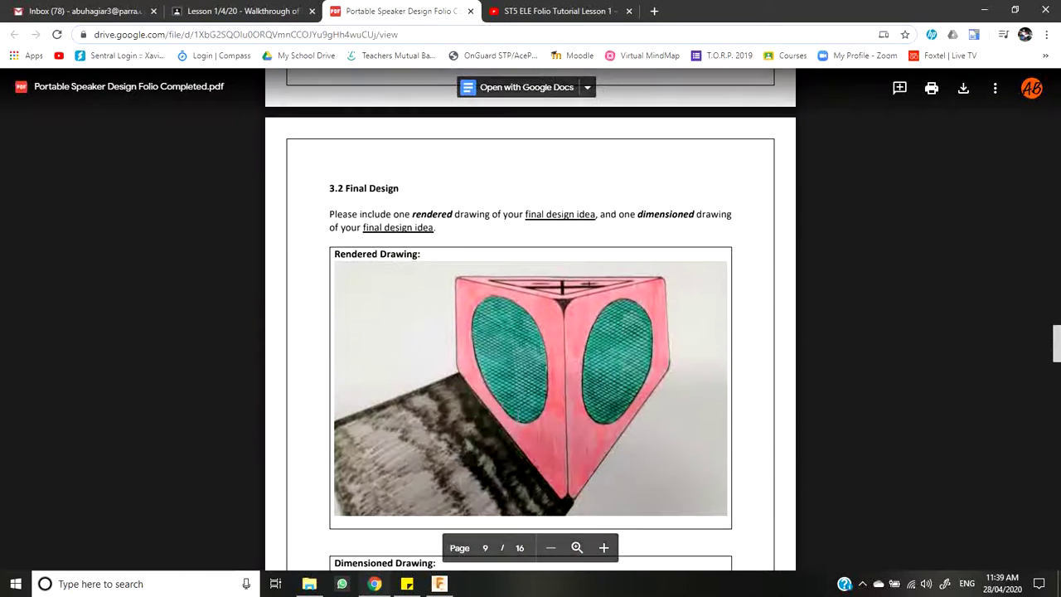
scroll(594, 404, down, 4)
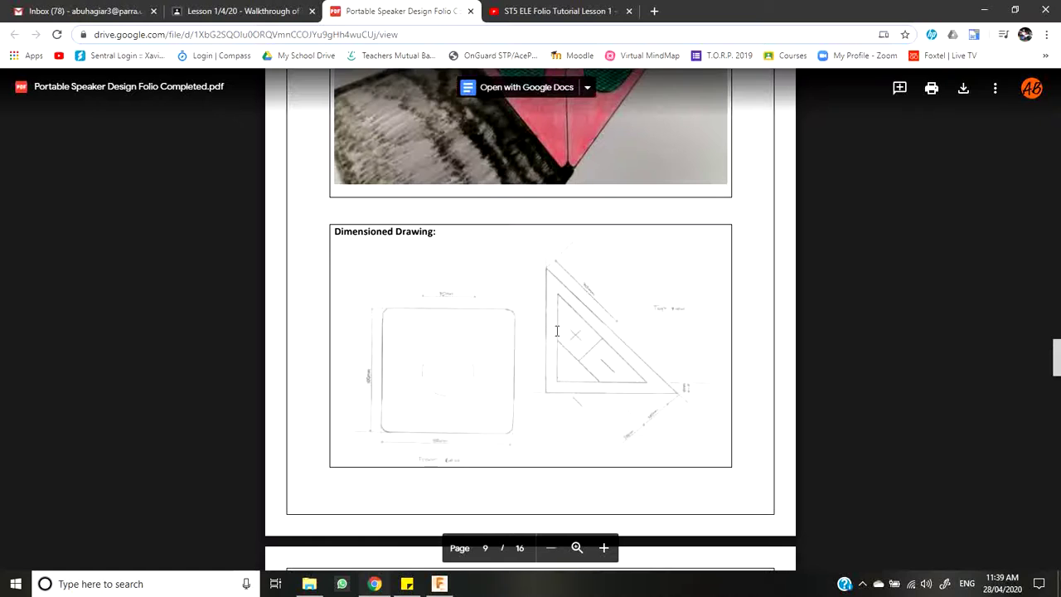
scroll(548, 306, down, 5)
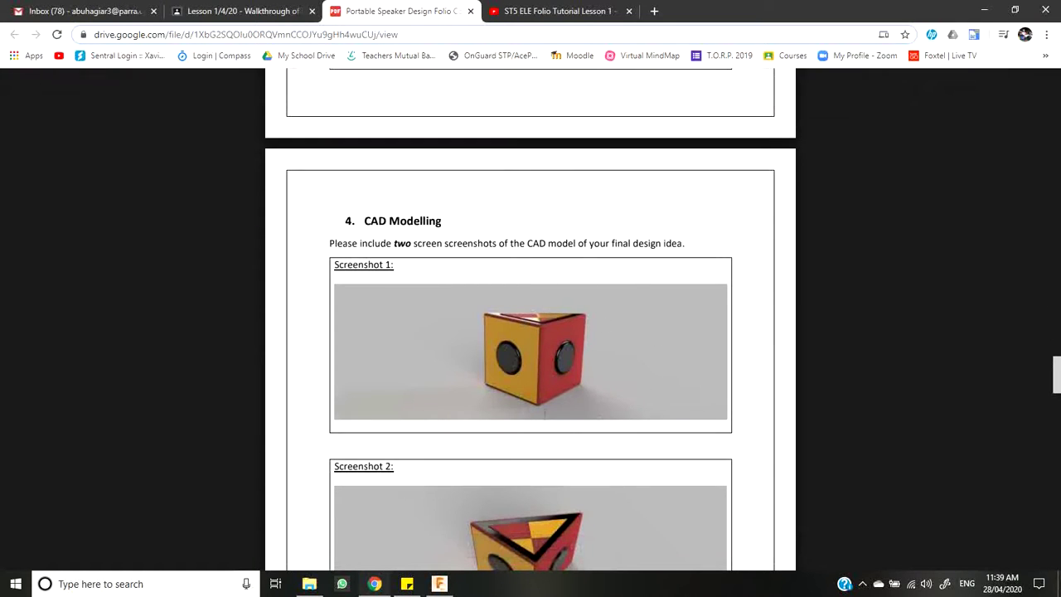
scroll(597, 341, down, 3)
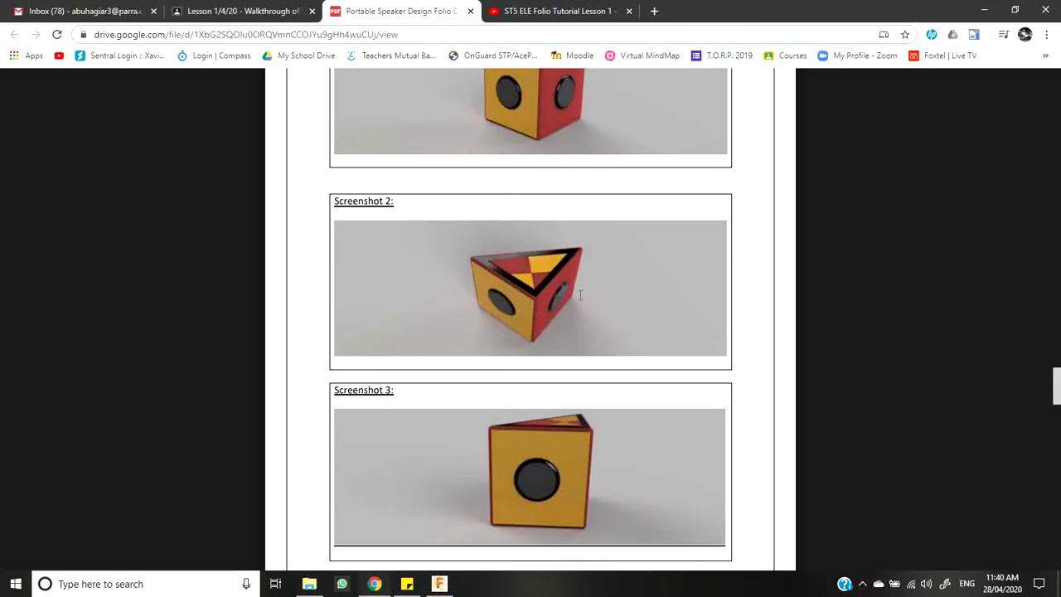
scroll(580, 294, up, 2)
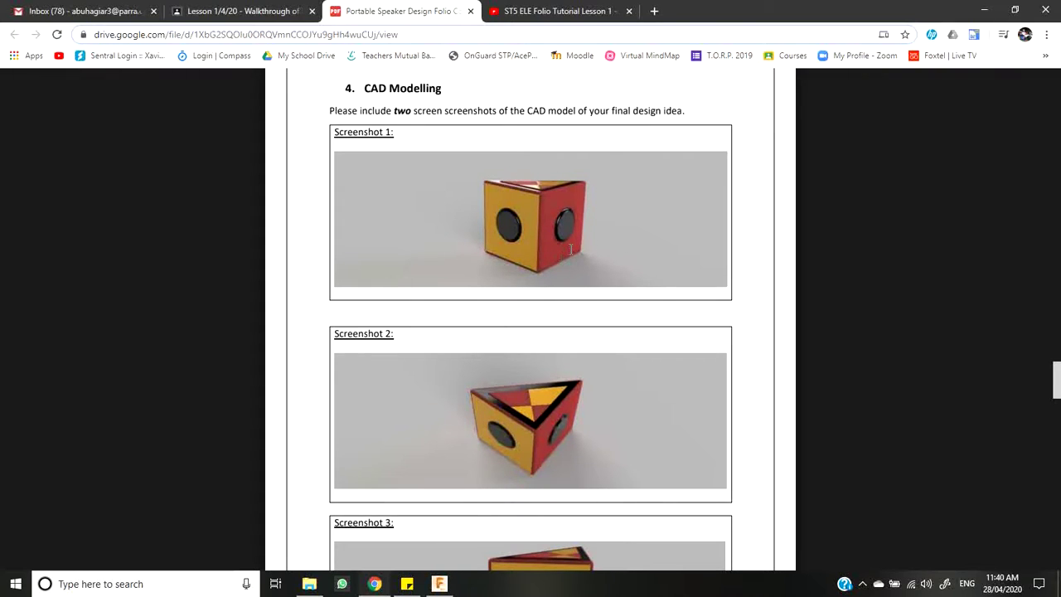
scroll(570, 249, down, 4)
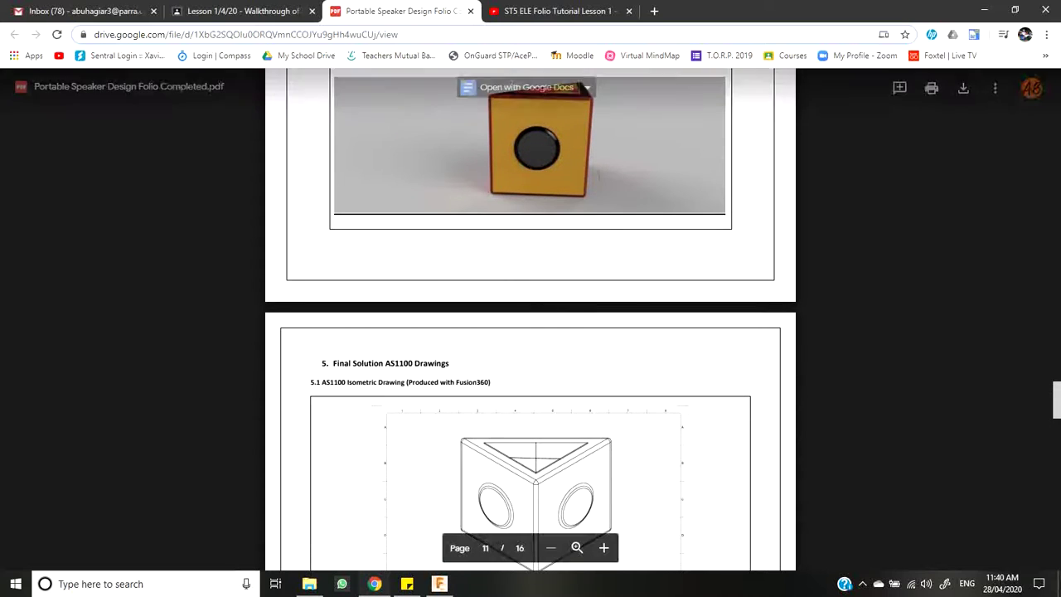
View the 5.2 orthogonal projection, then return to the 5.1 AS1100 isometric drawing.
scroll(559, 330, down, 3)
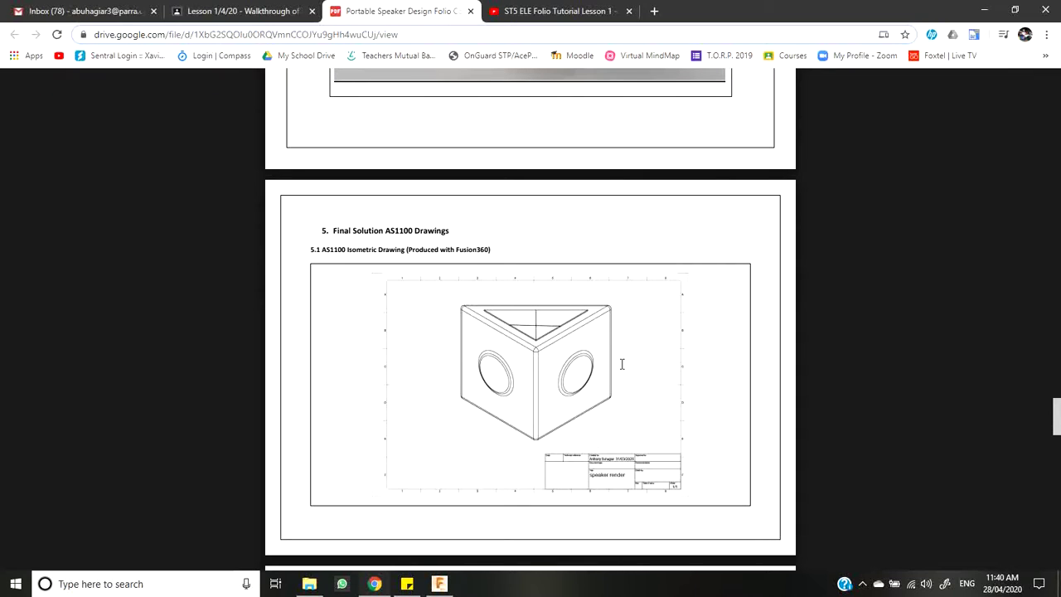
scroll(513, 299, down, 9)
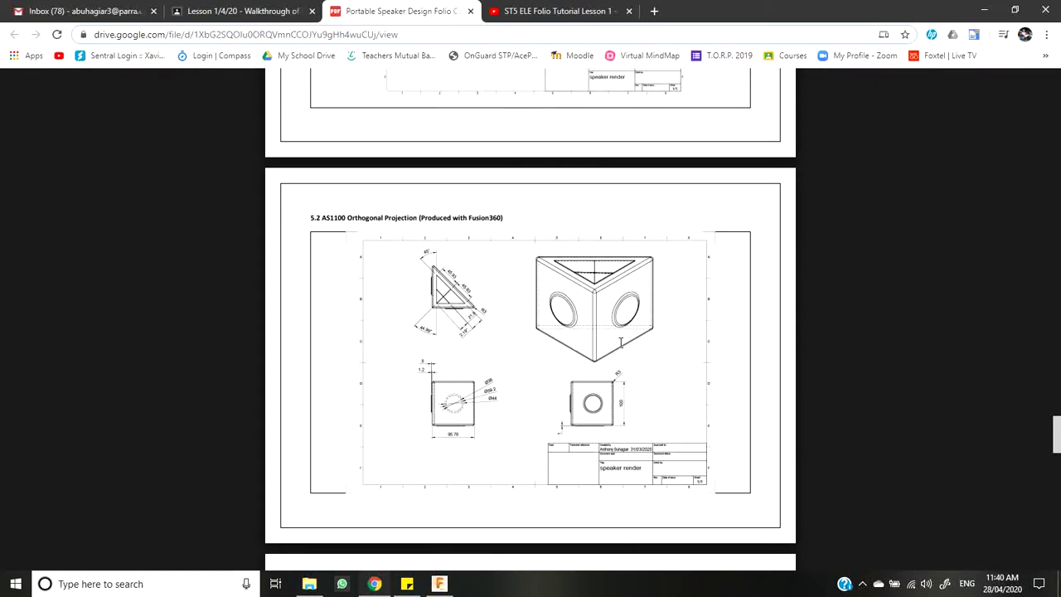
scroll(597, 330, up, 5)
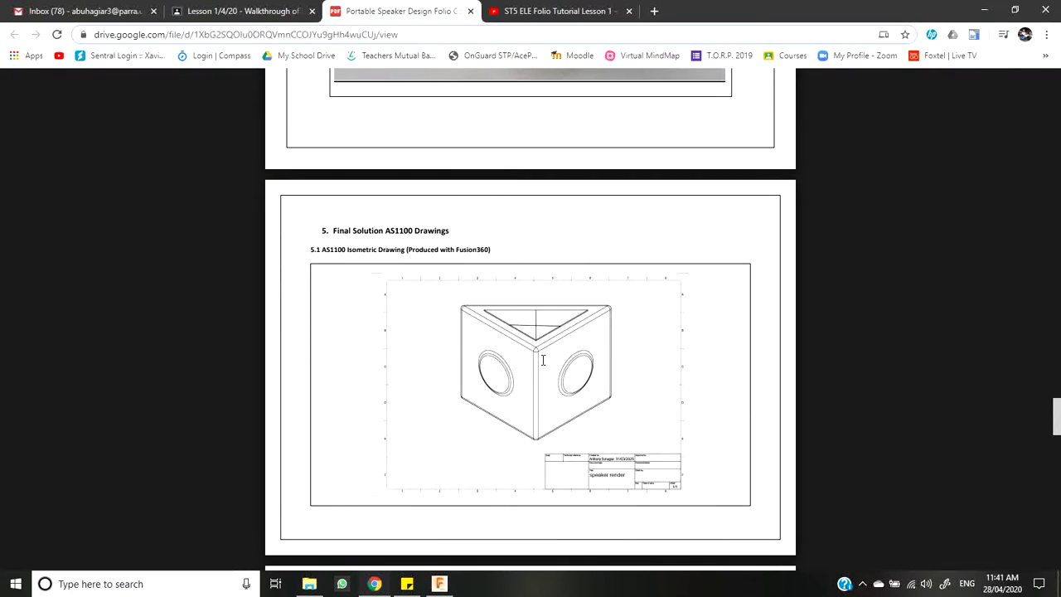
Open the latest Speaker Box design from the Admin Project in Fusion 360.
mouse_move(442, 584)
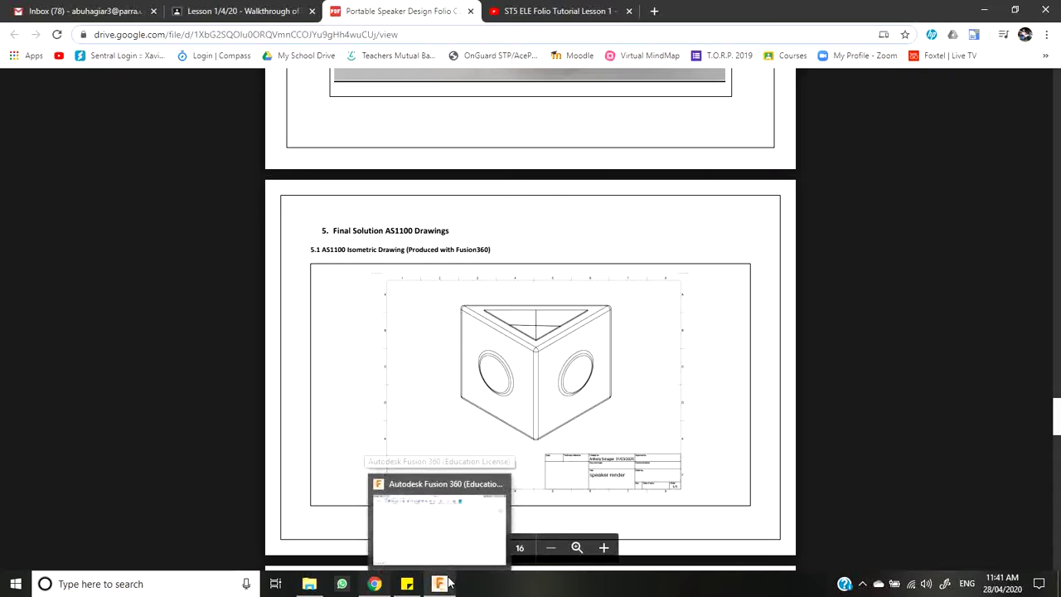
click(442, 583)
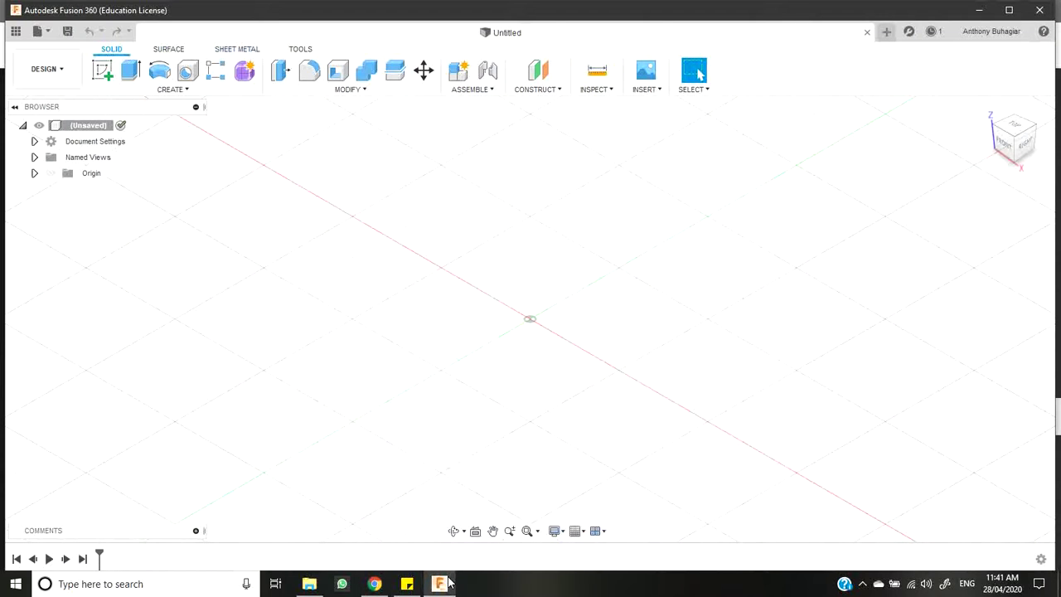
click(71, 69)
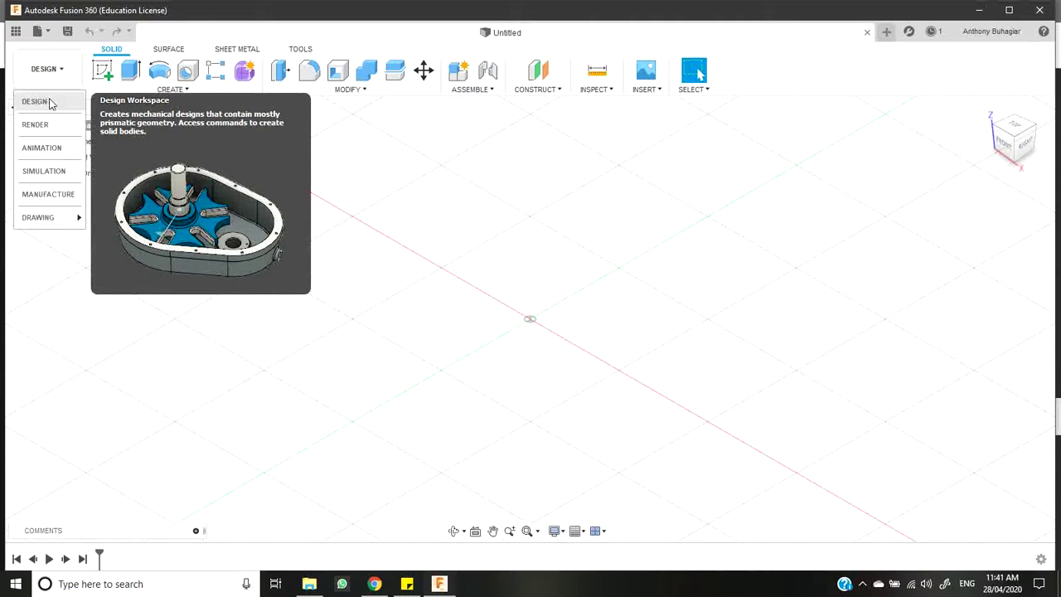
click(36, 32)
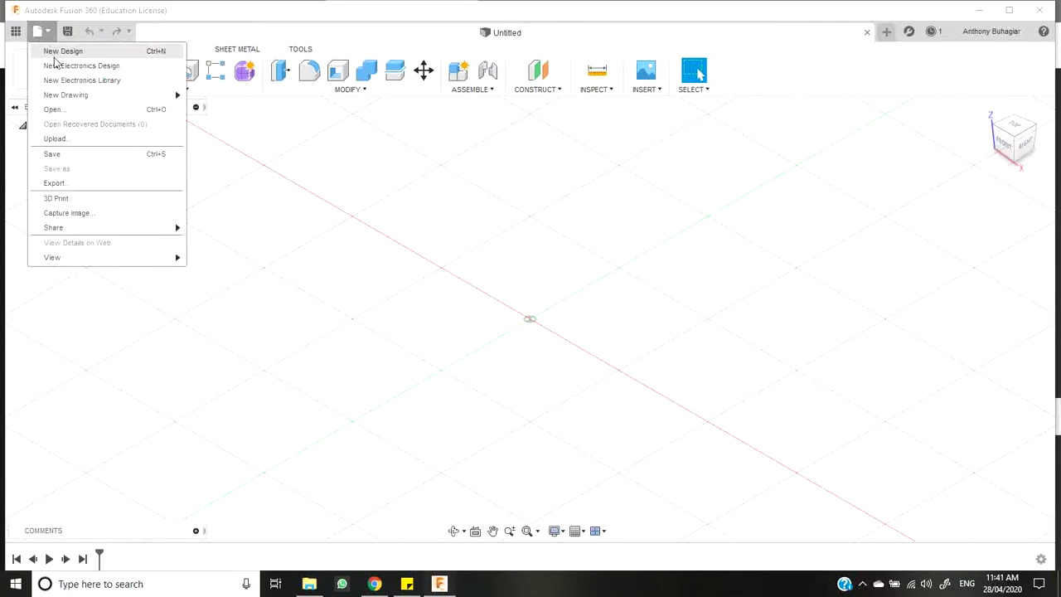
click(79, 109)
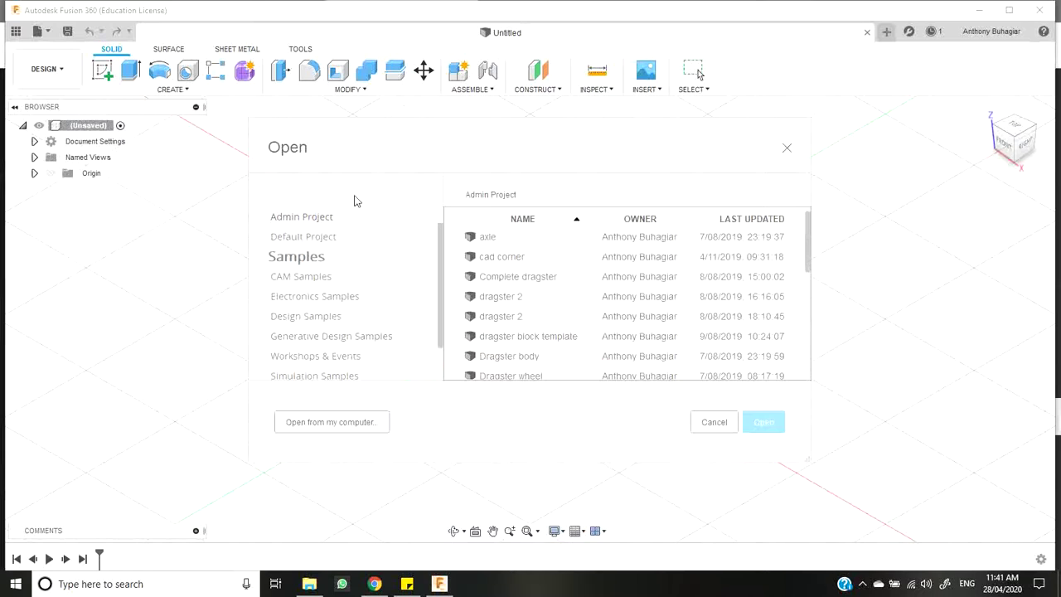
scroll(577, 263, down, 1)
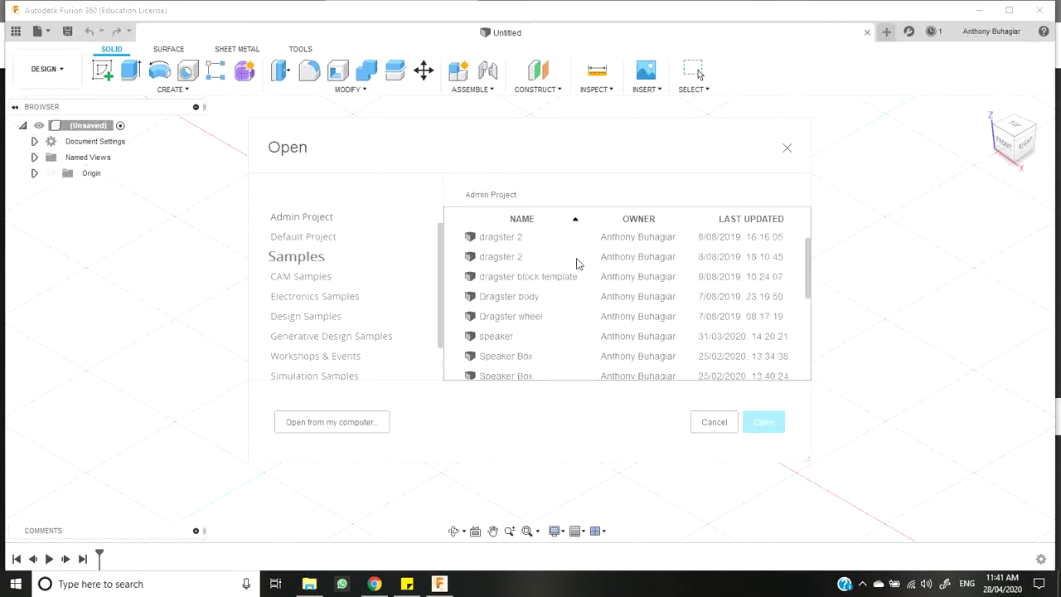
scroll(578, 264, down, 3)
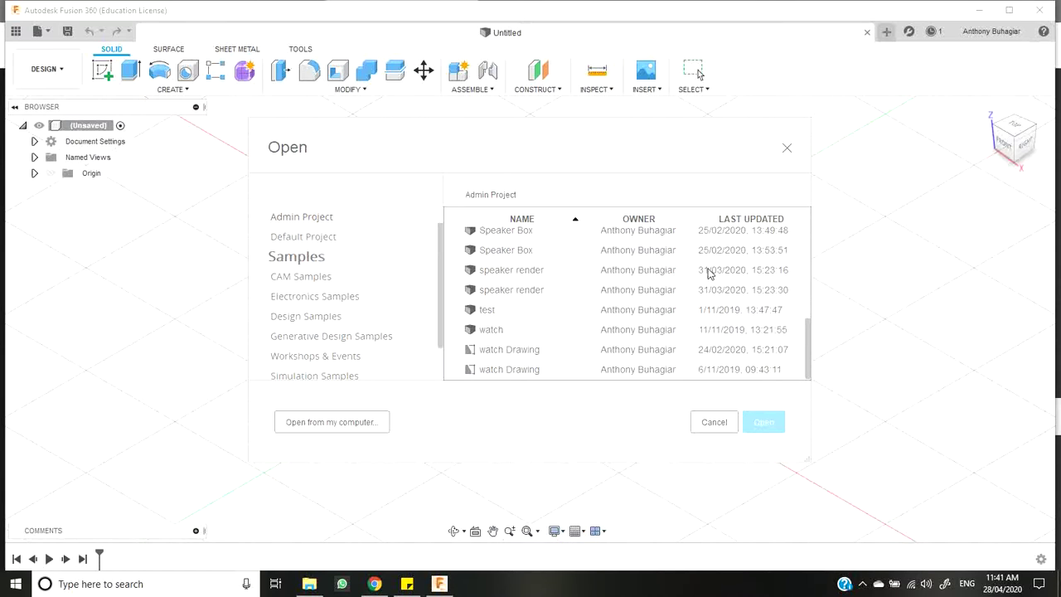
scroll(630, 292, up, 1)
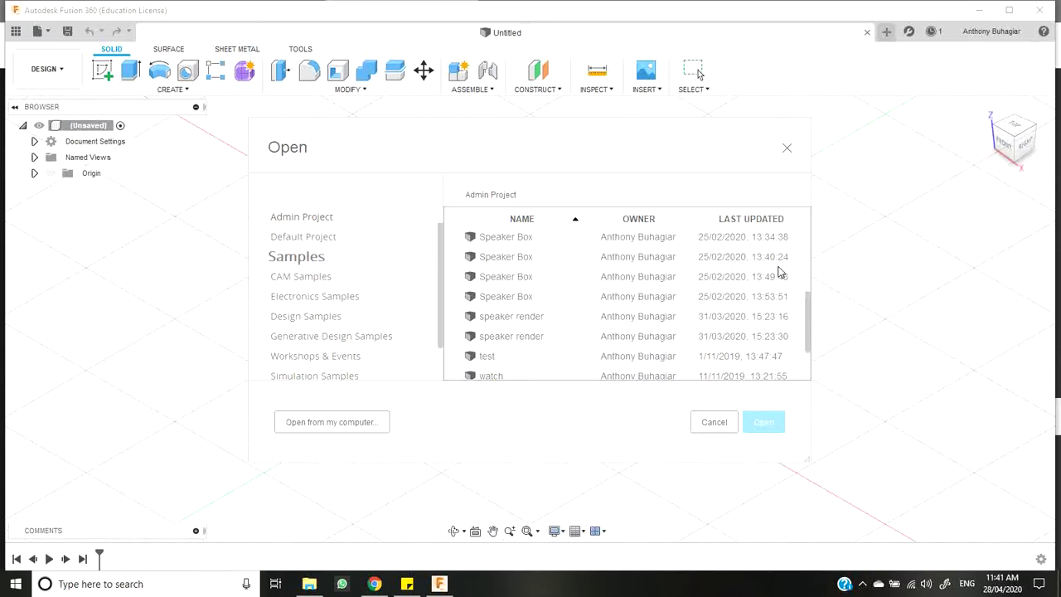
click(522, 303)
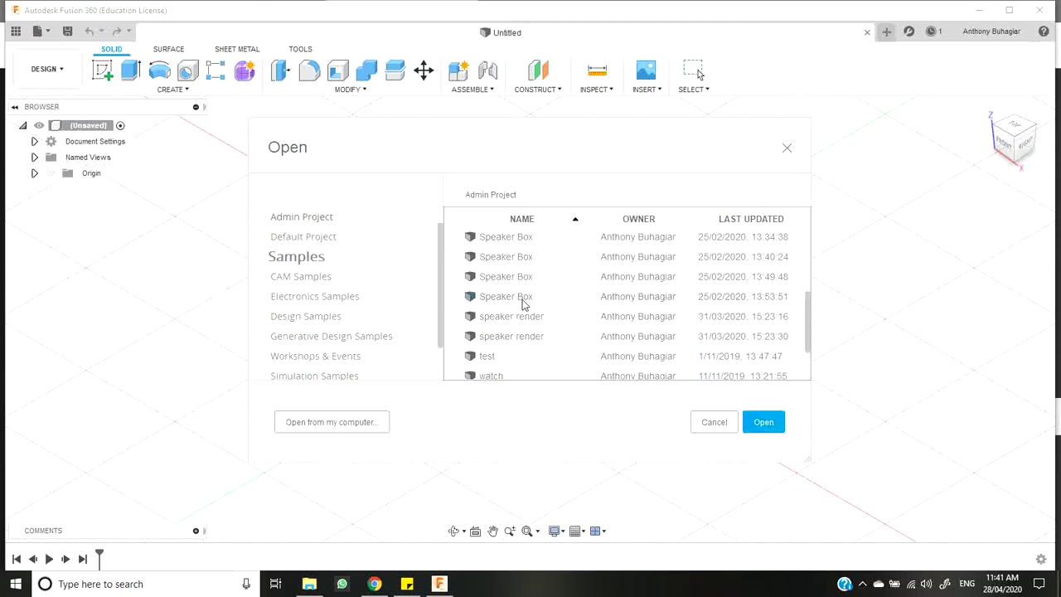
click(764, 425)
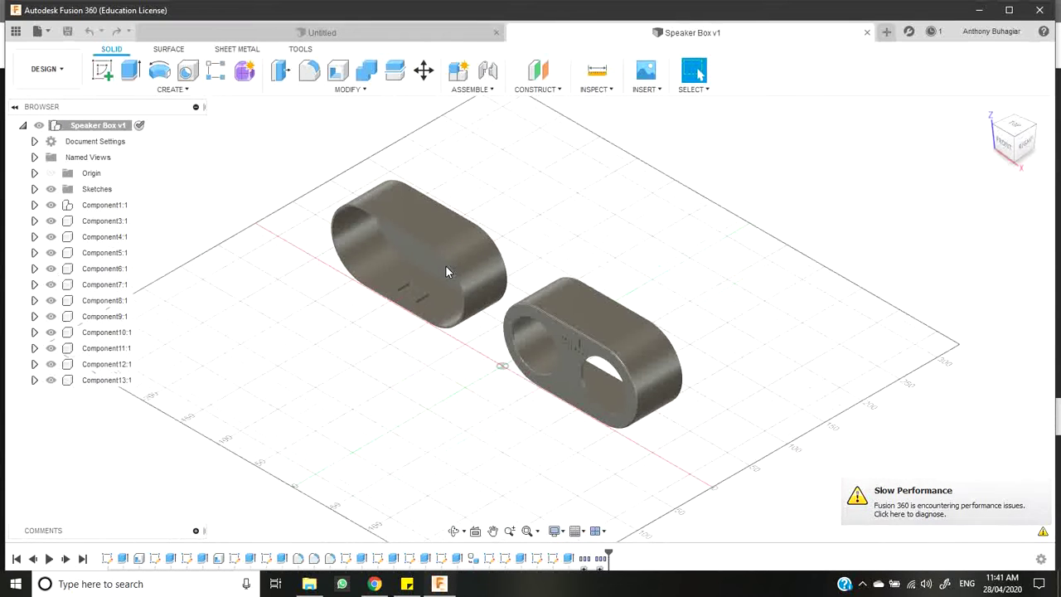
Open the 'speaker render' design from the Admin Project in a second tab.
click(46, 32)
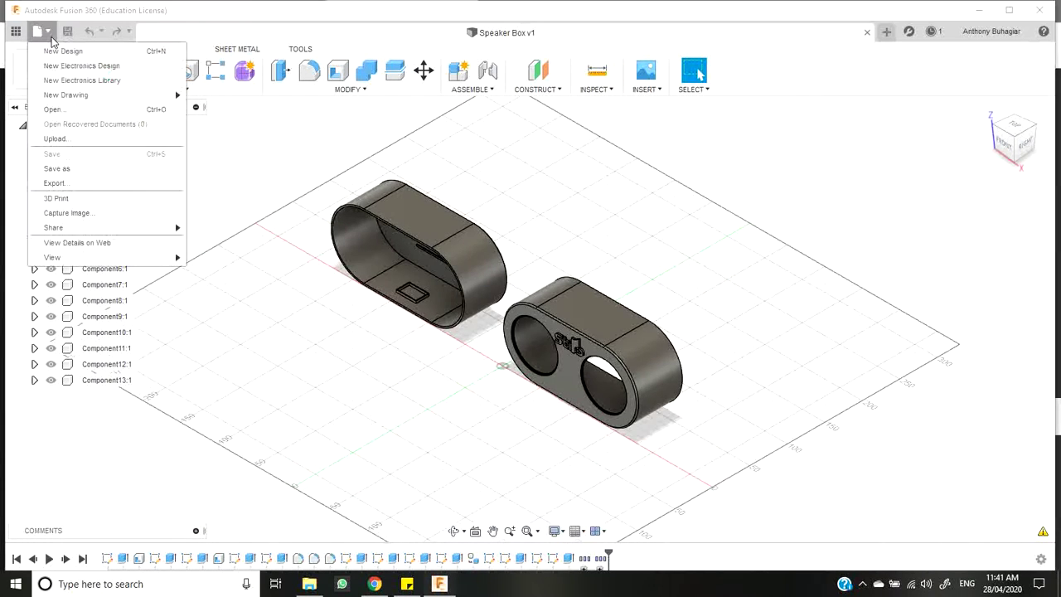
click(56, 110)
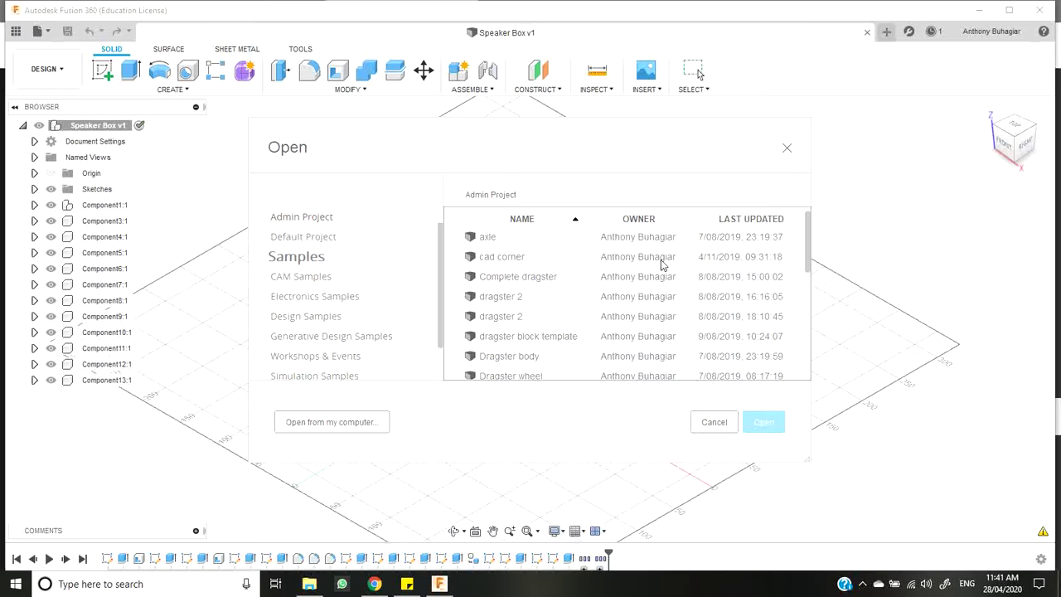
scroll(661, 264, down, 10)
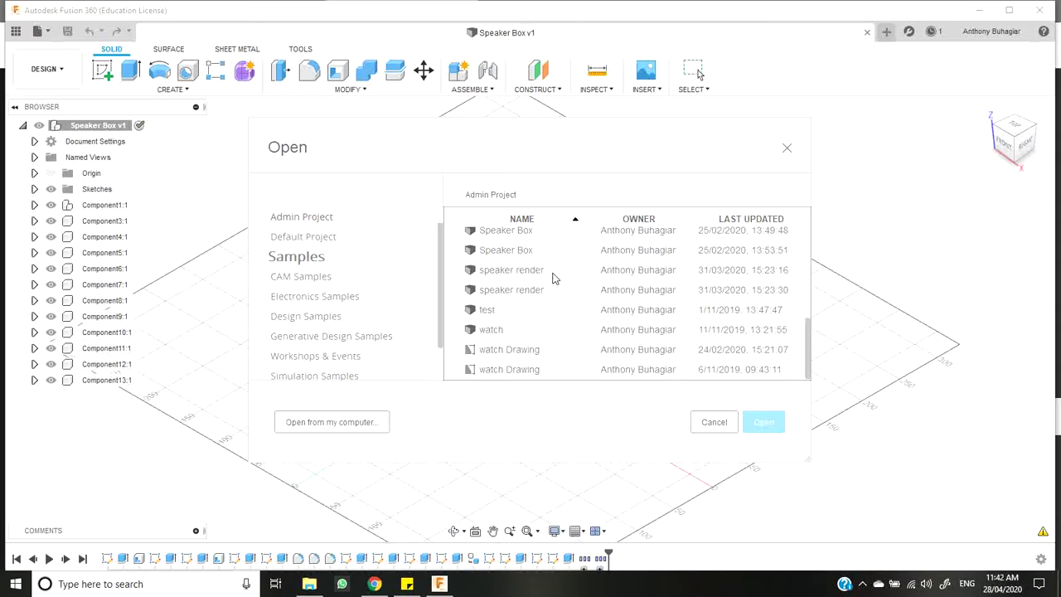
click(552, 278)
click(760, 423)
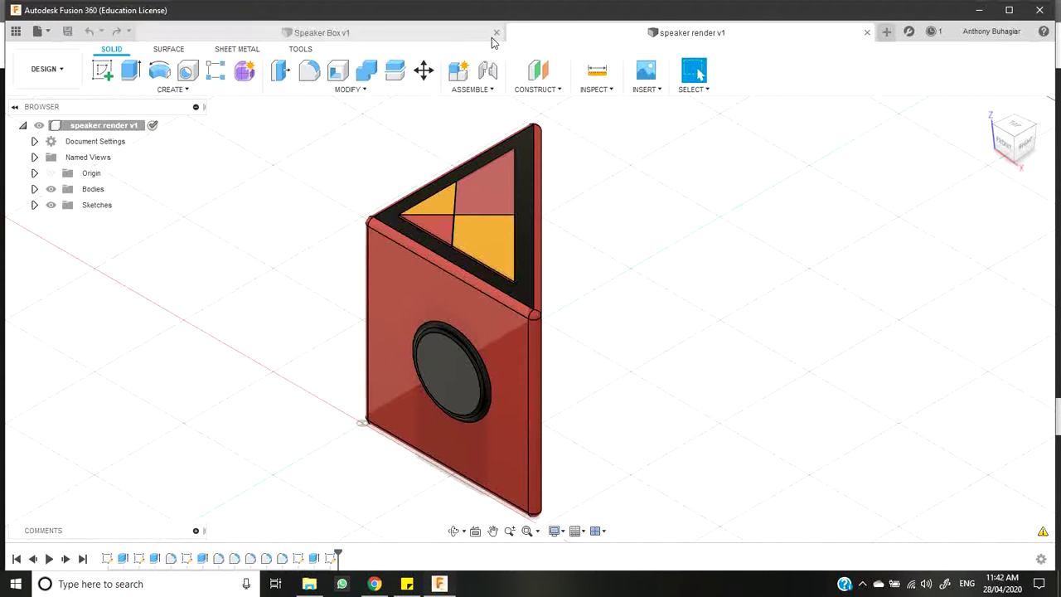
Close Speaker Box v1 and orbit the speaker render model to a more frontal view.
click(497, 34)
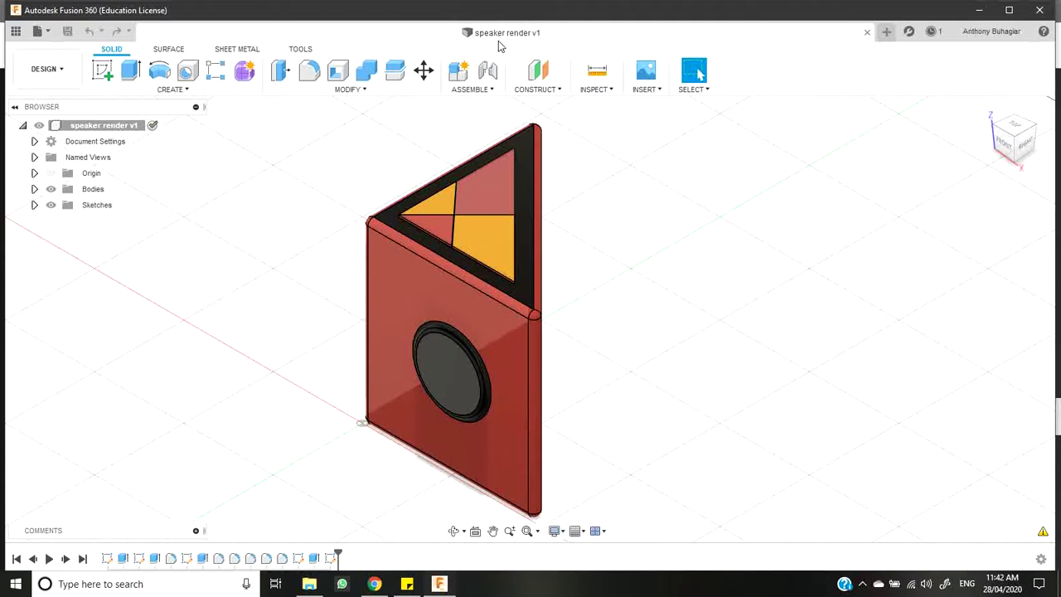
click(454, 531)
drag(577, 422, 640, 421)
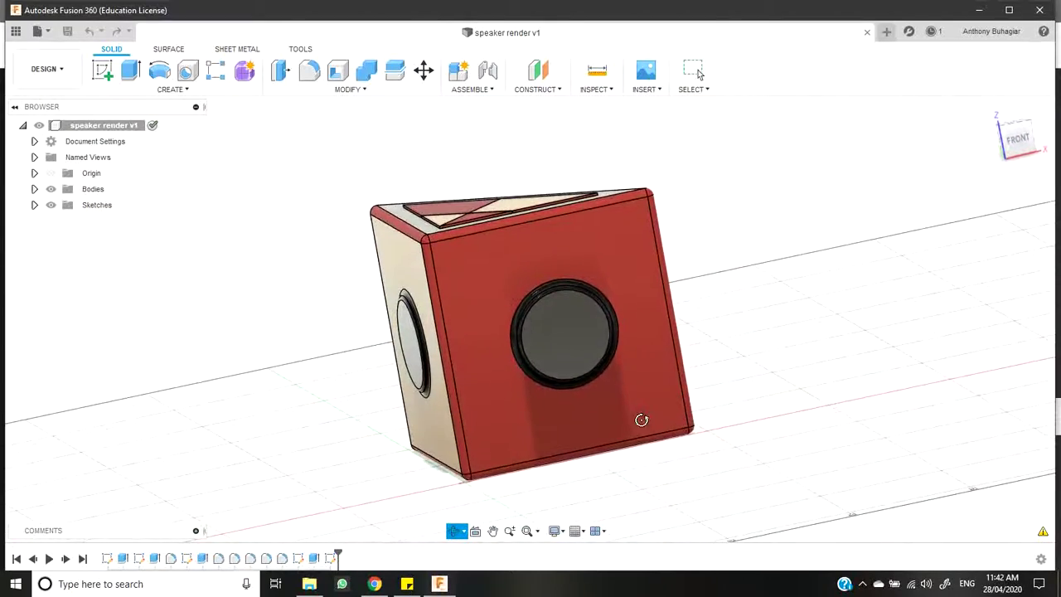
Start a new empty design and close the speaker render v1 tab.
click(38, 31)
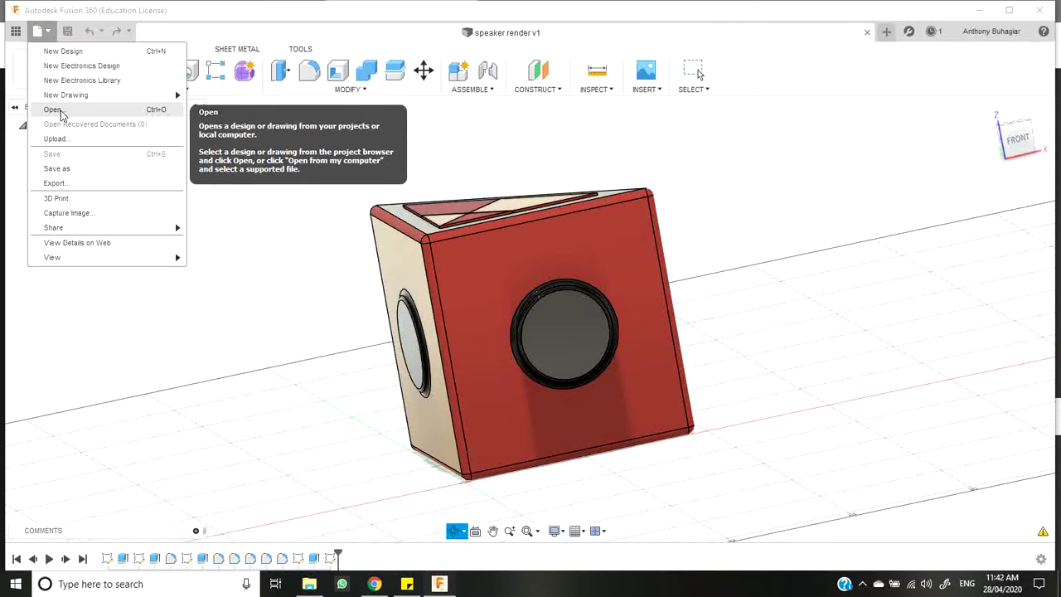
click(81, 52)
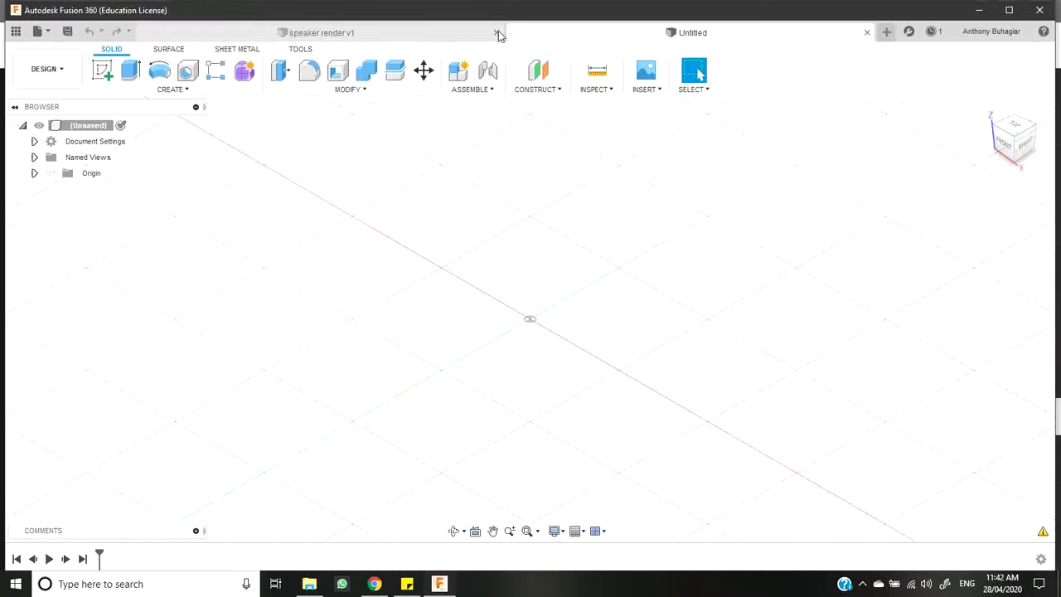
click(496, 33)
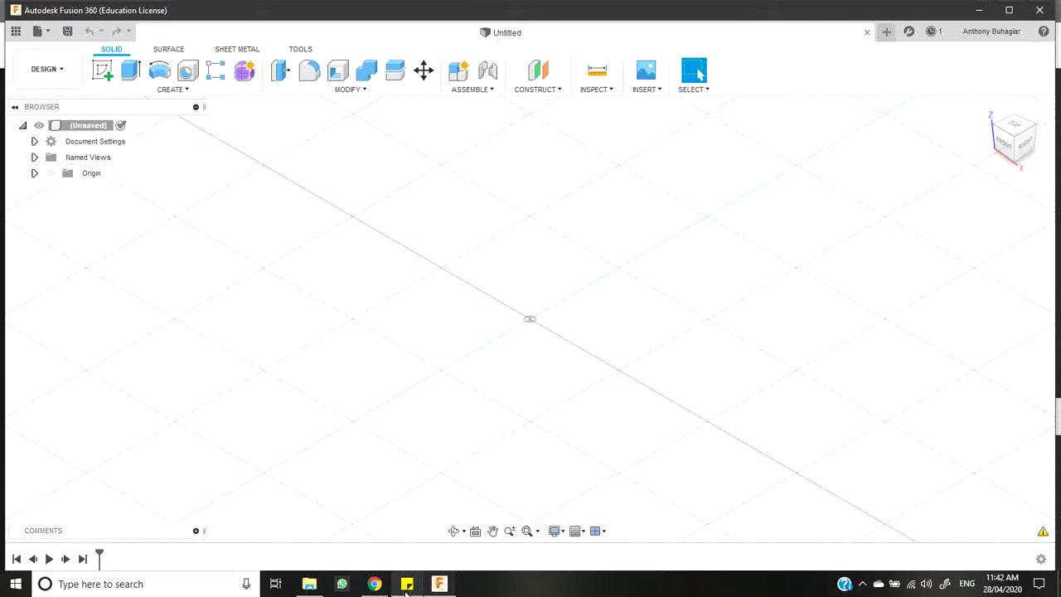
Zoom the folio PDF two steps on page 12's orthogonal projection to read its dimensions.
click(374, 583)
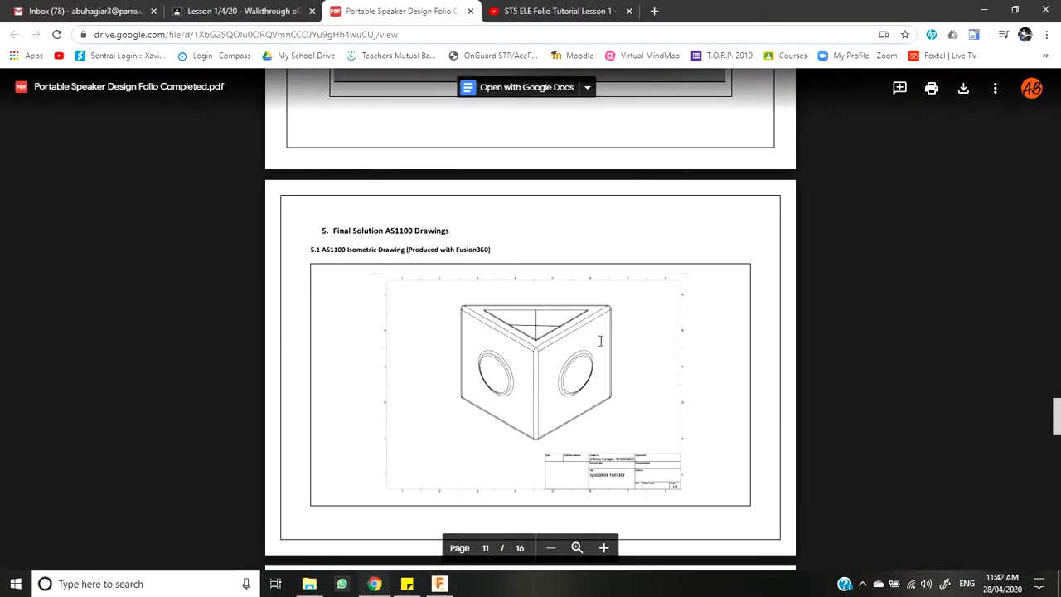
scroll(601, 340, up, 3)
scroll(601, 338, down, 7)
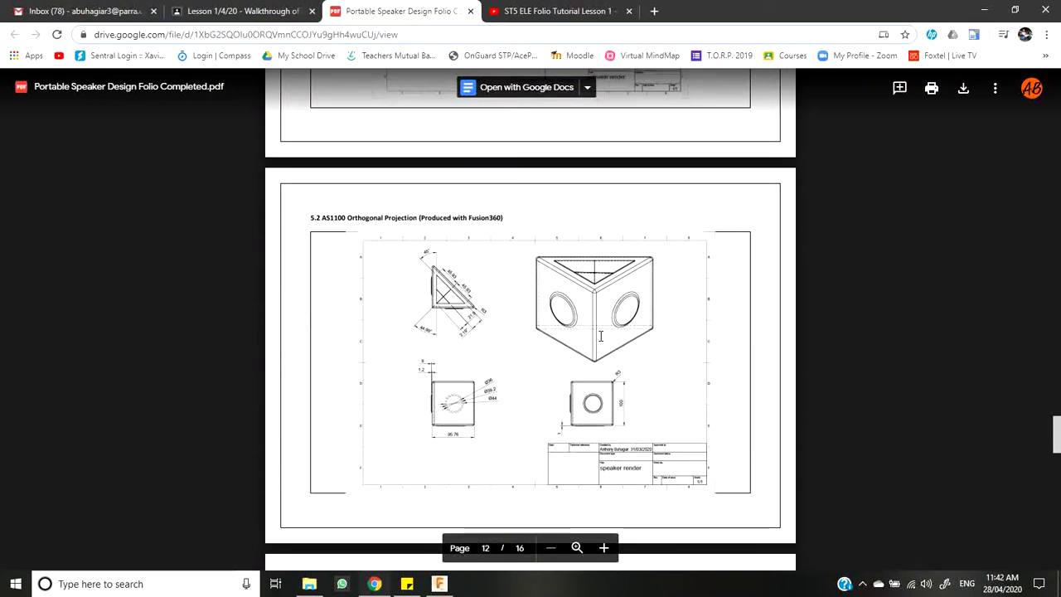
click(604, 548)
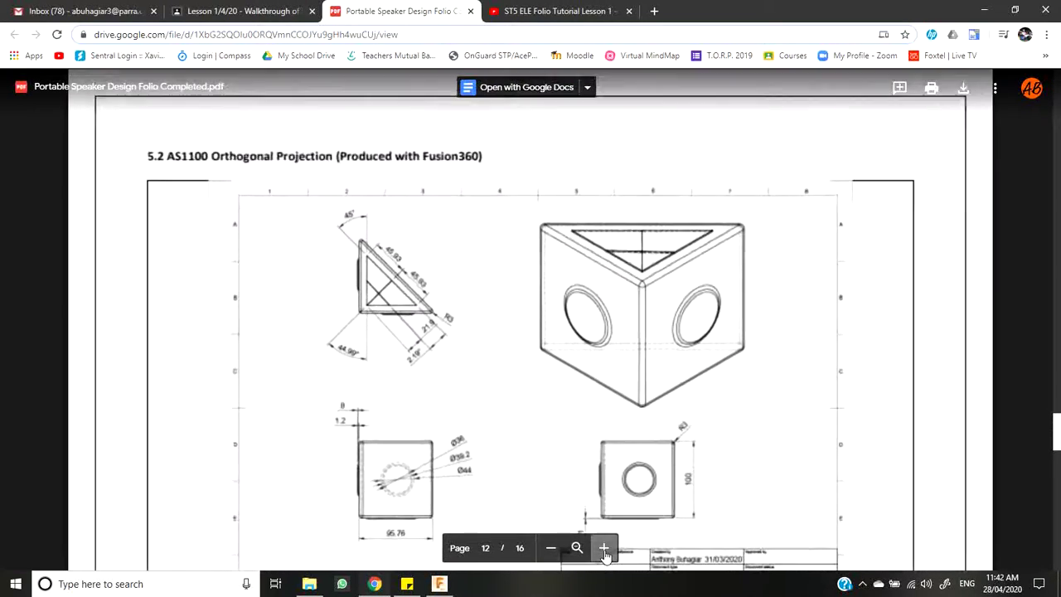
click(604, 548)
scroll(711, 338, down, 3)
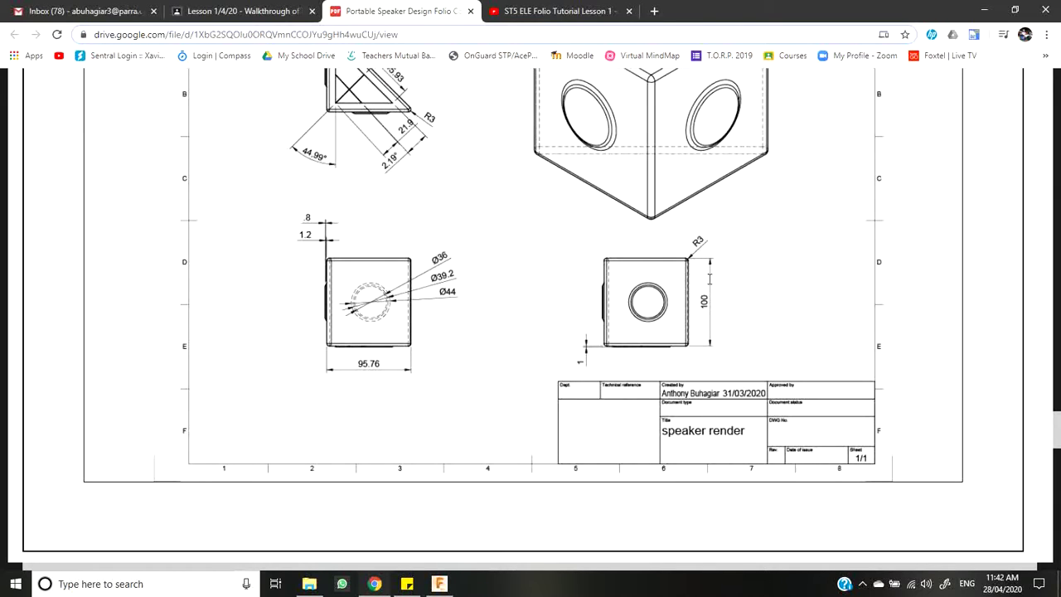
scroll(465, 304, up, 3)
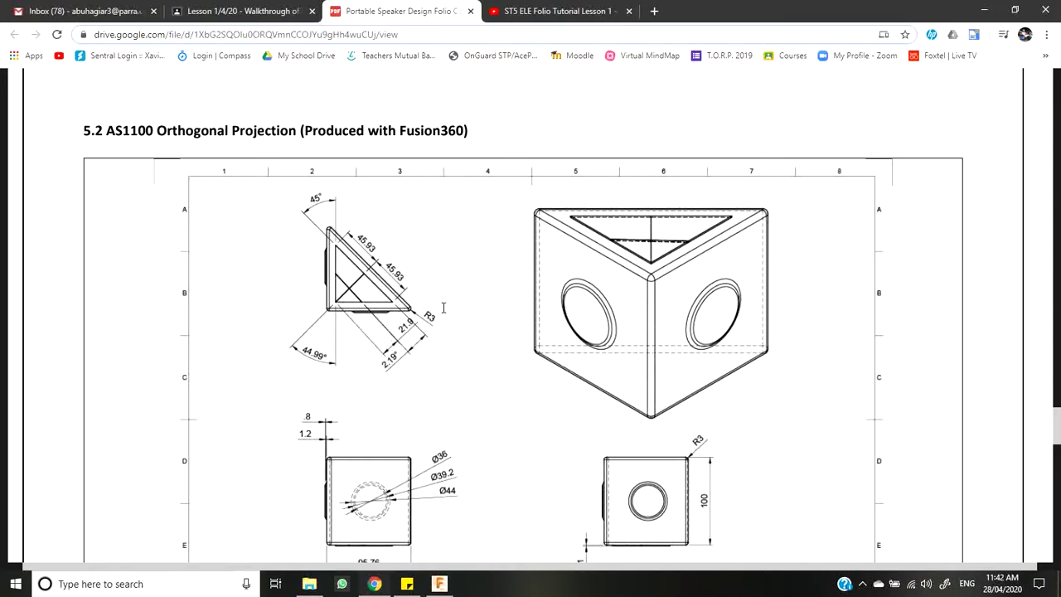
scroll(439, 330, down, 1)
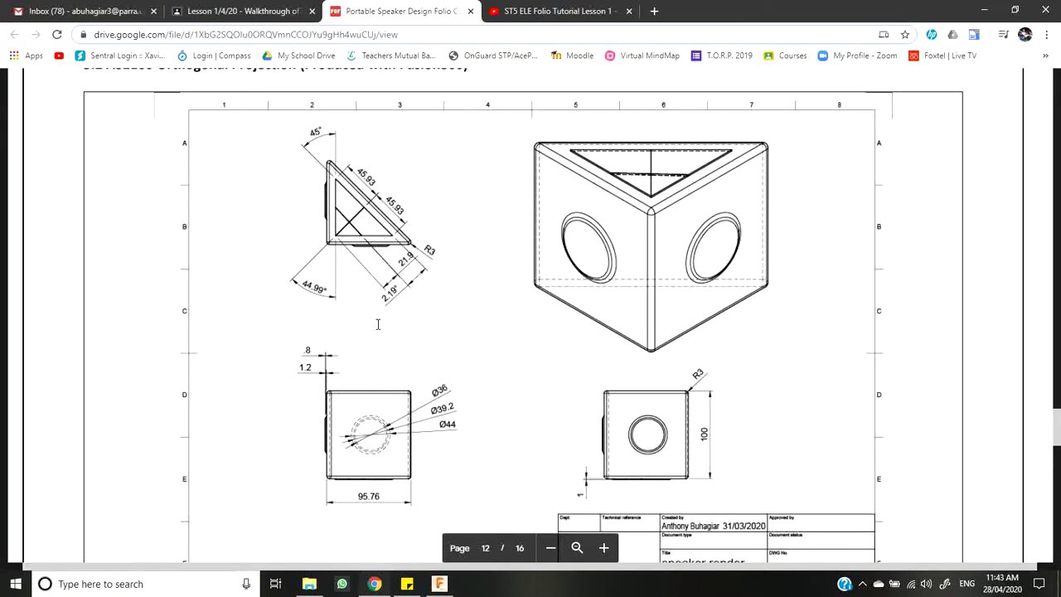
Start a new sketch on the horizontal XZ origin plane.
click(438, 584)
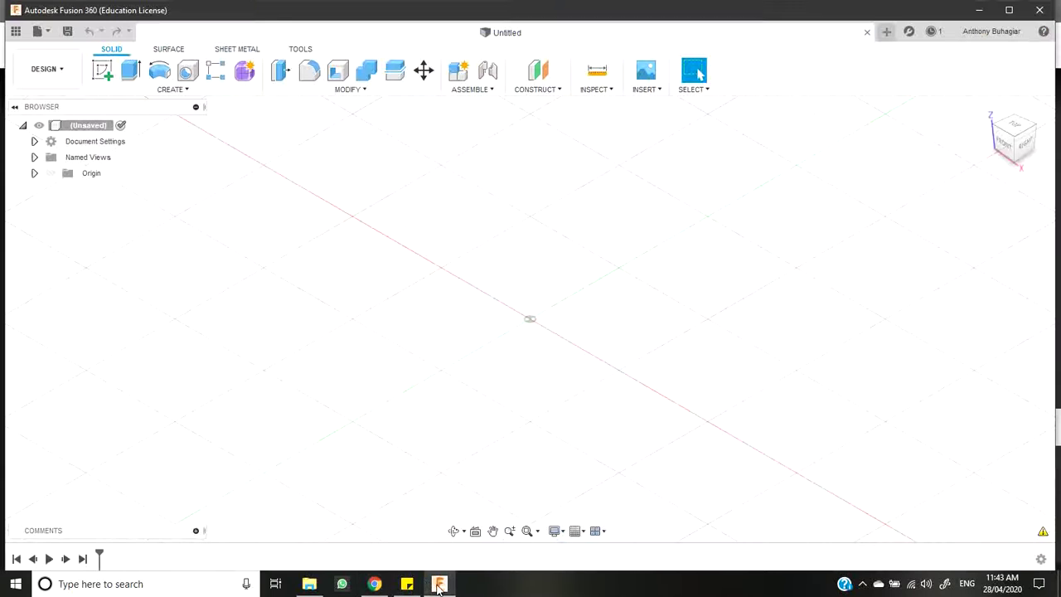
click(102, 71)
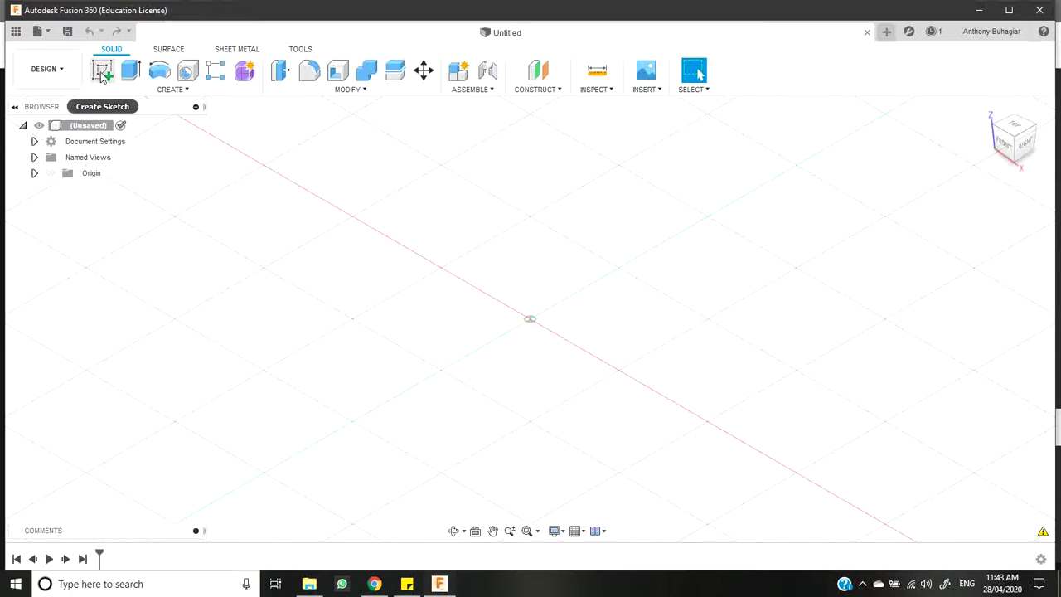
click(595, 331)
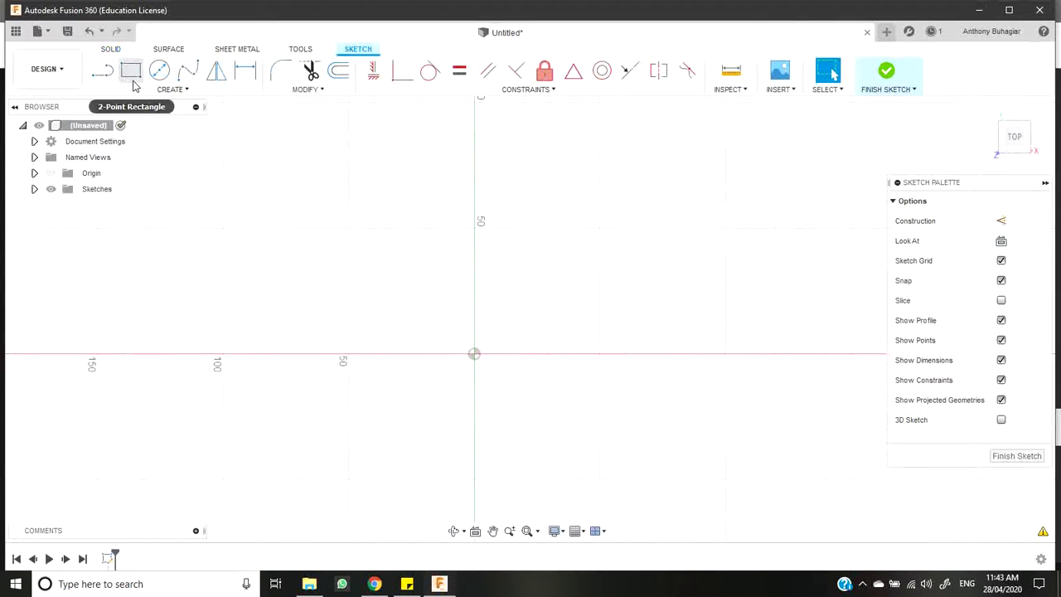
click(128, 72)
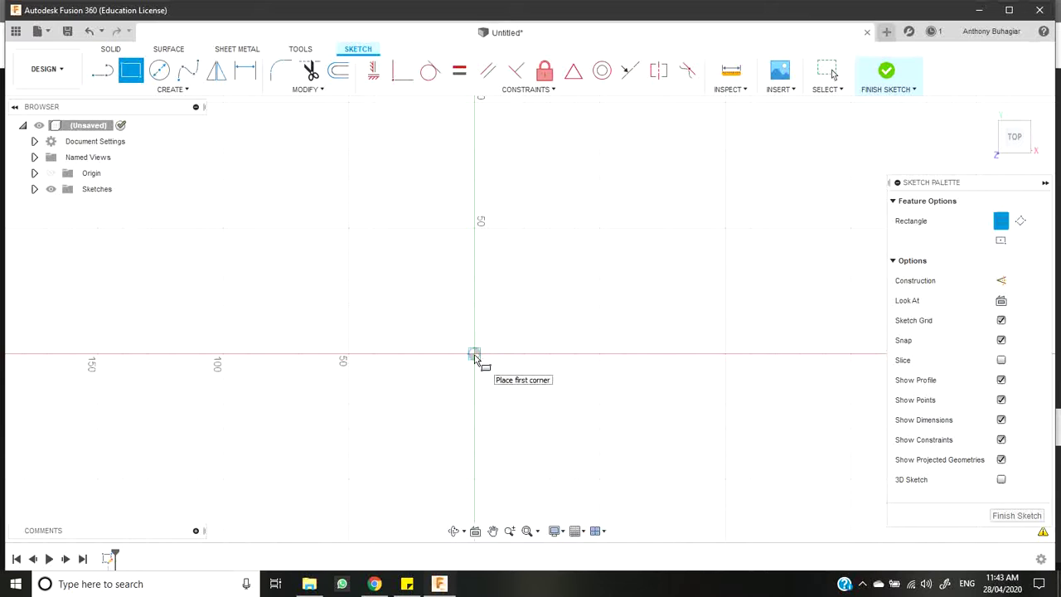
click(474, 355)
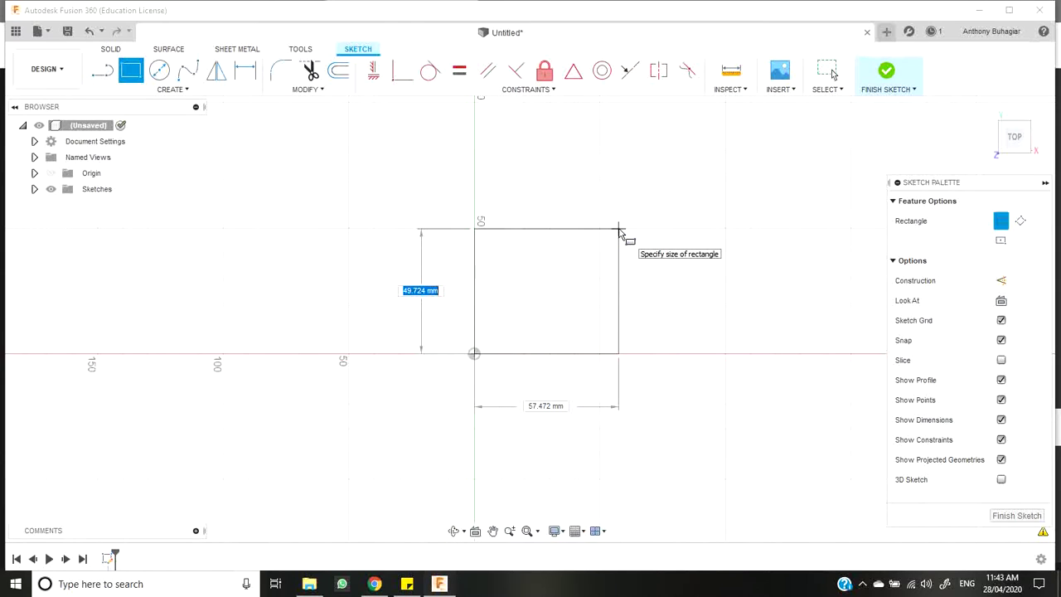
key(Escape)
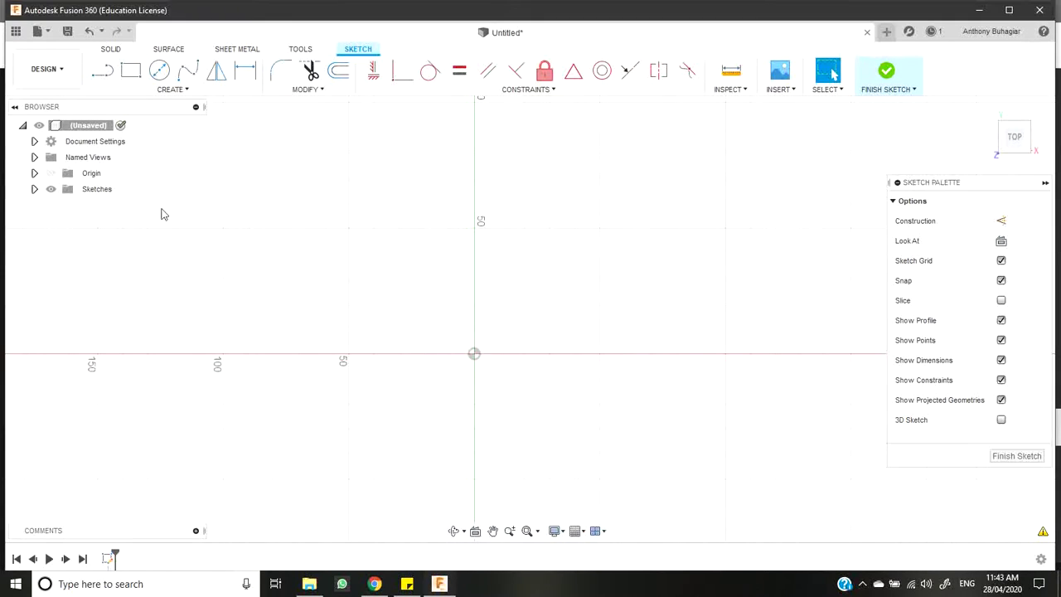
Draw a 150 × 50 mm two-point rectangle from the origin and tilt the view to check it.
click(132, 73)
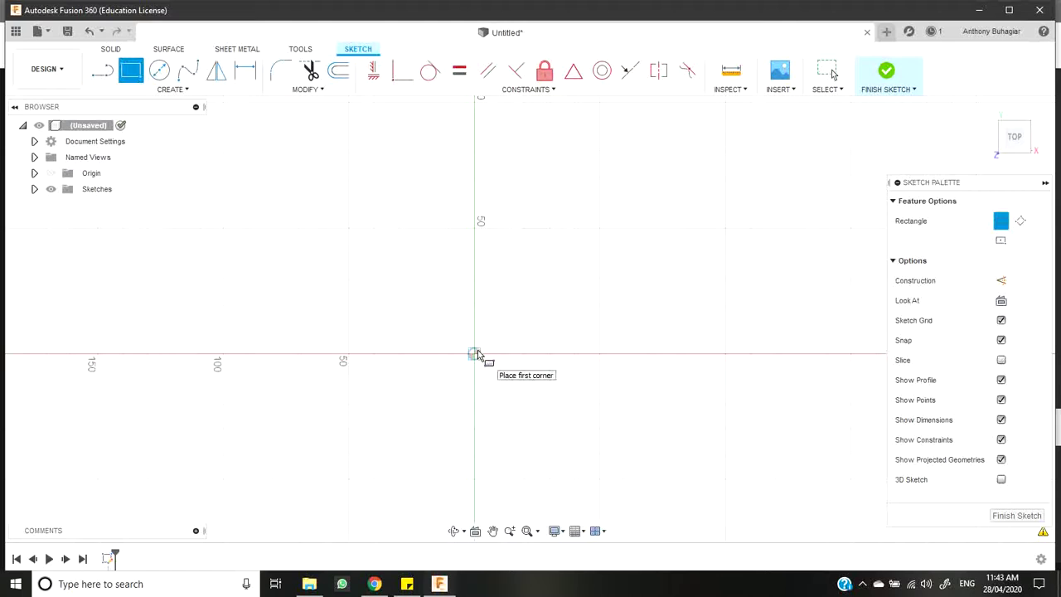
click(474, 354)
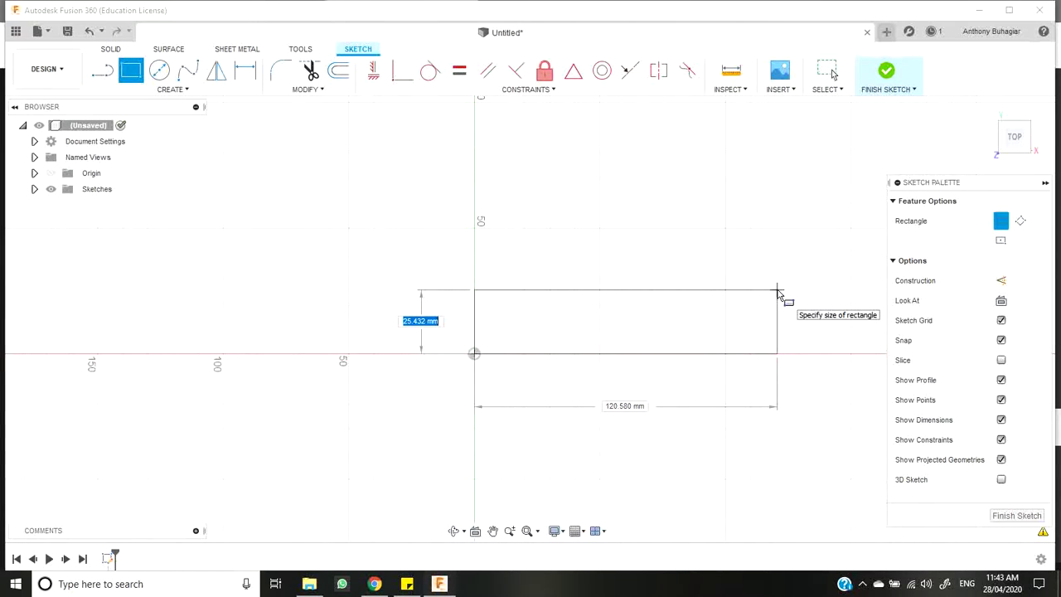
text(50)
key(Tab)
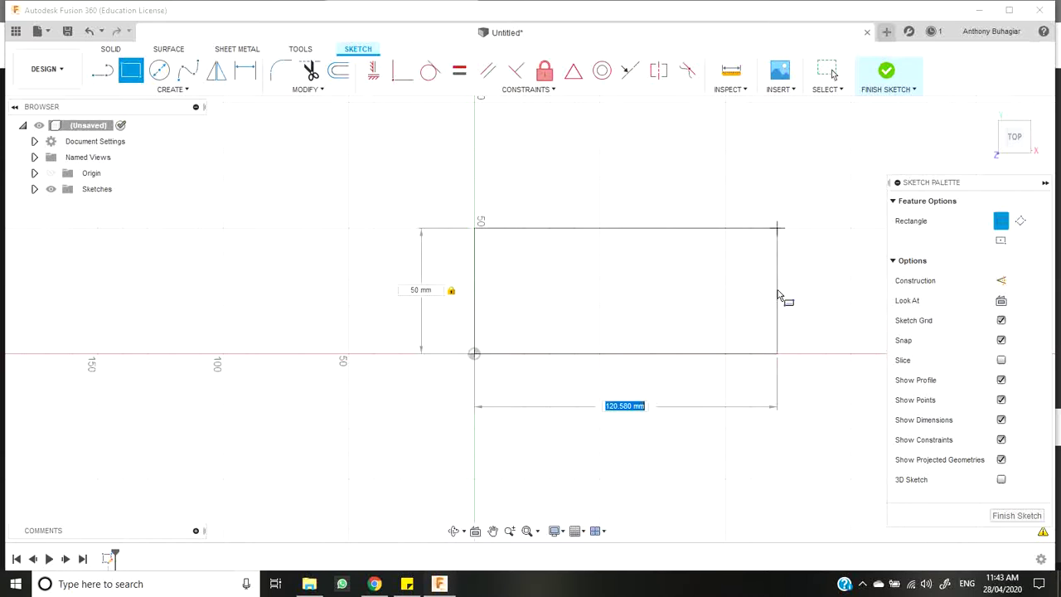
text(1)
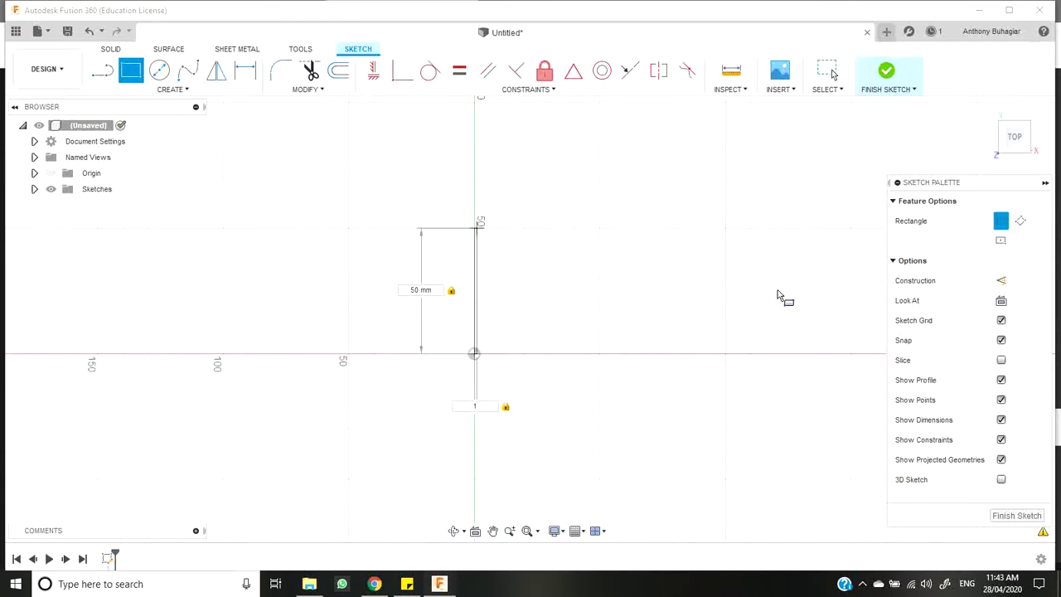
text(2050)
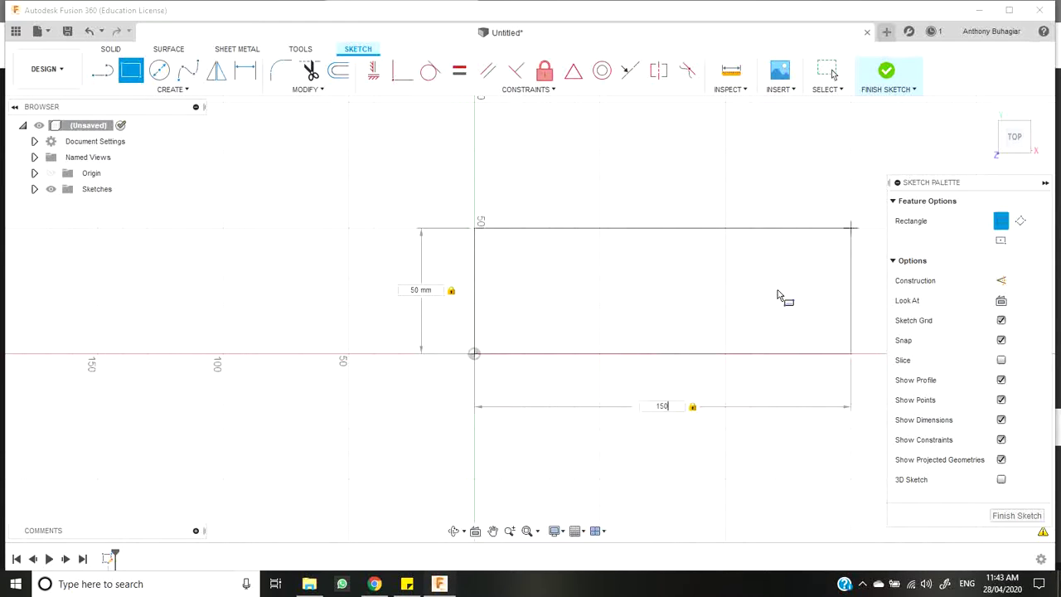
key(Return)
key(Escape)
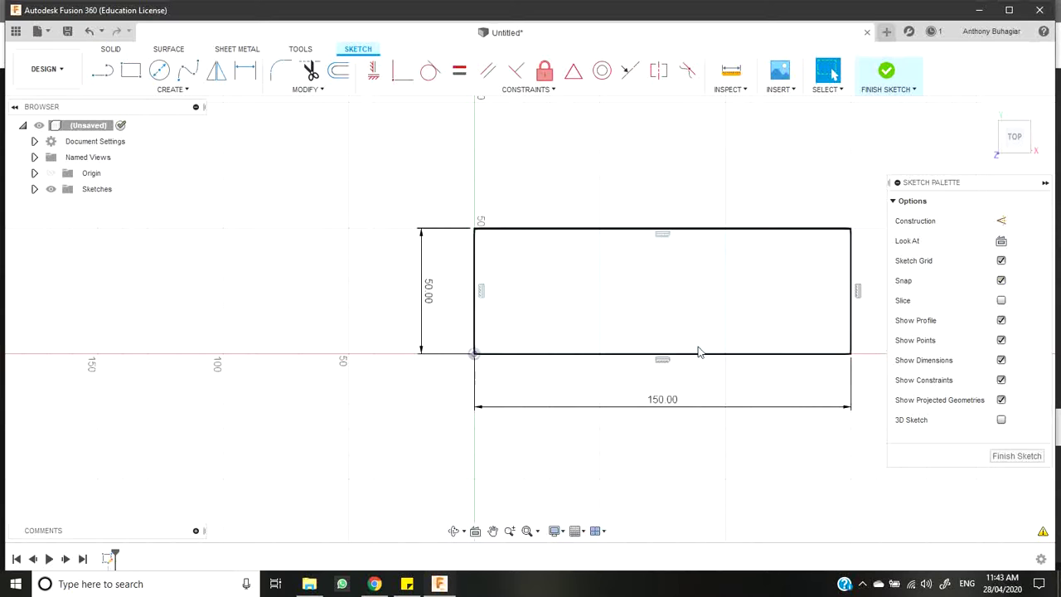
click(454, 531)
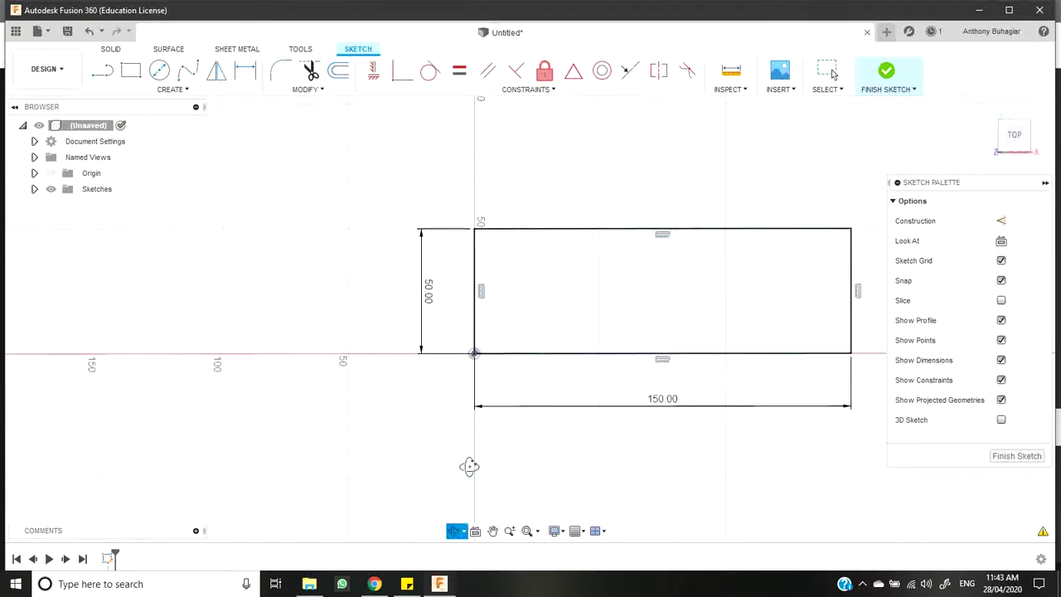
mouse_move(469, 466)
mouse_down()
mouse_move(443, 418)
mouse_move(422, 434)
mouse_up()
key(Escape)
Extrude the rectangle profile 50 mm into a new solid box.
click(588, 326)
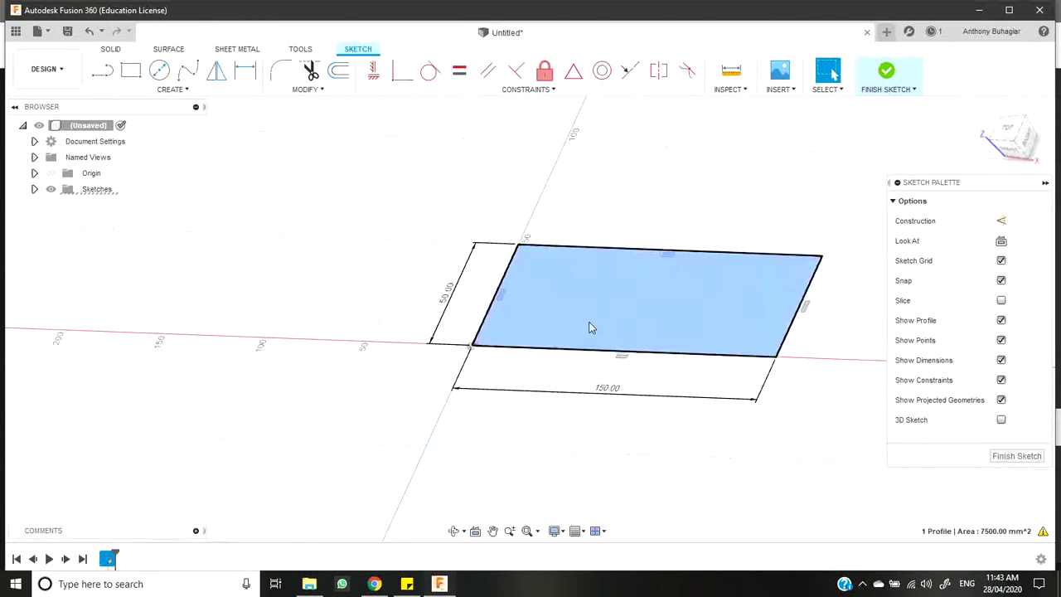
click(113, 49)
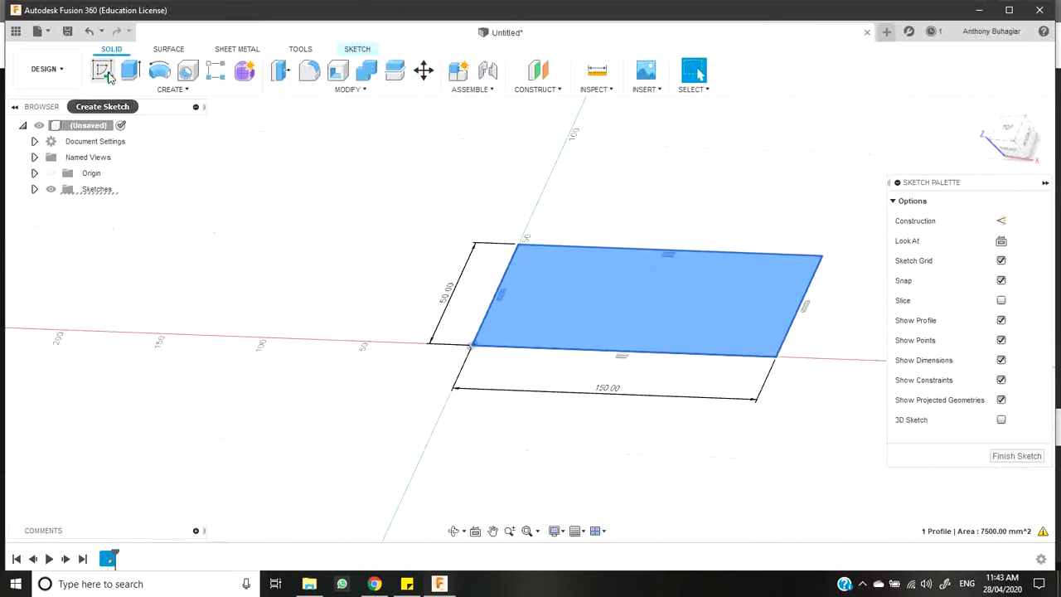
click(130, 70)
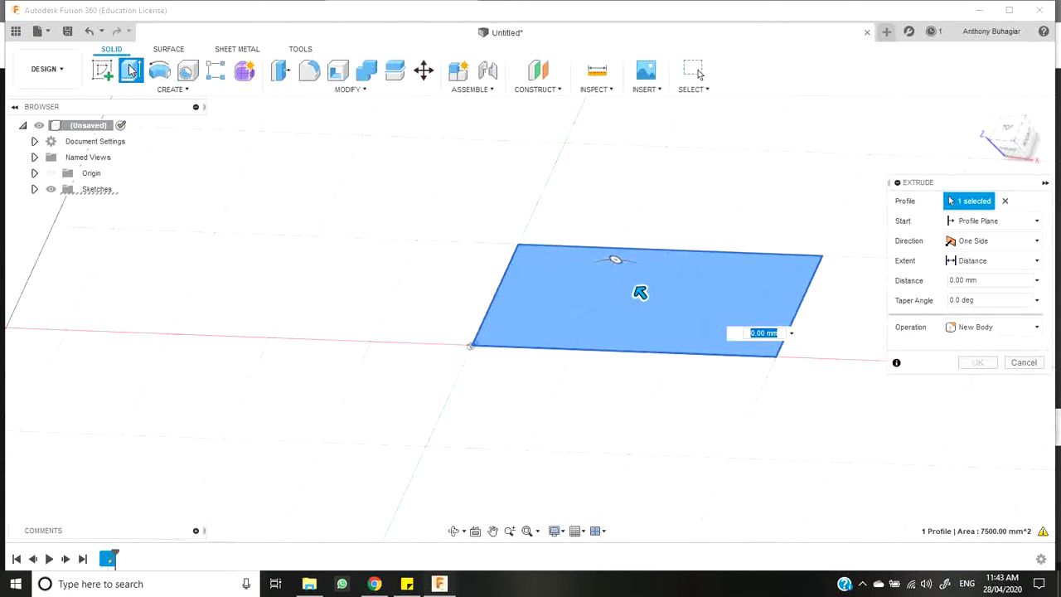
text(50)
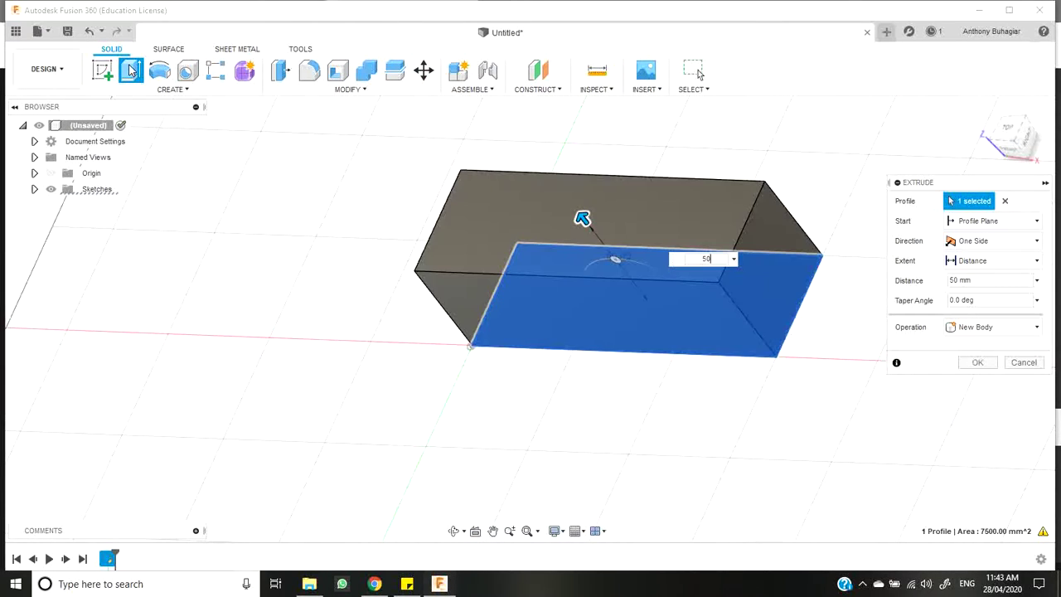
key(Return)
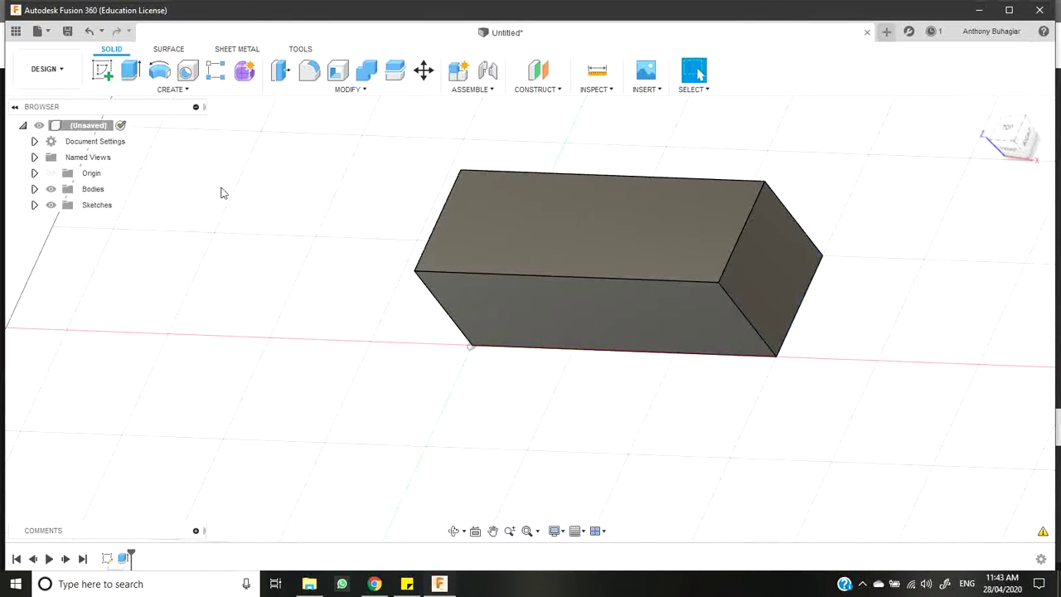
click(765, 294)
Start a sketch on the box's end face and draw a 20 mm horizontal line from its top-left corner.
click(101, 69)
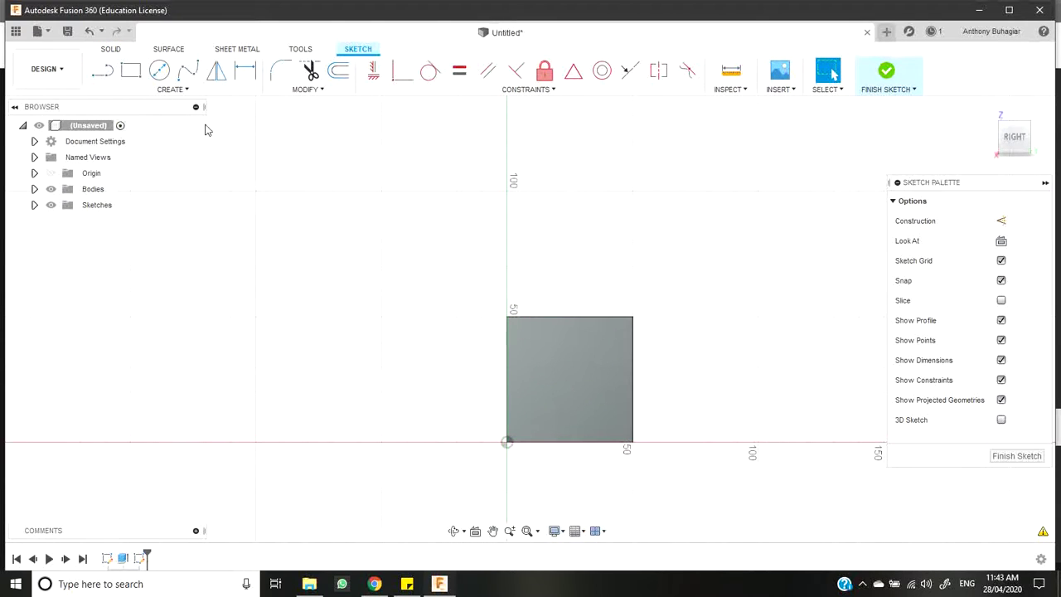
key(c)
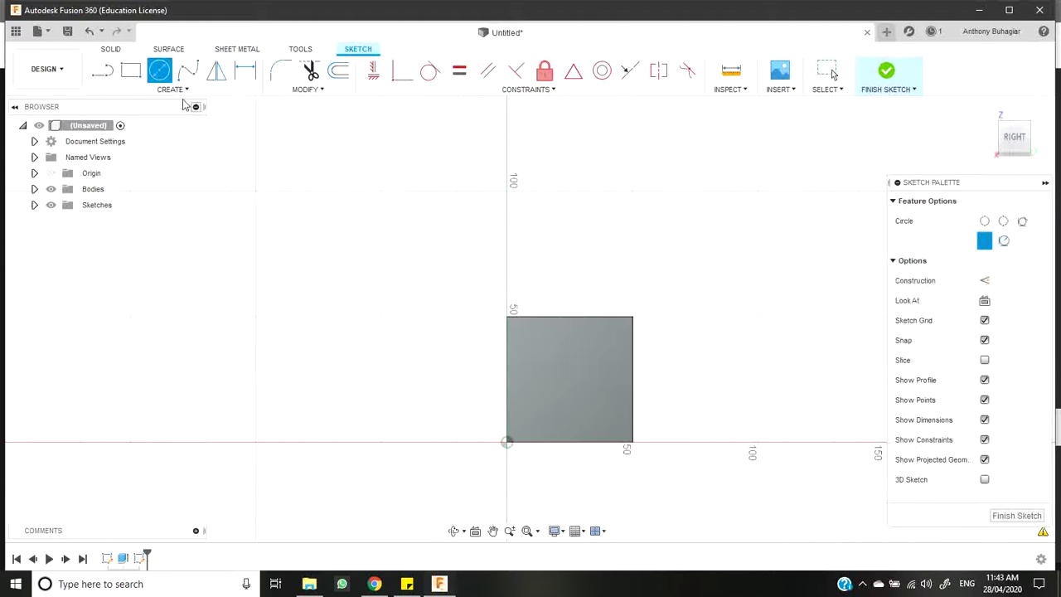
scroll(643, 356, up, 3)
scroll(623, 406, down, 1)
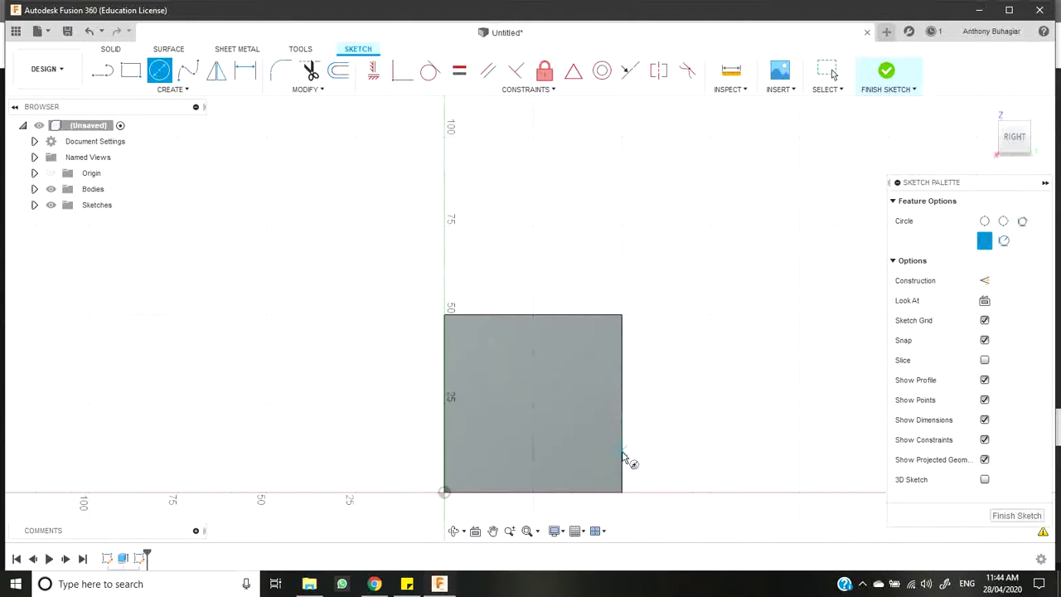
scroll(628, 456, up, 1)
key(Escape)
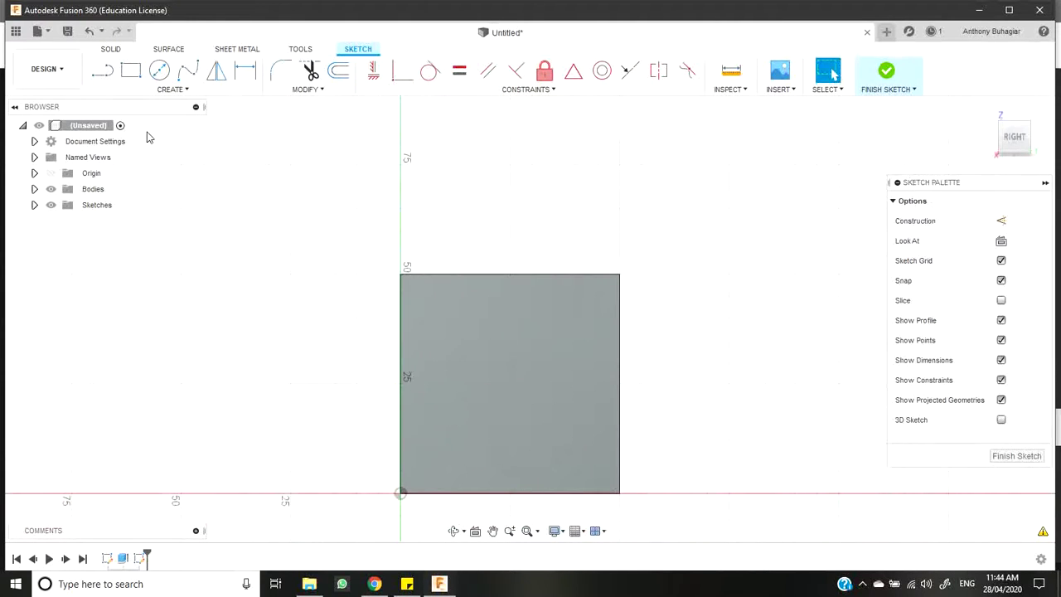
click(103, 73)
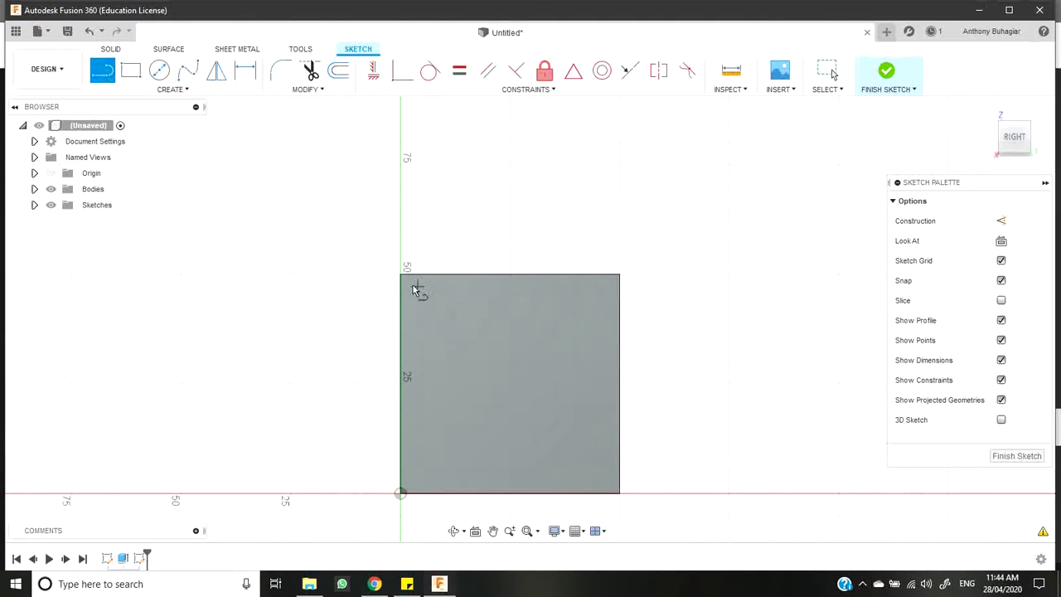
click(400, 274)
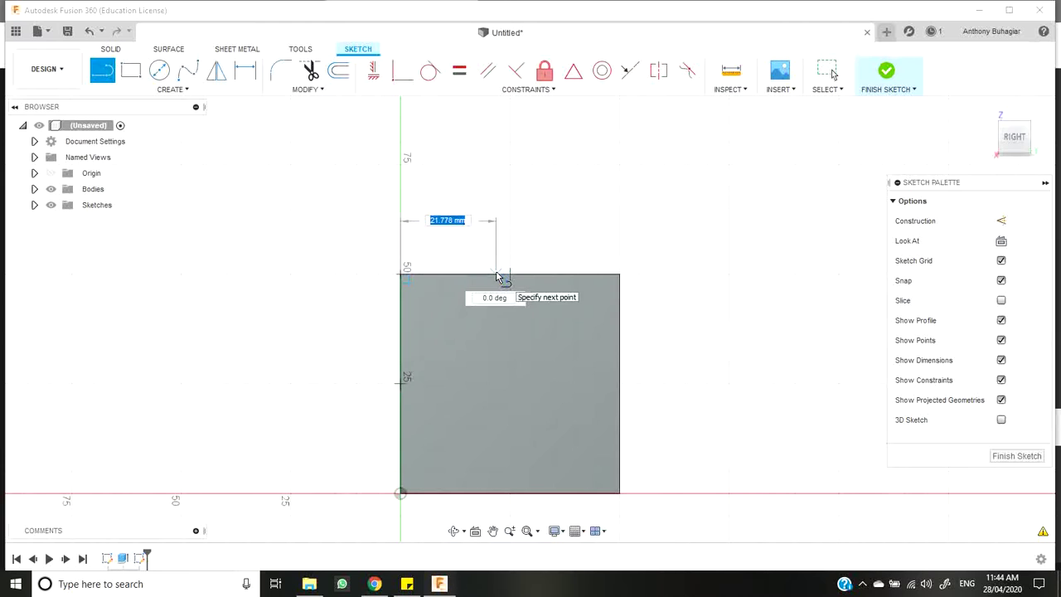
key(Tab)
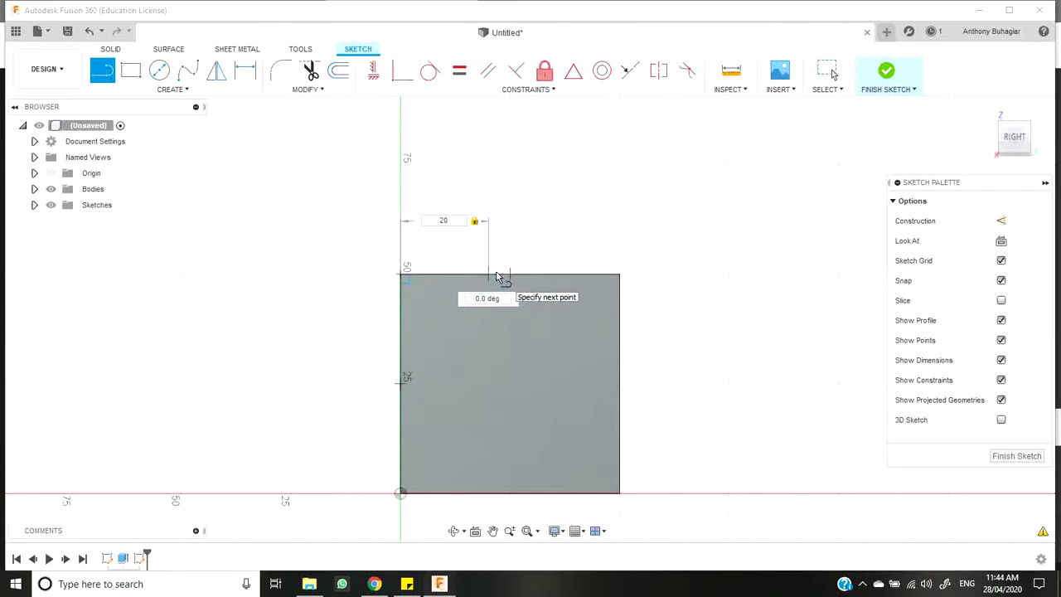
key(Return)
key(Escape)
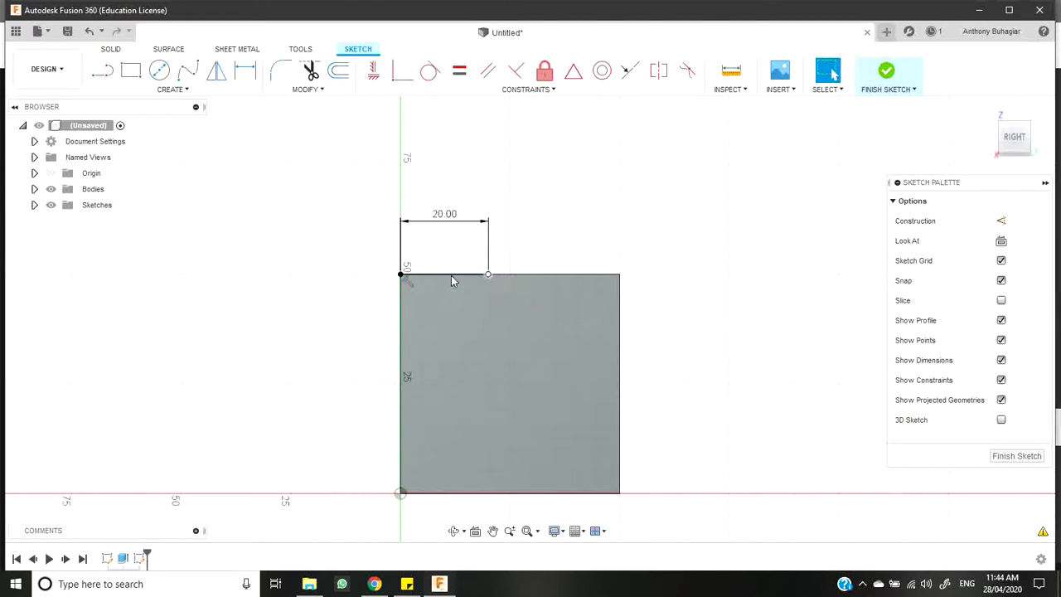
Draw a 20 mm vertical line down from that line's end and delete both 20.00 dimensions.
click(102, 70)
click(489, 275)
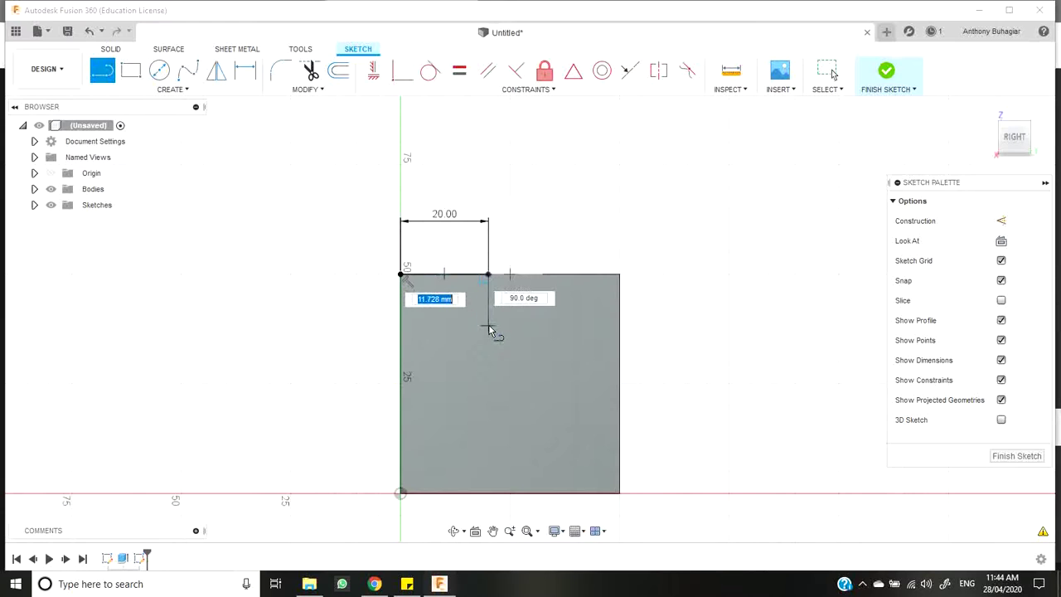
key(Tab)
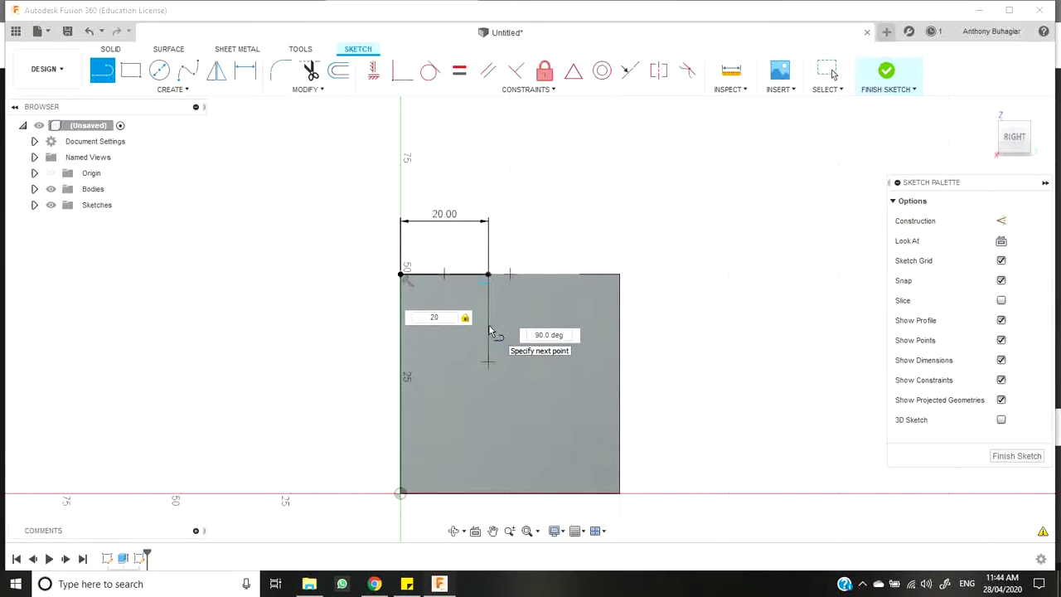
key(Return)
key(Escape)
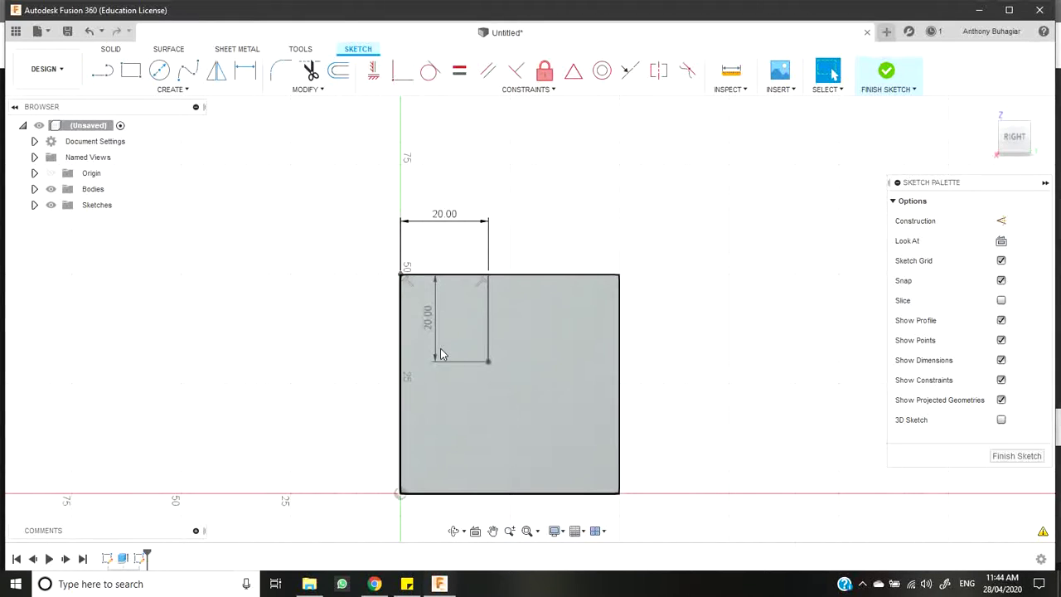
click(434, 359)
key(Delete)
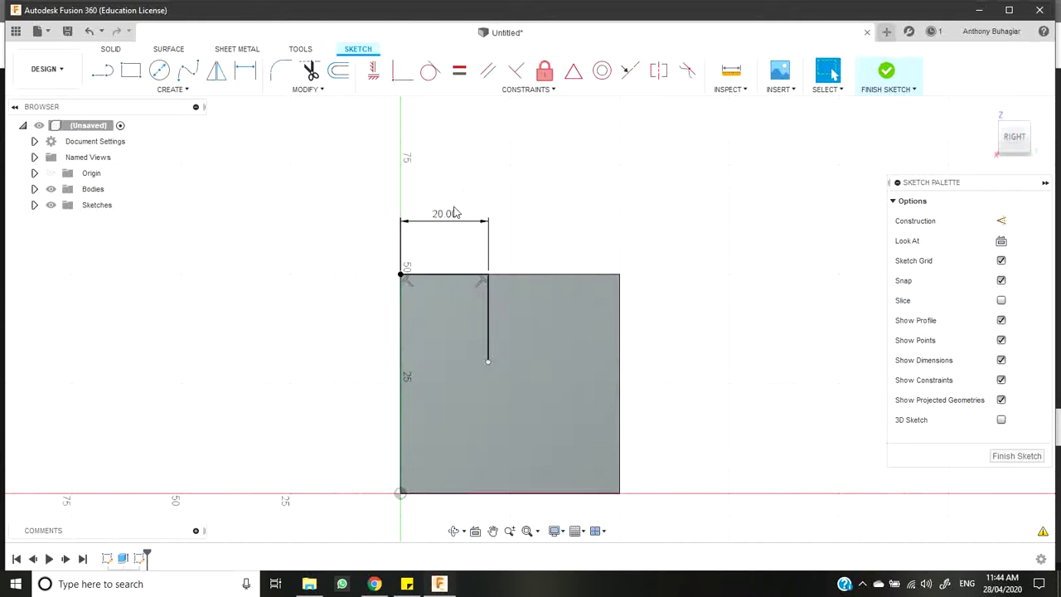
click(451, 219)
key(Delete)
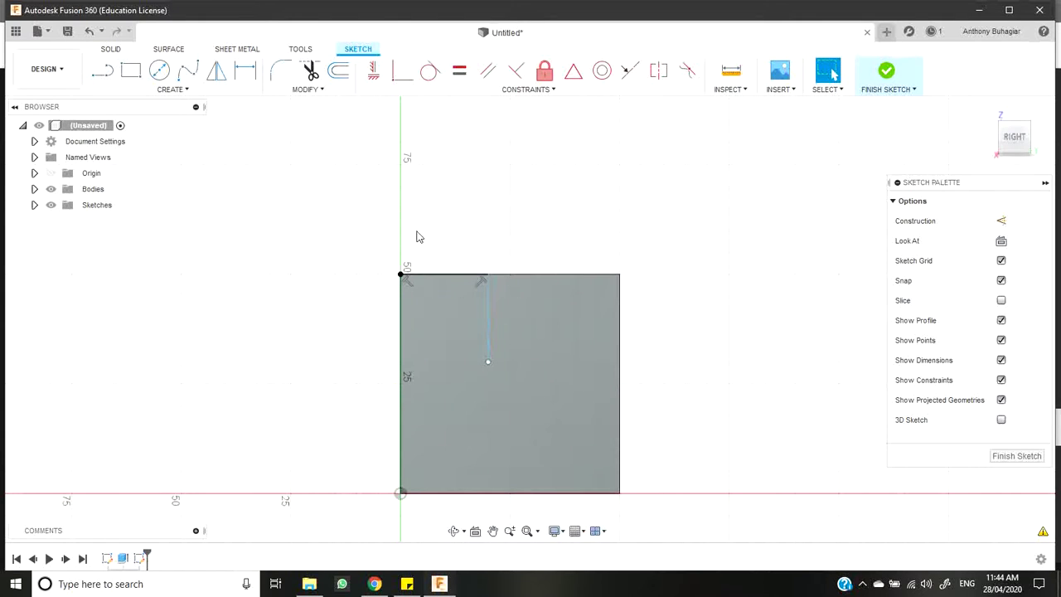
Draw a 40 mm diameter circle centred on the vertical line's lower end.
click(159, 70)
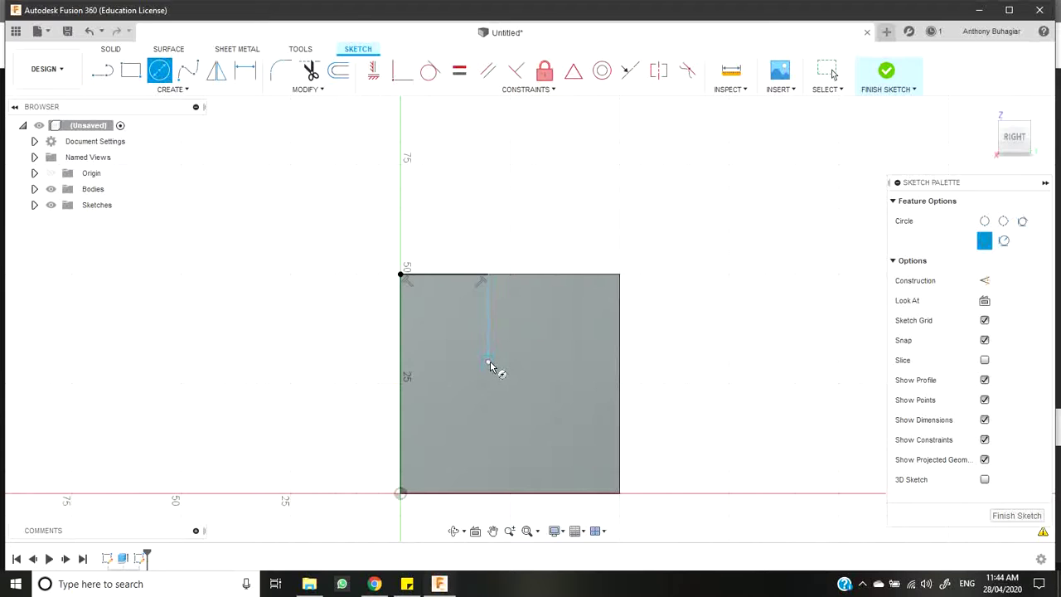
click(487, 361)
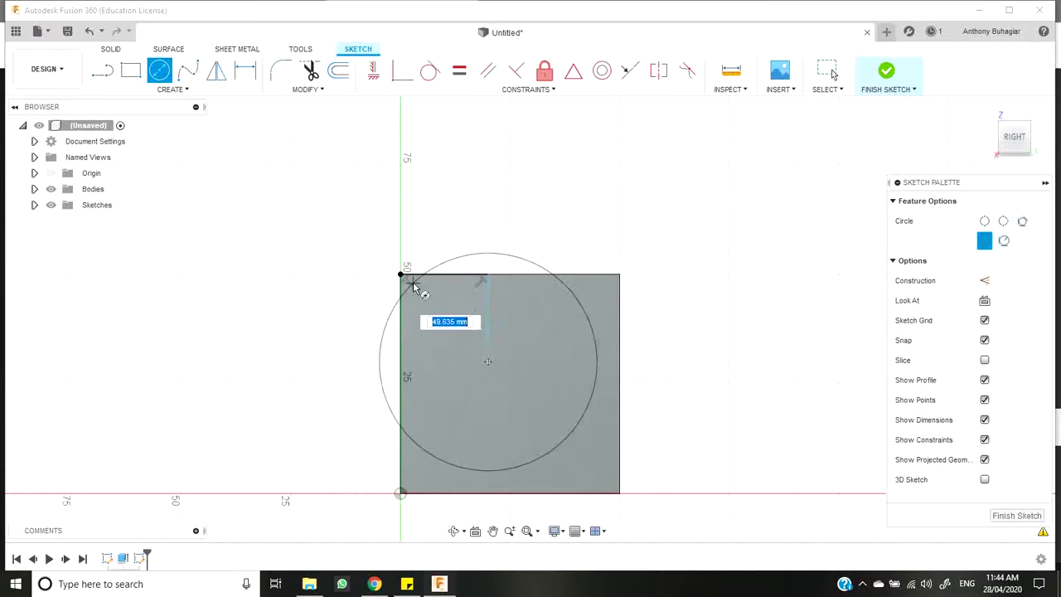
click(488, 278)
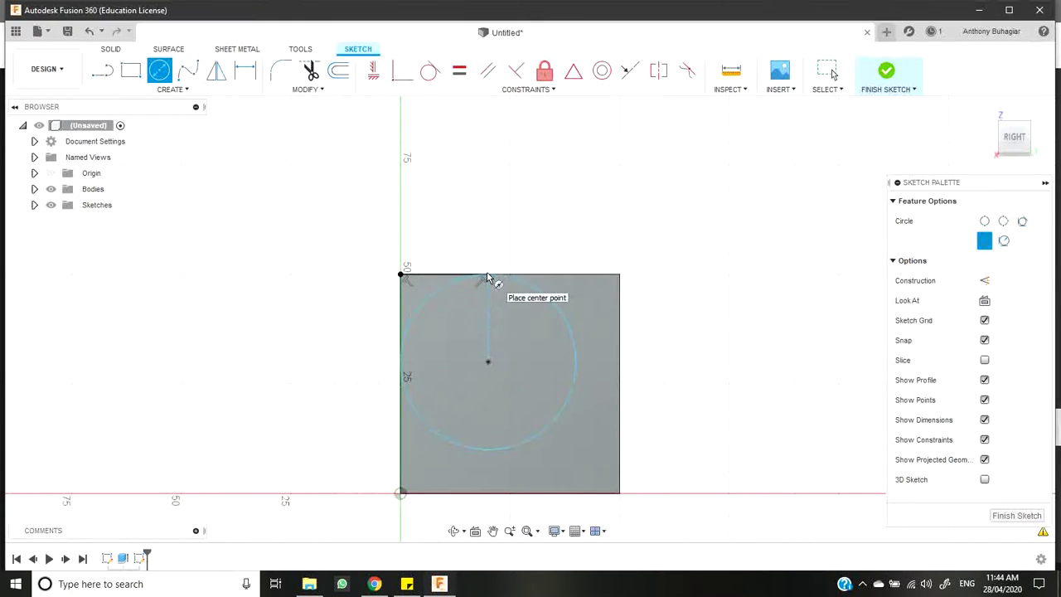
key(Escape)
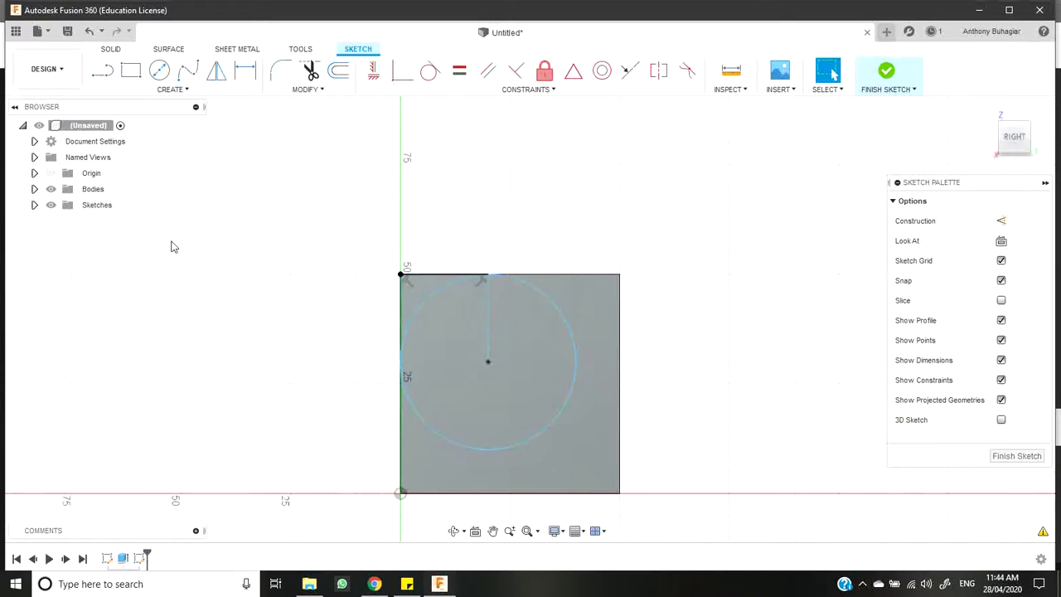
Start a 20 mm arc from the square's bottom-right corner, then abandon it.
click(102, 71)
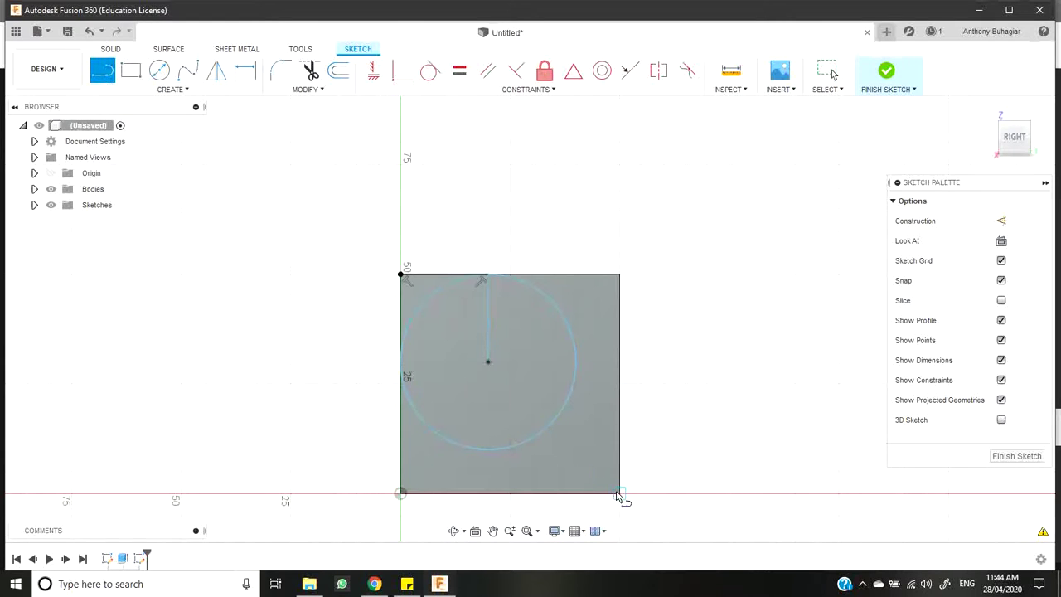
drag(619, 496, 555, 501)
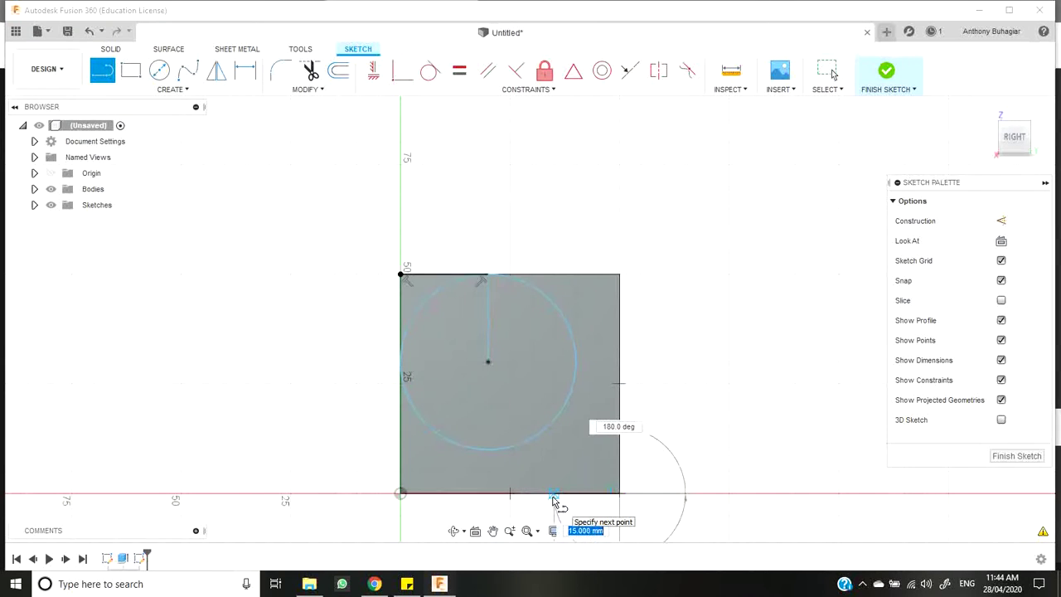
text(20)
key(Escape)
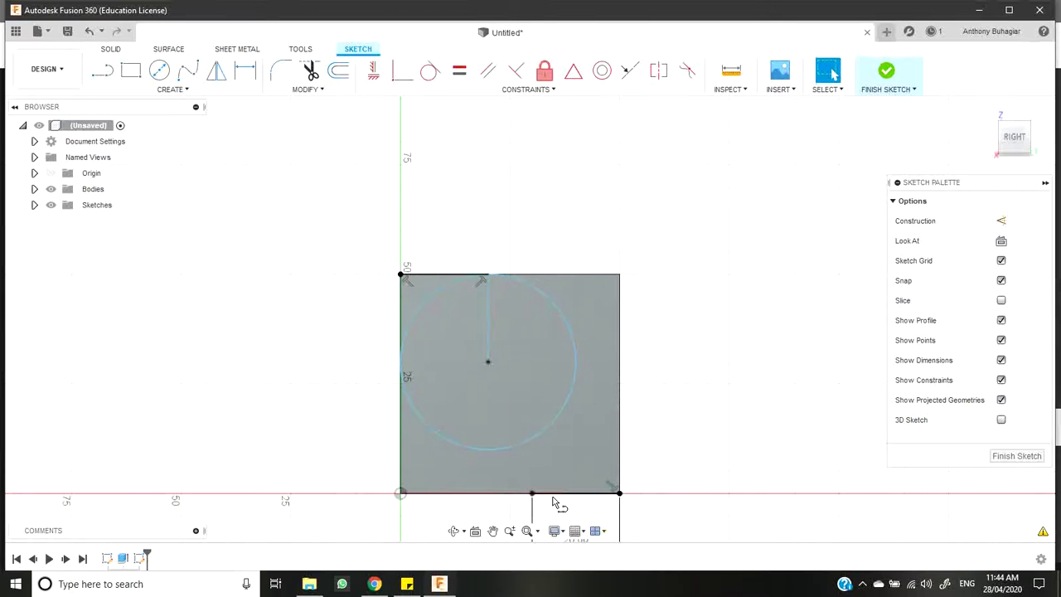
Draw a vertical line up from the bottom edge and a circle on its top end reaching that edge.
click(103, 73)
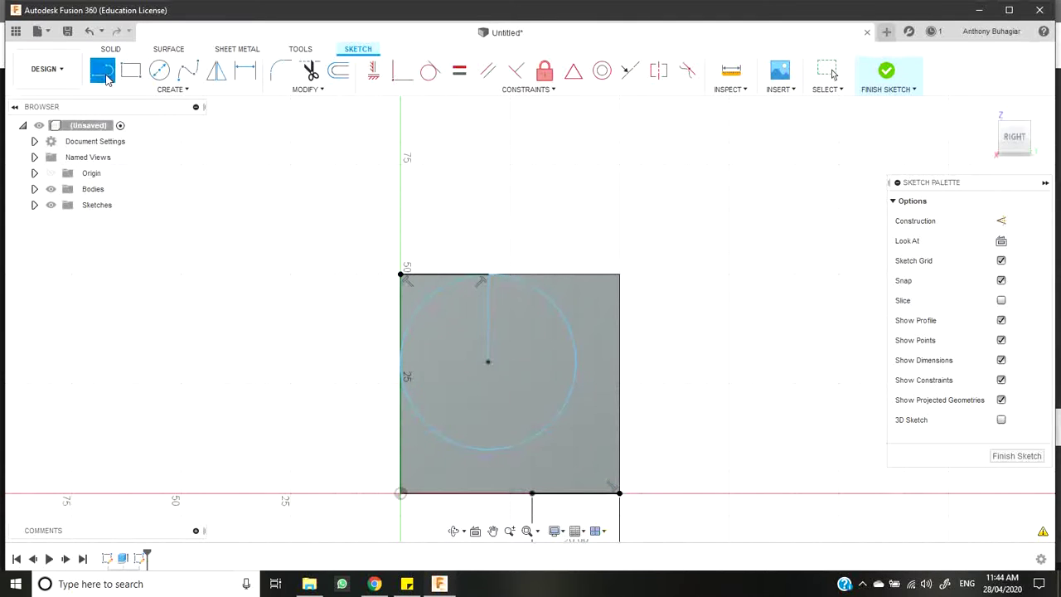
click(532, 494)
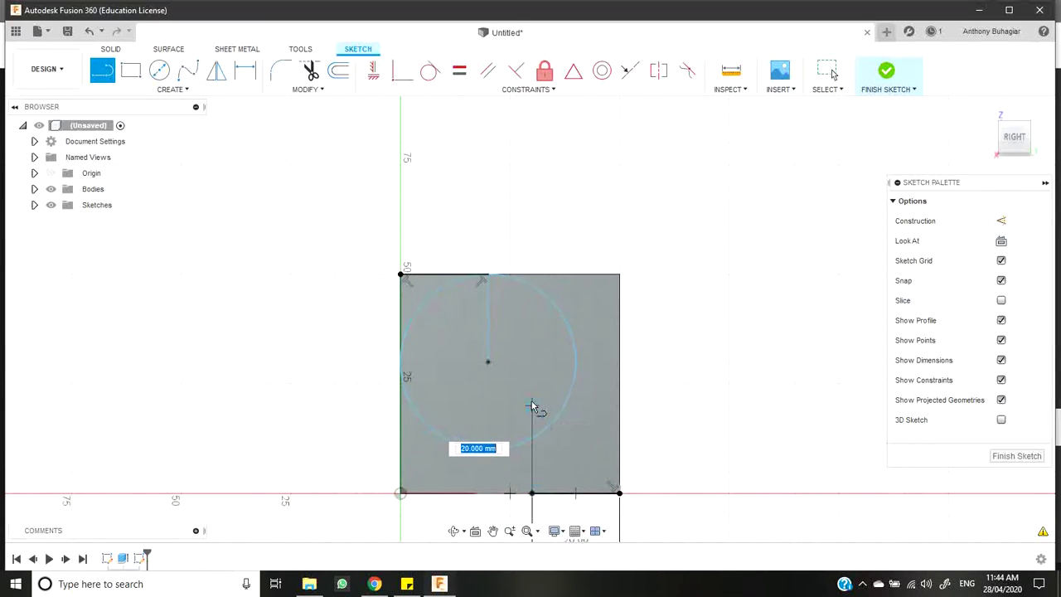
click(159, 71)
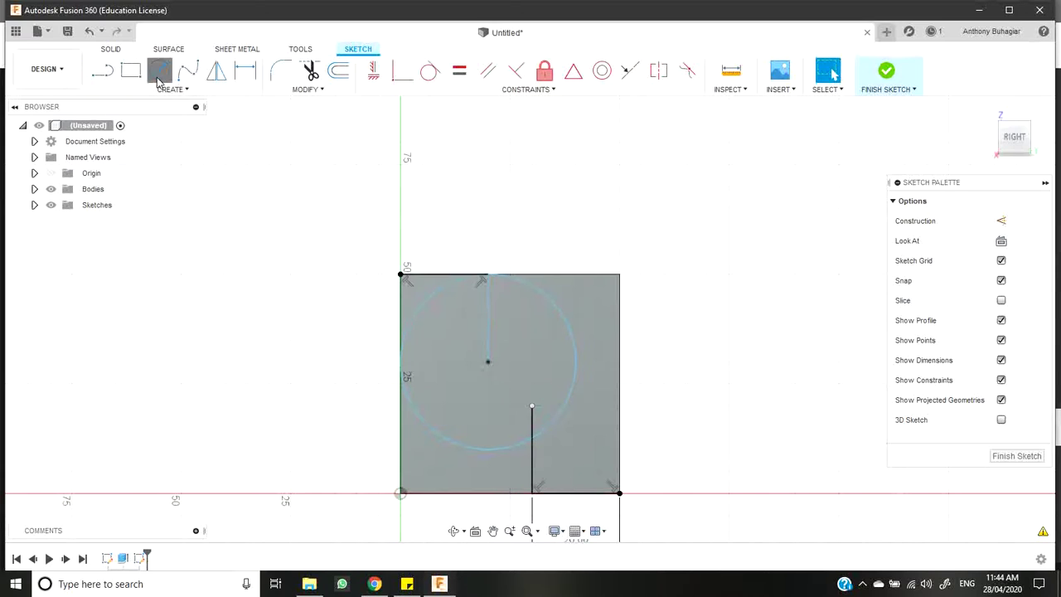
click(531, 409)
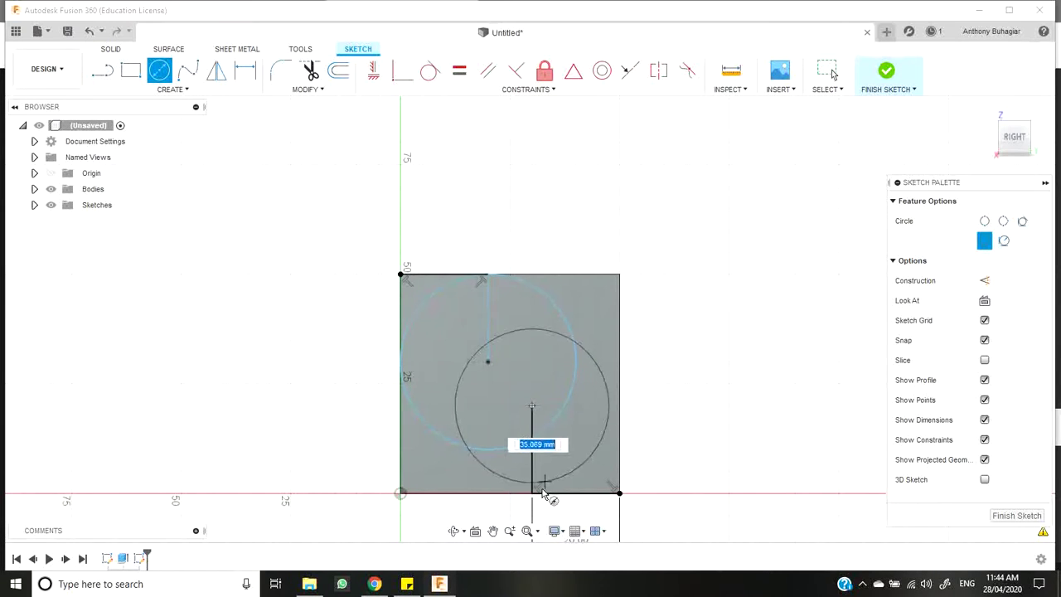
click(538, 499)
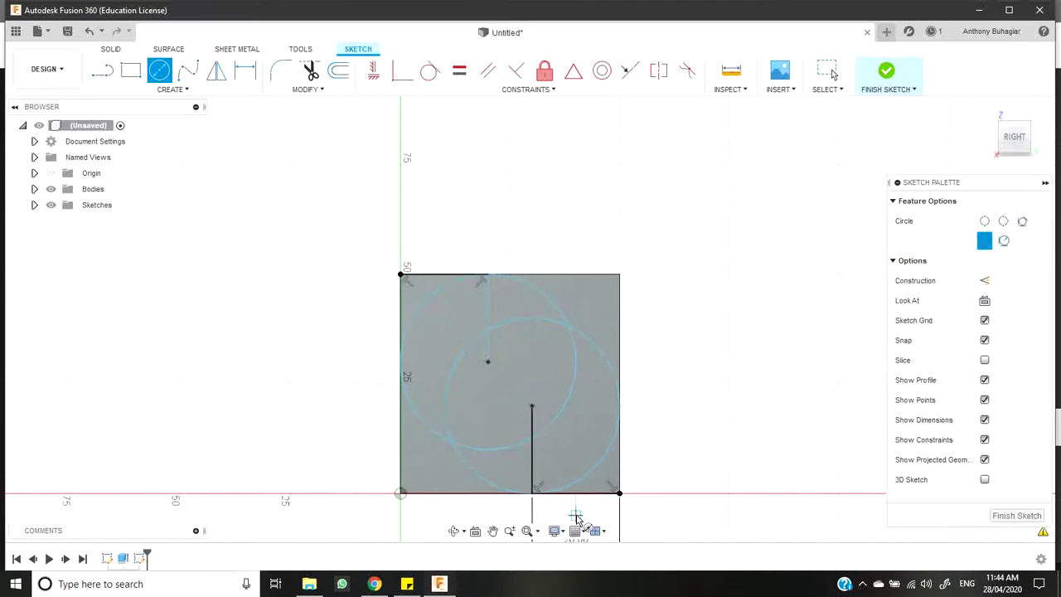
key(Escape)
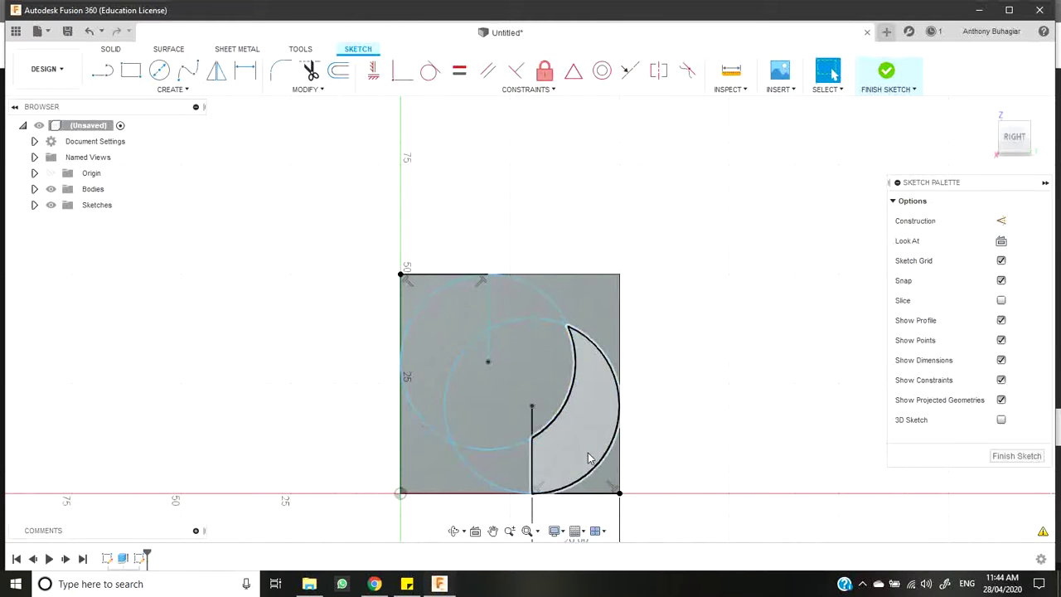
Select the bottom-right and top-left corner regions and orbit to a 3-D view.
click(603, 489)
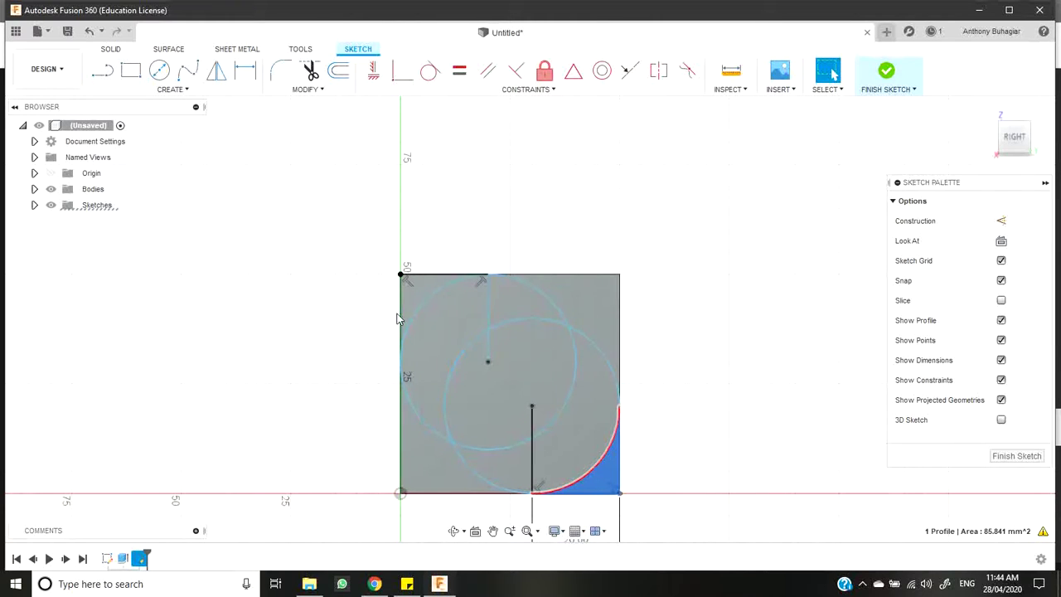
shift+click(415, 310)
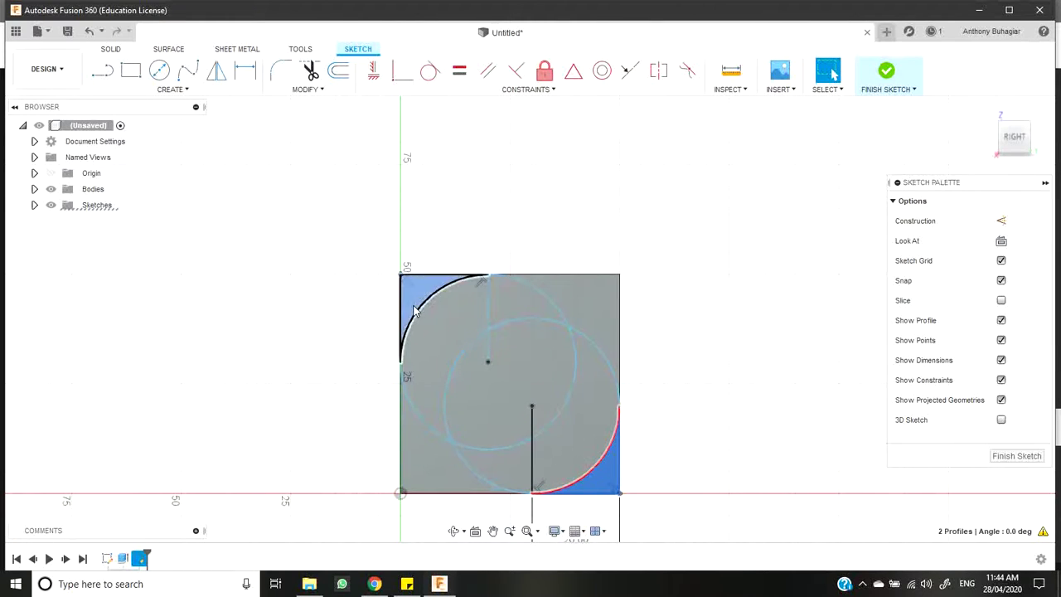
click(455, 530)
drag(636, 431, 687, 443)
Extrude-cut the top-left and bottom-right corner profiles 150 mm through the box.
click(110, 49)
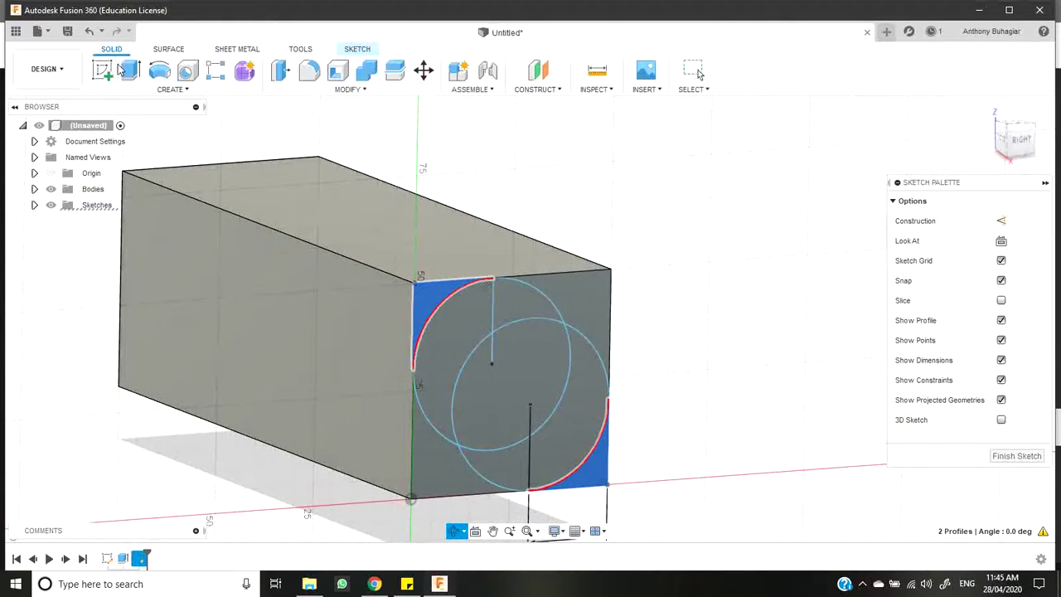
click(130, 70)
drag(441, 307, 149, 193)
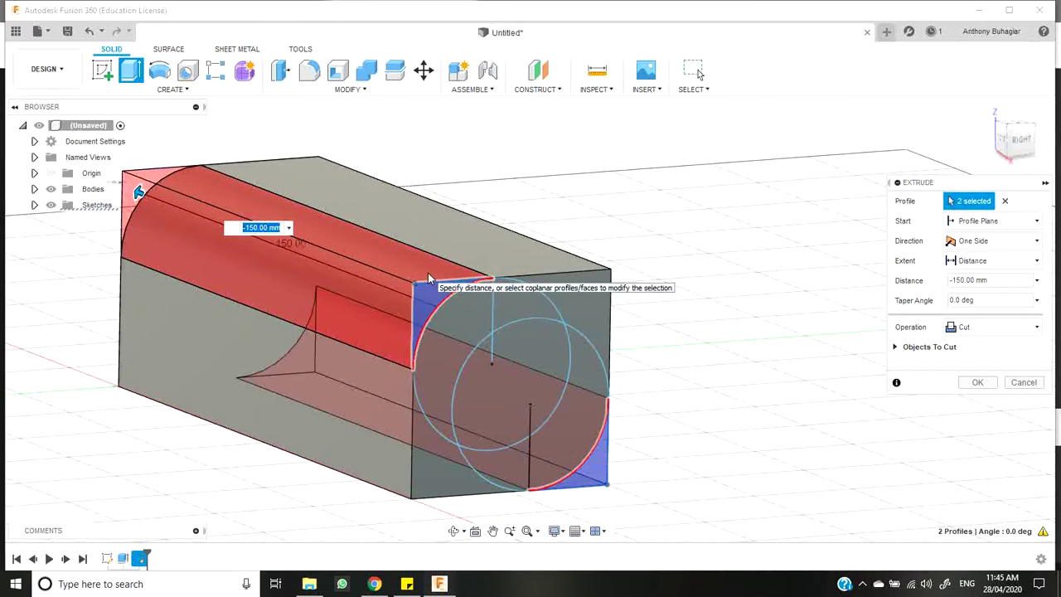
key(Return)
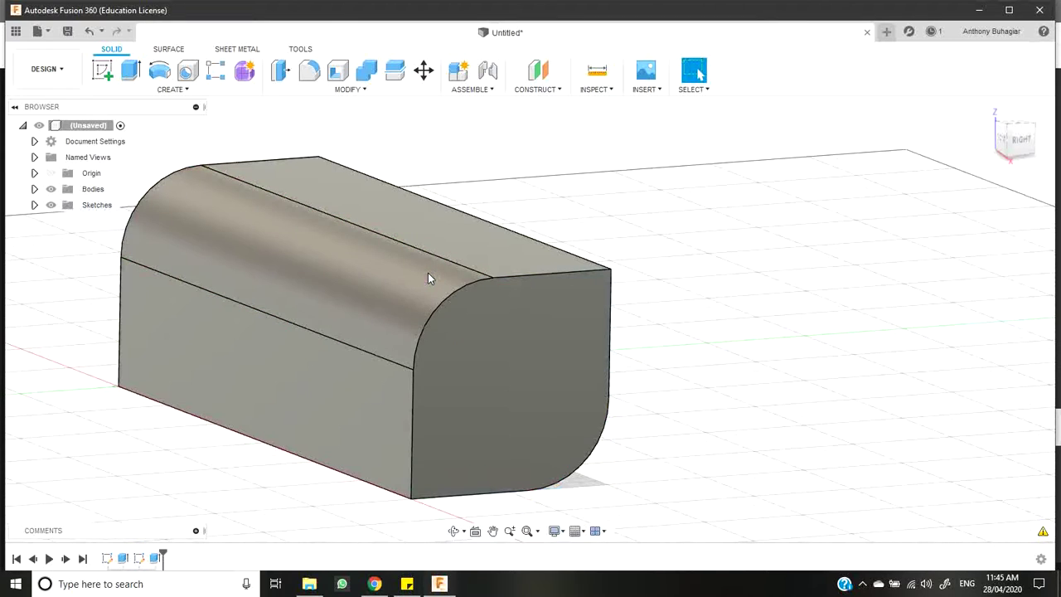
click(455, 532)
mouse_move(481, 443)
mouse_down()
mouse_move(421, 443)
mouse_move(489, 440)
mouse_move(477, 441)
mouse_up()
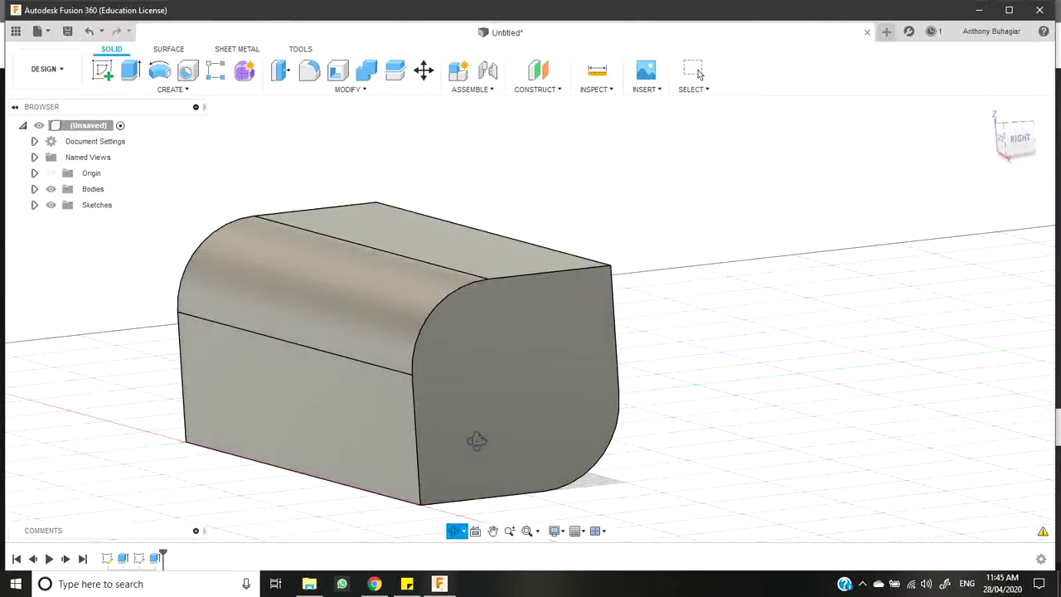
Select the rounded end face, cancel a stray extrude, and sketch on that face.
key(Escape)
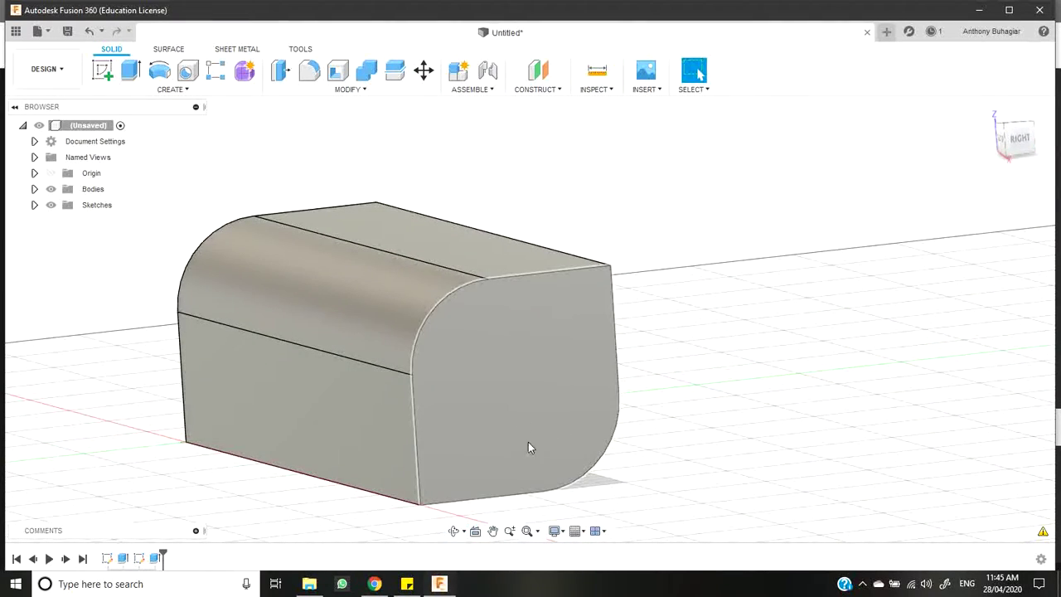
click(532, 416)
click(130, 71)
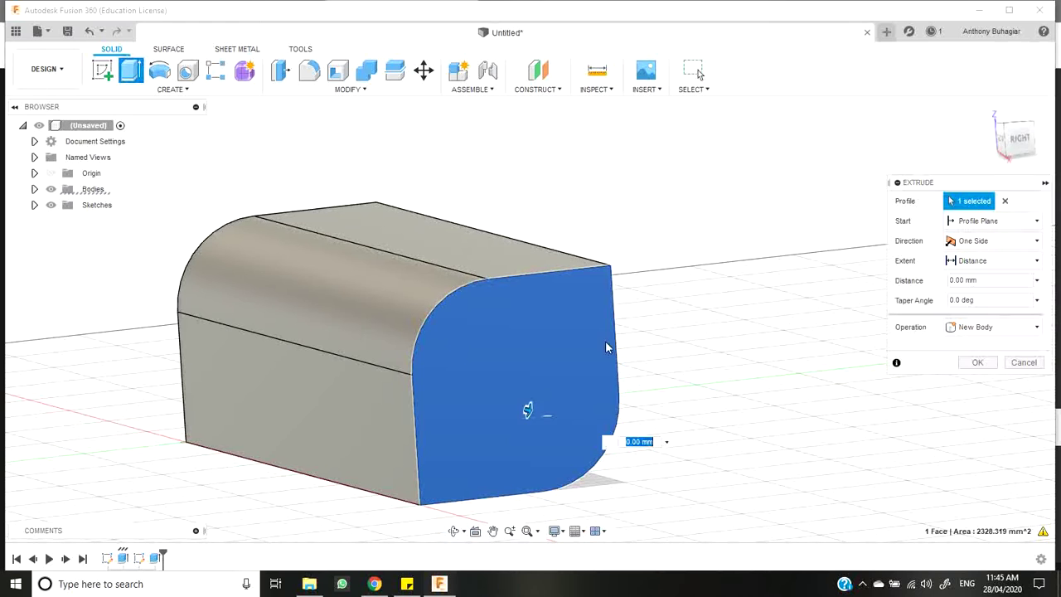
key(Escape)
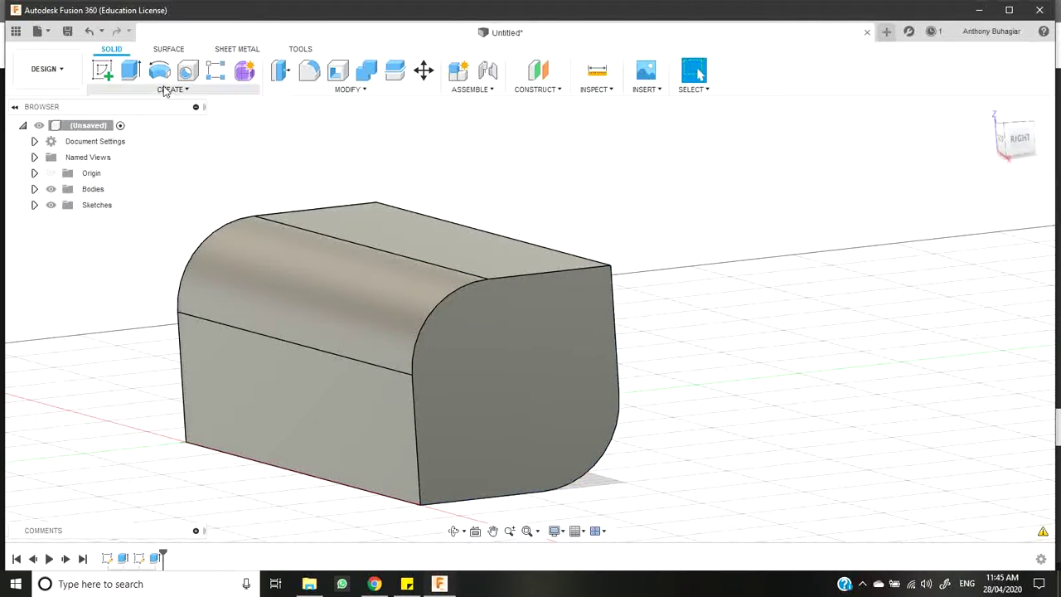
click(444, 356)
click(102, 71)
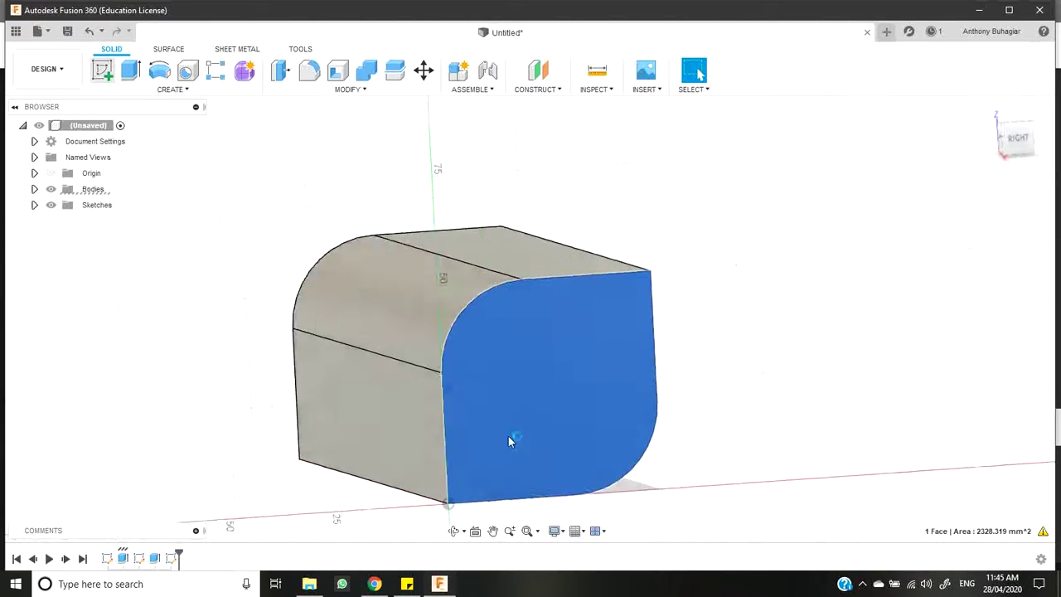
scroll(810, 497, down, 4)
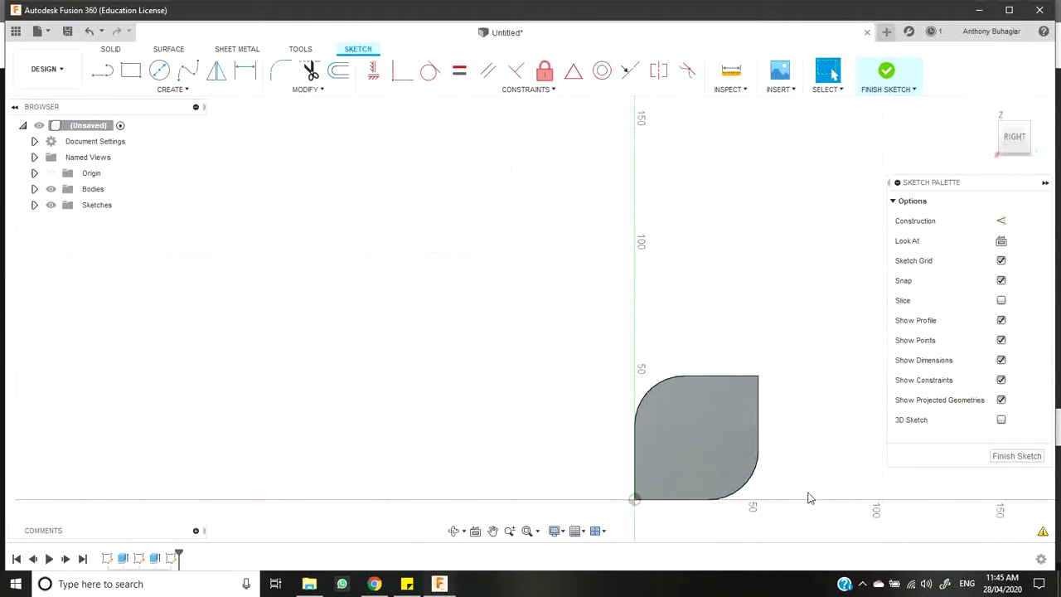
scroll(793, 530, up, 2)
scroll(819, 427, up, 2)
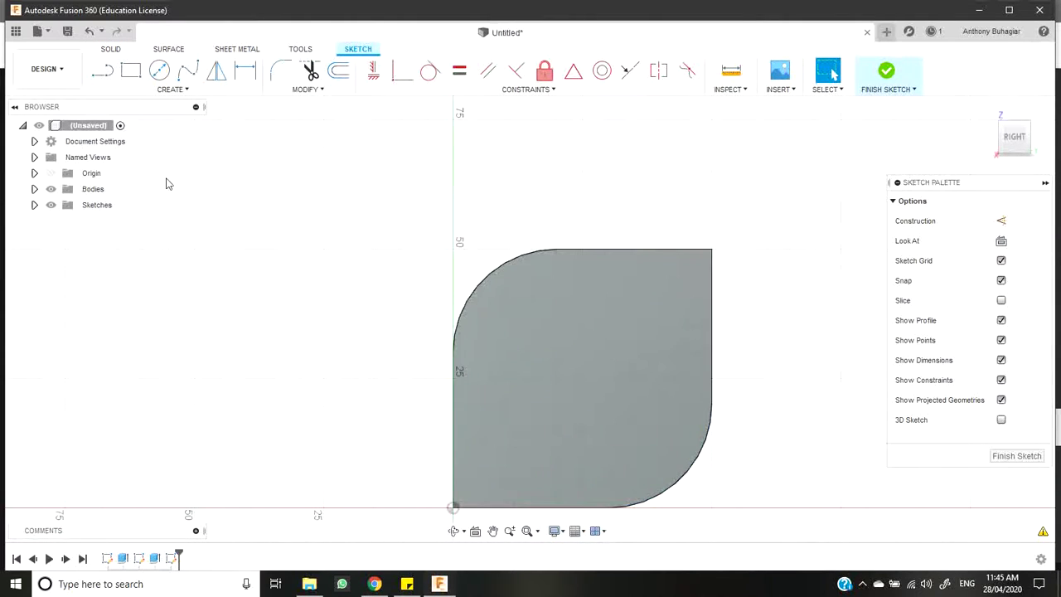
click(97, 75)
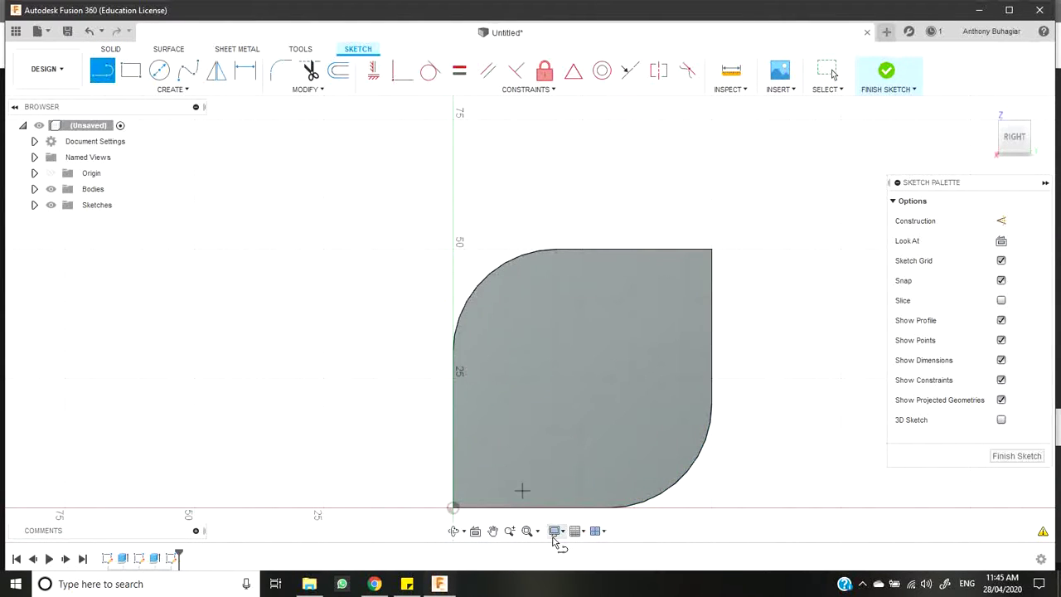
Draw both corner-to-corner diagonals across the end face.
click(452, 507)
click(711, 249)
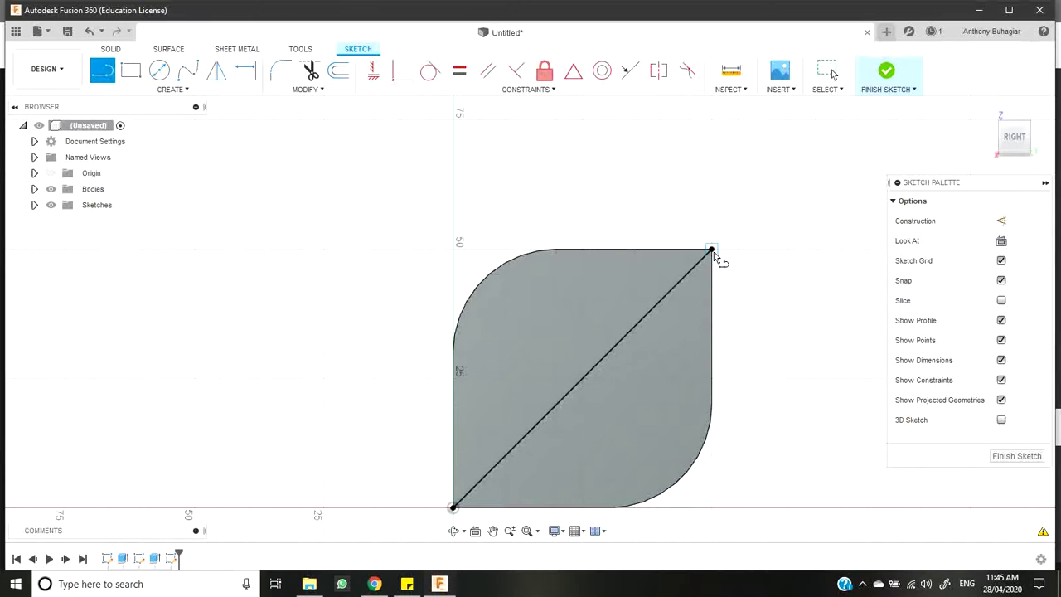
click(713, 507)
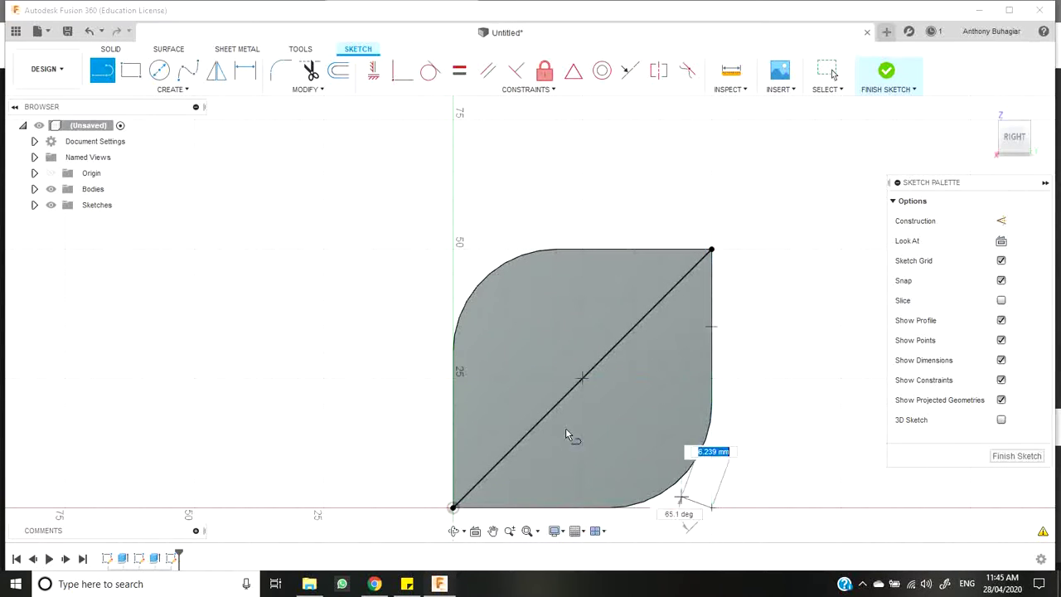
click(453, 250)
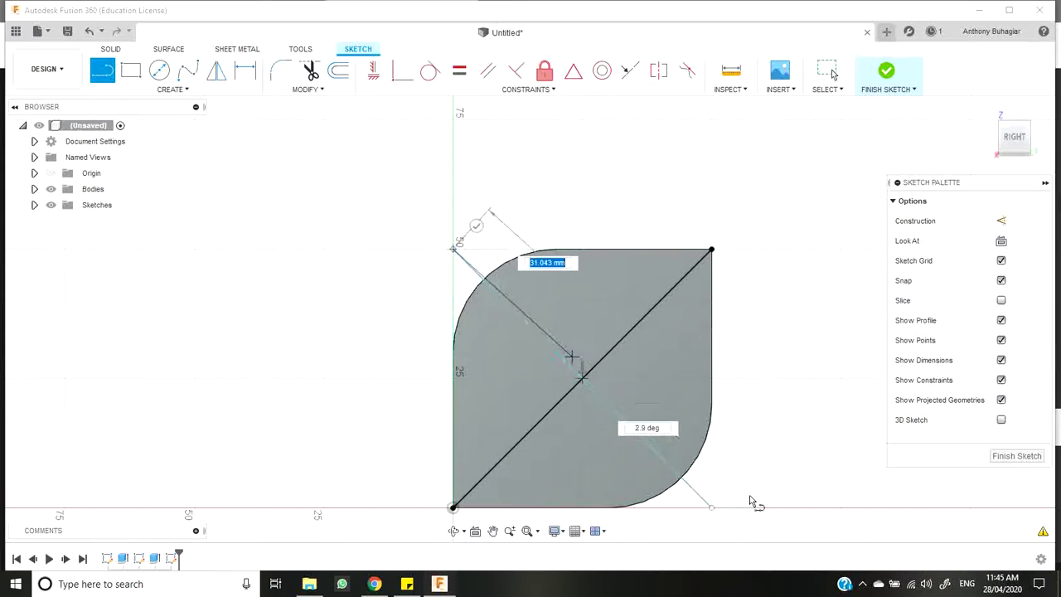
key(Escape)
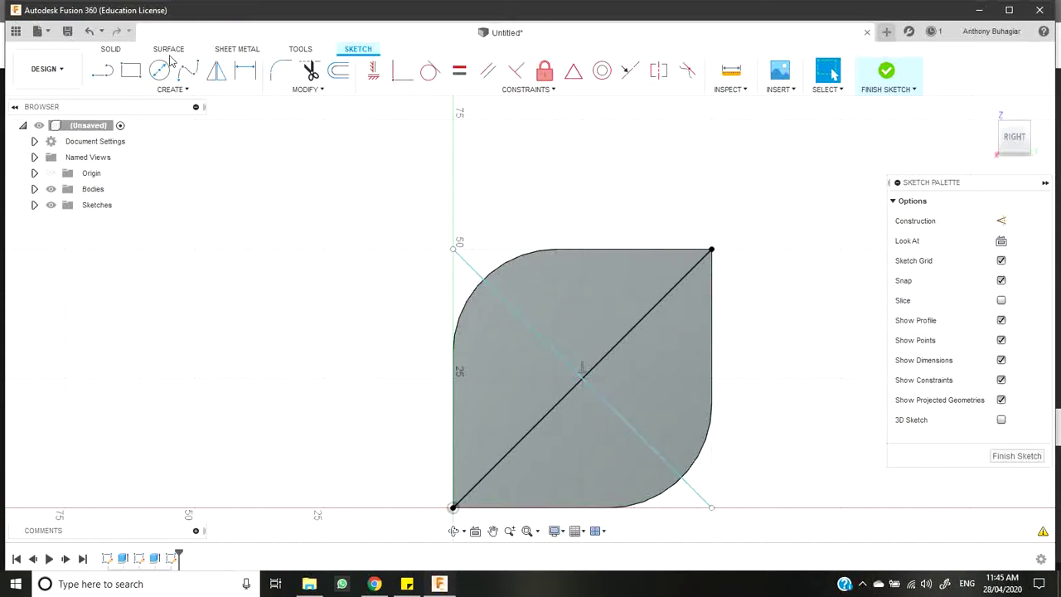
Draw a circle at the diagonals' crossing, undo it, and start a new centred circle.
click(162, 69)
click(580, 378)
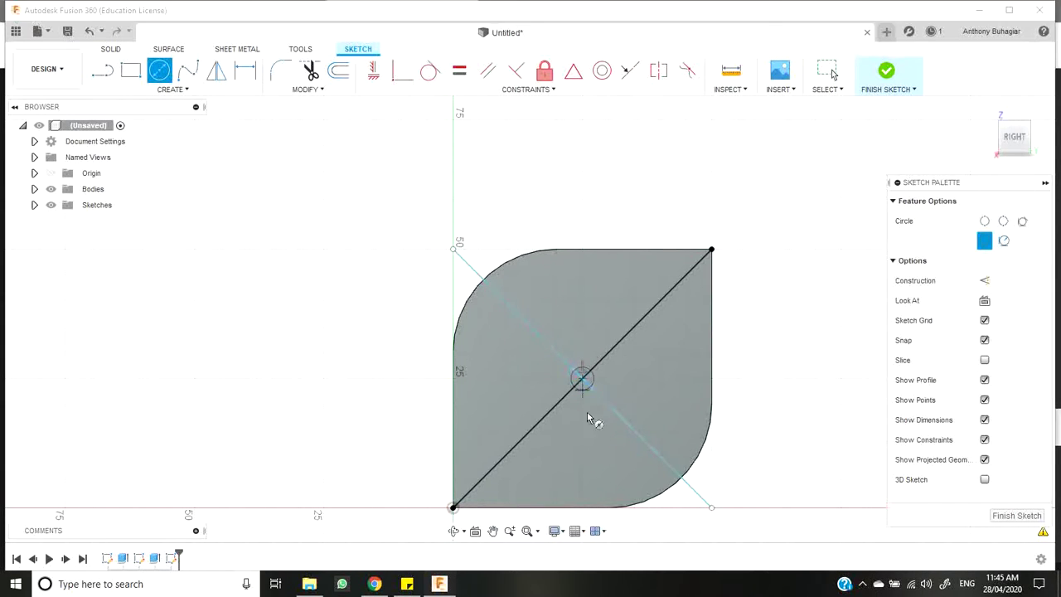
click(598, 472)
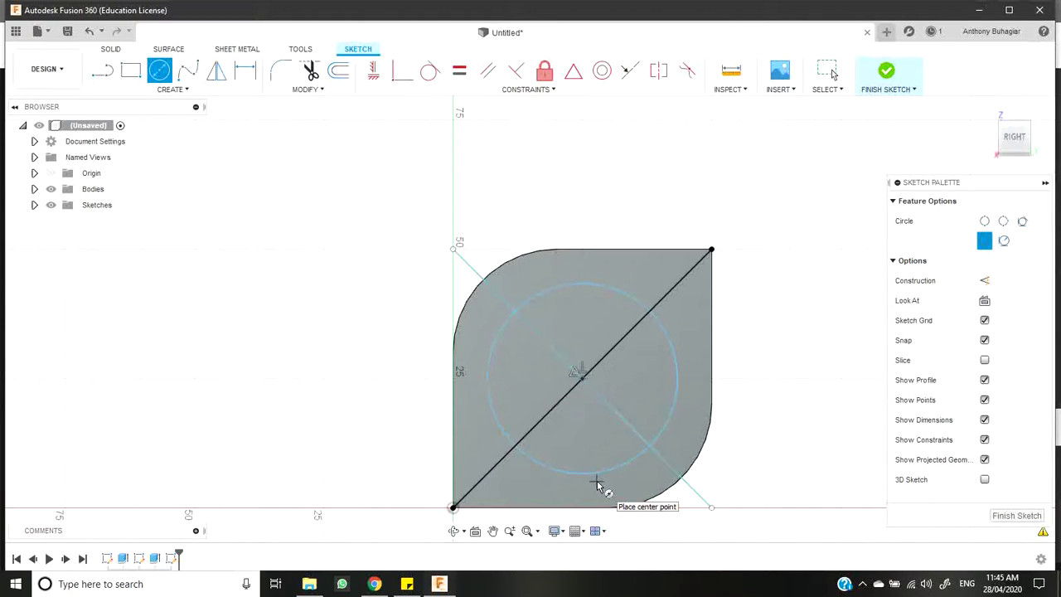
key(Escape)
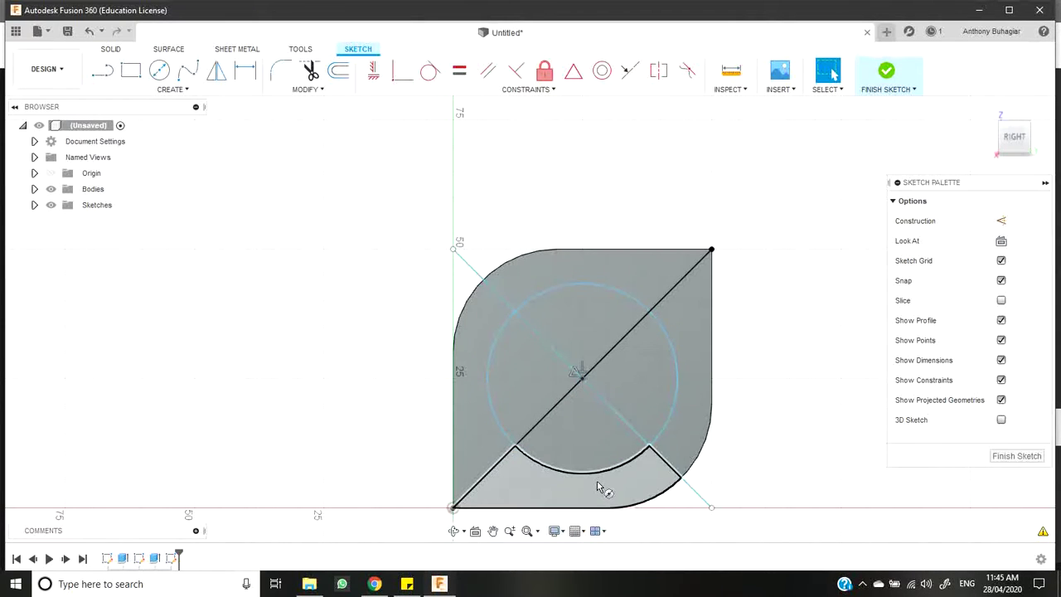
key(ctrl+z)
click(160, 70)
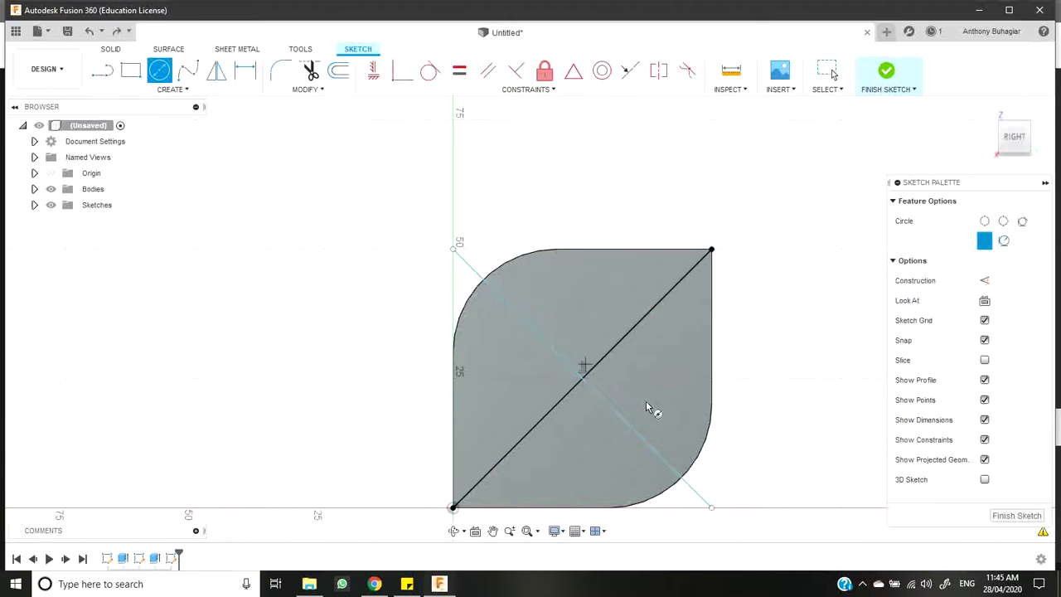
click(581, 379)
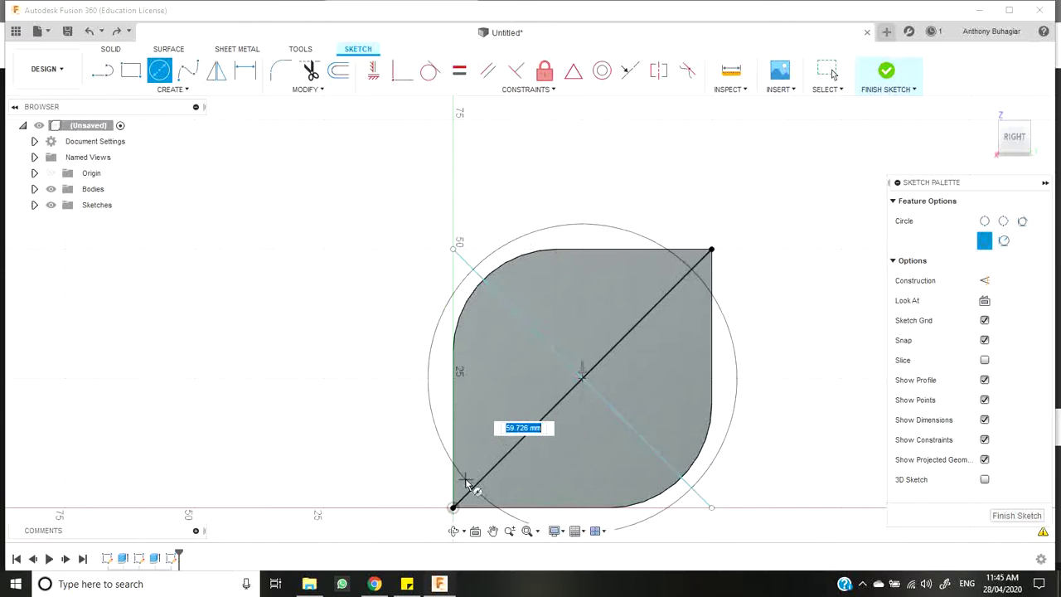
Fix the centred circle at 43.913 mm diameter and delete the diagonal guide line.
click(586, 497)
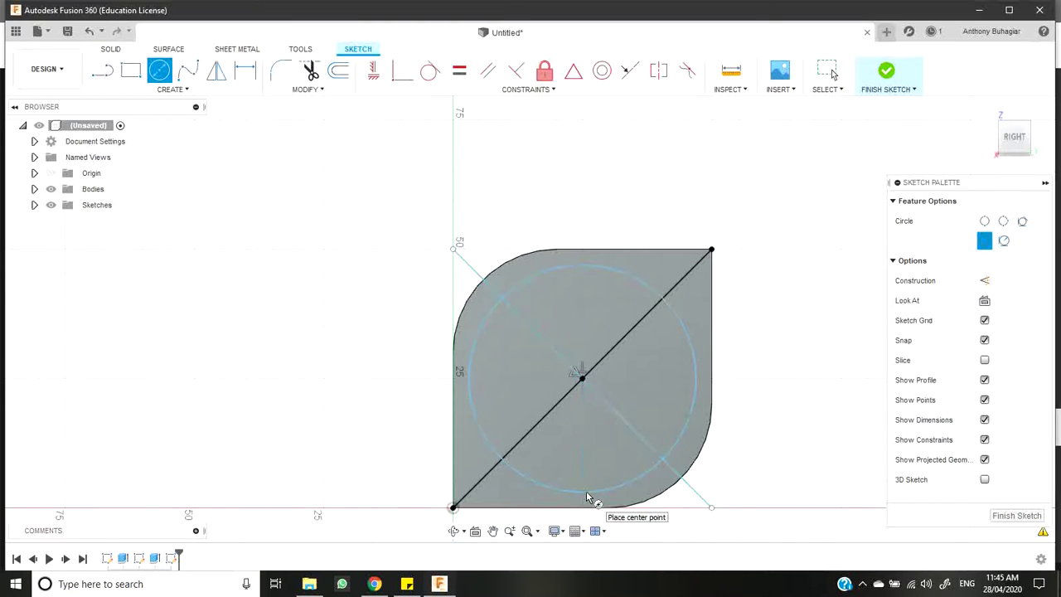
key(Escape)
click(677, 283)
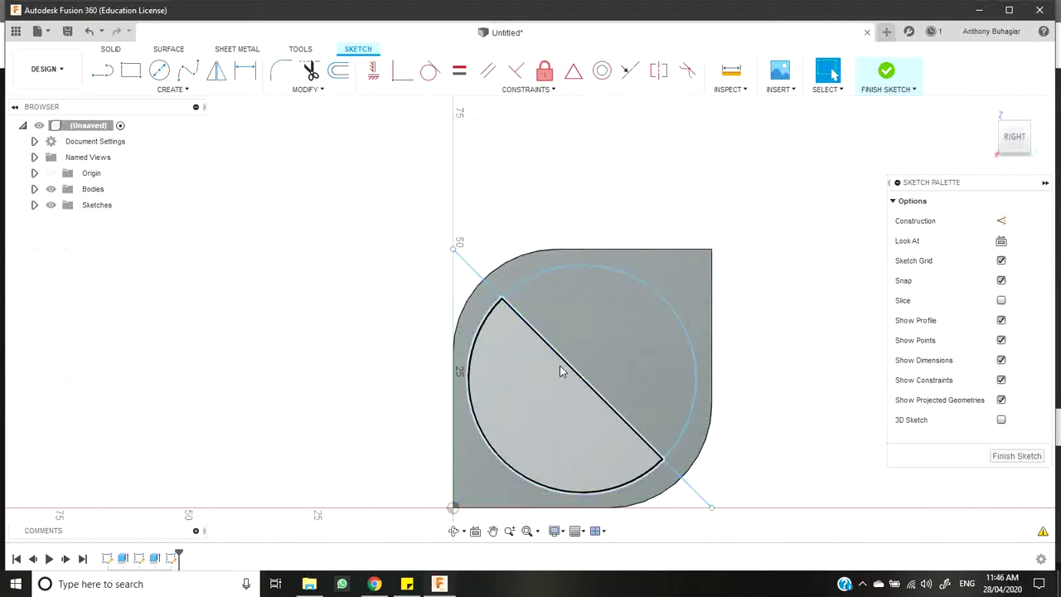
key(Delete)
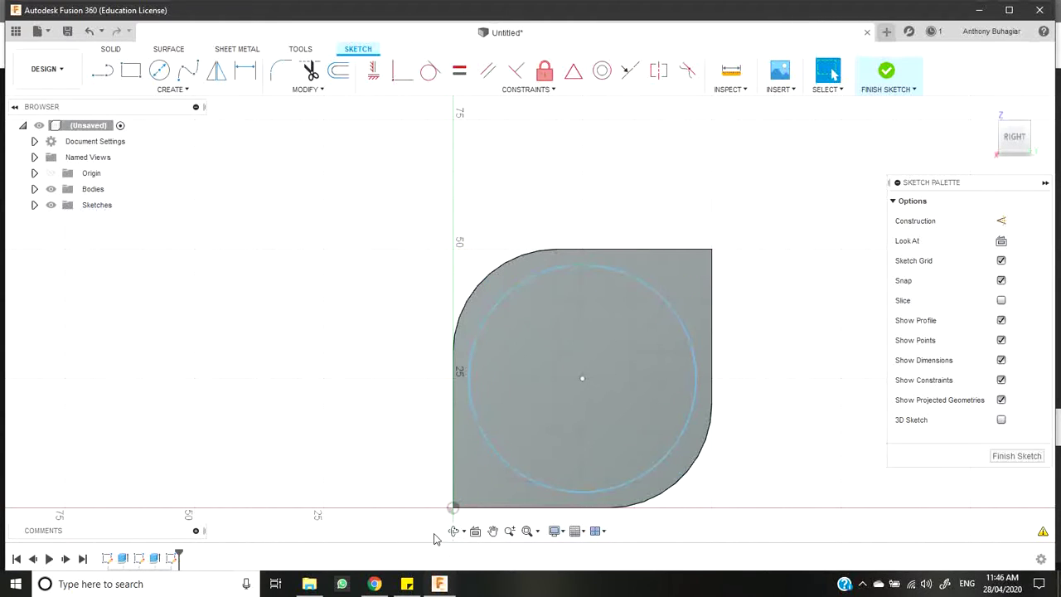
click(455, 531)
drag(370, 390, 384, 401)
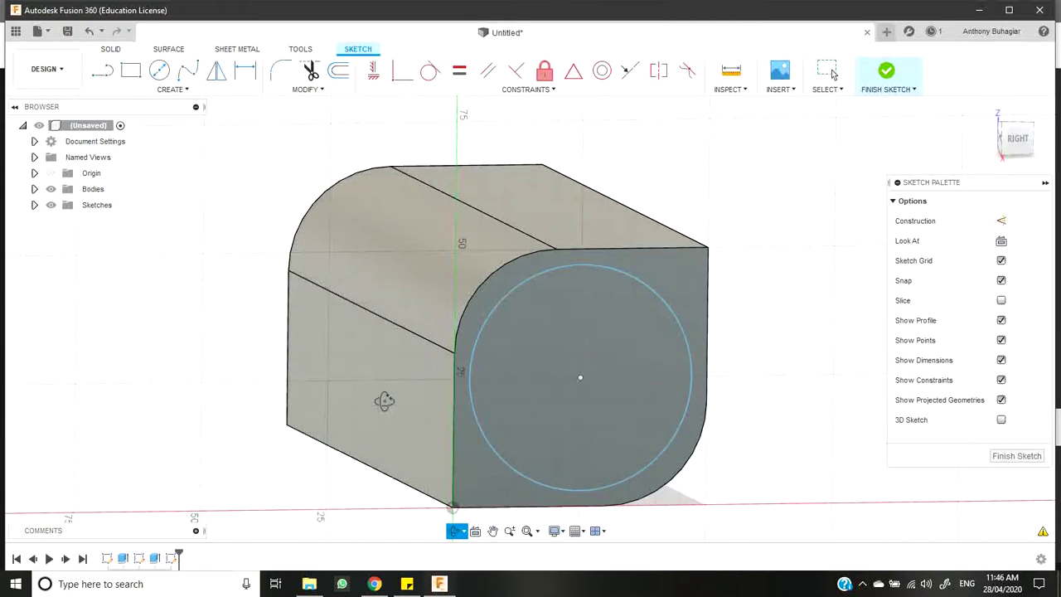
key(Escape)
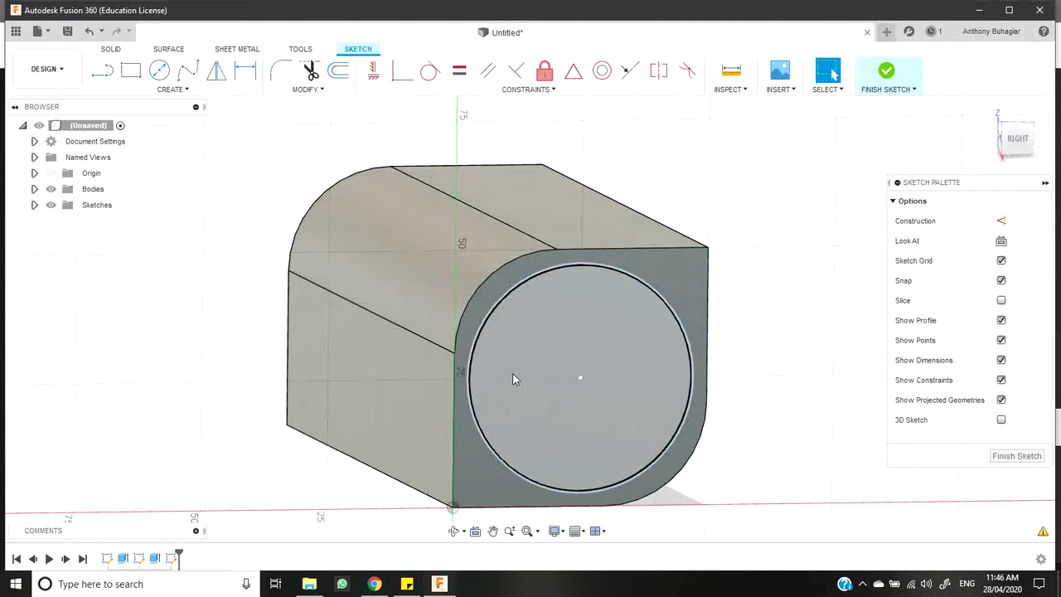
click(102, 69)
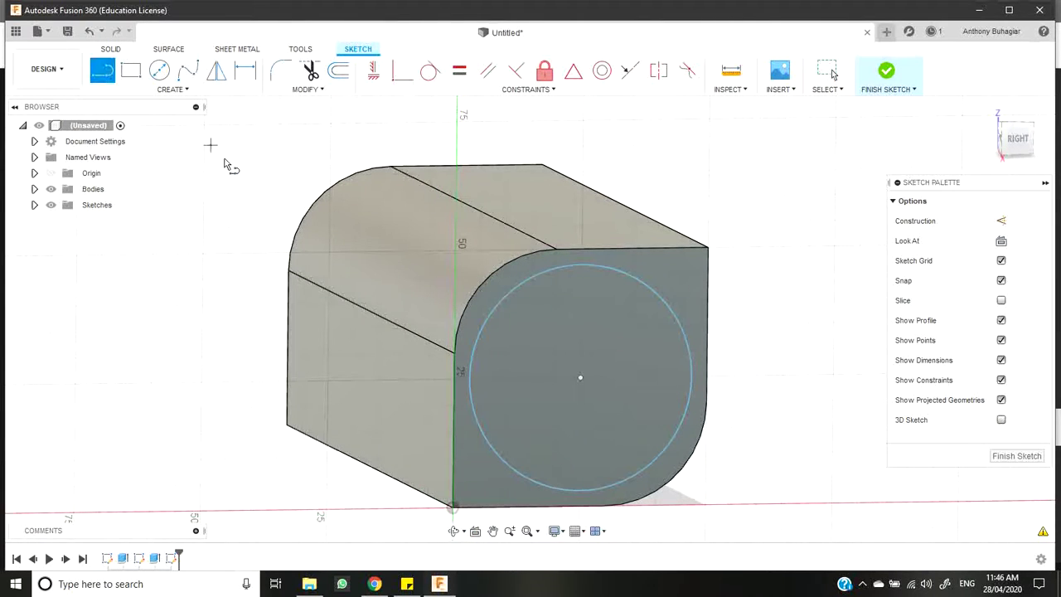
Return to the end-face sketch, select the circle curve, and open the Measure tool.
key(Escape)
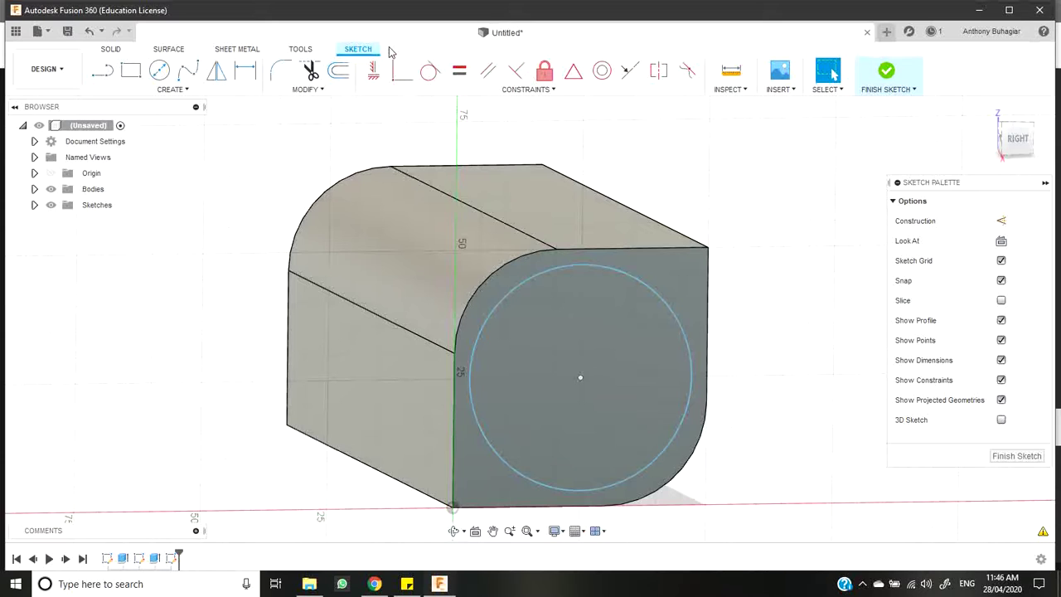
click(302, 51)
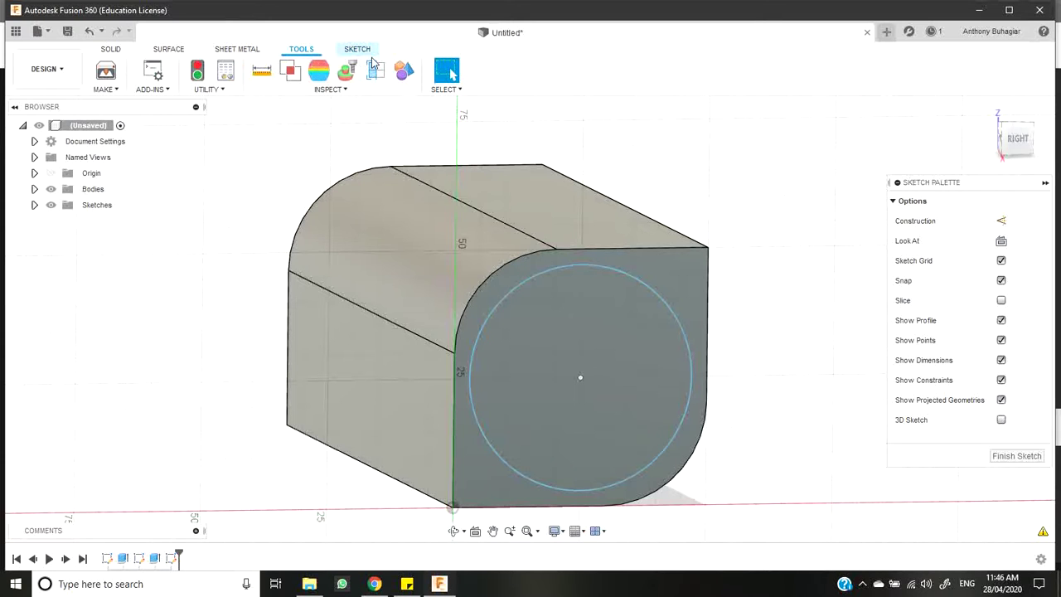
click(111, 50)
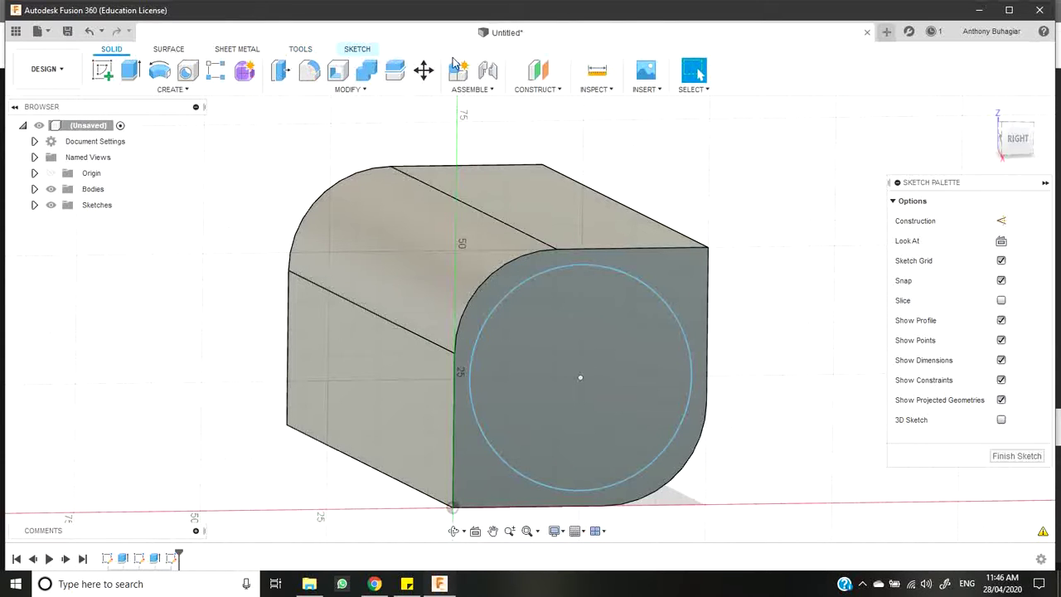
click(358, 50)
click(538, 320)
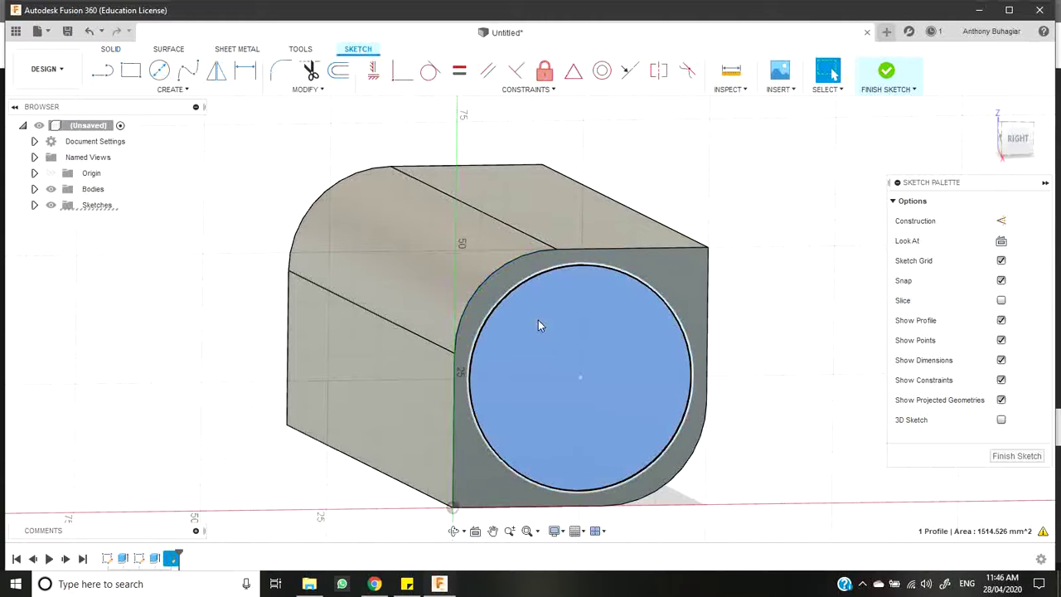
click(567, 279)
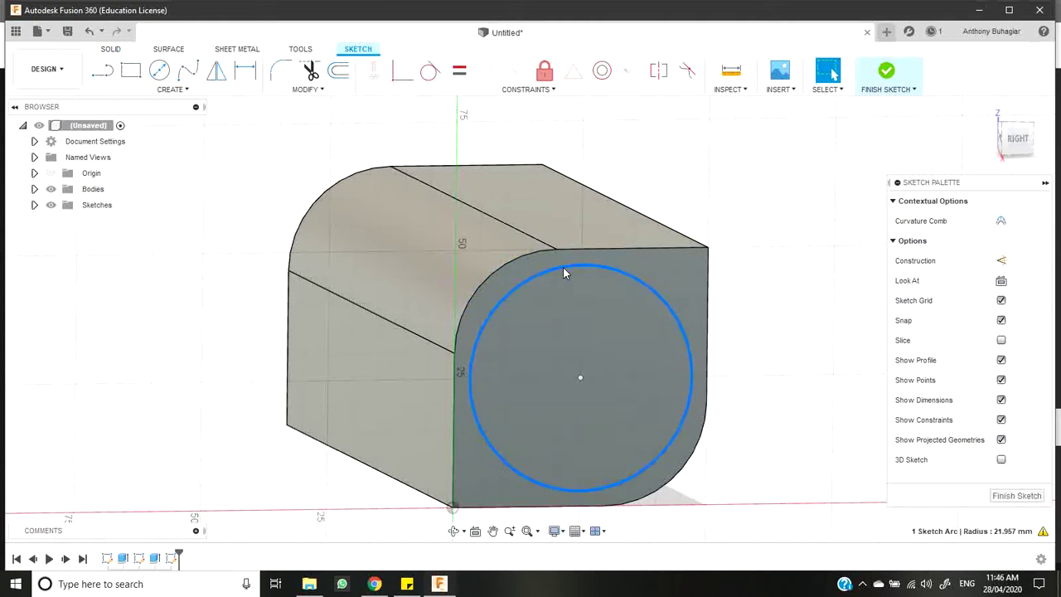
click(319, 88)
mouse_move(522, 89)
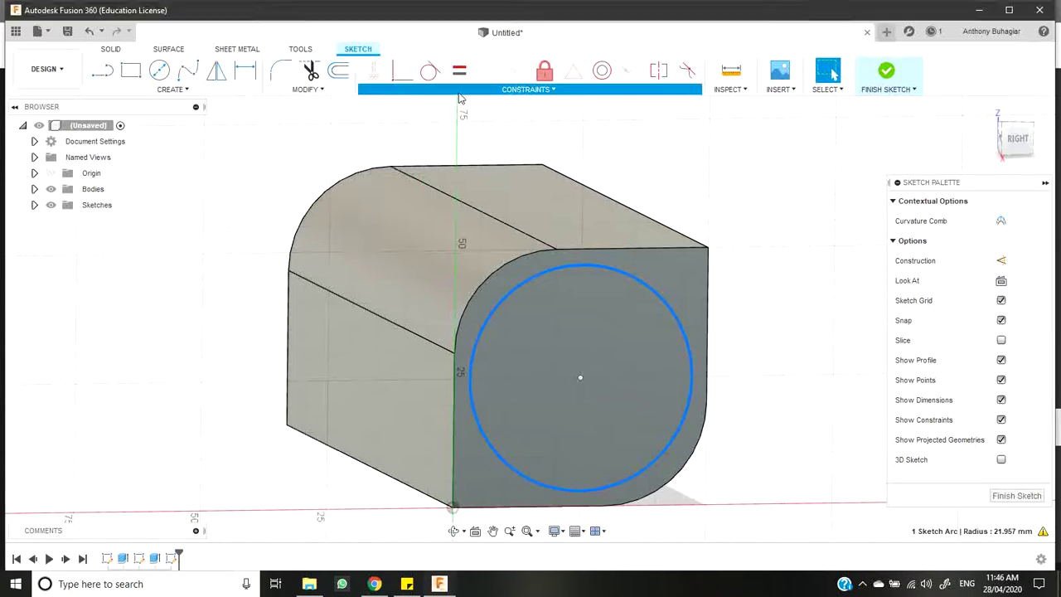
click(730, 71)
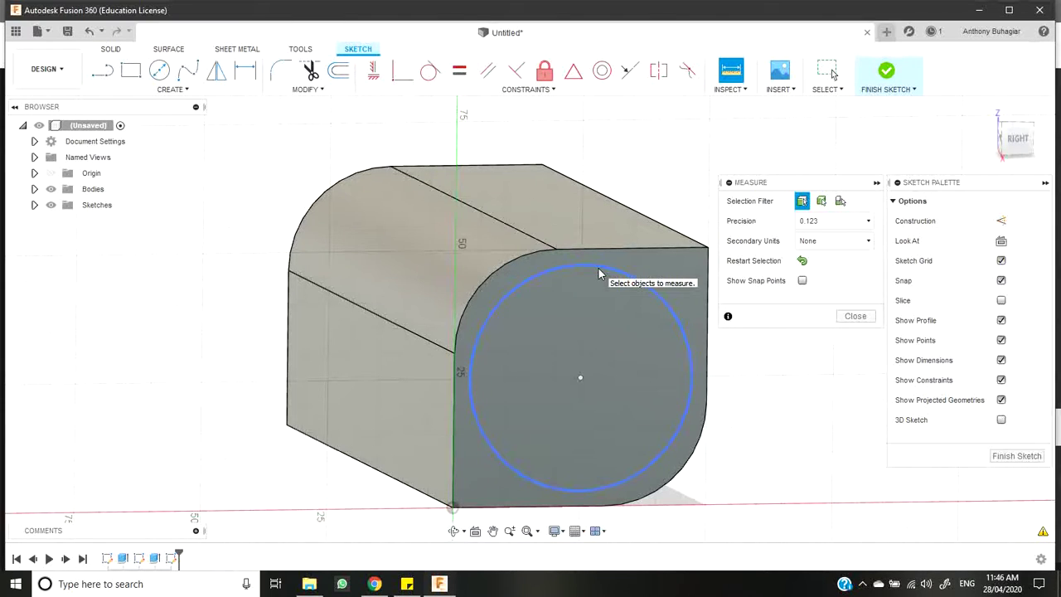
Cancel the rounded-face measurement and delete the diagonal guide line.
click(492, 288)
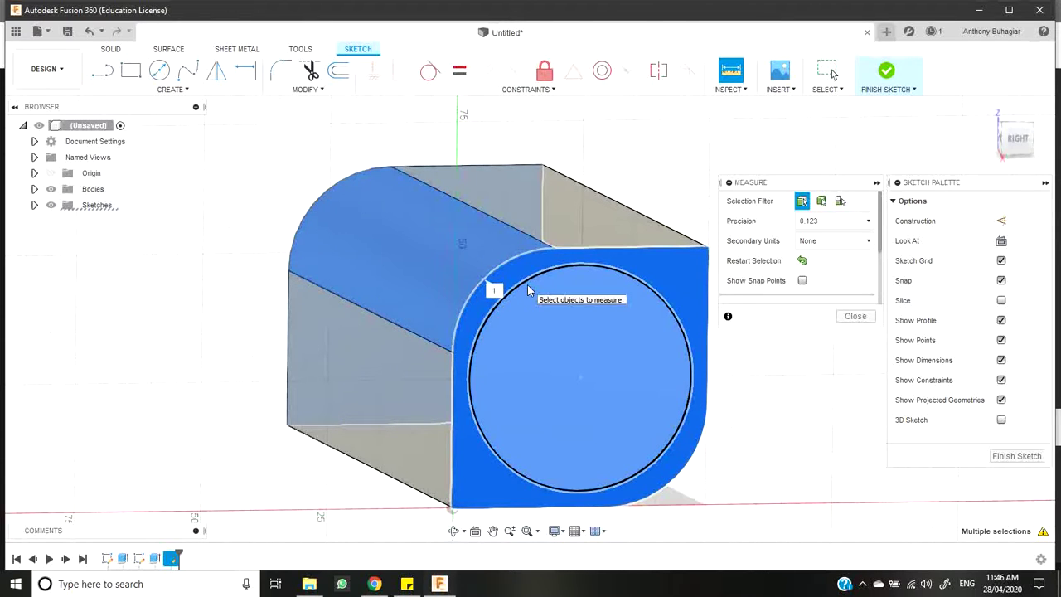
key(Escape)
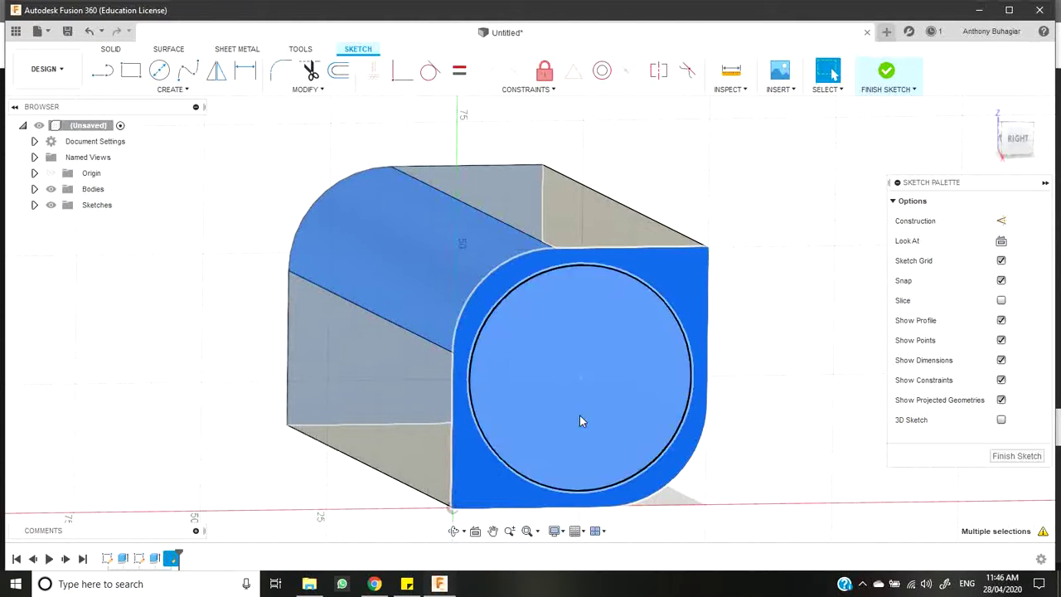
key(Escape)
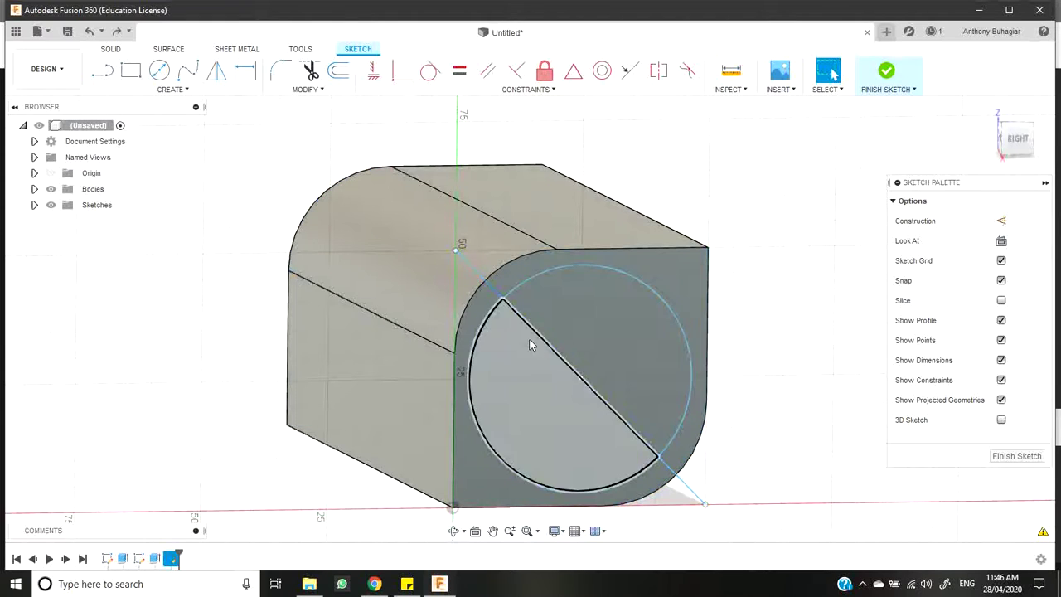
click(510, 306)
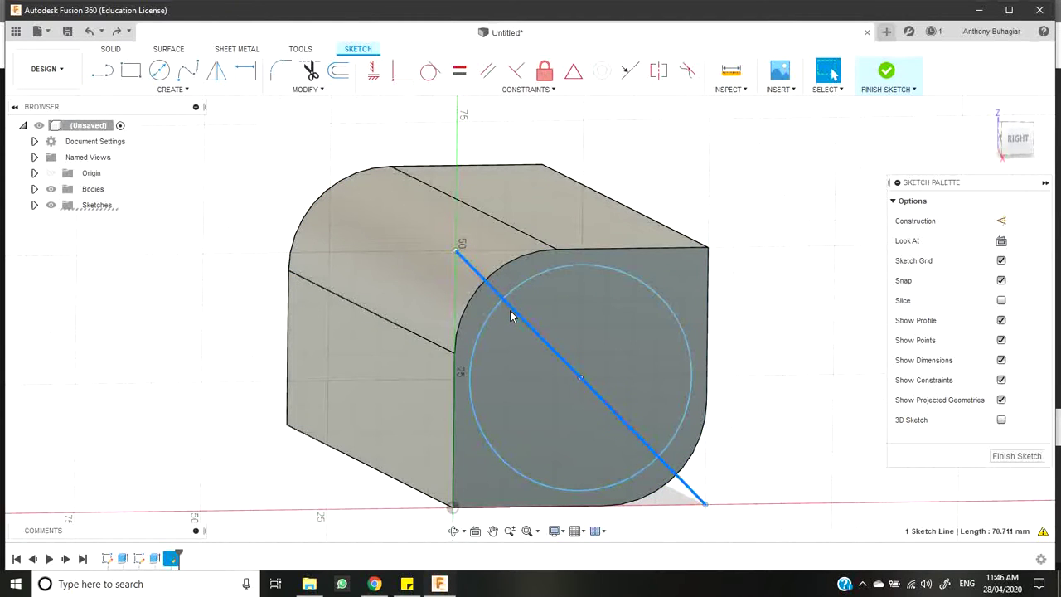
key(Delete)
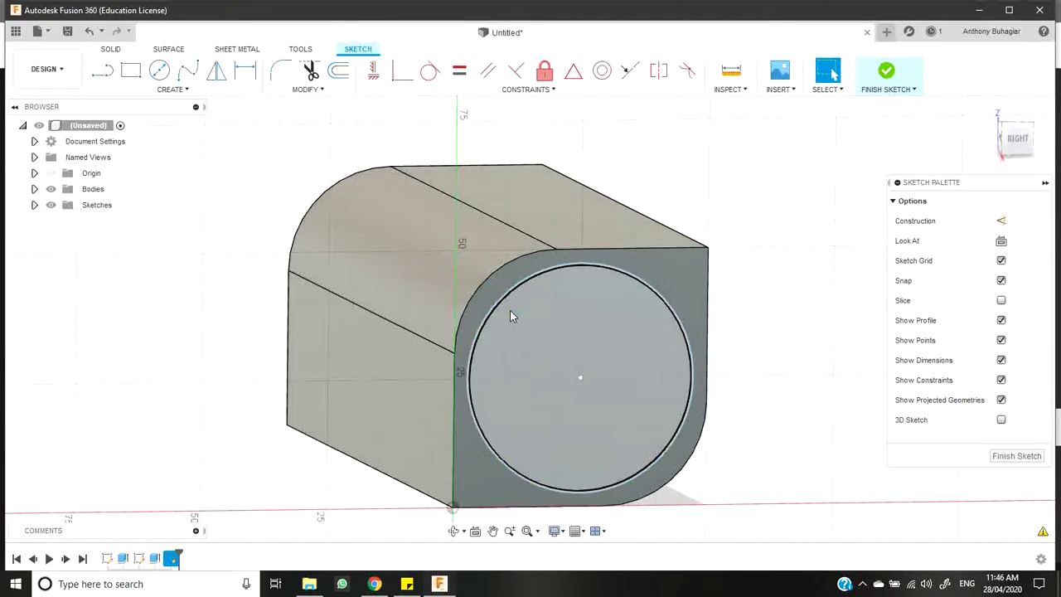
Measure the circle's 43.913 mm diameter and 1514.526 mm² area from angled views.
click(732, 77)
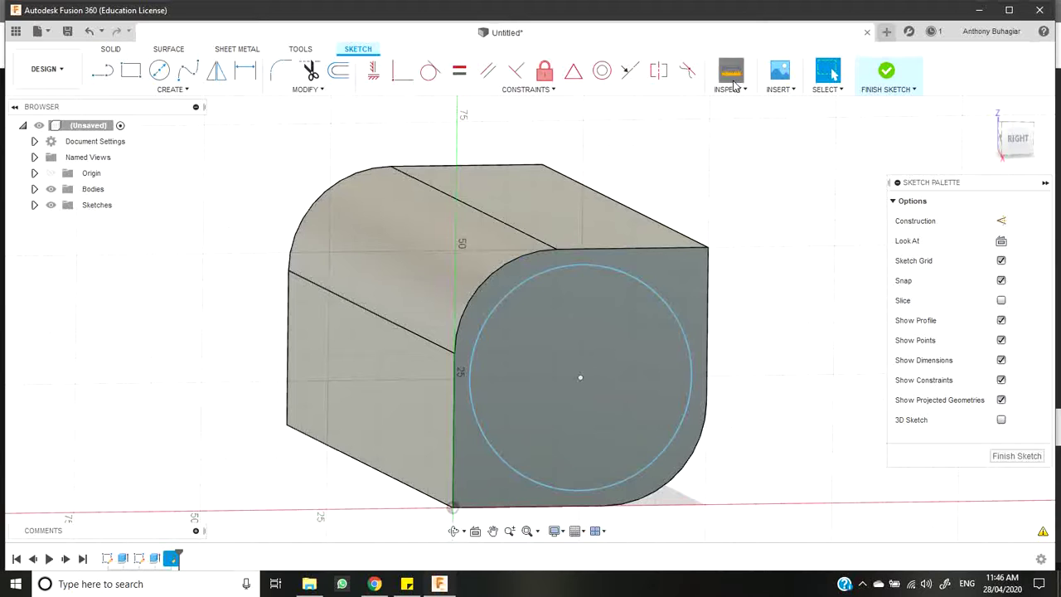
click(577, 270)
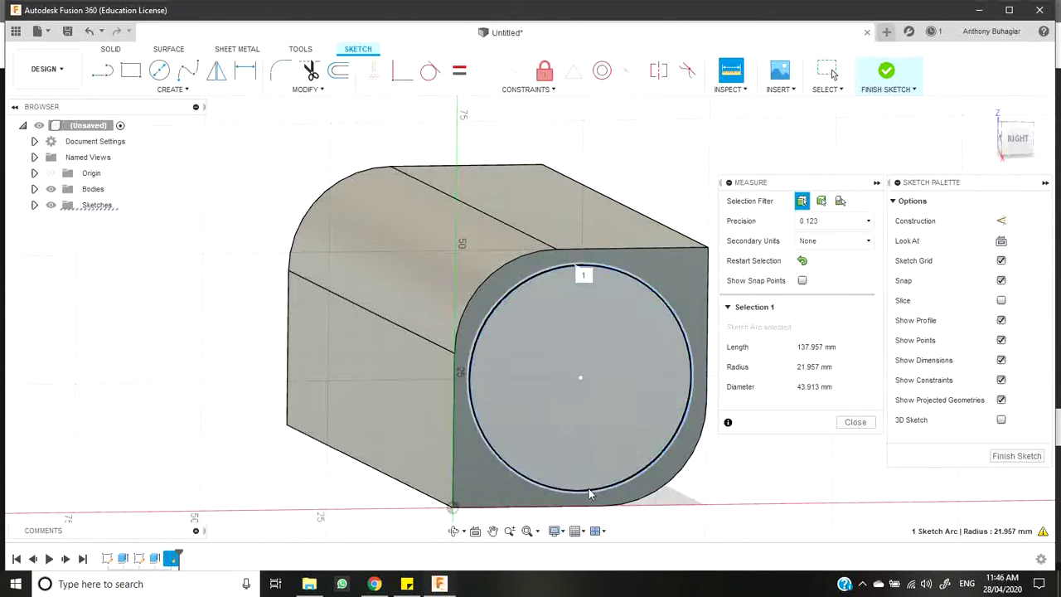
click(454, 530)
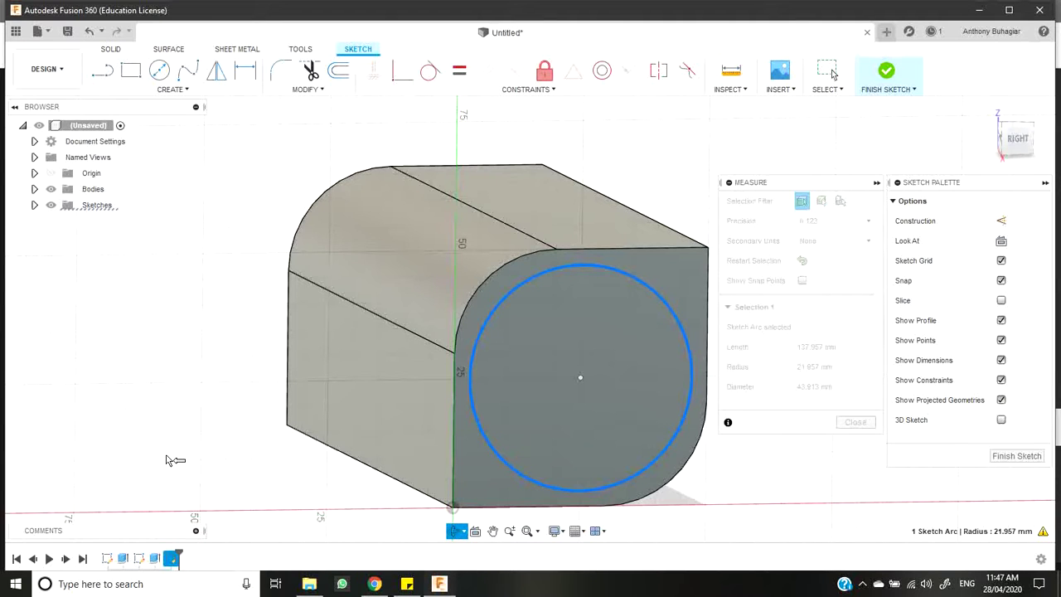
drag(392, 425, 497, 356)
key(Escape)
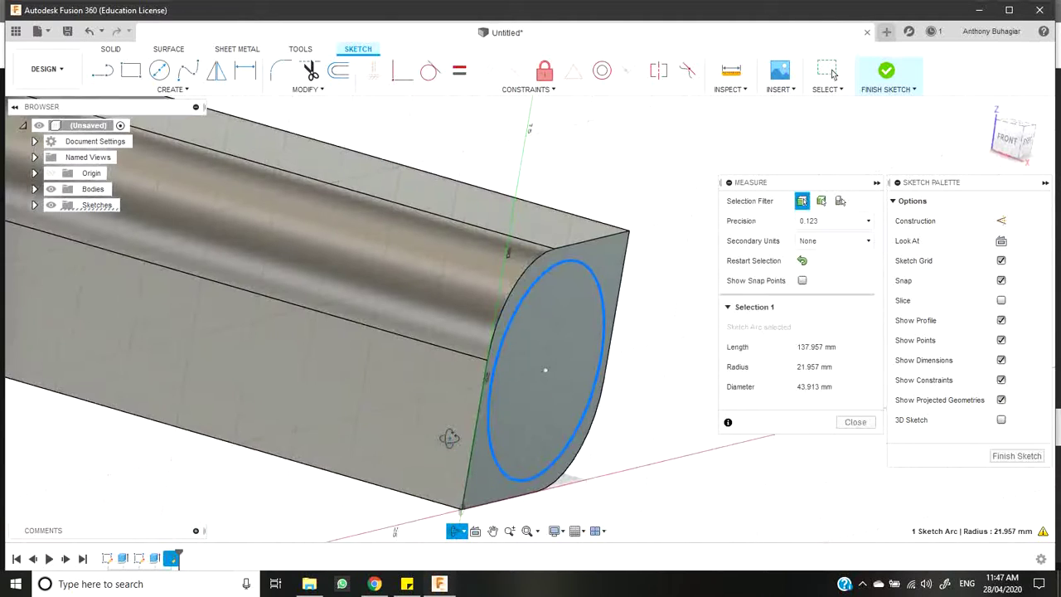
click(538, 358)
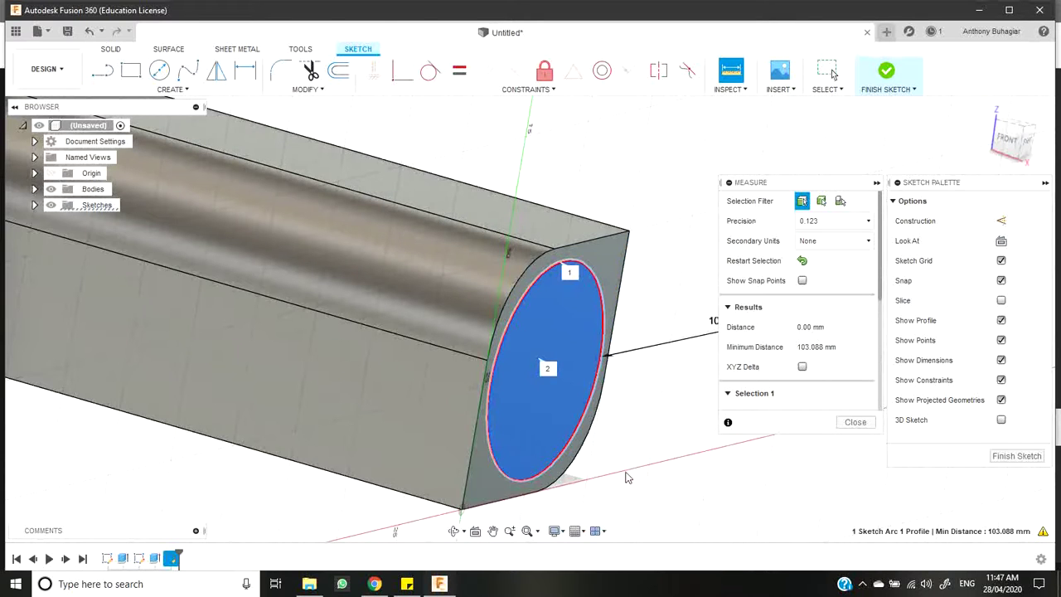
click(453, 530)
drag(398, 506, 367, 492)
key(Escape)
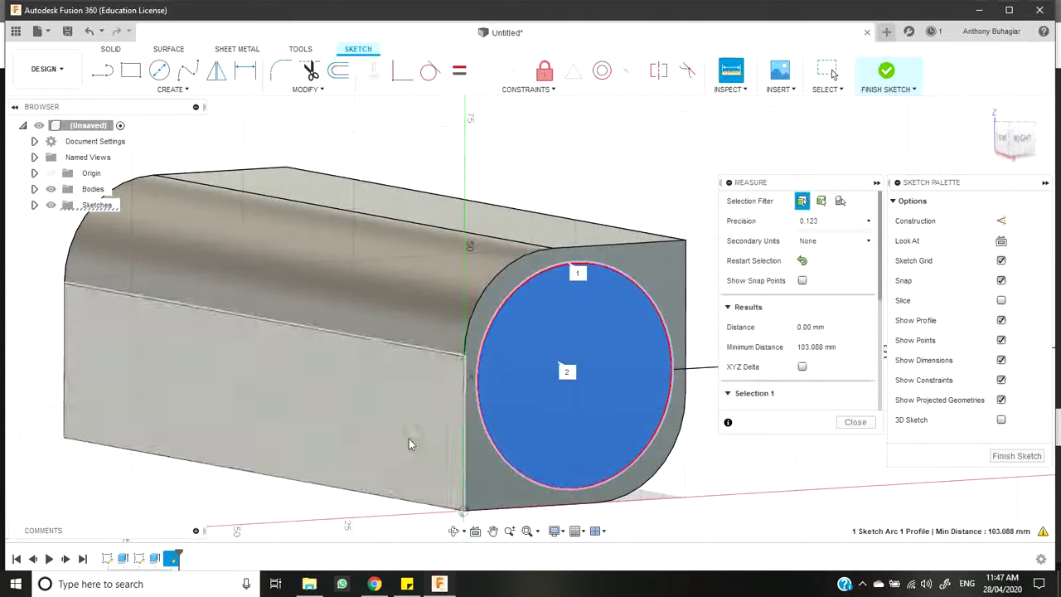
Remeasure the circle's size, close Measure, and select the circle profile.
click(730, 75)
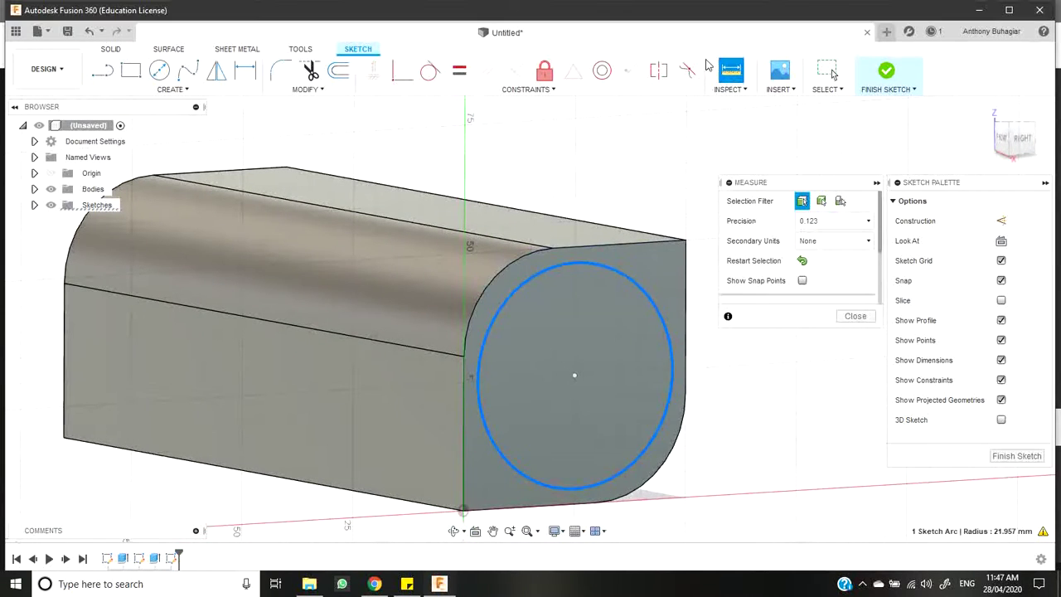
click(729, 89)
click(733, 106)
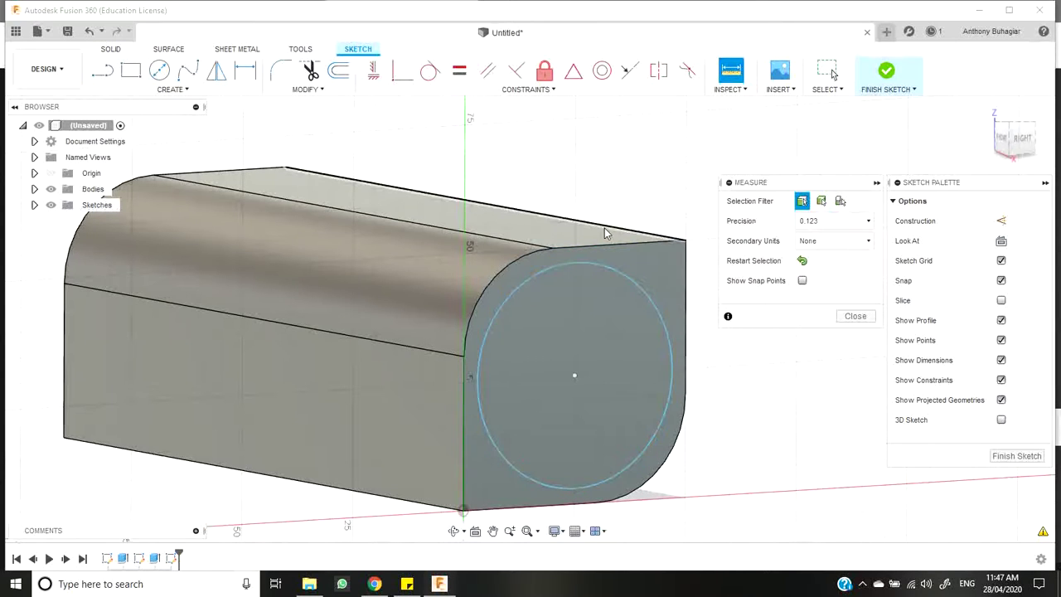
click(586, 264)
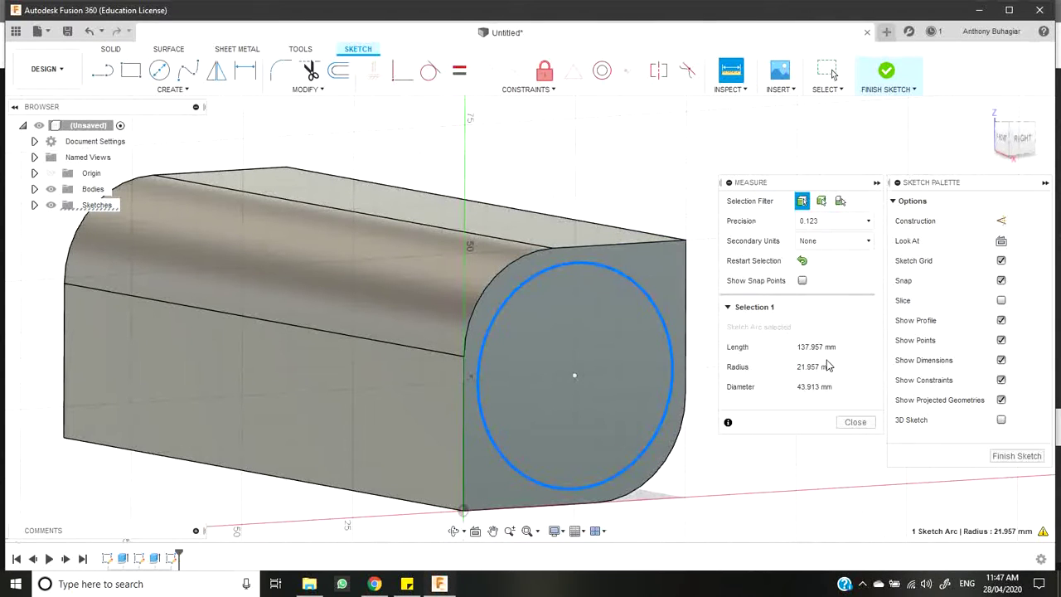
click(854, 422)
click(527, 380)
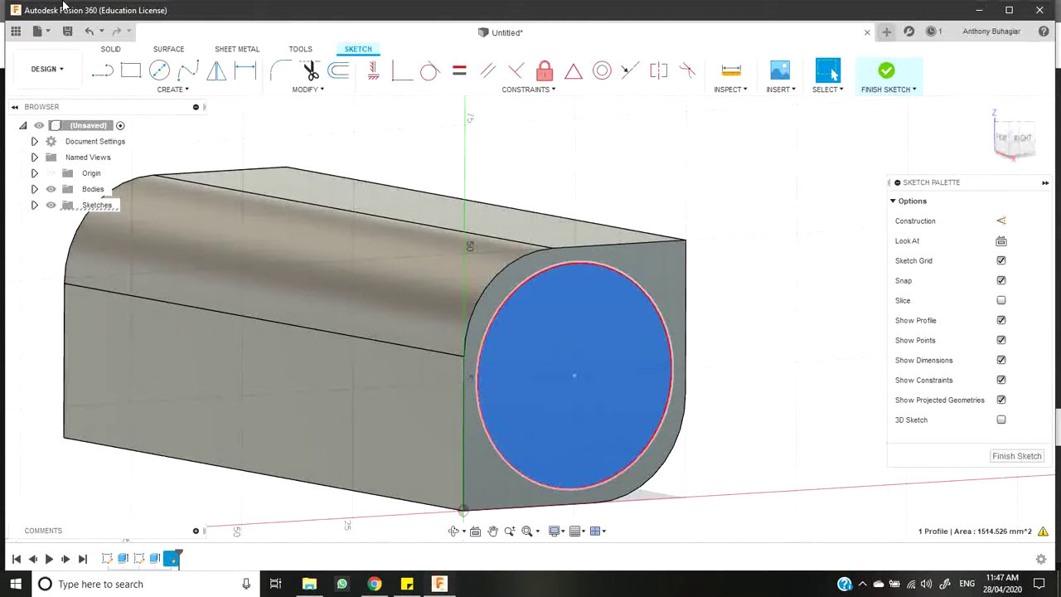
Extrude the centred circle 2 mm outward into a raised disc and inspect it.
click(111, 49)
click(130, 70)
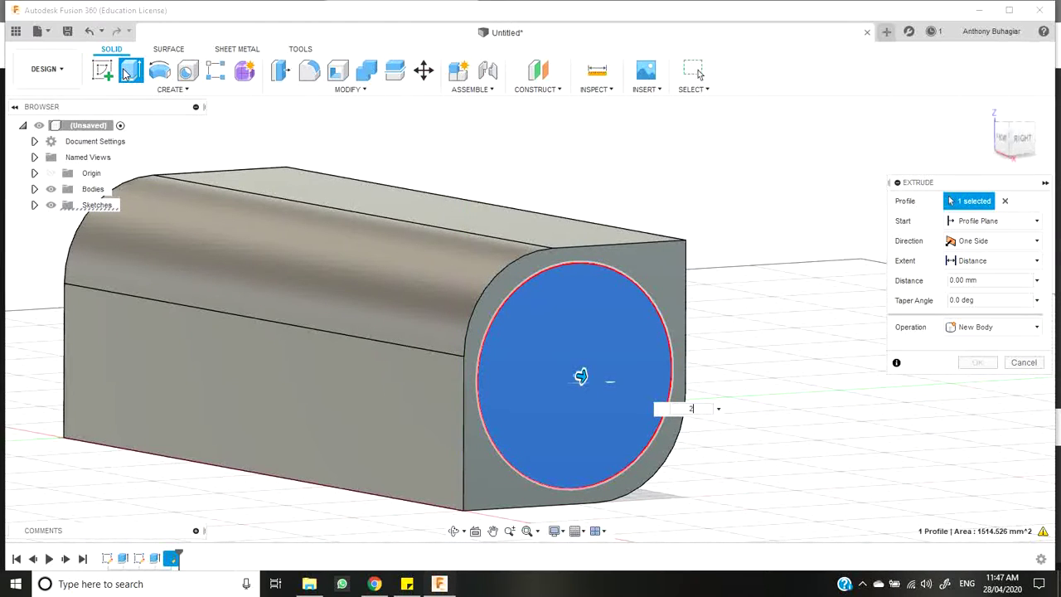
key(Escape)
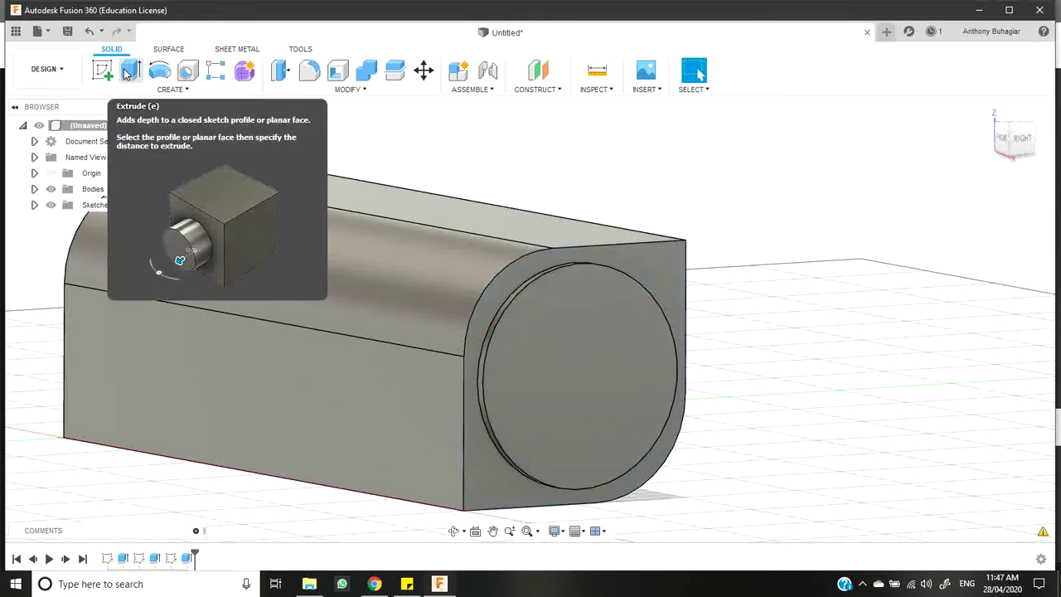
click(455, 531)
drag(414, 494, 534, 527)
scroll(460, 495, down, 3)
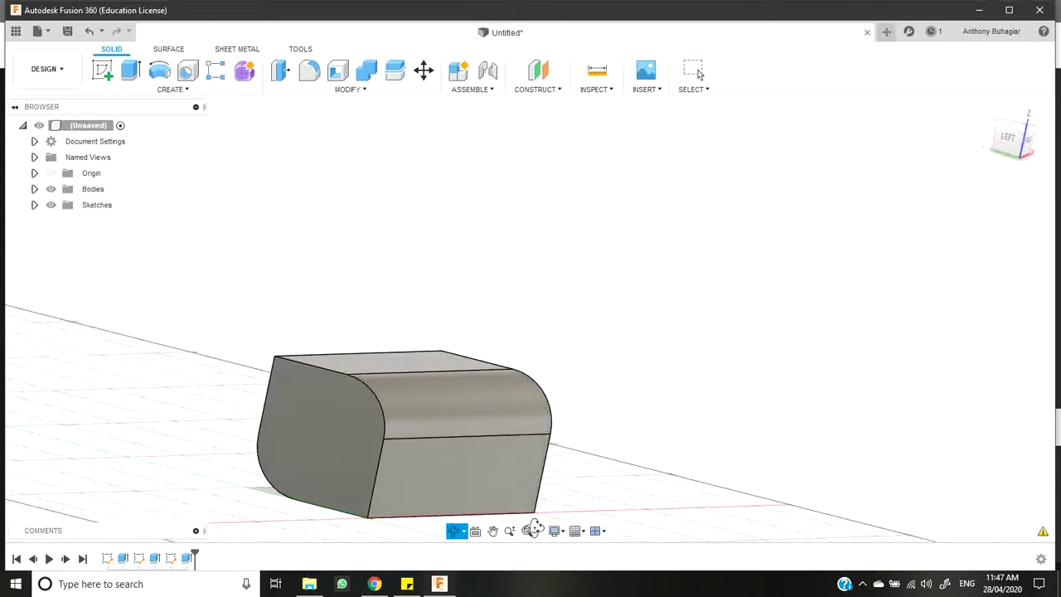
Sketch on the box's opposite end face and draw both corner-to-corner diagonals.
key(Escape)
click(332, 473)
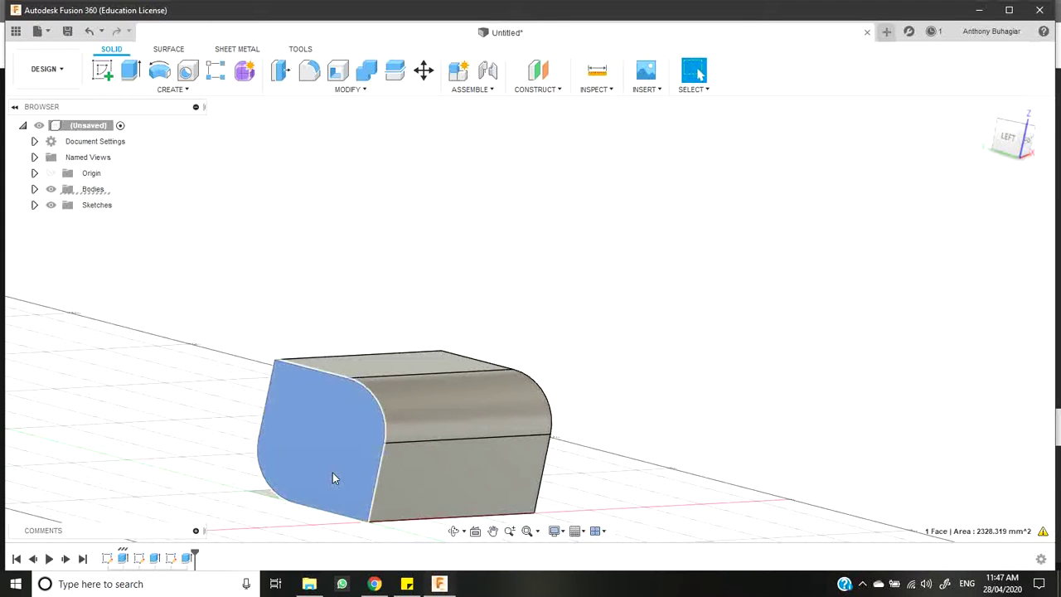
click(102, 70)
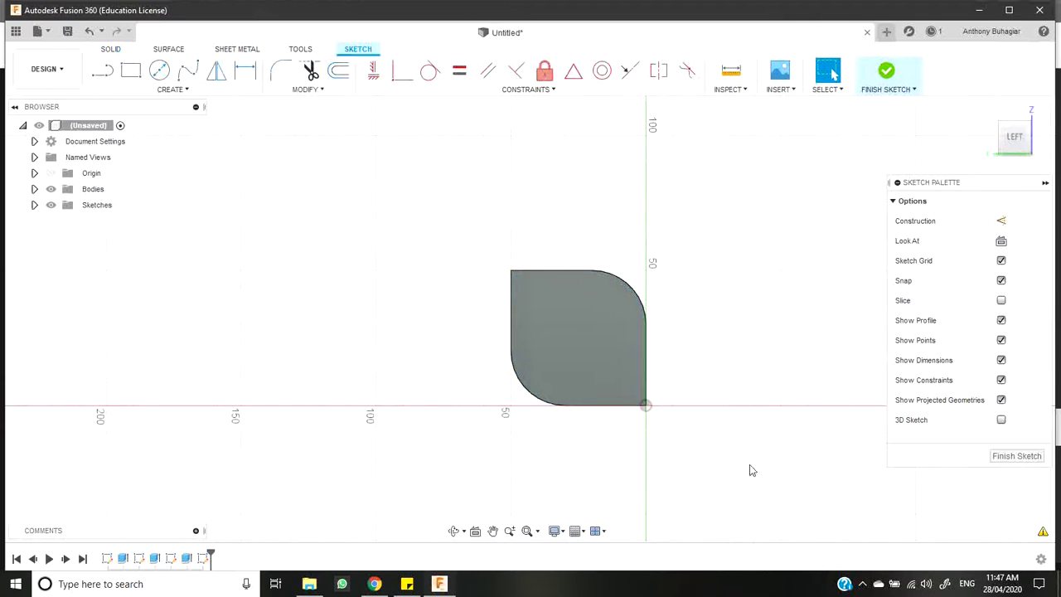
click(100, 73)
click(267, 139)
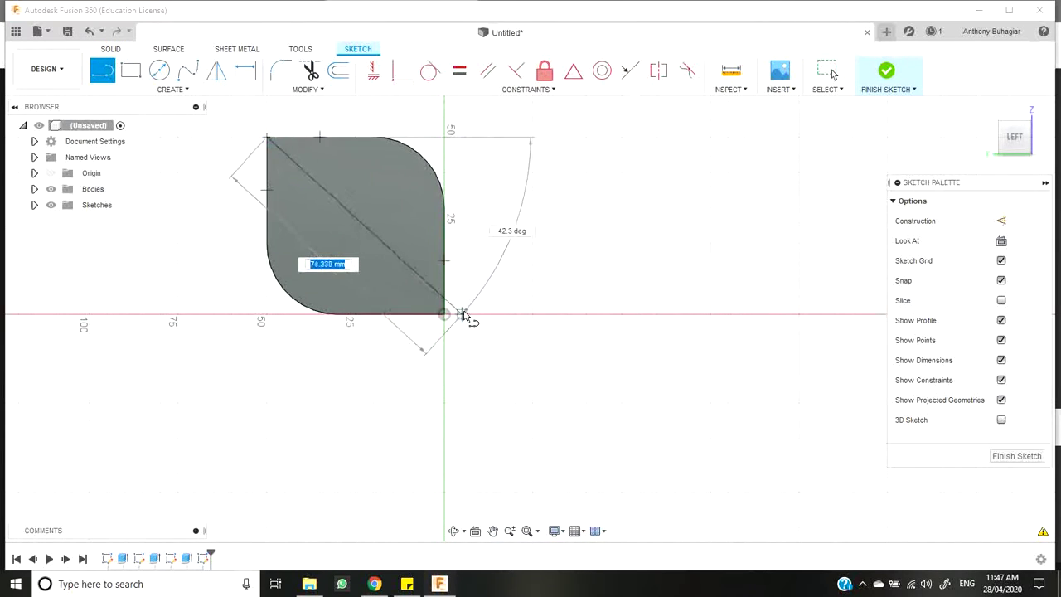
click(448, 317)
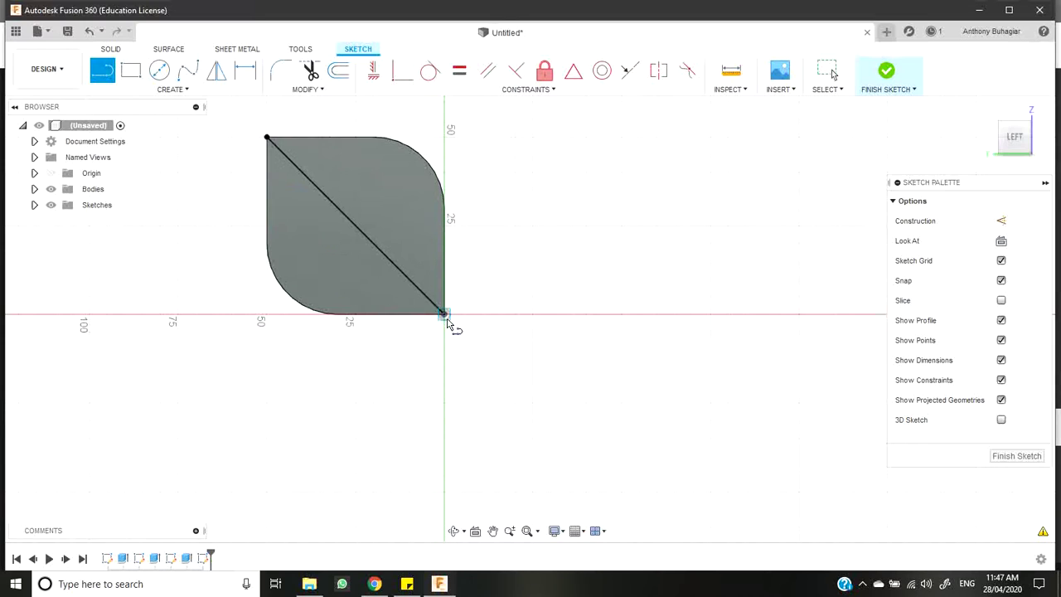
click(444, 138)
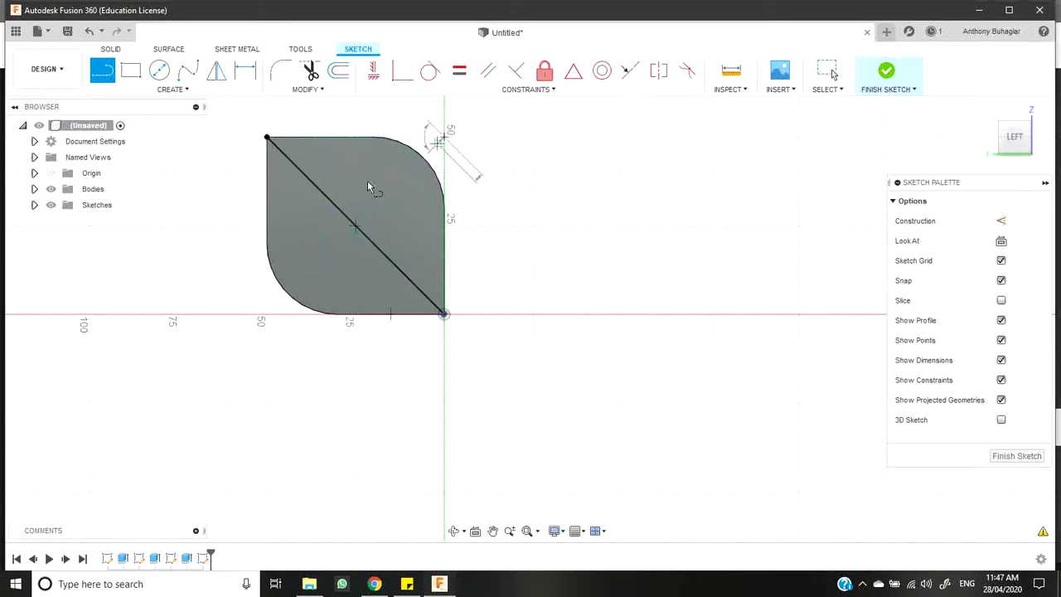
click(266, 322)
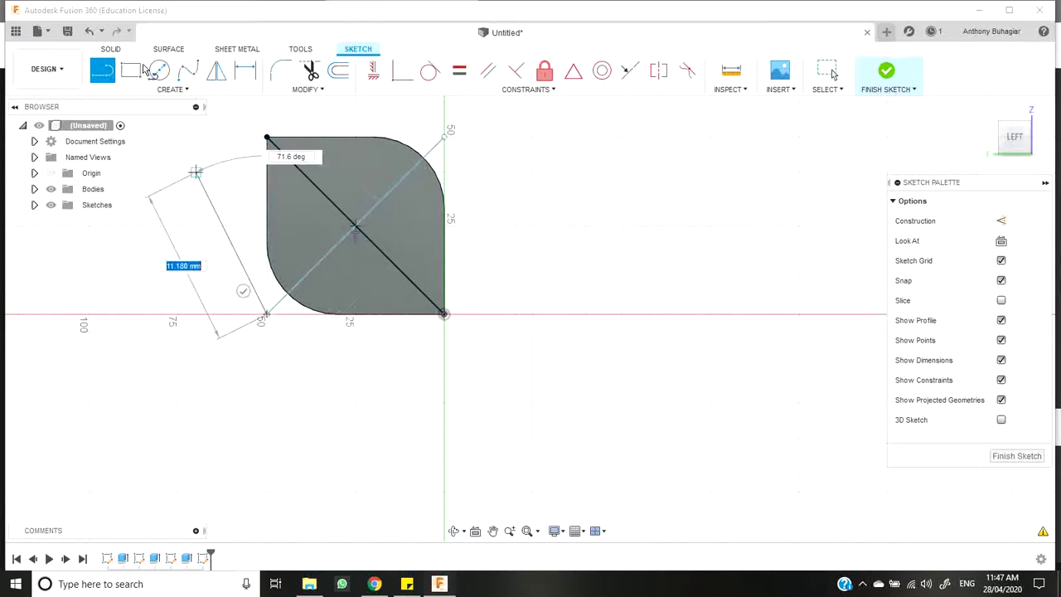
Try sizing a circle at the diagonals' crossing, cancel it, and orbit to an angled view.
click(160, 71)
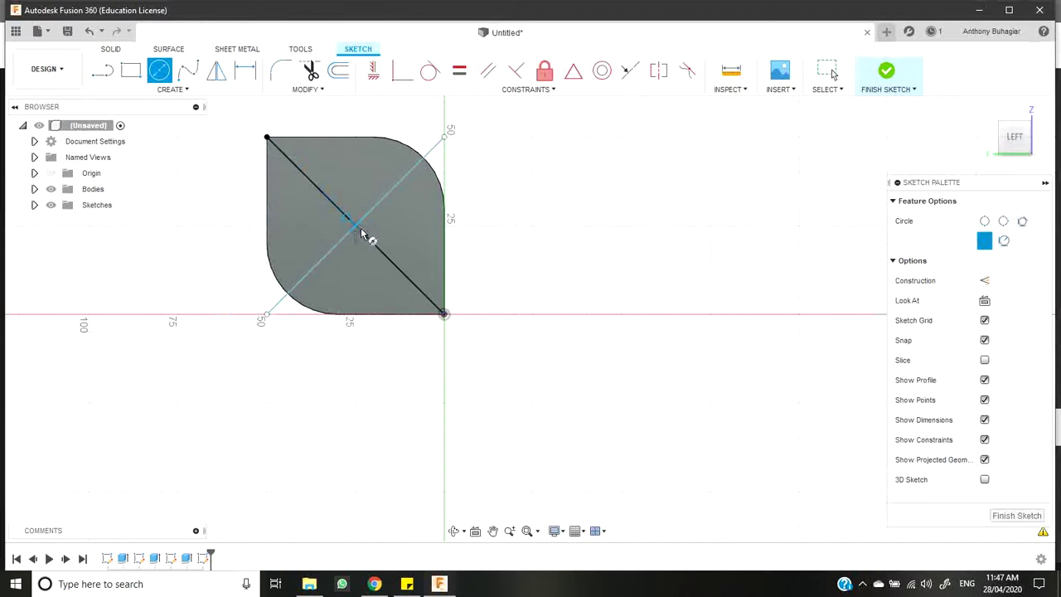
click(356, 231)
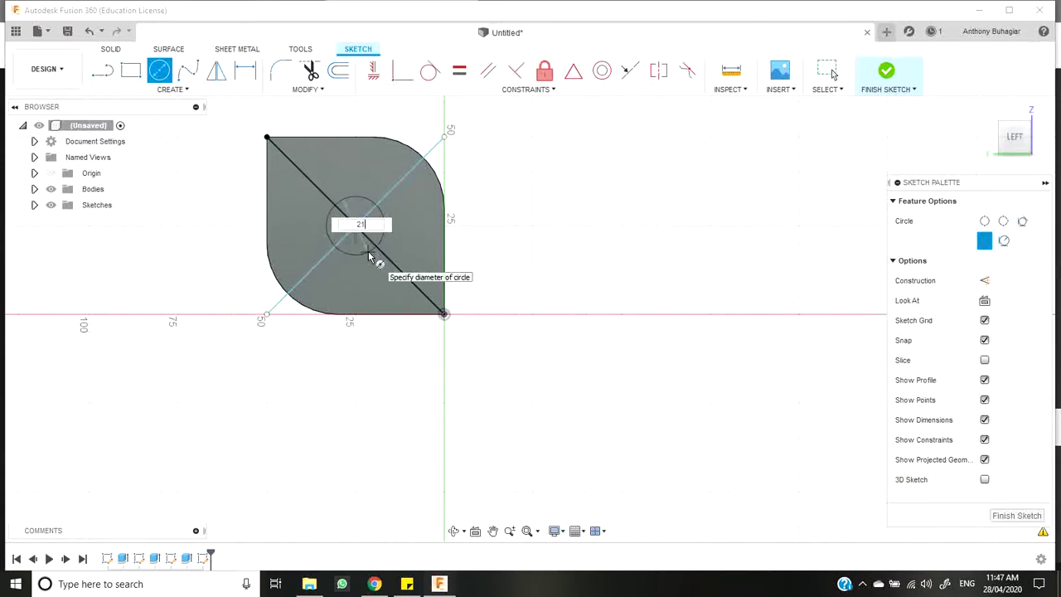
text(21)
key(Tab)
text(.9)
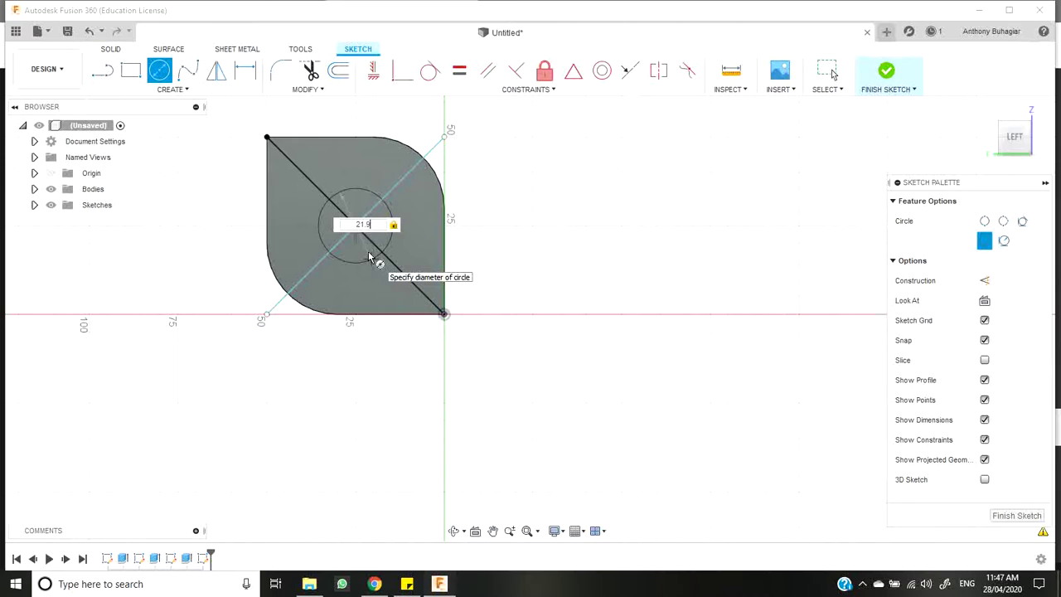
text(5)
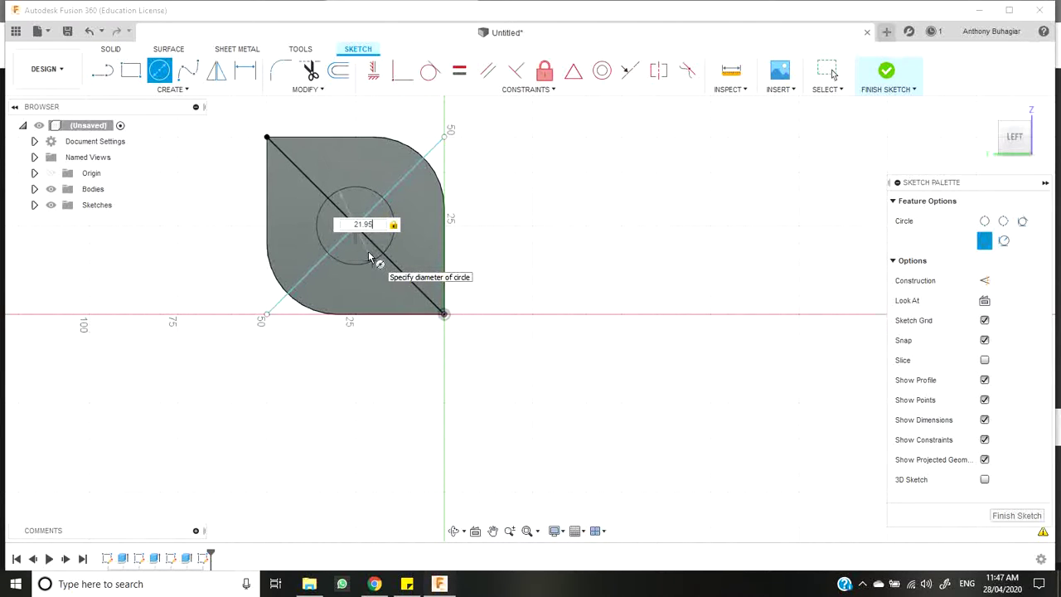
key(BackSpace)
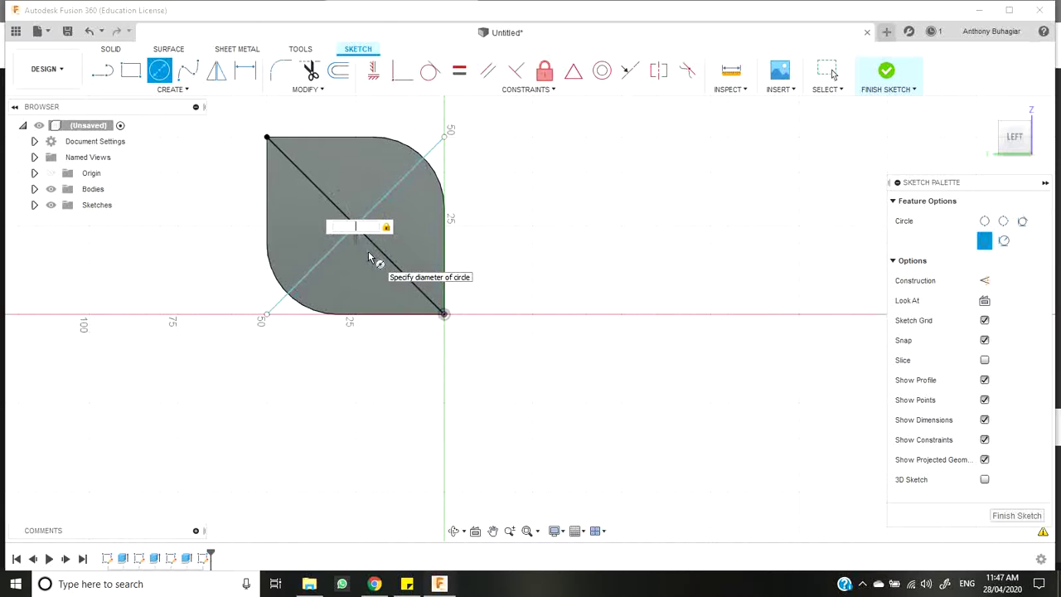
text(121)
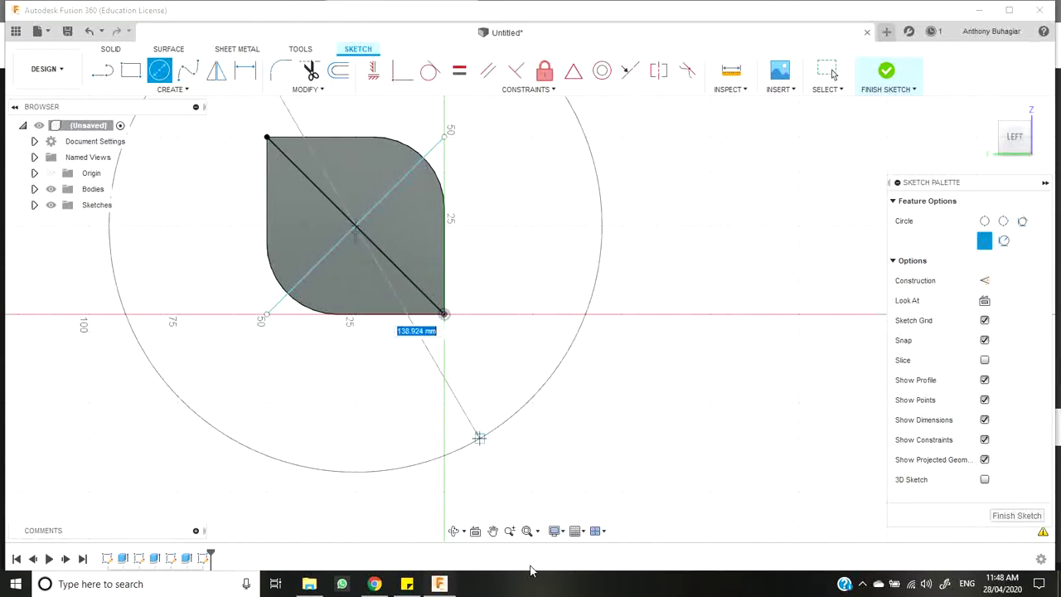
key(Escape)
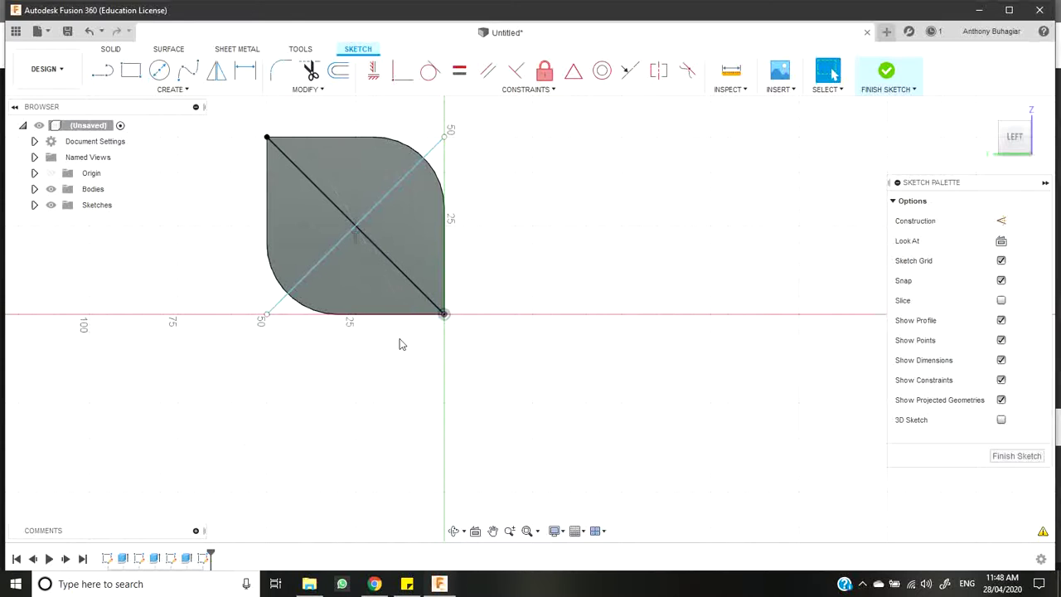
click(453, 531)
drag(530, 414, 392, 463)
Measure the raised disc's circular edge: 21.957 mm radius, 43.913 mm diameter.
key(Escape)
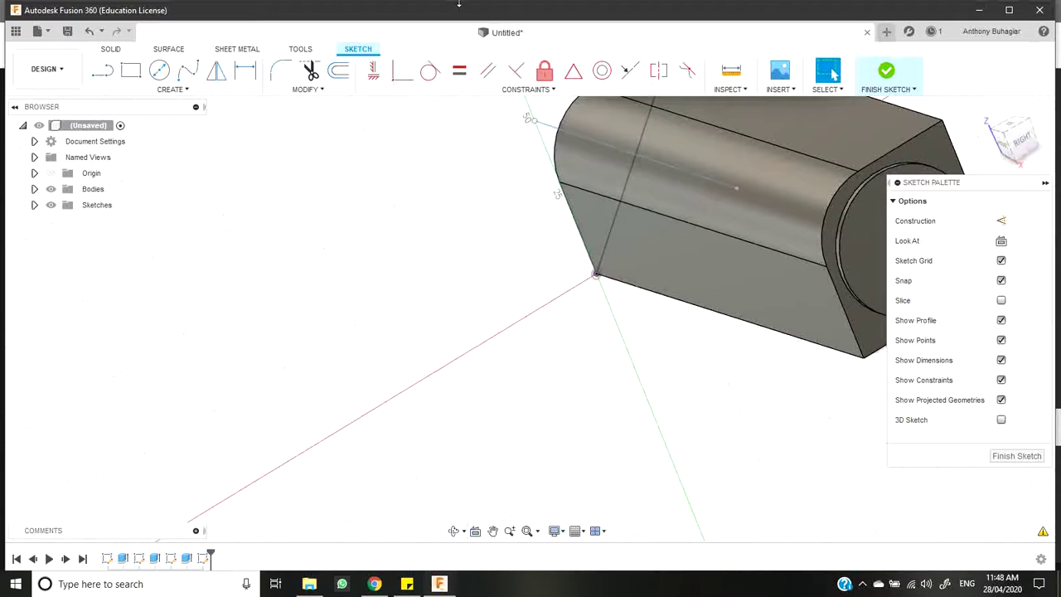
click(730, 89)
key(i)
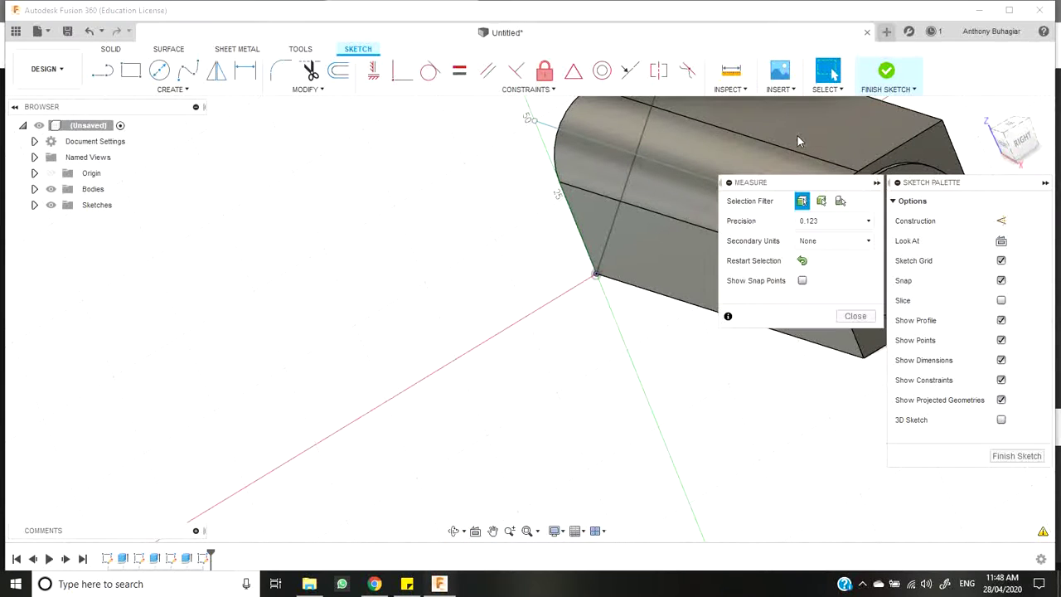
click(895, 174)
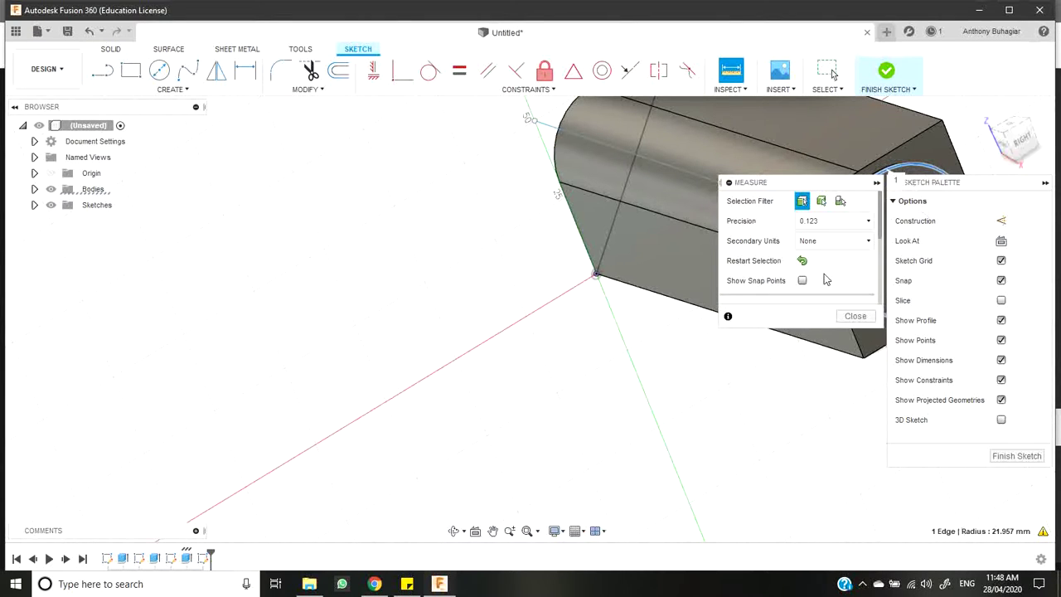
scroll(816, 282, down, 3)
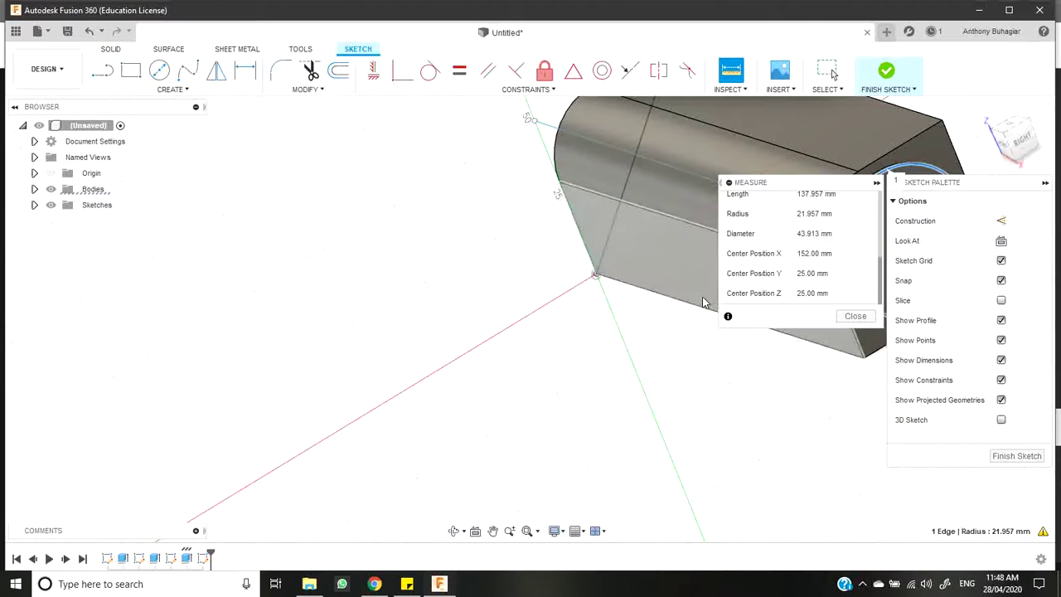
key(Escape)
scroll(476, 379, down, 5)
Orbit to the near end face and draw a 43.91 mm center-diameter circle on it.
click(455, 532)
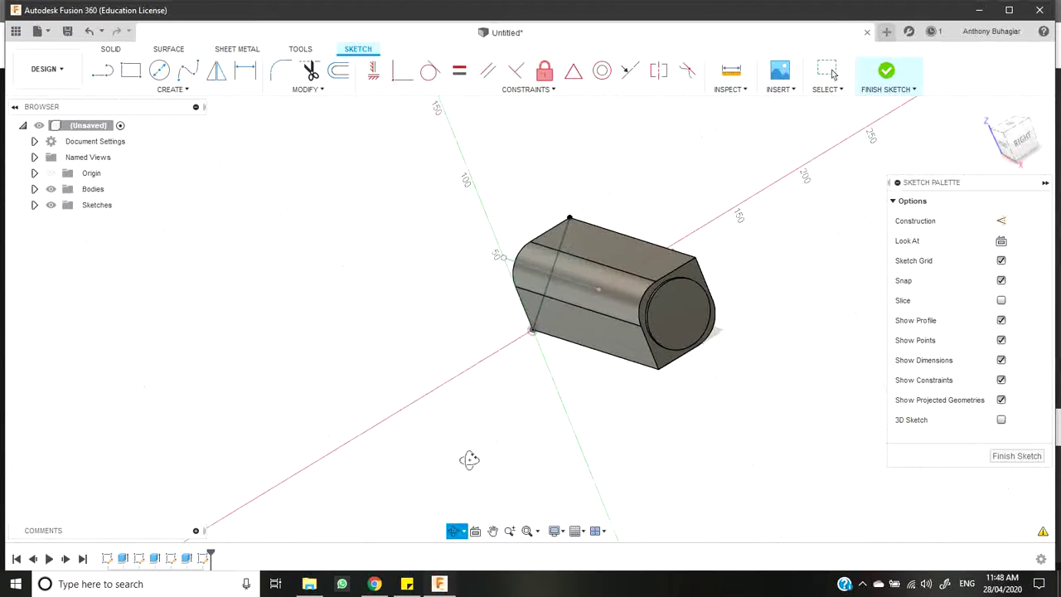
drag(469, 459, 797, 272)
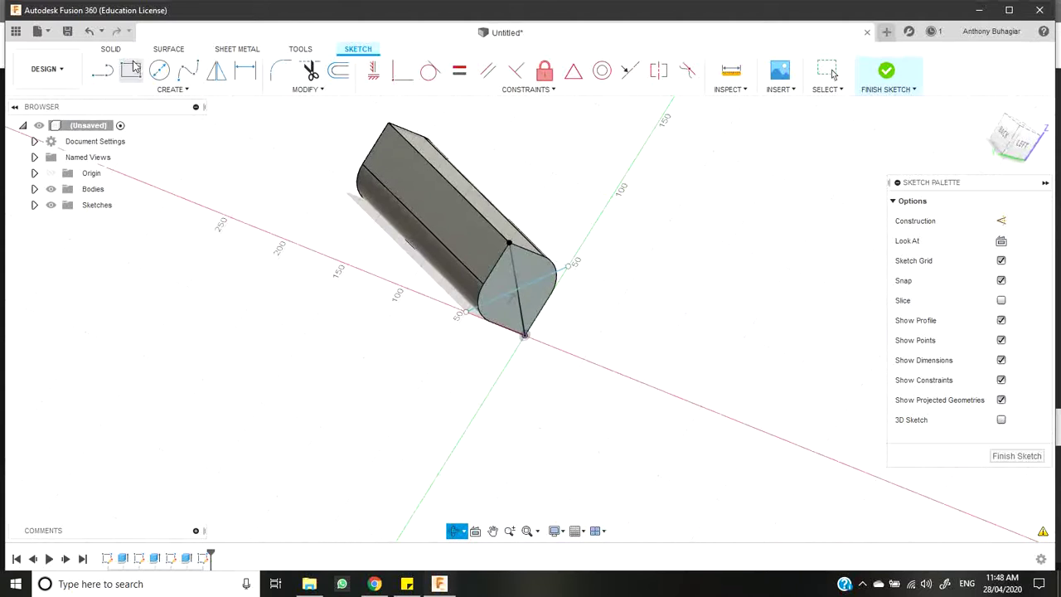
click(159, 70)
scroll(534, 304, up, 3)
scroll(534, 304, up, 2)
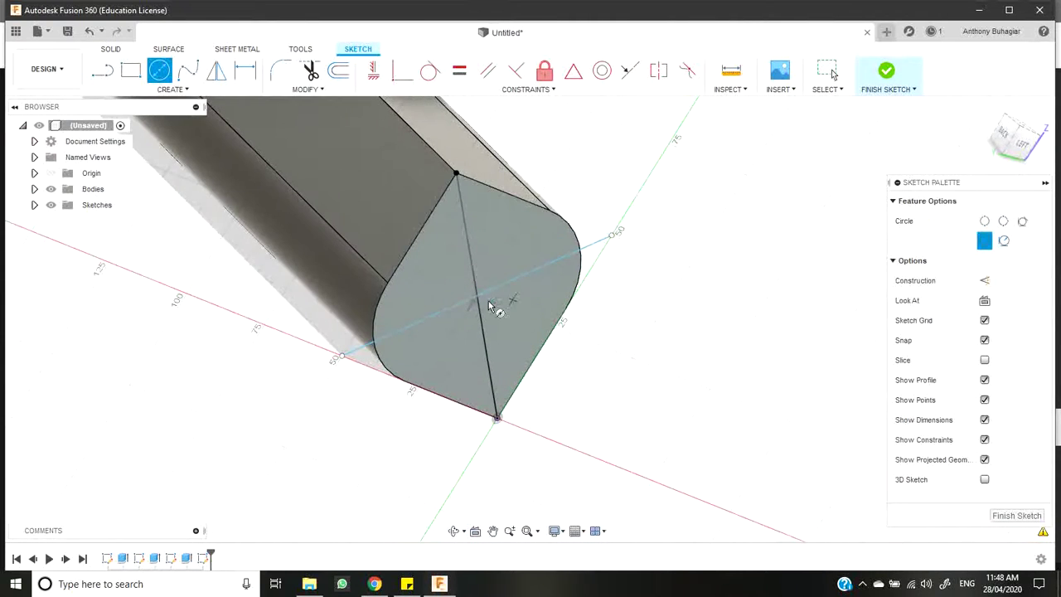
click(478, 297)
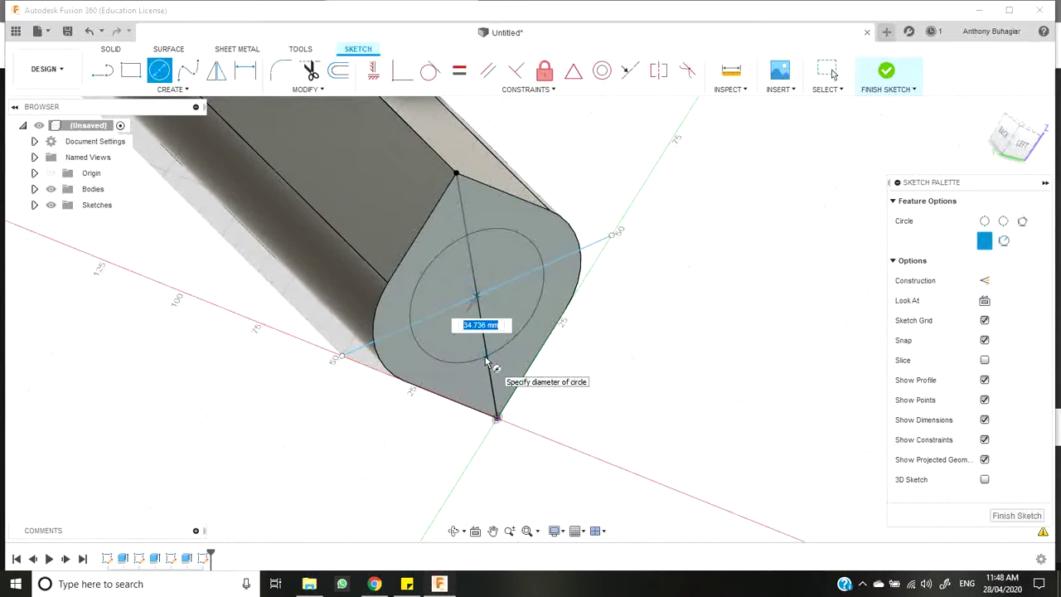
text(43.913)
key(Return)
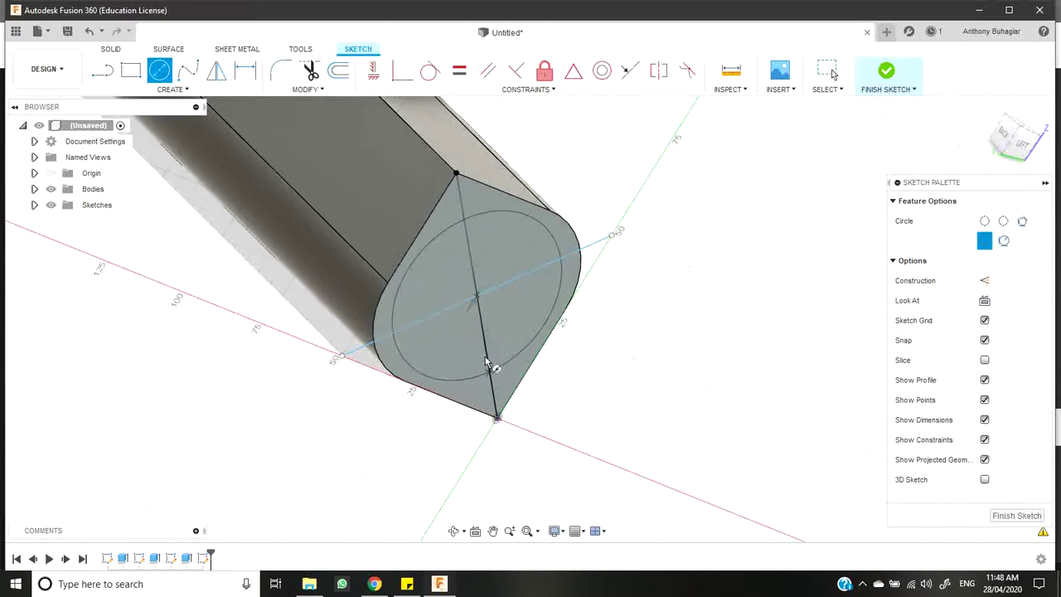
key(Escape)
Select the circle's four quarter profiles and start an Extrude on them.
click(514, 249)
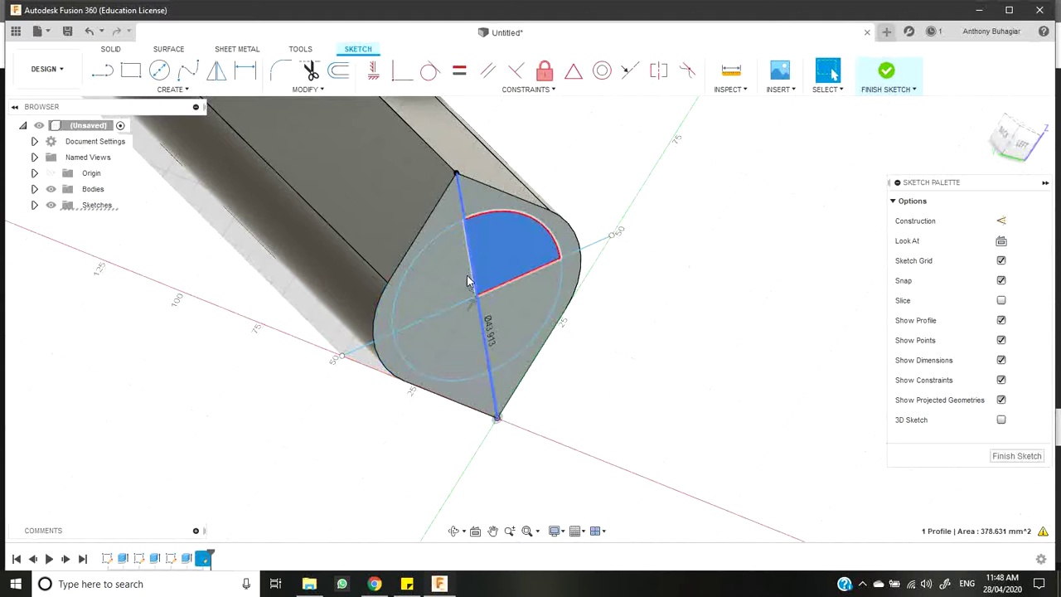
ctrl+click(453, 267)
ctrl+click(449, 319)
ctrl+click(495, 313)
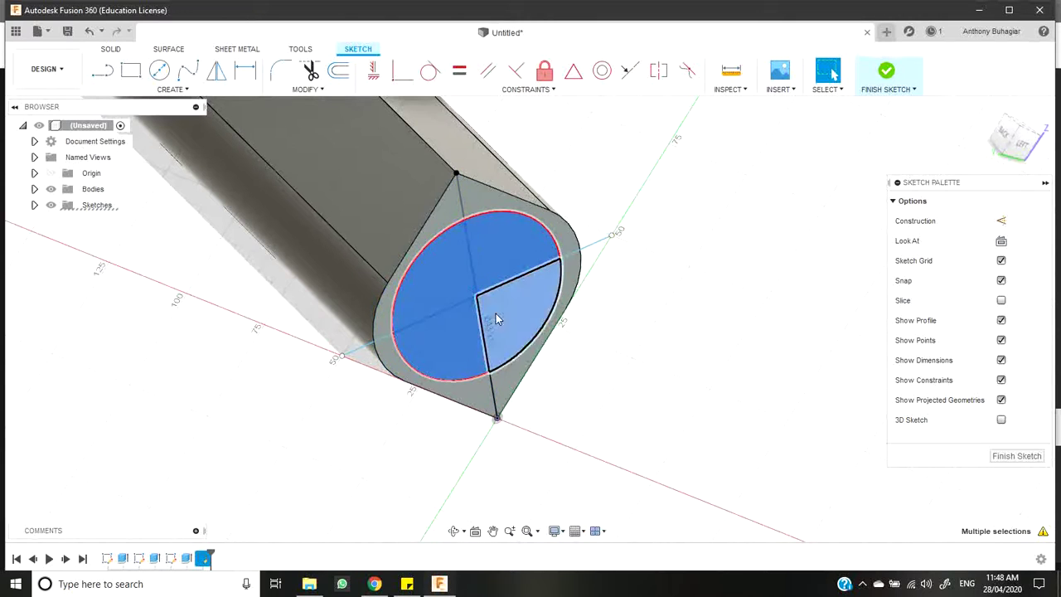
click(111, 50)
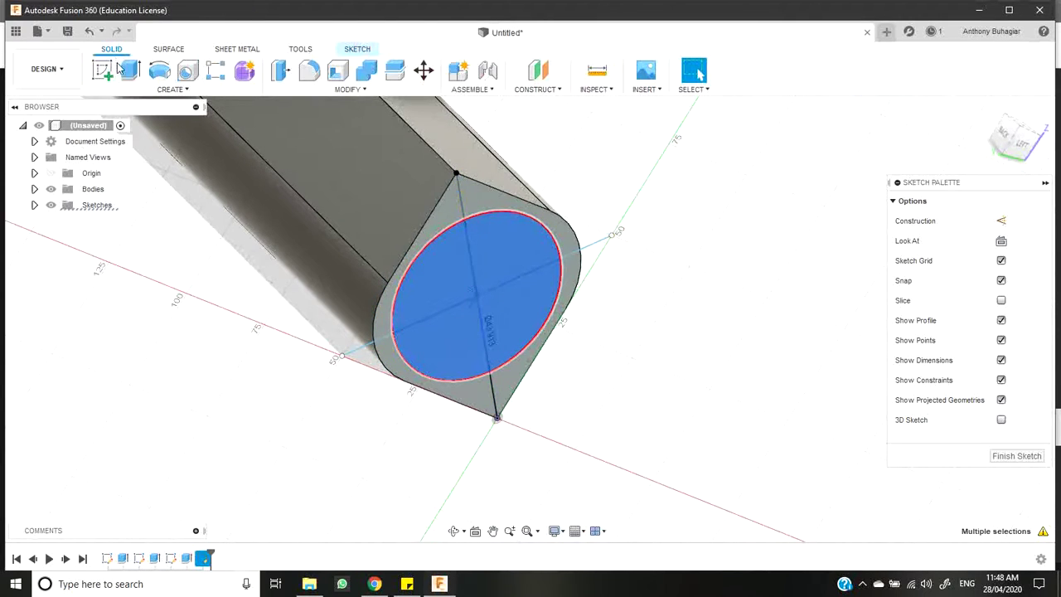
click(130, 70)
Extrude the circle 2 mm into a raised disc on the near end.
text(-2)
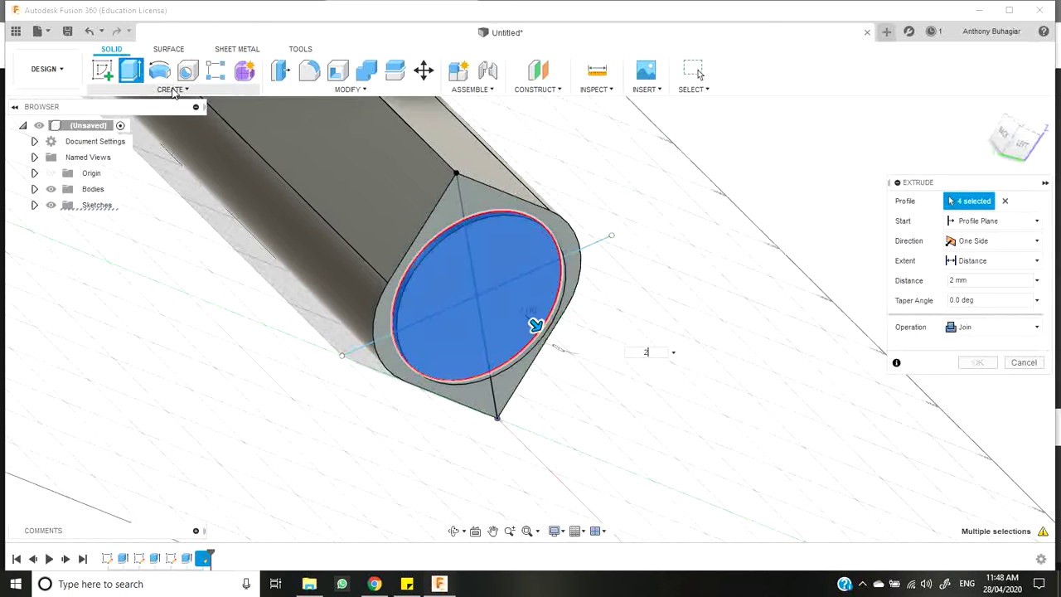
key(Return)
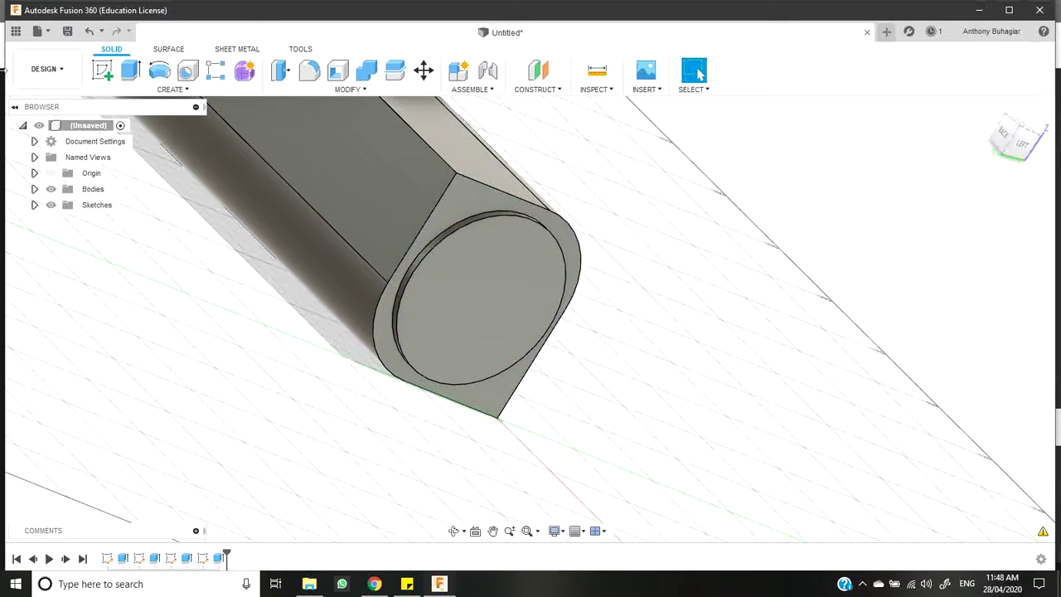
click(1022, 135)
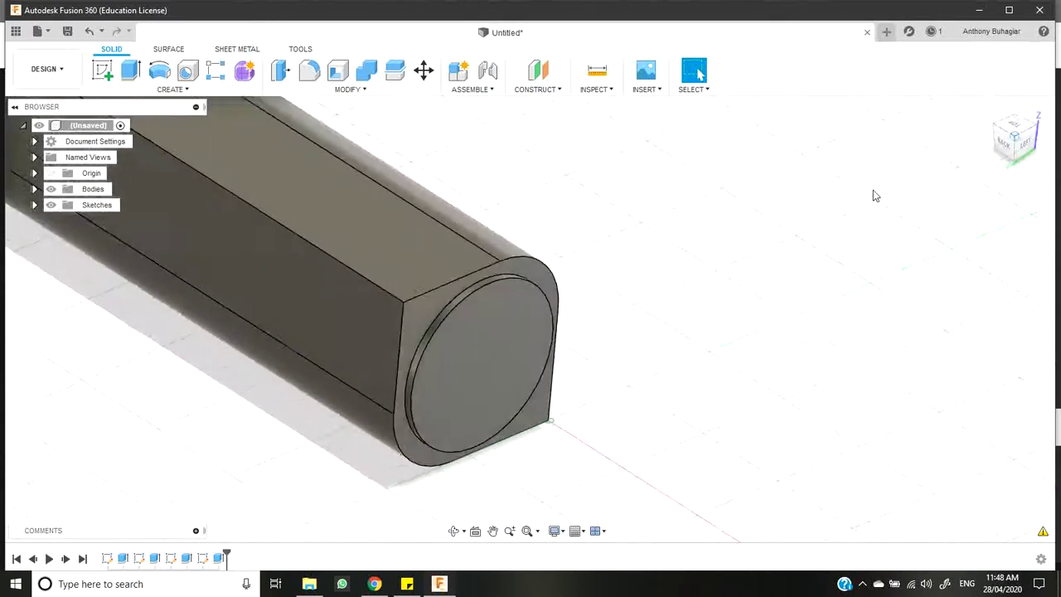
Inspect the body from around and Home view, then select the box's lower side face.
click(452, 533)
drag(457, 472, 836, 218)
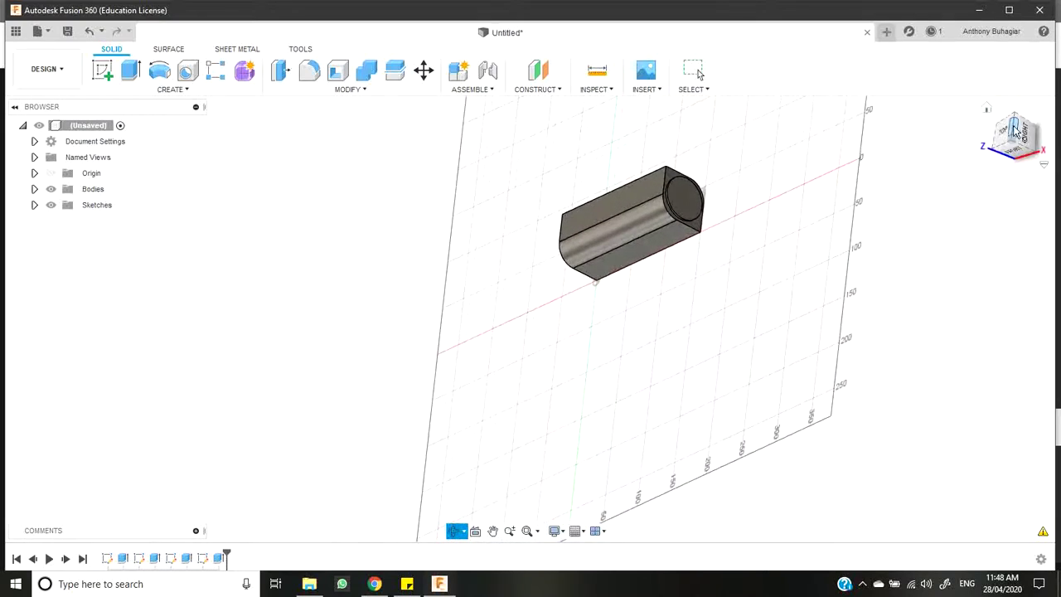
click(988, 109)
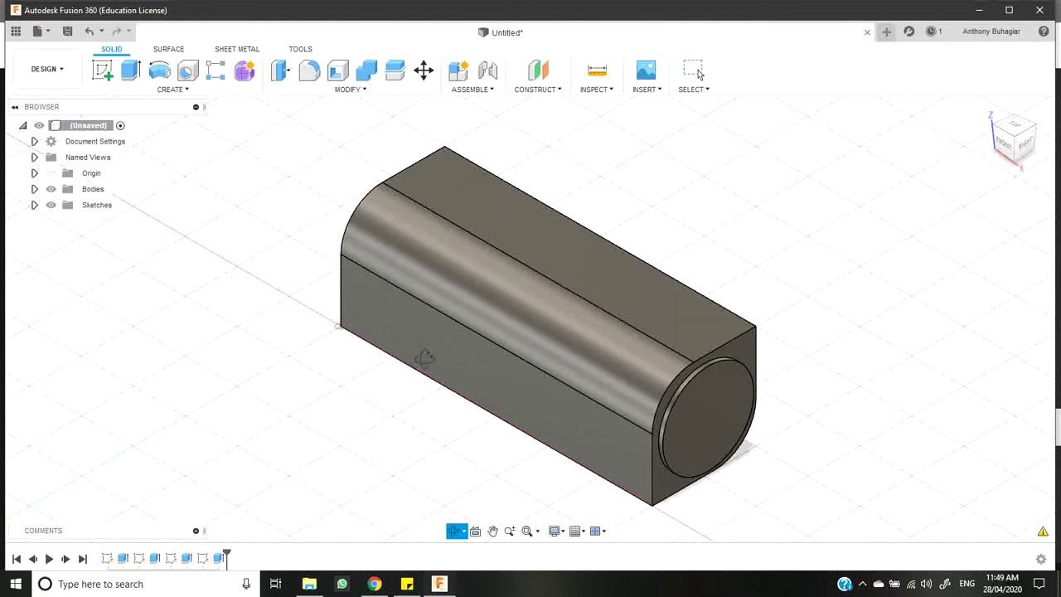
key(Escape)
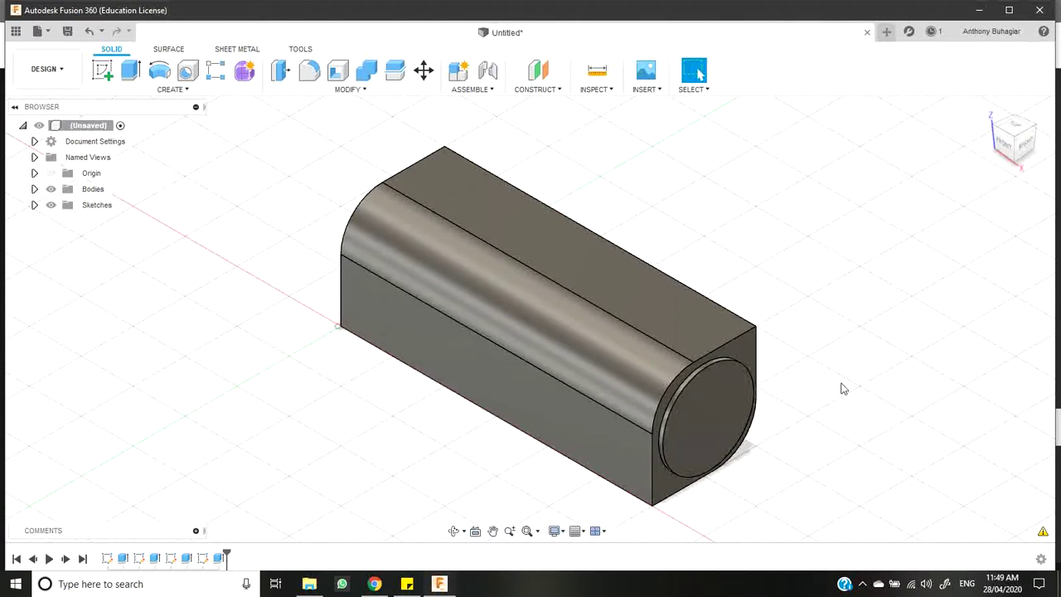
click(516, 423)
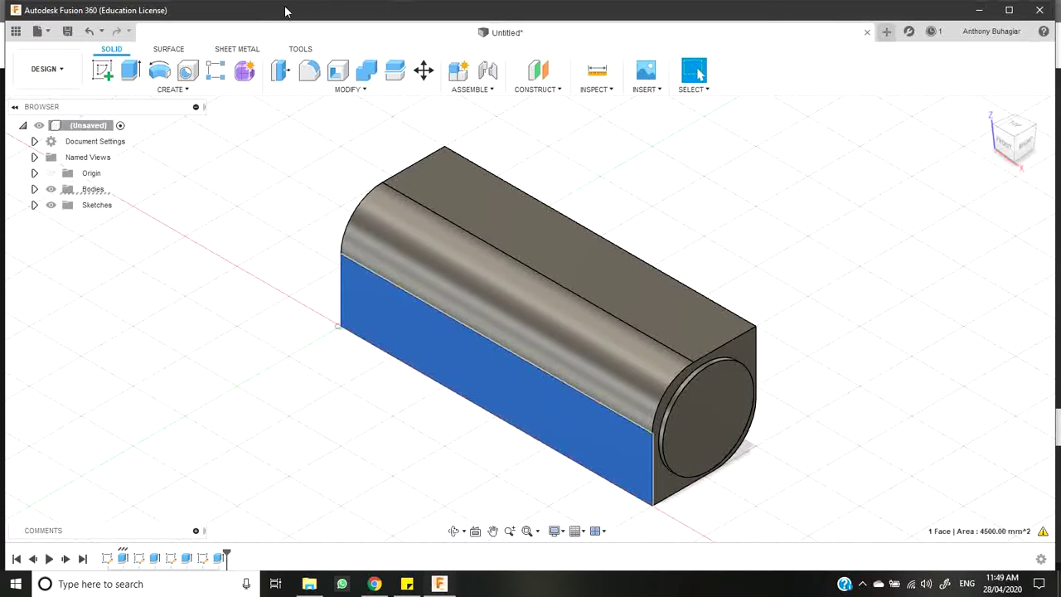
Start a sketch on the side face and draw a 50 mm line from its bottom-left corner.
click(102, 71)
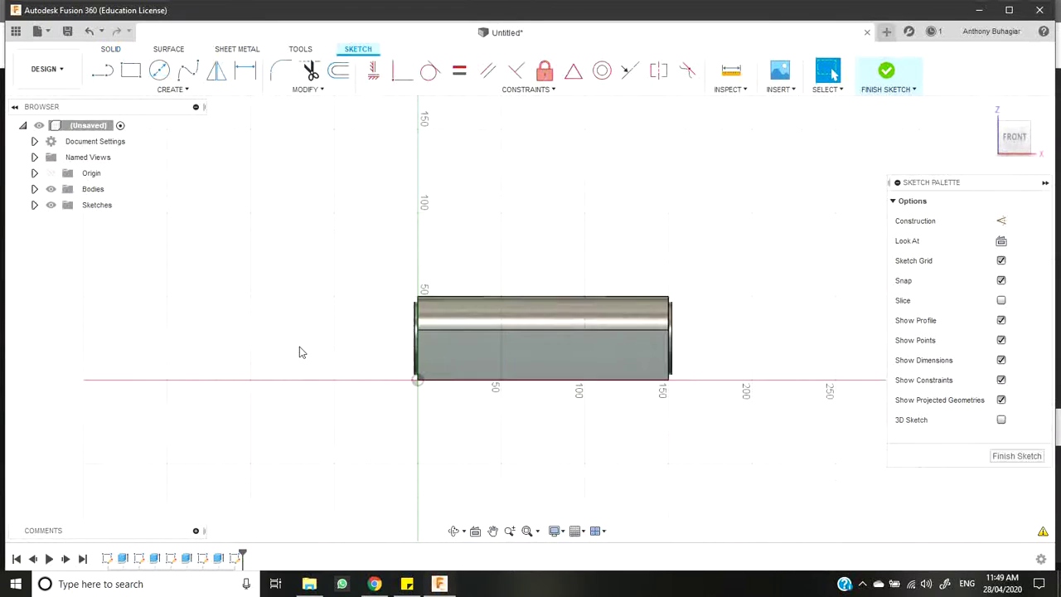
scroll(631, 309, up, 4)
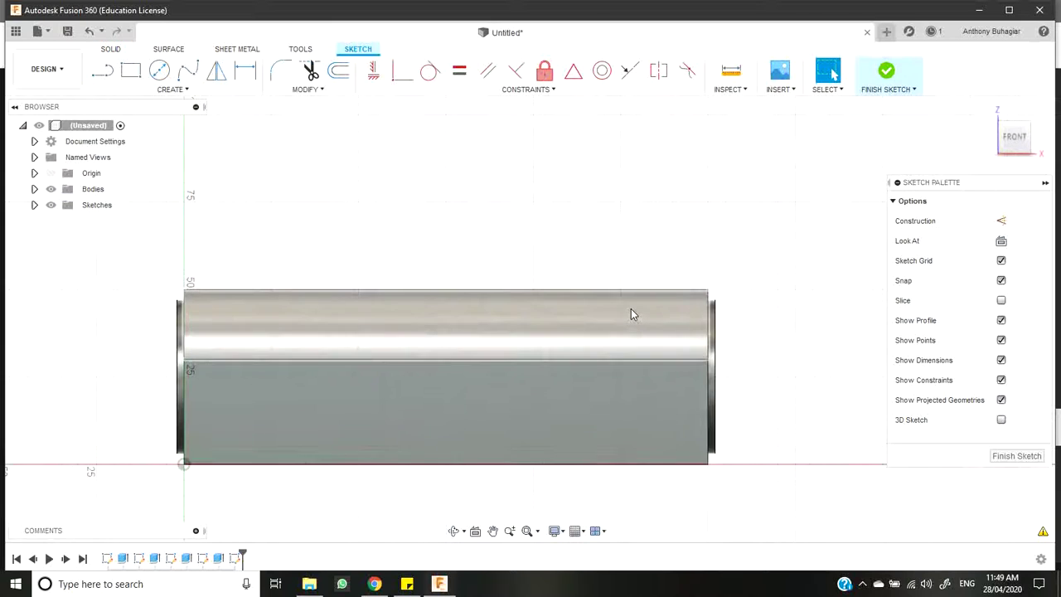
click(131, 70)
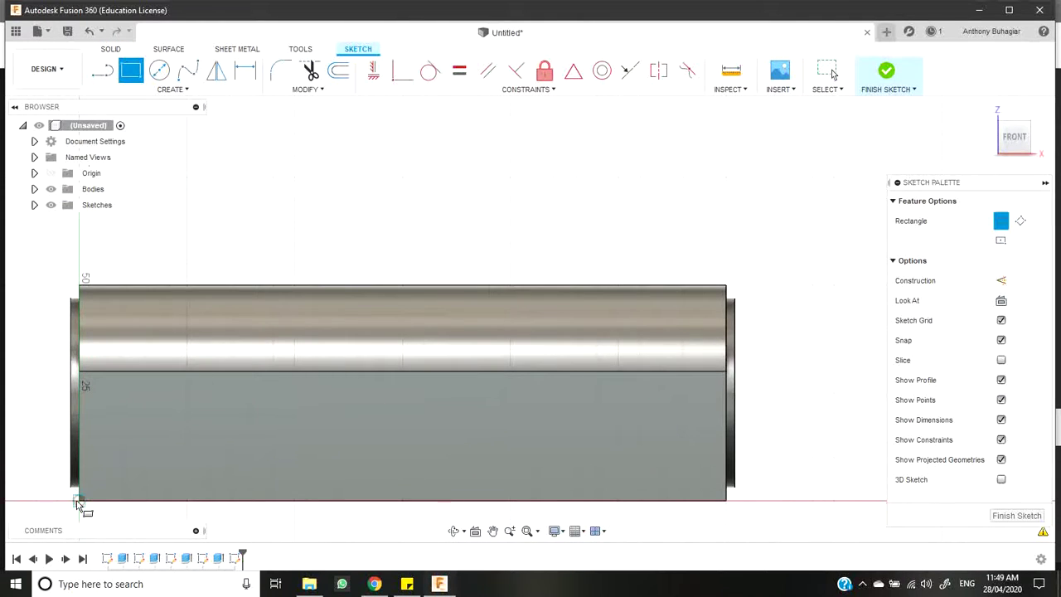
click(102, 71)
click(79, 501)
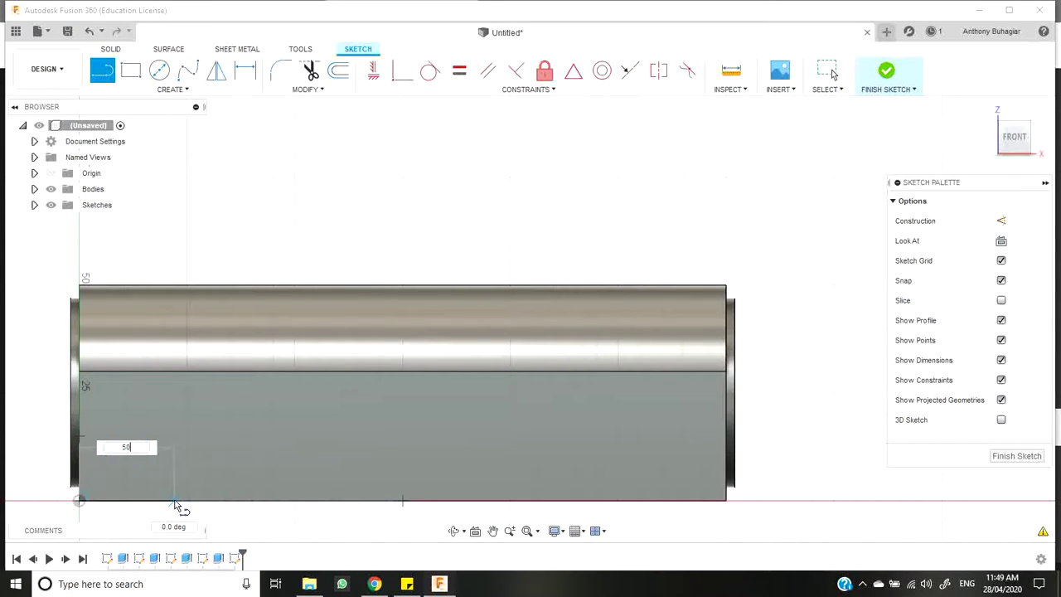
key(Tab)
key(Return)
key(Escape)
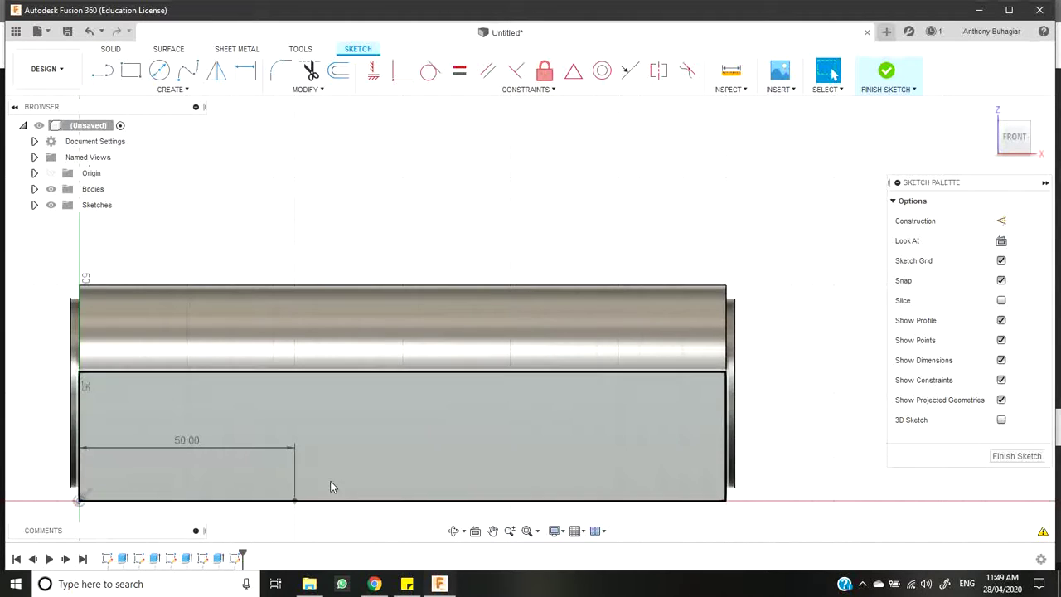
Draw a 50 mm line in from the bottom-right corner.
click(113, 76)
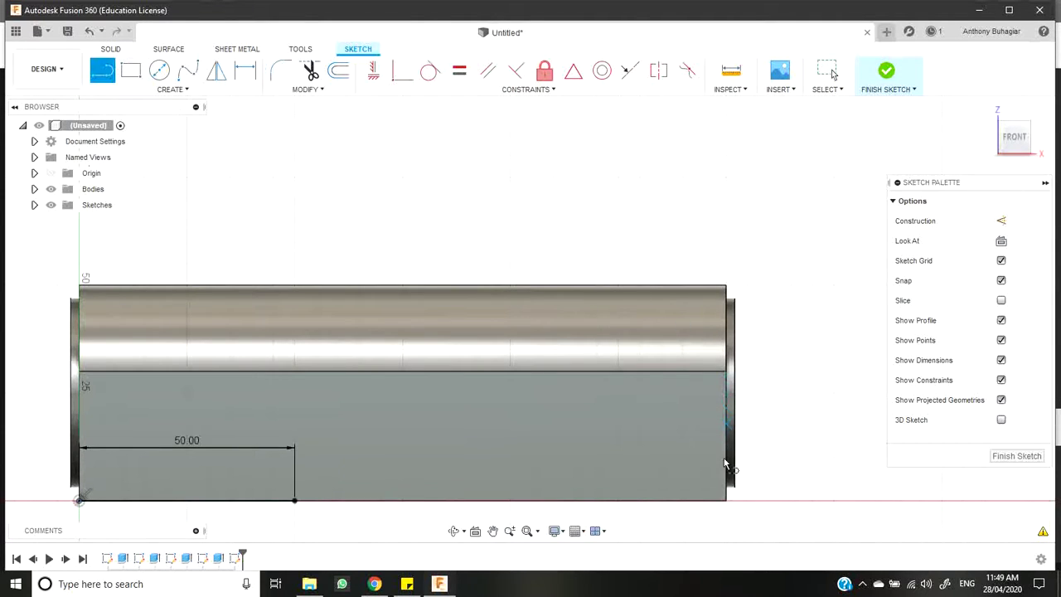
click(725, 501)
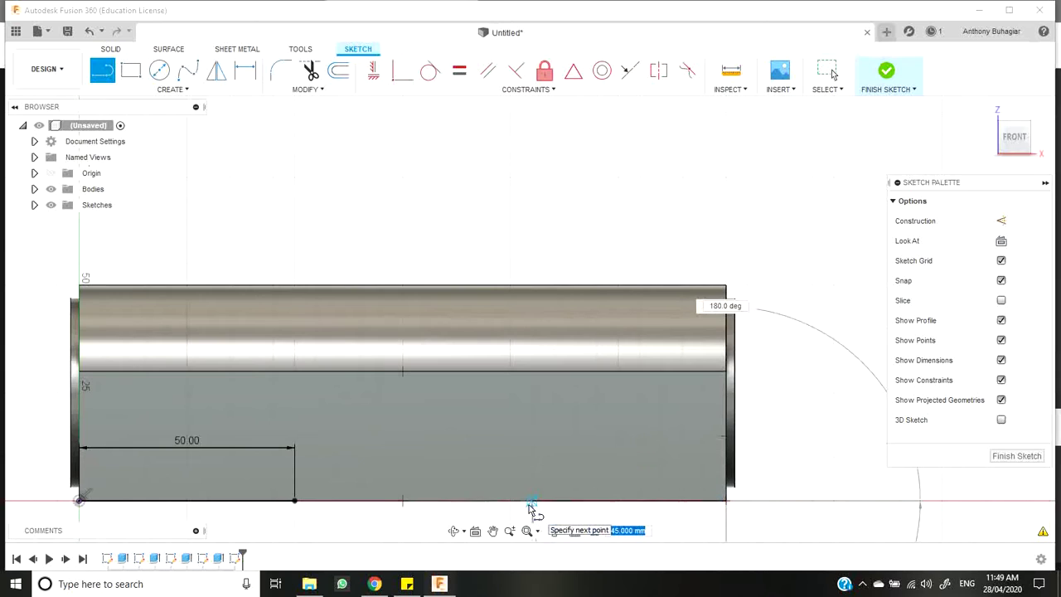
text(50)
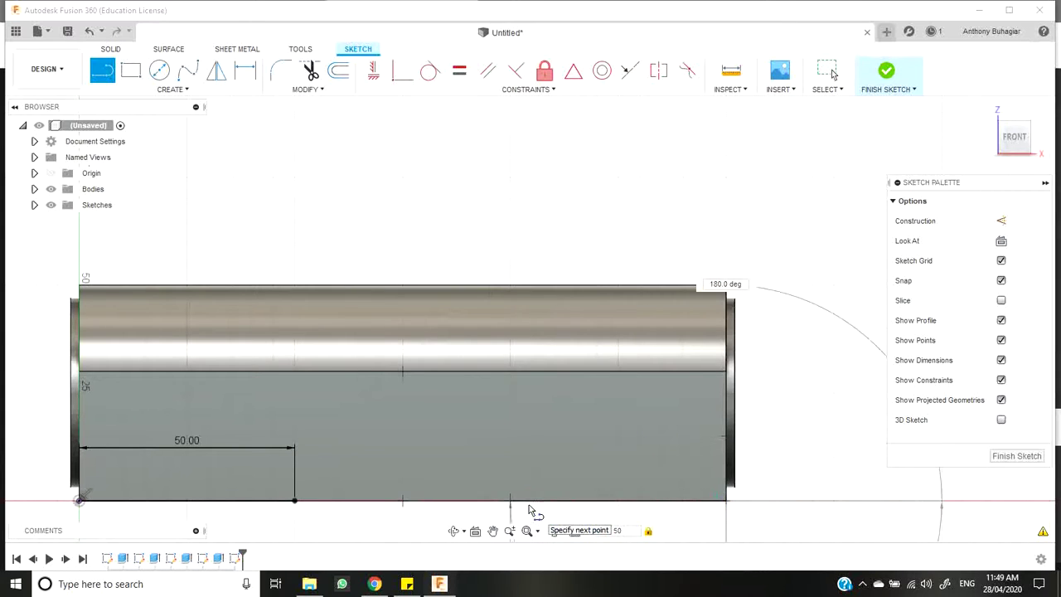
key(Return)
key(Escape)
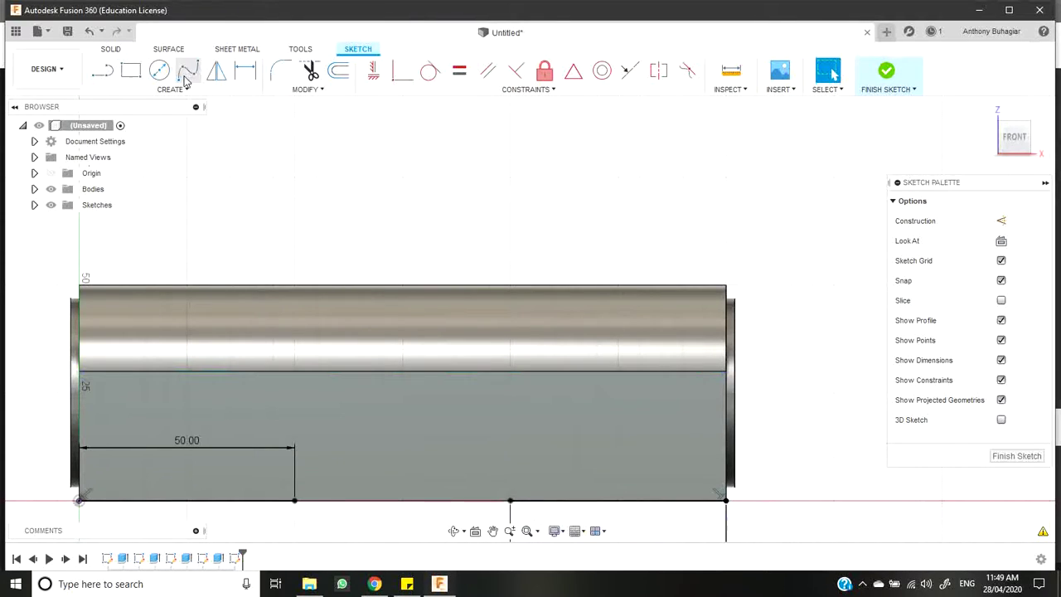
Draw the 20 mm-tall cutout outline between the two 50 mm marks.
click(102, 72)
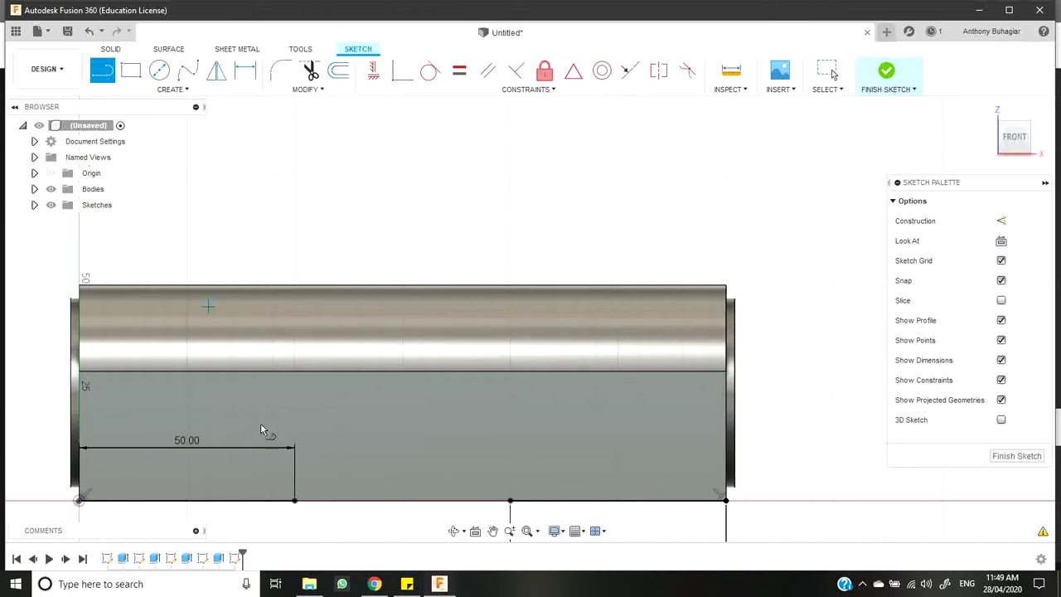
click(295, 501)
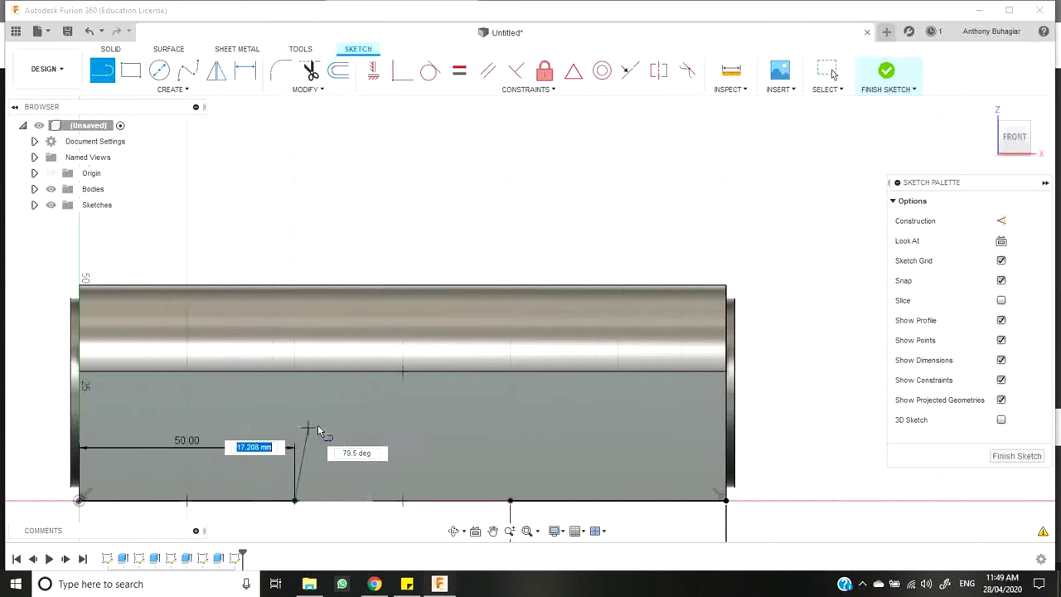
text(20)
key(Tab)
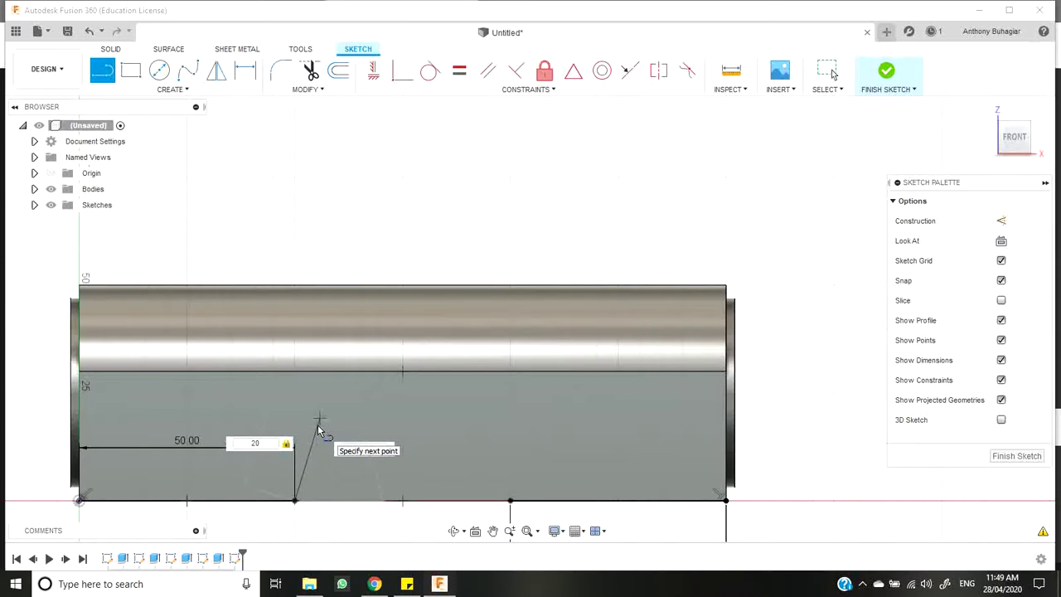
click(295, 417)
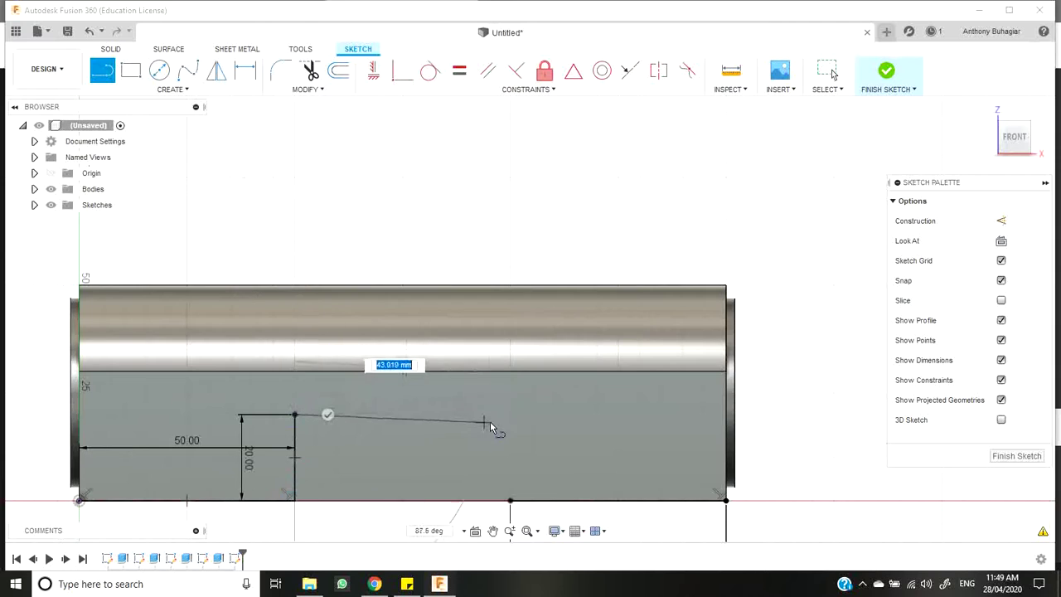
click(510, 415)
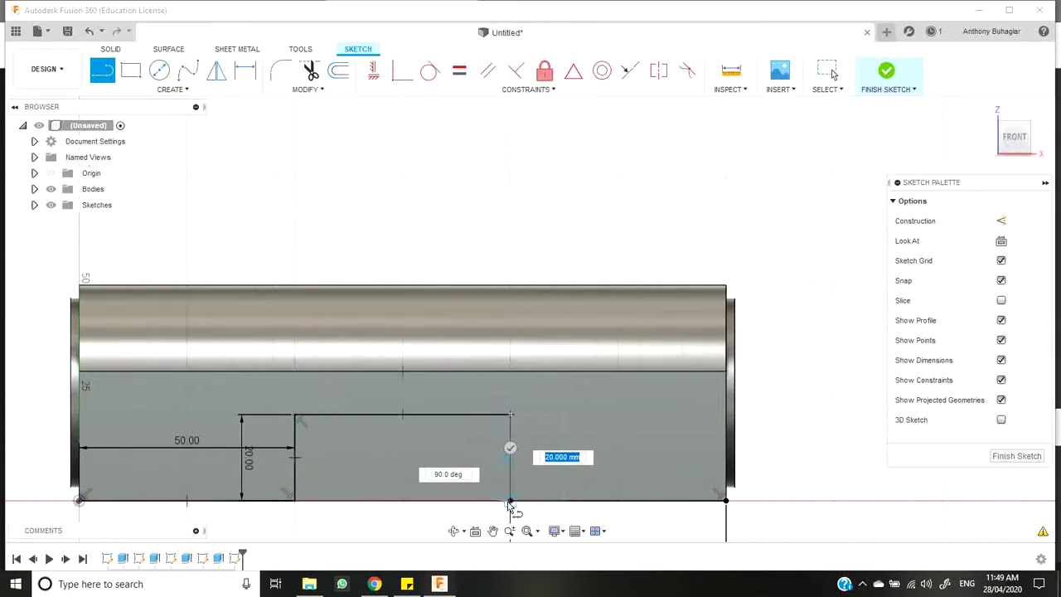
click(510, 500)
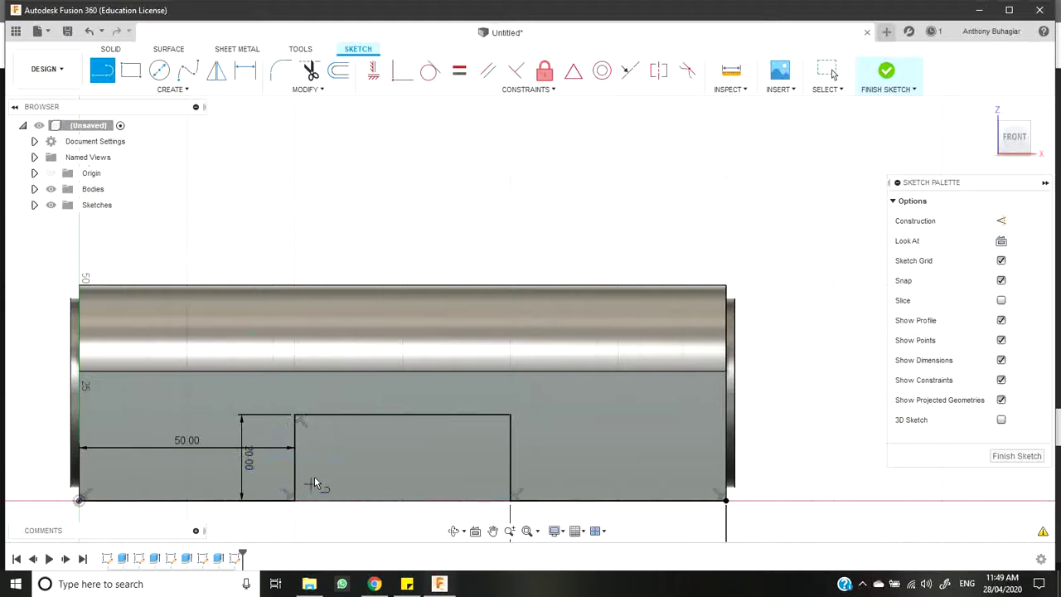
Make and cancel trial line and circle placements at the cutout's top-left corner.
scroll(314, 484, up, 5)
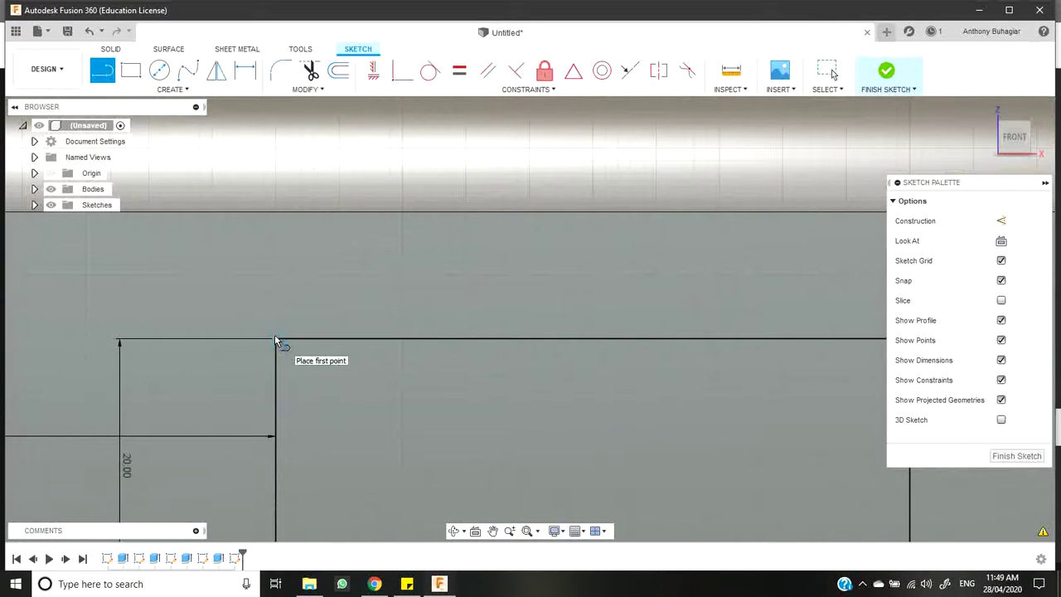
click(276, 340)
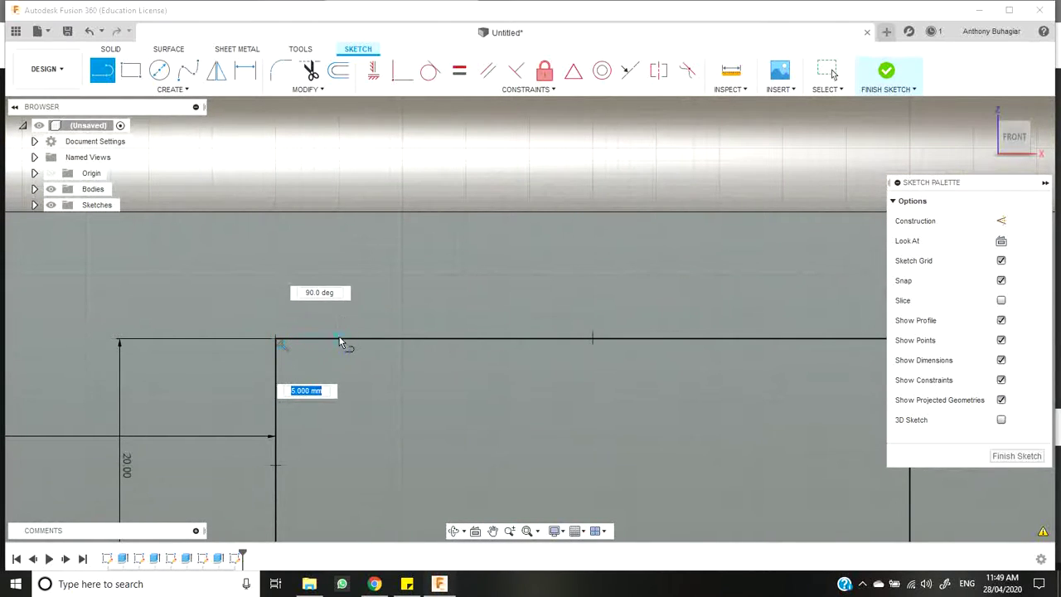
key(Escape)
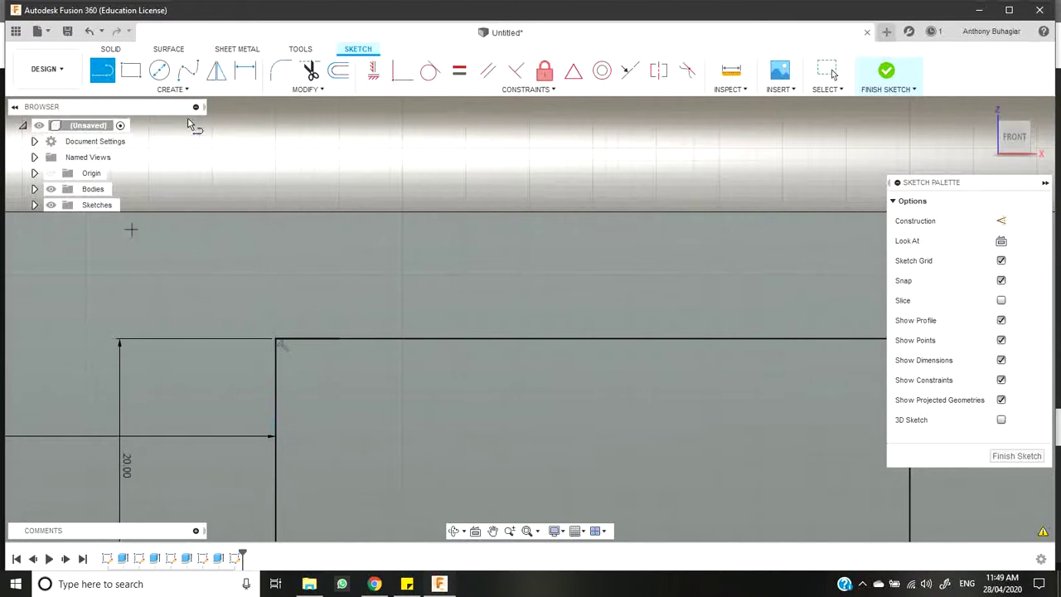
click(159, 69)
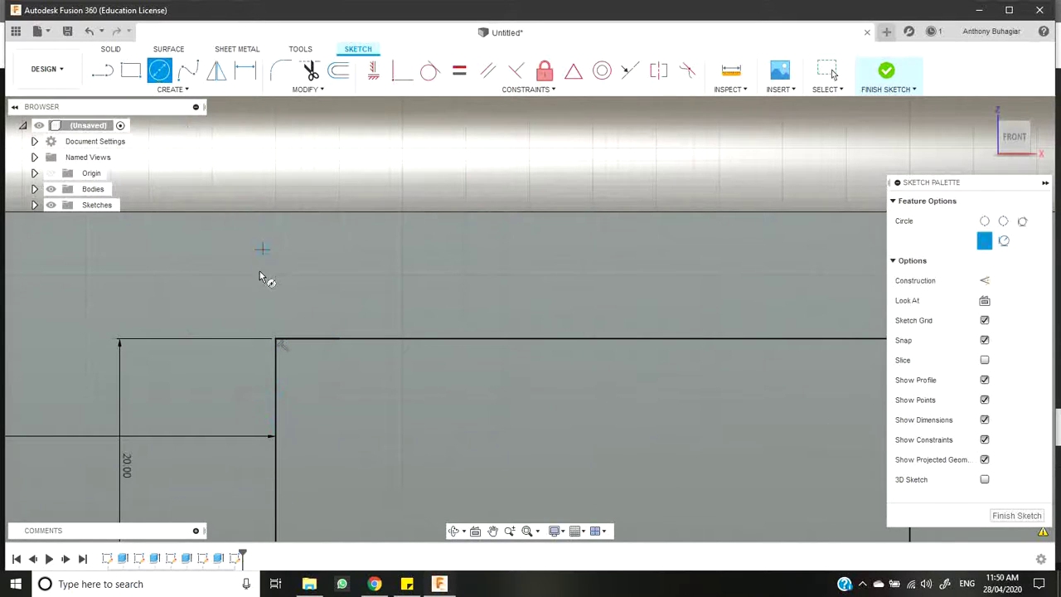
click(276, 340)
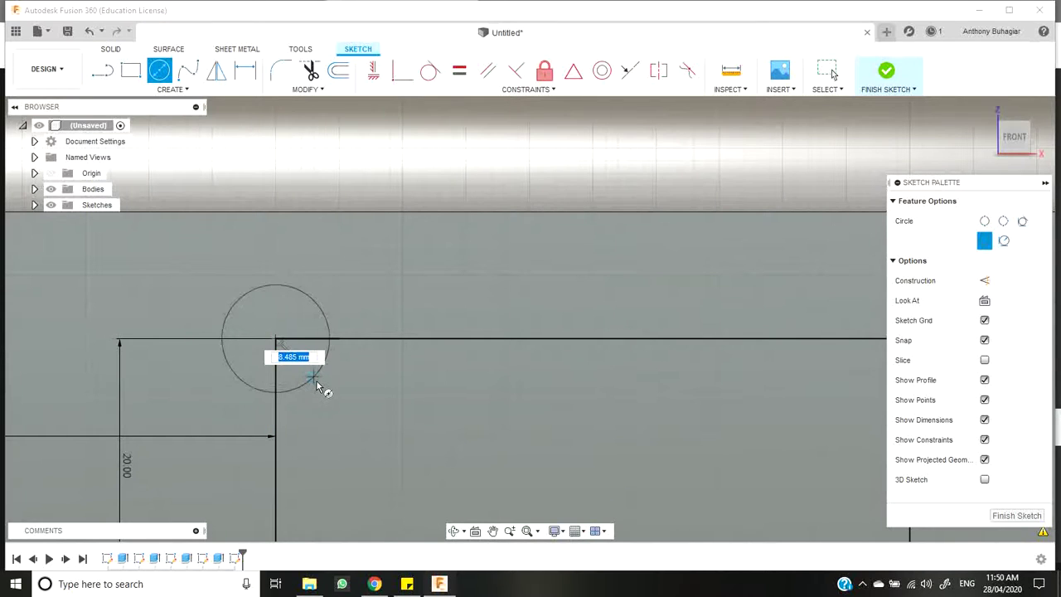
key(Escape)
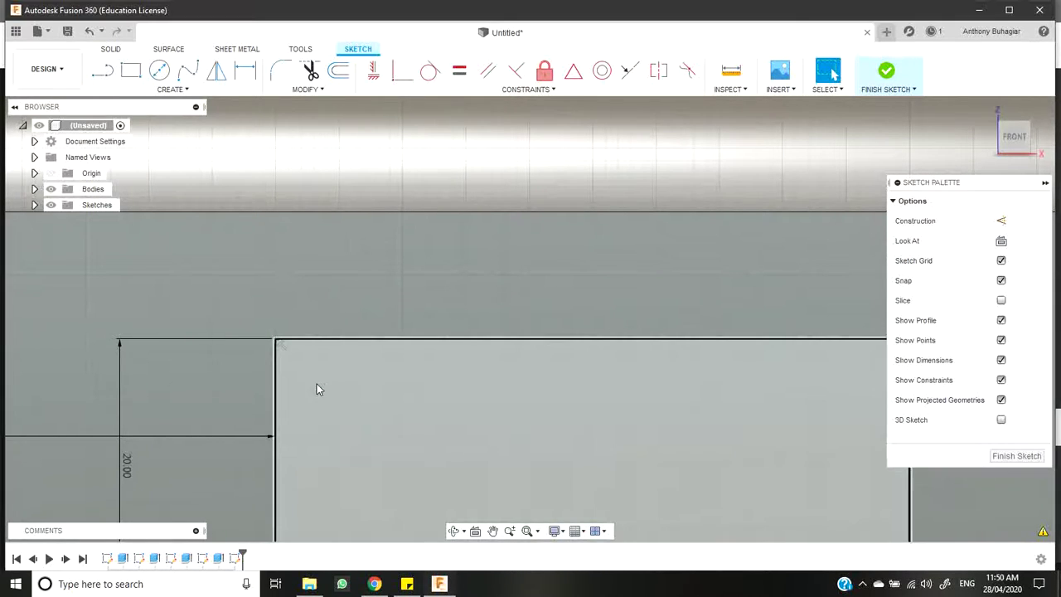
click(101, 73)
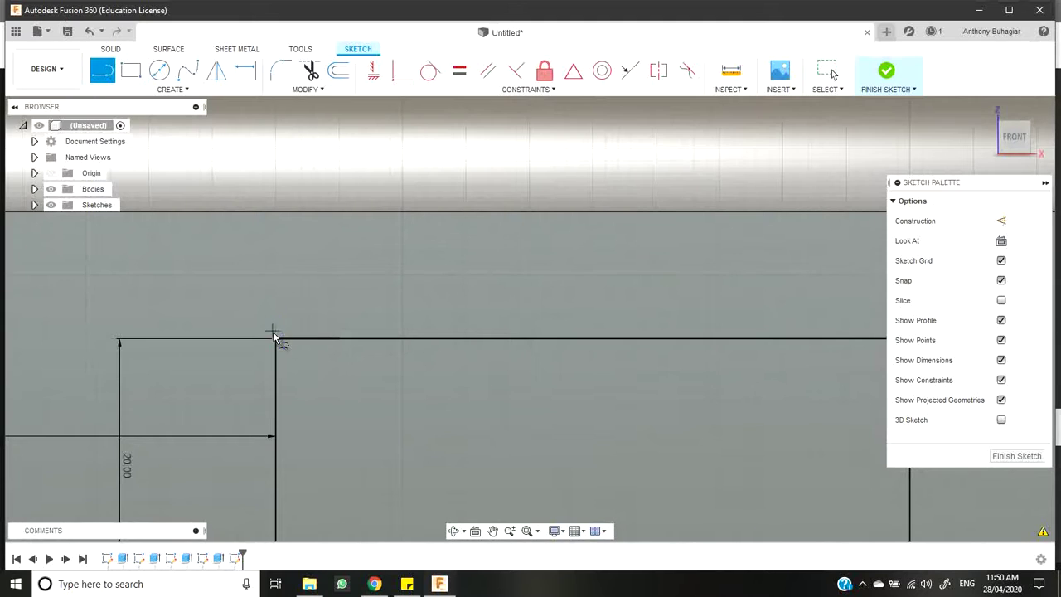
click(278, 339)
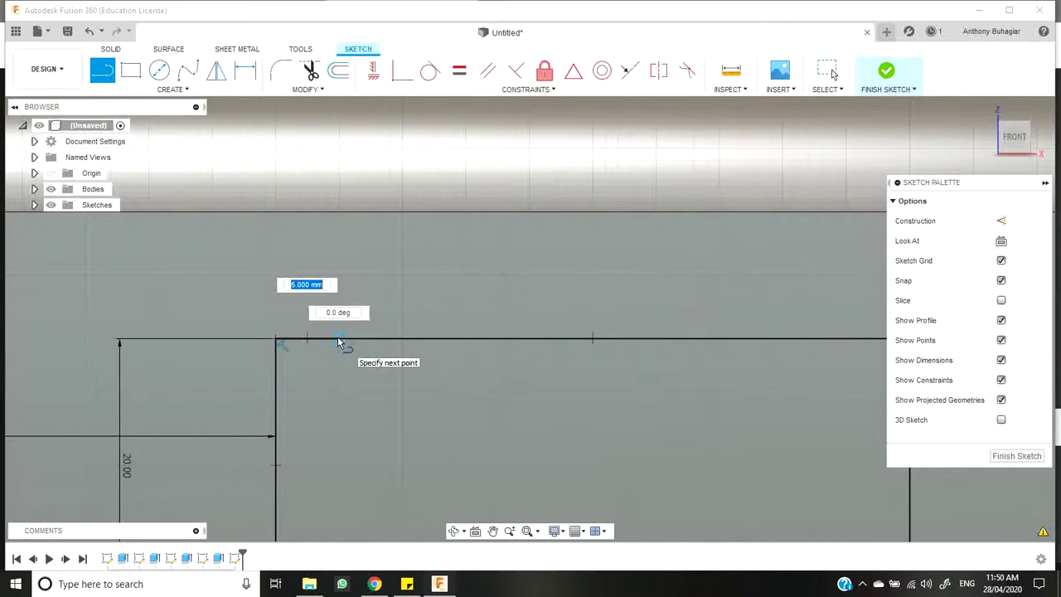
key(Escape)
Draw a short vertical guide line and a 10 mm circle at the top-left corner.
key(l)
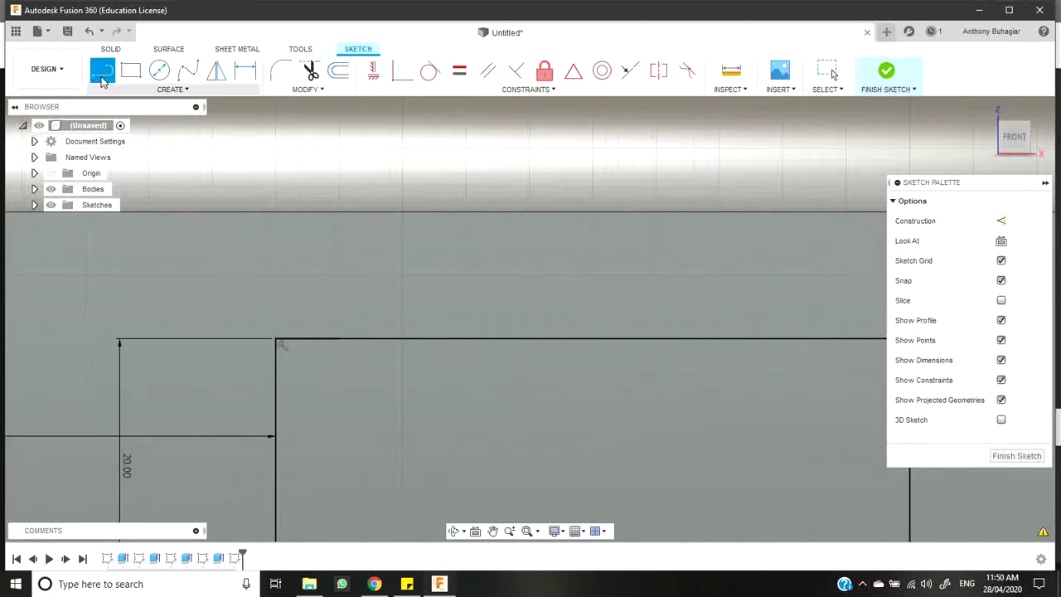
click(339, 339)
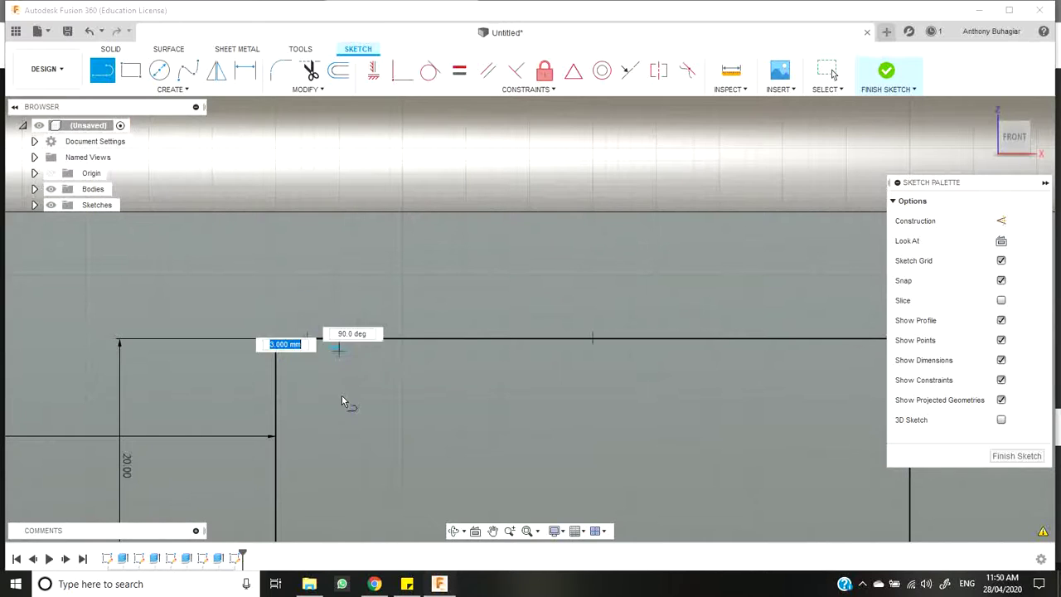
click(339, 403)
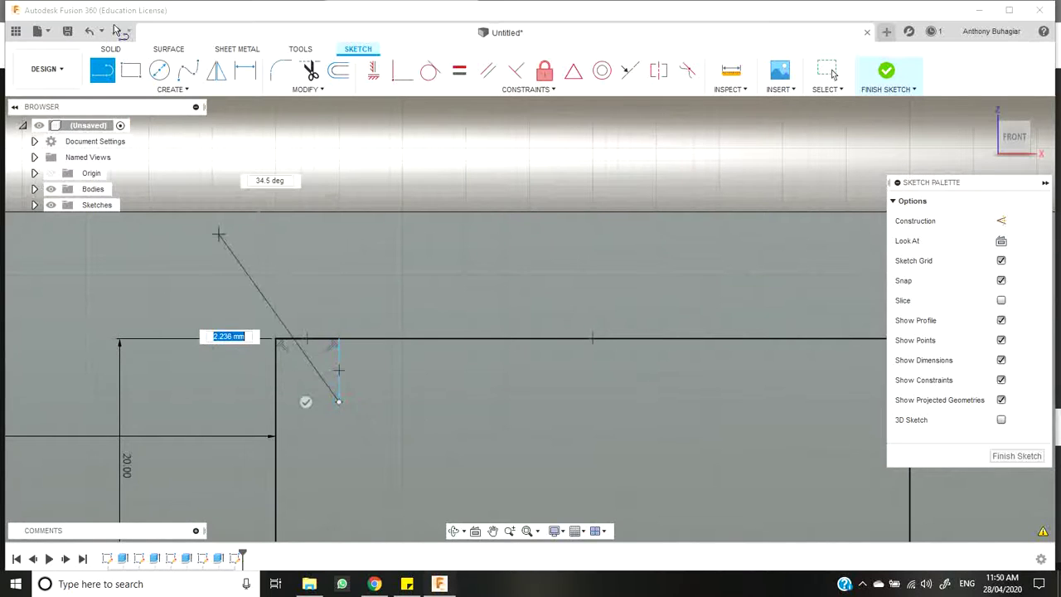
click(163, 74)
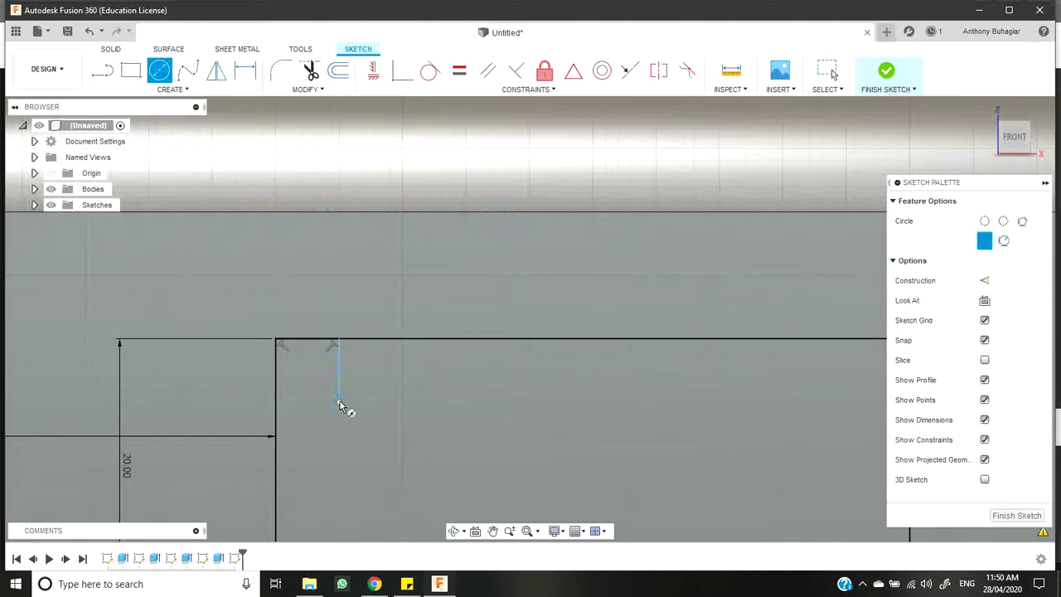
click(338, 402)
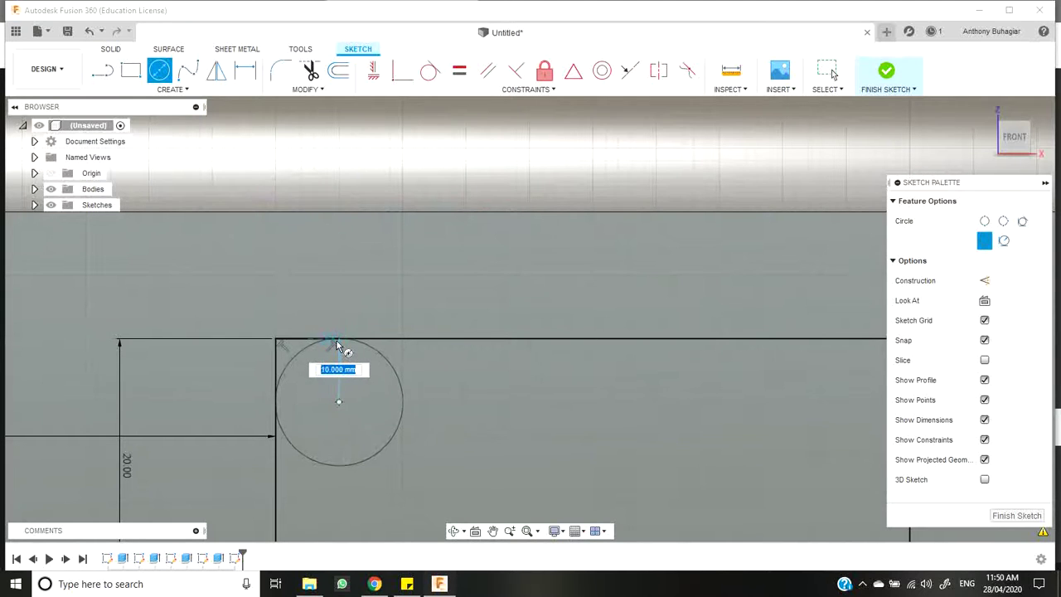
click(338, 344)
scroll(350, 406, down, 5)
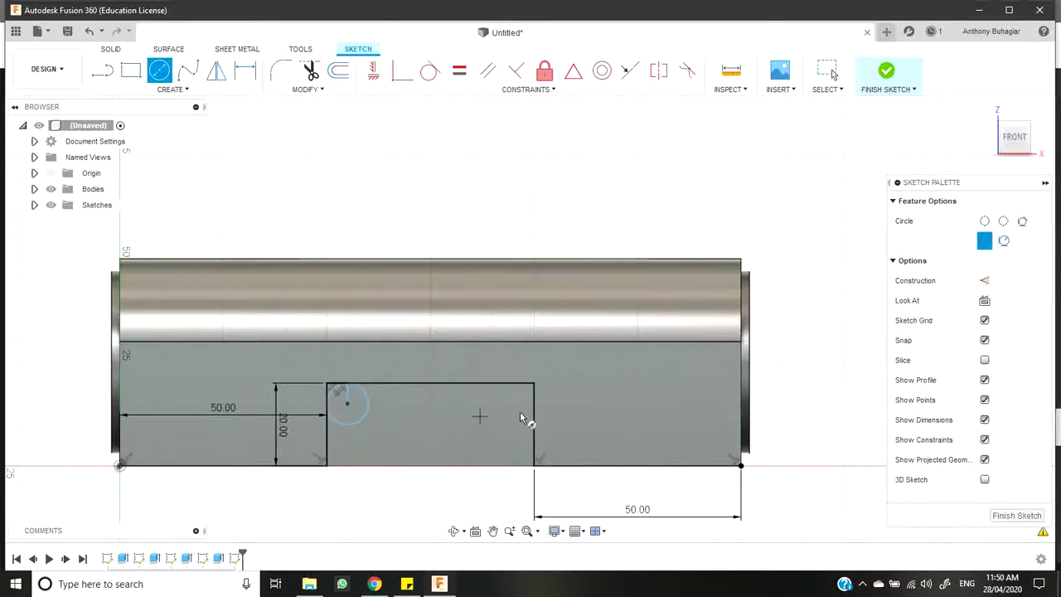
scroll(522, 415, up, 5)
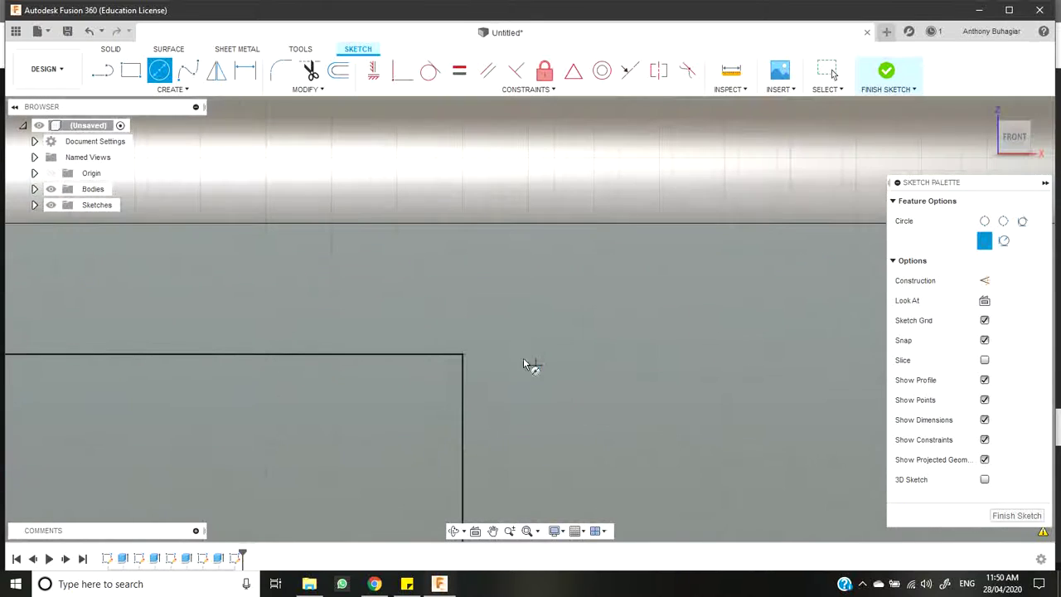
Draw a 5 mm guide line and a second 10 mm circle at the top-right corner.
key(l)
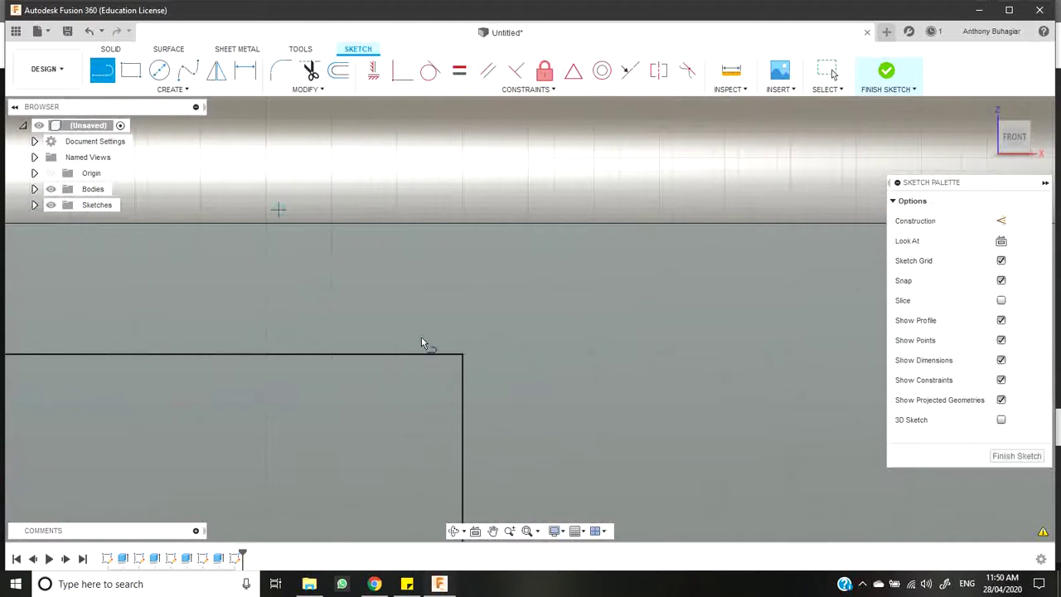
click(463, 356)
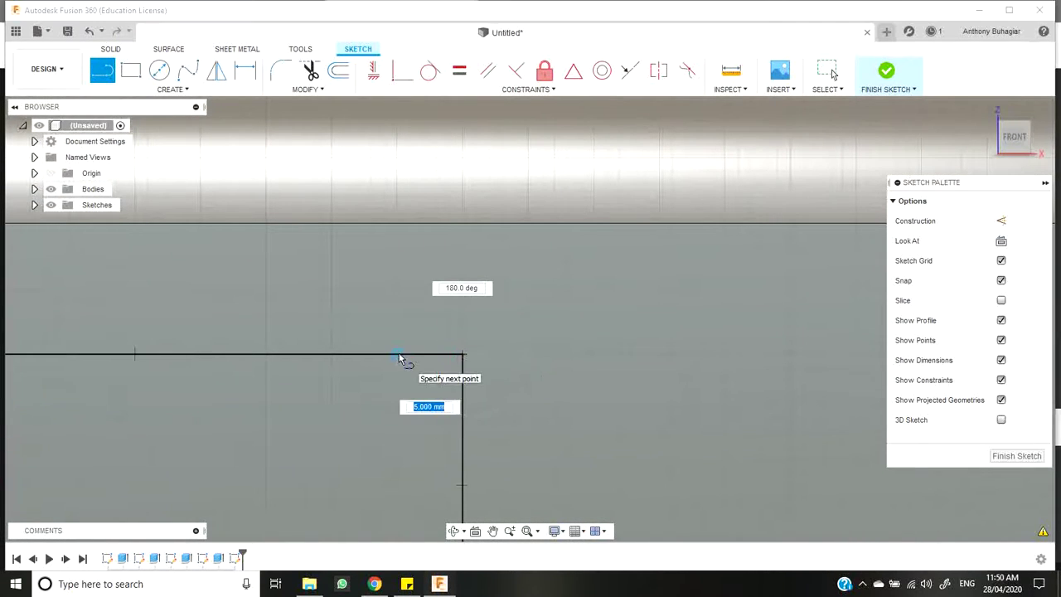
click(401, 358)
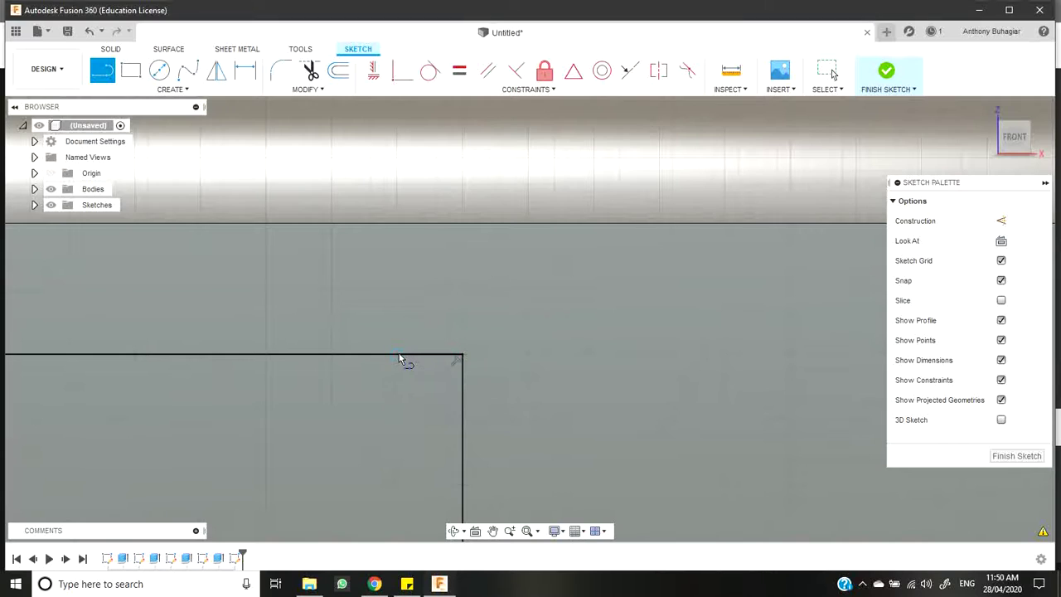
click(397, 420)
click(159, 70)
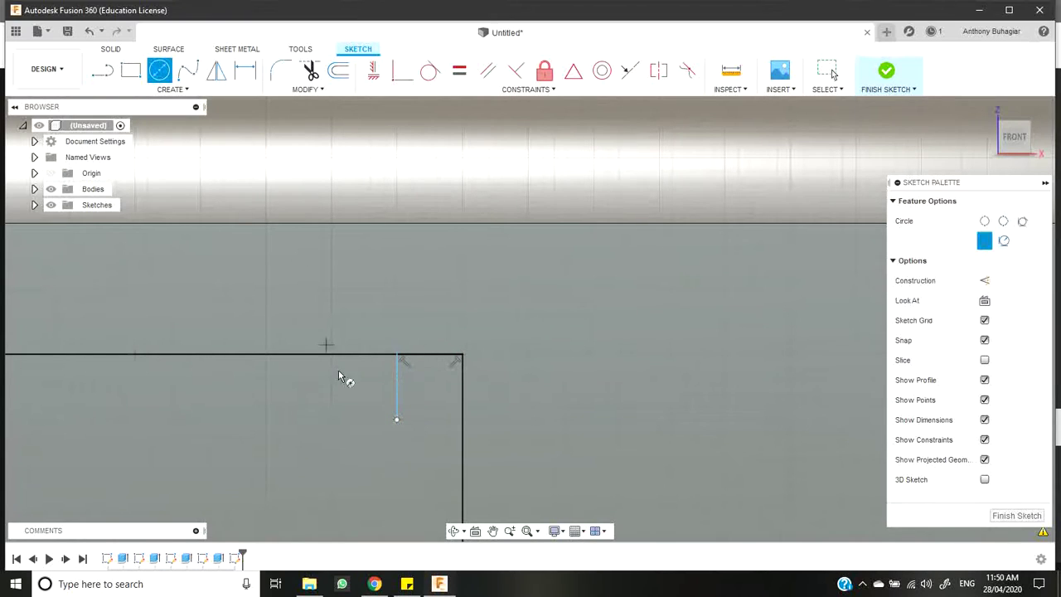
click(397, 419)
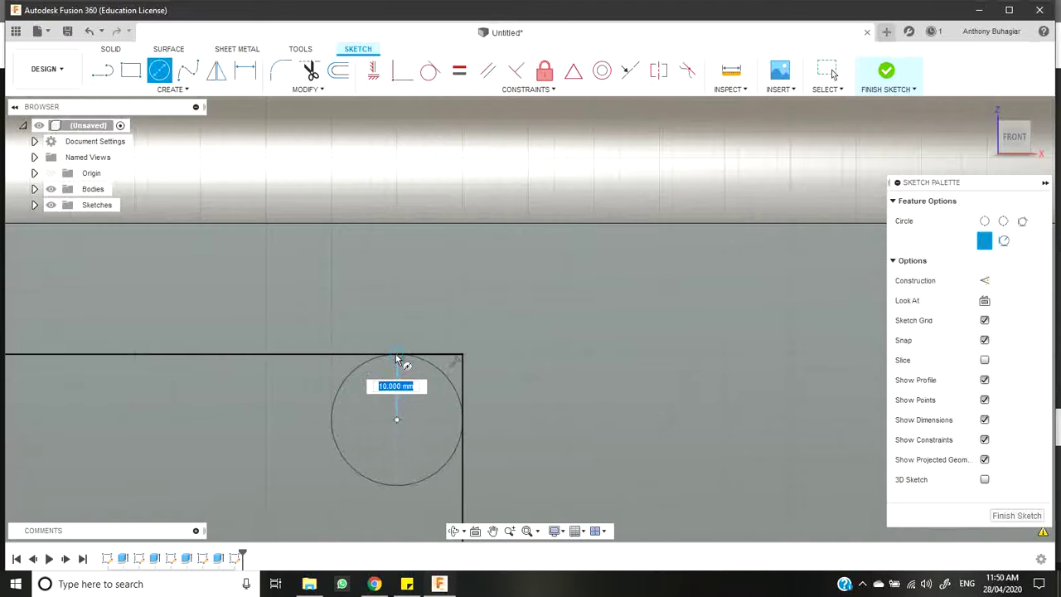
click(395, 361)
scroll(393, 365, down, 3)
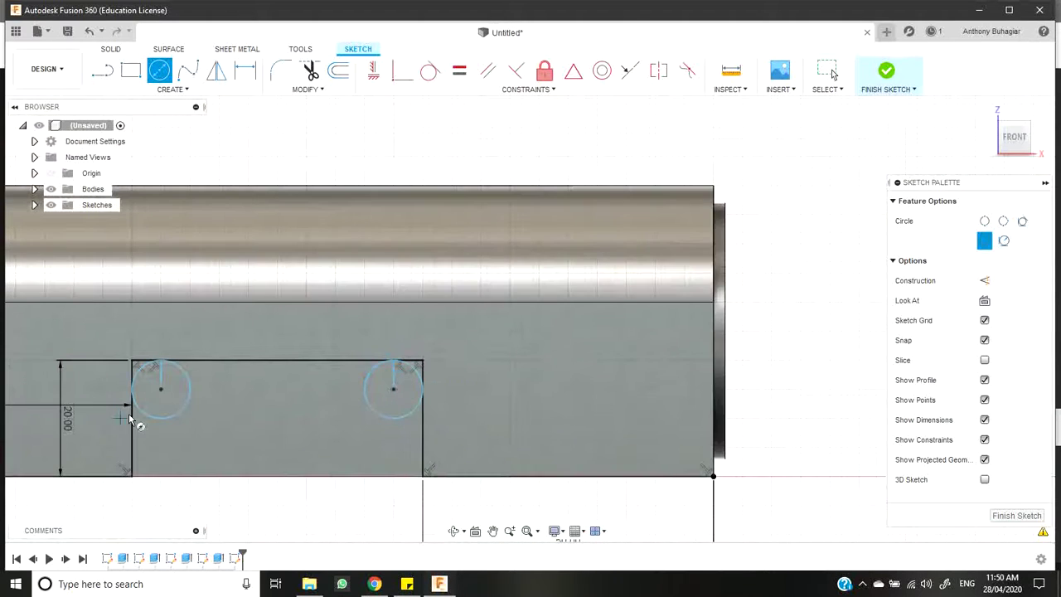
scroll(134, 419, up, 2)
Select both corner circle regions and the rectangle region as the arch profile.
key(Escape)
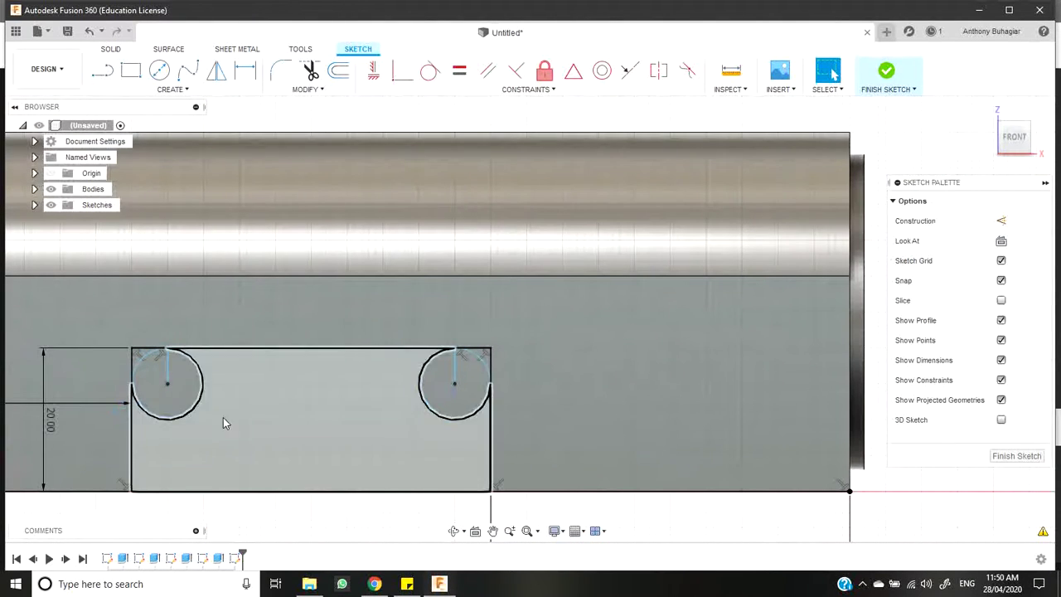
click(163, 381)
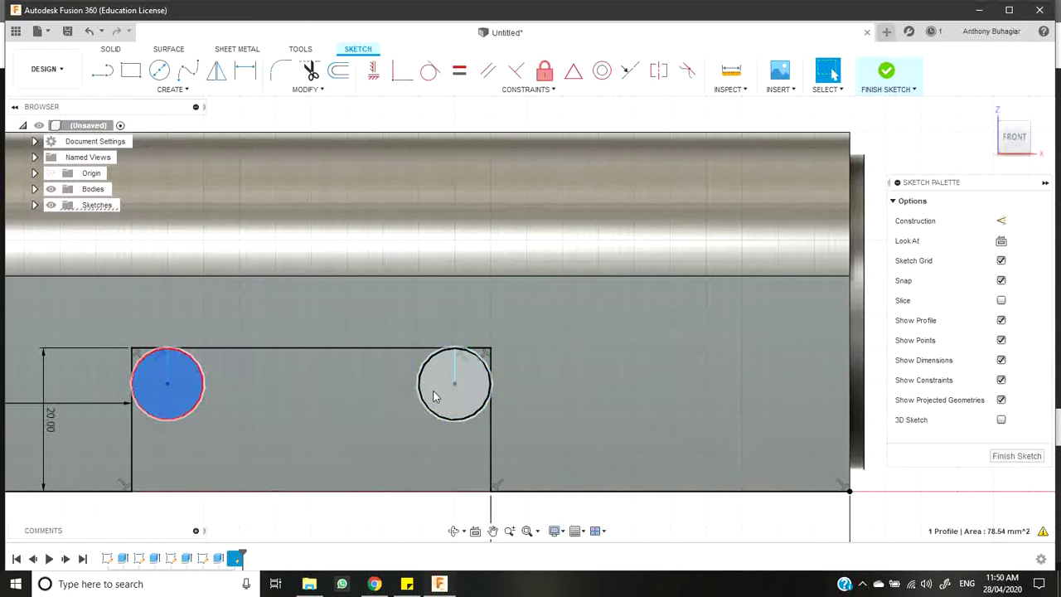
shift+click(434, 395)
shift+click(389, 449)
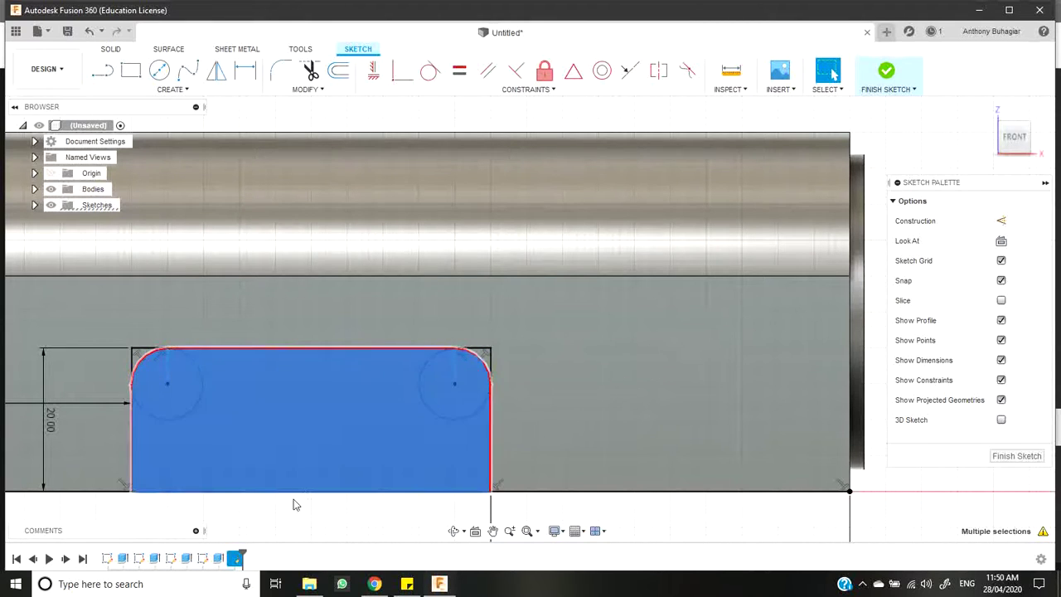
scroll(293, 504, down, 5)
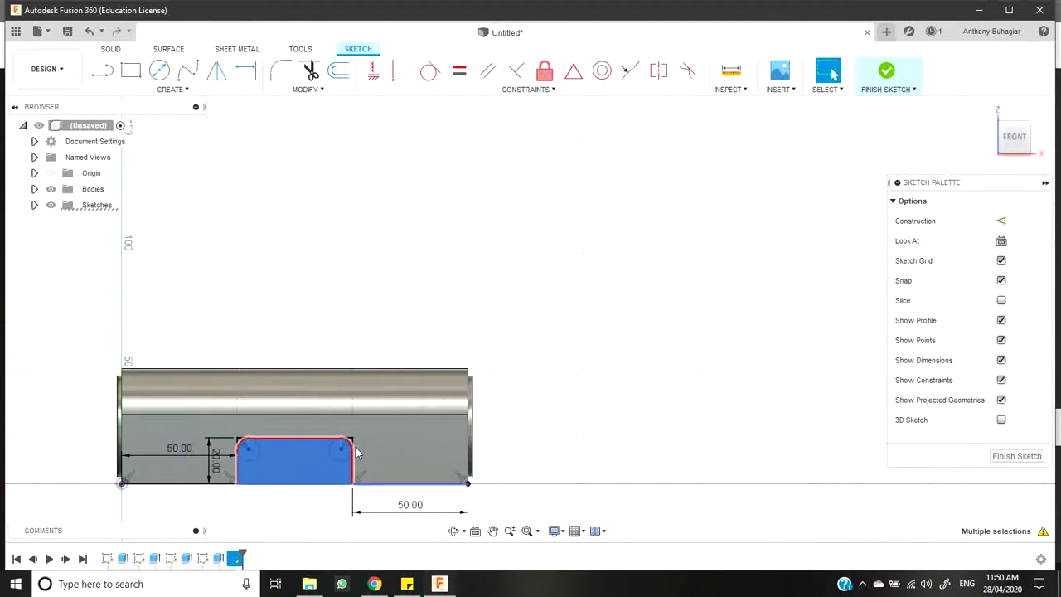
Extrude the arch profile -50 mm as a cut through the base, then view it in 3-D.
click(110, 48)
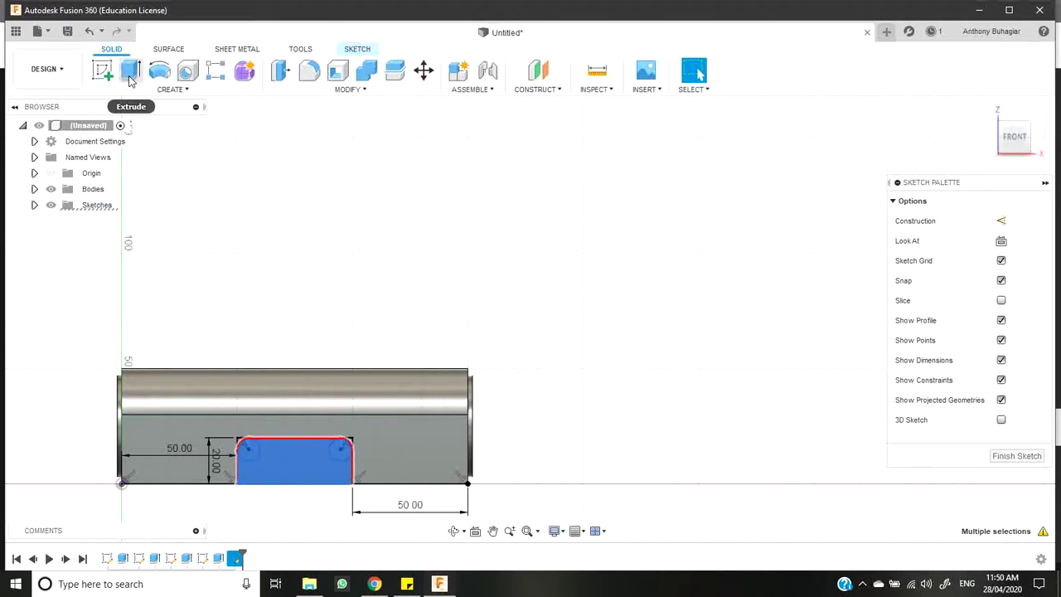
click(130, 71)
text(-5)
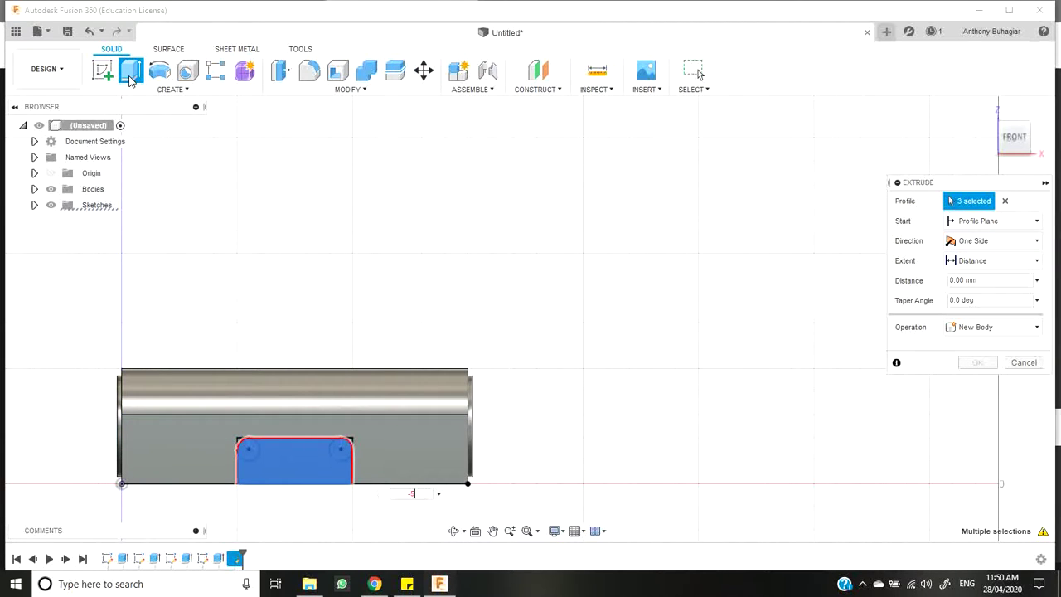
text(0)
key(Return)
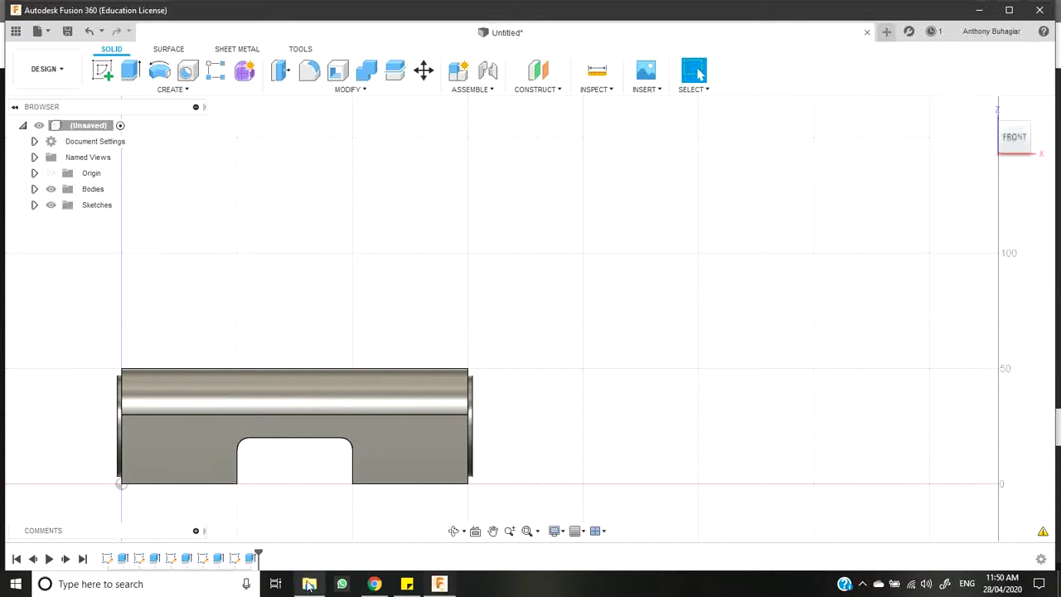
click(448, 530)
drag(438, 505, 393, 509)
Round the first speaker disc's rim edge with a 1 mm fillet.
click(695, 71)
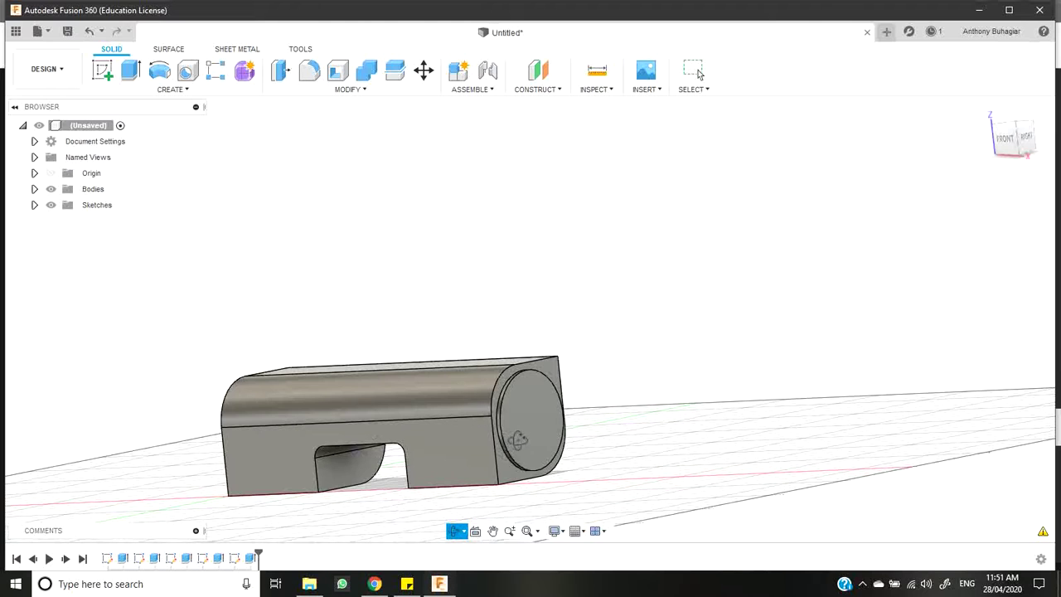
scroll(536, 433, up, 5)
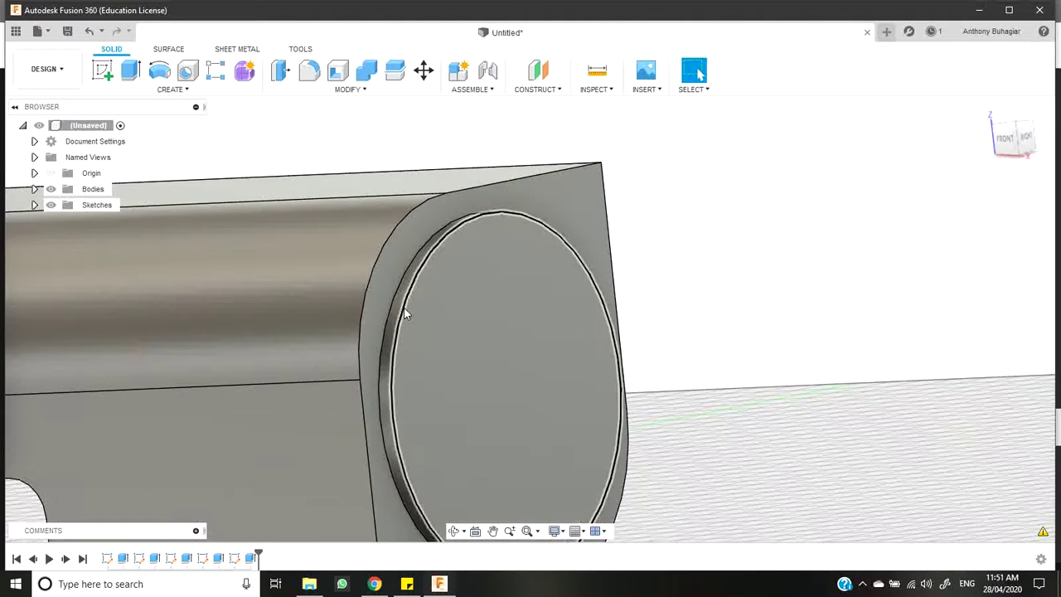
click(406, 310)
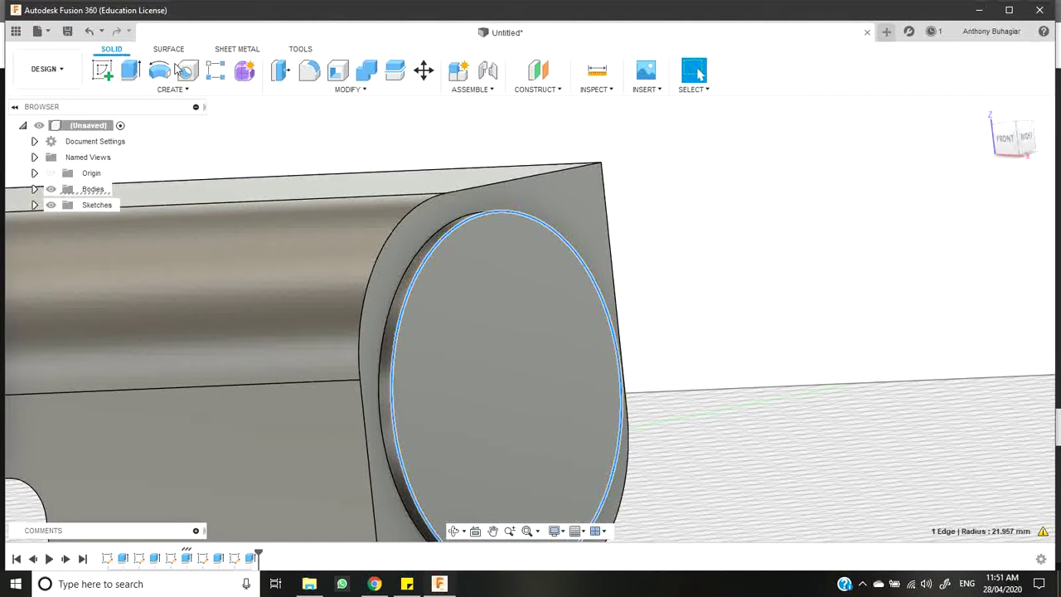
click(309, 72)
text(1)
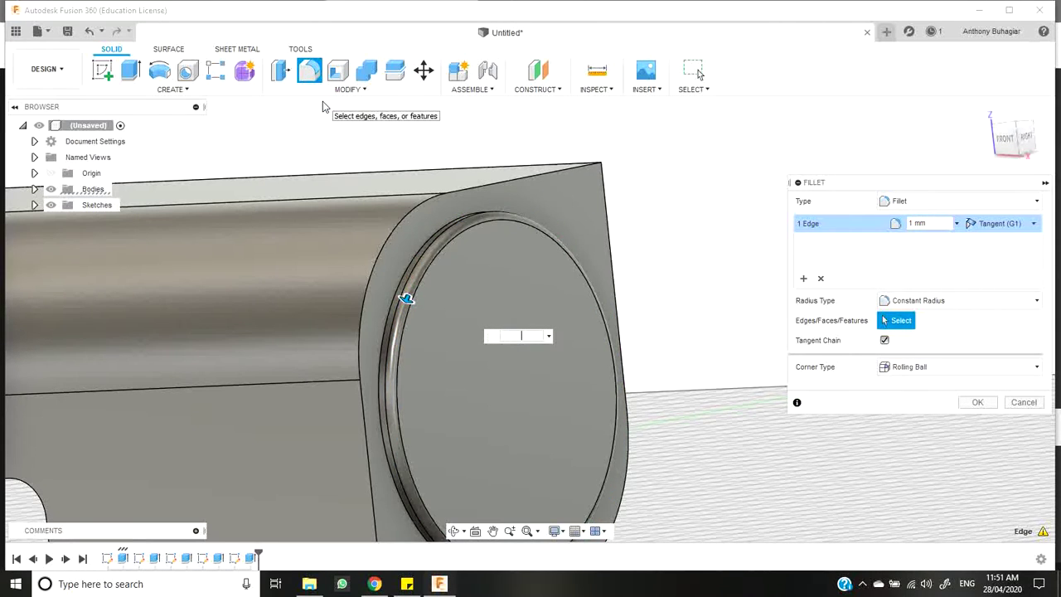
text(2)
key(Return)
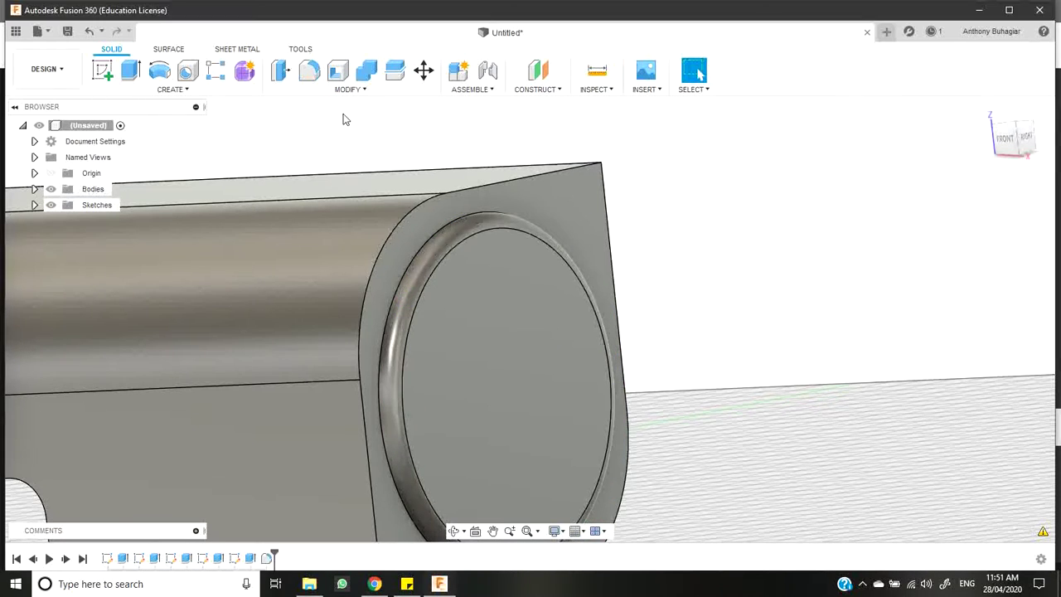
scroll(502, 315, down, 5)
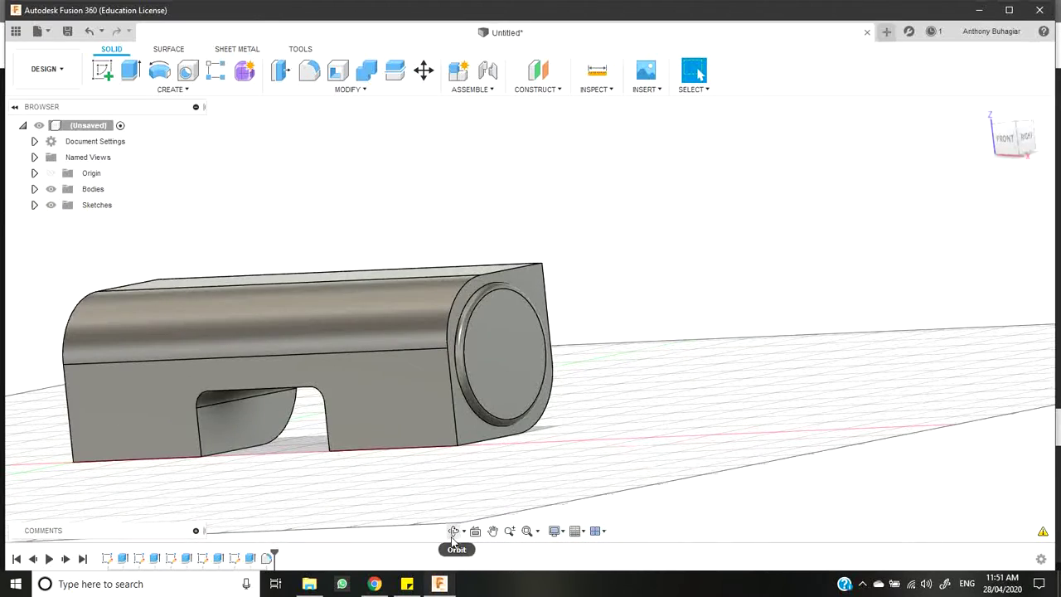
Turn to the other end and give the second disc's rim the same fillet.
click(452, 535)
drag(429, 486, 547, 489)
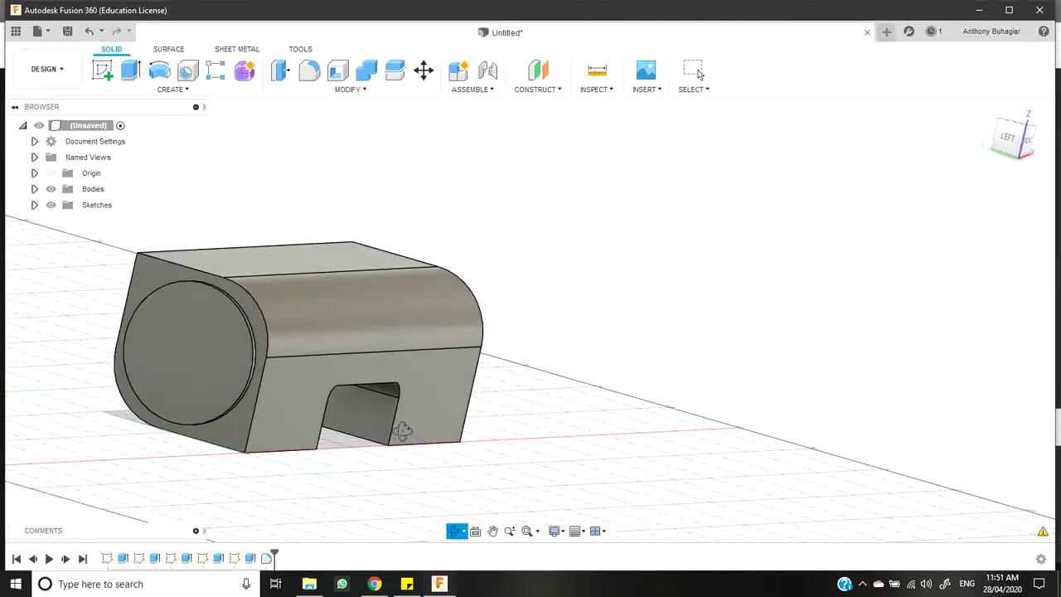
drag(402, 430, 232, 342)
key(Escape)
scroll(240, 335, up, 5)
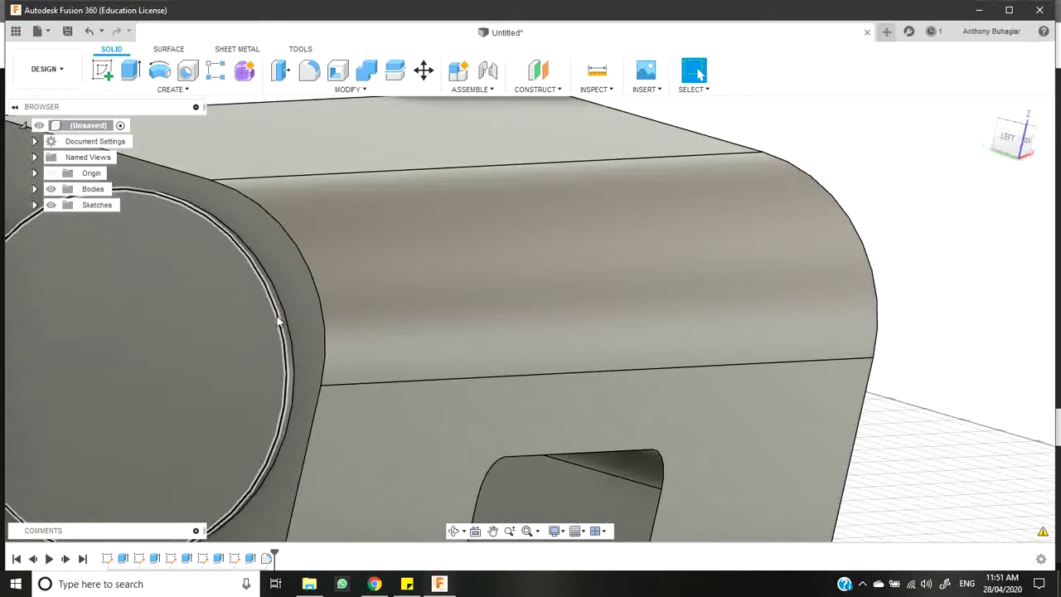
click(278, 323)
click(309, 71)
key(Return)
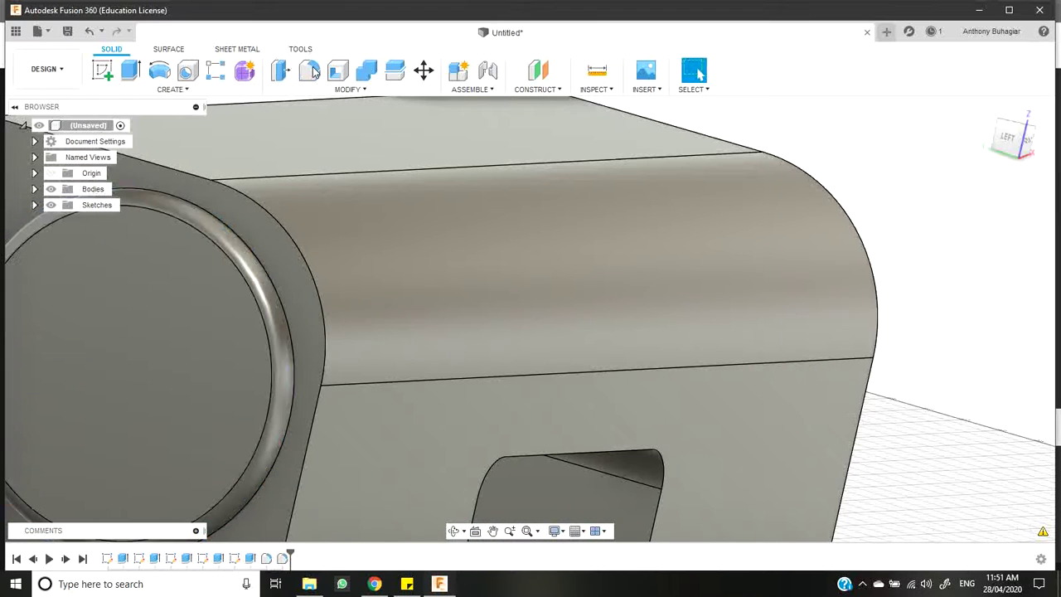
scroll(577, 131, down, 6)
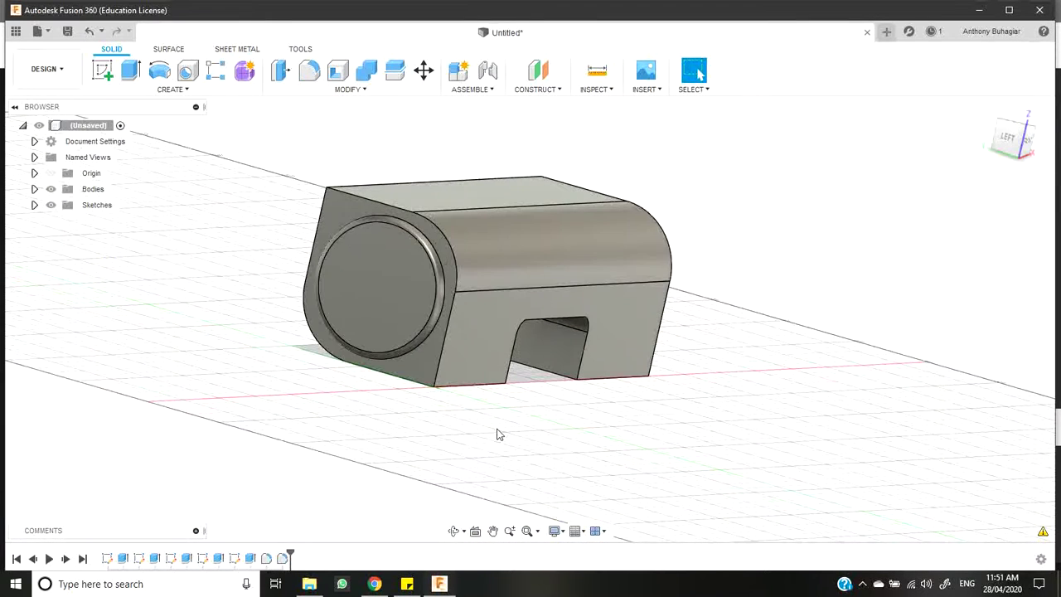
Orbit around the finished speaker box, then return to the isometric Home view.
click(453, 531)
drag(467, 400, 155, 373)
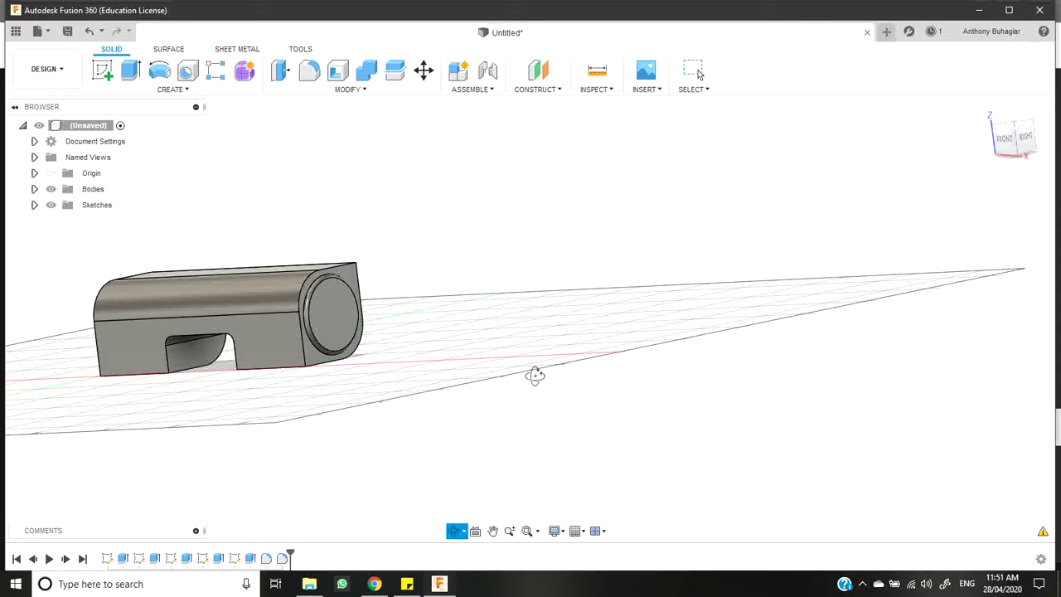
click(1017, 131)
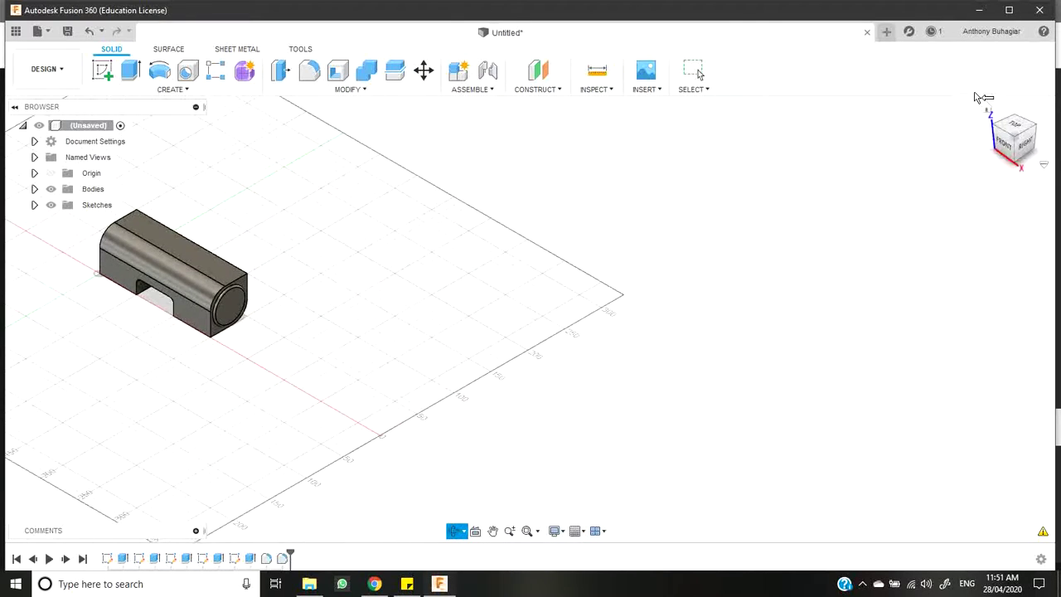
click(986, 108)
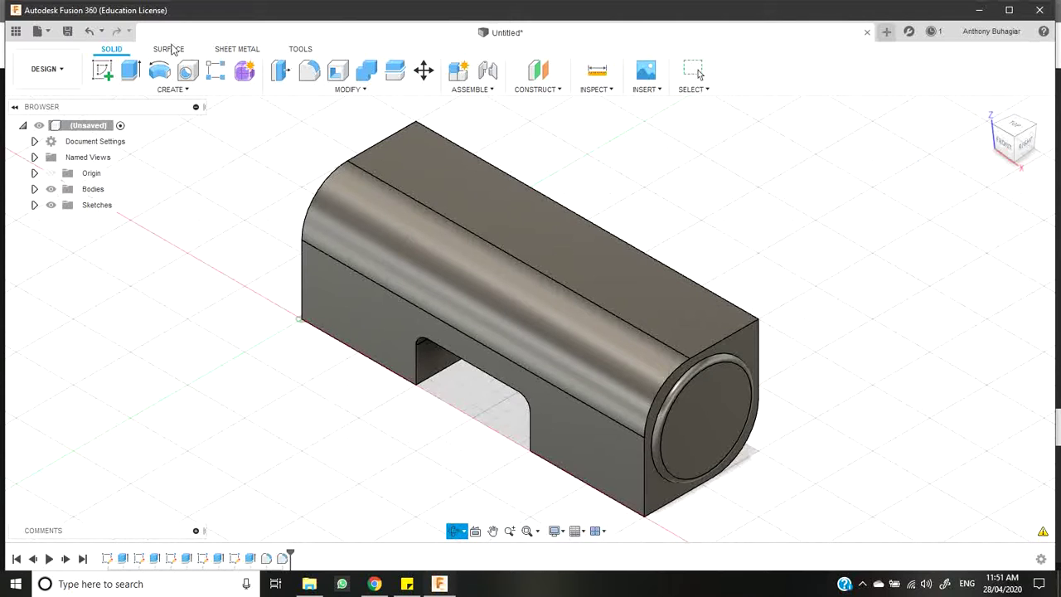
Save the design as 'Tutorial Demo Speaker' in Admin Project.
click(41, 34)
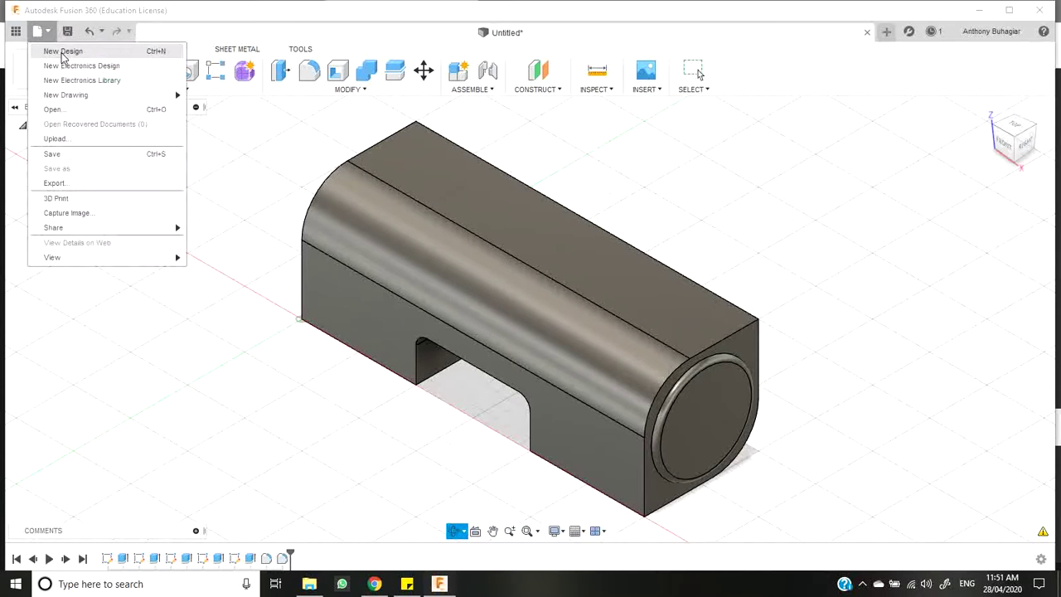
click(69, 153)
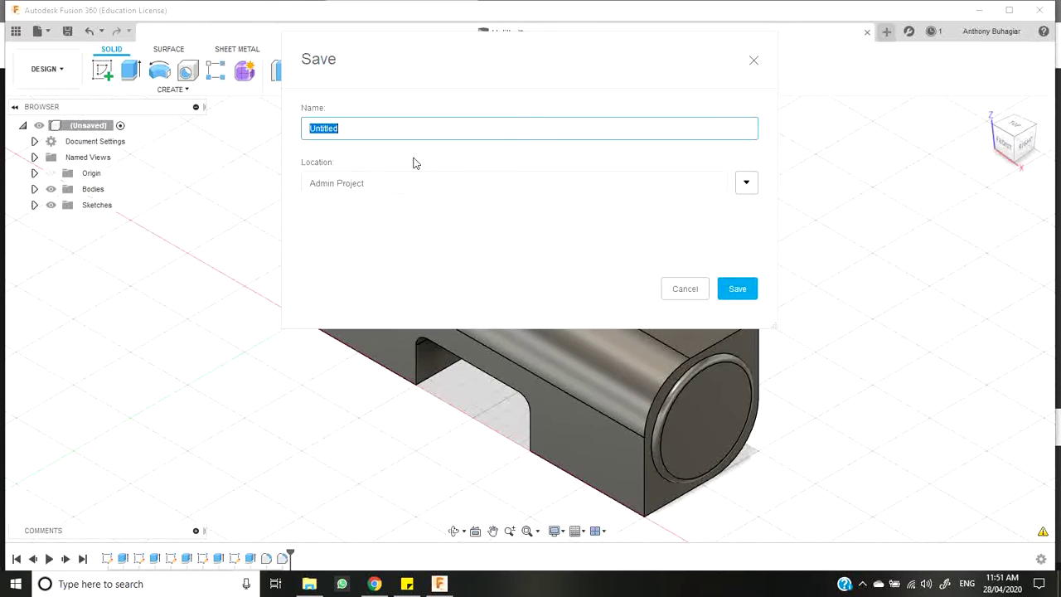
text(Tutorial Demo Speaker)
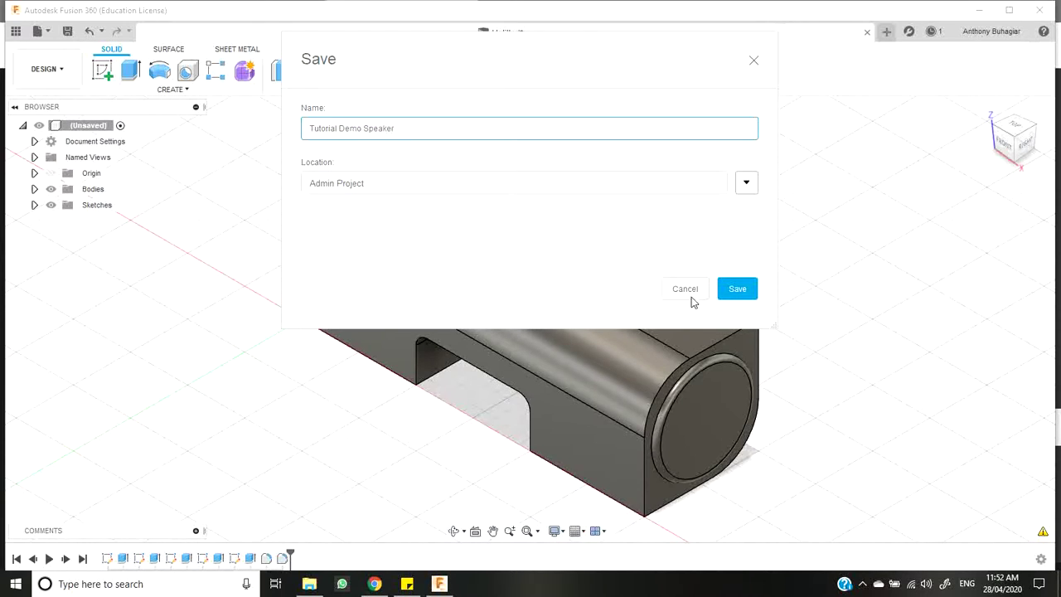
click(737, 288)
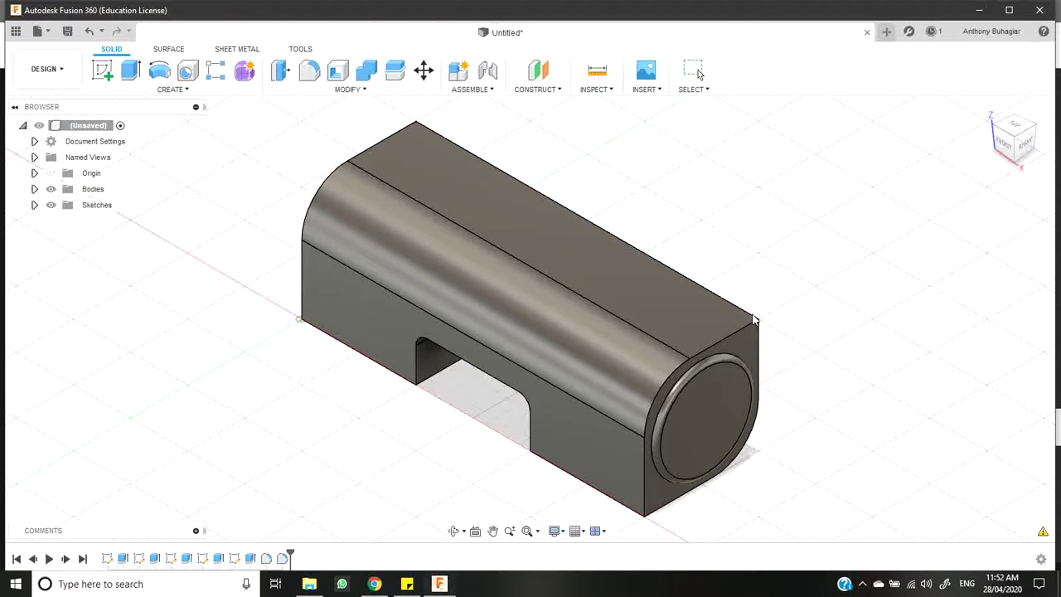
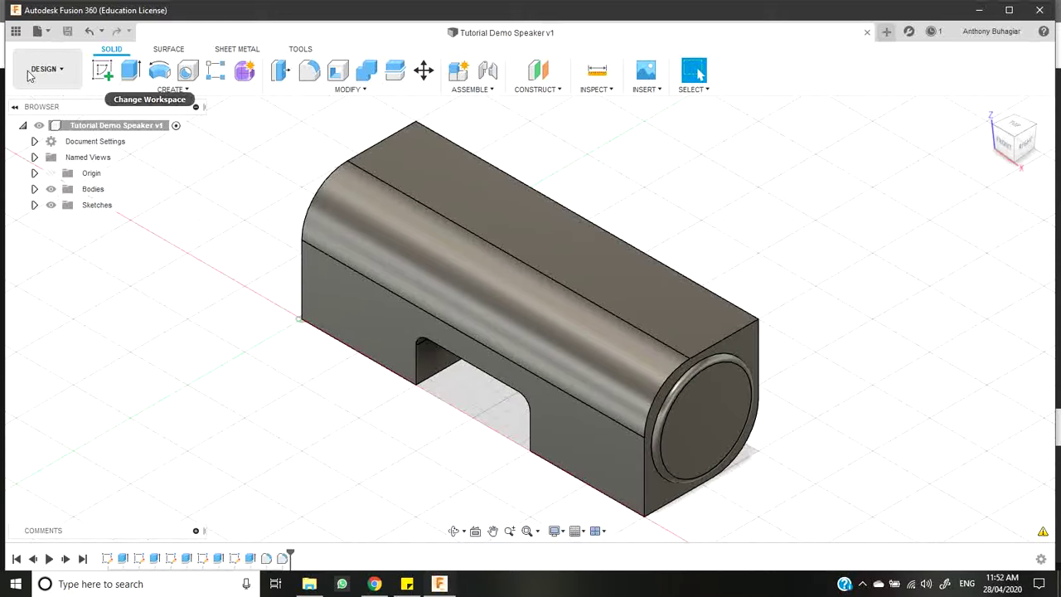
Switch the speaker design from the DESIGN workspace to RENDER.
click(71, 72)
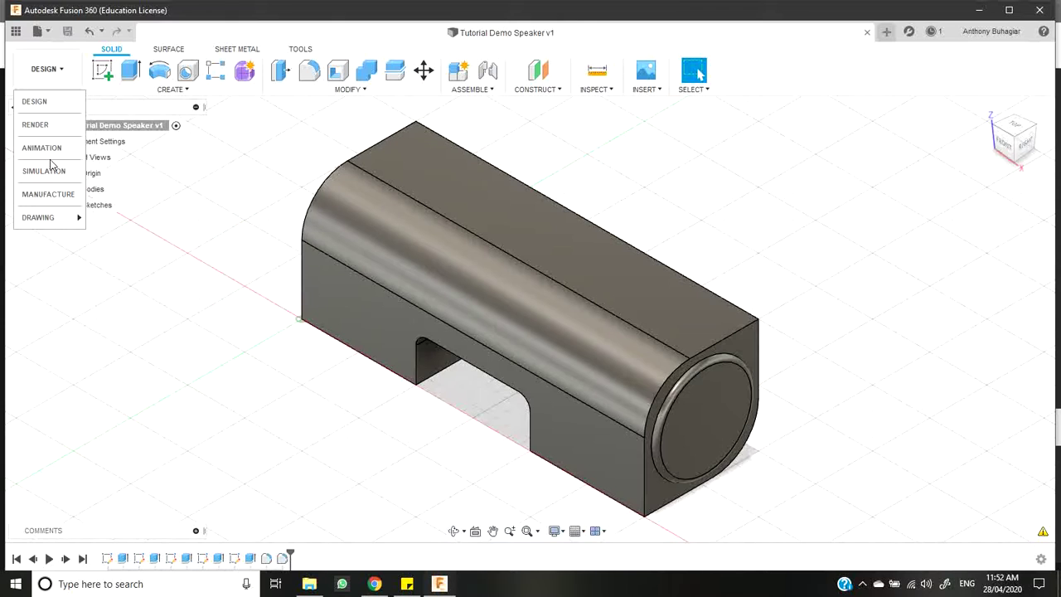
mouse_move(41, 217)
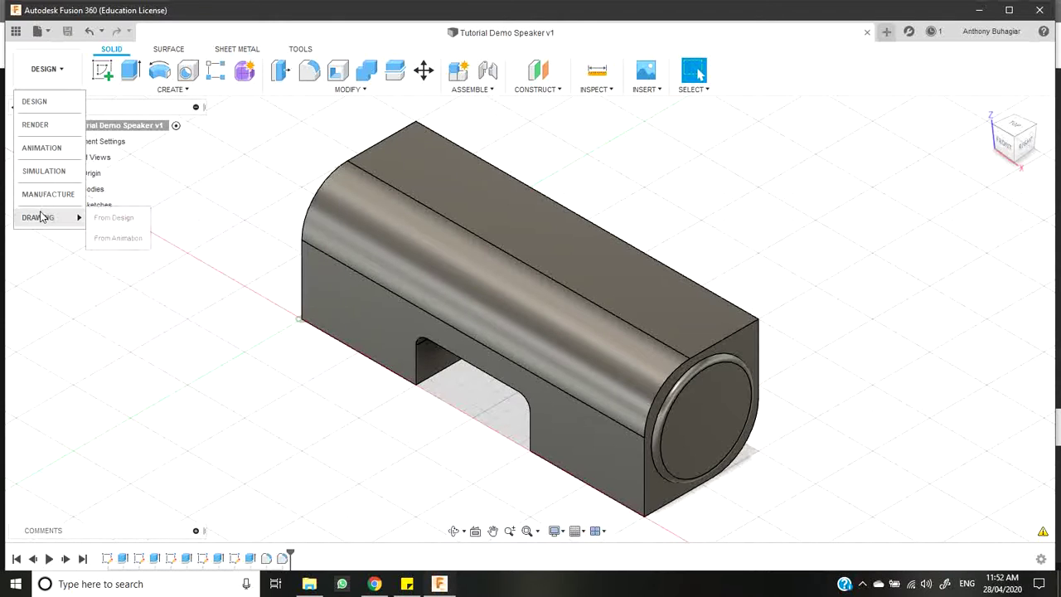
click(35, 125)
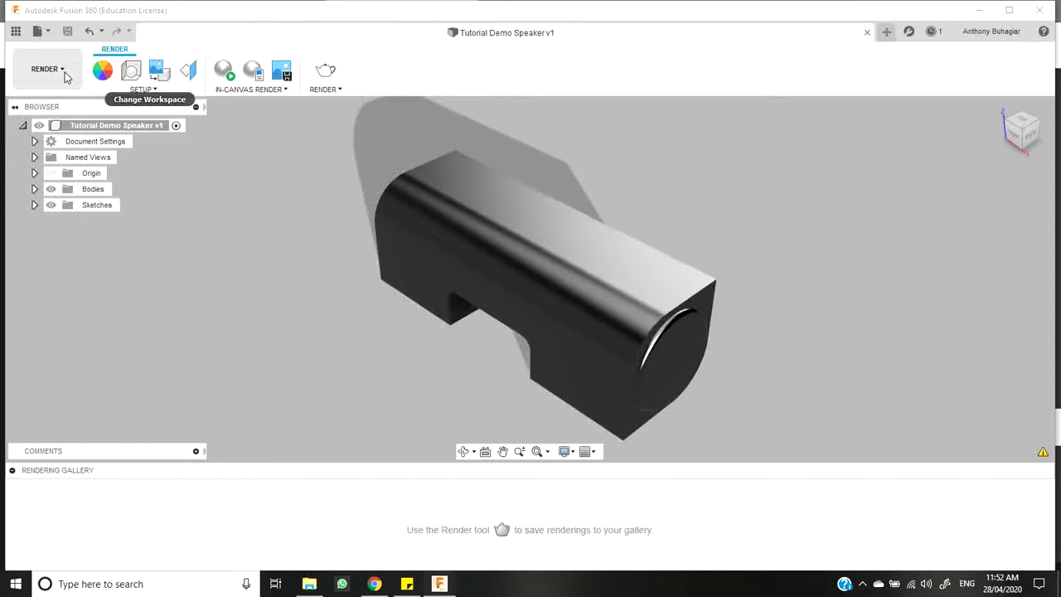
Open the Appearance library and window-select the whole speaker body.
click(101, 80)
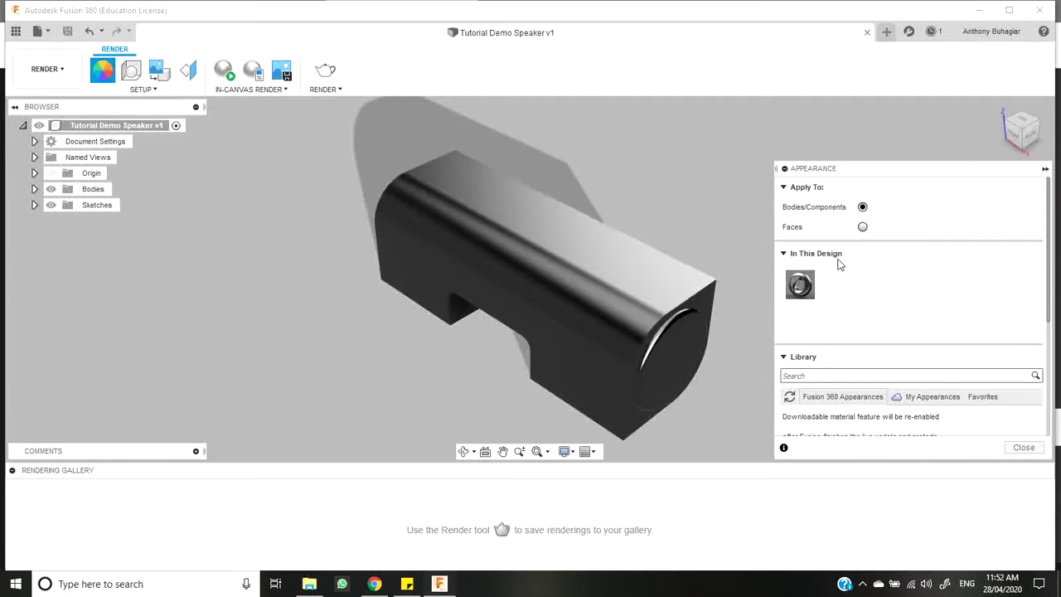
scroll(891, 249, down, 1)
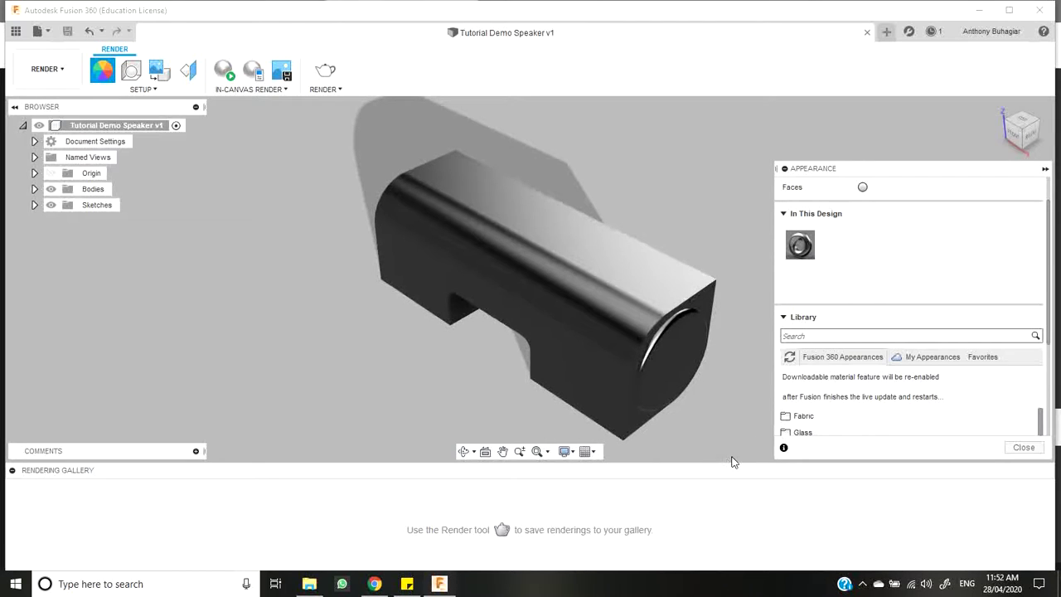
drag(732, 461, 301, 101)
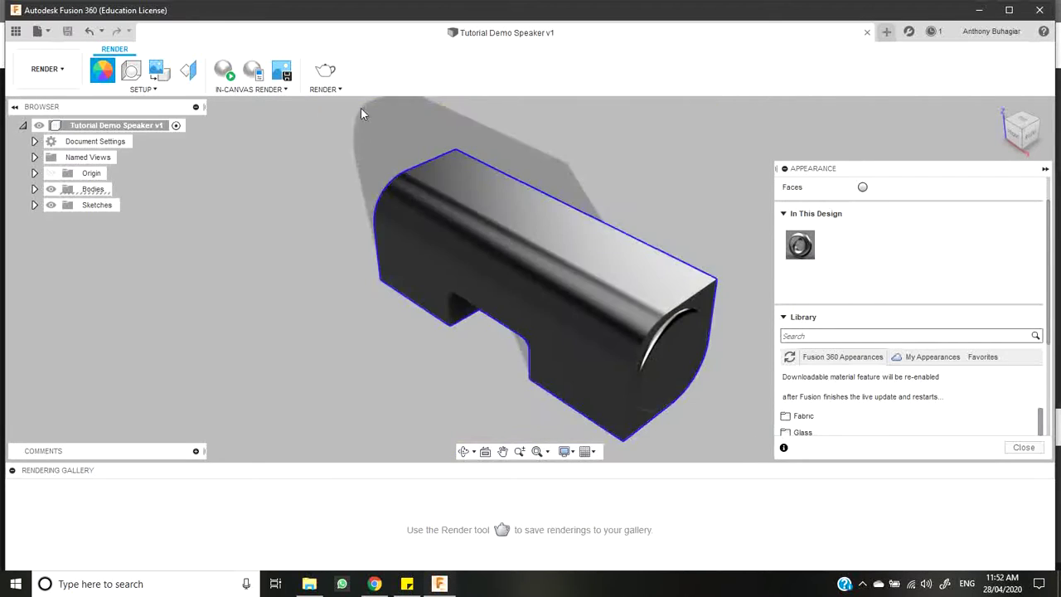
scroll(918, 418, down, 1)
scroll(974, 383, up, 1)
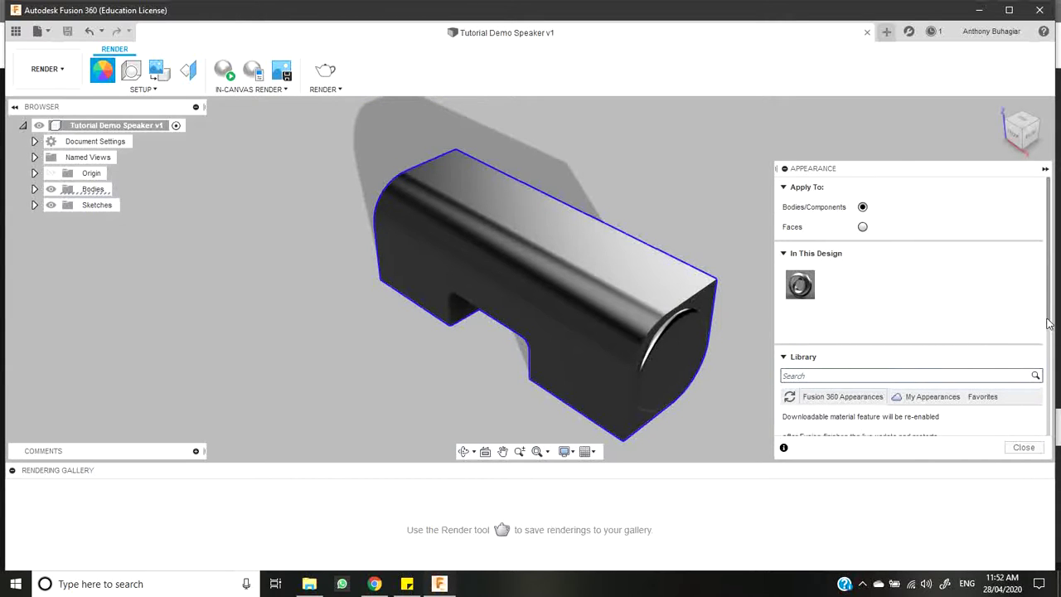
drag(1048, 319, 1054, 392)
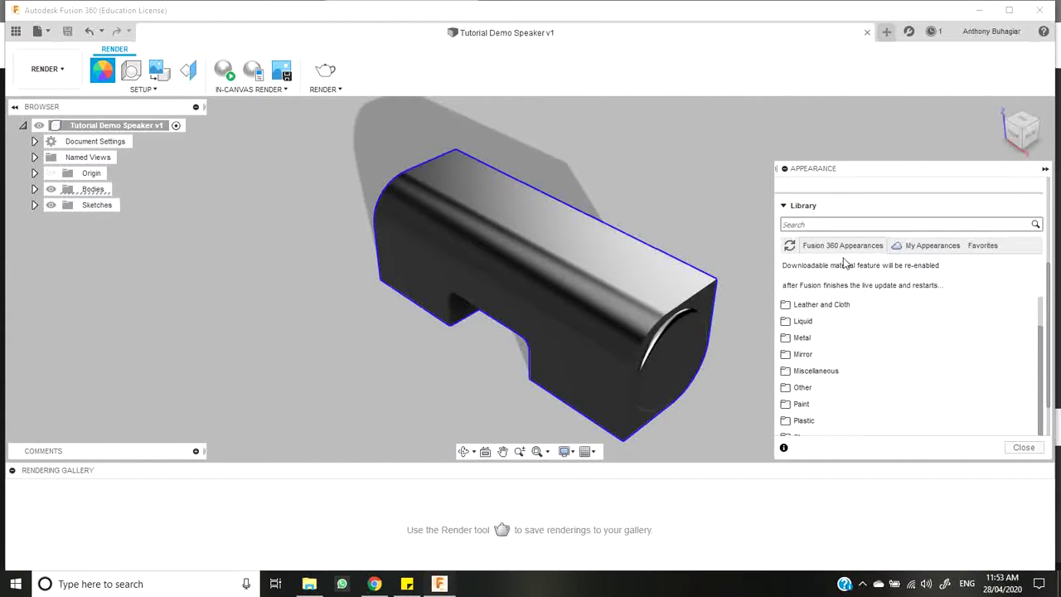
Try downloading blue and black Powder Coat Rough finishes, then show the Metallic paints.
scroll(833, 349, down, 1)
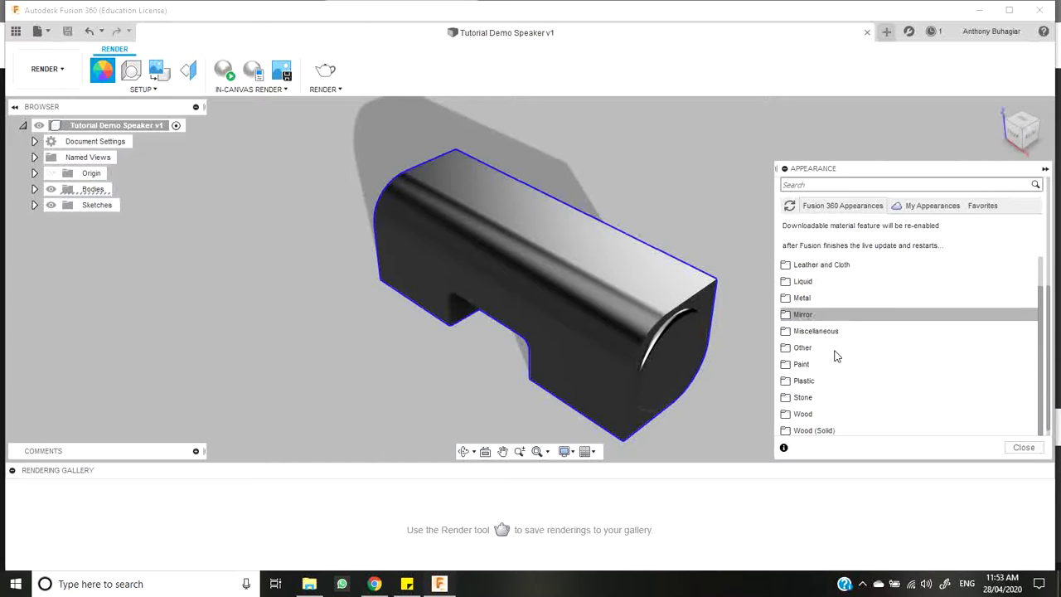
click(827, 364)
scroll(869, 372, down, 1)
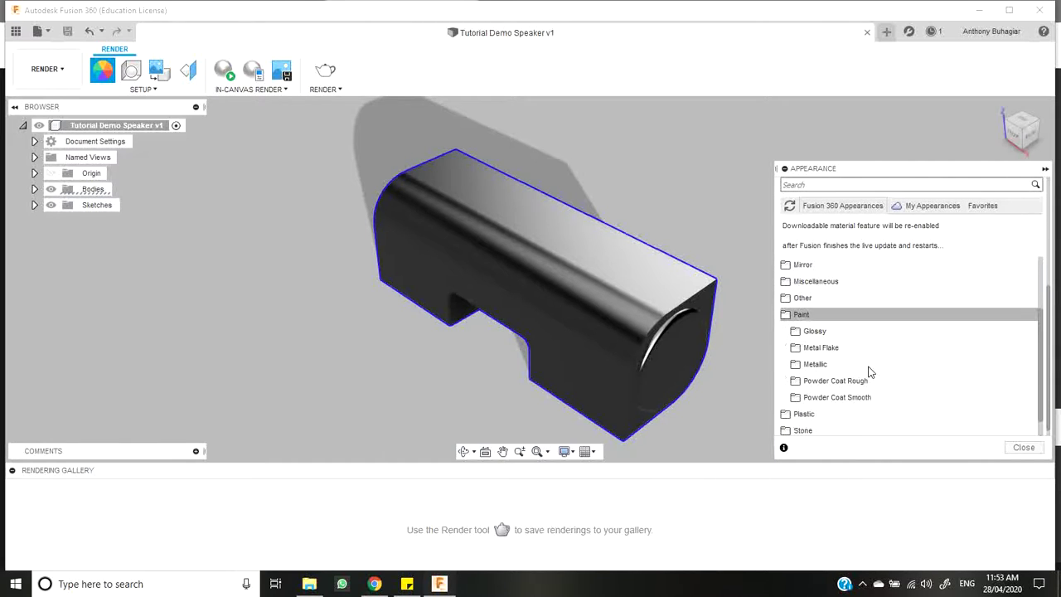
click(856, 381)
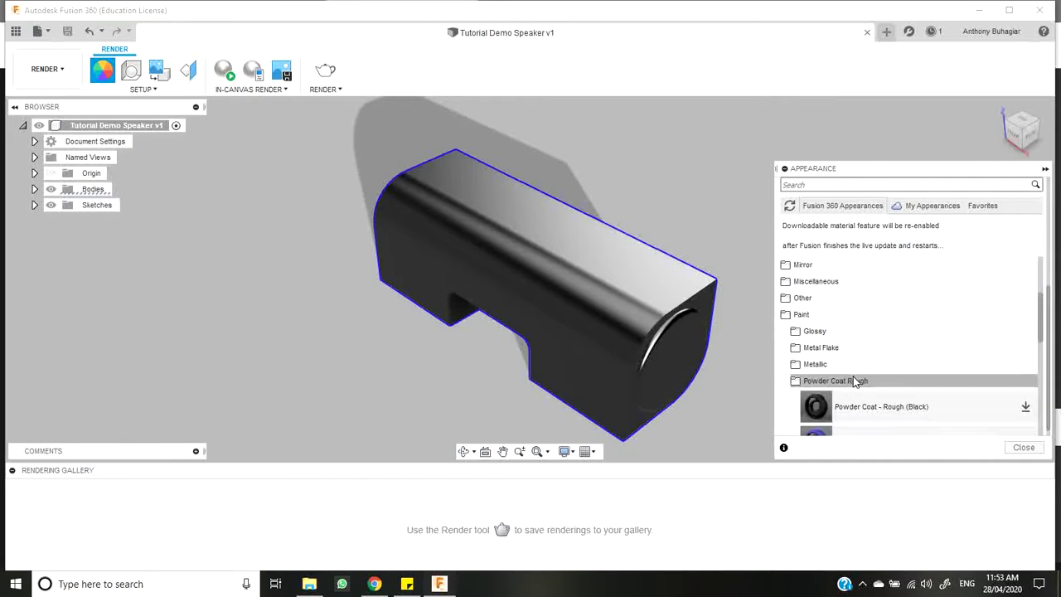
scroll(857, 375, down, 2)
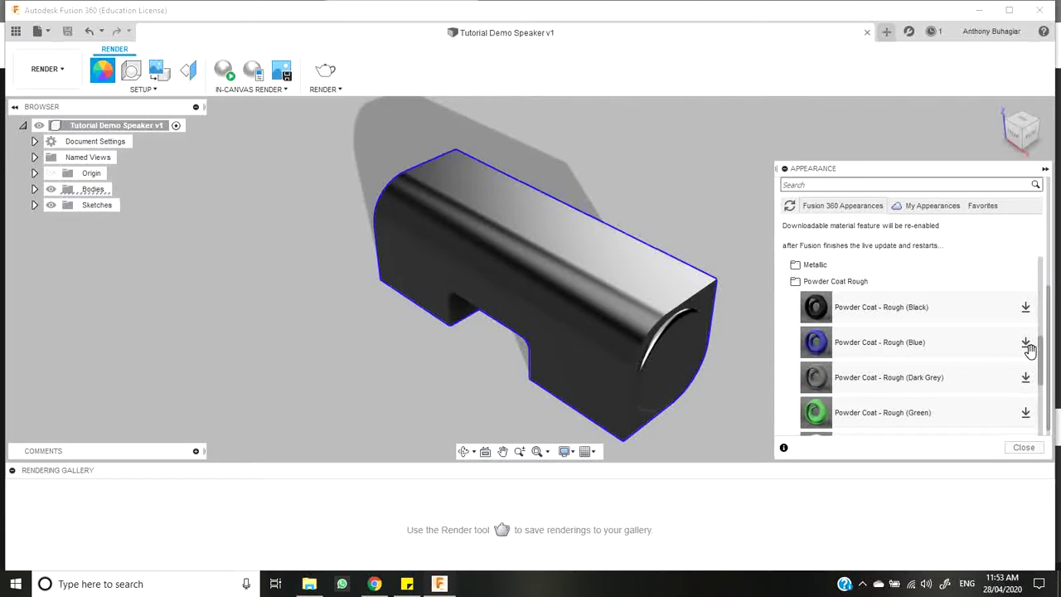
click(1026, 345)
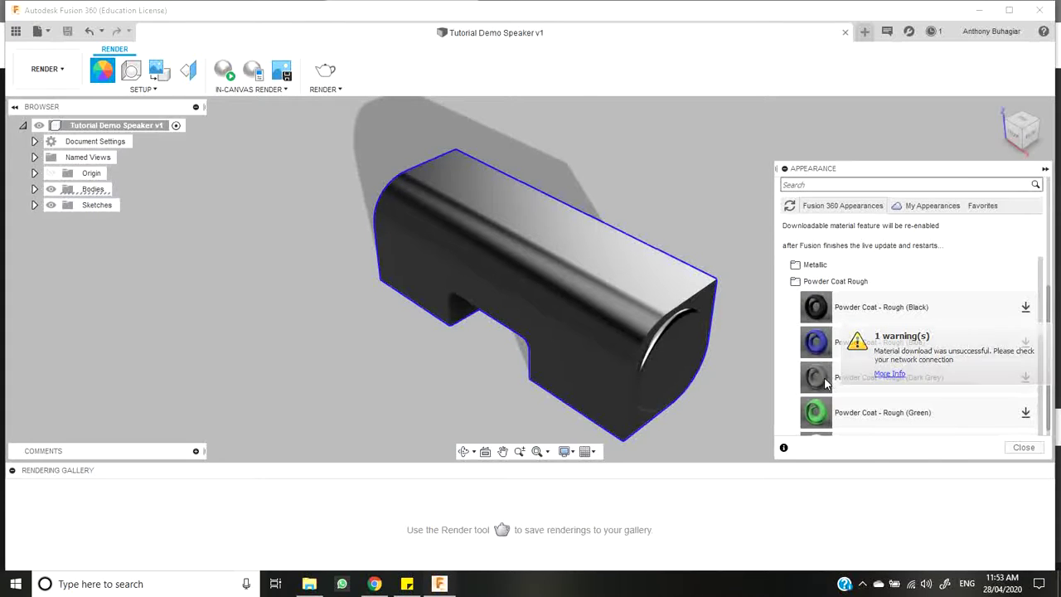
click(1026, 307)
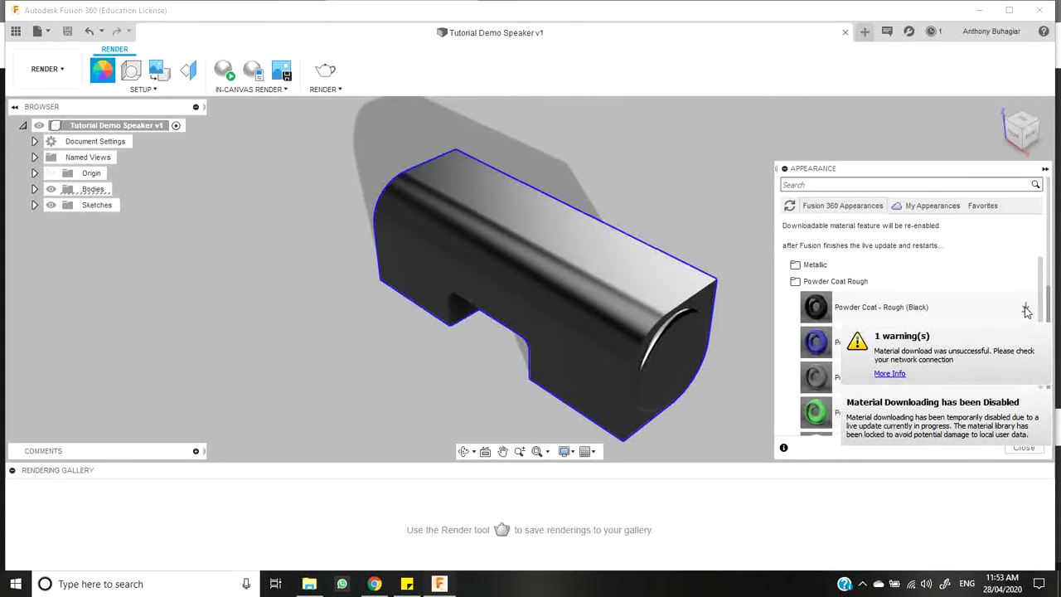
click(816, 265)
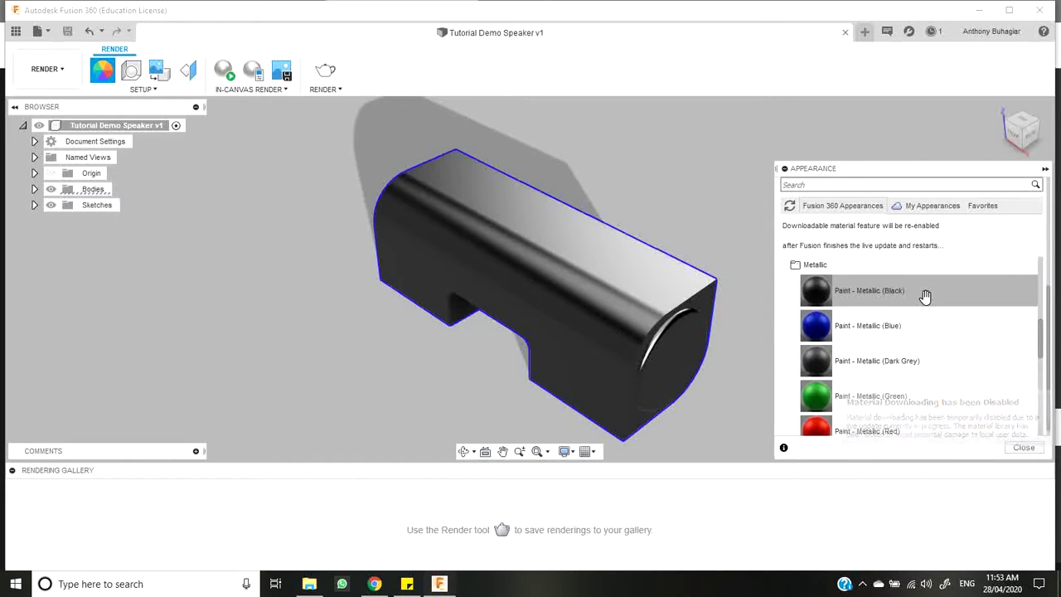
Apply Paint - Metallic (Blue) to the whole speaker body.
drag(867, 328, 584, 320)
drag(716, 315, 714, 318)
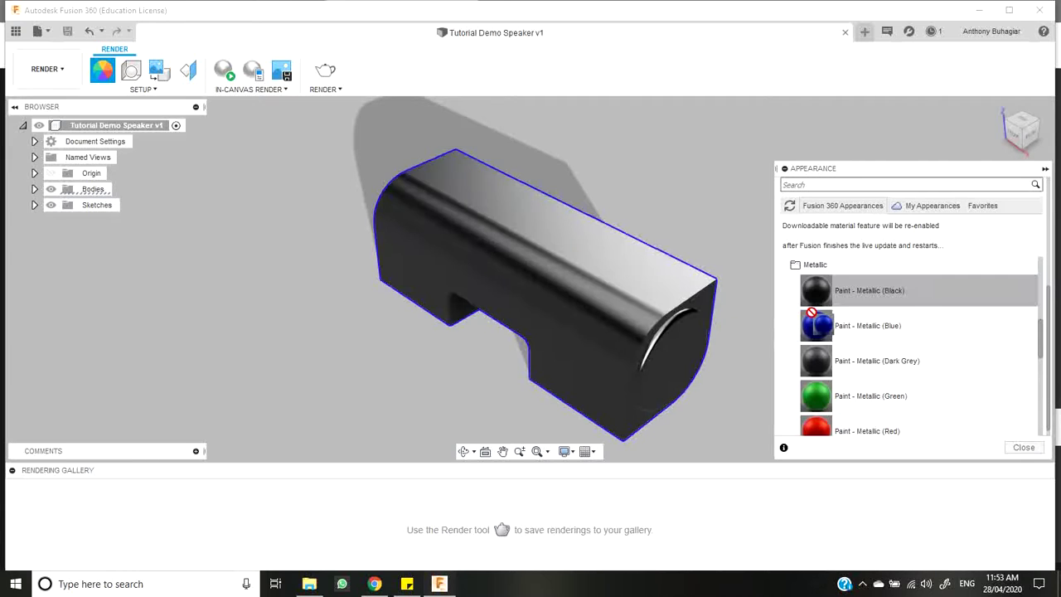
drag(918, 335, 622, 300)
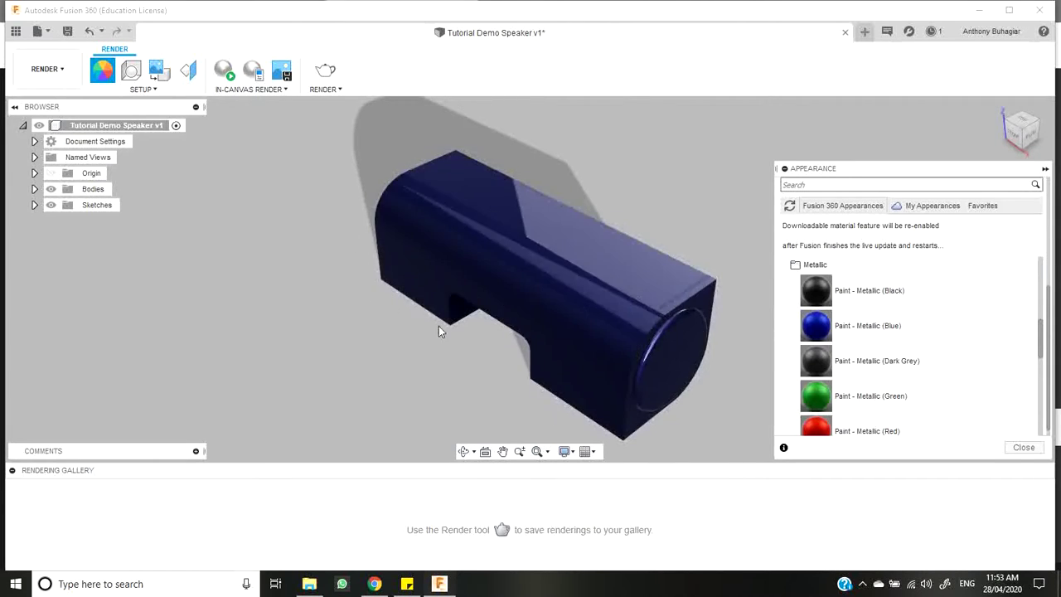
Orbit the speaker to inspect the blue finish and its front end.
click(462, 449)
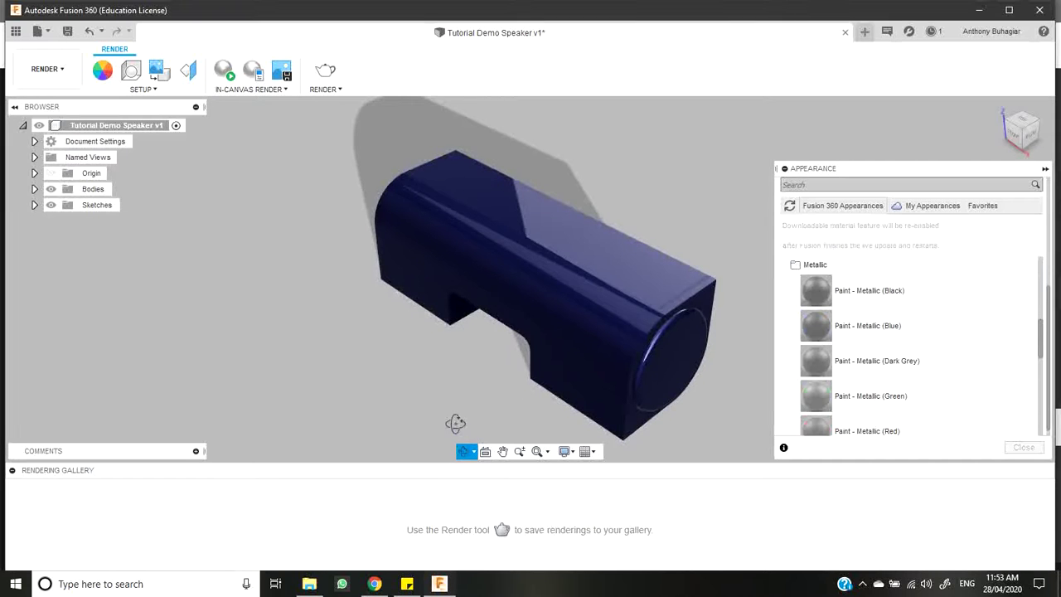
drag(455, 422, 456, 380)
drag(537, 314, 543, 304)
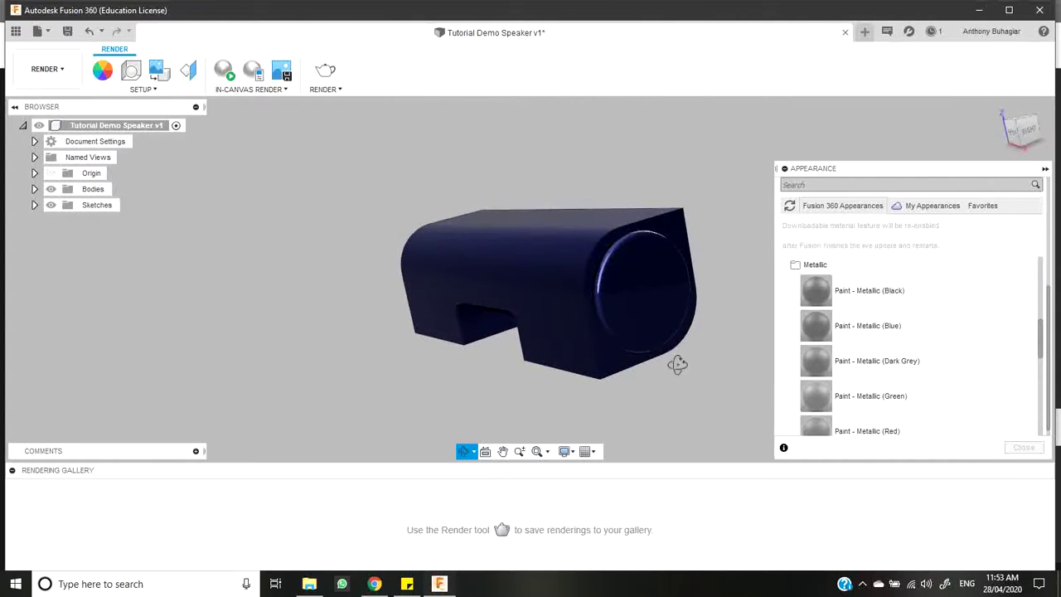
mouse_move(677, 365)
mouse_down()
mouse_move(686, 379)
mouse_move(661, 374)
mouse_up()
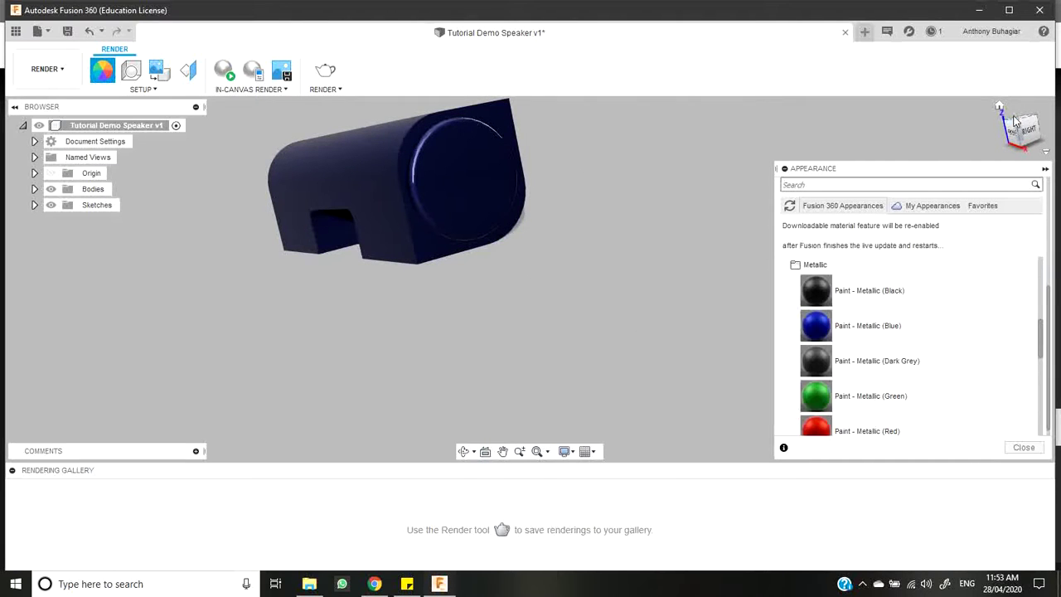
Return to the home view and browse the Other > Carbon Fiber appearances.
click(1000, 107)
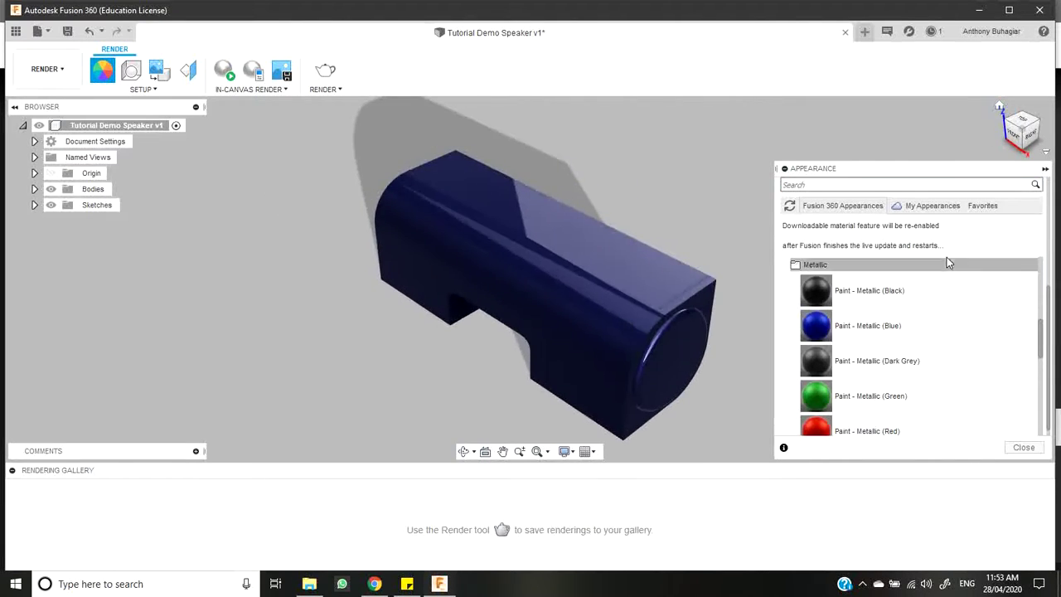
scroll(890, 317, down, 3)
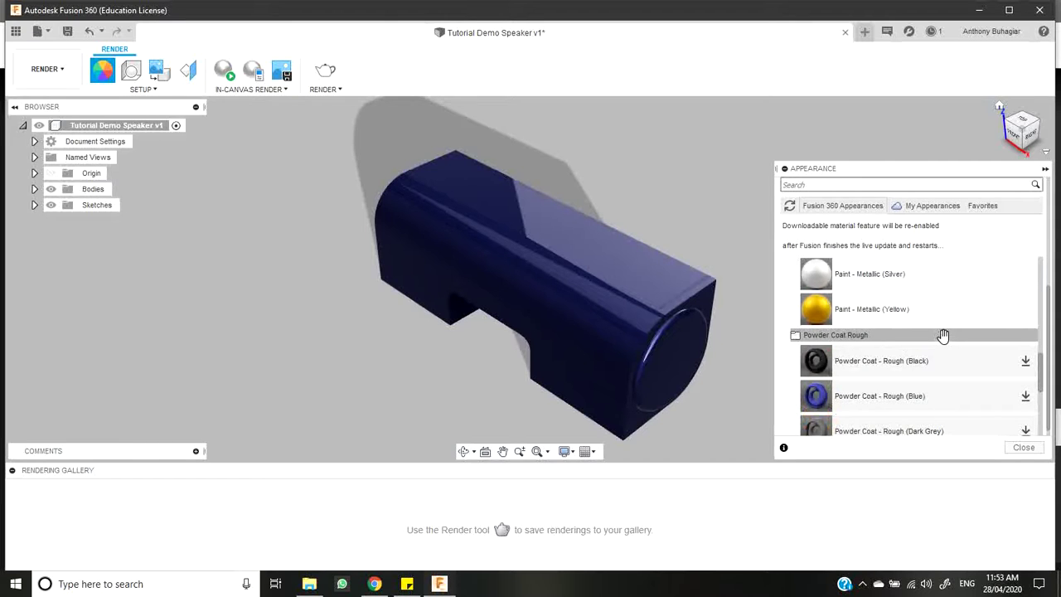
scroll(910, 341, up, 5)
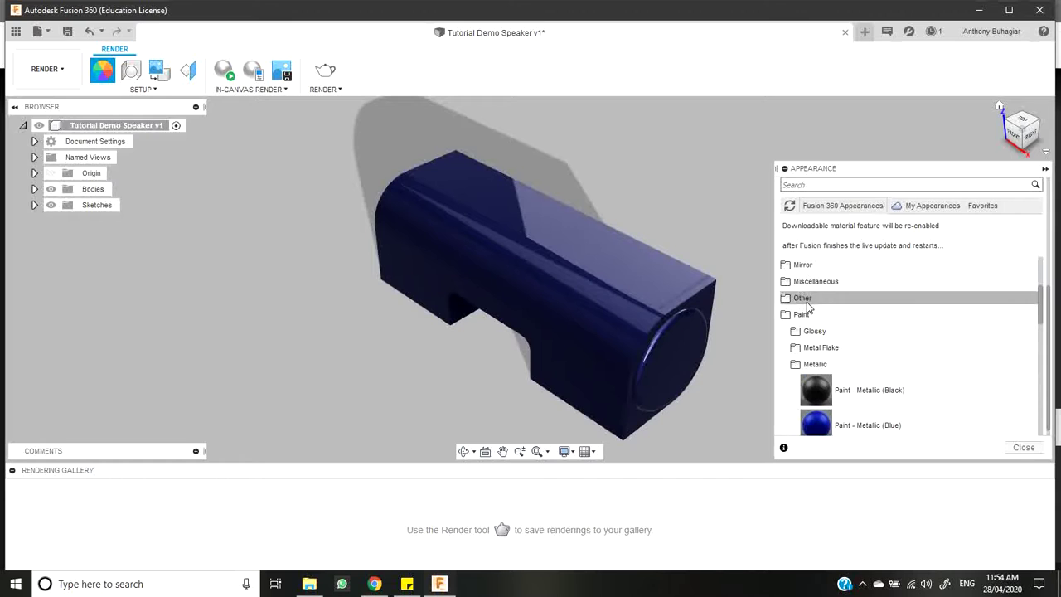
click(803, 298)
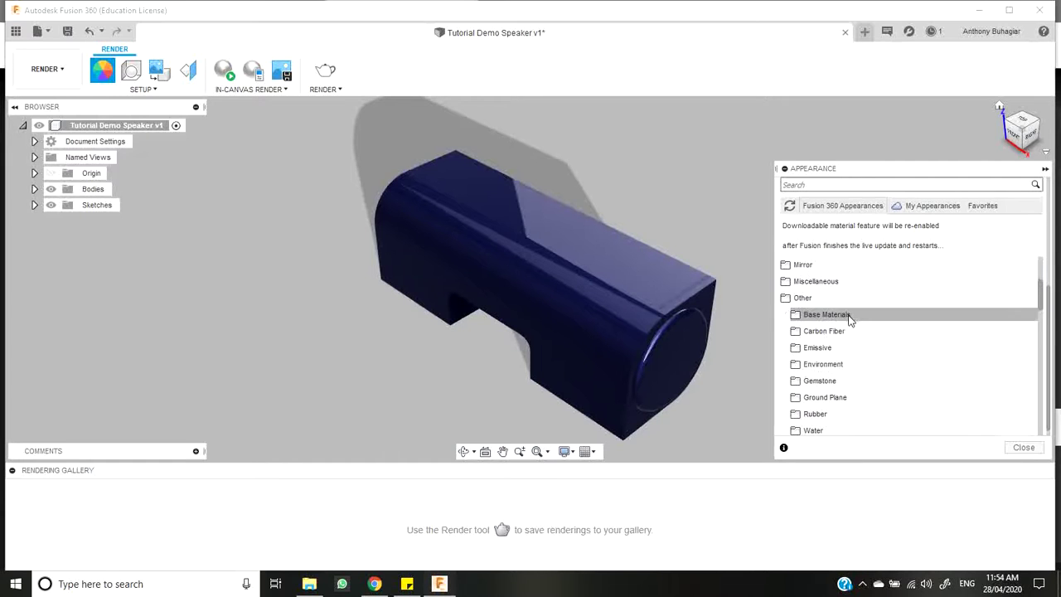
click(872, 336)
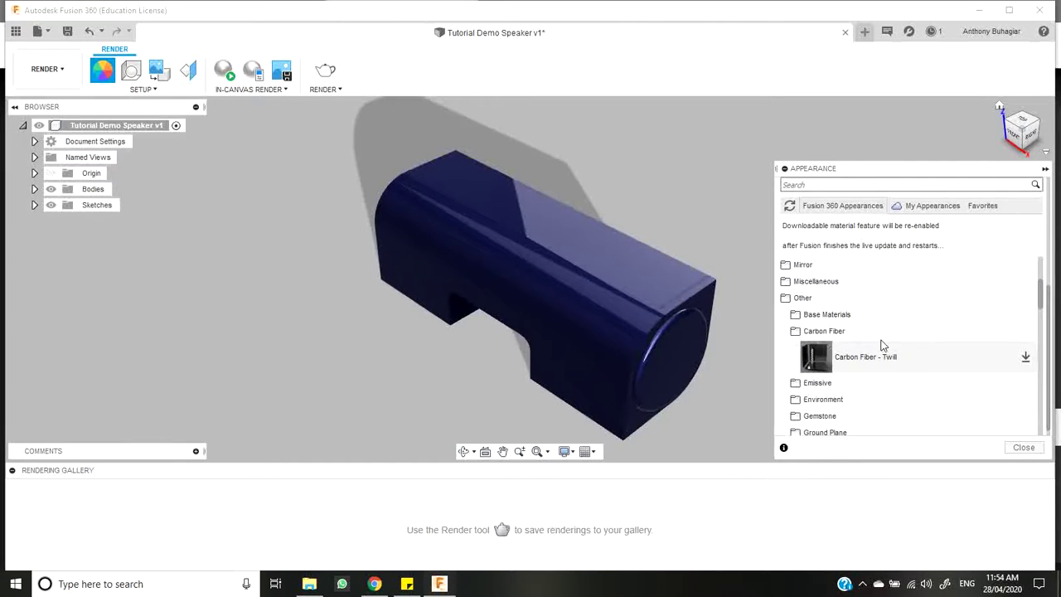
scroll(846, 340, down, 1)
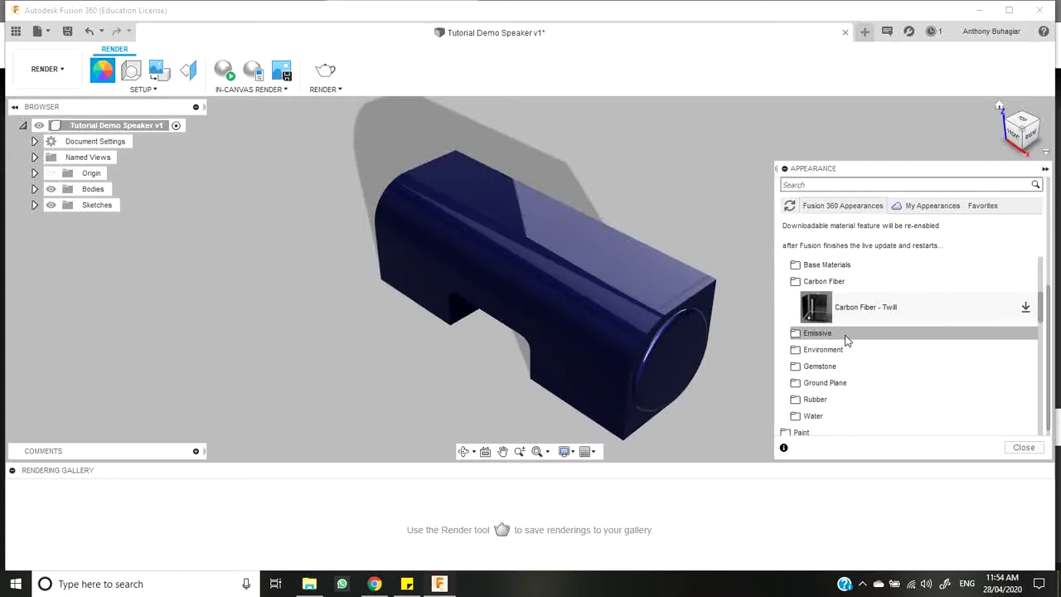
scroll(845, 338, down, 5)
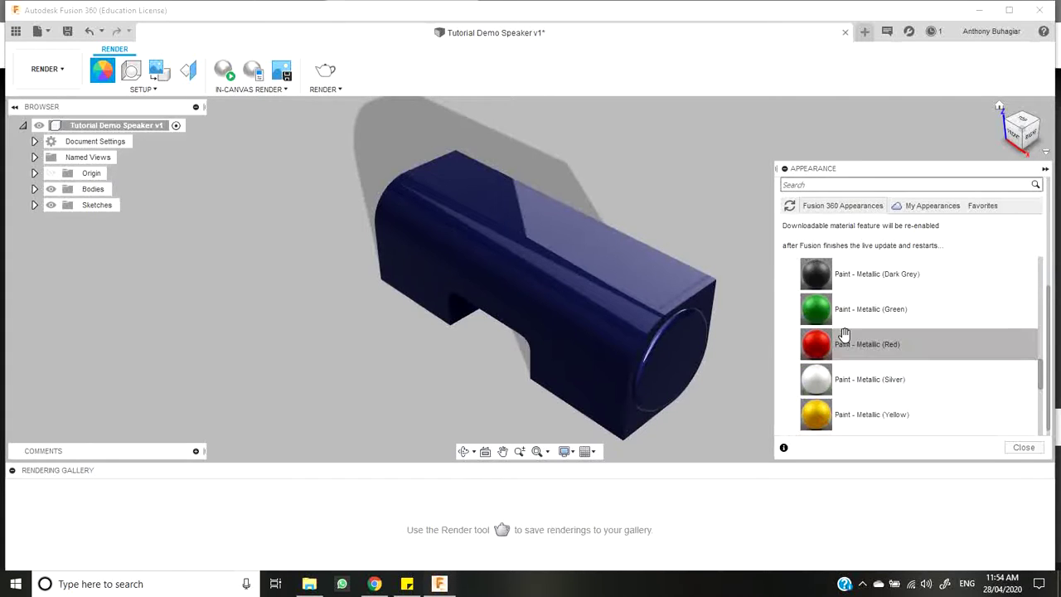
scroll(844, 335, down, 3)
scroll(842, 340, down, 2)
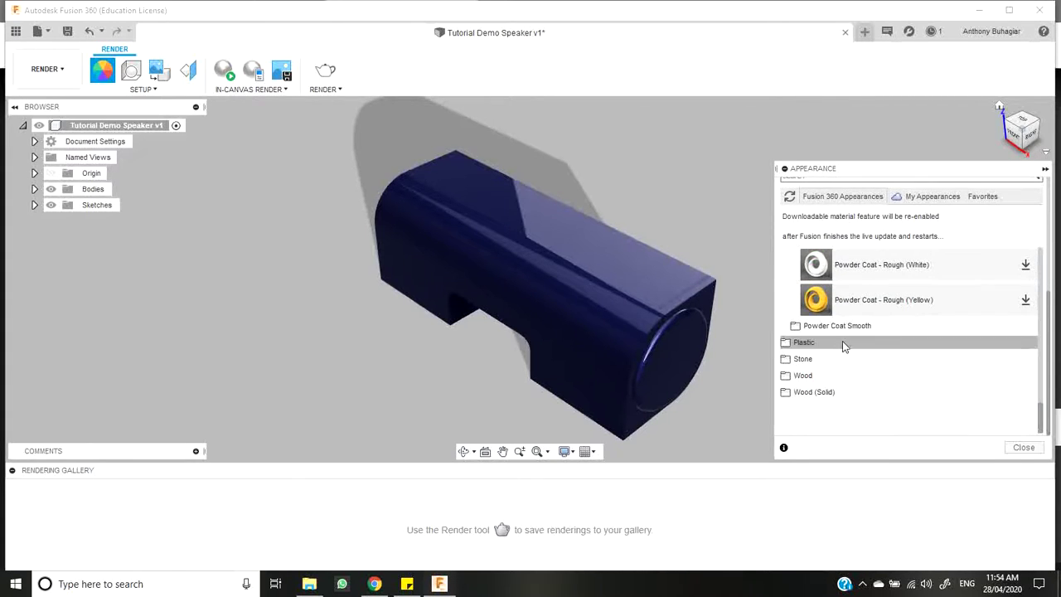
Open the Plastic category and show its Translucent appearances.
click(818, 343)
scroll(826, 374, down, 2)
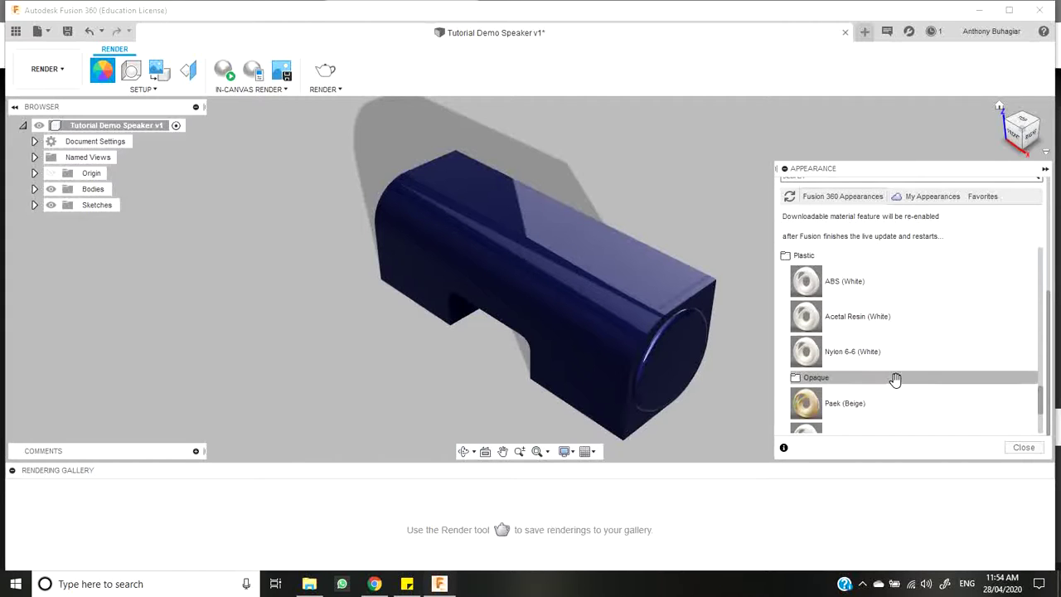
scroll(898, 386, down, 3)
scroll(807, 346, up, 2)
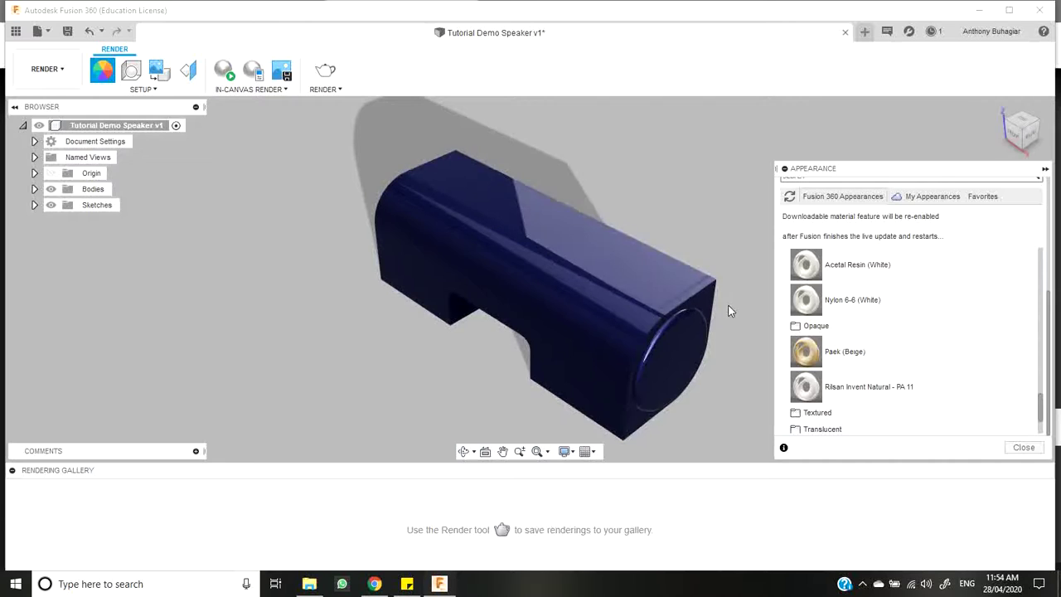
scroll(826, 336, down, 2)
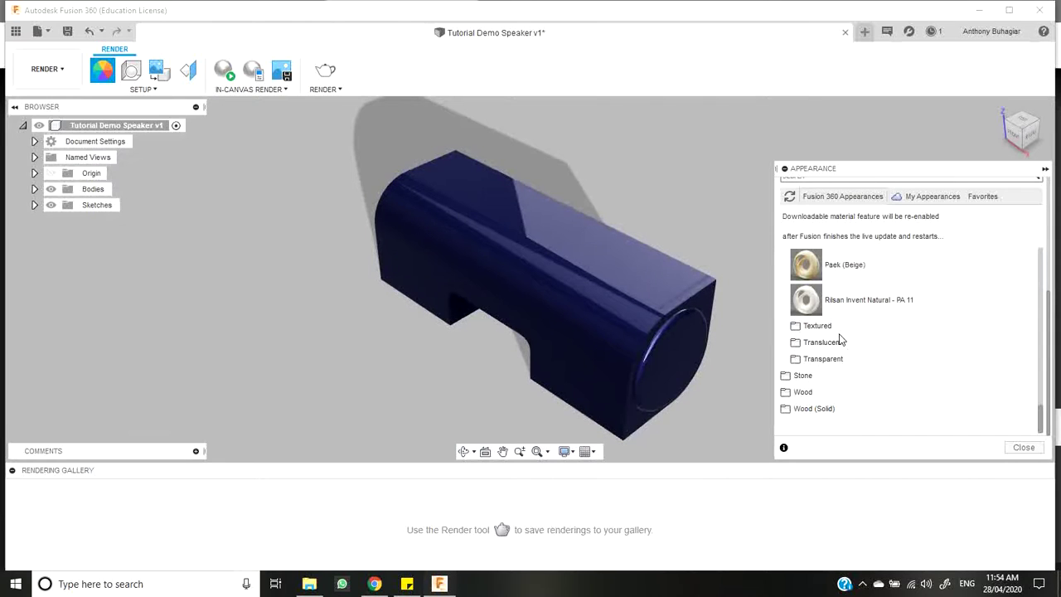
click(796, 326)
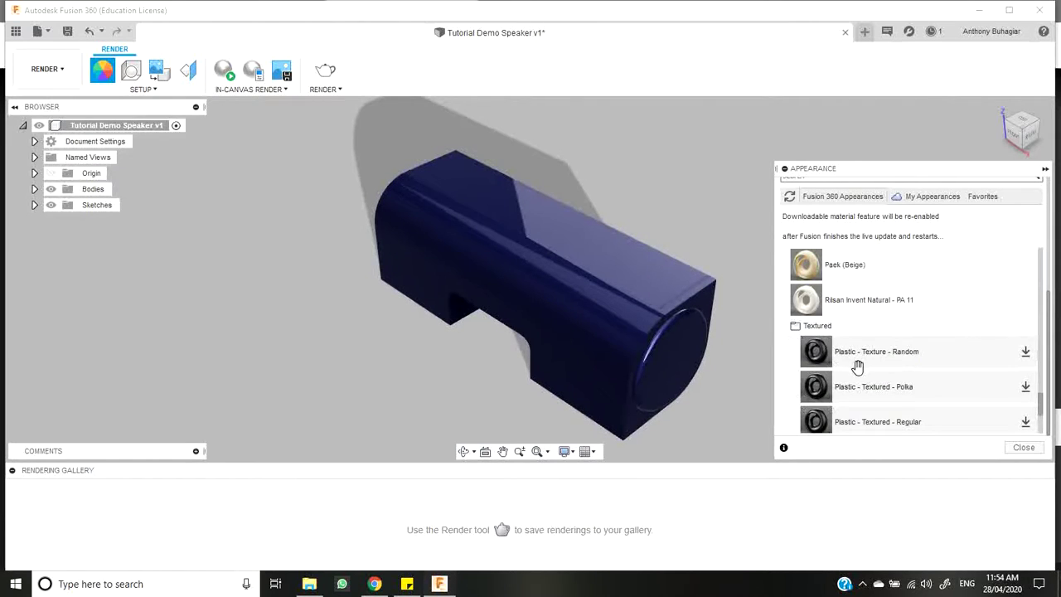
scroll(870, 377, down, 3)
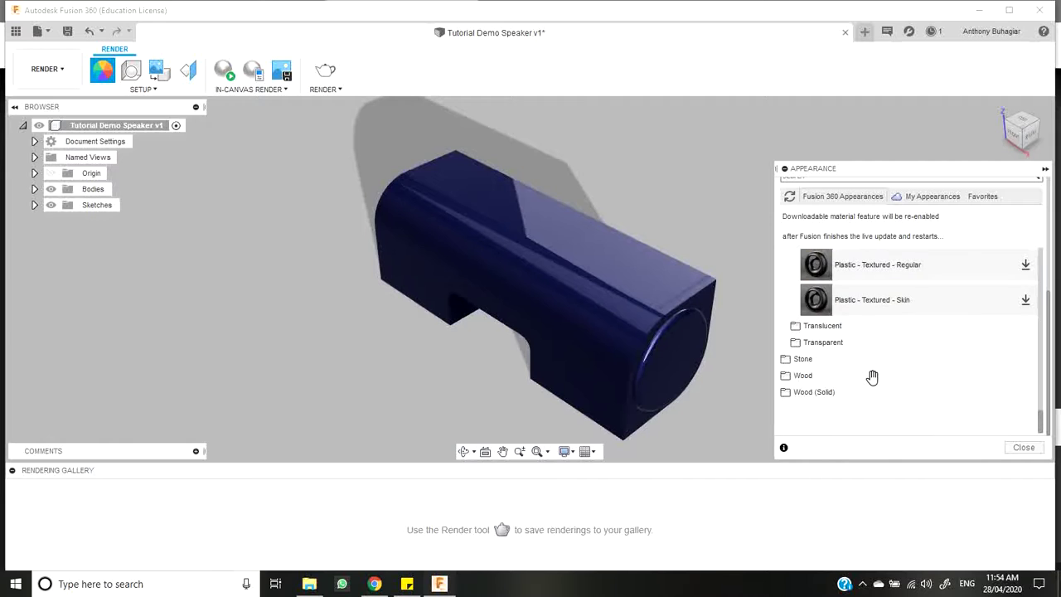
click(794, 328)
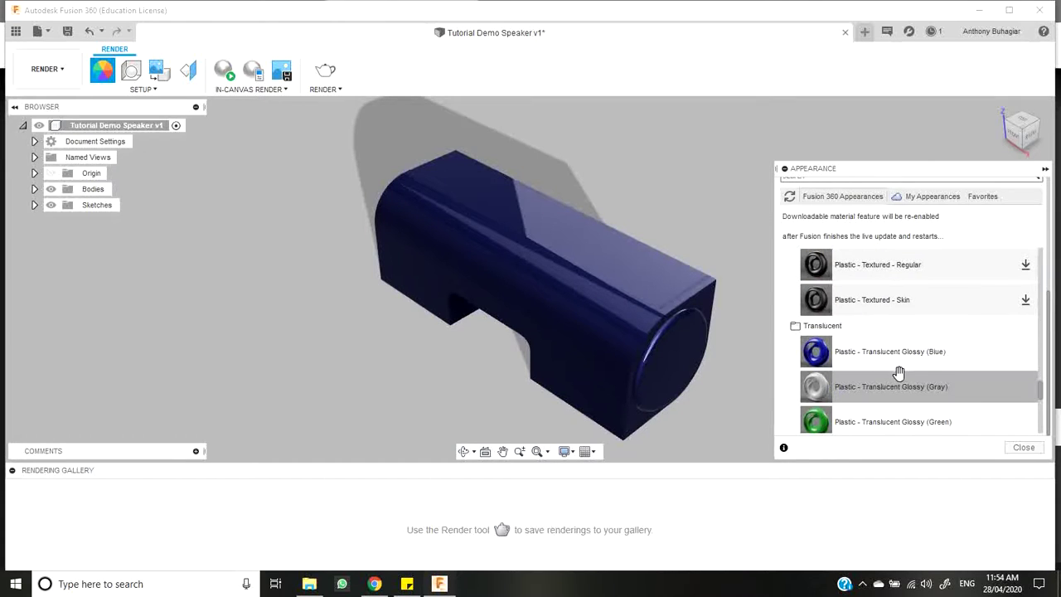
scroll(912, 369, down, 1)
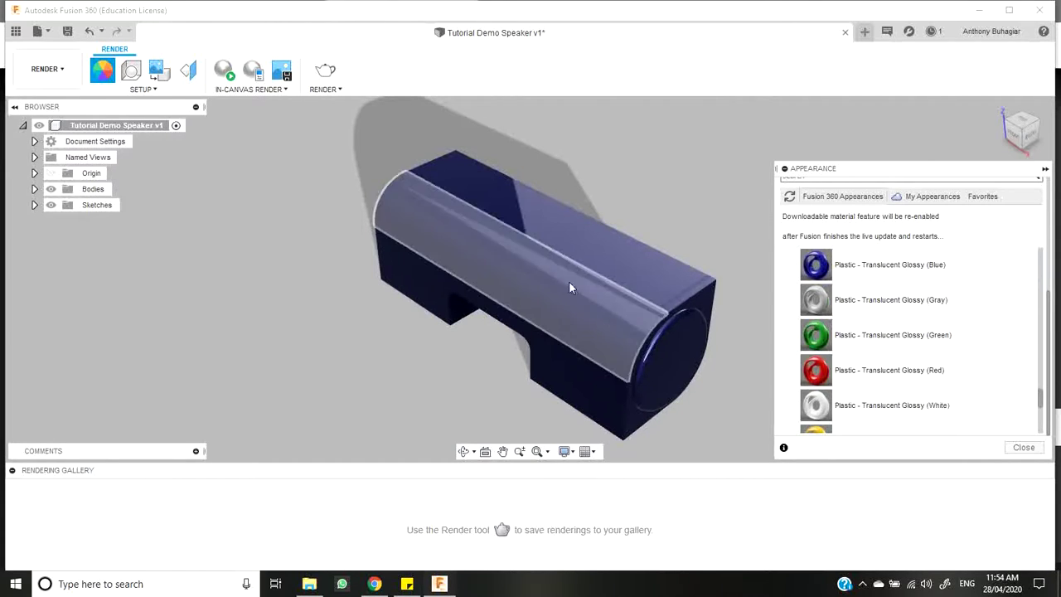
Select the speaker body and apply Plastic - Translucent Glossy (Green) to it.
drag(321, 133, 745, 458)
drag(826, 336, 628, 325)
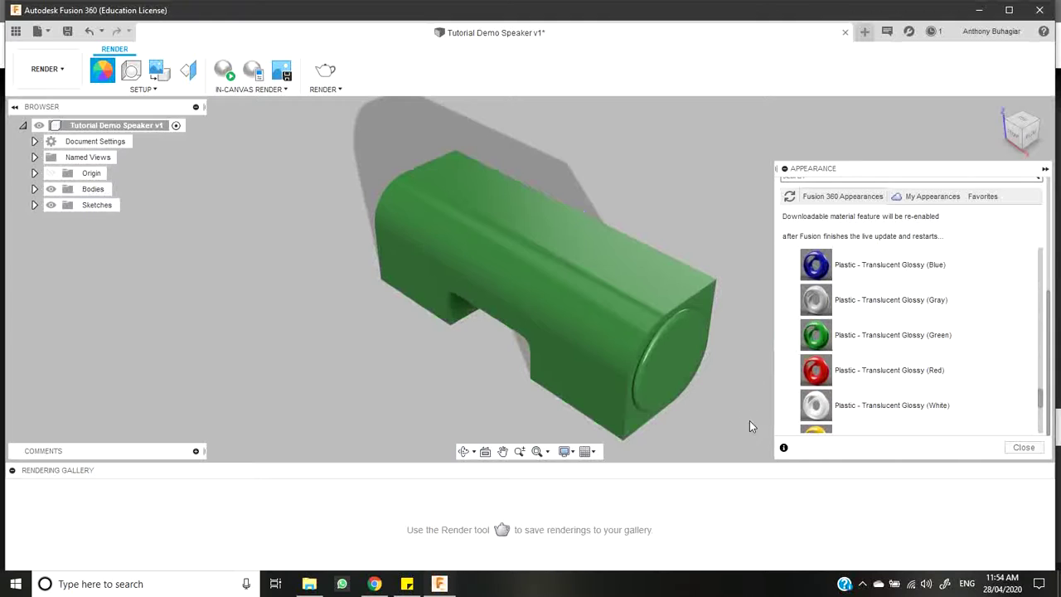
scroll(670, 396, up, 6)
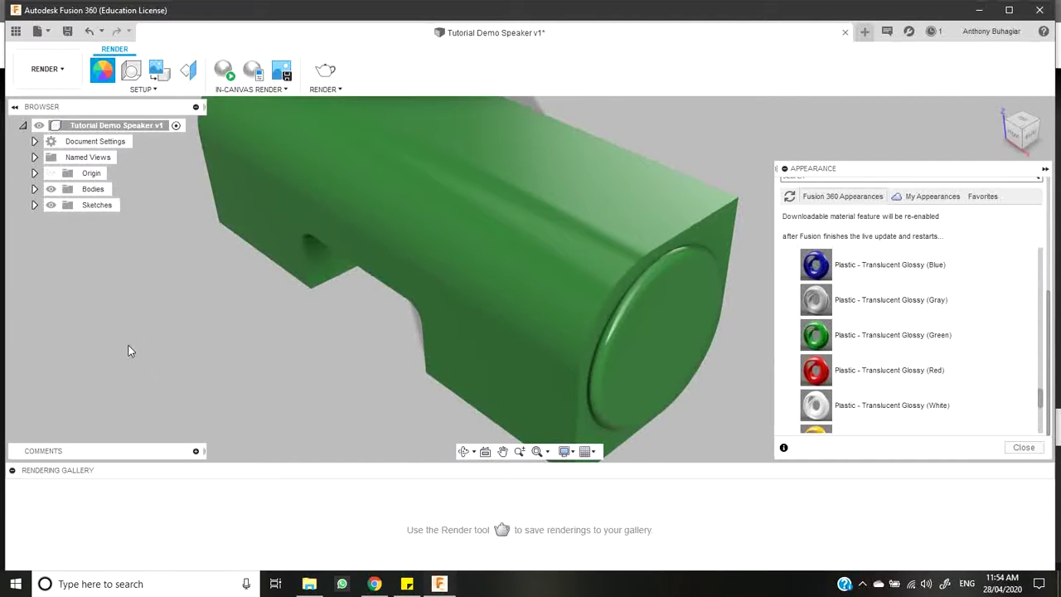
scroll(435, 305, down, 6)
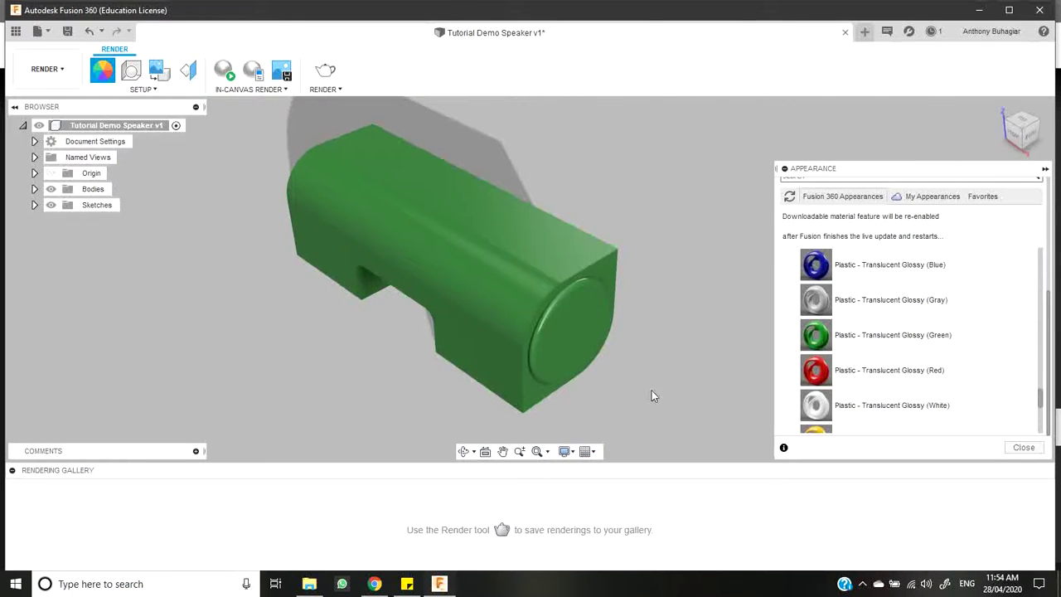
scroll(945, 373, down, 5)
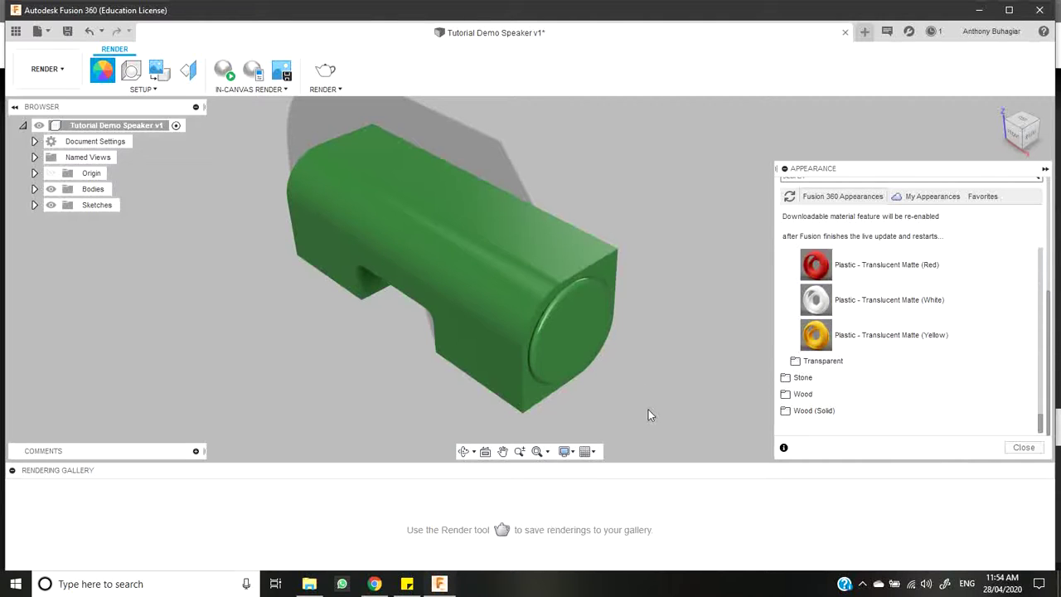
drag(648, 409, 211, 156)
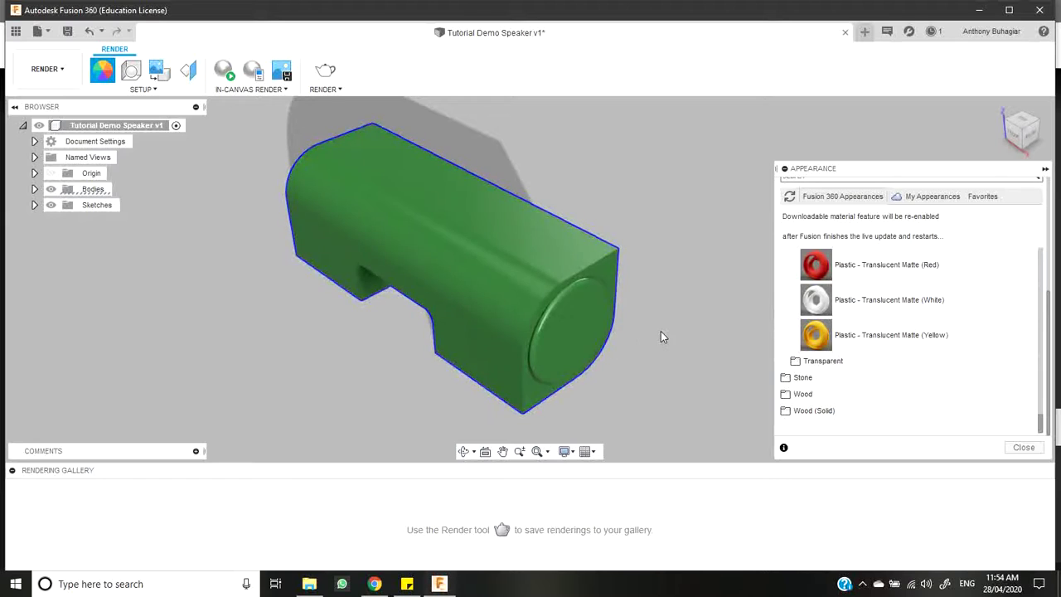
Set the Appearance dialog to apply to Faces and select the circular end face.
click(559, 338)
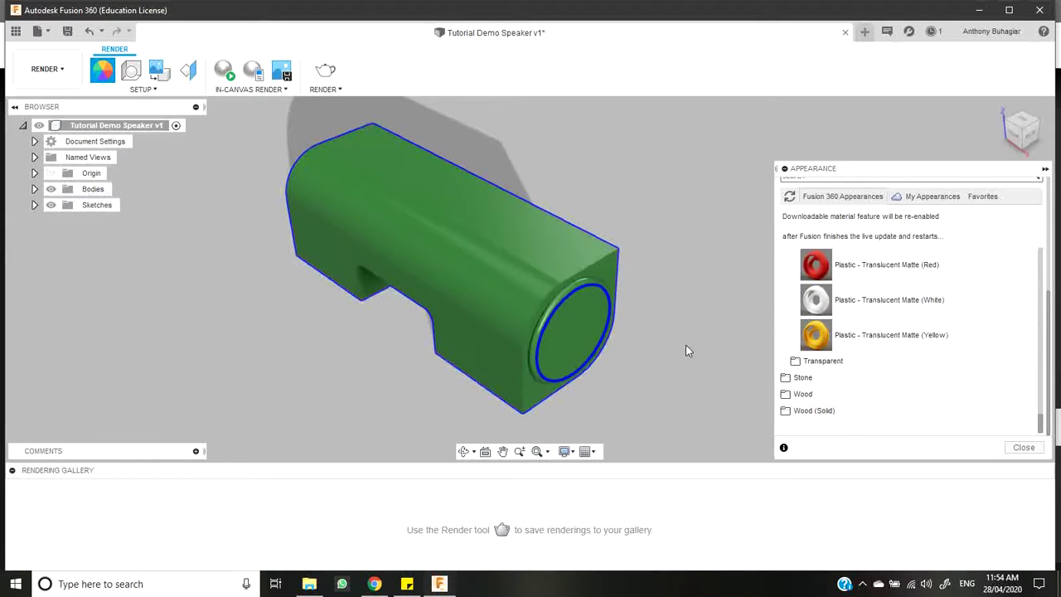
scroll(866, 290, up, 10)
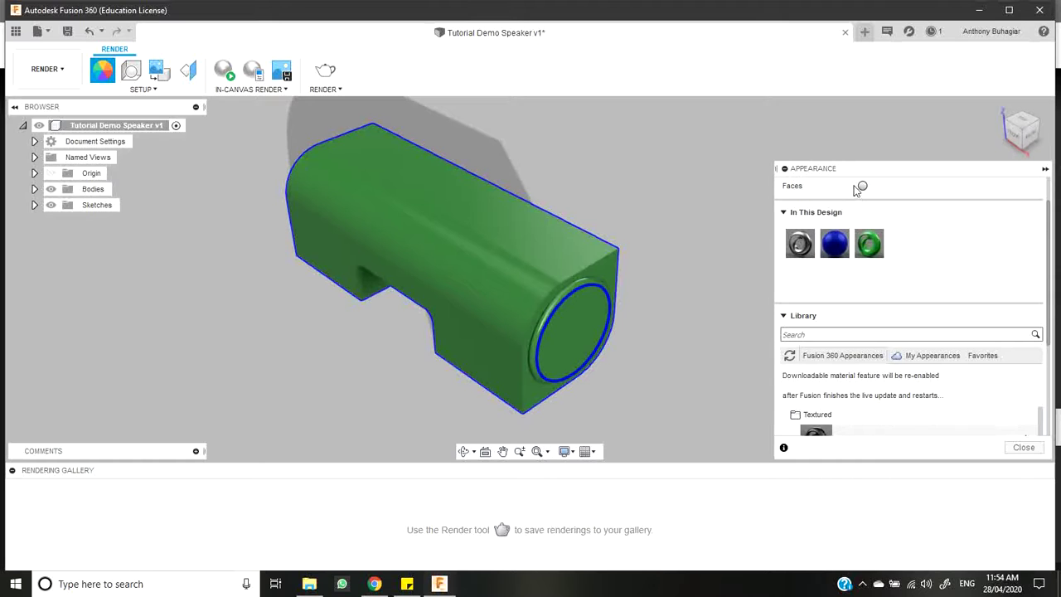
click(861, 186)
click(564, 354)
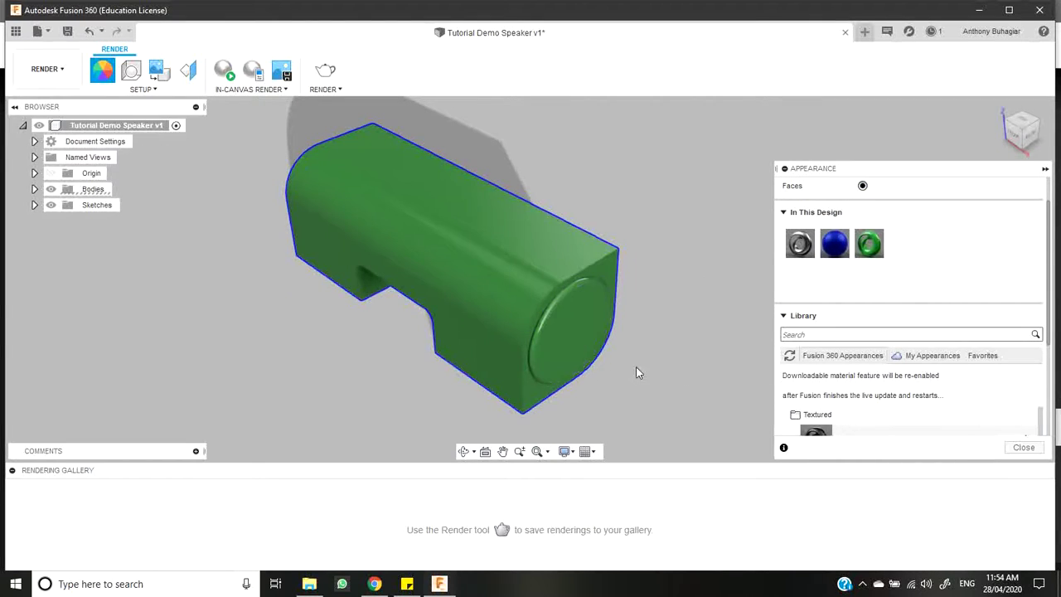
click(577, 335)
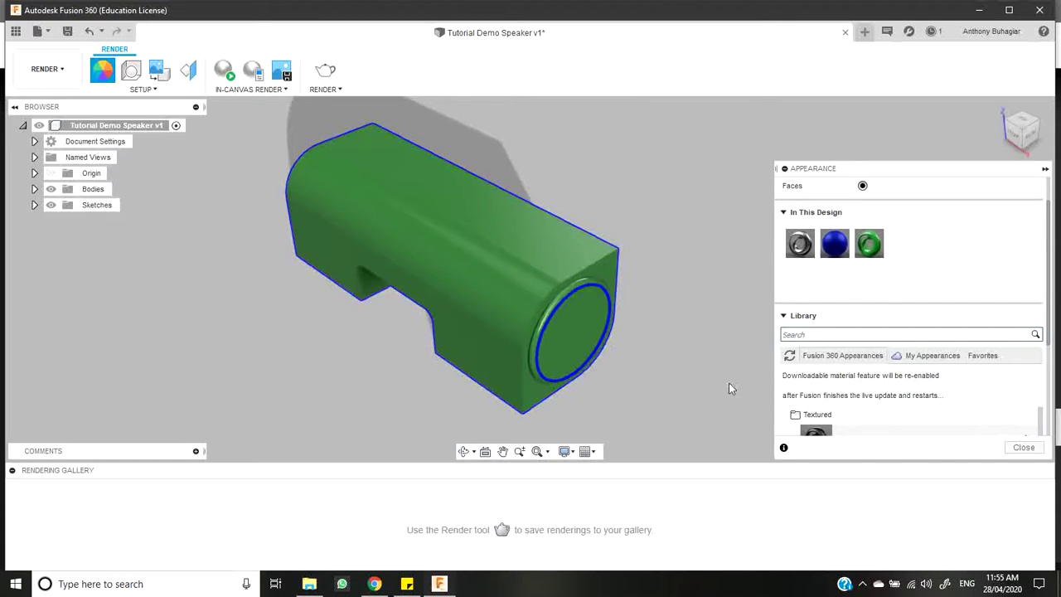
Apply Paint - Metallic (Black) to the body, then close the dialog and undo back to green.
scroll(899, 352, down, 3)
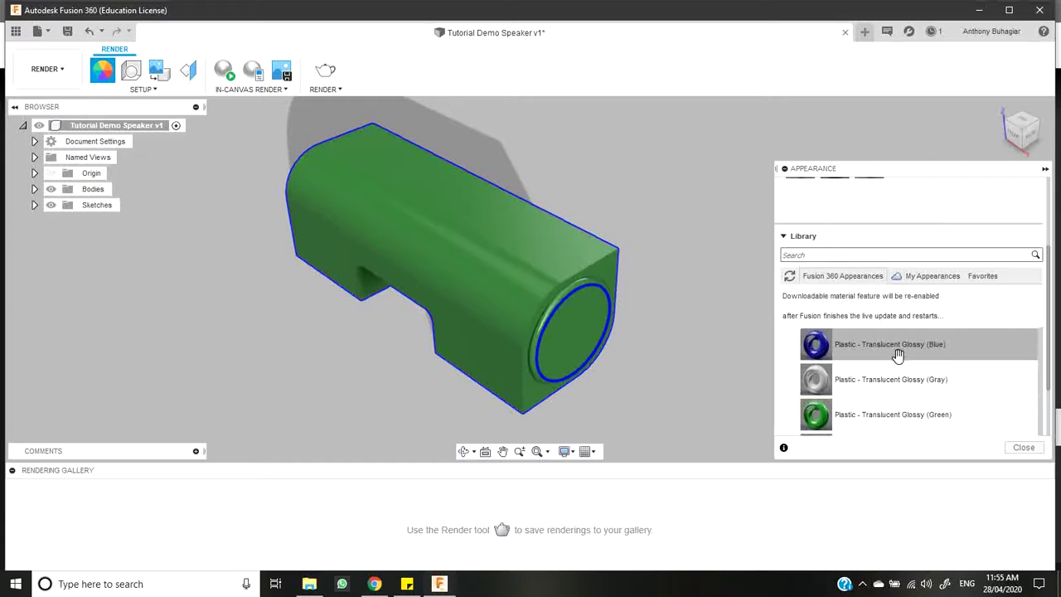
scroll(897, 365, down, 5)
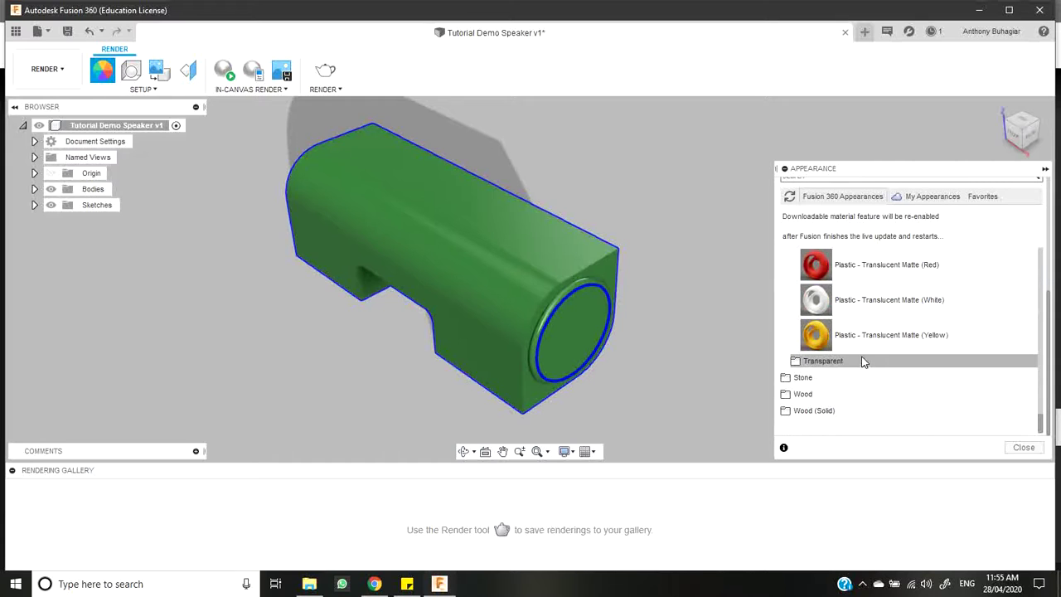
scroll(862, 360, up, 2)
scroll(861, 358, up, 6)
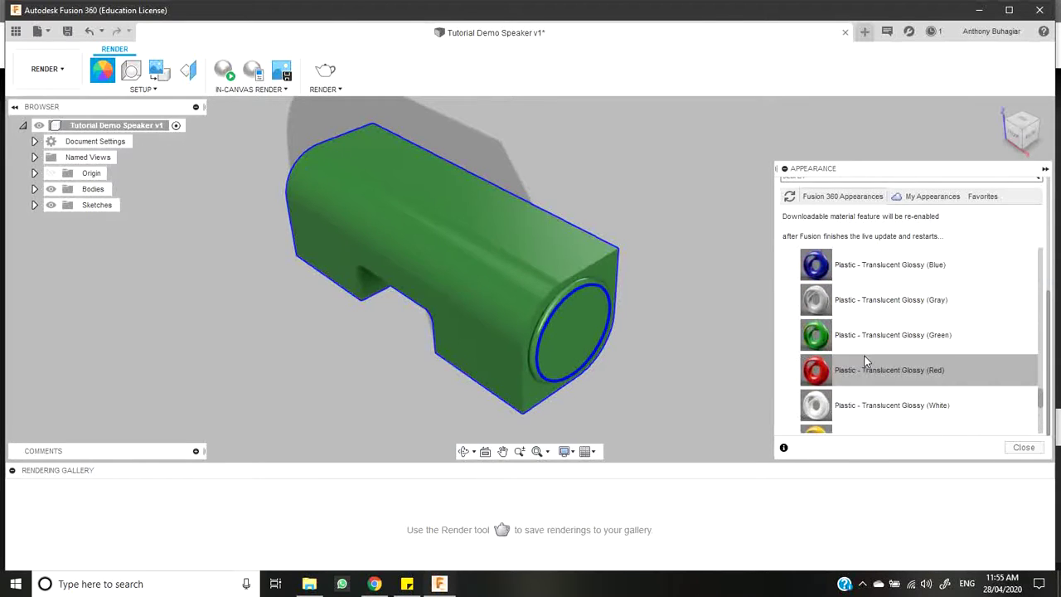
scroll(899, 363, down, 2)
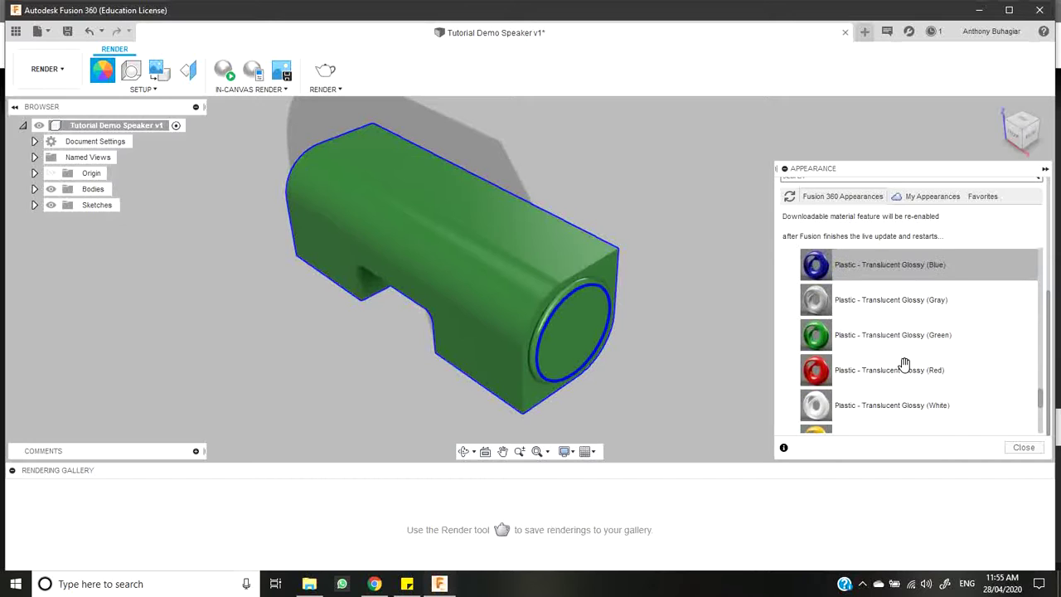
scroll(904, 365, down, 2)
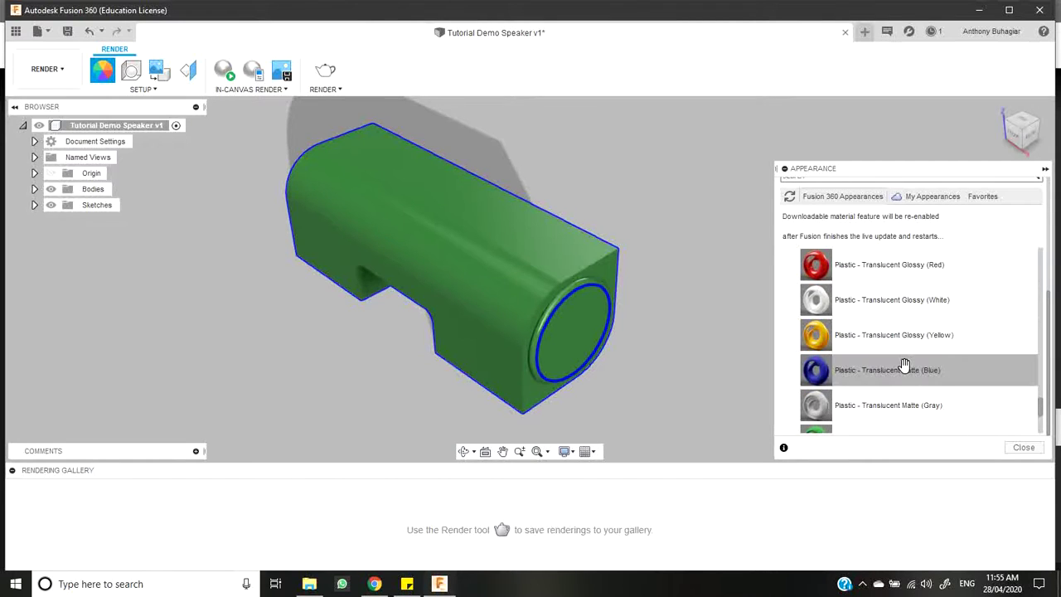
scroll(903, 365, down, 2)
scroll(905, 366, down, 2)
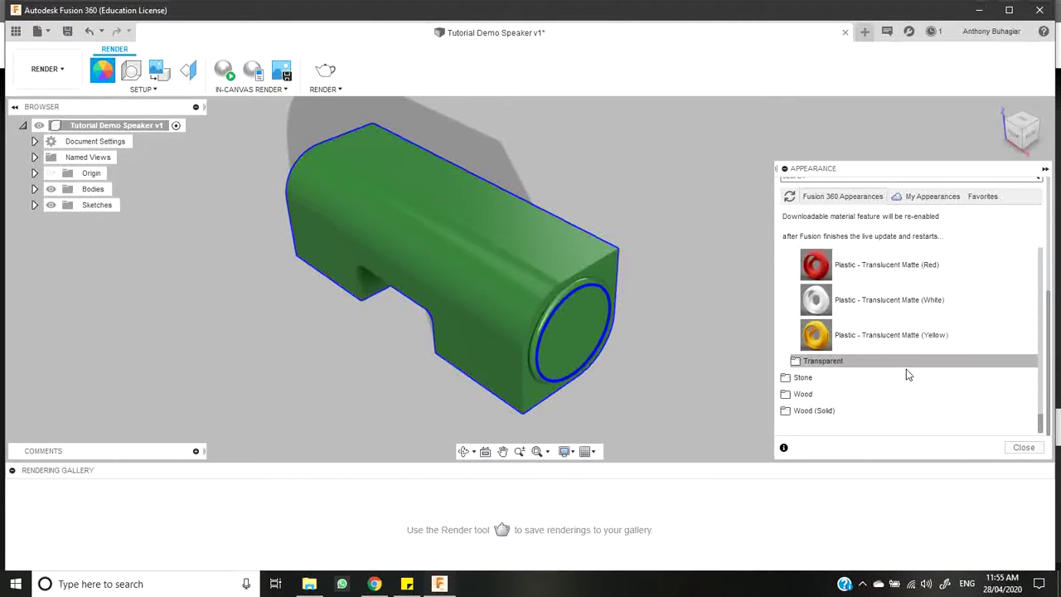
scroll(906, 369, up, 5)
scroll(905, 370, up, 8)
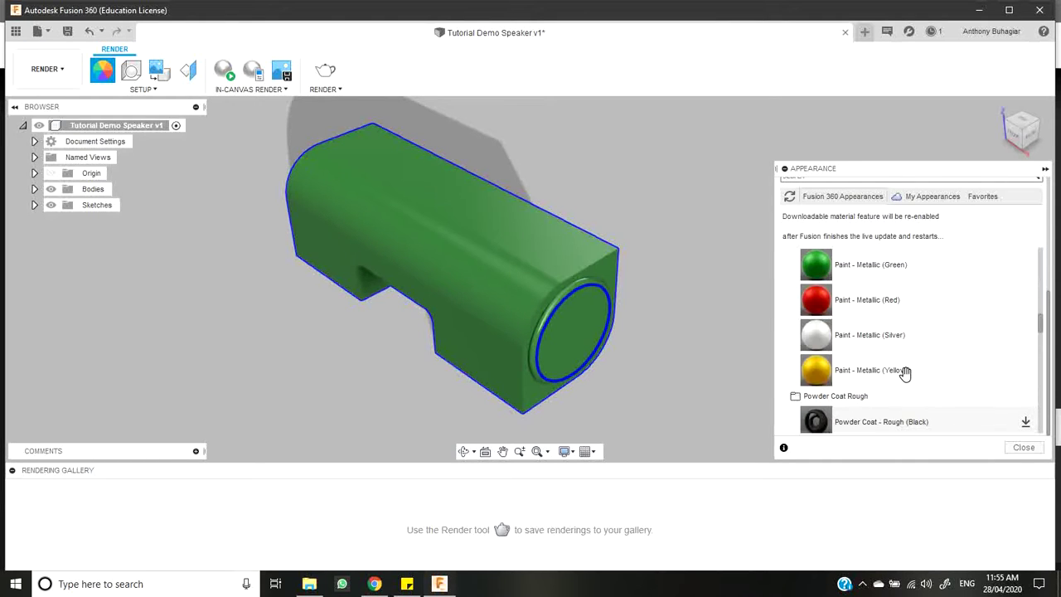
scroll(907, 373, up, 1)
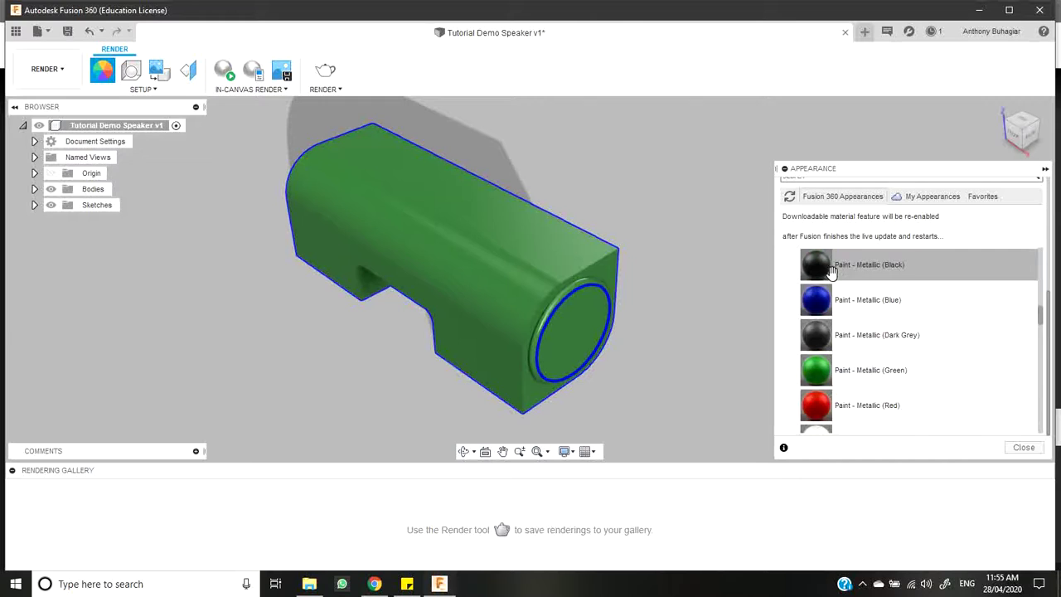
mouse_move(817, 265)
mouse_down()
mouse_move(739, 296)
mouse_move(583, 320)
mouse_up()
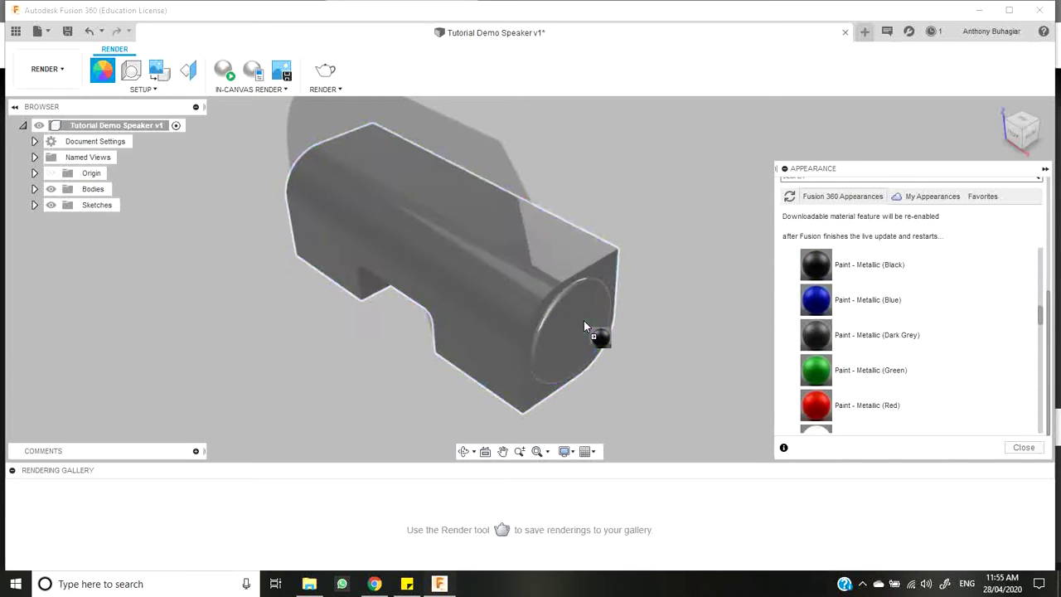
key(Escape)
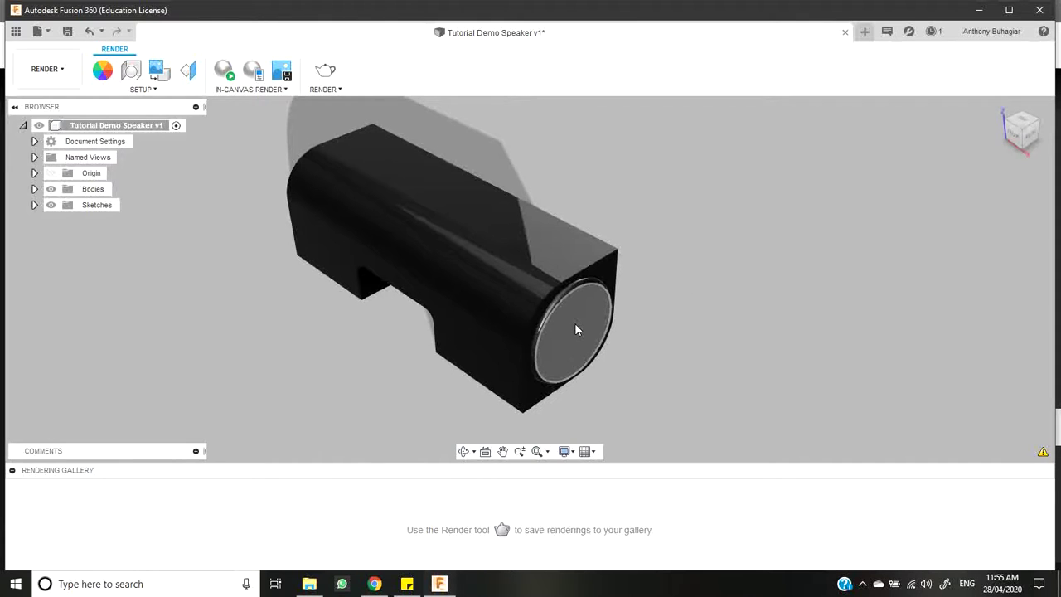
key(ctrl+z)
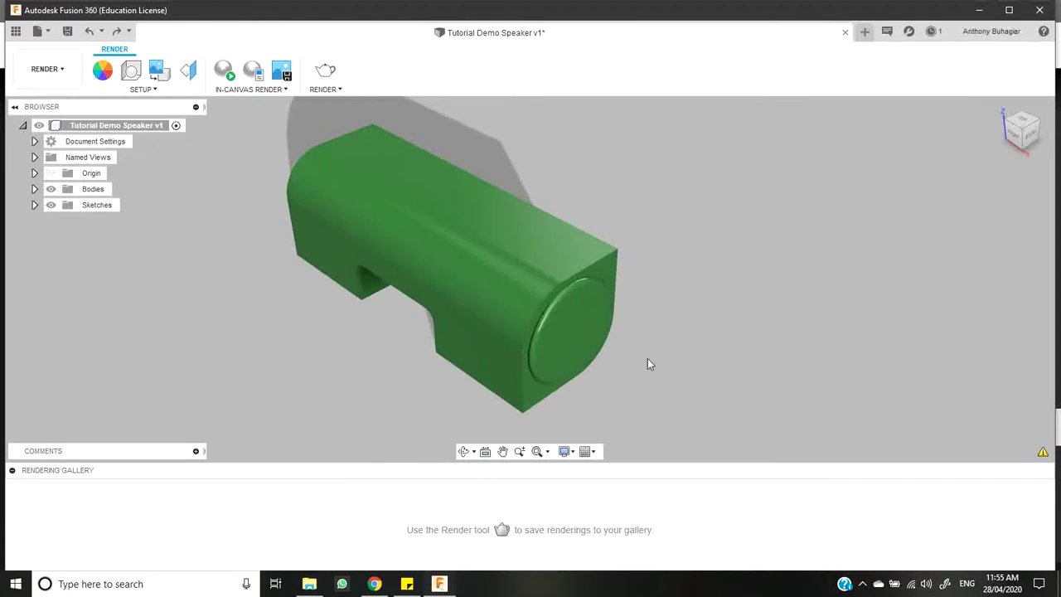
Paint the circular end face with Paint - Metallic (Black).
click(549, 341)
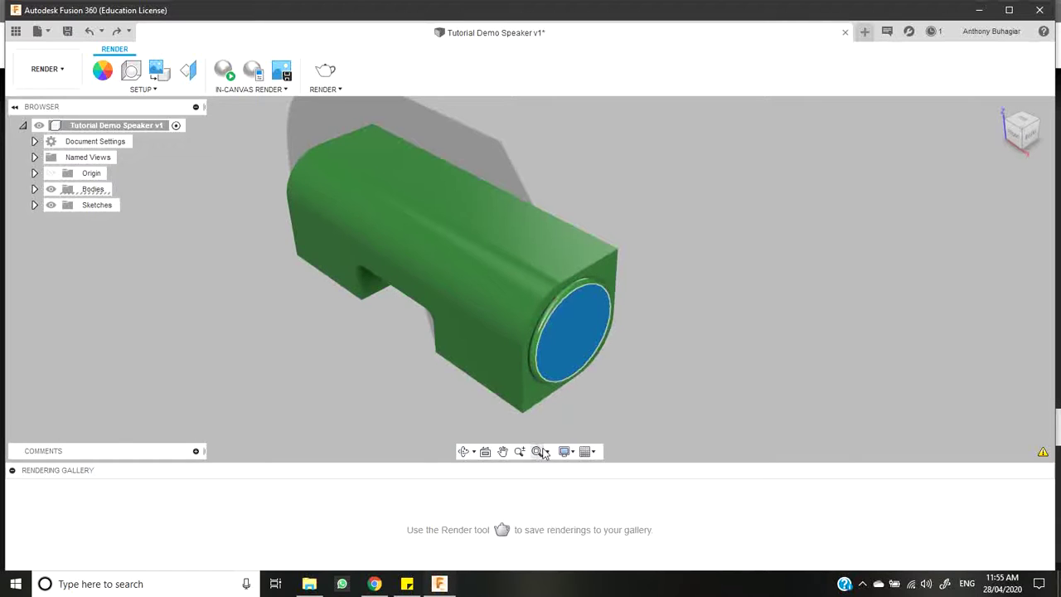
right_click(579, 345)
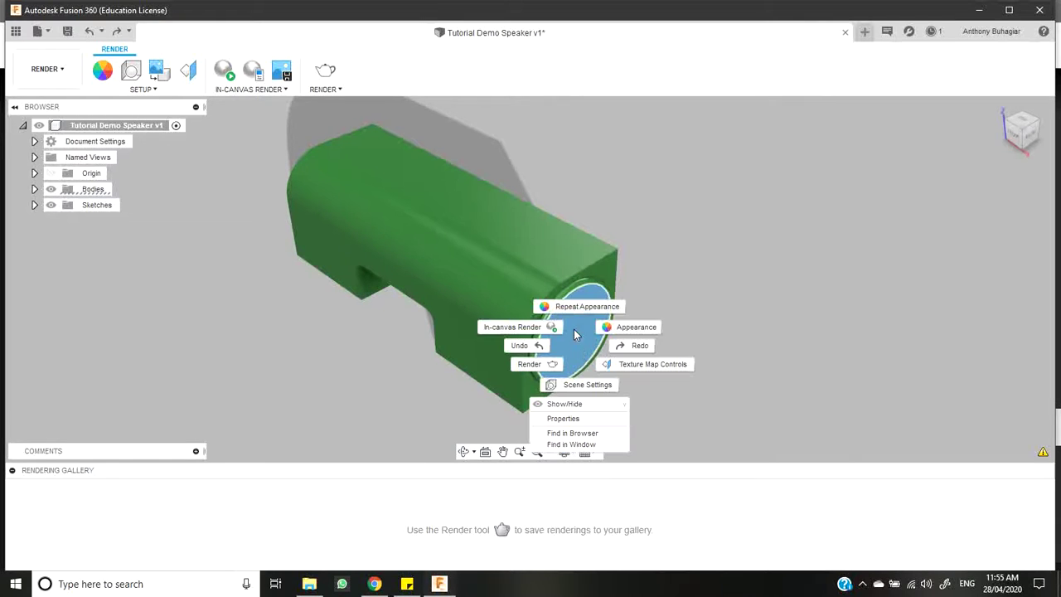
click(617, 324)
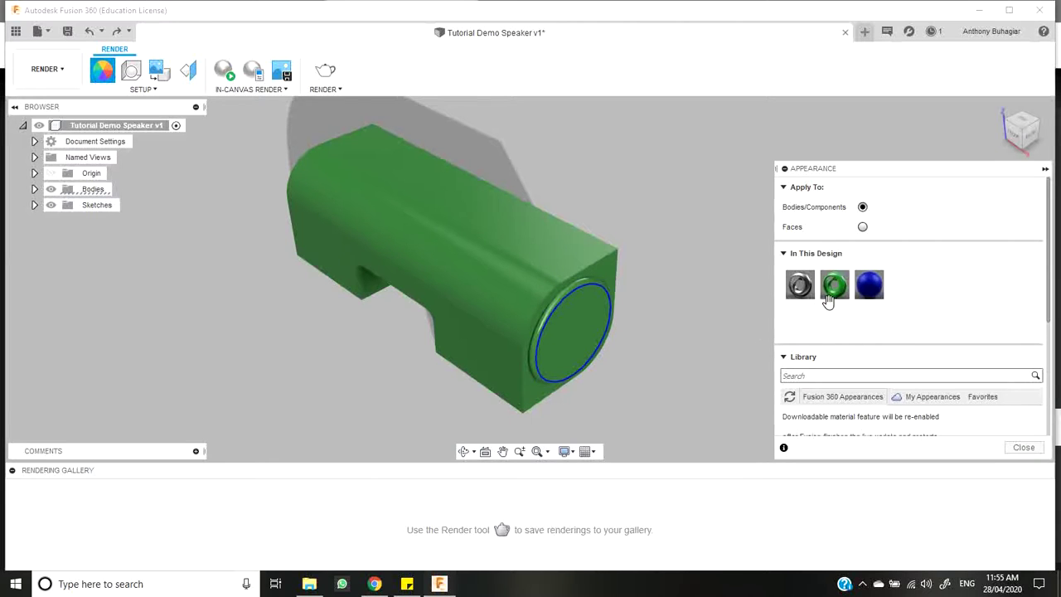
scroll(866, 371, down, 3)
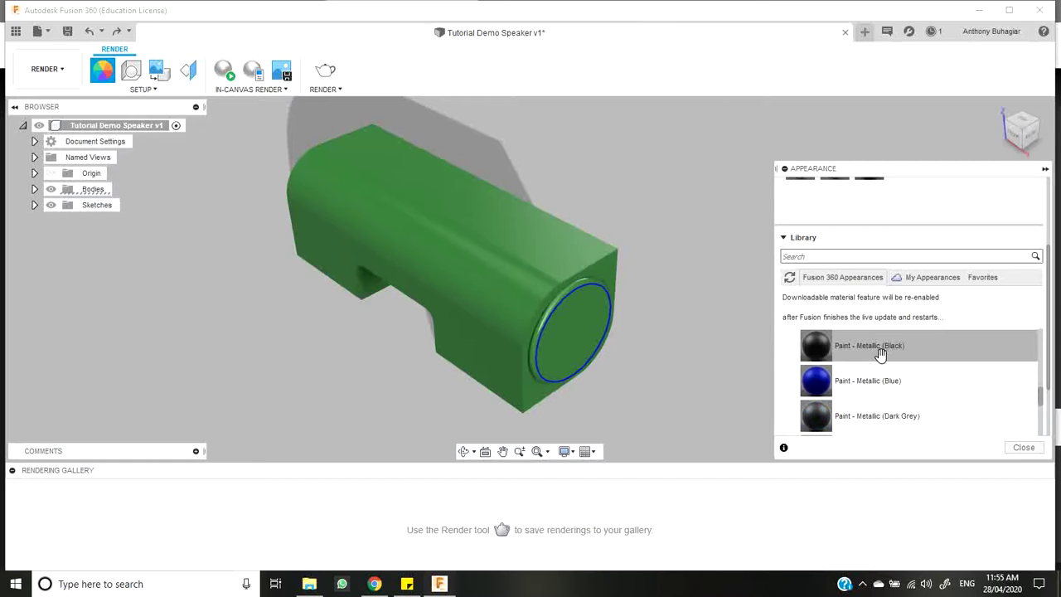
mouse_move(876, 354)
mouse_down()
mouse_move(639, 379)
mouse_move(574, 336)
mouse_up()
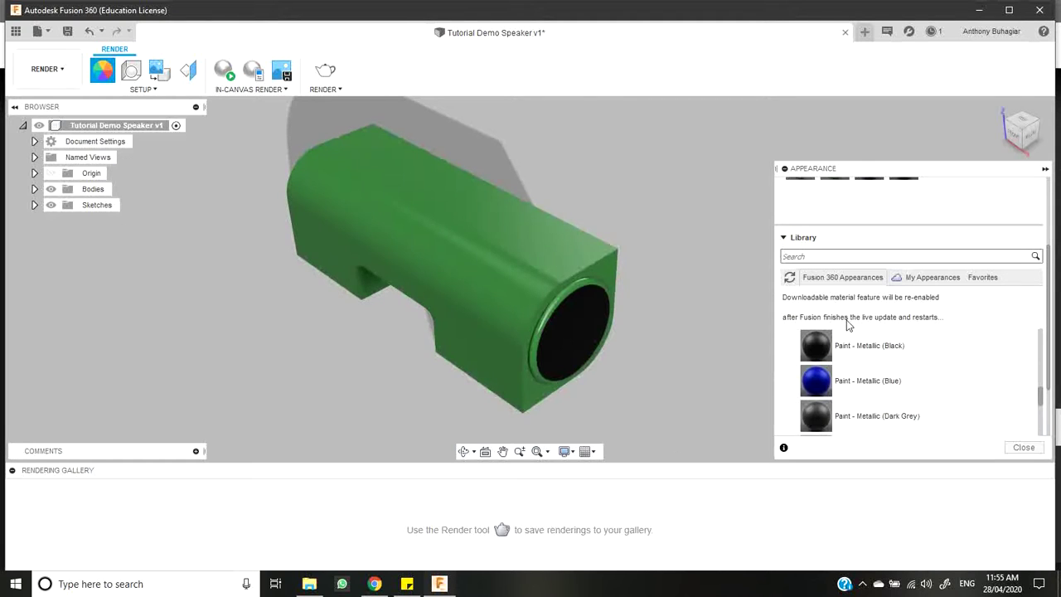
Apply Paint - Metallic (Dark Grey) to the body, choosing Keep for face finishes.
click(559, 308)
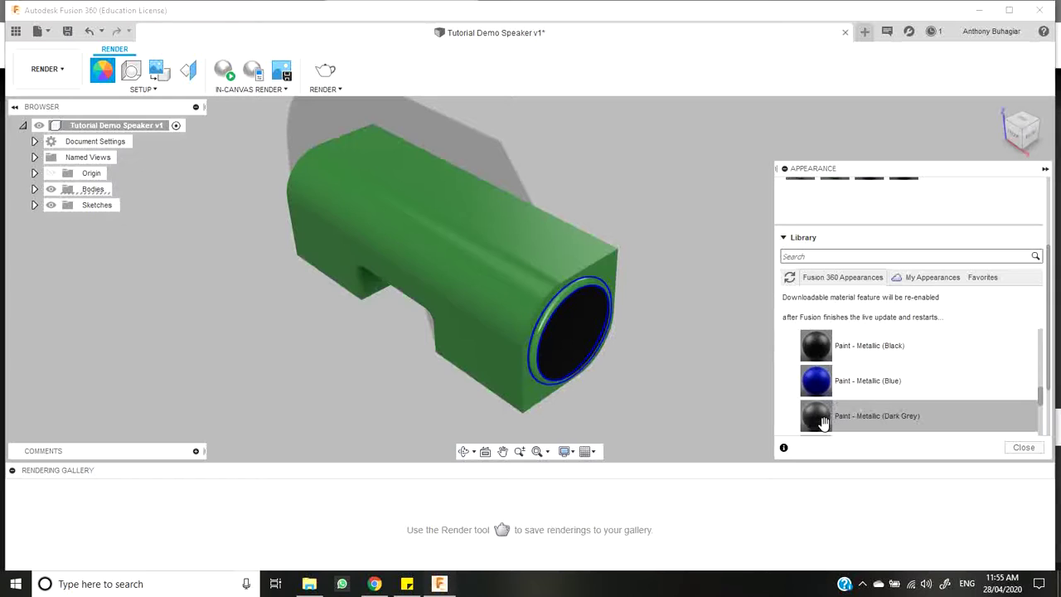
drag(823, 418, 562, 299)
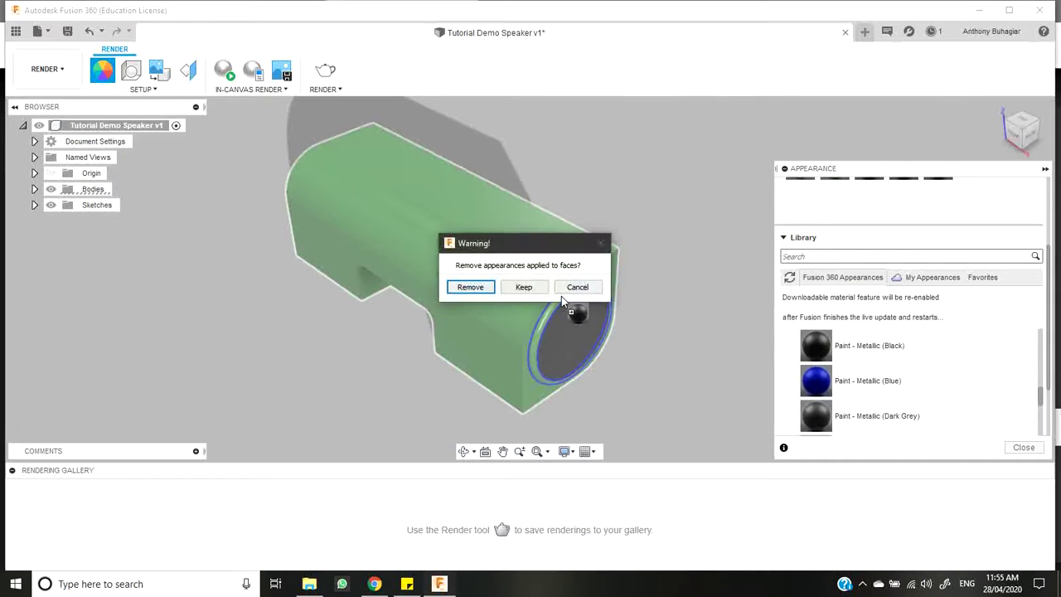
click(523, 287)
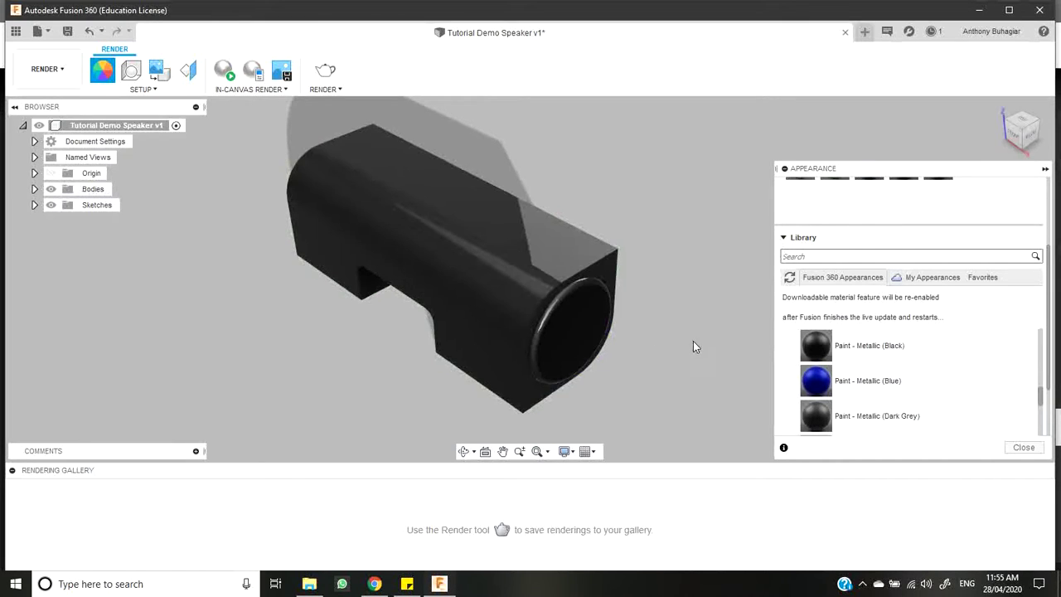
Undo the dark grey finish, select the ring around the speaker hole, and open Appearance.
key(Escape)
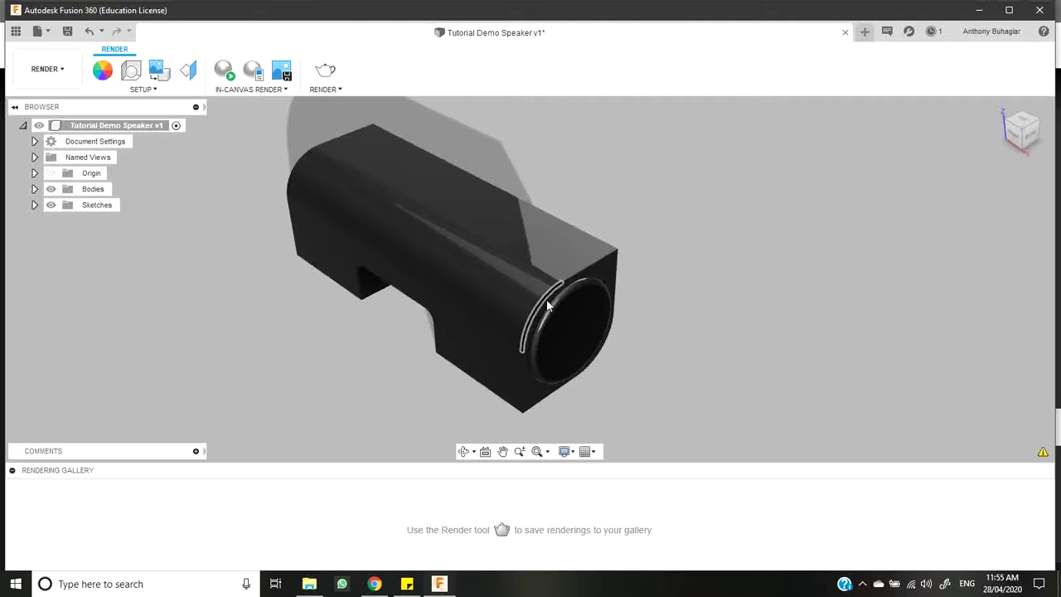
key(ctrl+z)
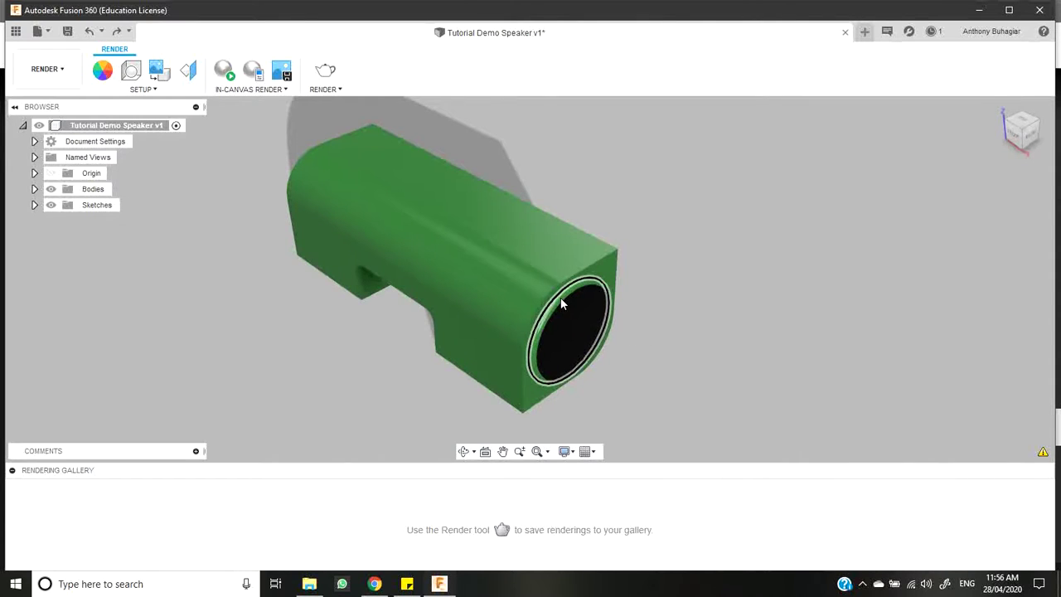
click(562, 303)
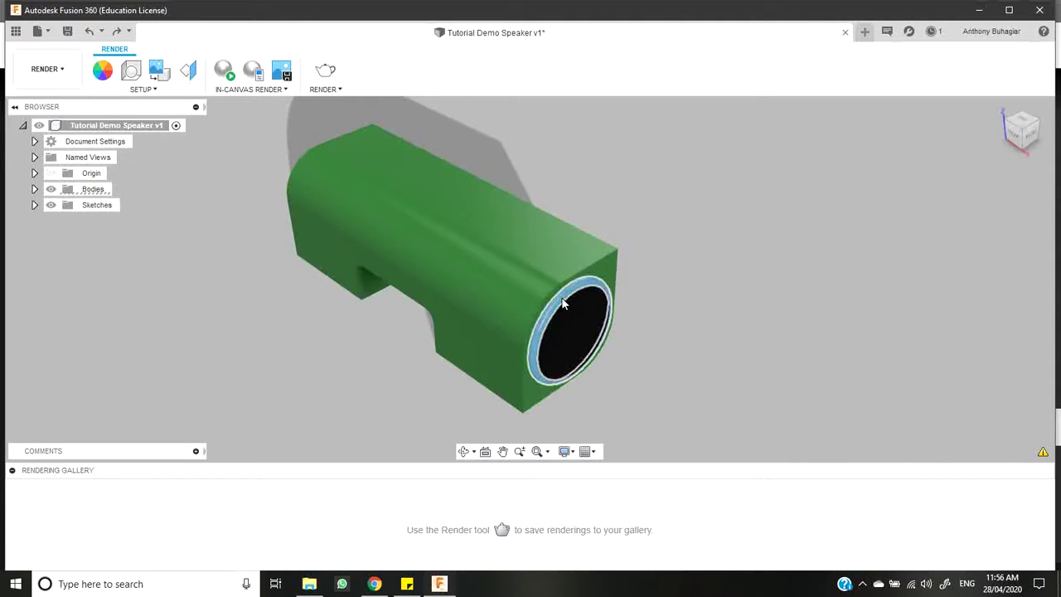
right_click(562, 304)
click(620, 296)
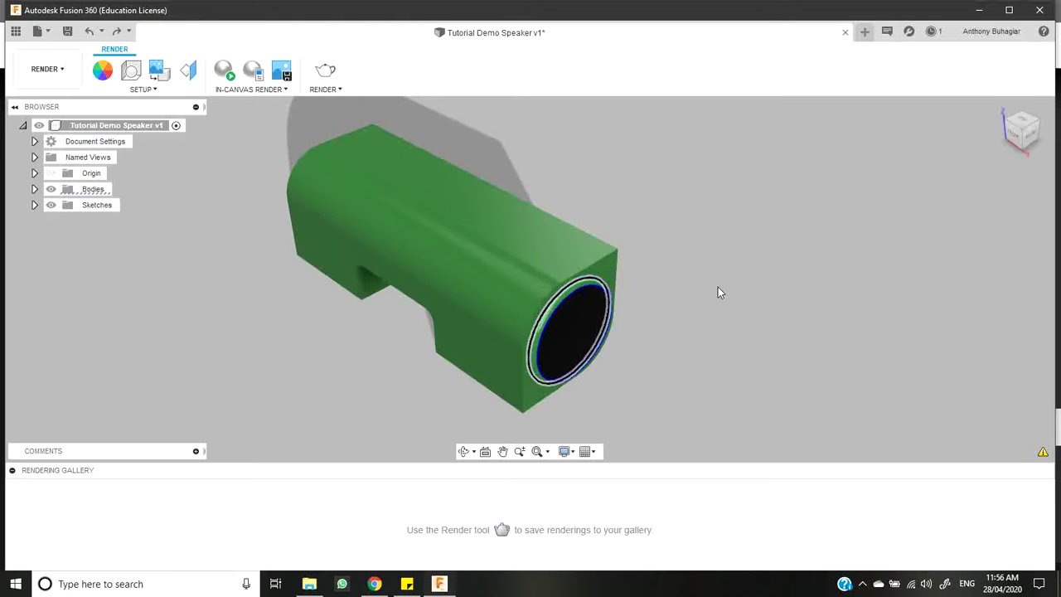
key(a)
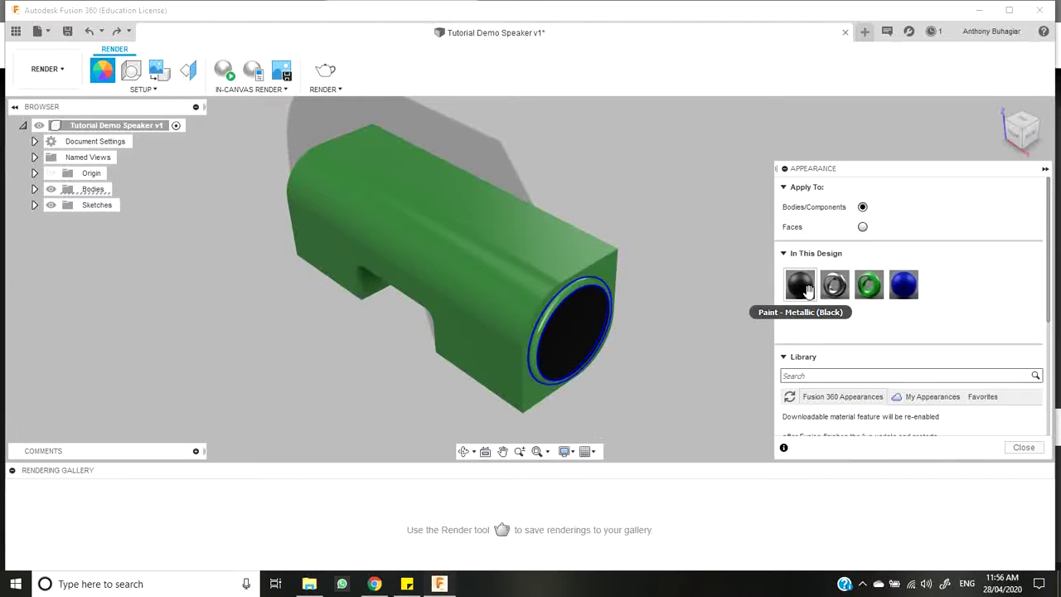
scroll(842, 335, down, 2)
scroll(895, 383, down, 2)
drag(895, 384, 563, 292)
scroll(854, 426, down, 2)
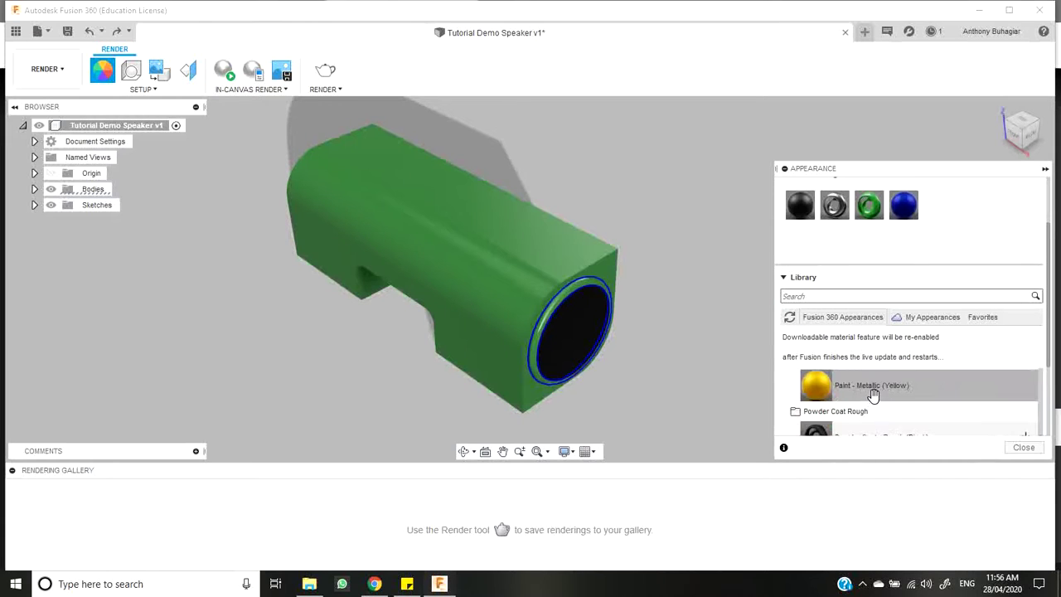
scroll(874, 395, up, 3)
scroll(878, 396, down, 1)
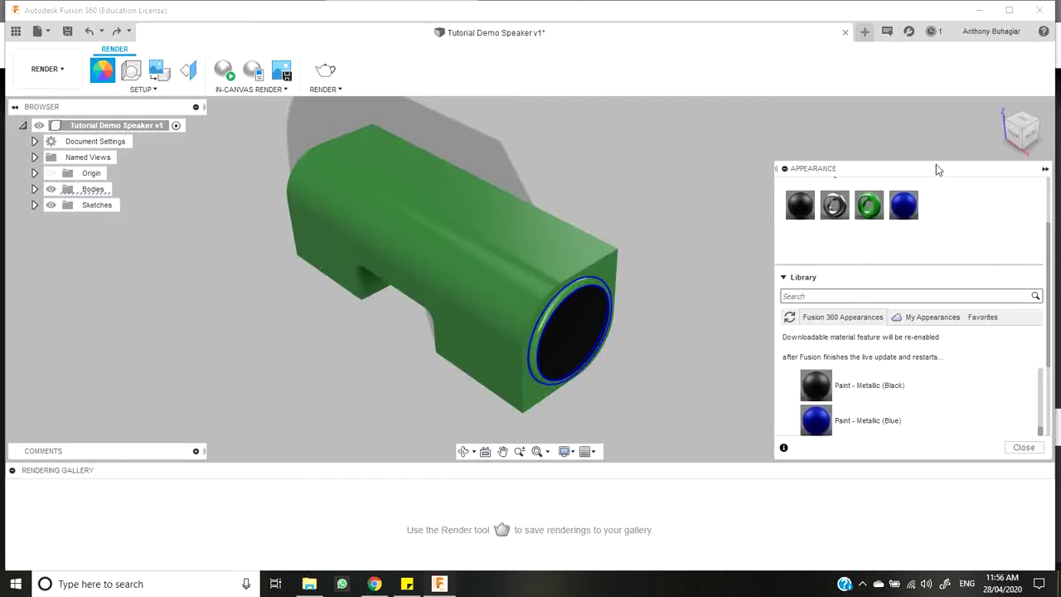
drag(937, 169, 918, 84)
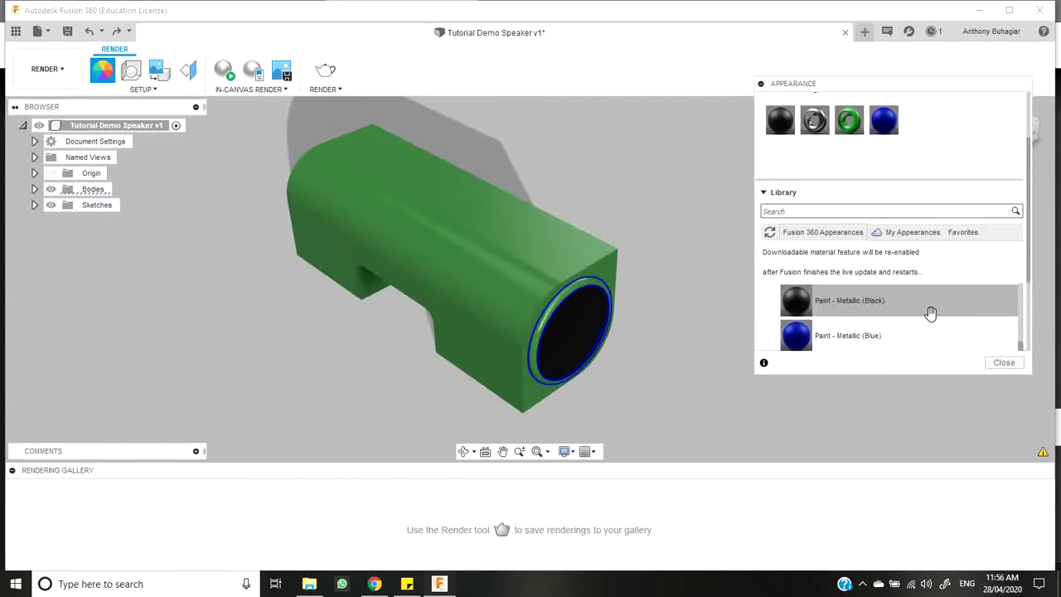
Apply Plastic - Translucent Glossy (Gray) to the ring around the speaker hole.
scroll(931, 315, down, 4)
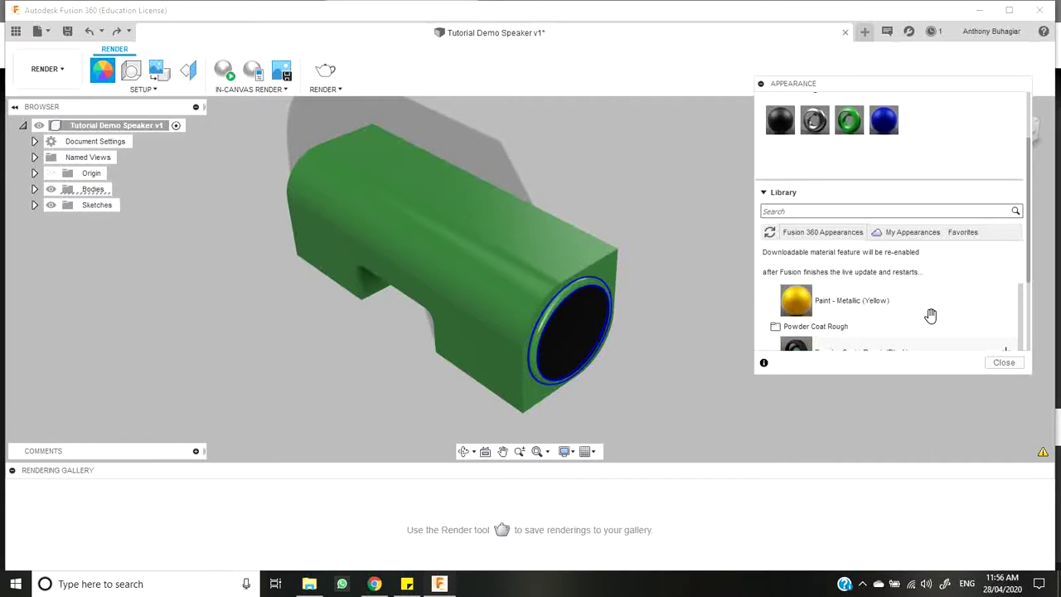
scroll(930, 315, down, 4)
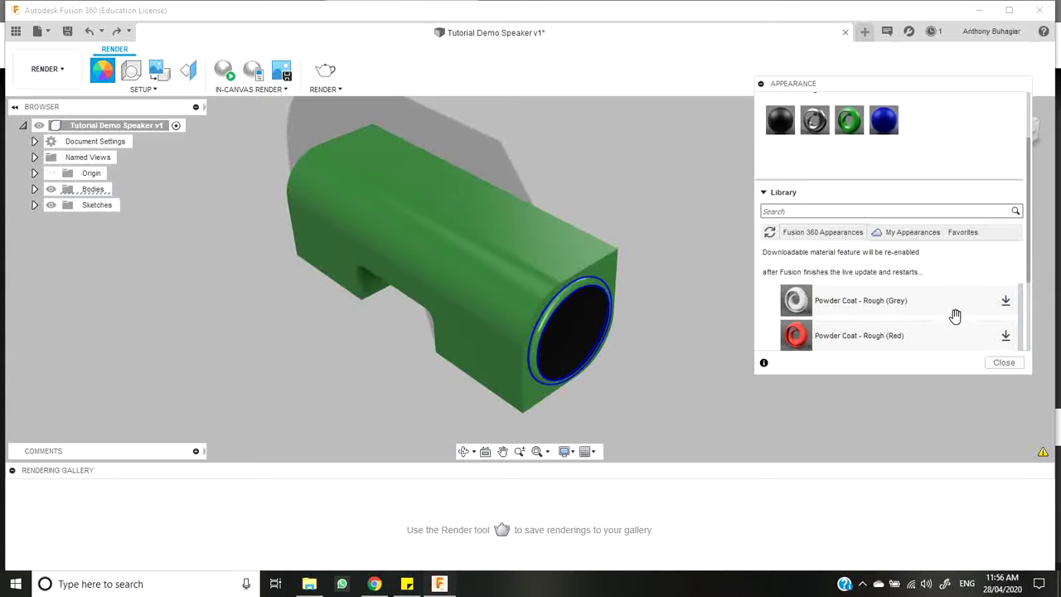
scroll(945, 319, down, 6)
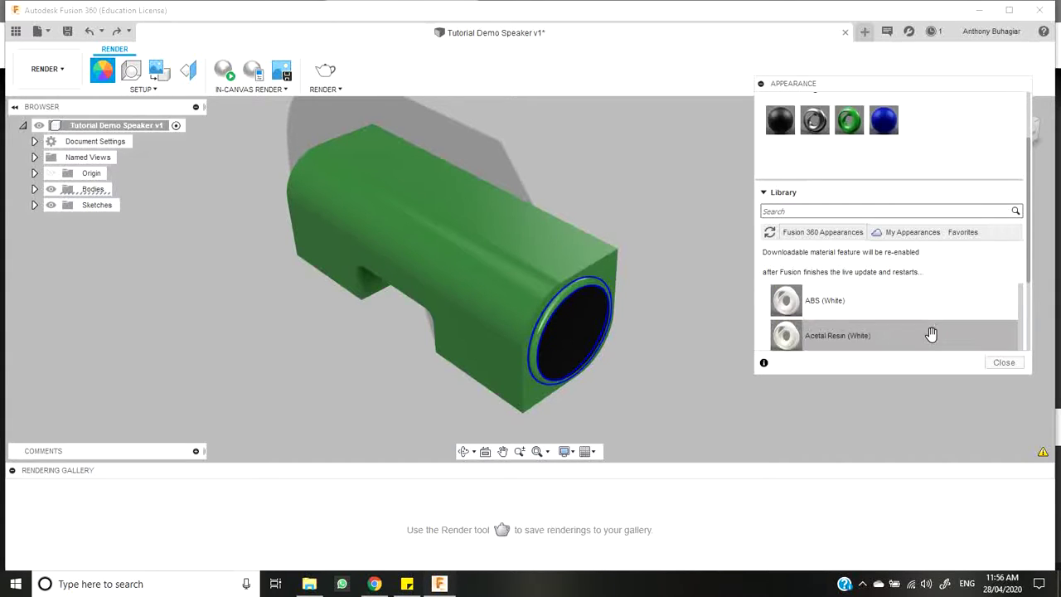
scroll(930, 333, down, 3)
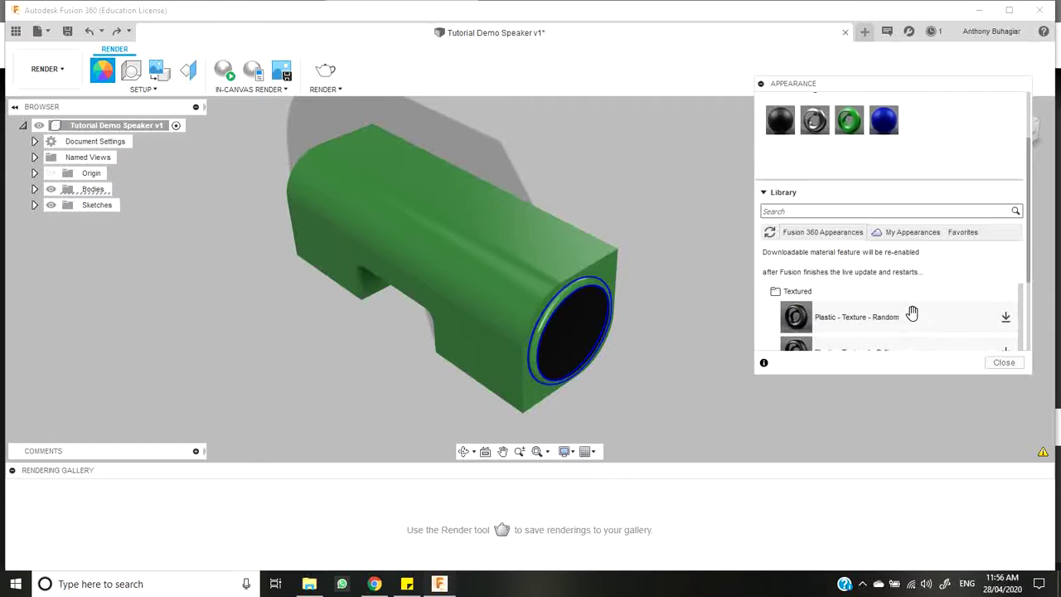
scroll(894, 326, down, 1)
scroll(895, 328, down, 2)
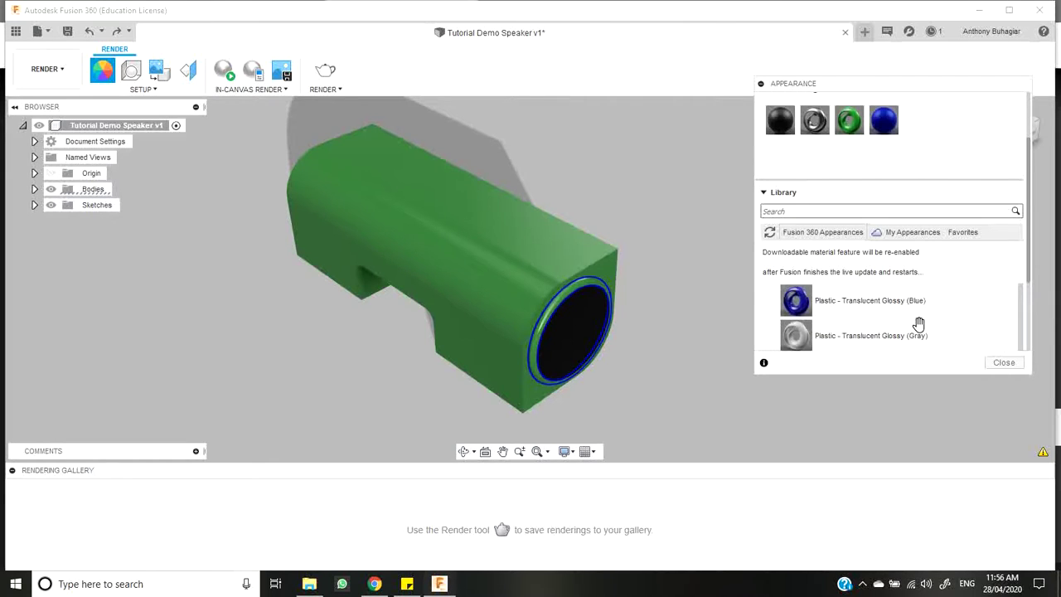
drag(918, 329, 568, 285)
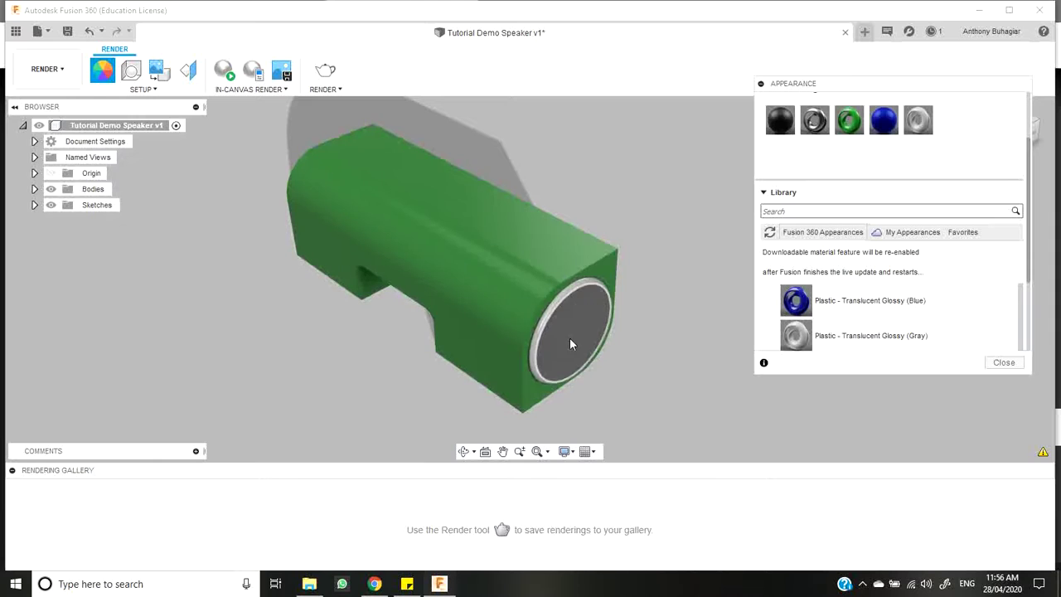
Apply Plastic - Translucent Matte (Yellow) to the side faces, removing face-level appearances.
click(688, 401)
click(463, 451)
drag(650, 425, 639, 403)
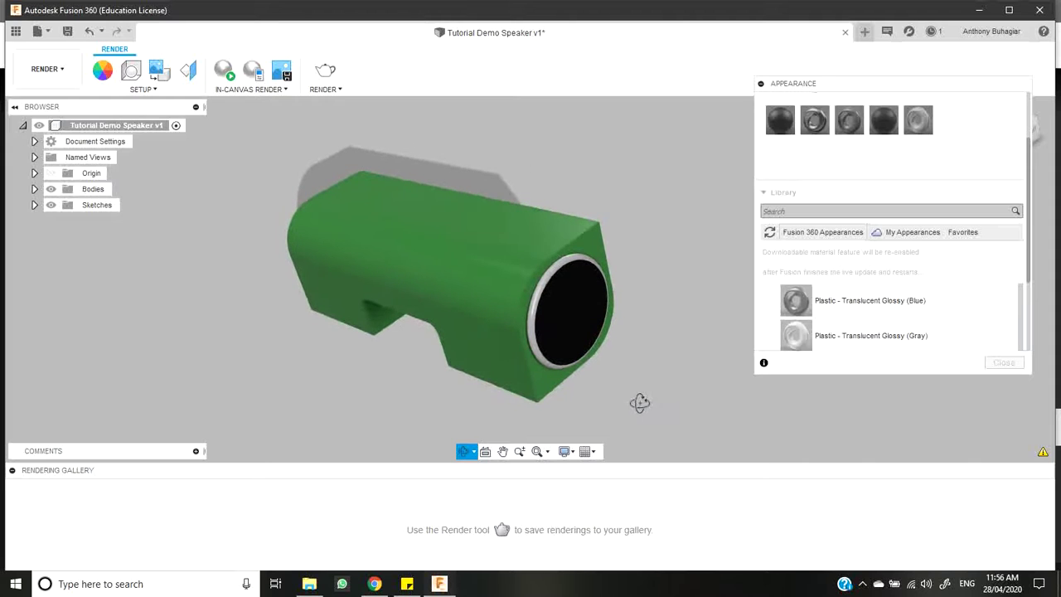
key(Escape)
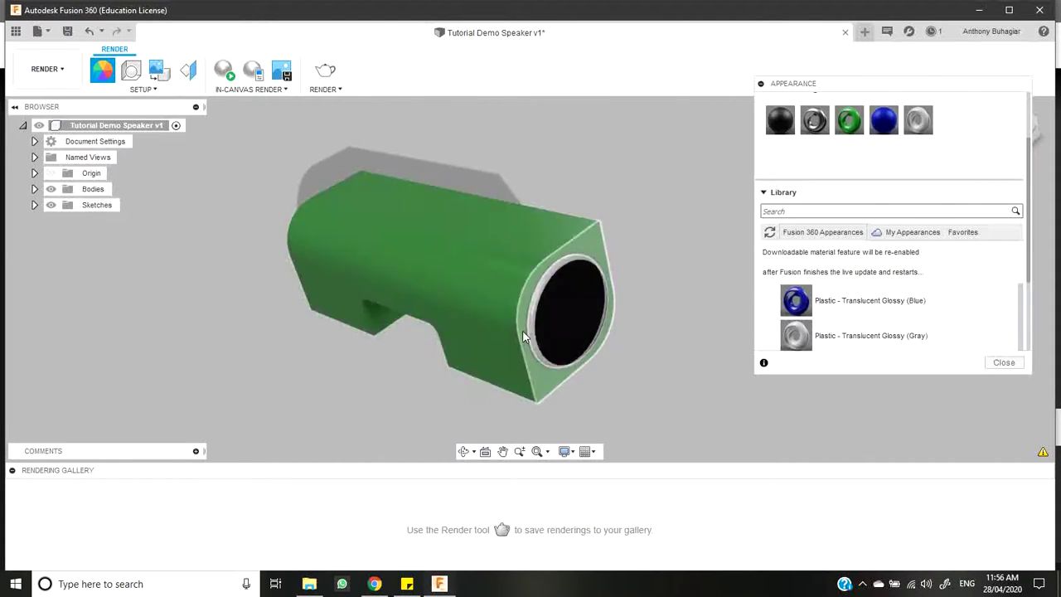
click(476, 301)
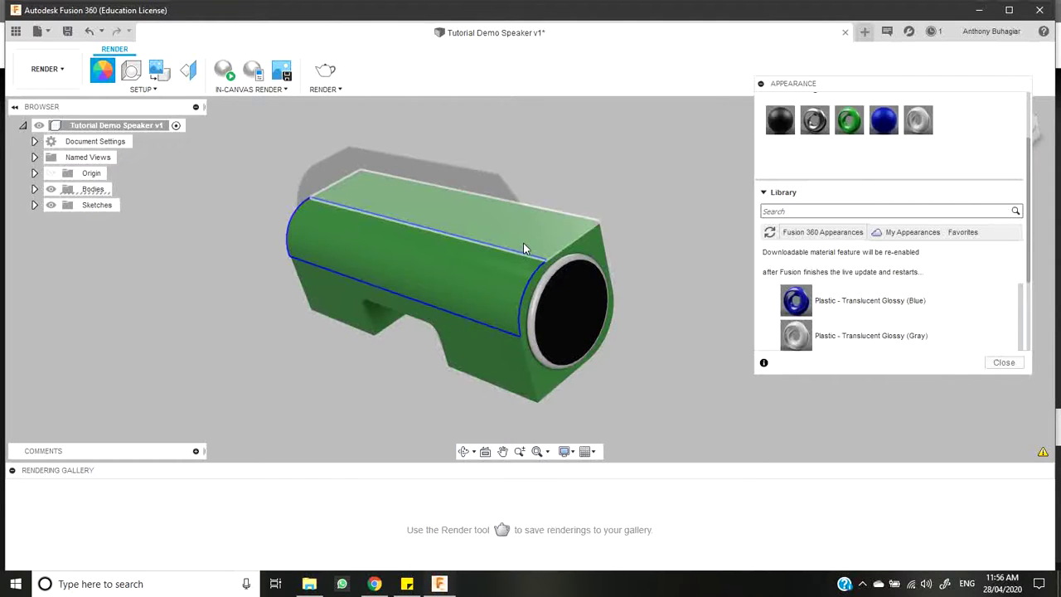
ctrl+click(523, 355)
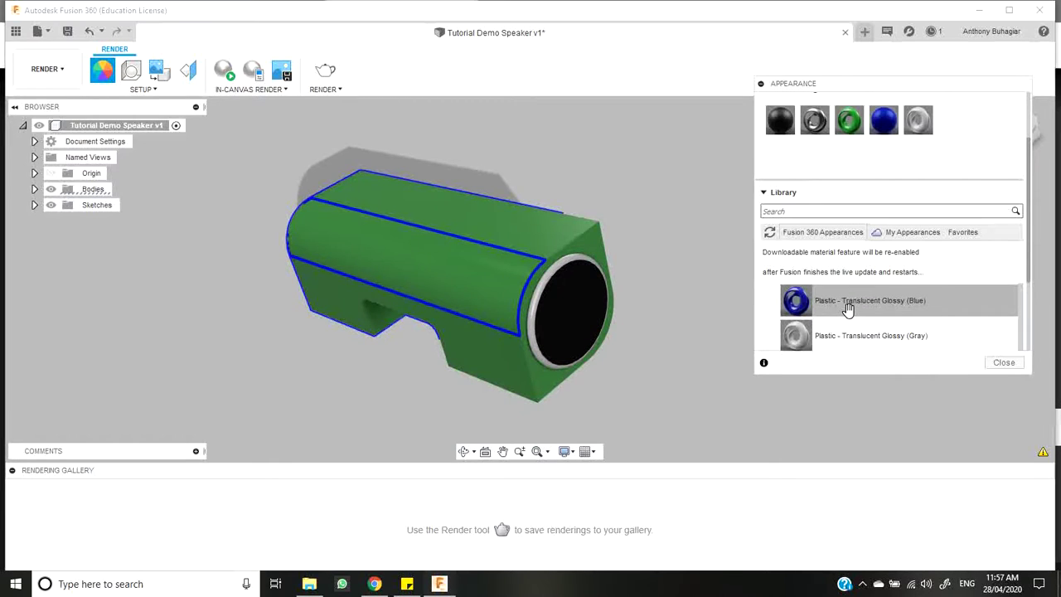
scroll(847, 309, down, 5)
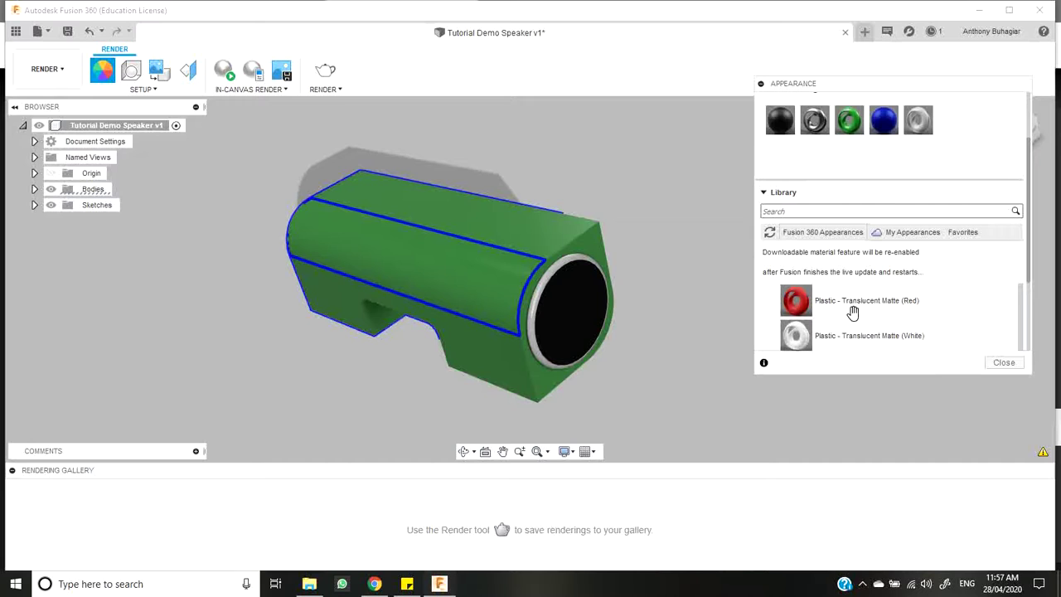
drag(845, 332, 478, 365)
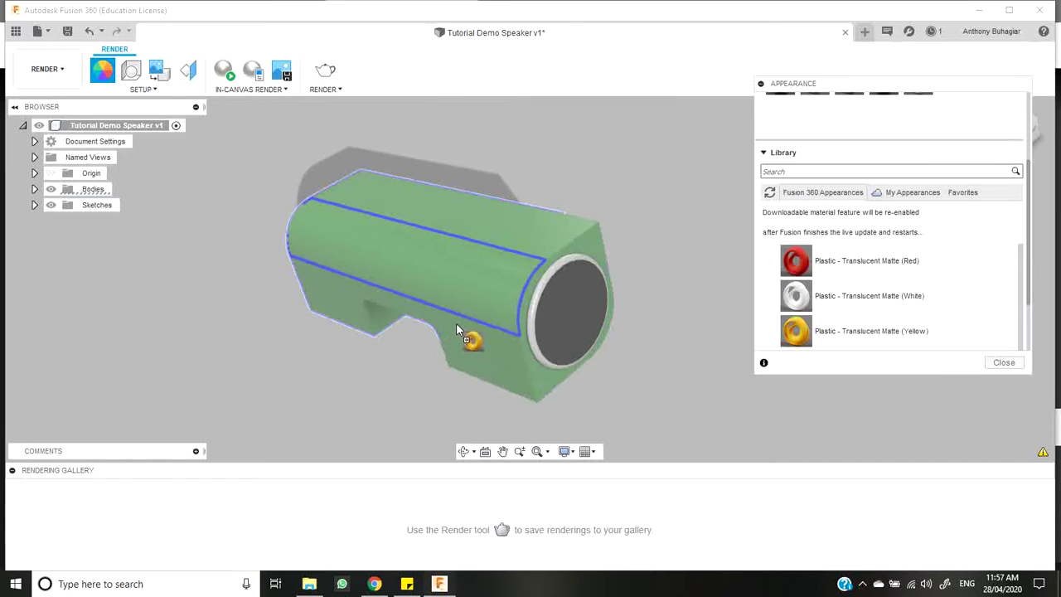
drag(457, 325, 456, 325)
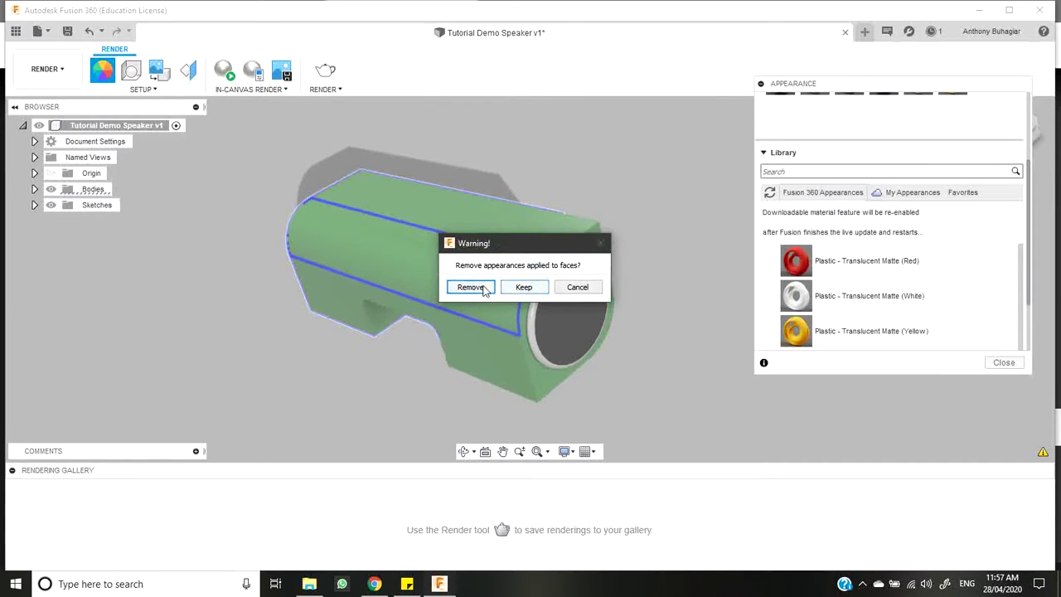
click(470, 287)
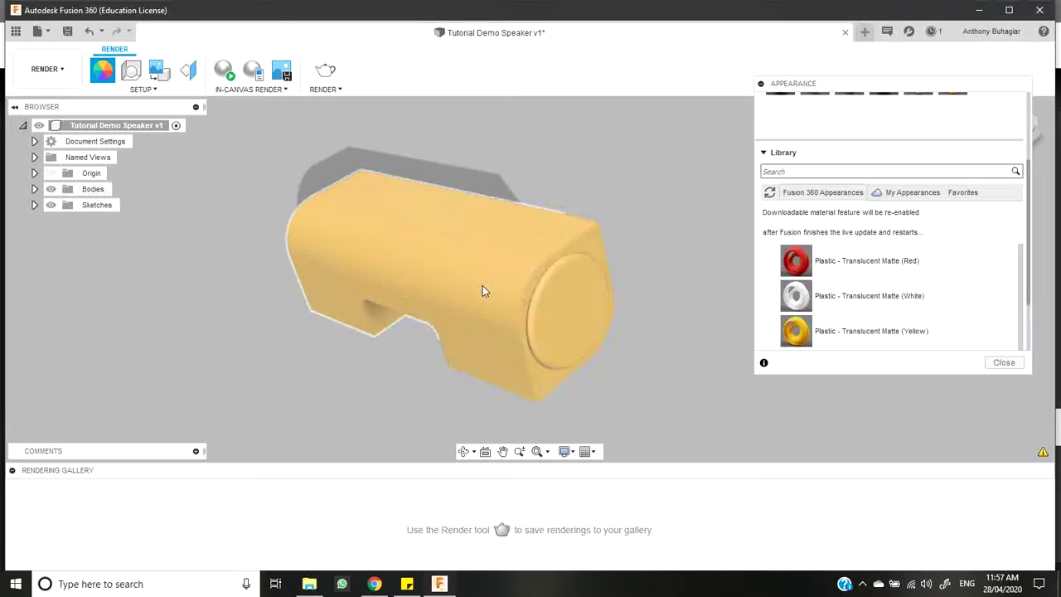
Try Dark Grey powder coat and Paek (Beige) on the end face, settling on Rilsan Invent Natural.
click(584, 308)
scroll(875, 316, down, 5)
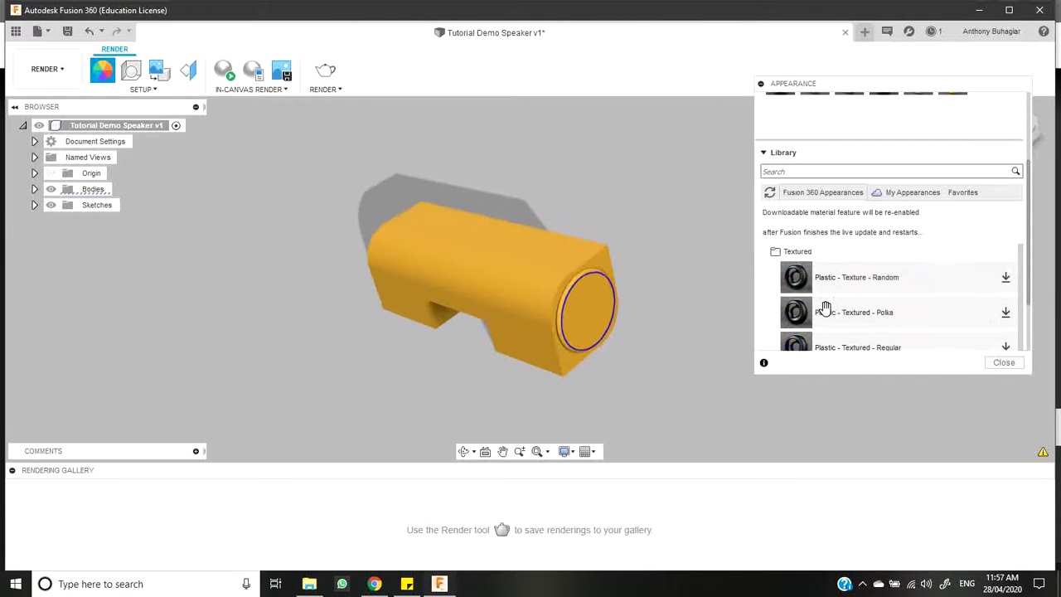
scroll(825, 308, up, 3)
scroll(826, 309, down, 10)
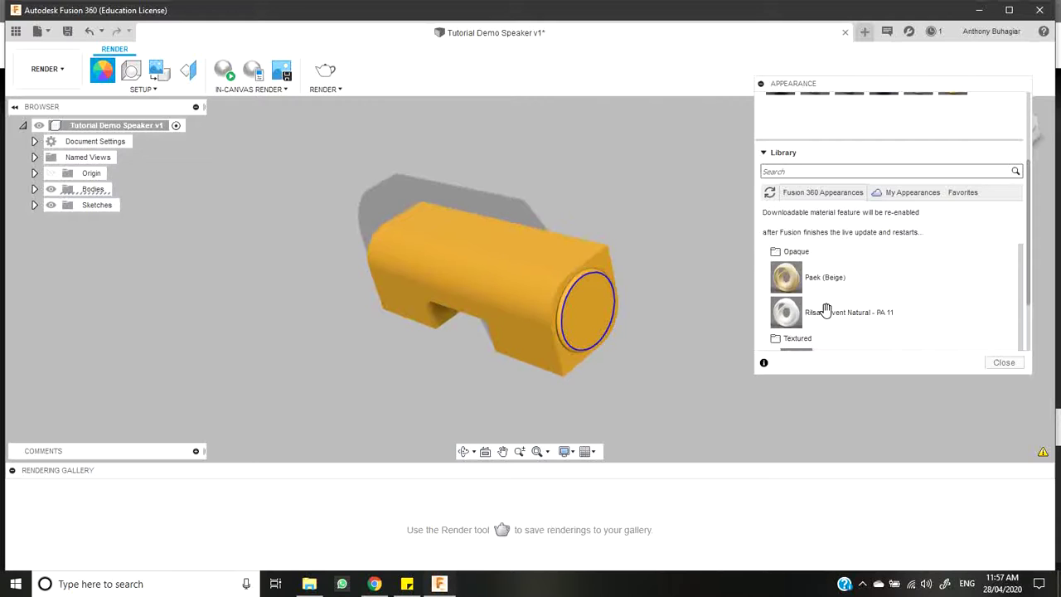
scroll(825, 309, down, 10)
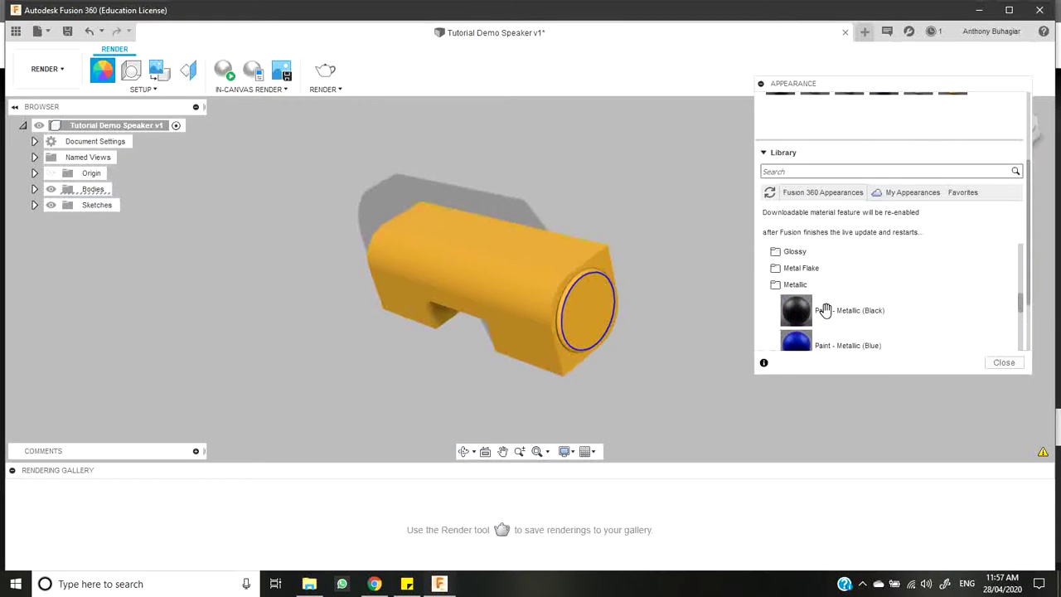
drag(826, 309, 668, 309)
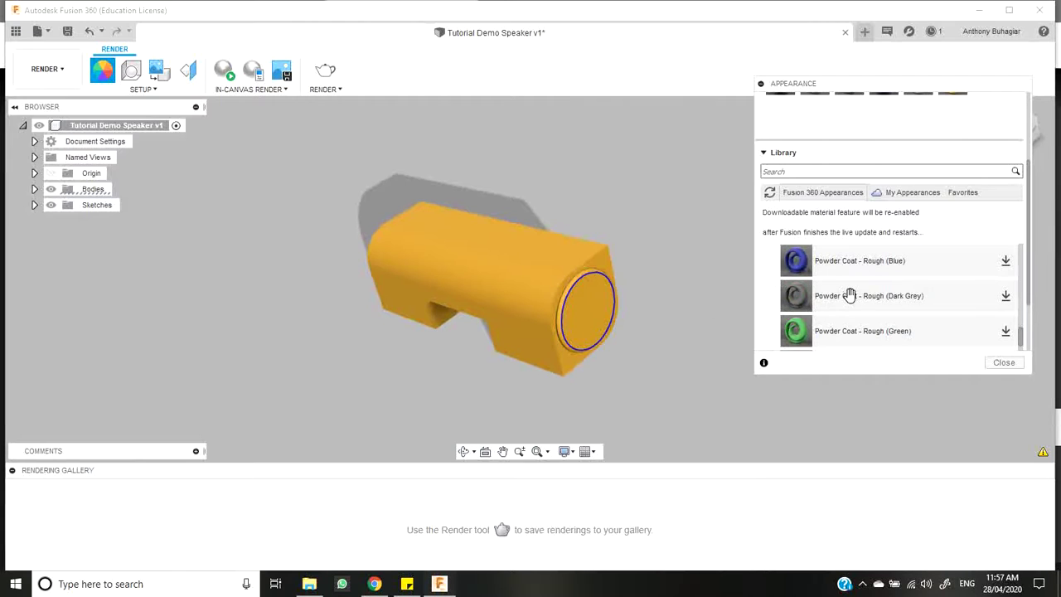
scroll(845, 297, down, 15)
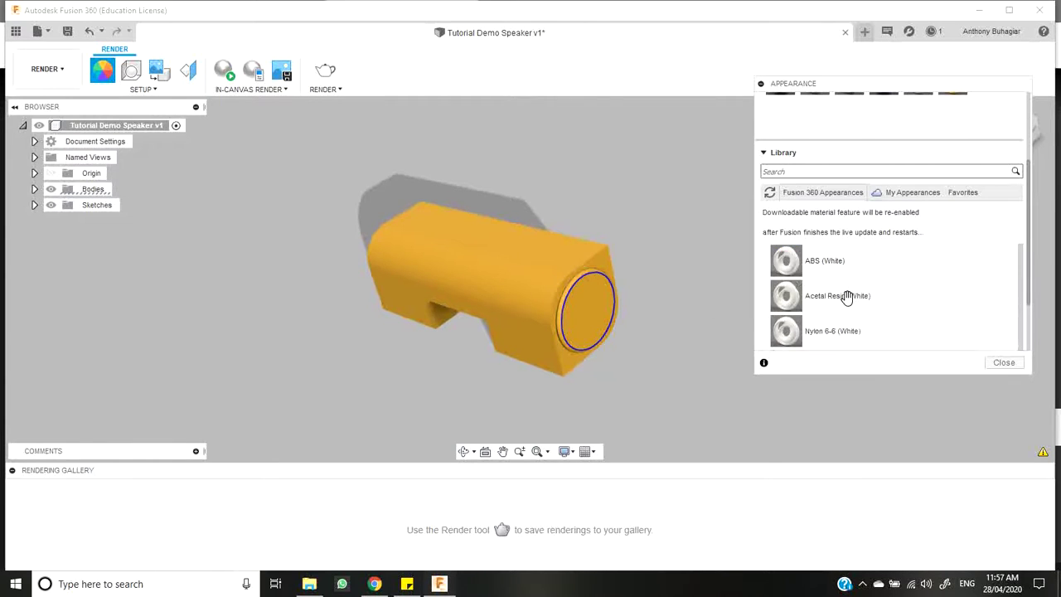
drag(847, 297, 564, 305)
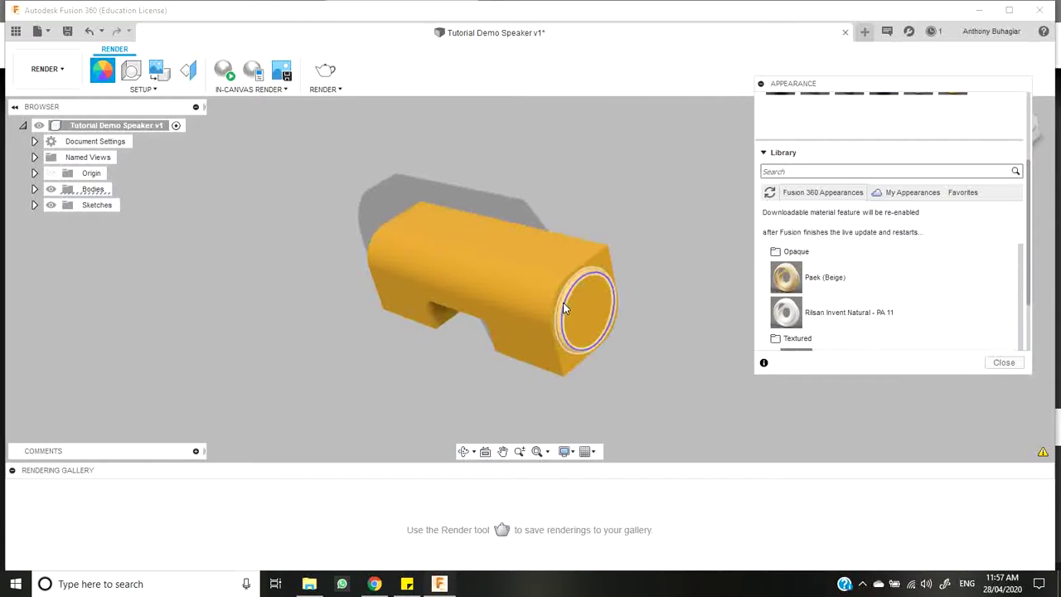
drag(816, 313, 560, 312)
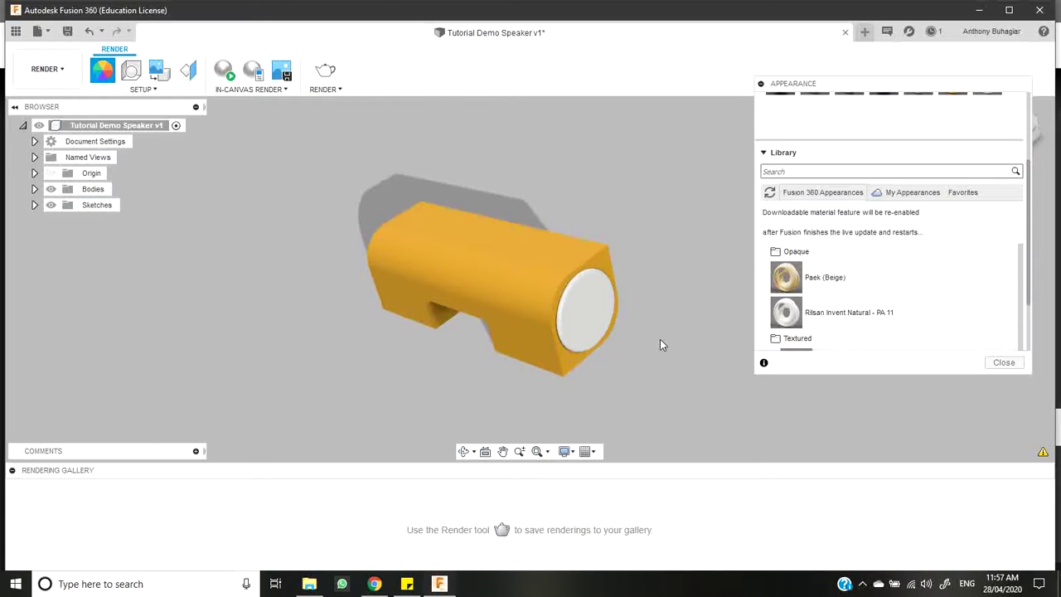
Close the appearance library, then select the end-face rim and reopen Appearance.
scroll(600, 322, up, 5)
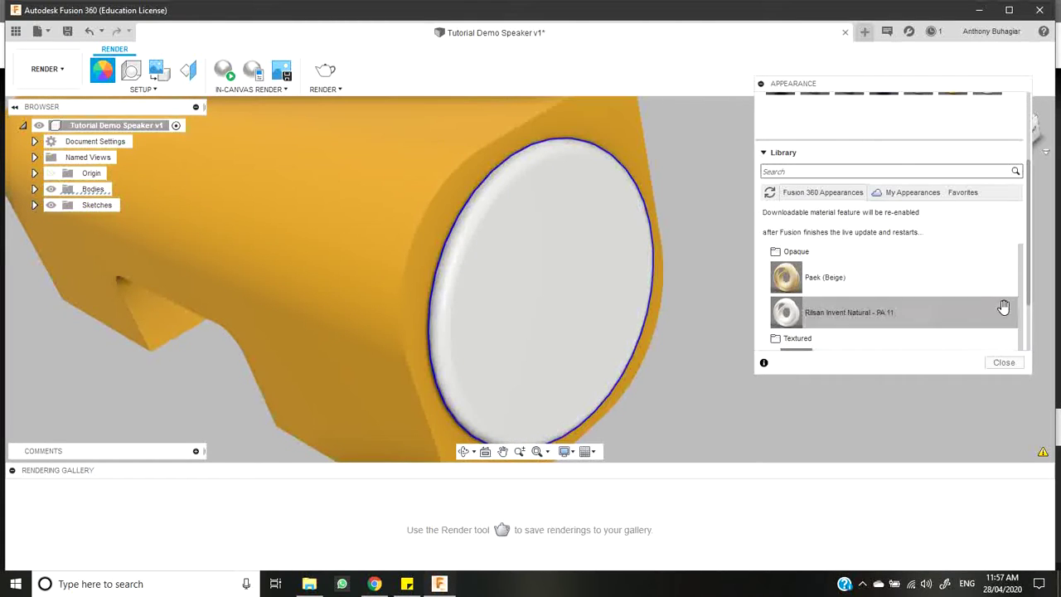
click(1004, 362)
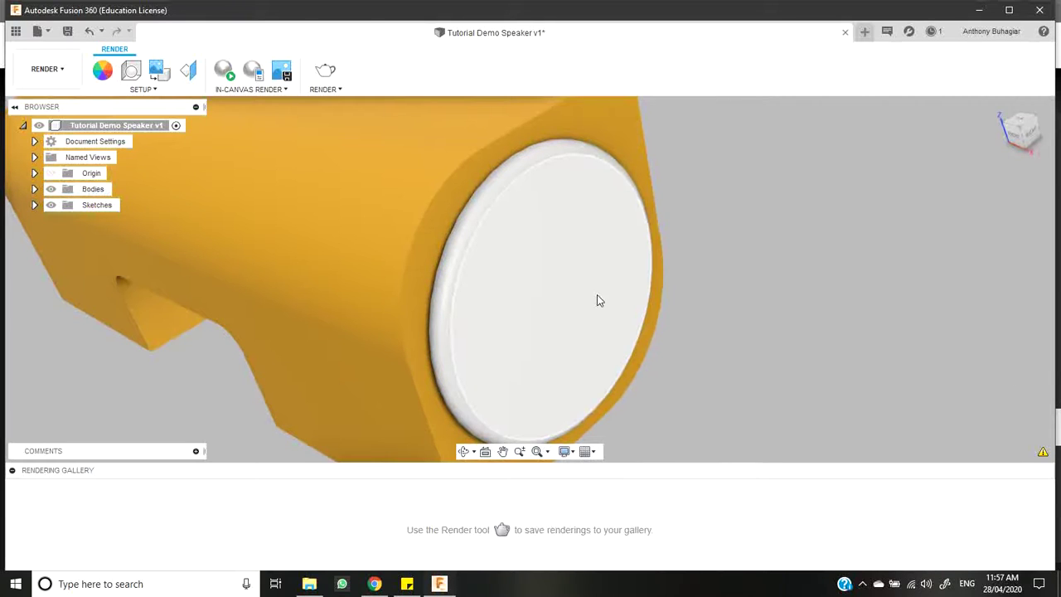
click(649, 254)
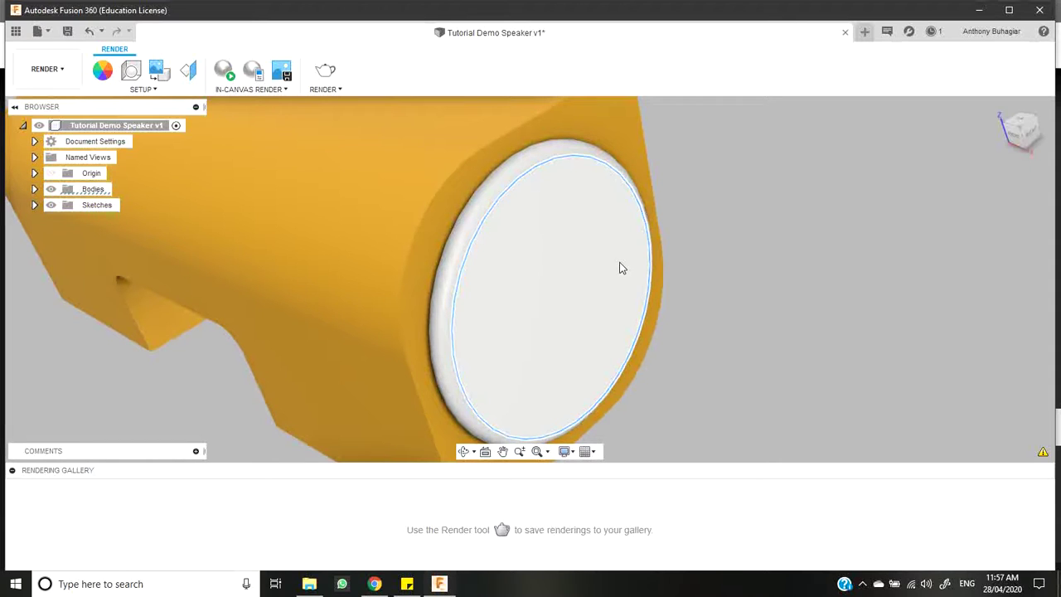
right_click(621, 268)
click(653, 256)
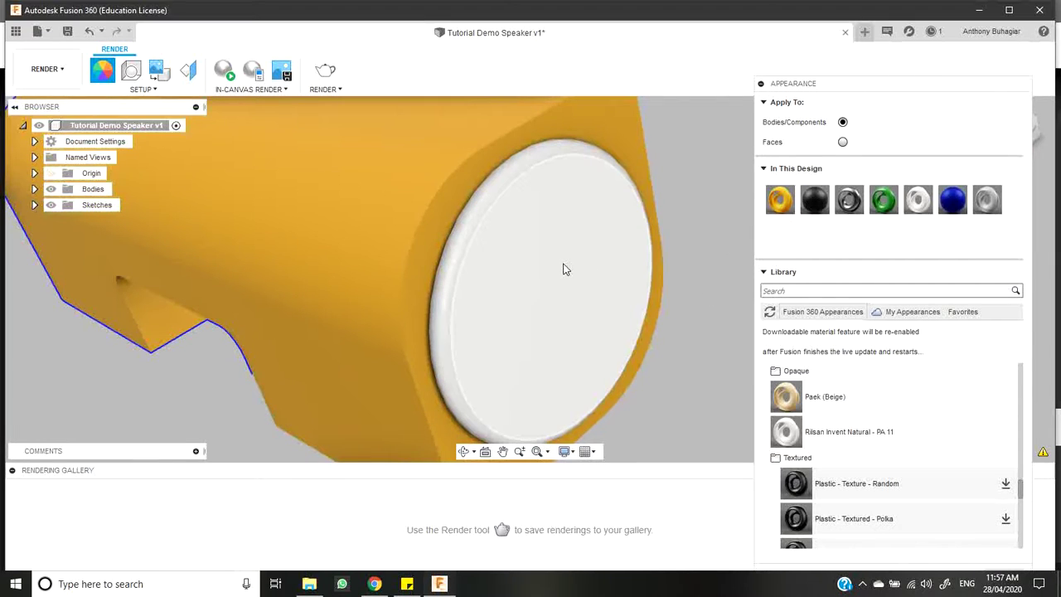
Try applying Paint - Metallic (Black) to the whole speaker body, then cancel it.
click(563, 269)
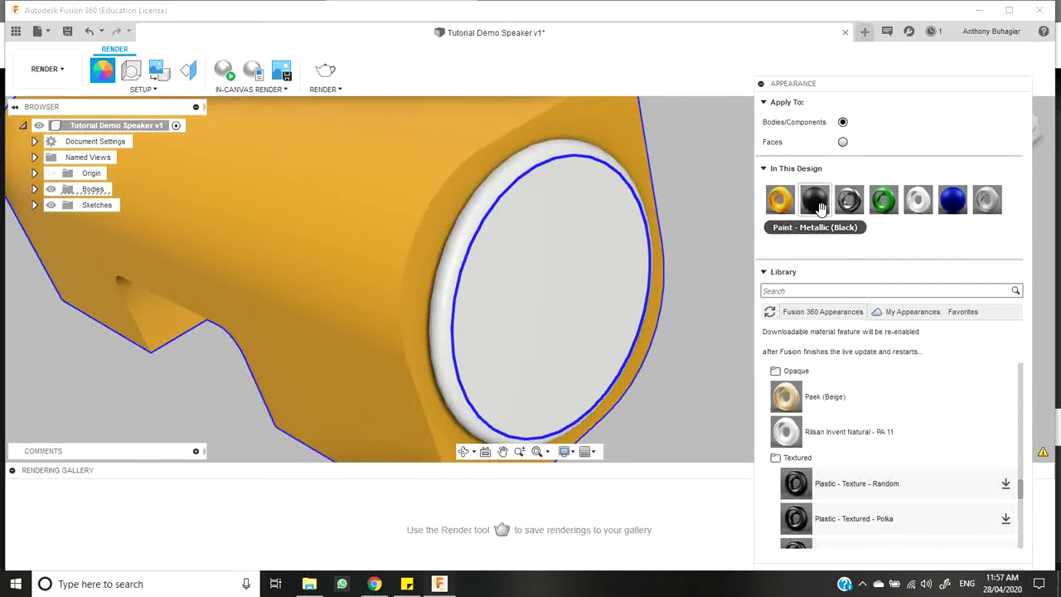
double_click(816, 203)
click(723, 336)
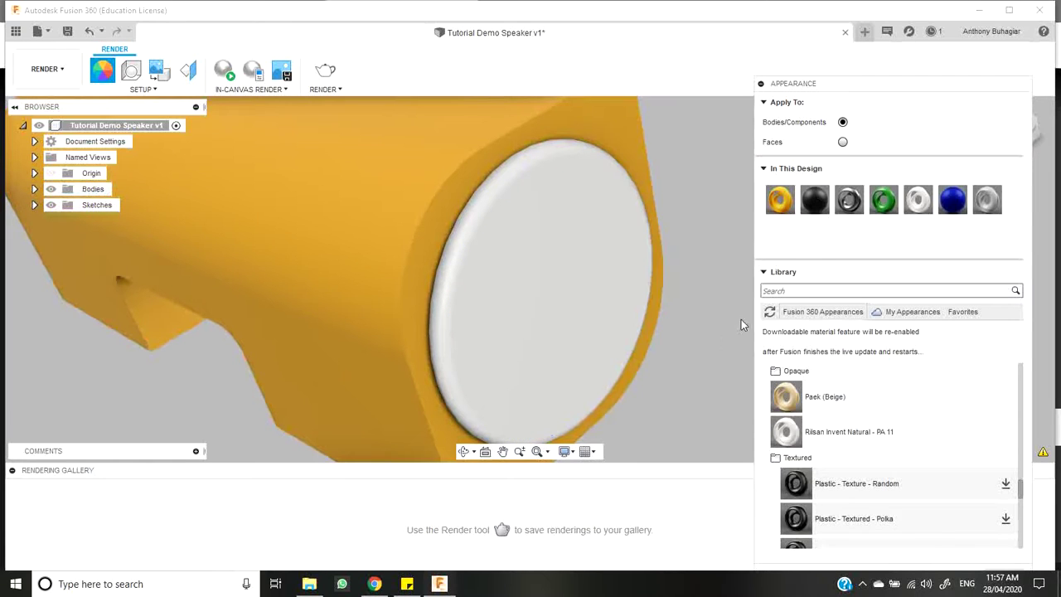
drag(814, 200, 580, 277)
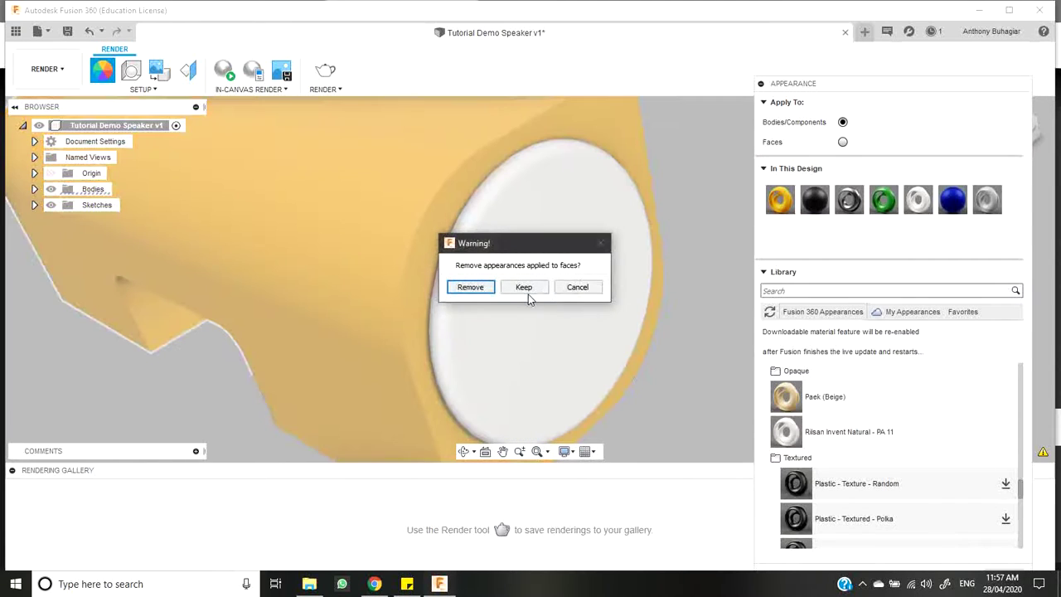
click(584, 287)
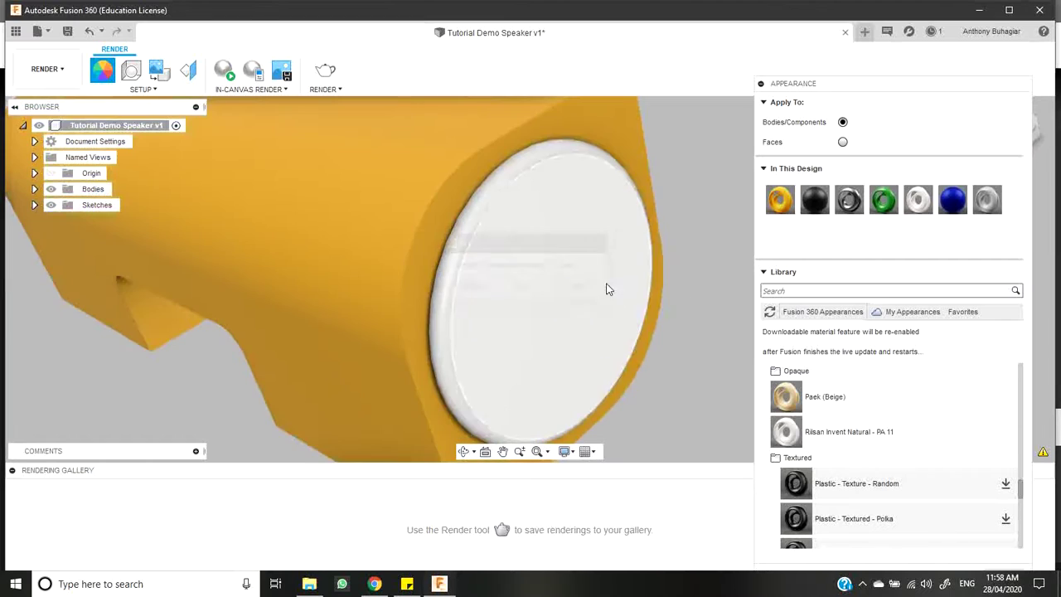
scroll(658, 242, down, 3)
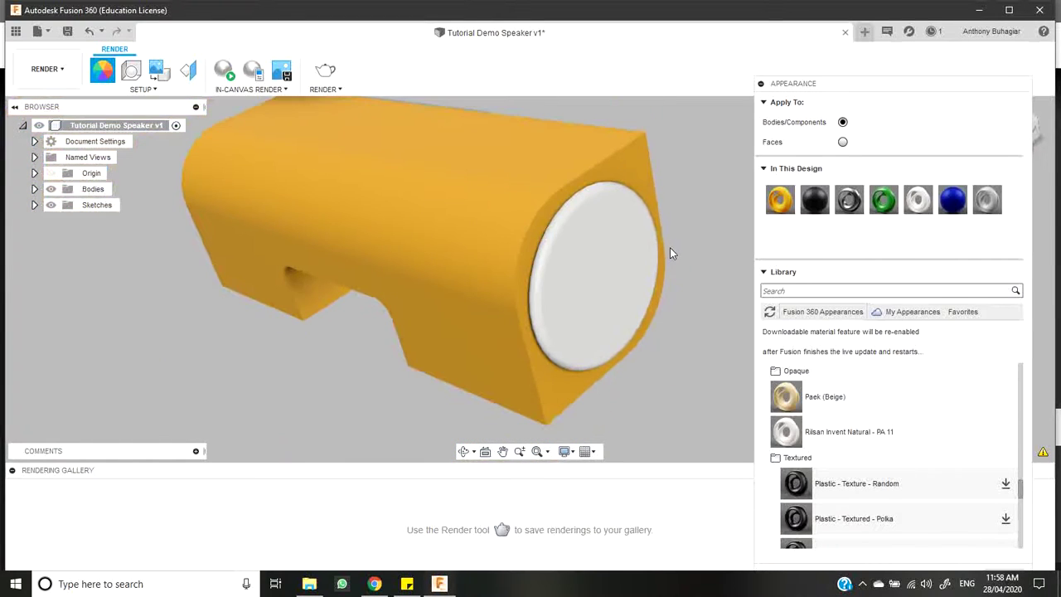
click(620, 279)
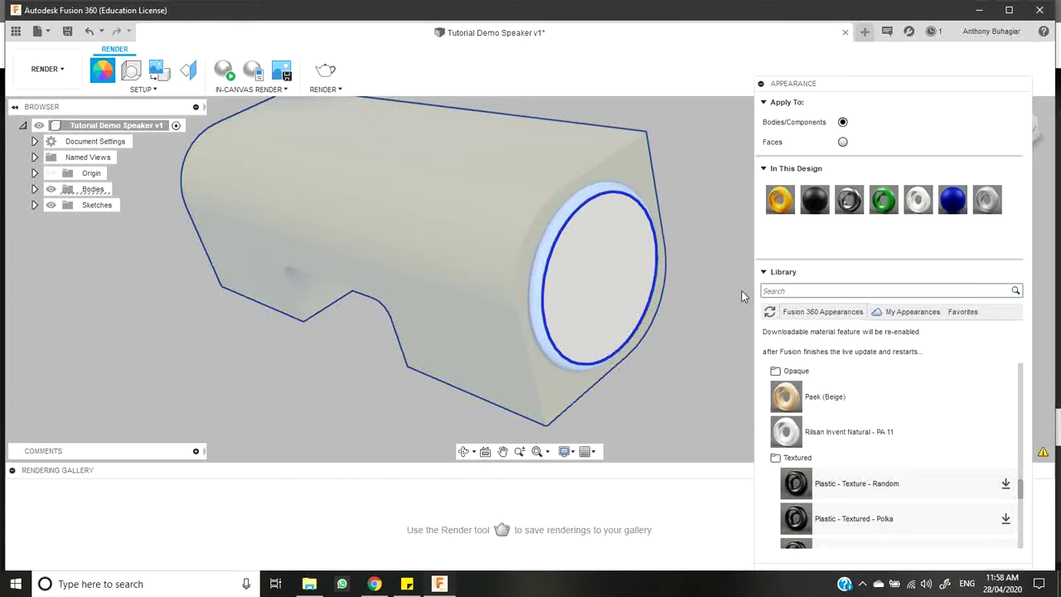
key(Escape)
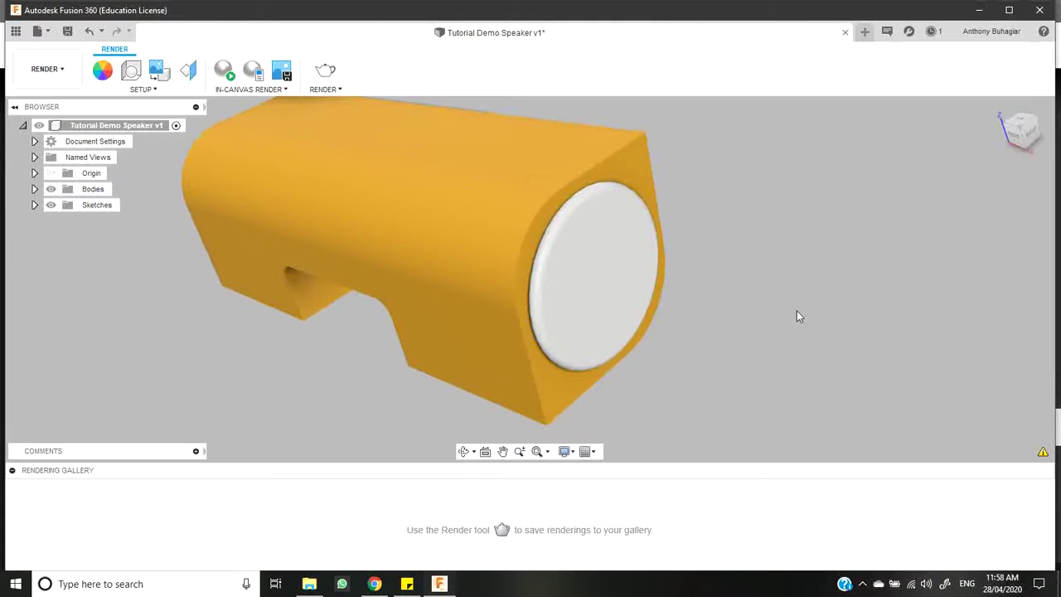
Select the round face, reopen appearance settings and drop the black metallic finish on the body.
click(621, 203)
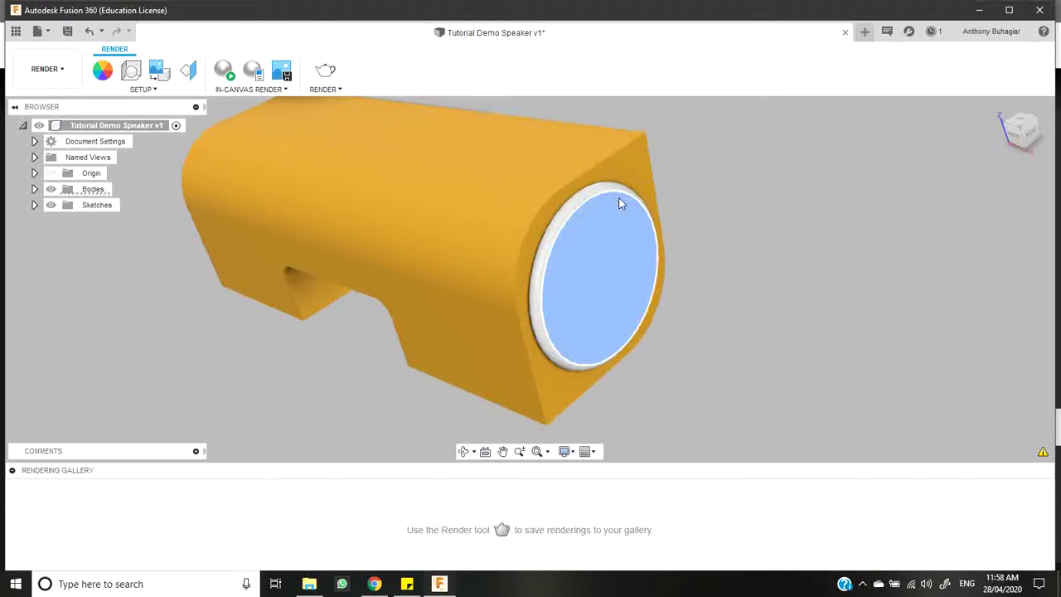
right_click(638, 299)
click(686, 286)
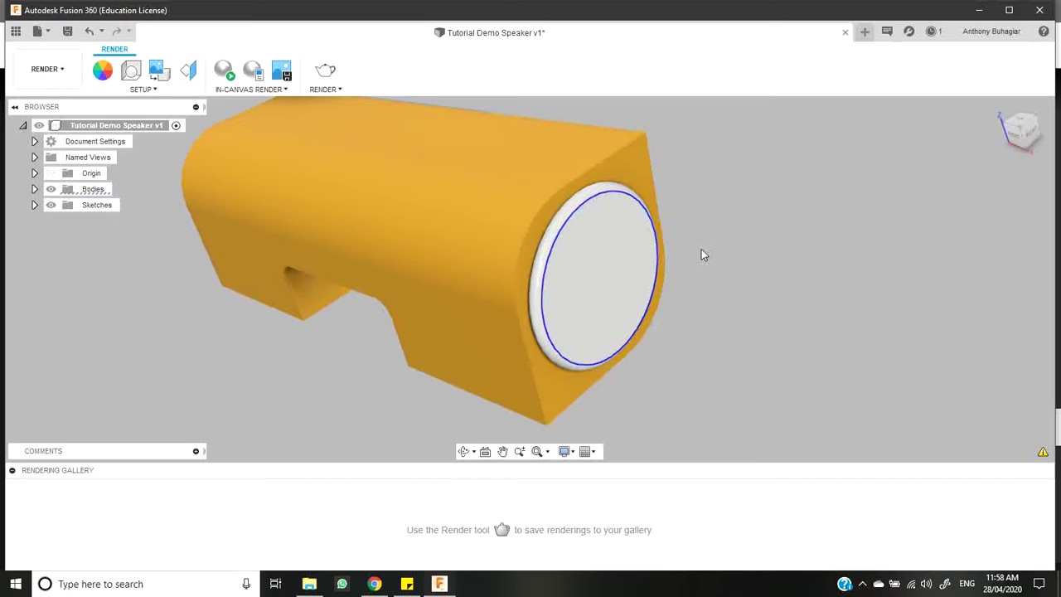
double_click(807, 201)
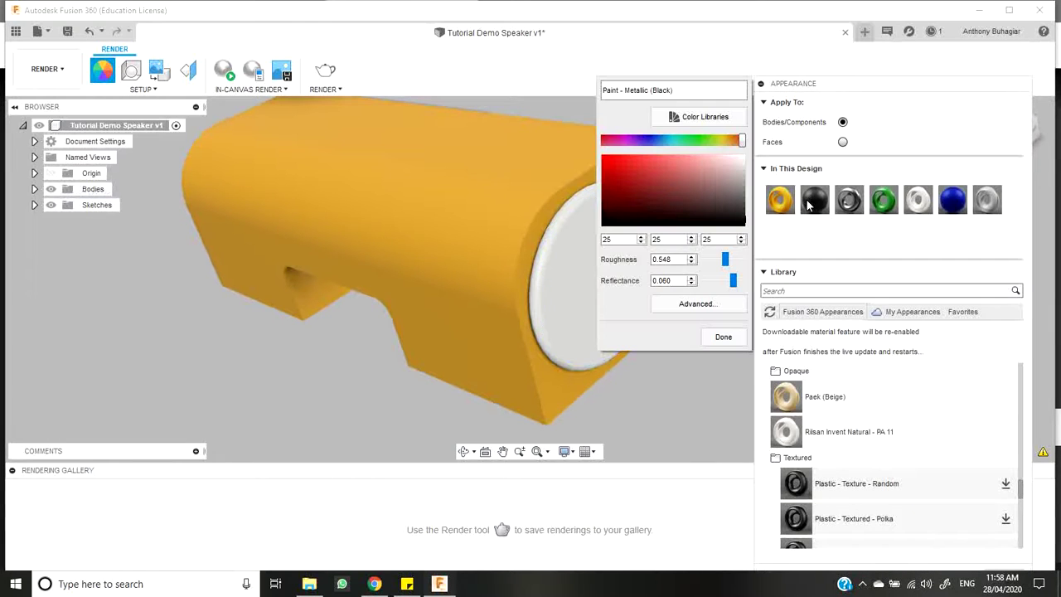
click(722, 337)
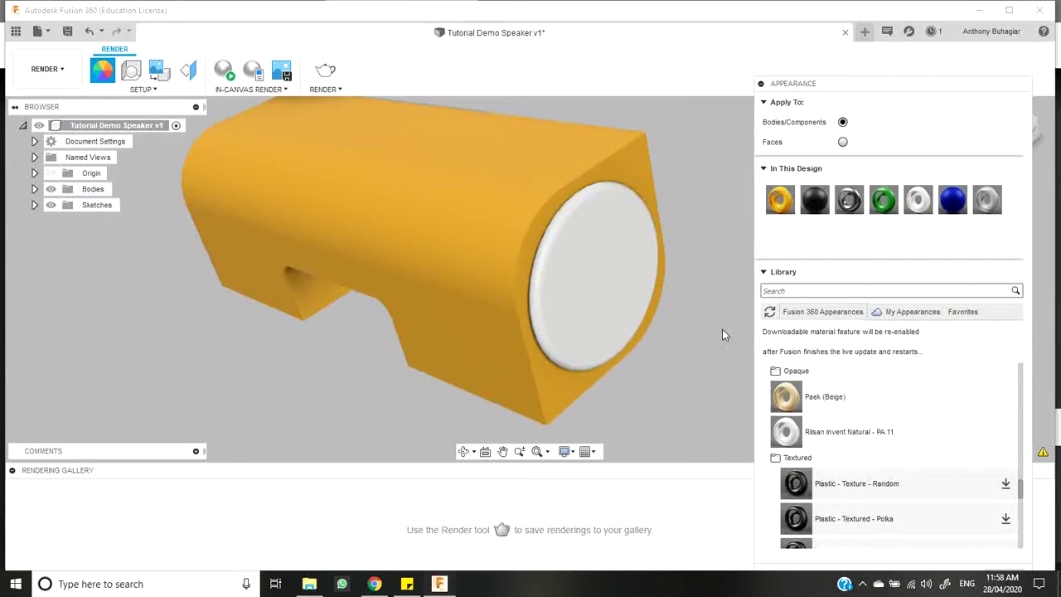
drag(804, 207, 614, 284)
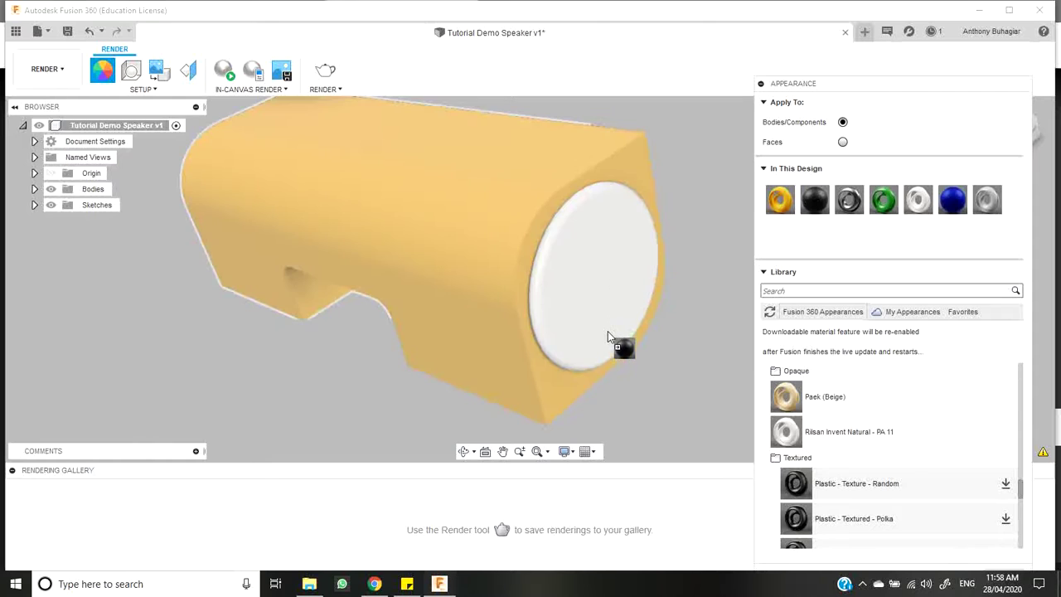
drag(525, 333, 506, 321)
drag(595, 292, 598, 291)
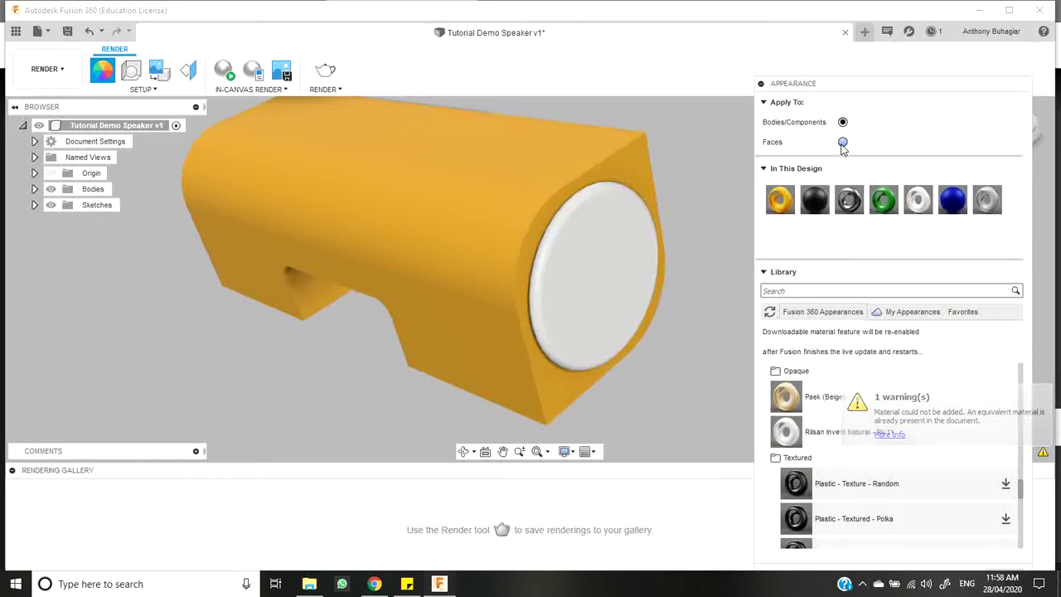
In face mode, paint the round end faces black metallic and the surrounding ring white.
click(843, 143)
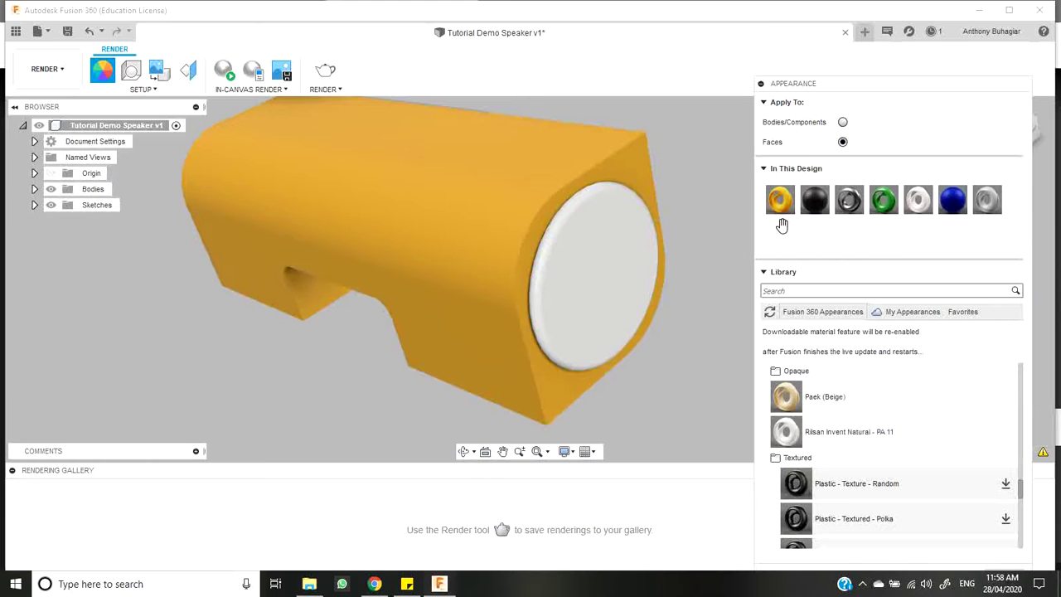
drag(780, 209, 620, 289)
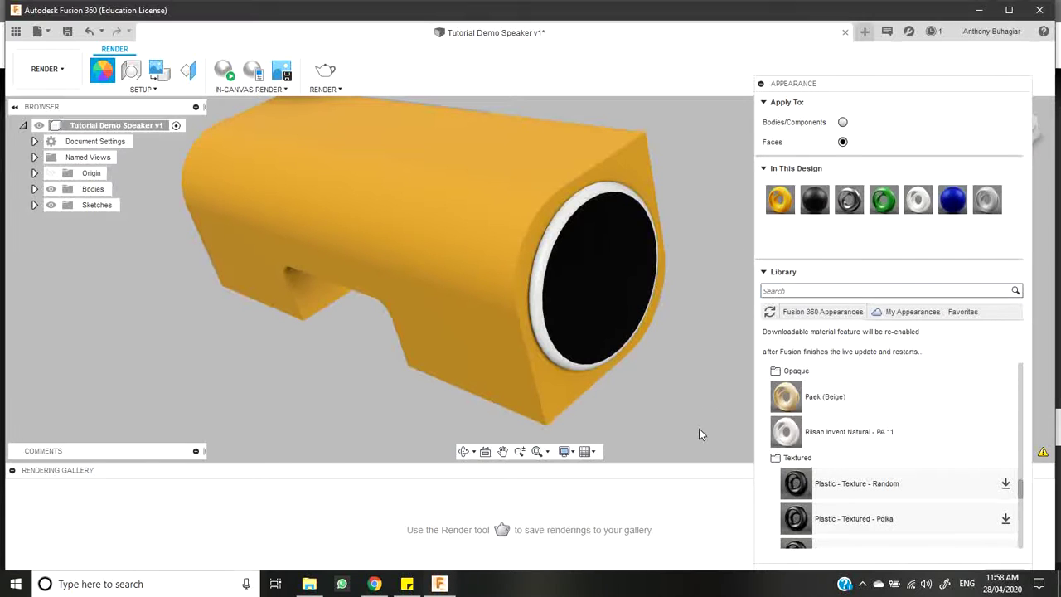
click(466, 452)
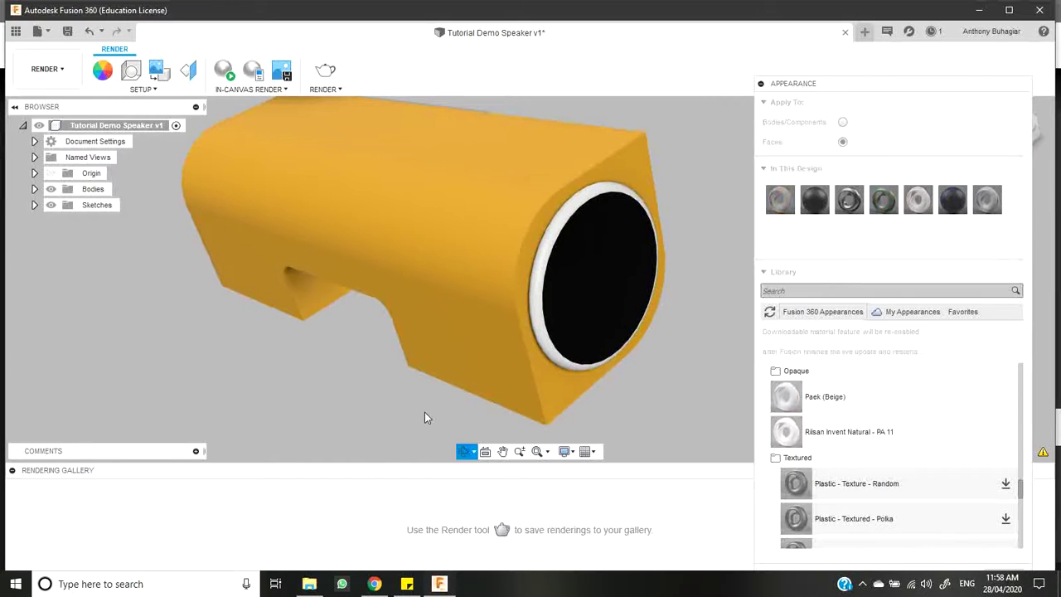
drag(426, 419, 537, 372)
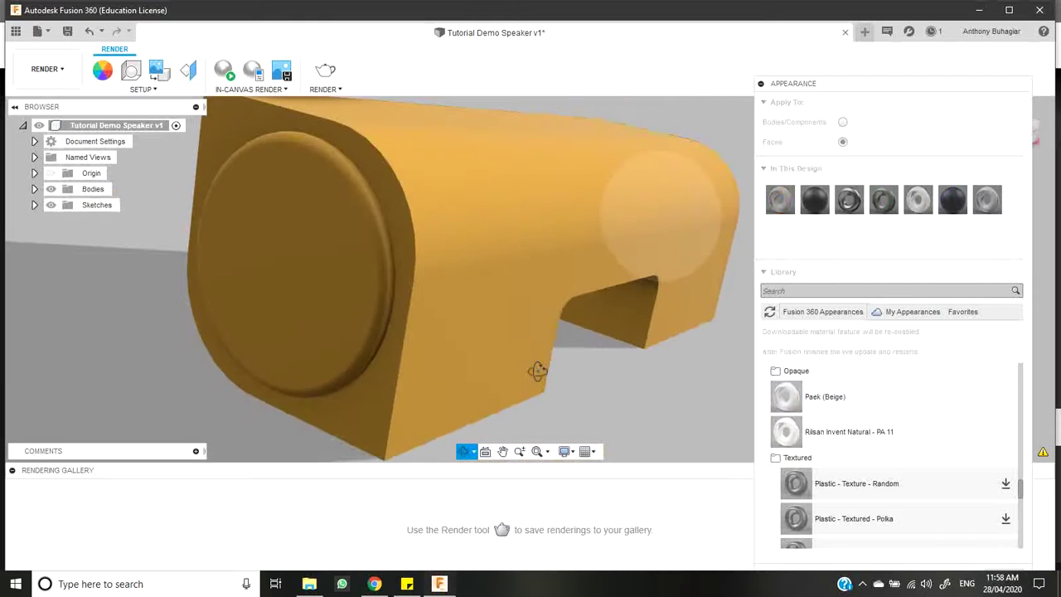
key(Escape)
drag(815, 199, 363, 276)
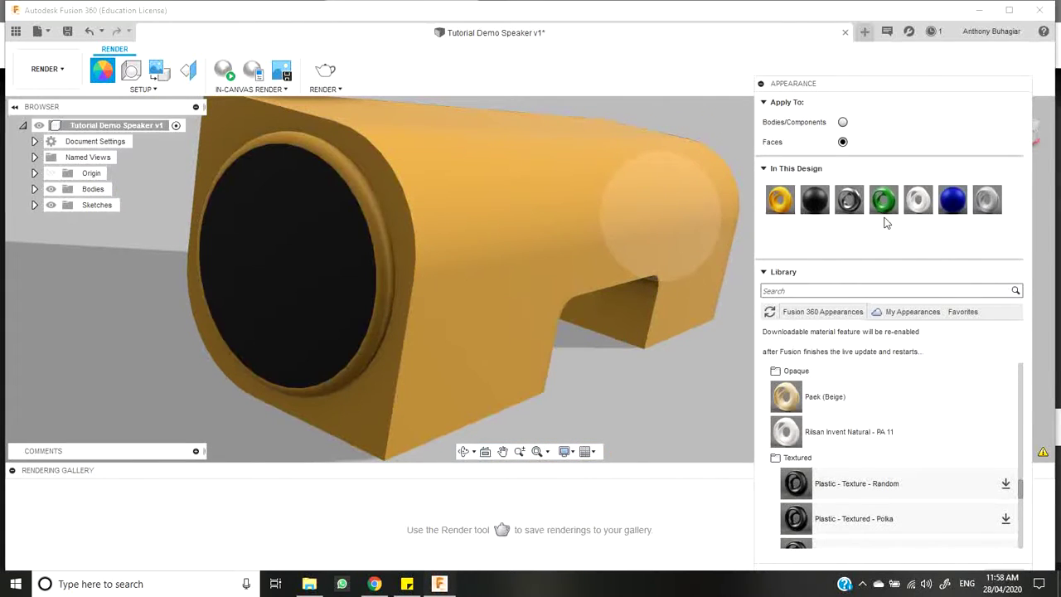
drag(916, 201, 390, 275)
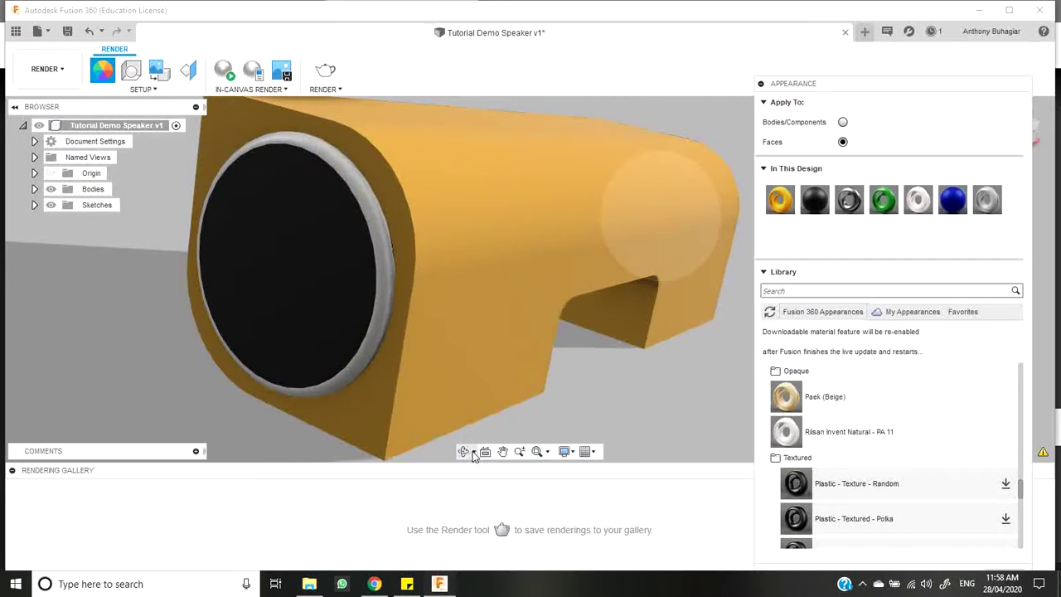
Orbit the speaker to inspect the recoloured end and its lower side.
click(464, 451)
drag(620, 362, 741, 222)
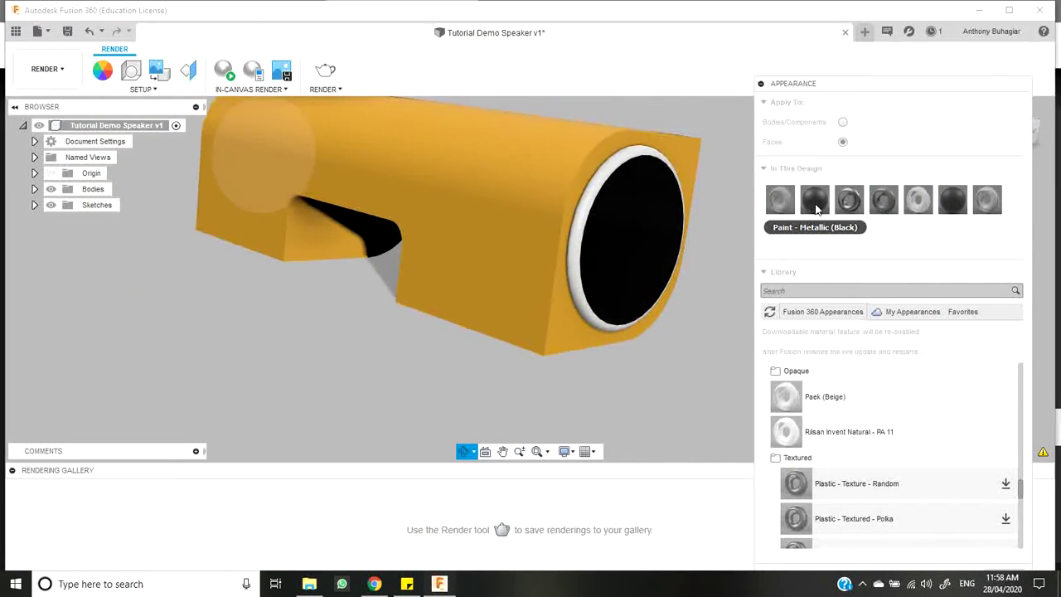
scroll(539, 372, down, 3)
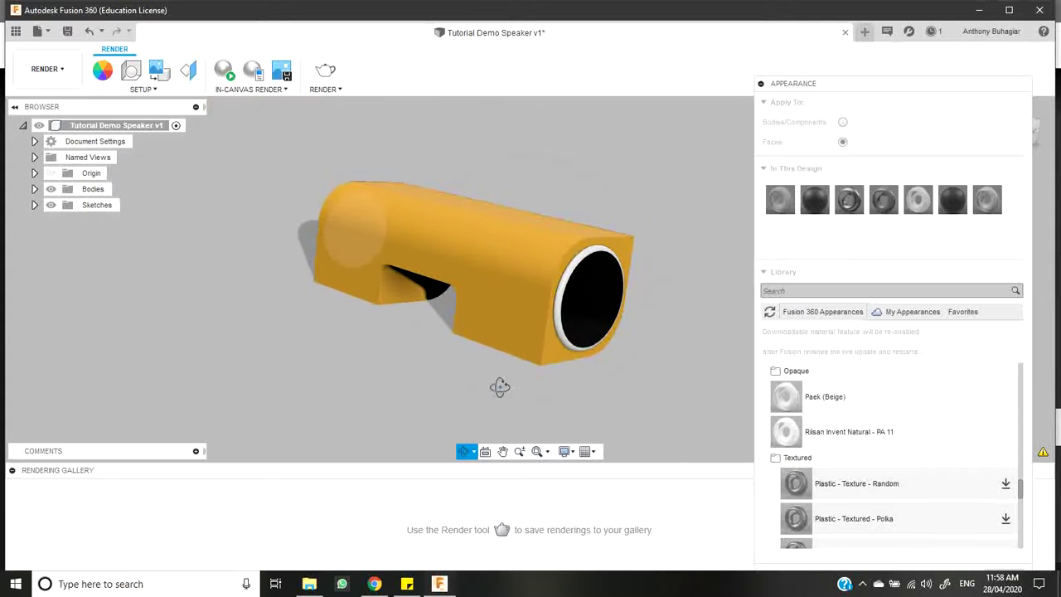
drag(448, 418, 474, 316)
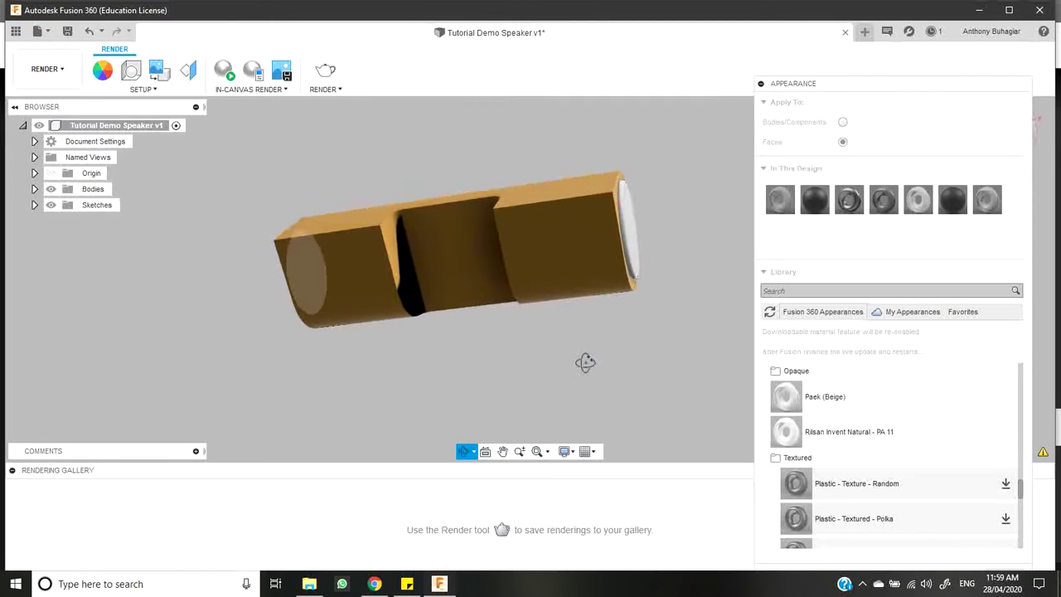
Select the right and left sections' lower side faces of the speaker body.
key(Escape)
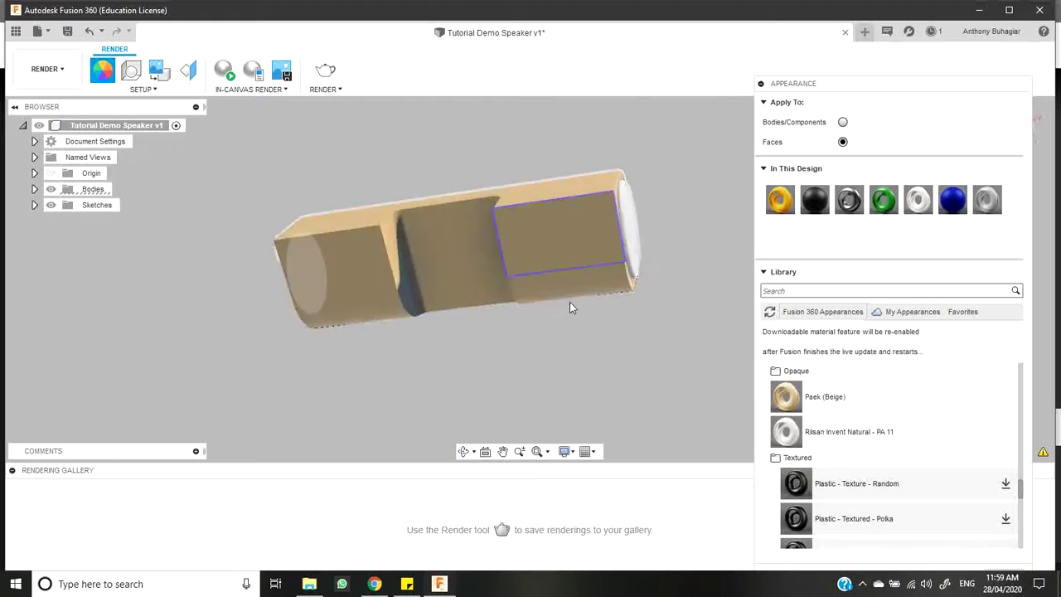
click(562, 293)
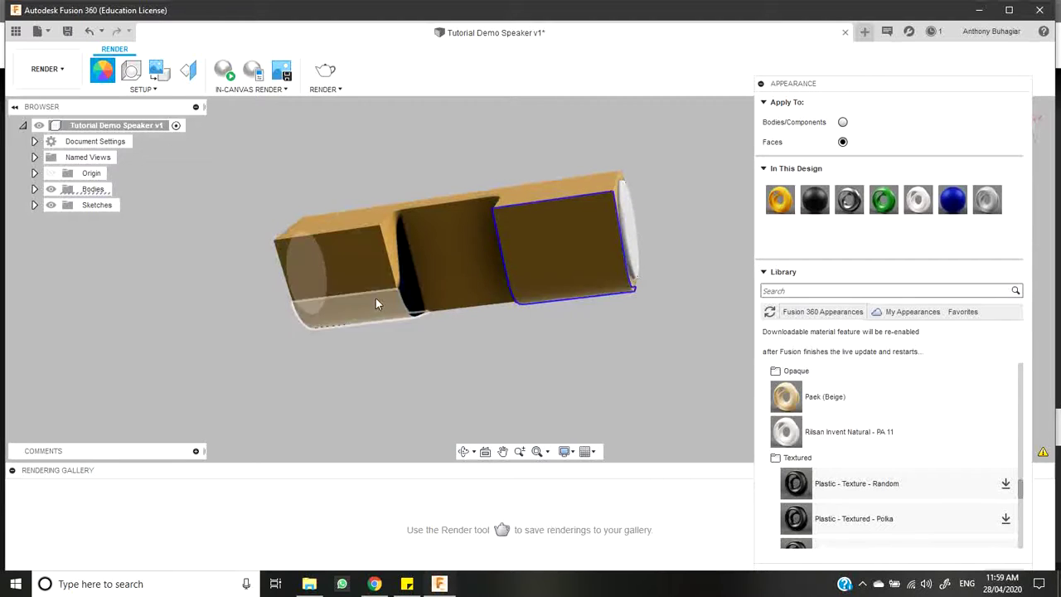
click(360, 272)
click(372, 321)
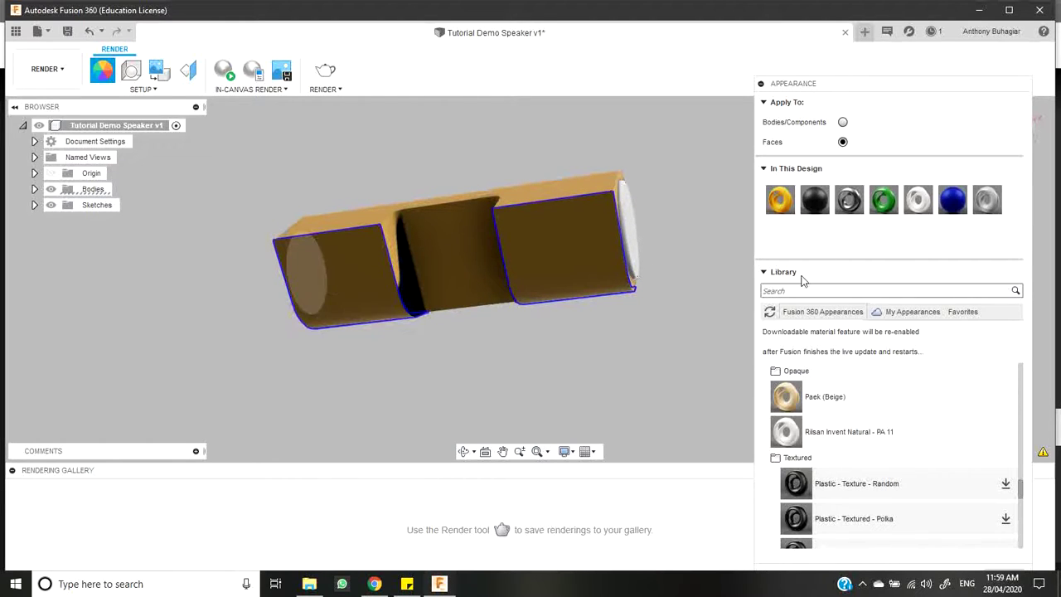
Find Paint - Metallic (Red) in the Library and drag it onto the selected faces.
scroll(857, 409, down, 5)
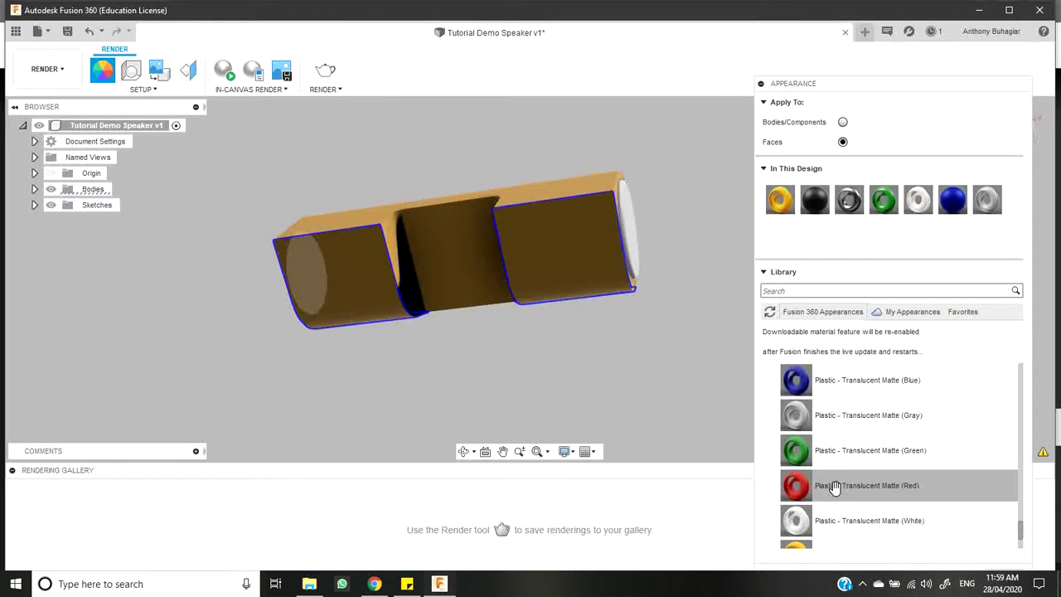
scroll(841, 479, down, 2)
scroll(844, 479, up, 3)
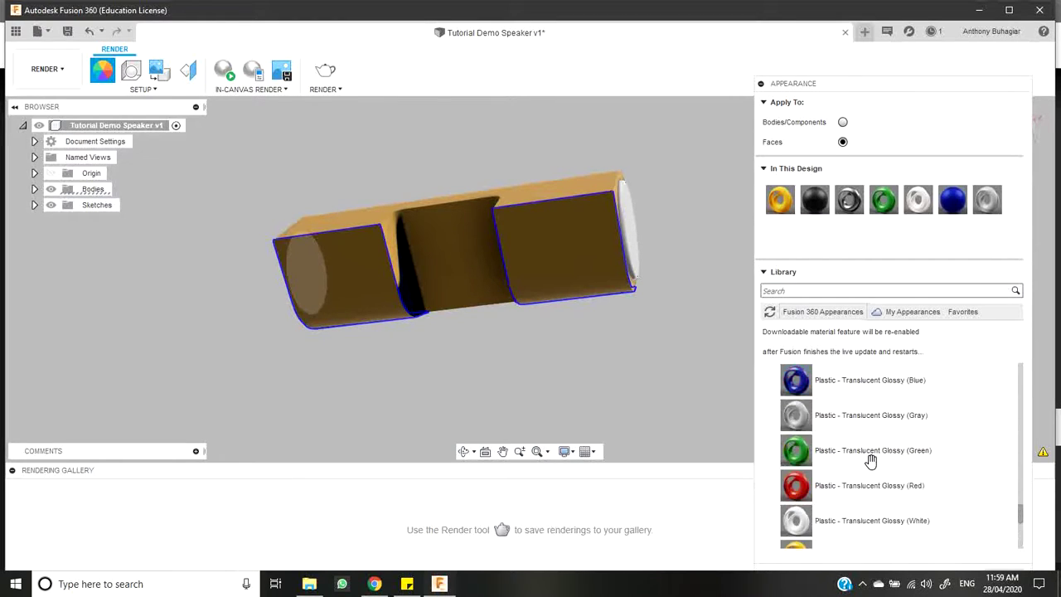
scroll(872, 456, up, 2)
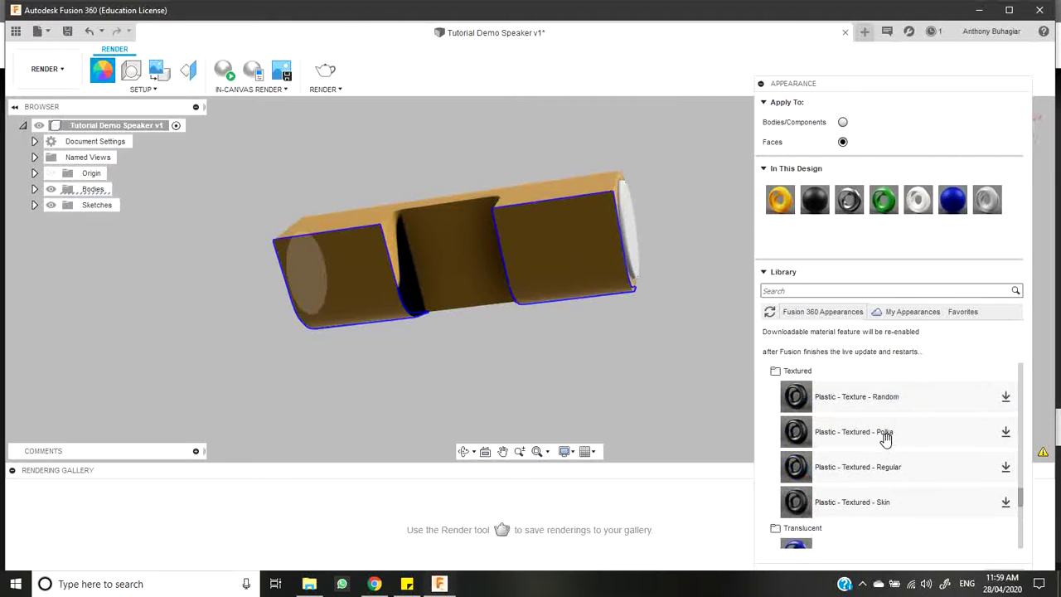
scroll(904, 457, up, 4)
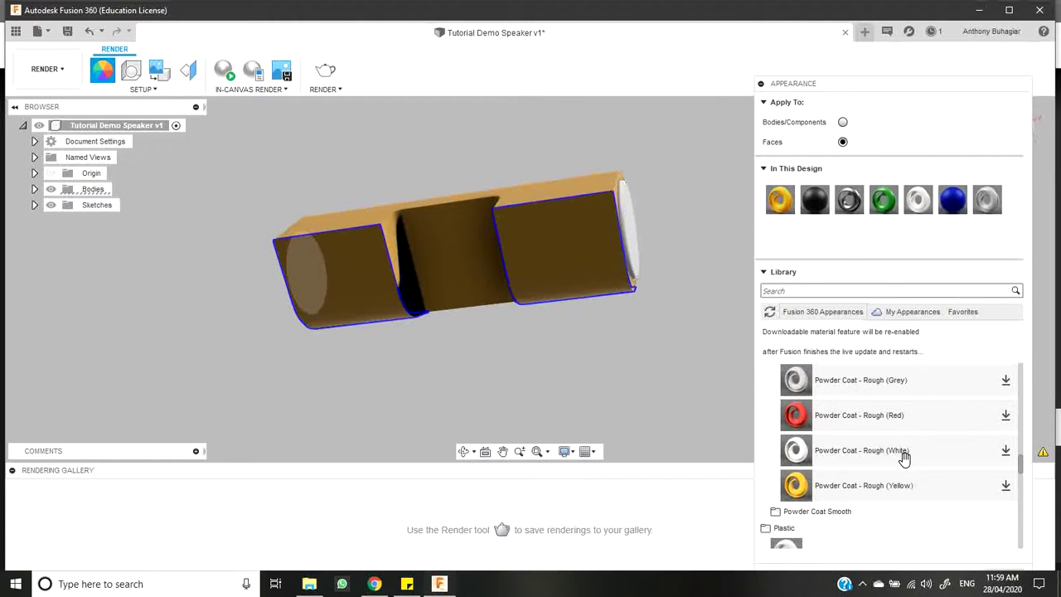
scroll(904, 486, up, 3)
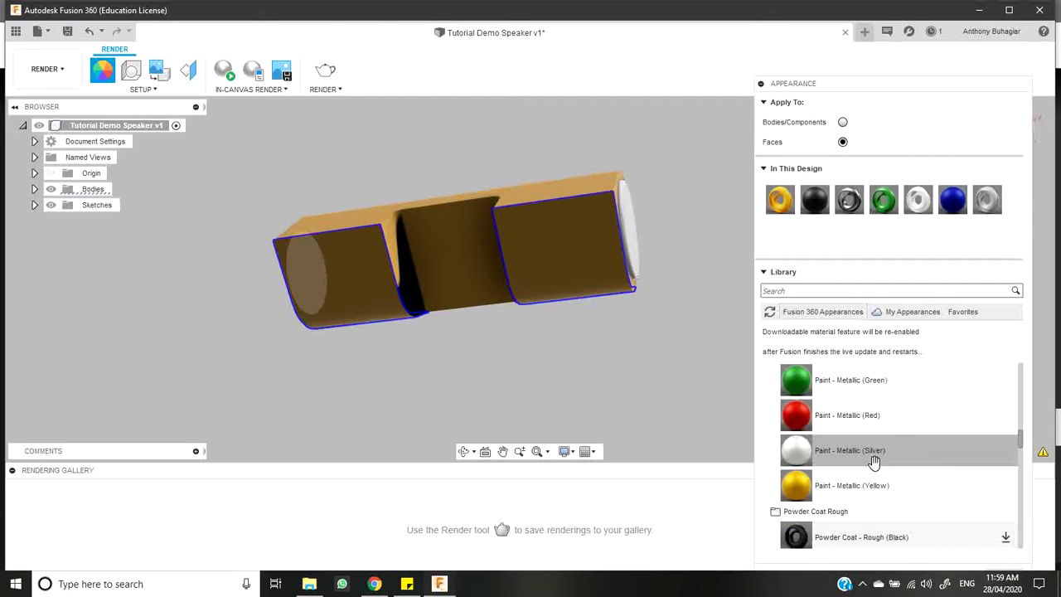
drag(870, 416, 573, 303)
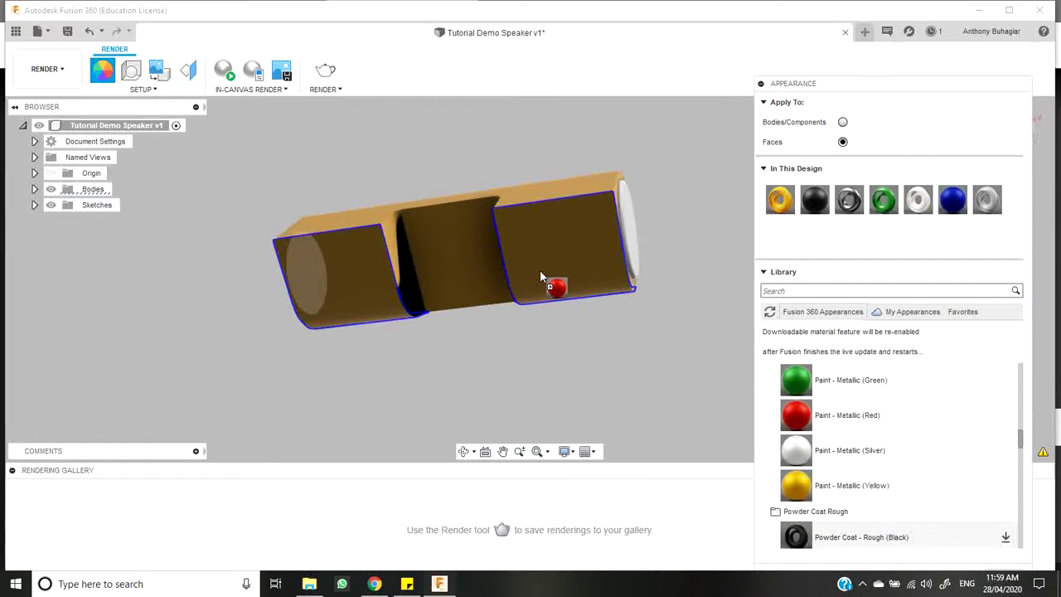
drag(540, 270, 570, 304)
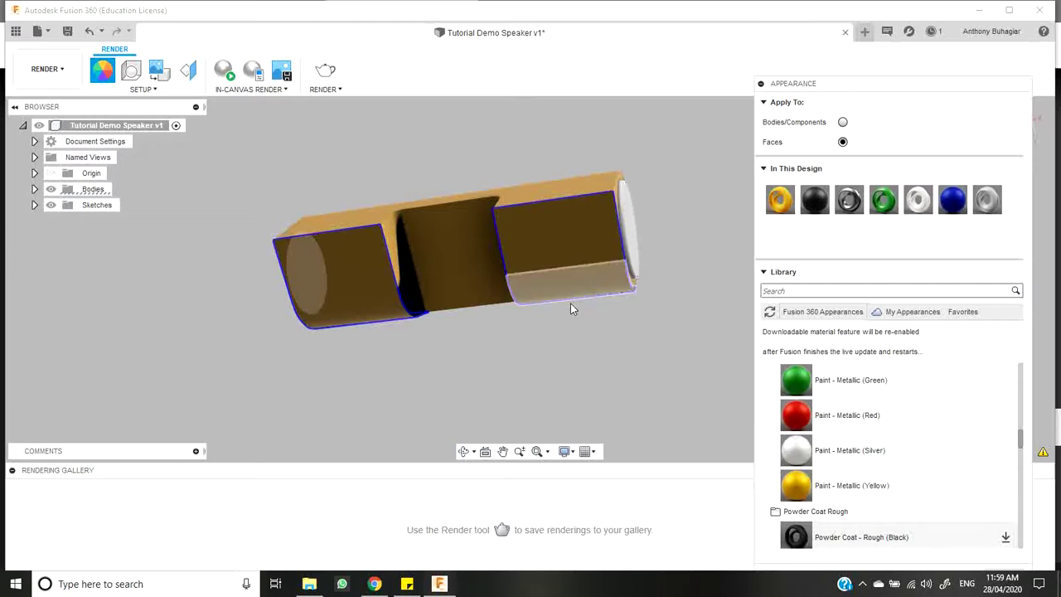
click(465, 451)
Paint the lower side faces and the top face with Paint - Metallic (Red).
drag(533, 390, 535, 326)
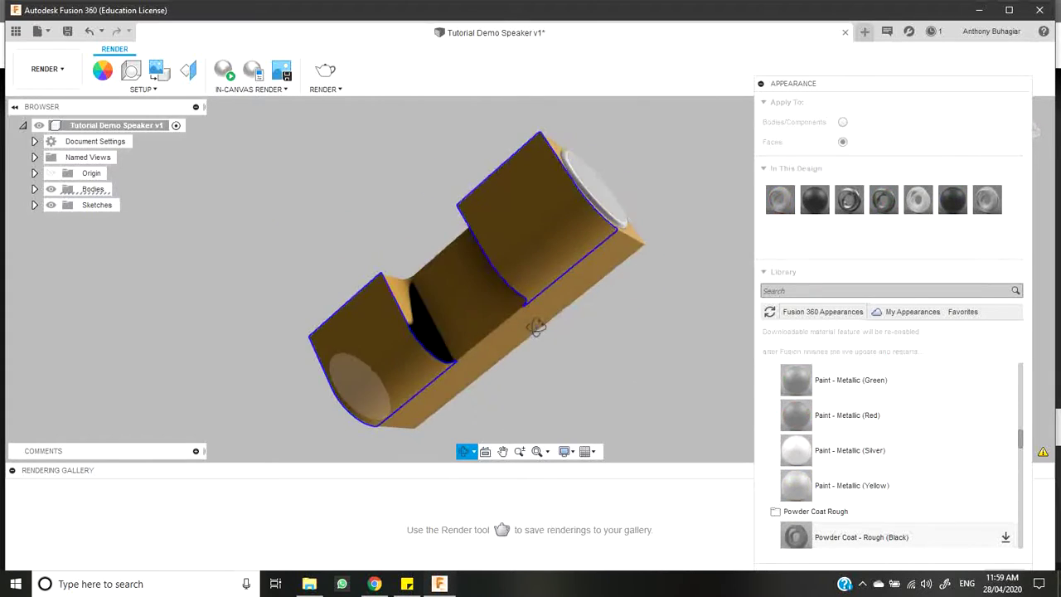
key(Escape)
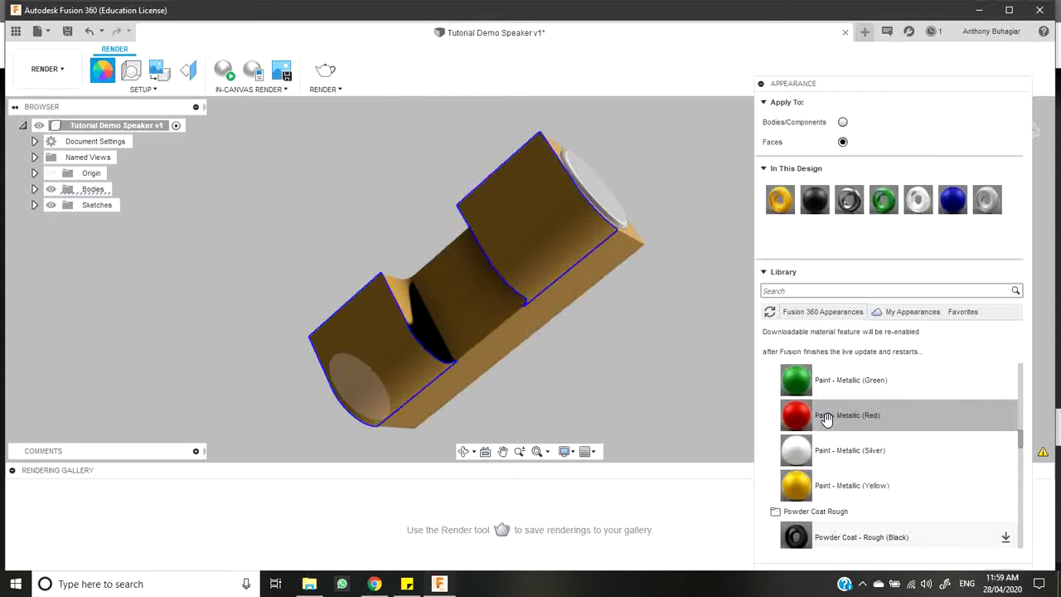
mouse_move(817, 417)
mouse_down()
mouse_move(652, 321)
mouse_move(566, 251)
mouse_up()
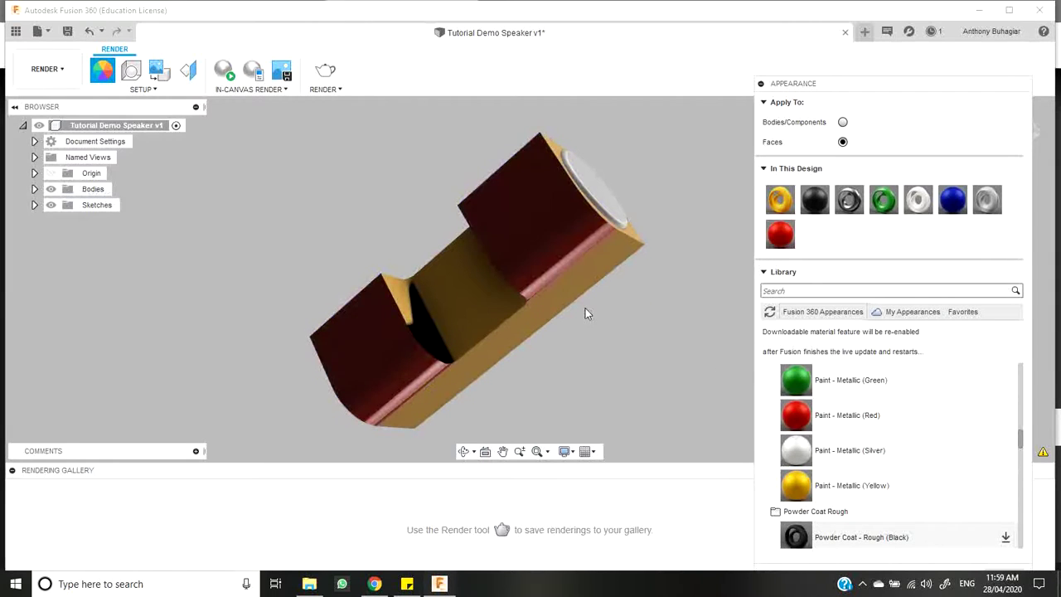
click(463, 451)
drag(522, 423, 613, 243)
key(Escape)
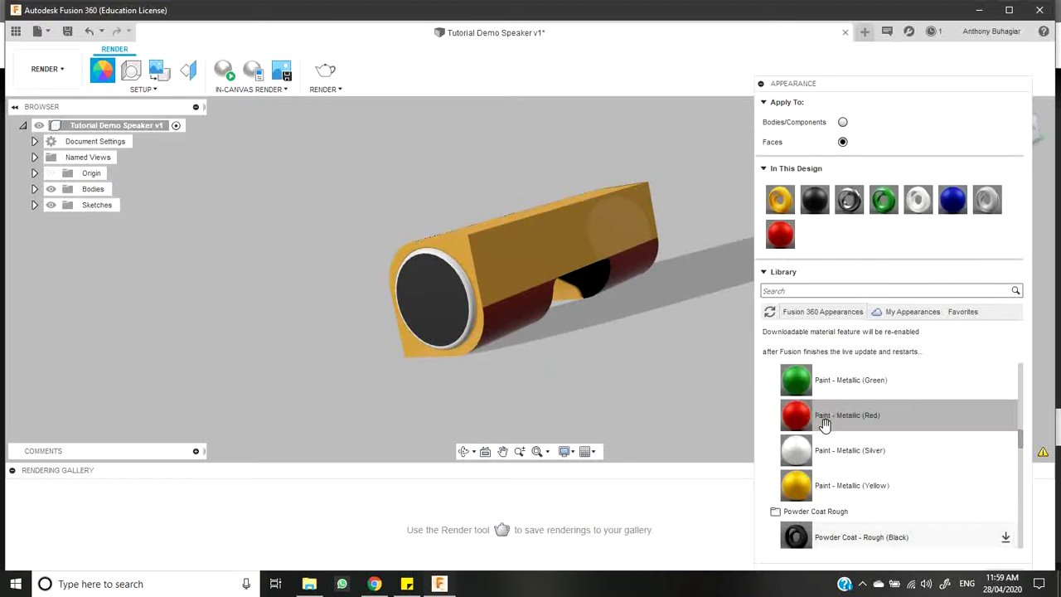
mouse_move(825, 424)
mouse_down()
mouse_move(618, 265)
mouse_move(558, 242)
mouse_up()
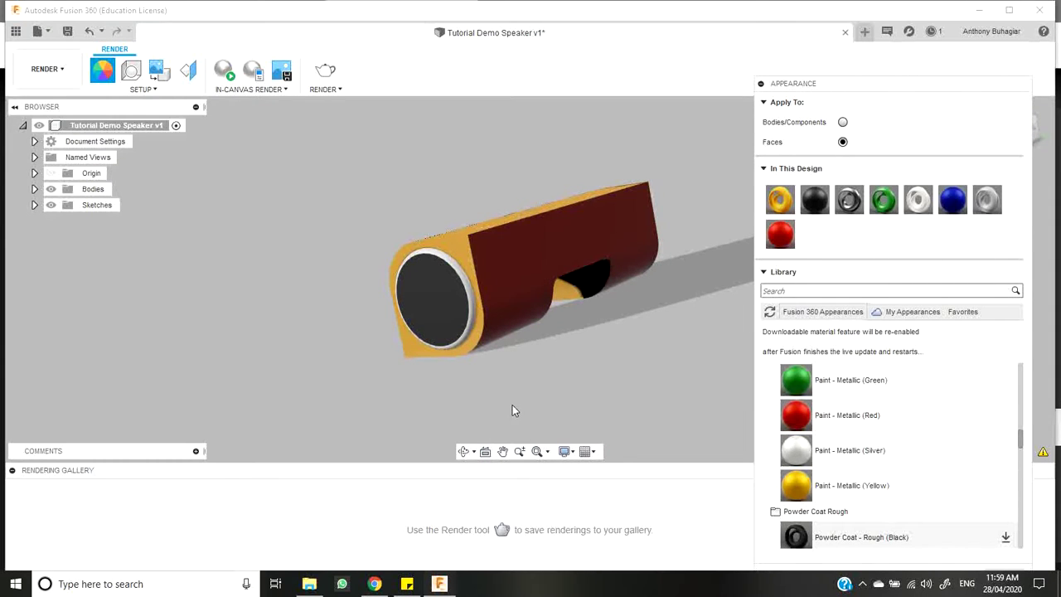
Orbit the speaker to check its end and underside.
click(463, 451)
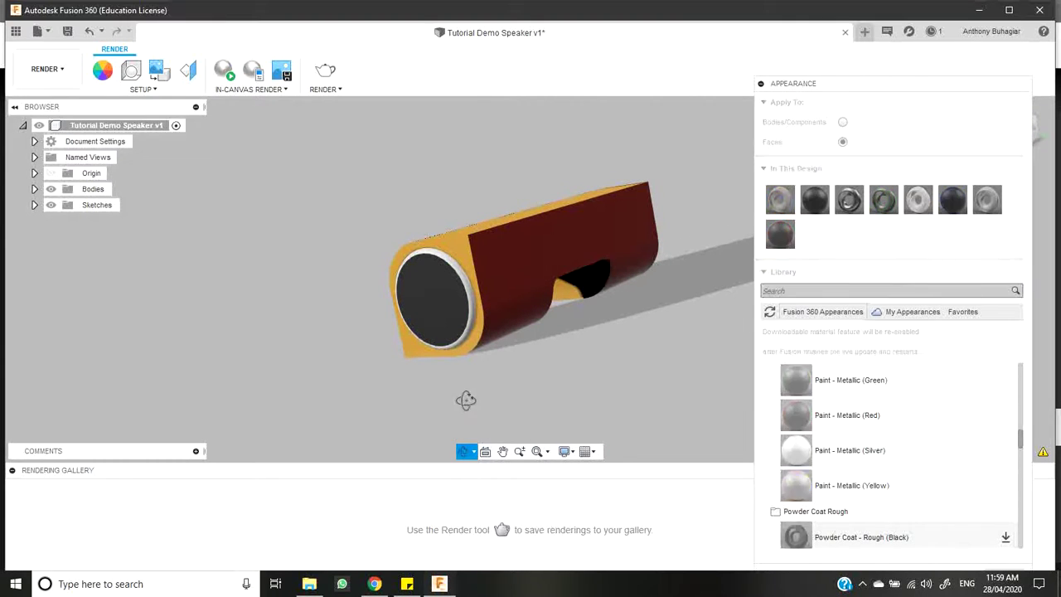
drag(464, 397, 647, 228)
drag(424, 305, 356, 240)
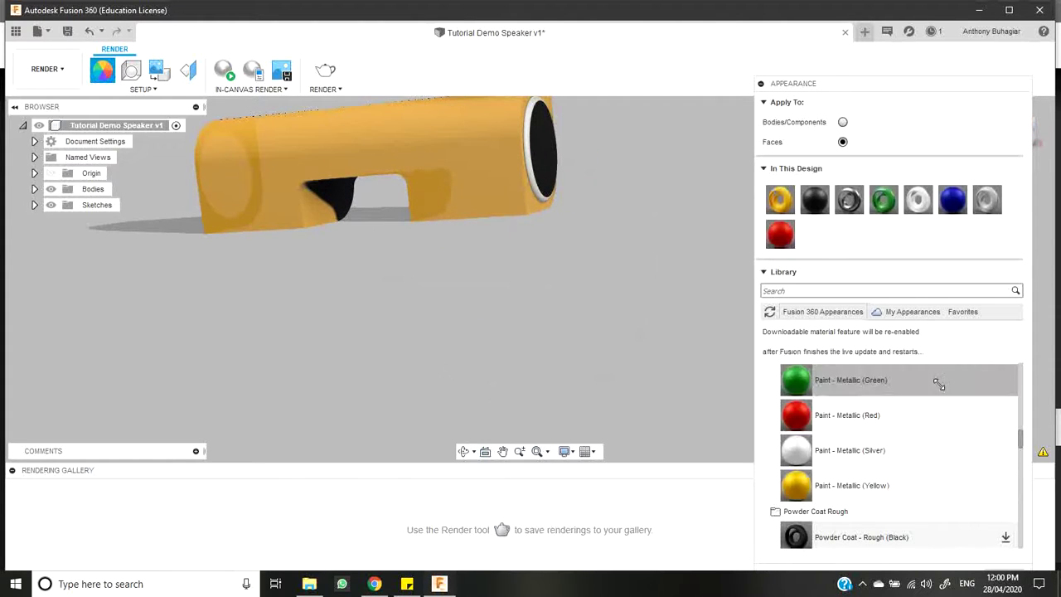
scroll(845, 489, down, 10)
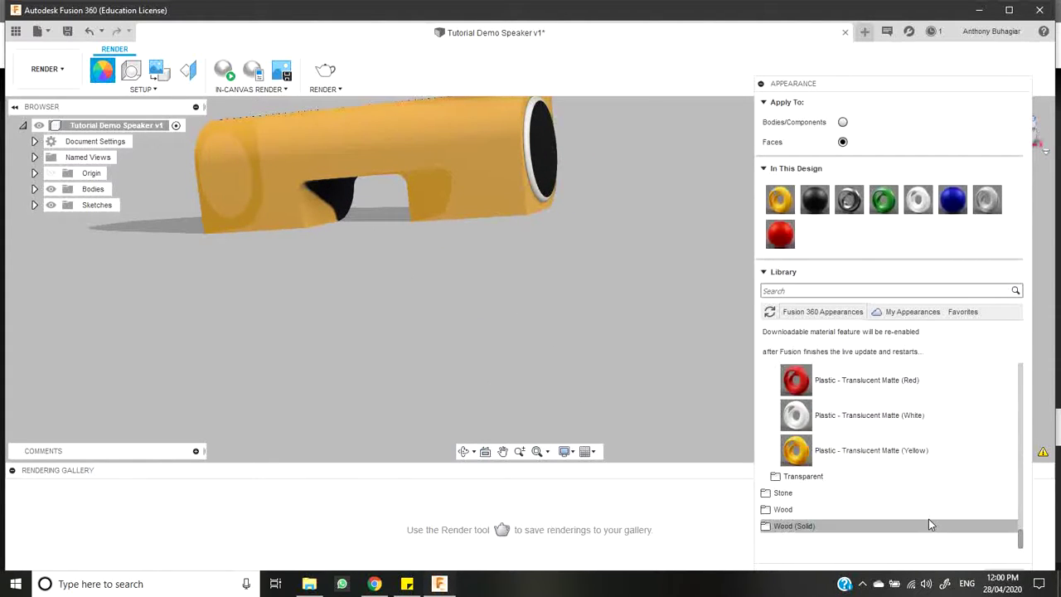
Close the Appearance panel and return the speaker to the Home view.
drag(955, 94, 946, 43)
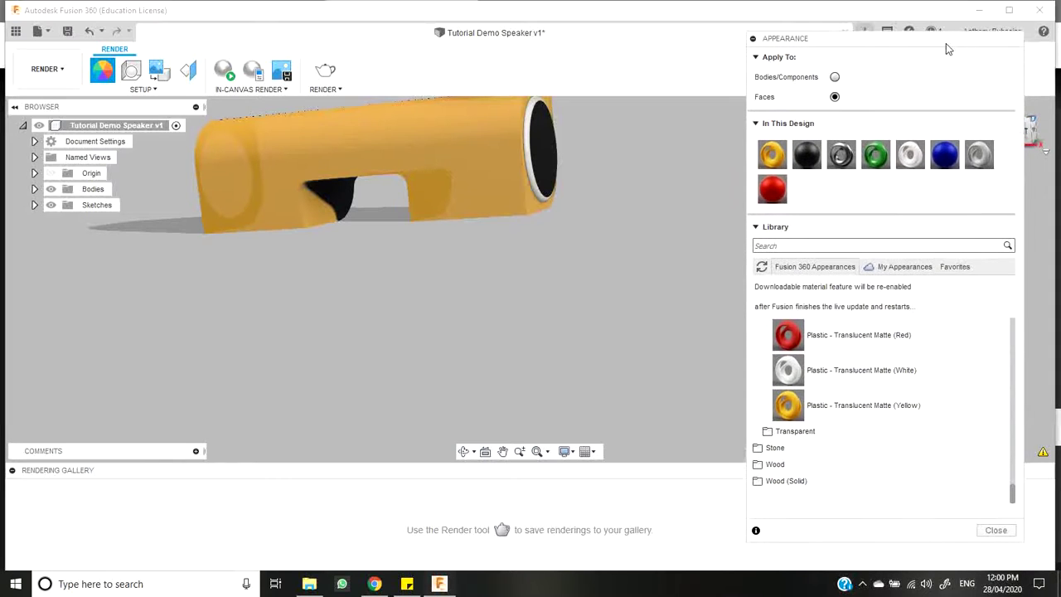
click(992, 535)
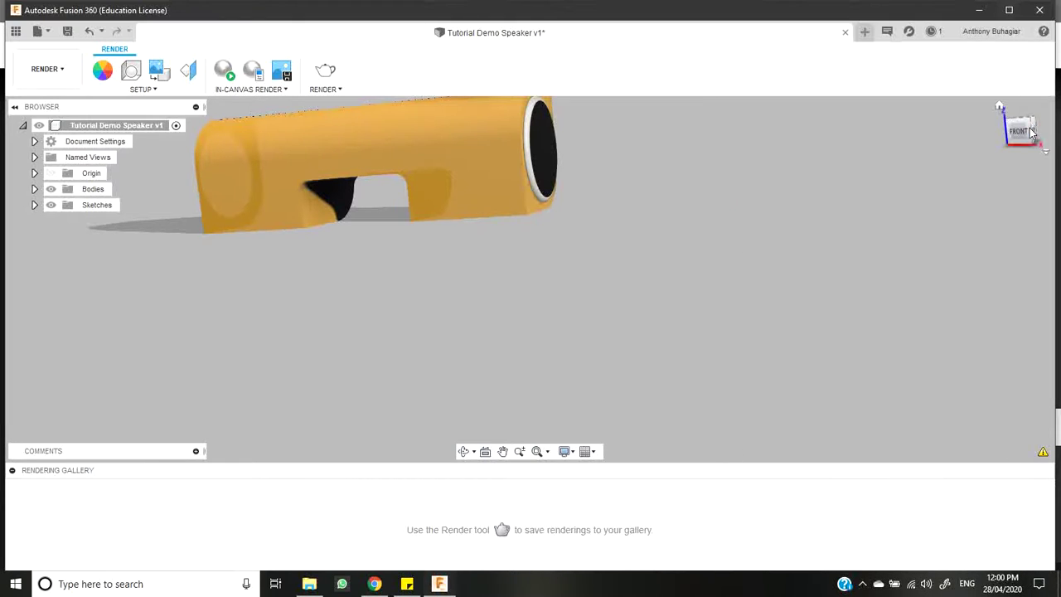
click(1000, 108)
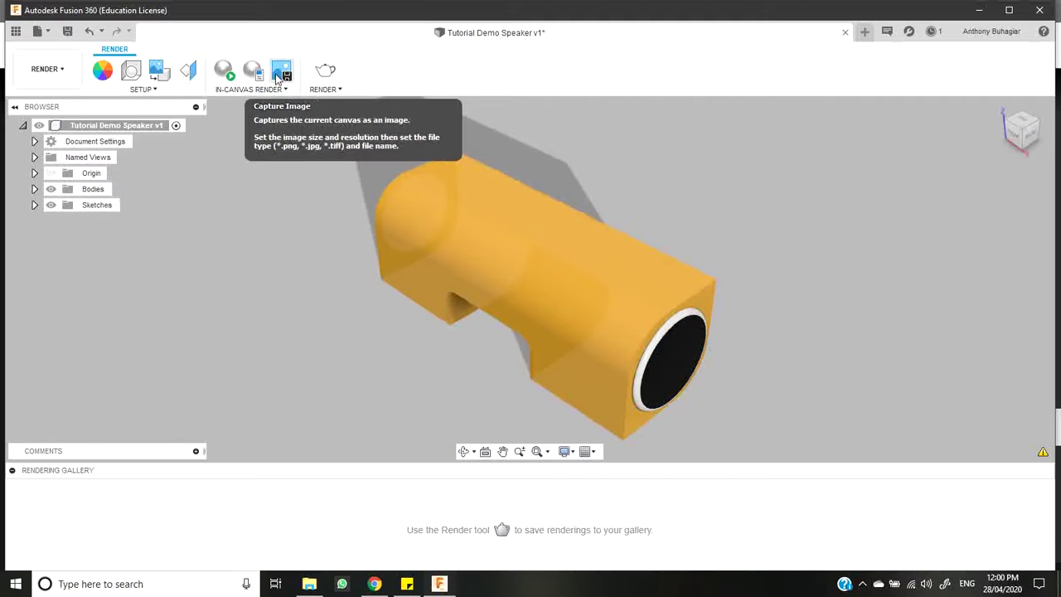
Open Render Settings from the RENDER dropdown for a full render of the speaker.
click(326, 90)
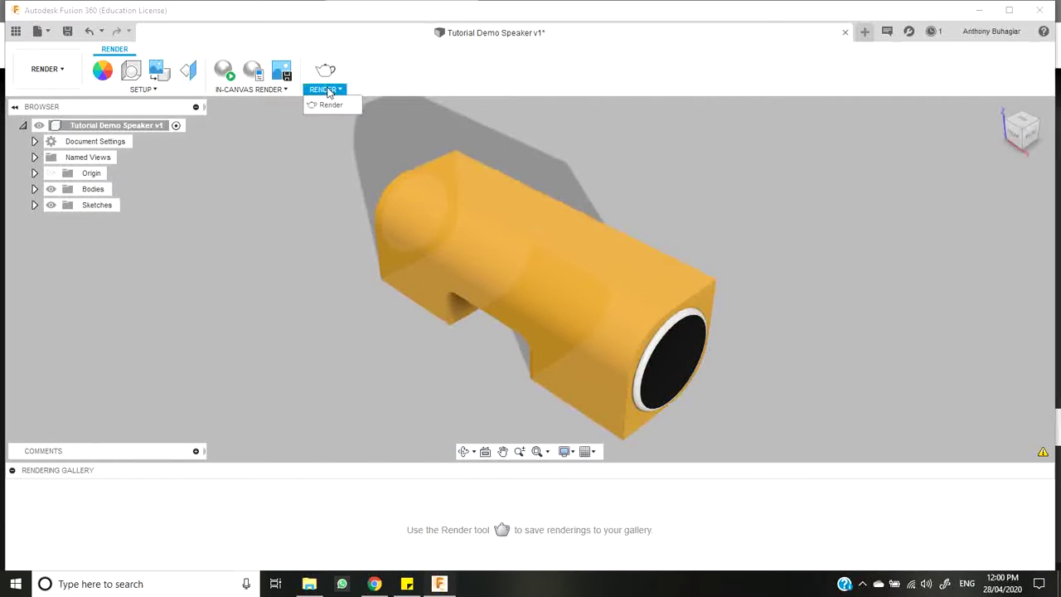
click(249, 90)
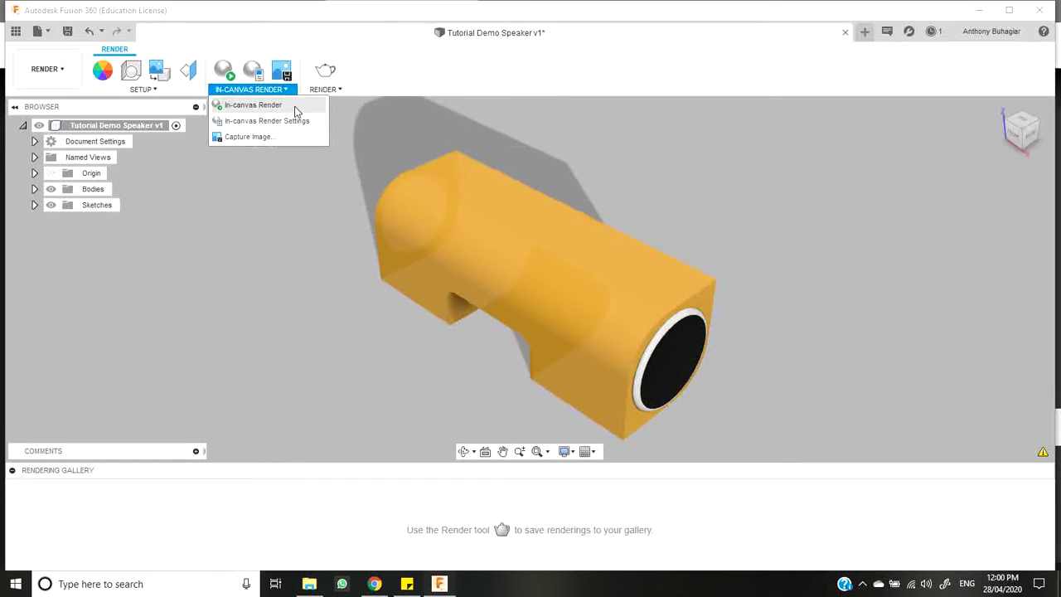
click(321, 90)
click(326, 105)
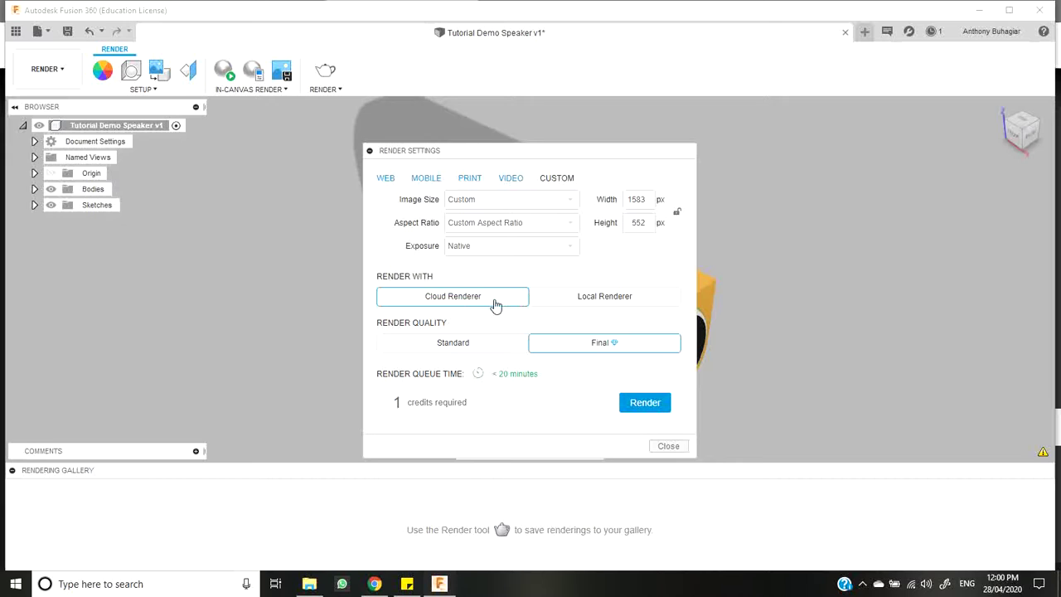
Switch to the Local Renderer and raise render quality to 100 (Excellent).
click(580, 300)
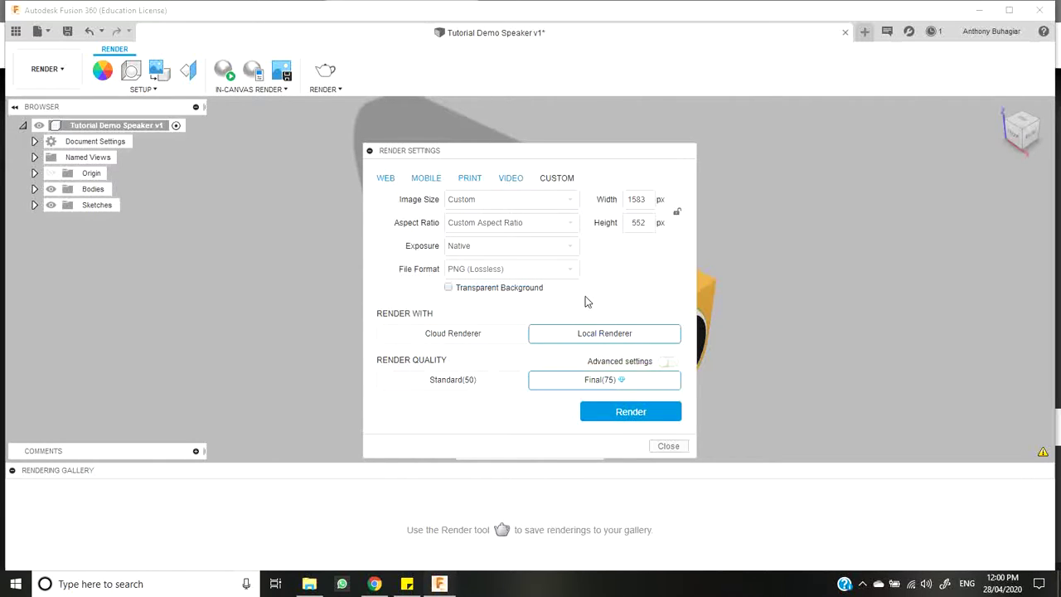
click(492, 386)
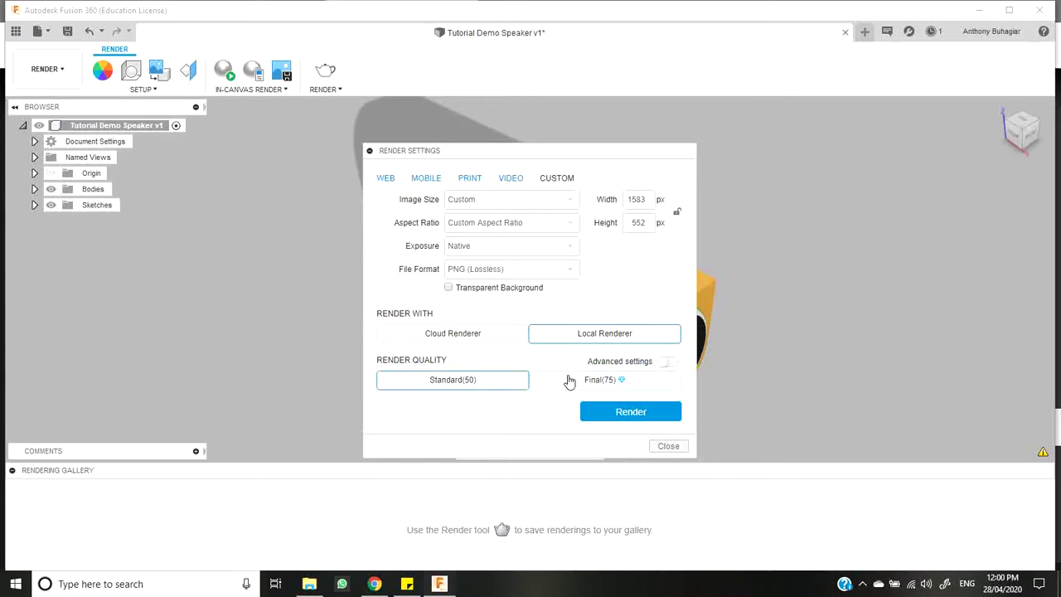
click(570, 380)
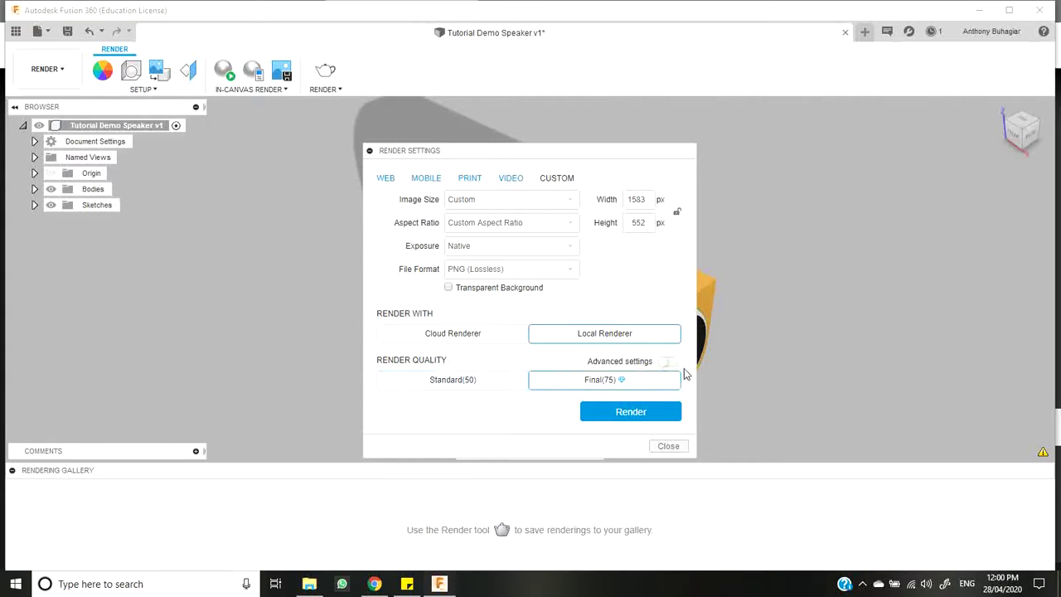
click(667, 362)
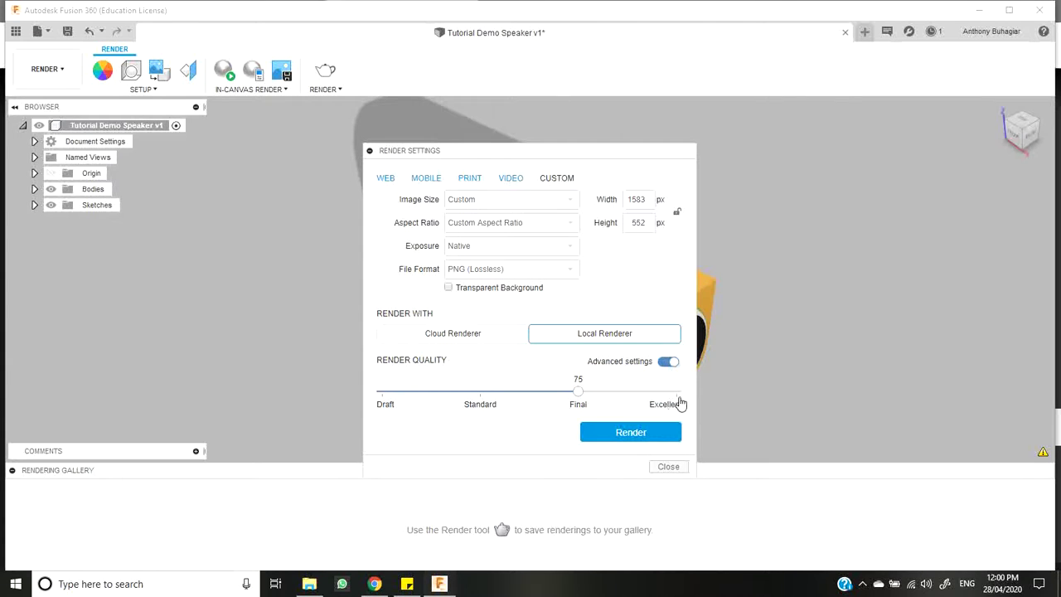
click(676, 402)
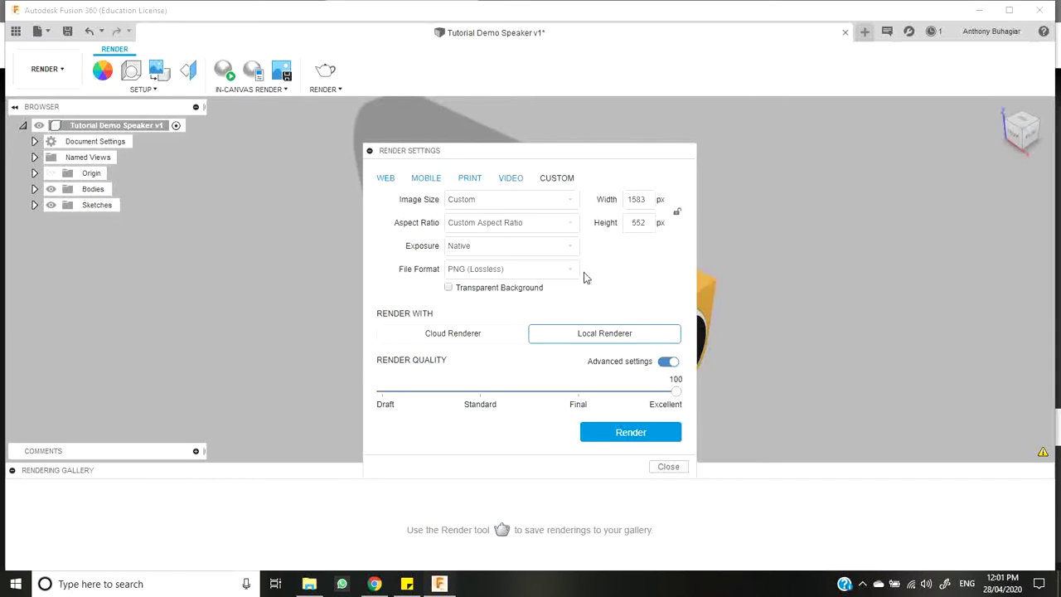
Set JPEG output with a 5:4 Landscape aspect ratio and start the render.
click(522, 273)
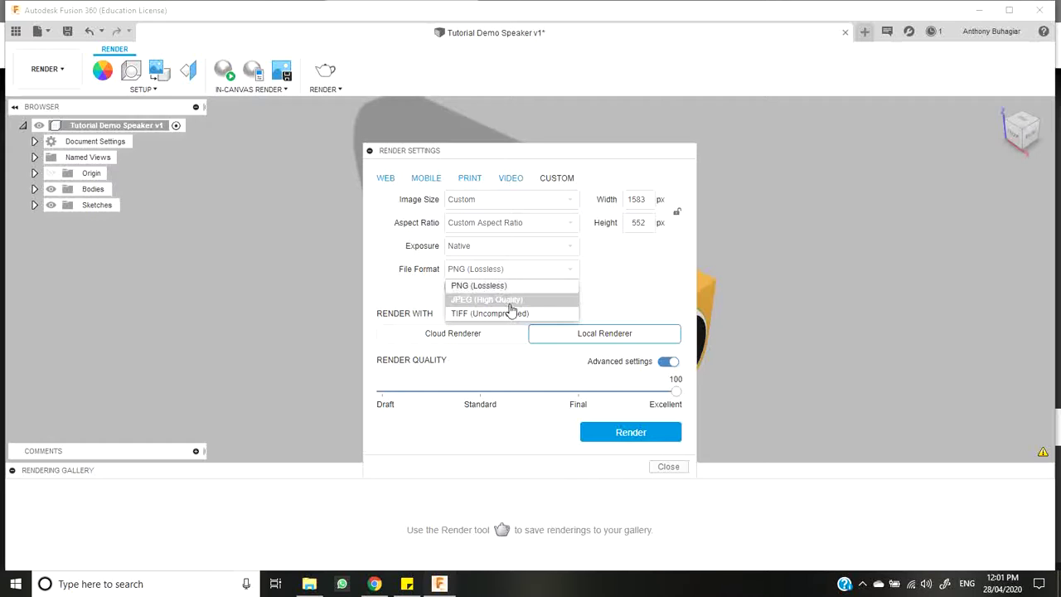
click(511, 308)
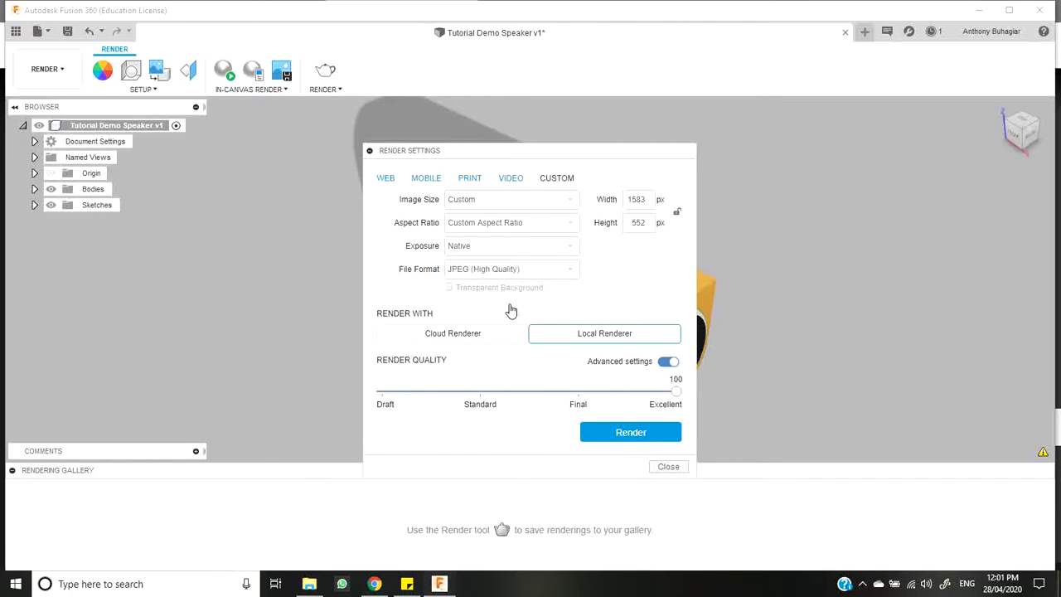
click(525, 251)
click(508, 266)
click(509, 228)
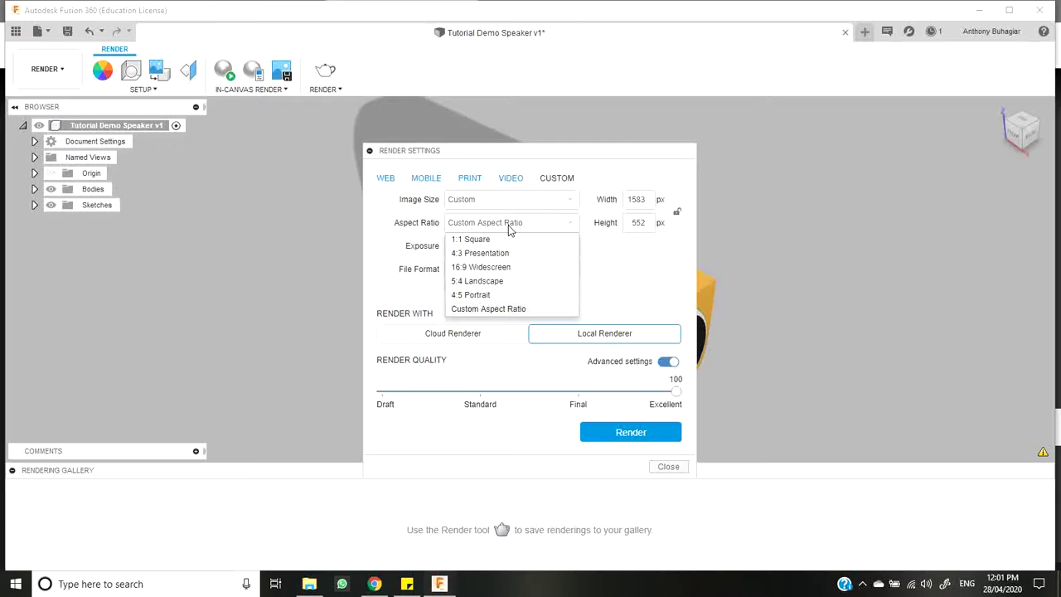
click(490, 282)
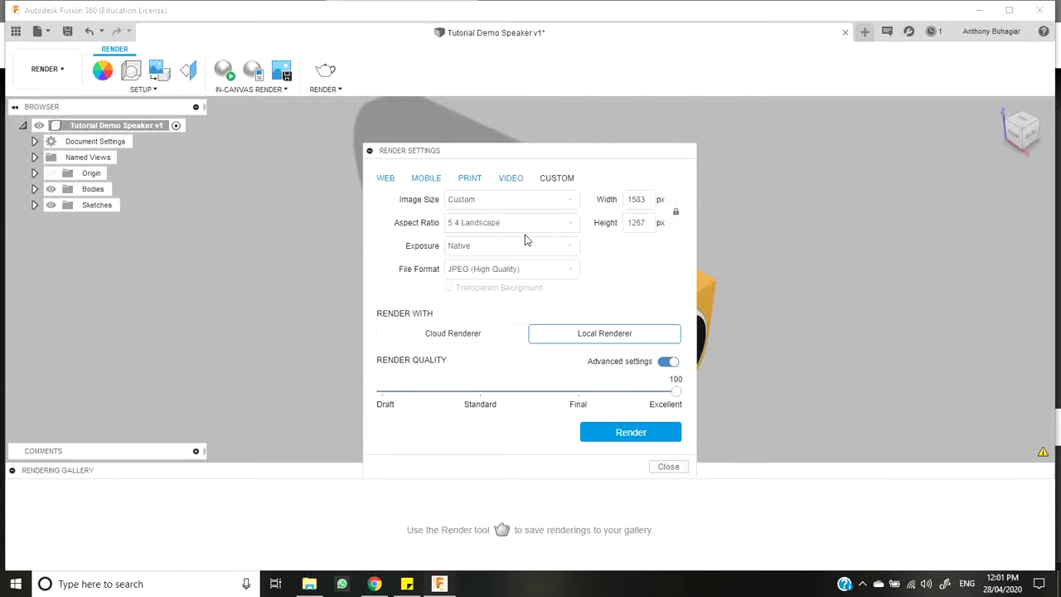
click(530, 207)
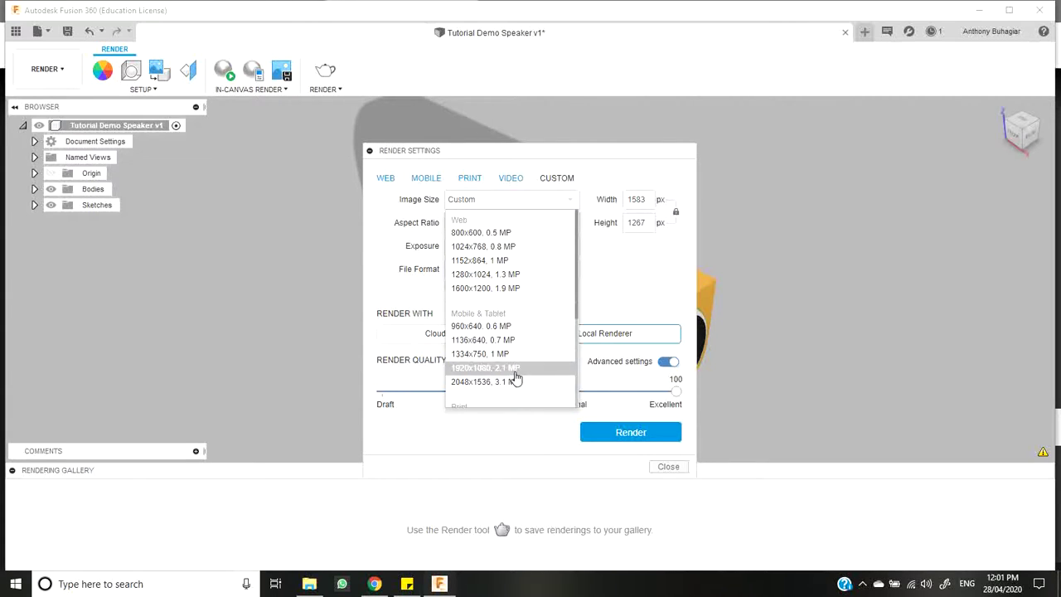
scroll(506, 327, down, 5)
click(385, 308)
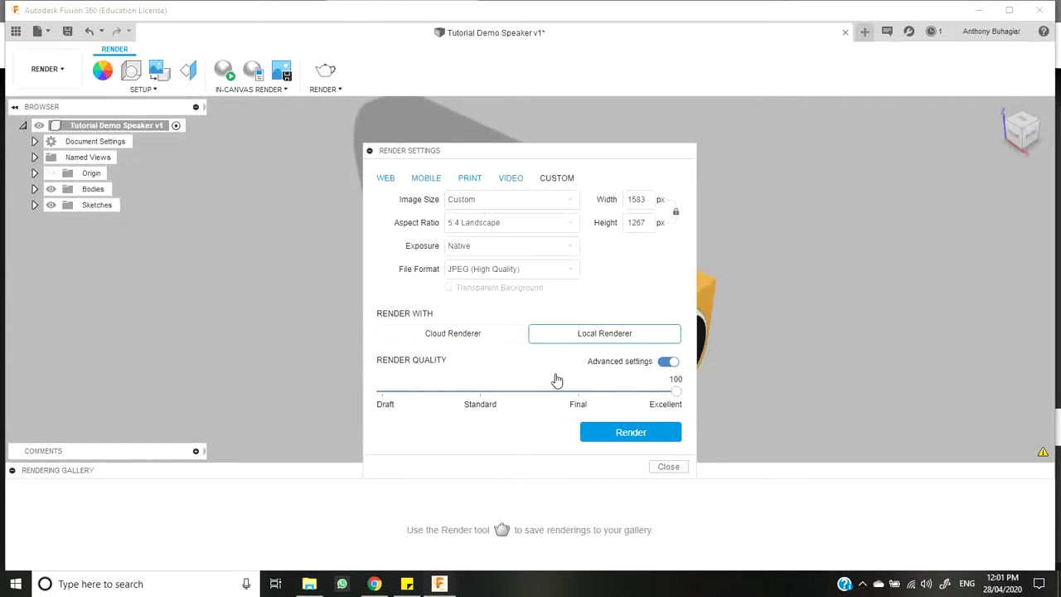
click(621, 433)
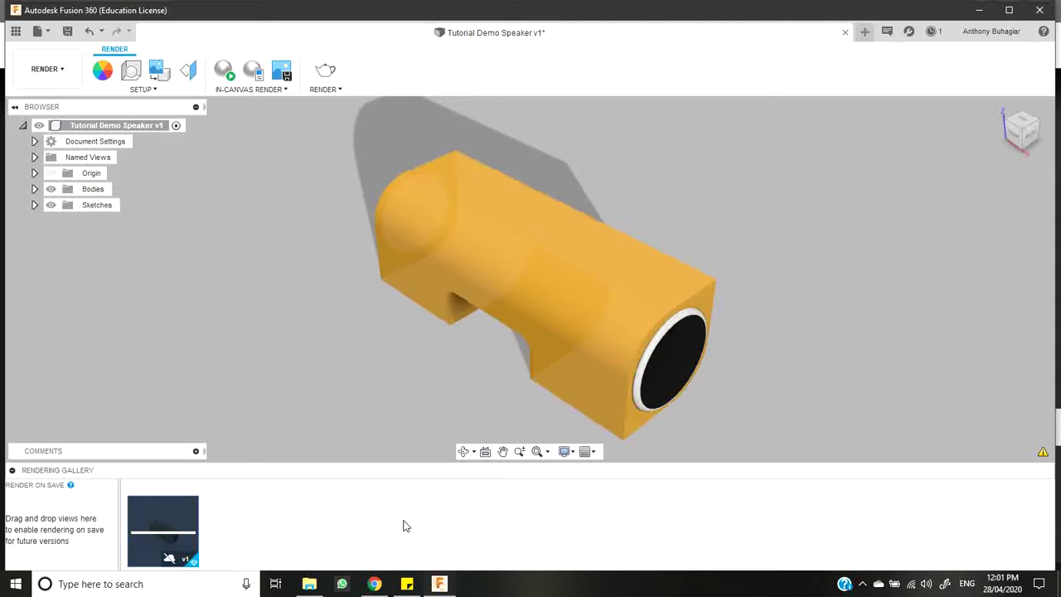
click(462, 452)
drag(455, 416, 555, 391)
click(374, 584)
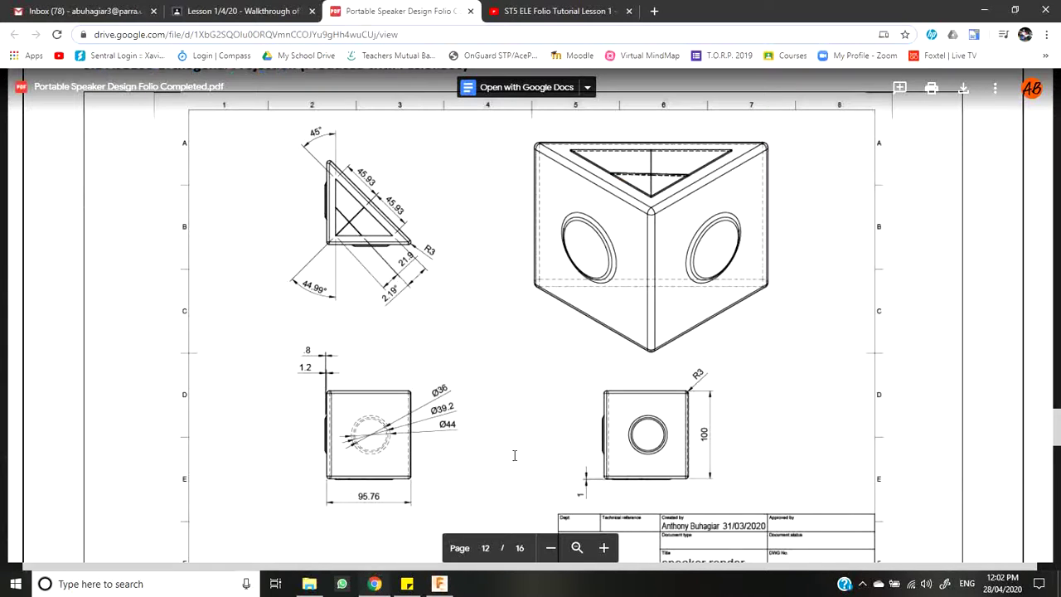
scroll(522, 449, up, 5)
scroll(539, 448, up, 15)
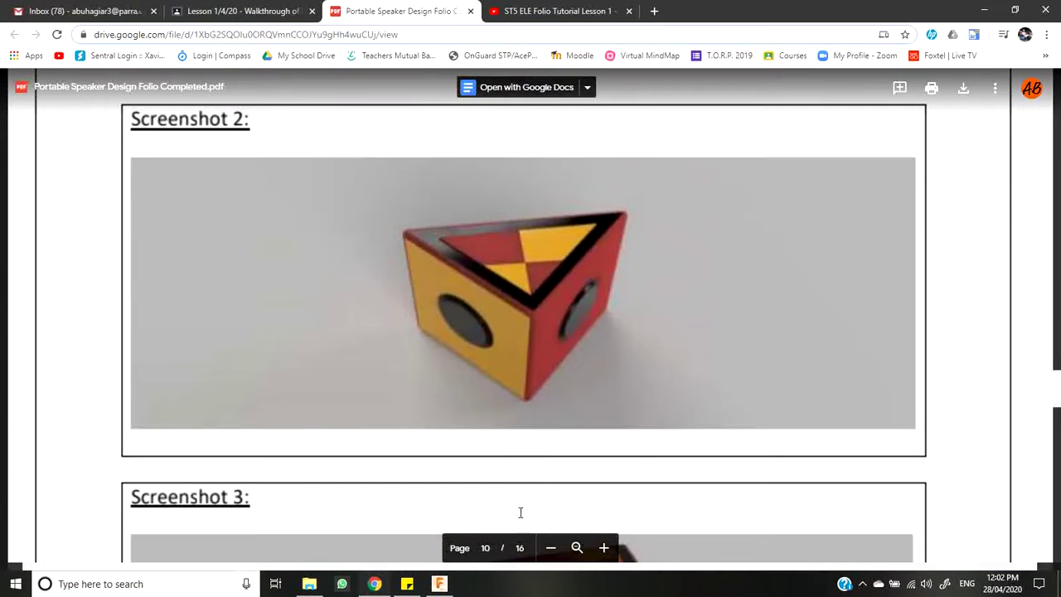
click(549, 548)
click(548, 555)
click(548, 555)
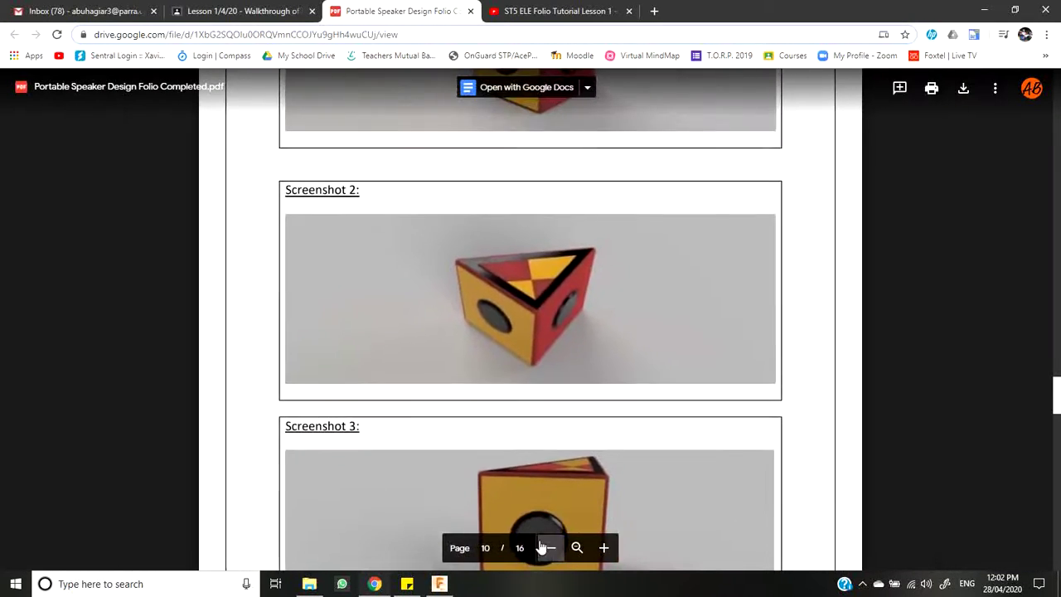
scroll(531, 373, up, 5)
scroll(530, 373, down, 1)
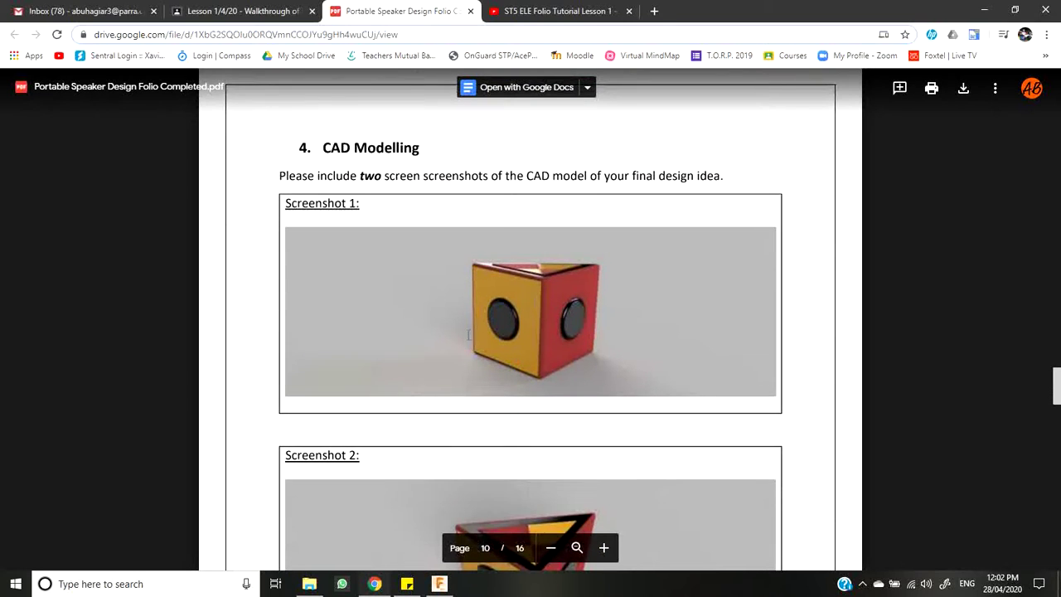
scroll(531, 428, down, 3)
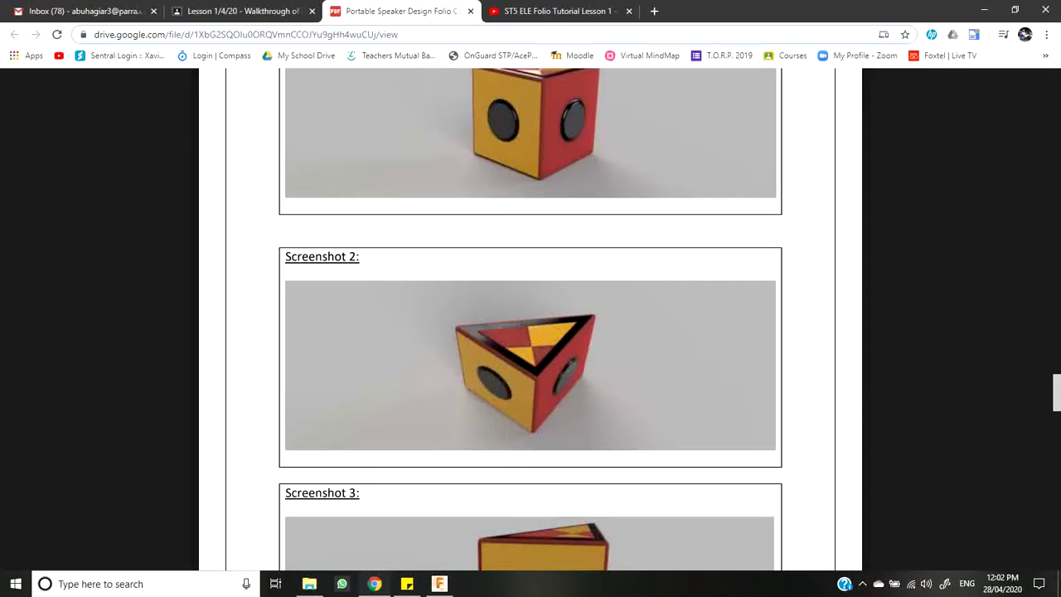
scroll(530, 331, down, 8)
scroll(530, 332, up, 6)
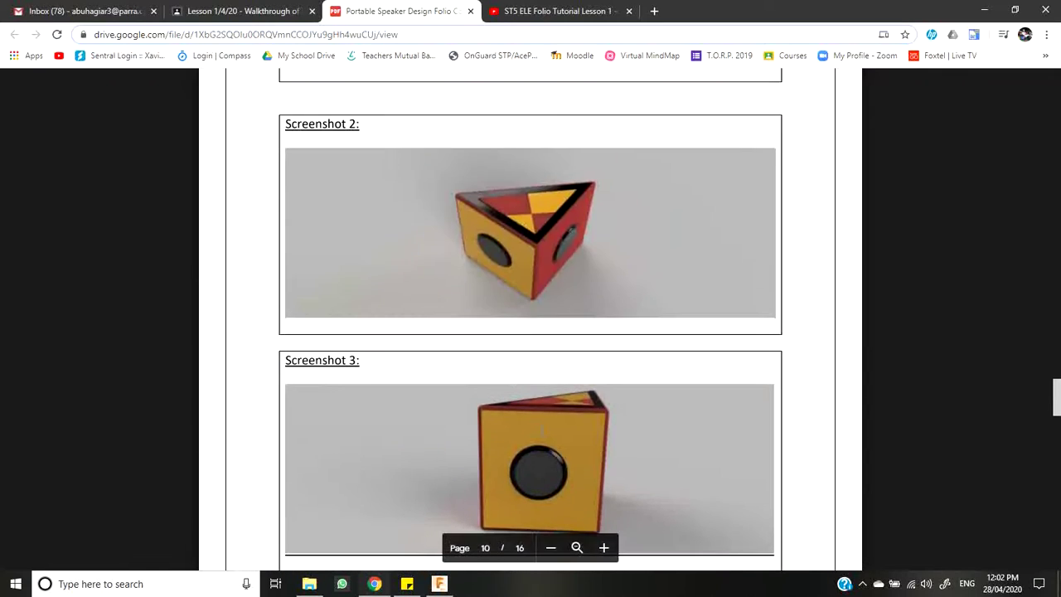
scroll(541, 429, up, 7)
scroll(541, 430, down, 10)
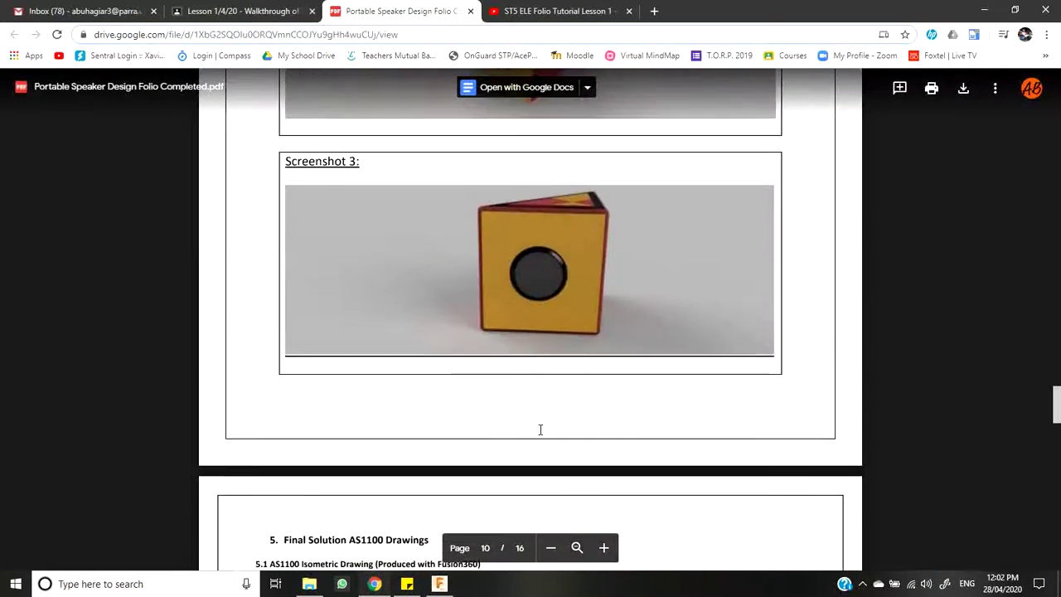
scroll(541, 429, down, 1)
scroll(541, 429, up, 6)
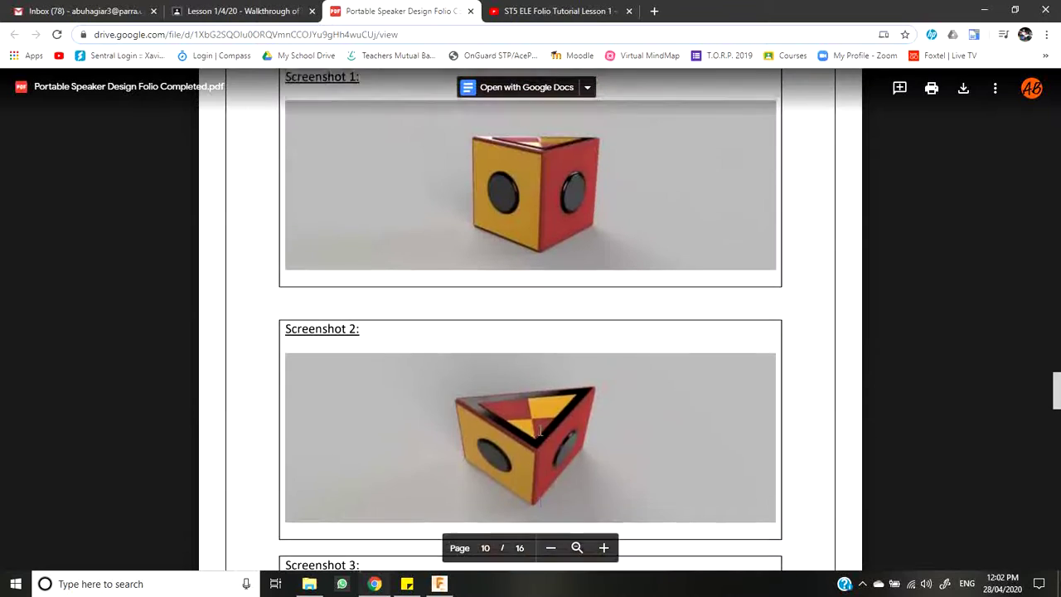
scroll(540, 429, up, 2)
Orbit the speaker so its round opening faces forward and reopen Render Settings.
click(439, 584)
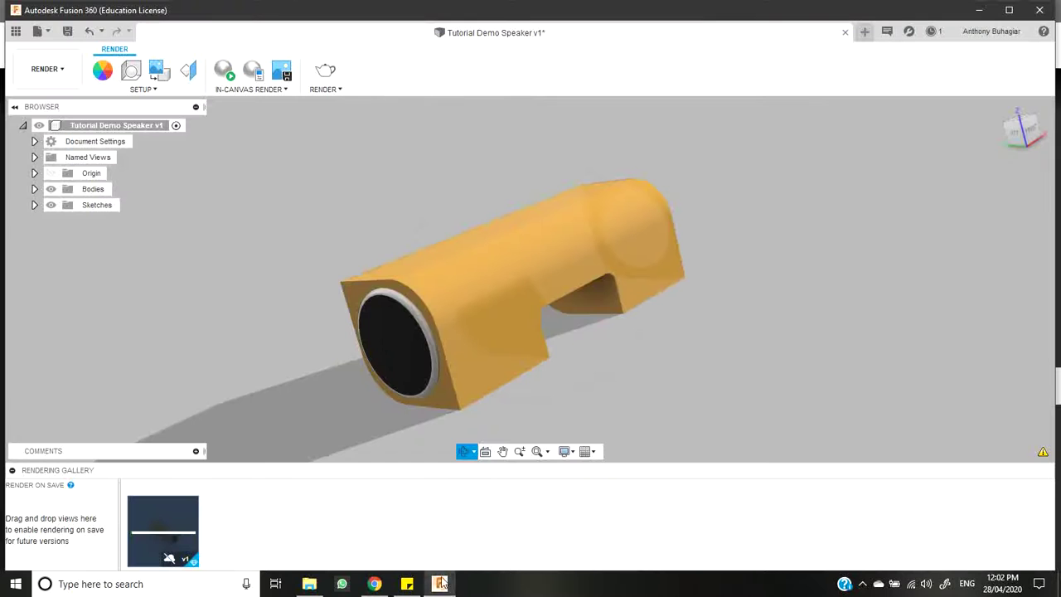
shift+middle_drag(418, 404, 585, 242)
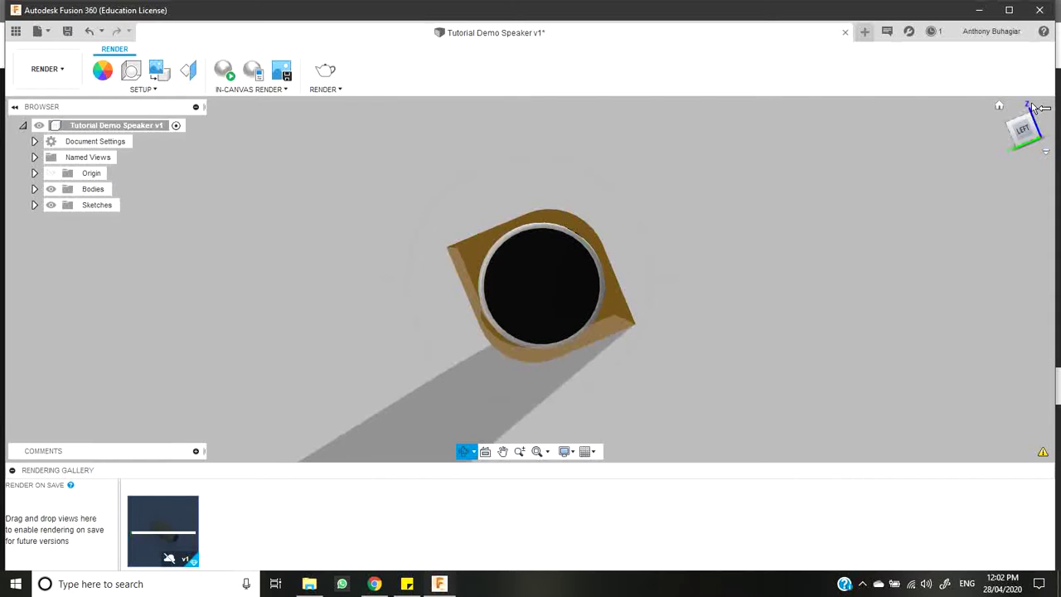
shift+middle_drag(634, 247, 609, 300)
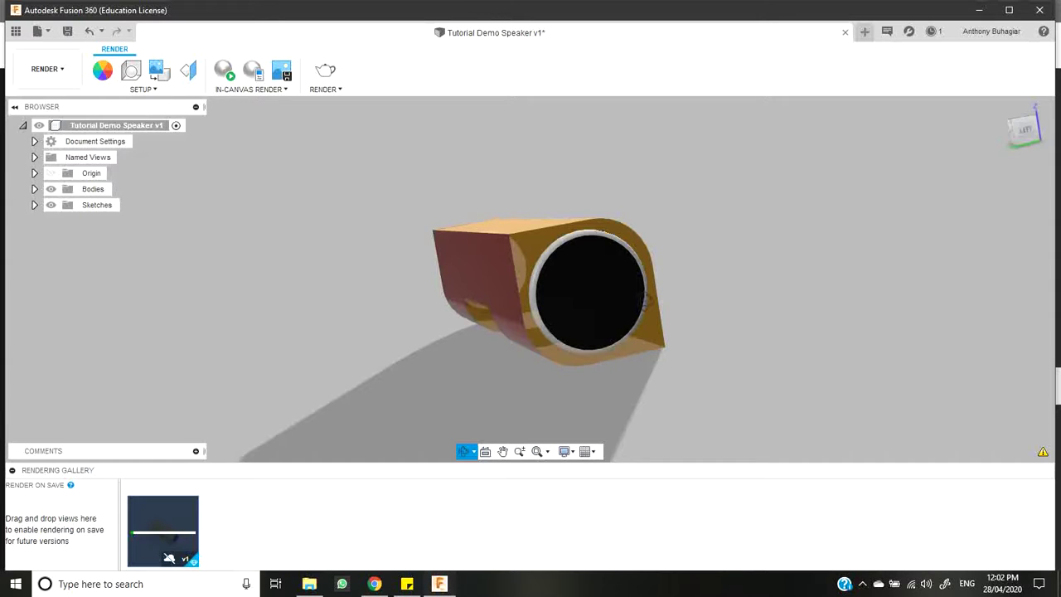
click(329, 73)
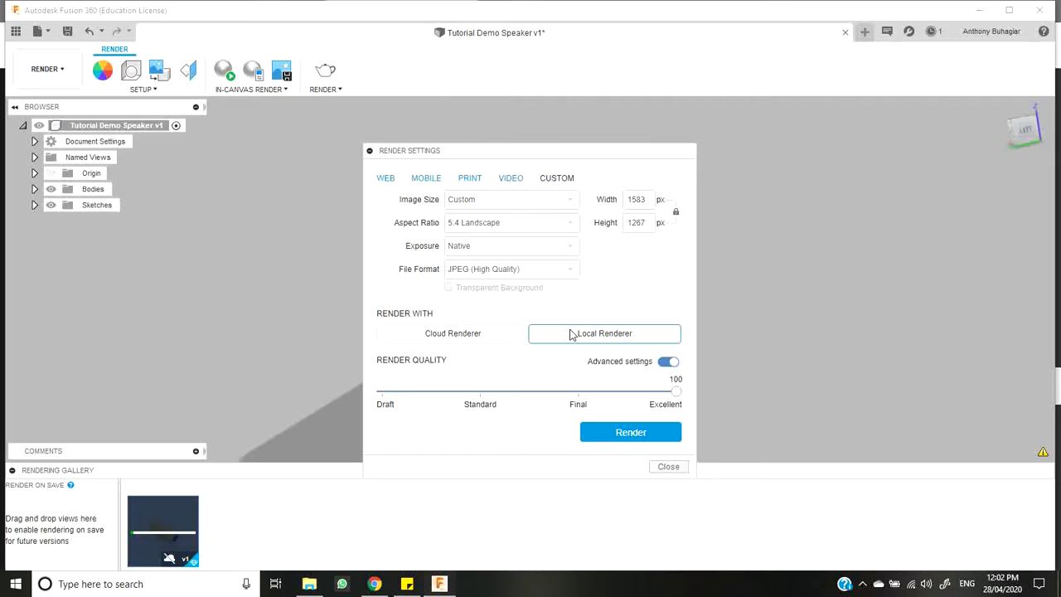
Start a second local render of the speaker from the front-facing view.
click(645, 435)
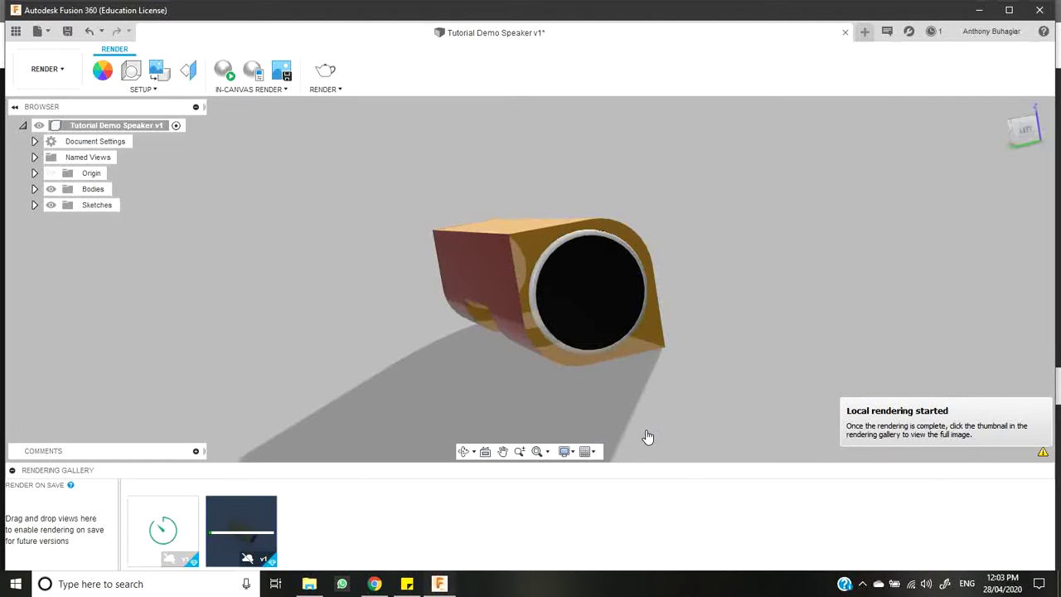
mouse_move(207, 560)
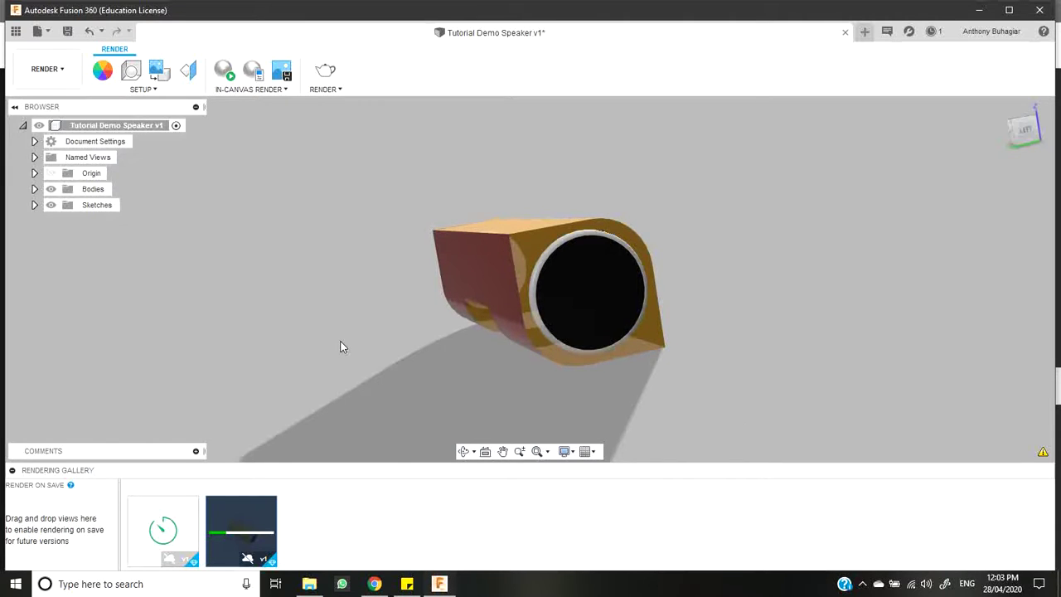
Switch to the folio PDF in Chrome, zoom out, and scroll to the 4. CAD Modelling page.
click(388, 585)
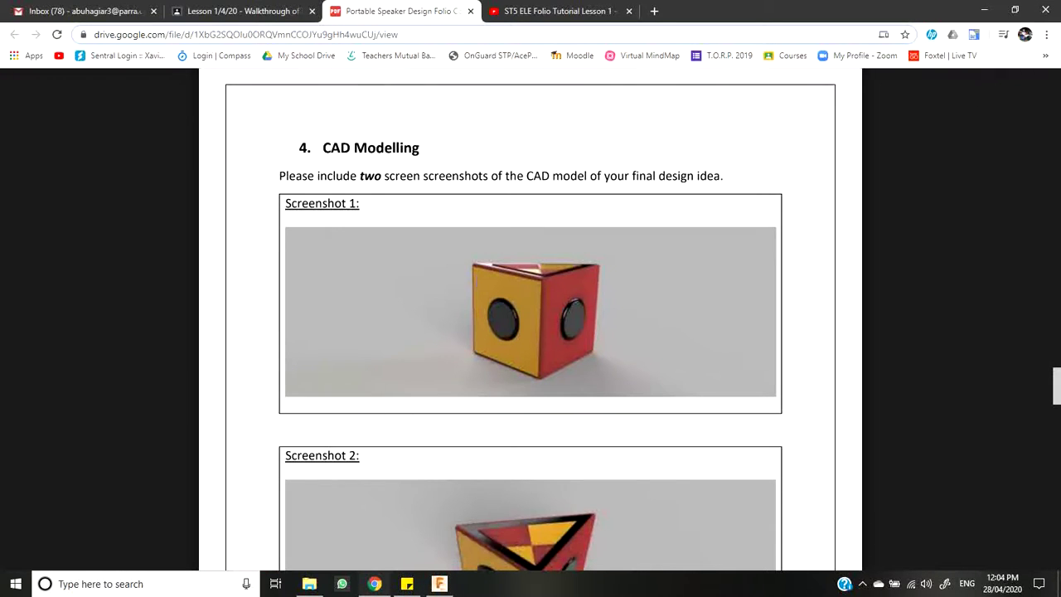
scroll(520, 284, up, 15)
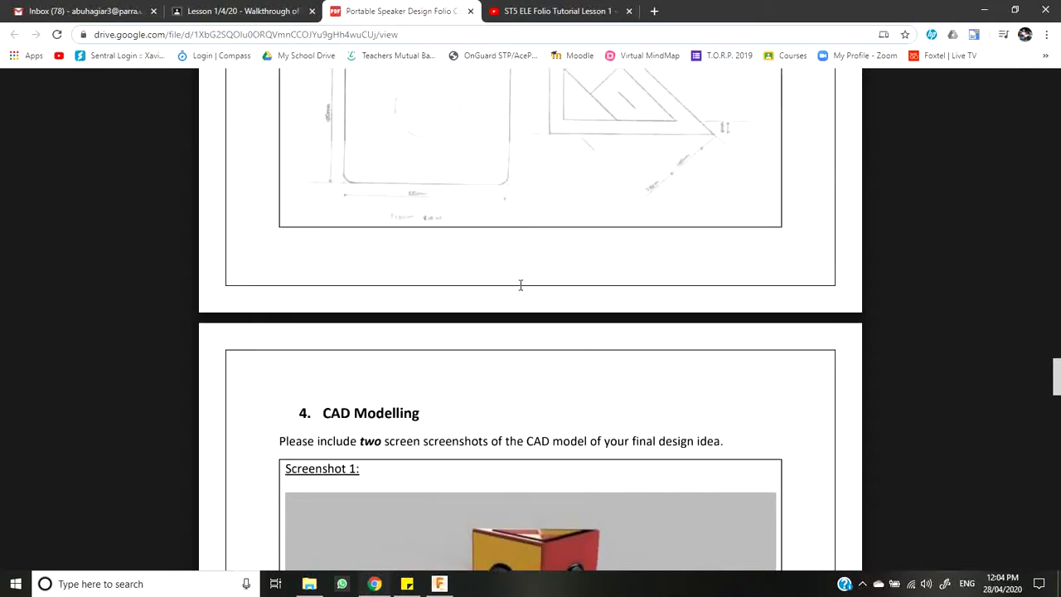
scroll(521, 284, up, 5)
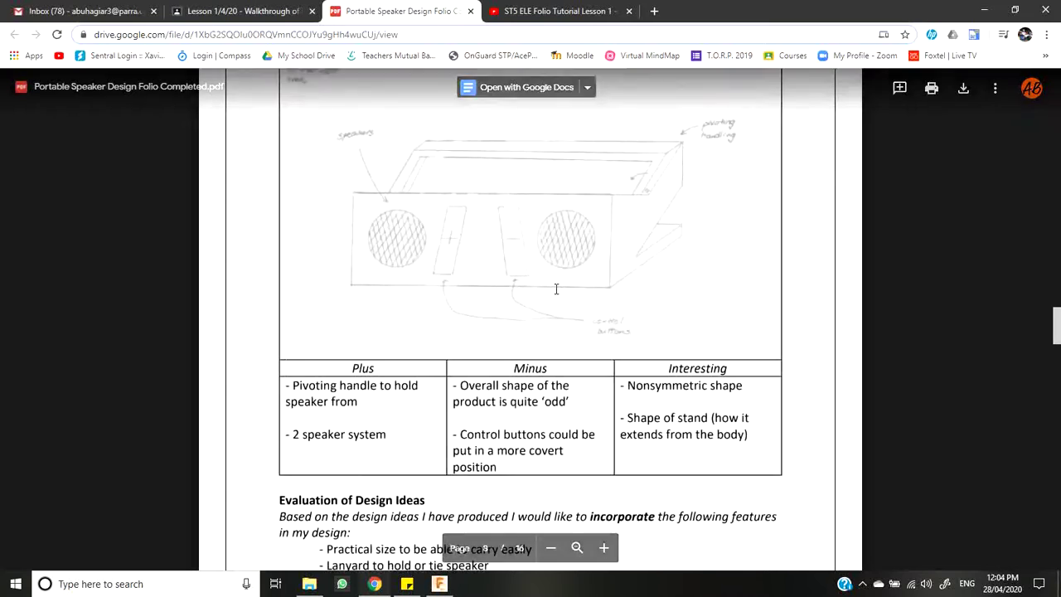
click(550, 548)
scroll(565, 452, up, 6)
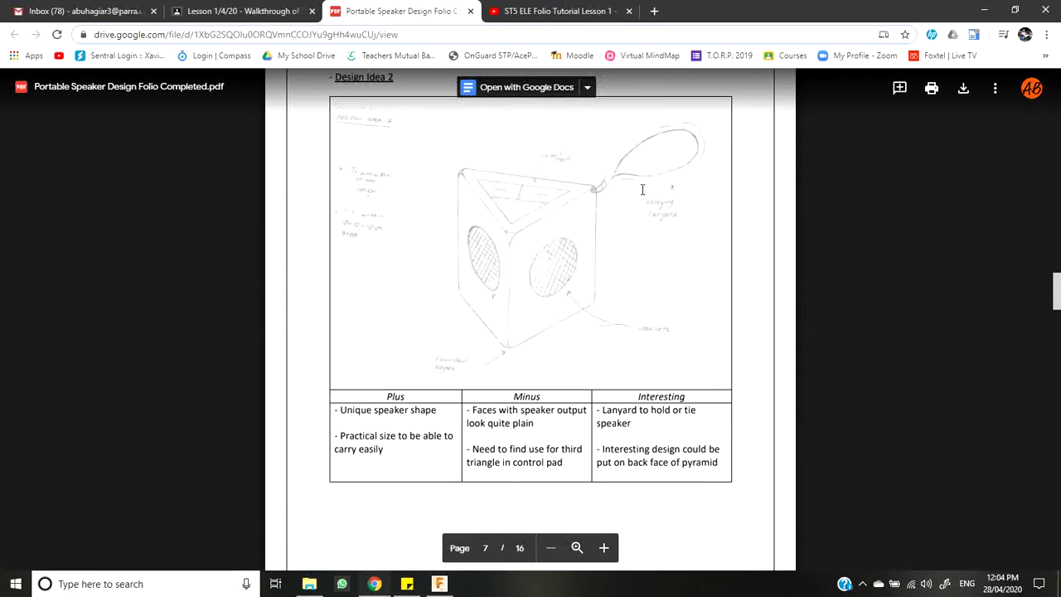
scroll(639, 262, down, 4)
scroll(639, 263, down, 10)
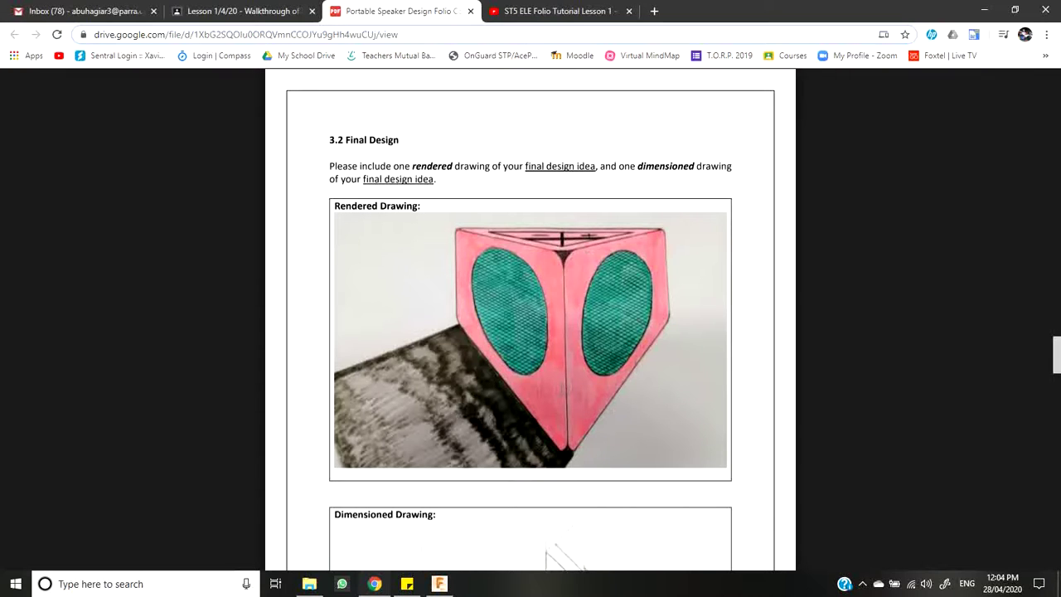
scroll(561, 390, down, 4)
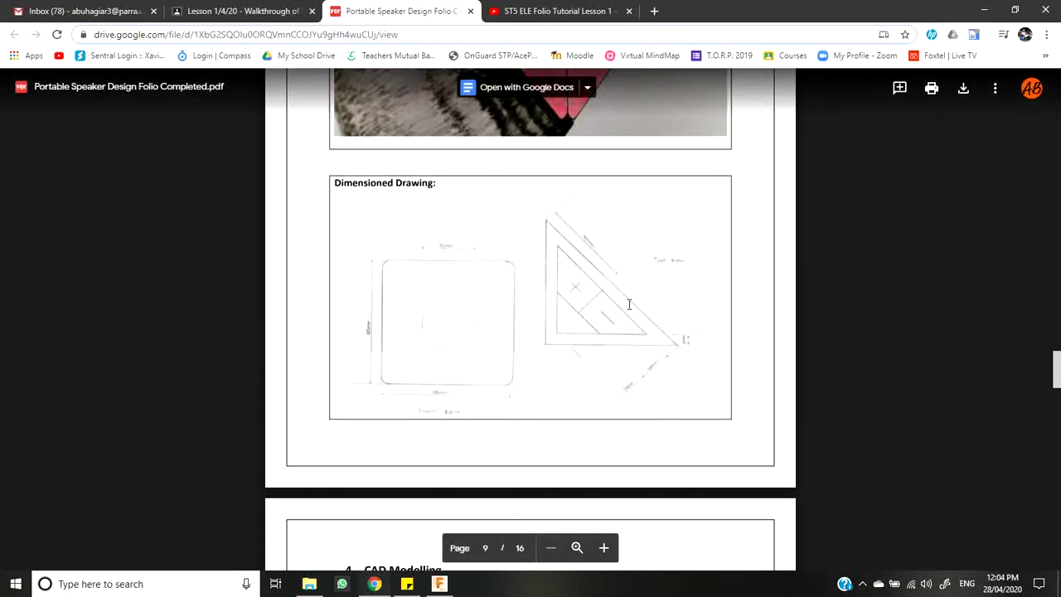
scroll(629, 304, down, 4)
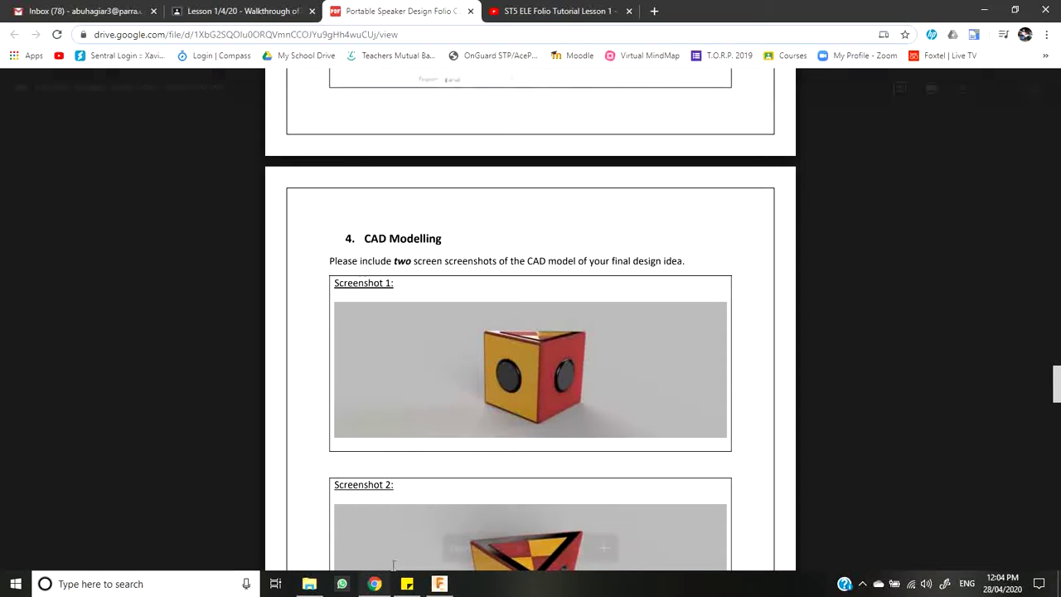
Switch back to the Fusion 360 window with the speaker render in progress.
click(434, 584)
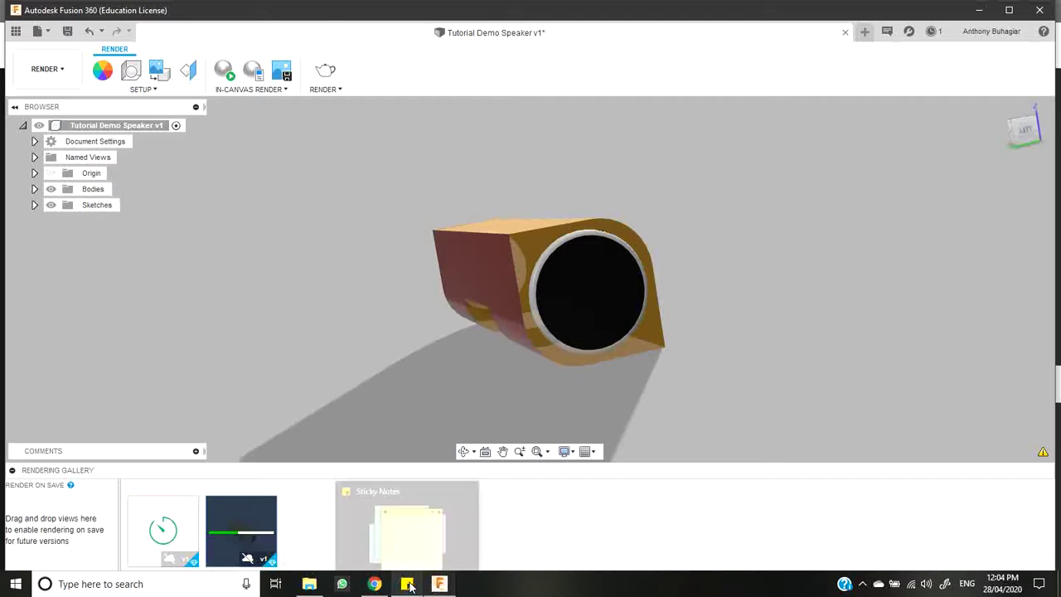
mouse_move(432, 587)
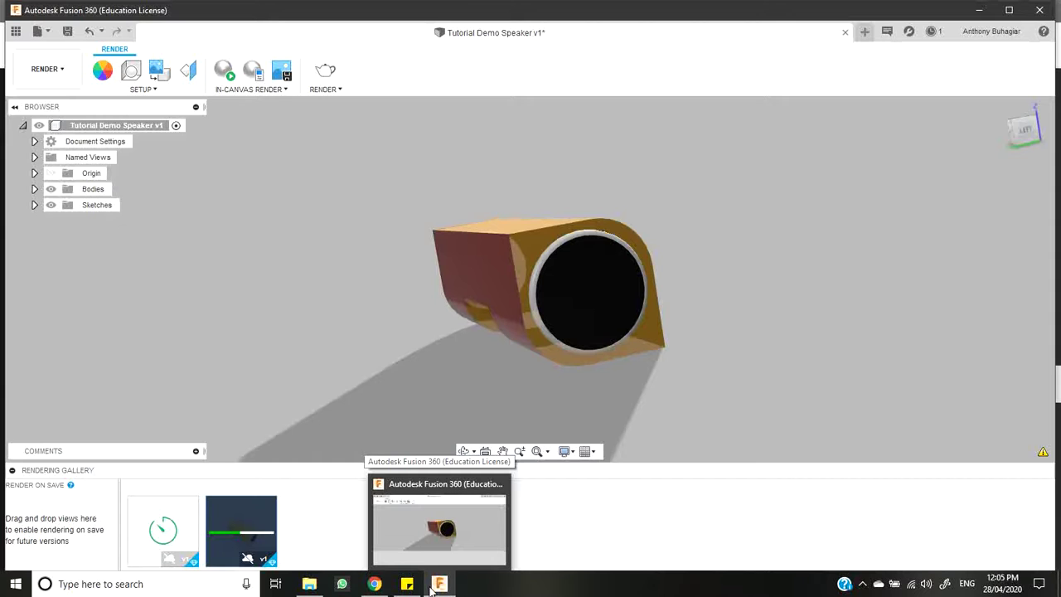
Minimize Fusion 360 to reveal the folio PDF and scroll down through its pages.
click(435, 584)
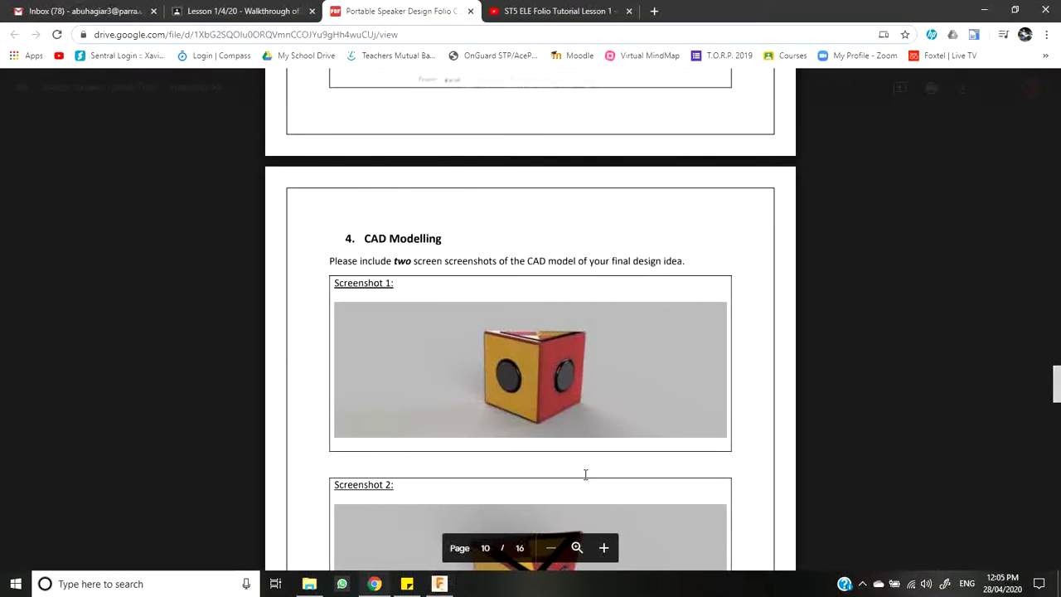
scroll(572, 494, down, 5)
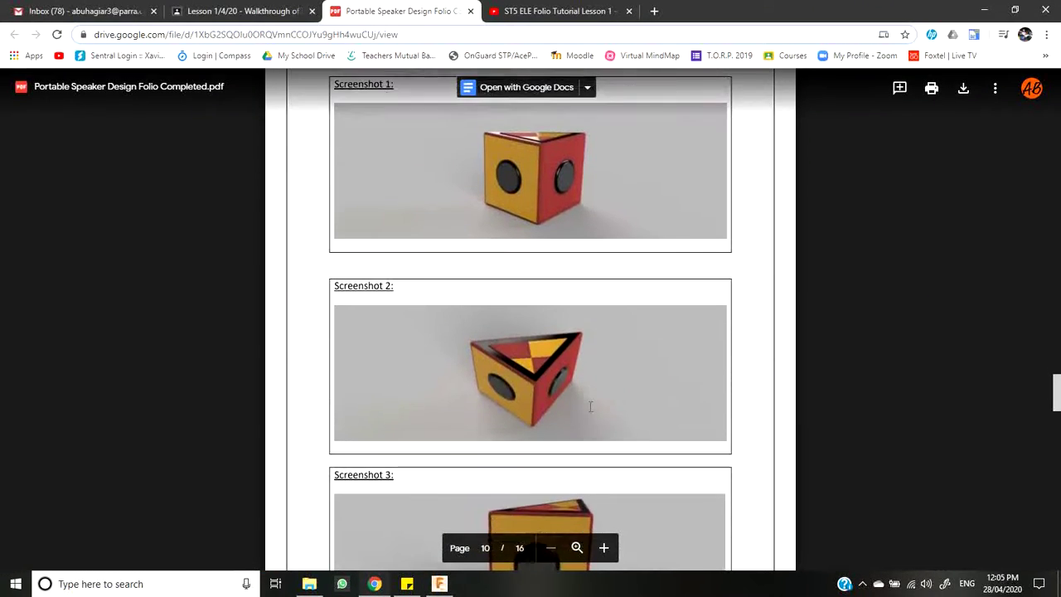
scroll(478, 396, down, 3)
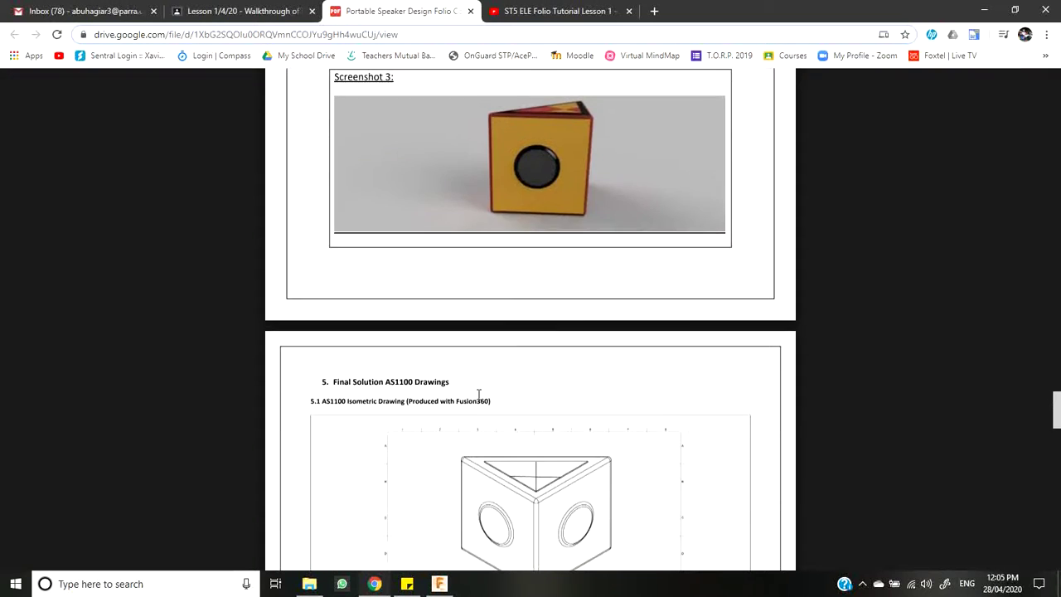
scroll(473, 397, up, 4)
scroll(473, 398, up, 2)
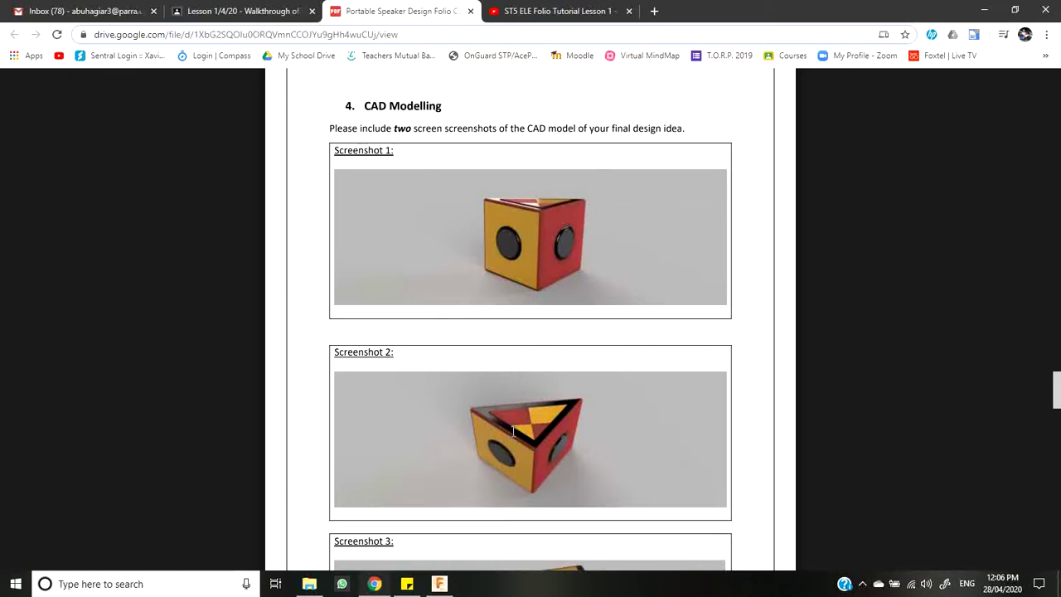
scroll(590, 395, down, 1)
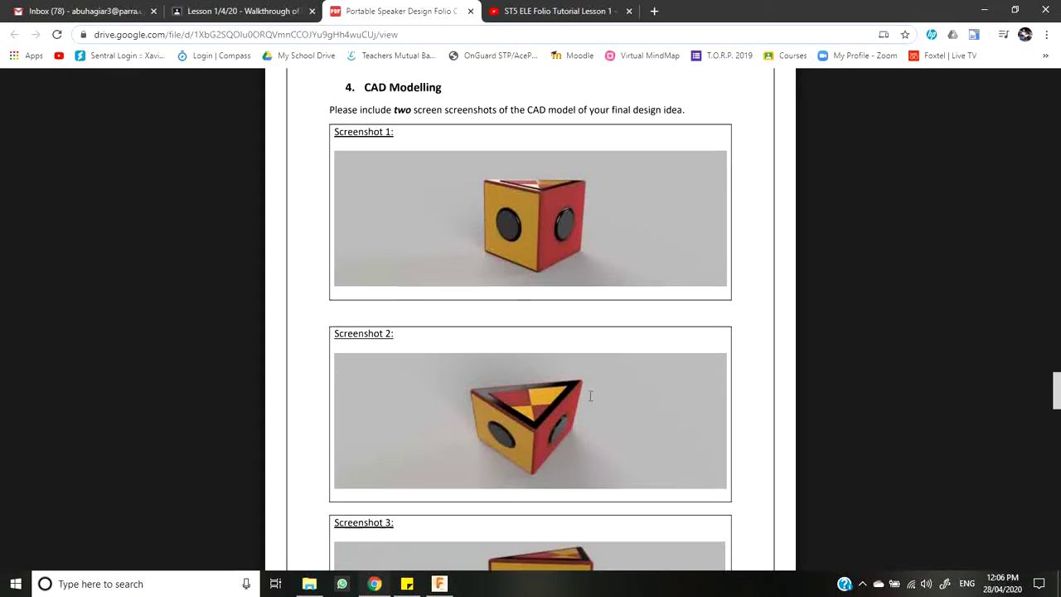
scroll(591, 396, down, 3)
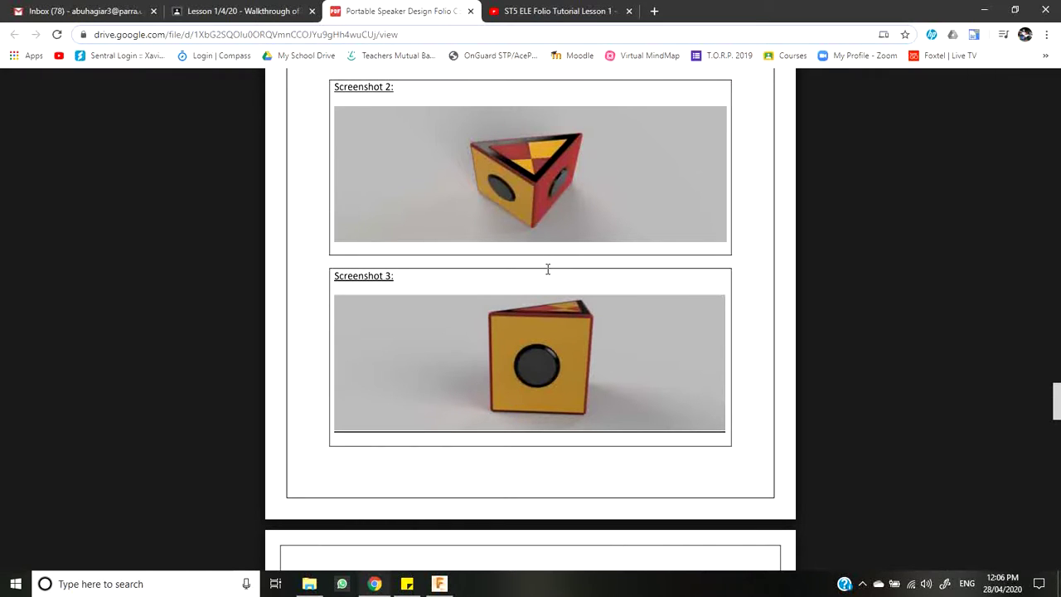
scroll(547, 269, down, 5)
scroll(555, 278, down, 3)
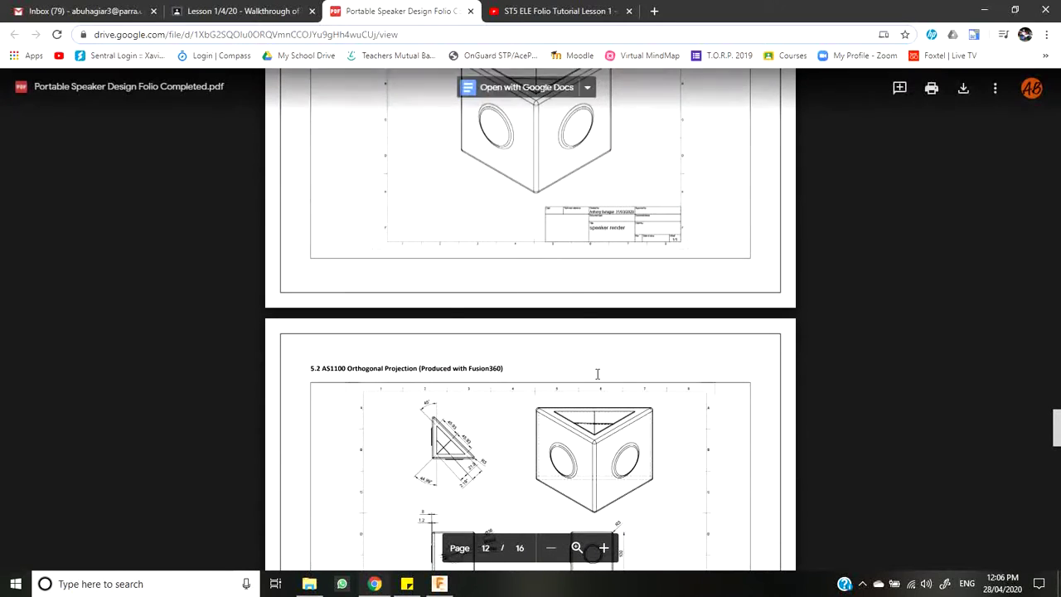
Settle on page 12's AS1100 orthogonal projection drawing and zoom in two steps.
scroll(601, 301, up, 5)
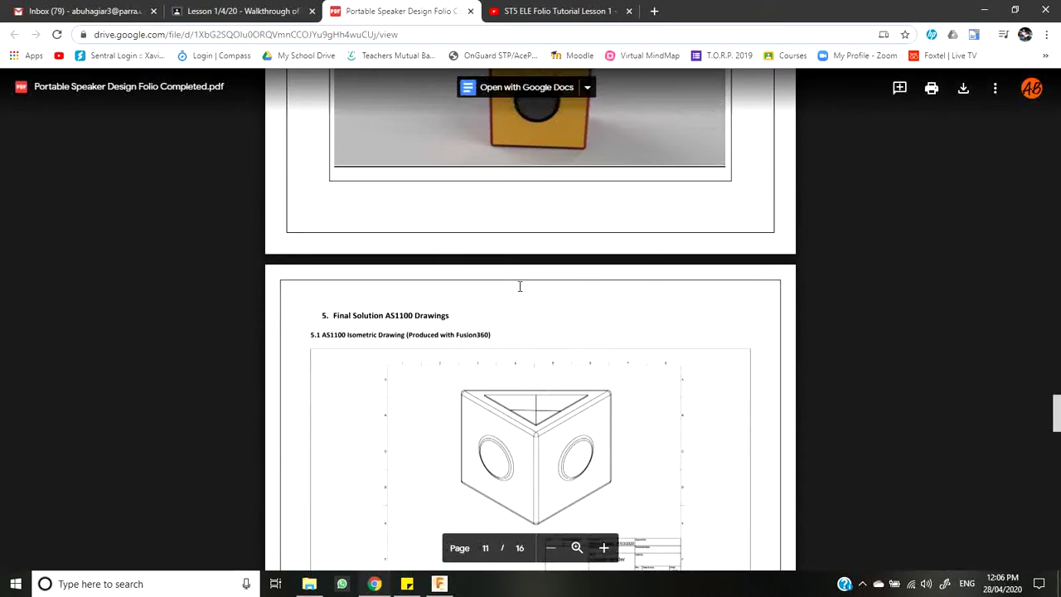
scroll(542, 397, down, 3)
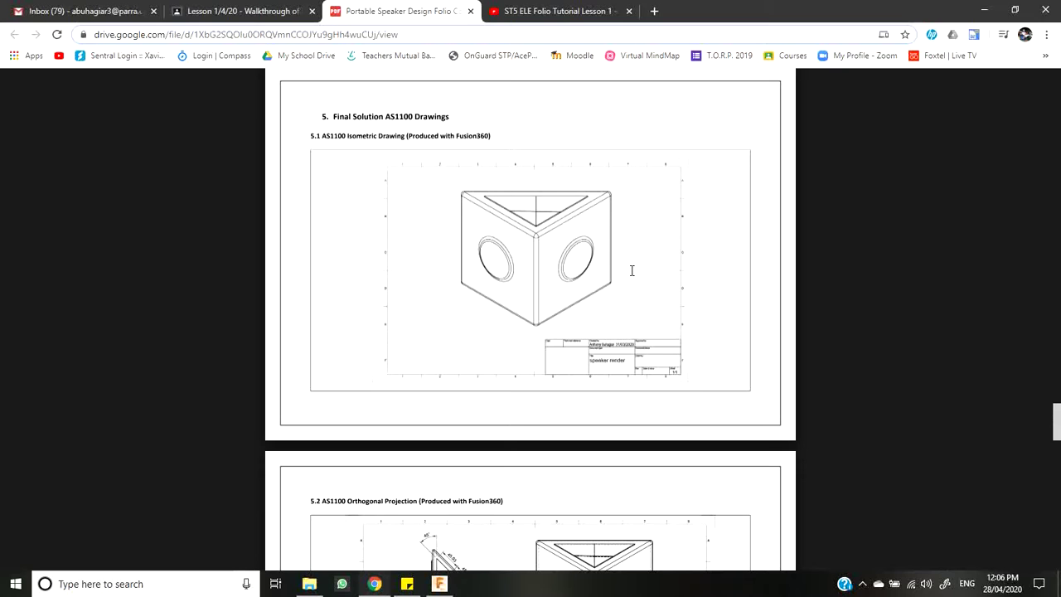
scroll(632, 270, down, 3)
scroll(630, 267, up, 2)
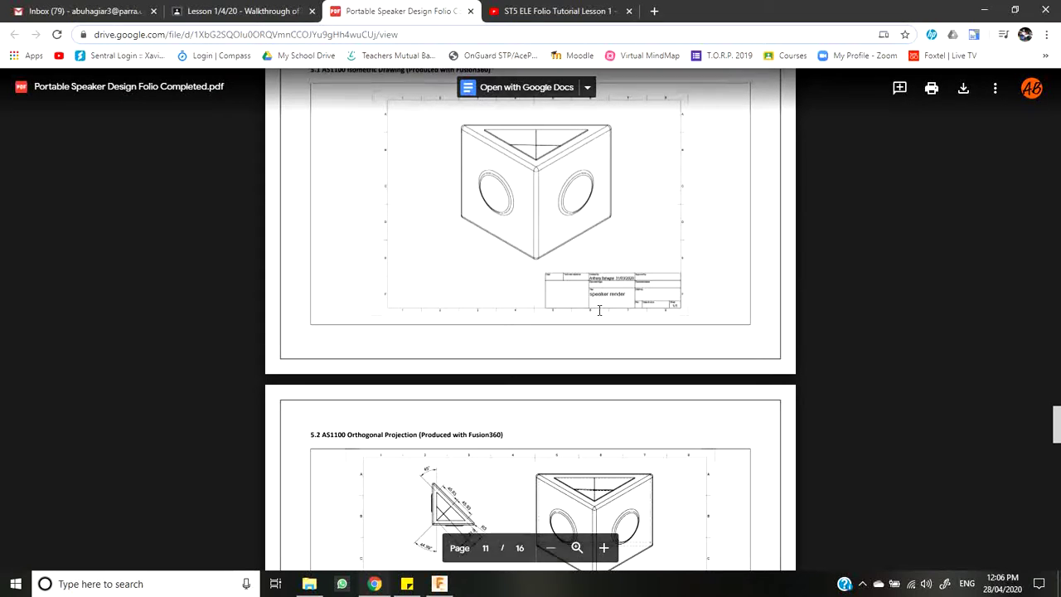
scroll(597, 311, down, 2)
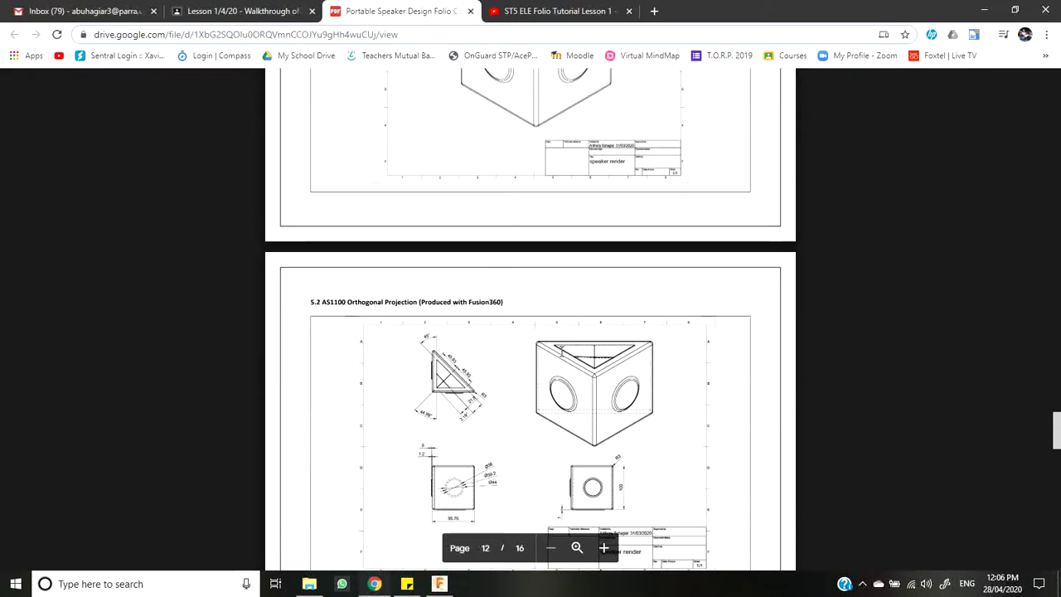
scroll(460, 401, down, 4)
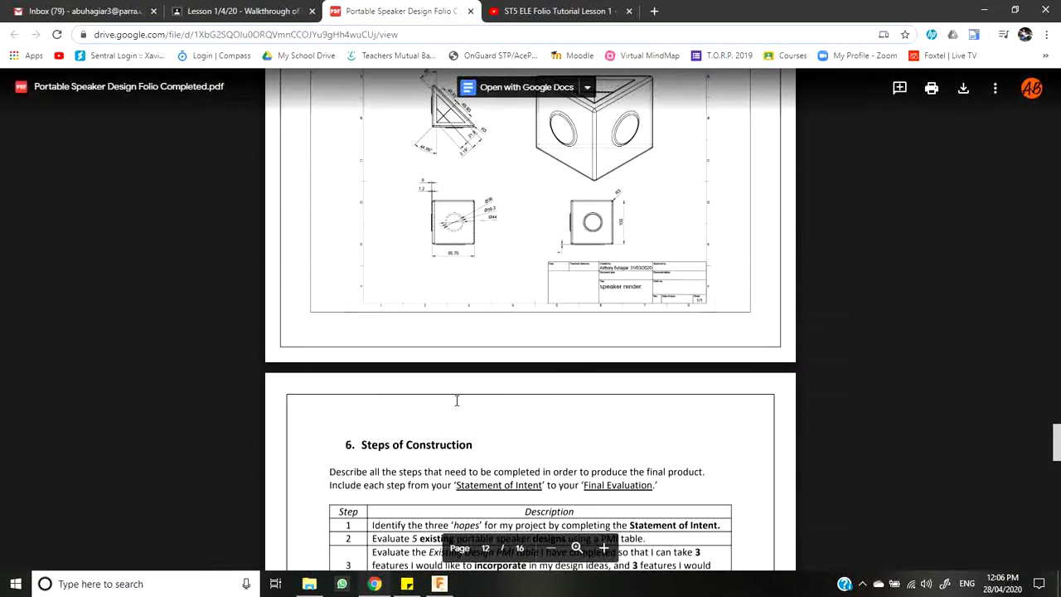
scroll(460, 275, up, 2)
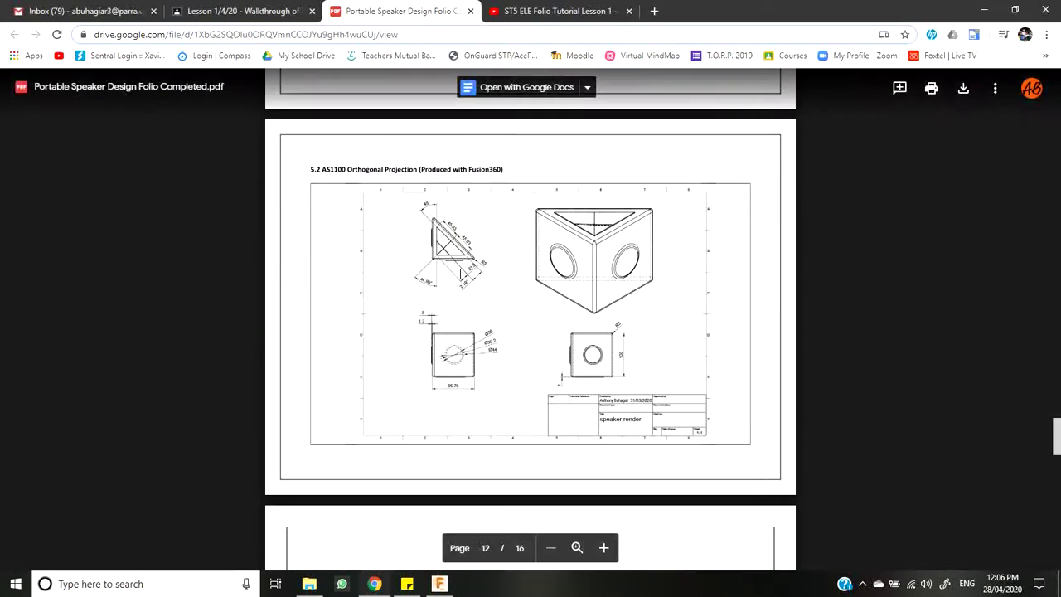
click(604, 547)
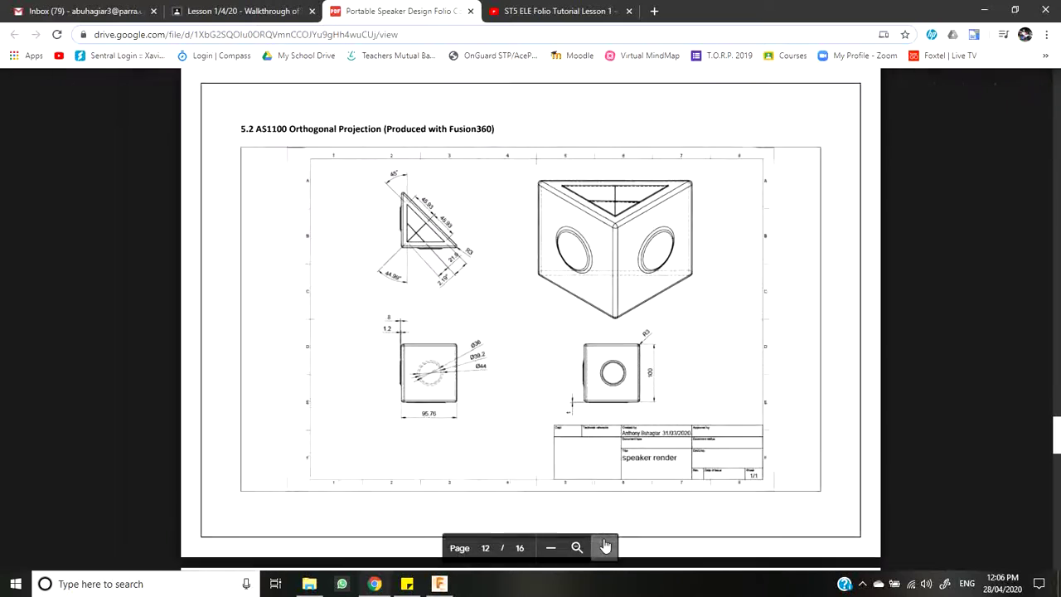
click(604, 547)
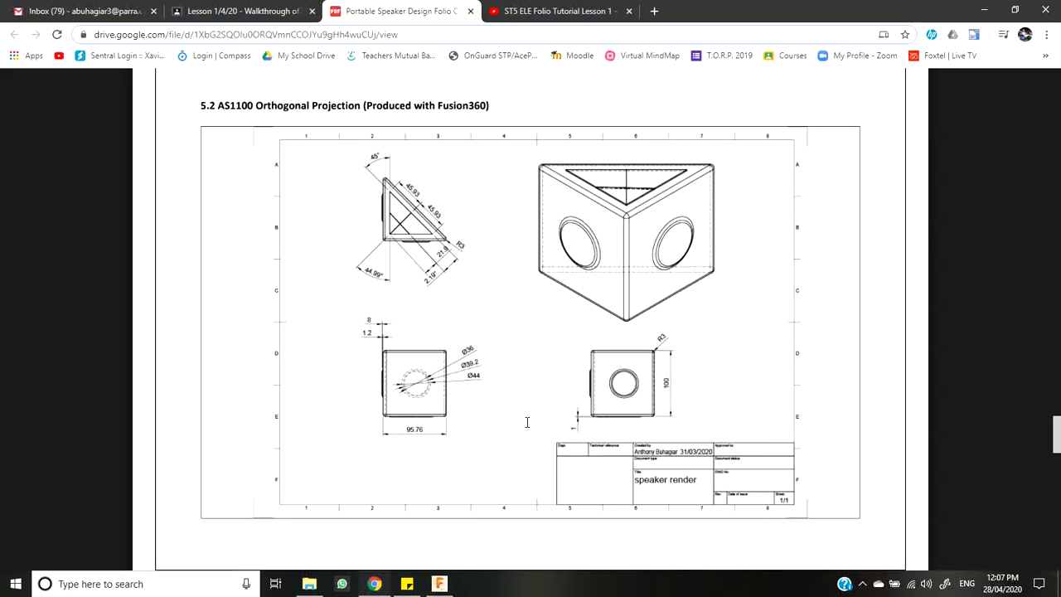
Back in Fusion 360, check the finished 1583×1267 Final-quality speaker render in the gallery.
click(450, 587)
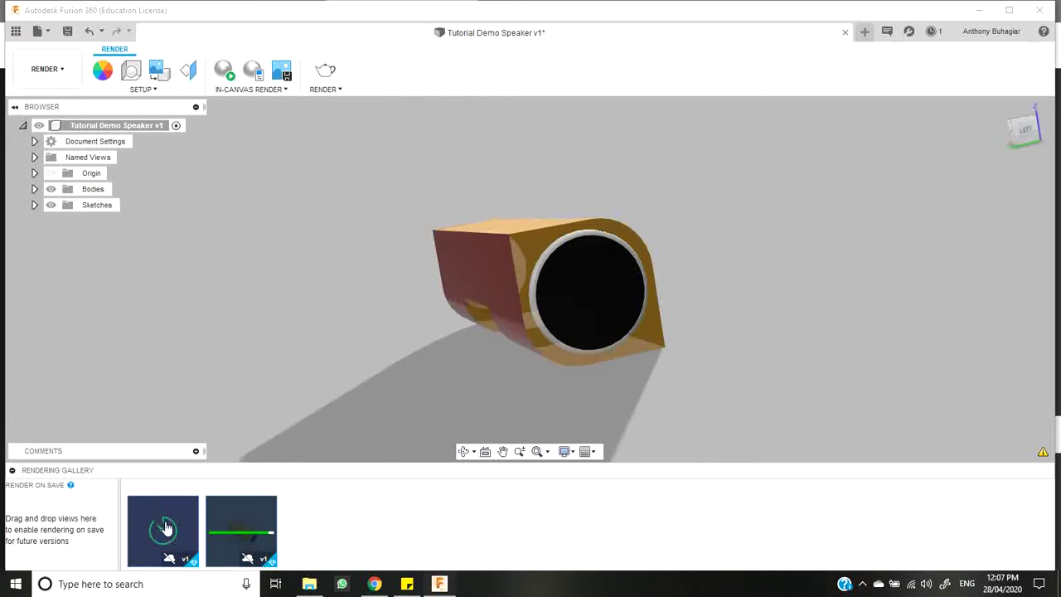
drag(166, 528, 171, 560)
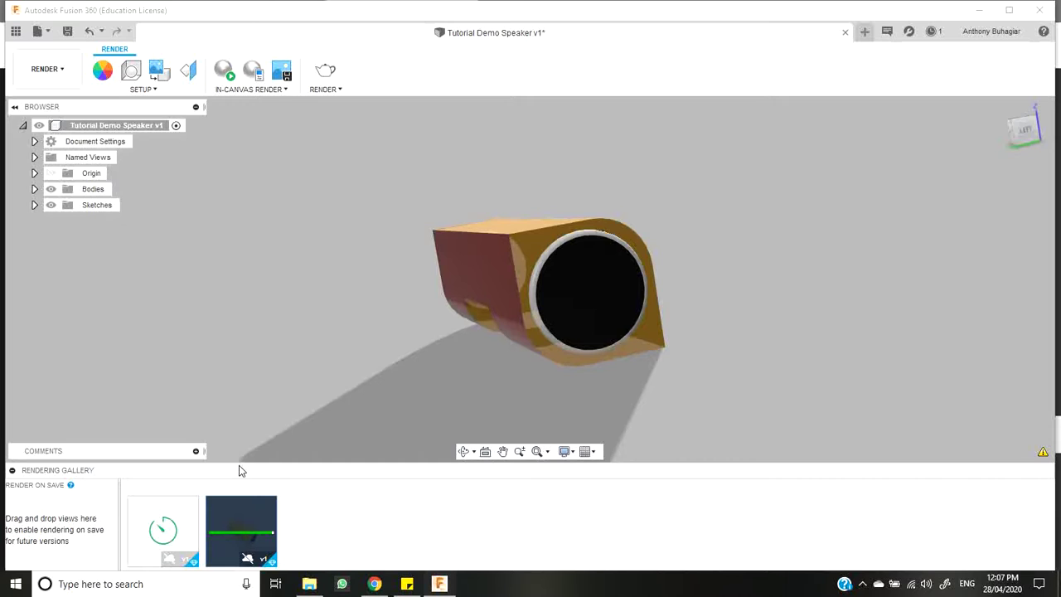
mouse_move(271, 521)
mouse_move(246, 536)
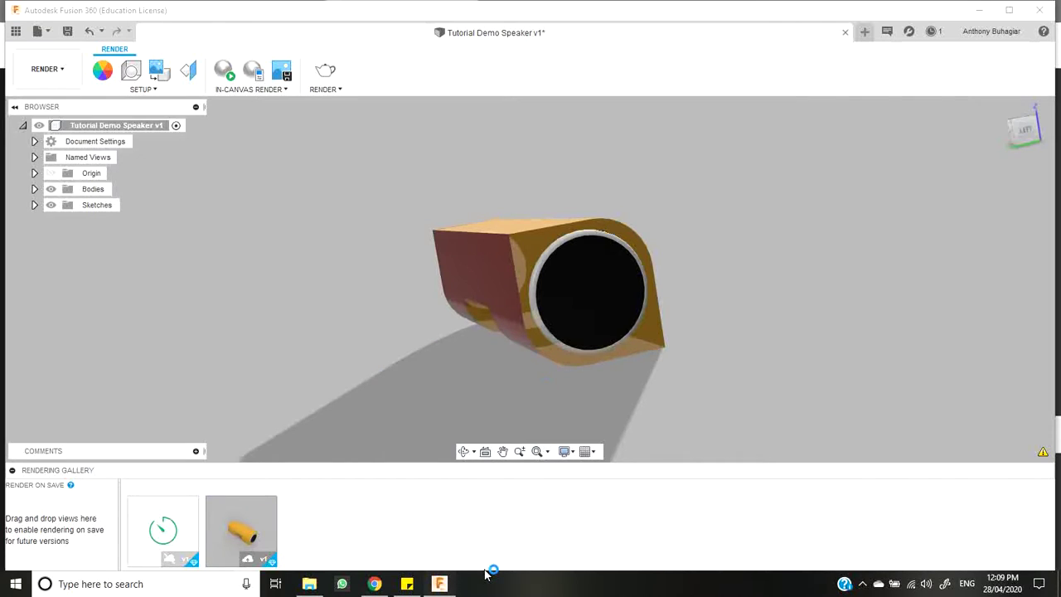
click(246, 536)
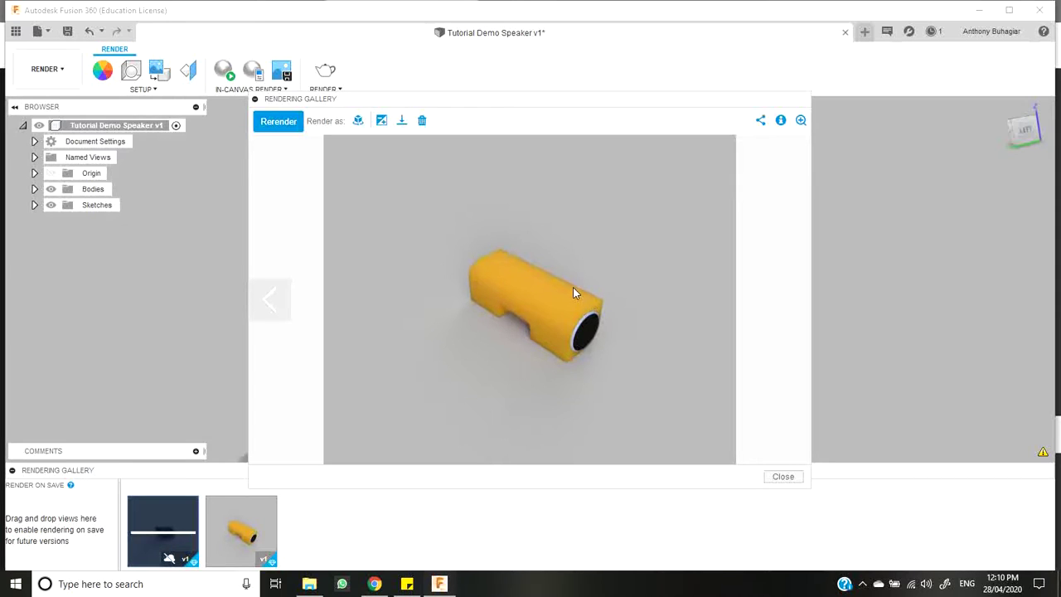
click(382, 122)
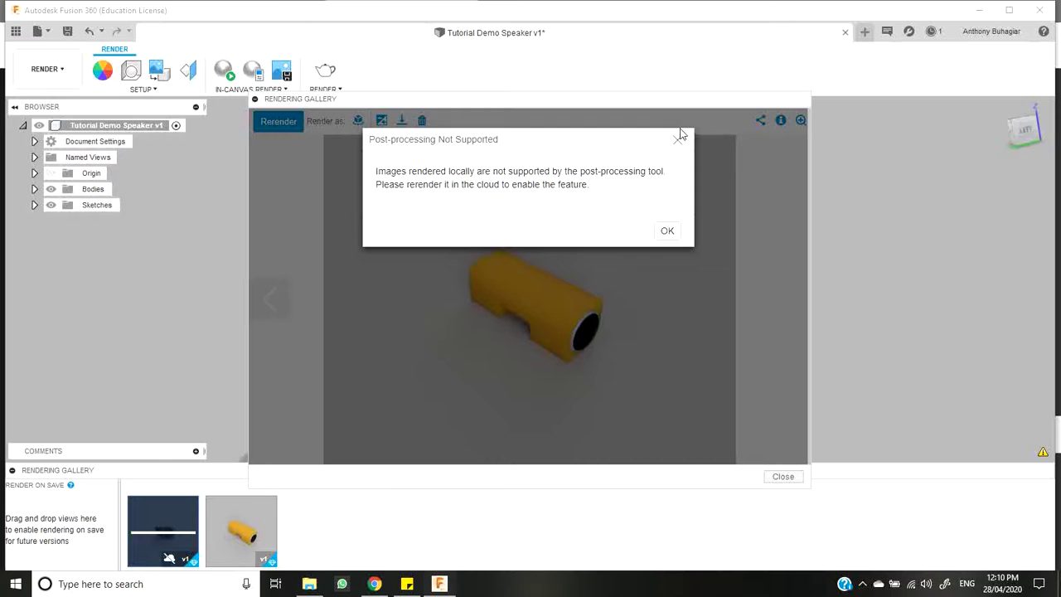
click(677, 140)
click(360, 122)
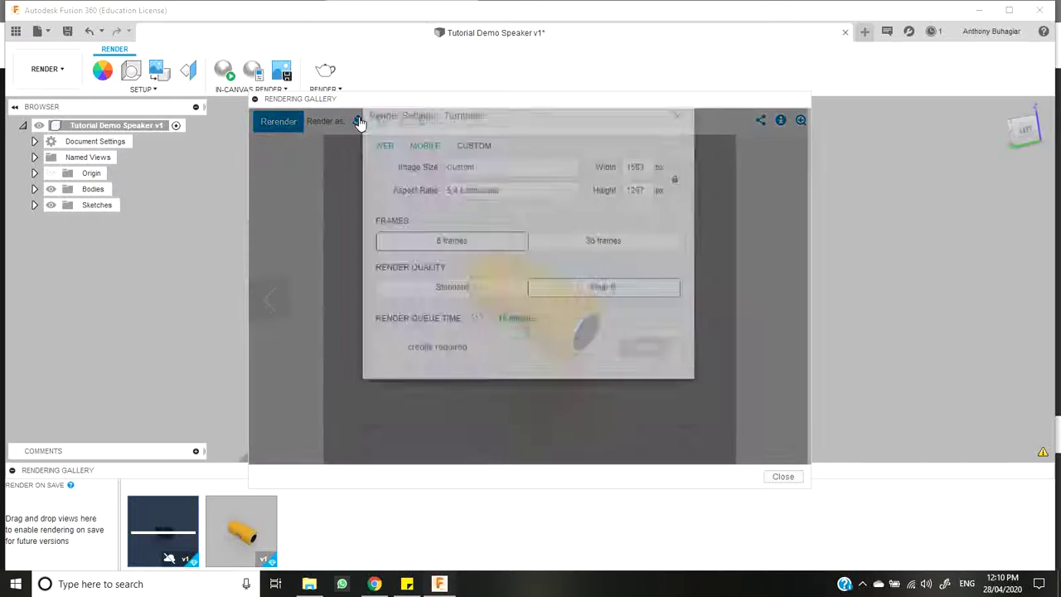
click(677, 163)
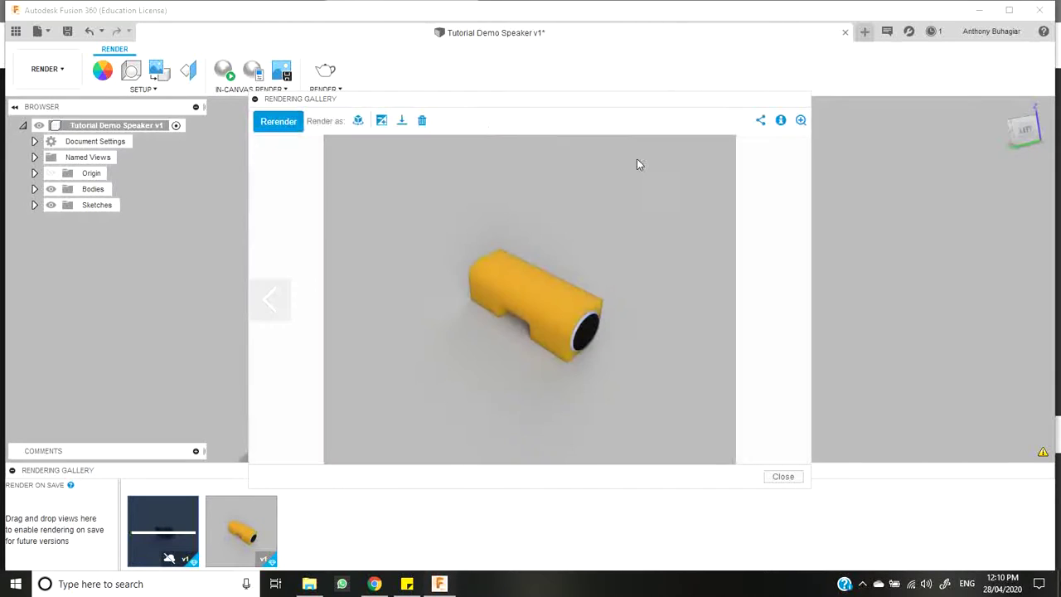
Cancel saving the rendered image, then close the Rendering Gallery.
click(402, 124)
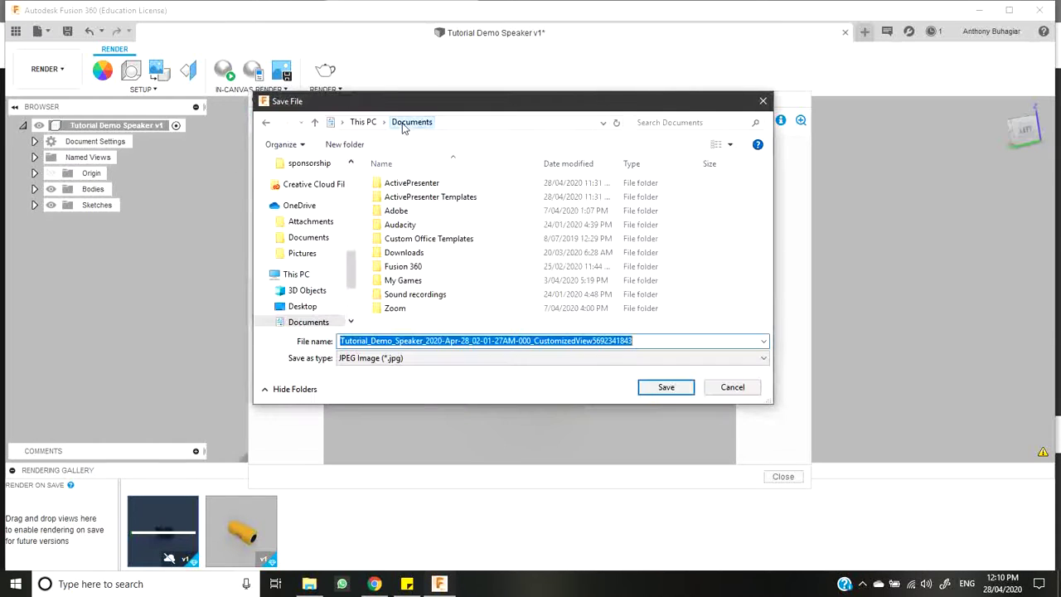
scroll(297, 217, up, 5)
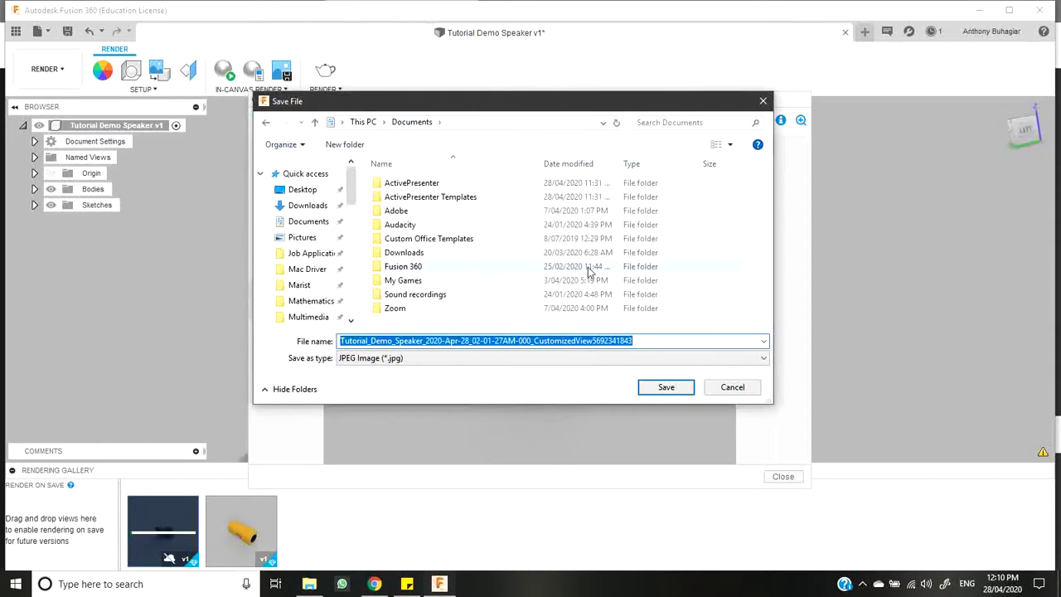
click(726, 389)
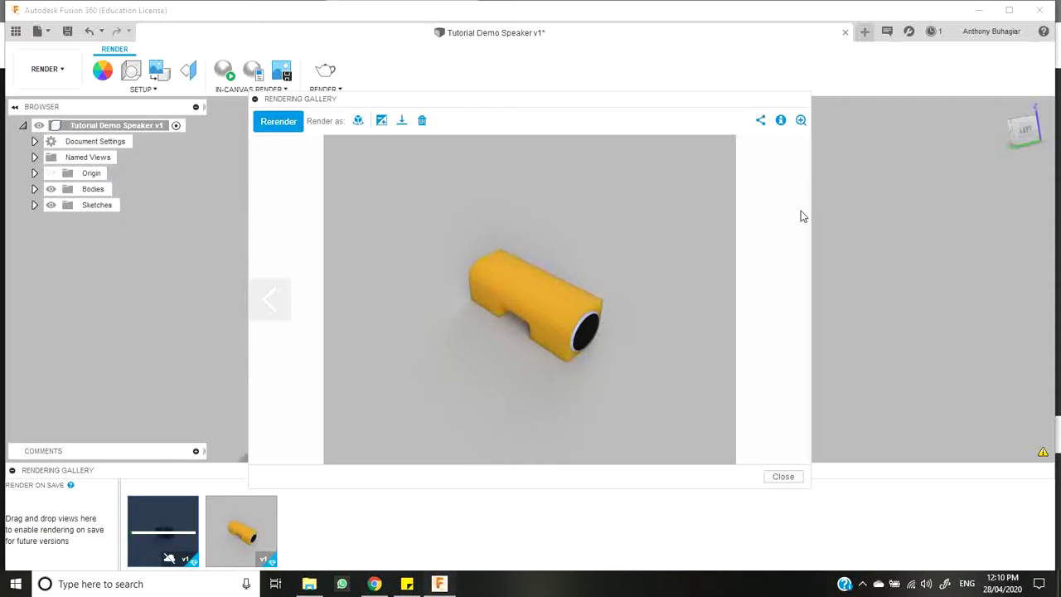
click(783, 478)
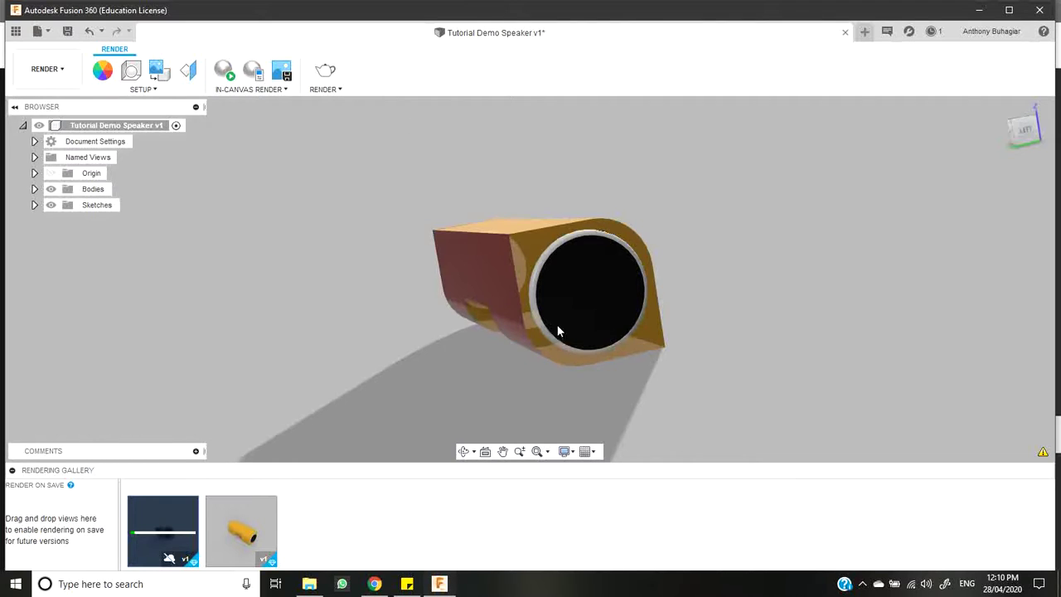
Create a drawing from the design with From Scratch template, ISO standard, mm units and A3 sheet.
click(22, 86)
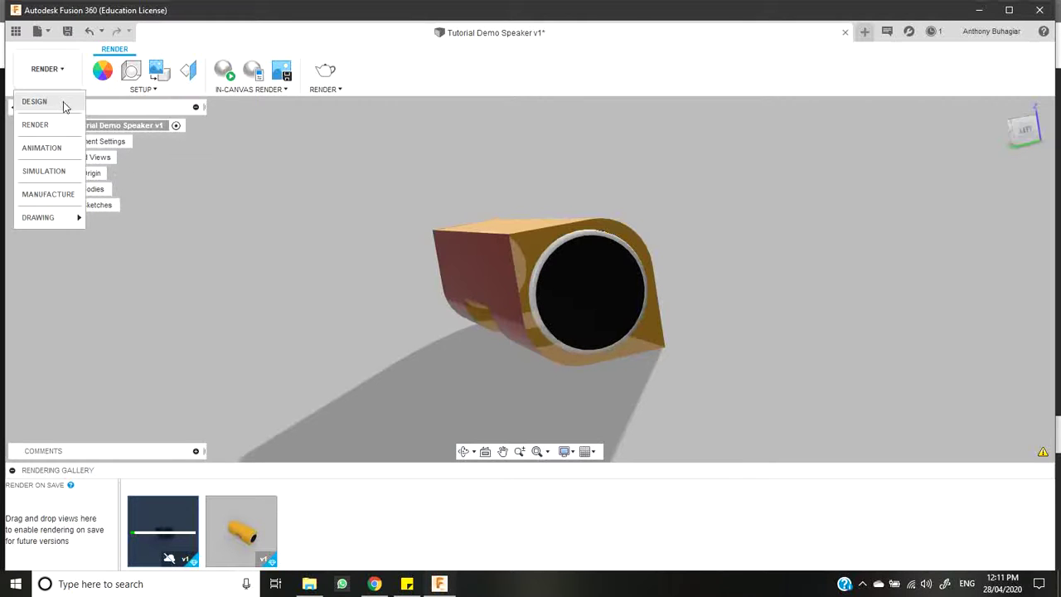
mouse_move(53, 217)
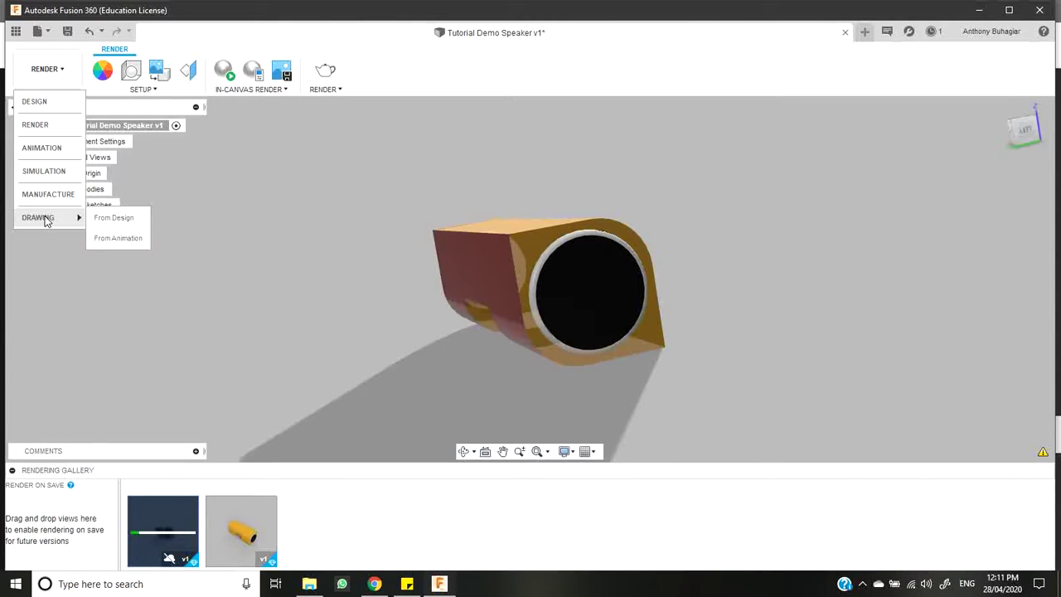
click(97, 224)
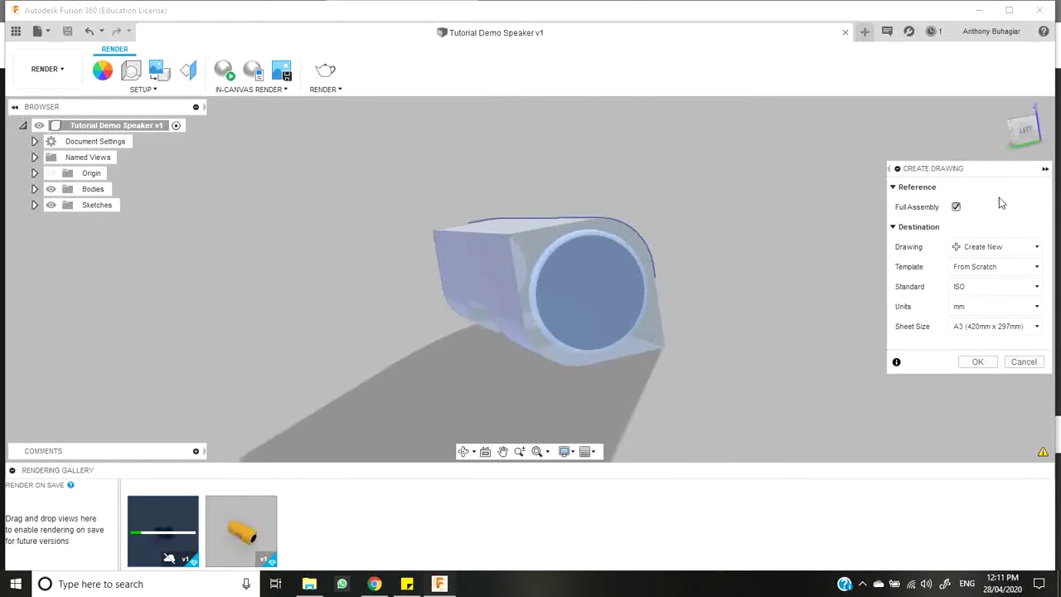
click(1020, 272)
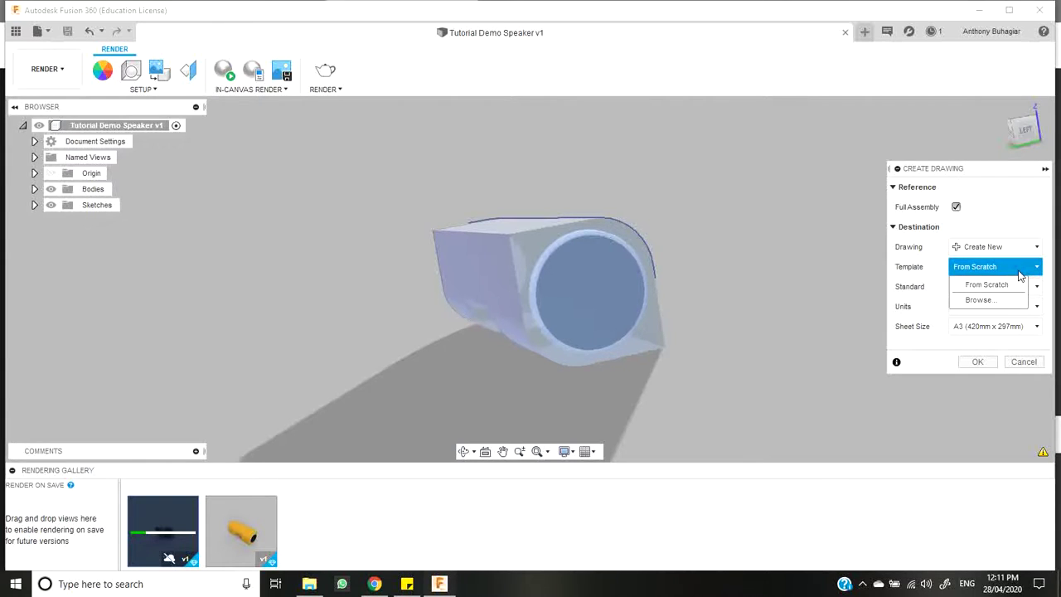
click(1020, 275)
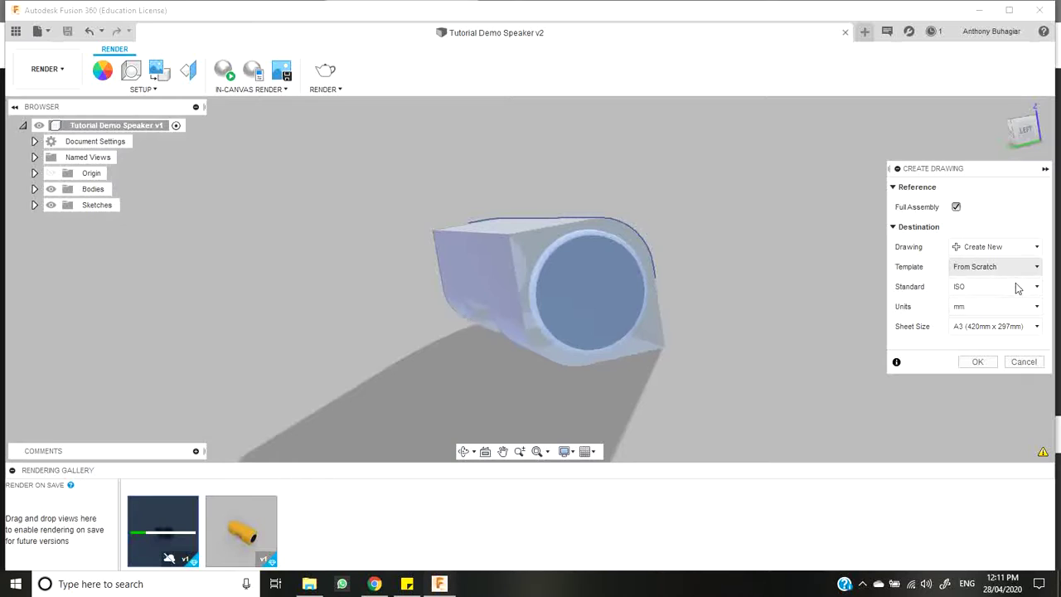
click(962, 288)
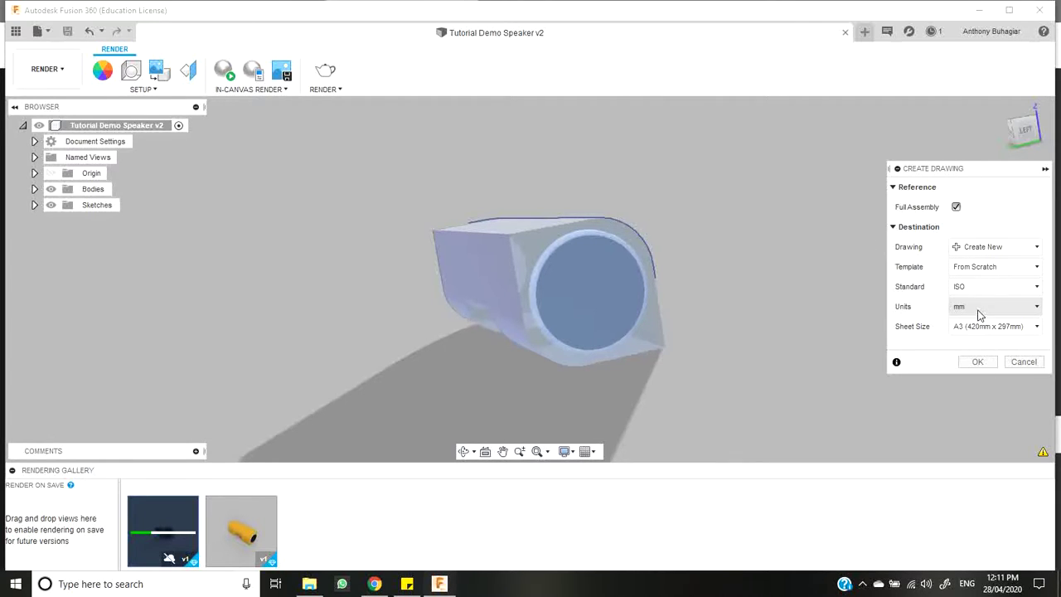
click(975, 368)
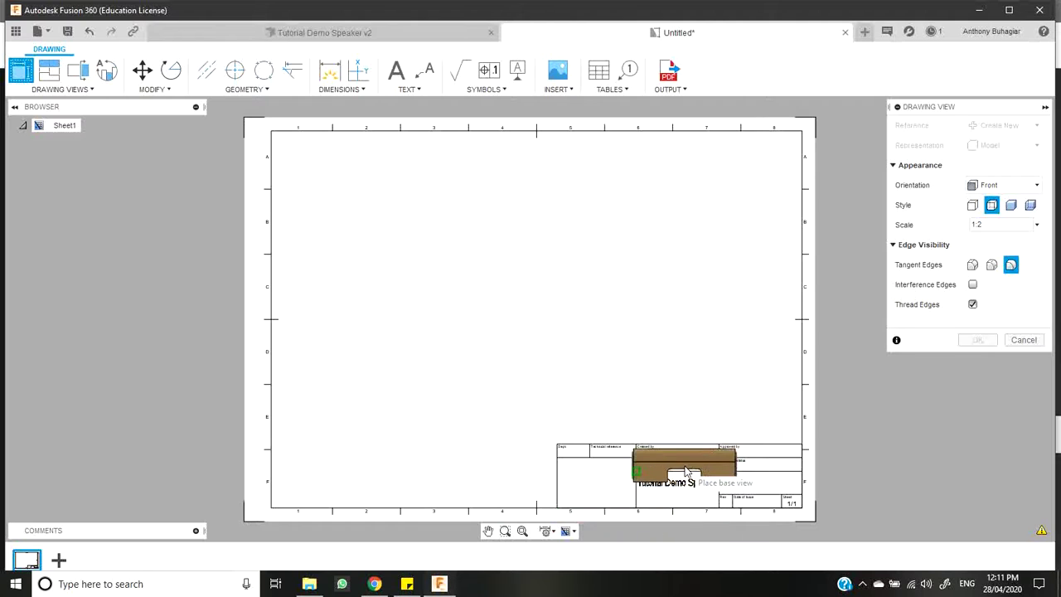
Change the front base view's scale from 1:2 to 1:1 in the Drawing View panel.
scroll(651, 492, down, 2)
scroll(653, 494, up, 2)
scroll(652, 492, up, 4)
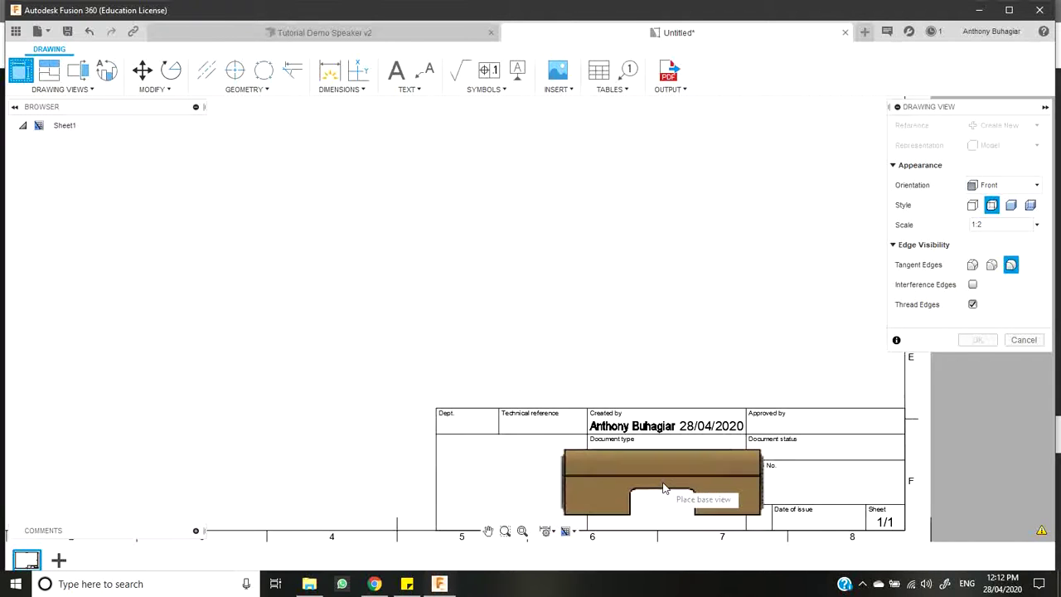
scroll(668, 478, down, 1)
scroll(670, 481, down, 2)
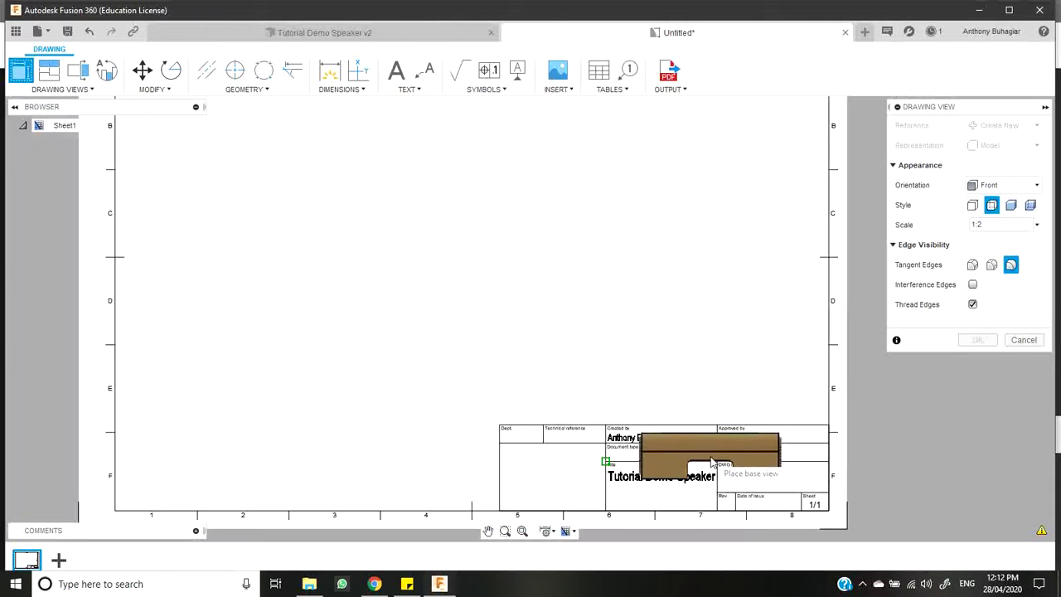
scroll(671, 518, up, 5)
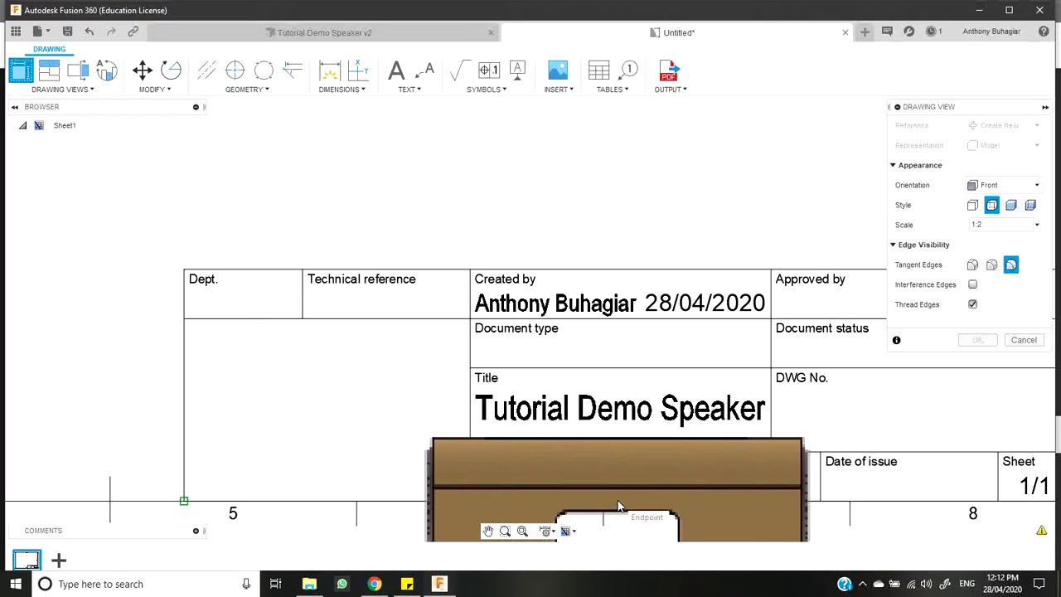
scroll(618, 505, down, 8)
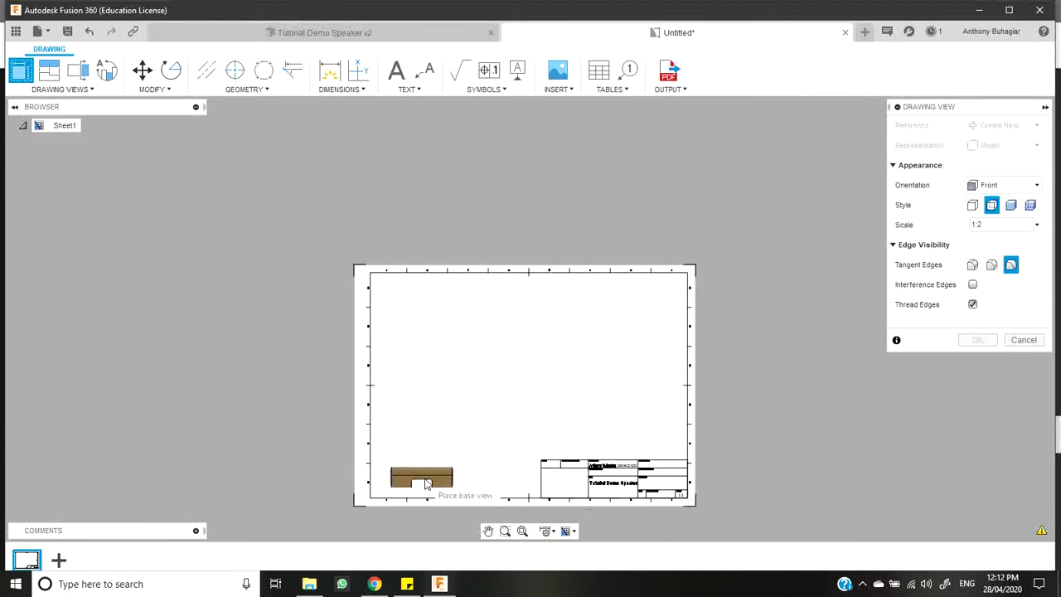
scroll(422, 489, up, 4)
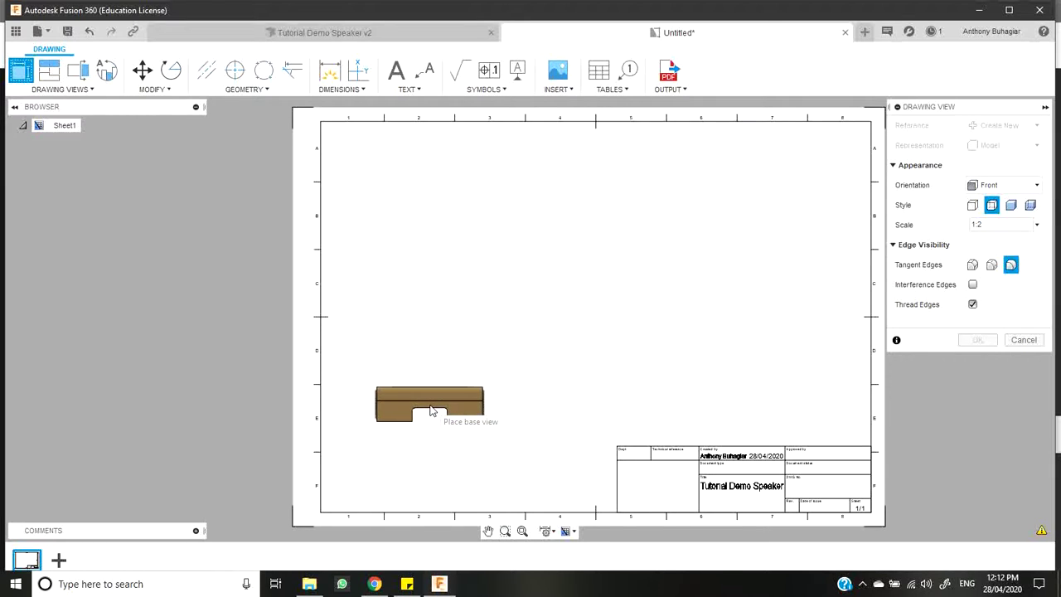
click(1035, 227)
click(990, 264)
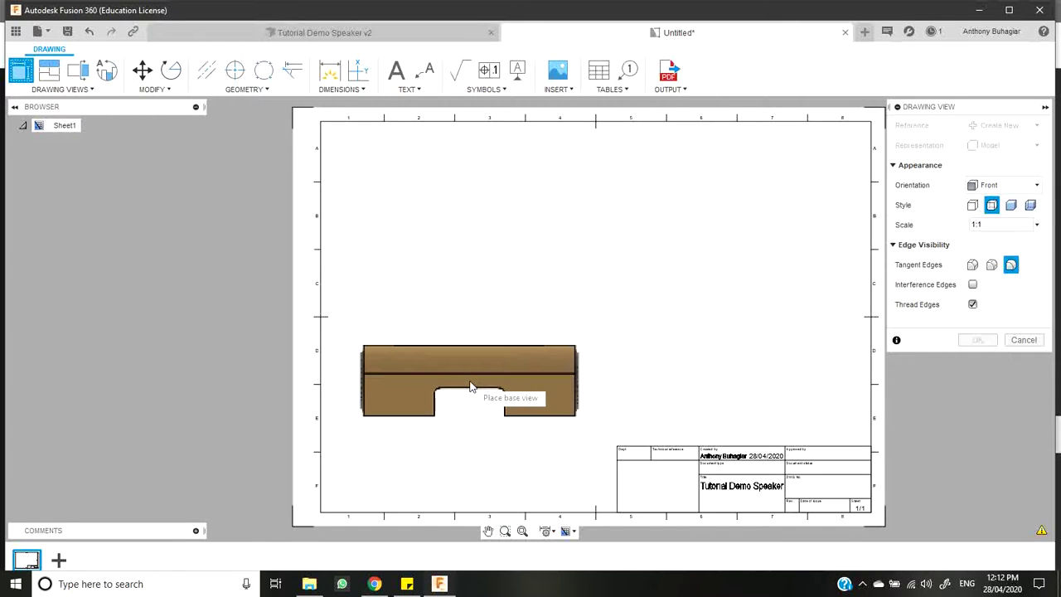
Place the front view at the sheet's left and create it with Visible and Hidden Edges style.
click(469, 386)
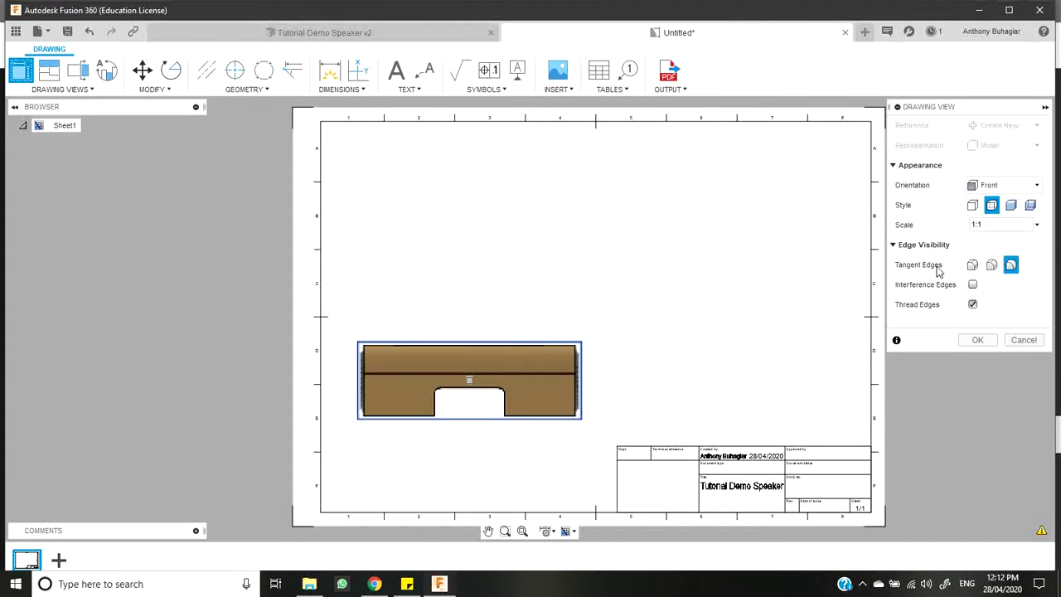
click(973, 205)
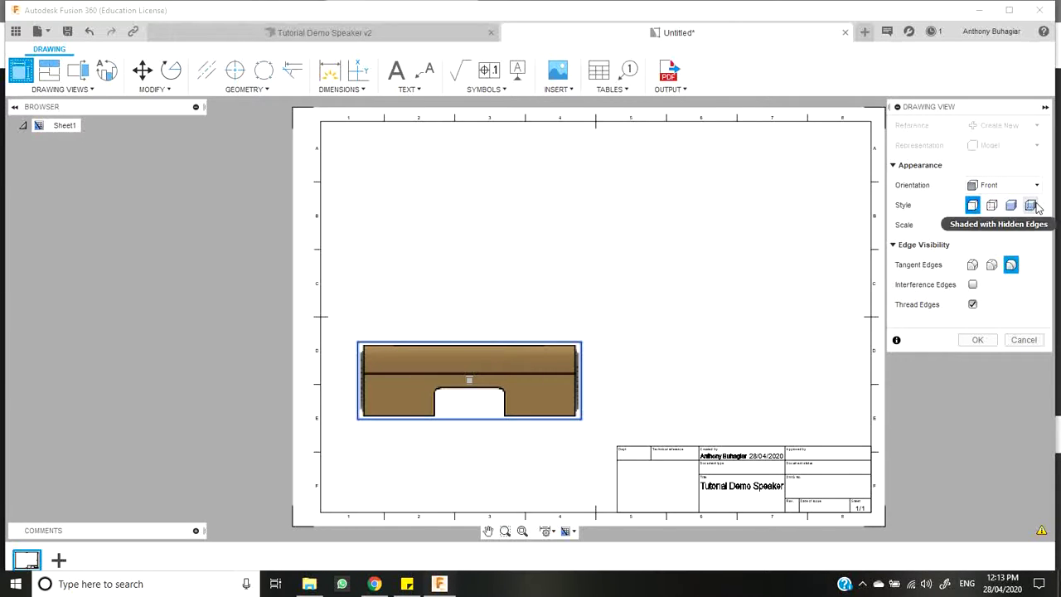
click(992, 206)
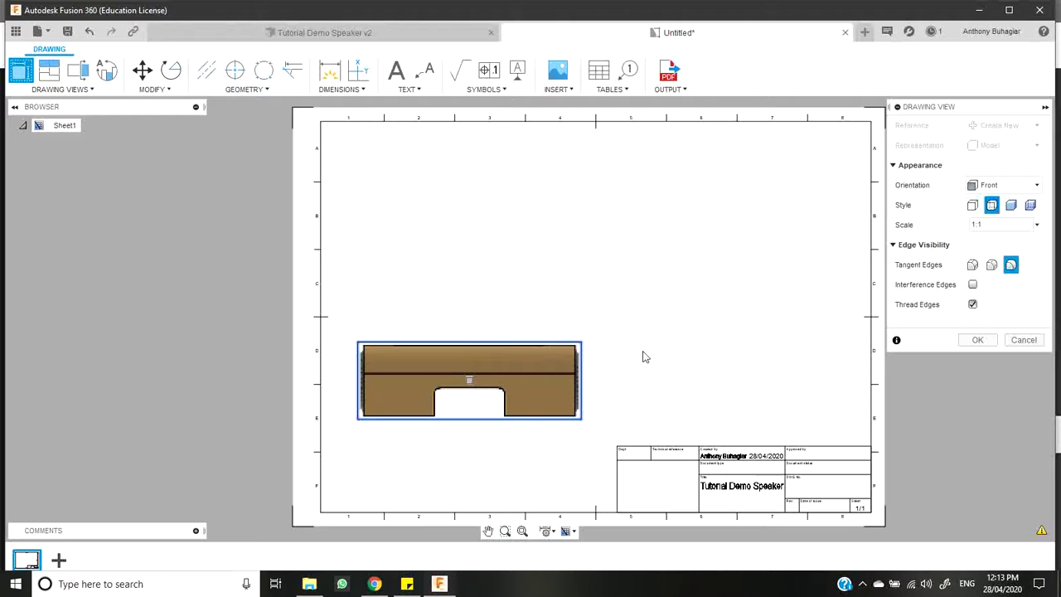
key(Return)
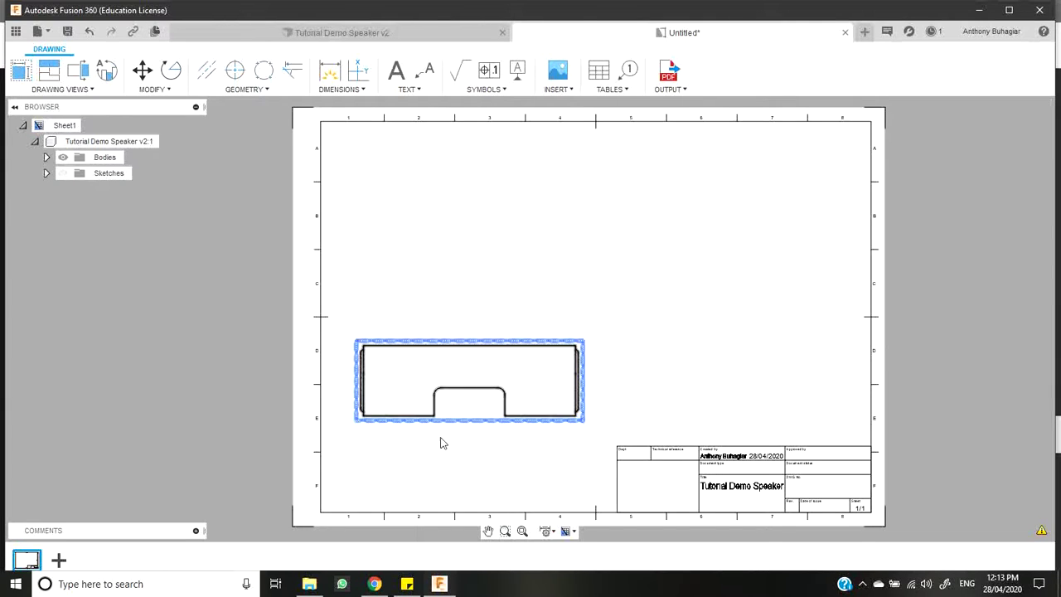
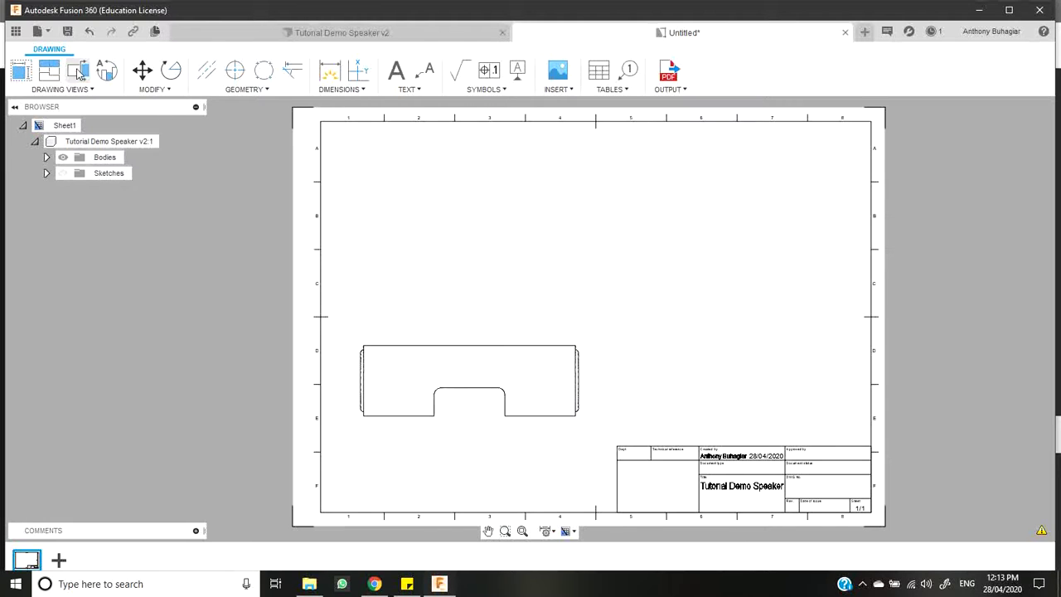
Project top, side and bottom views above, right of and below the front view.
click(29, 89)
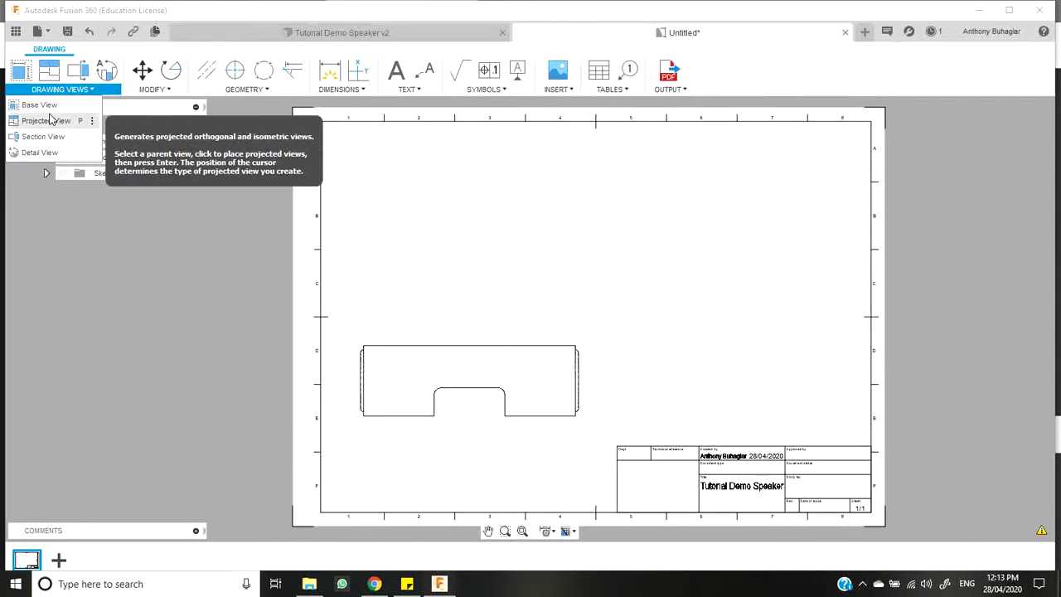
click(51, 121)
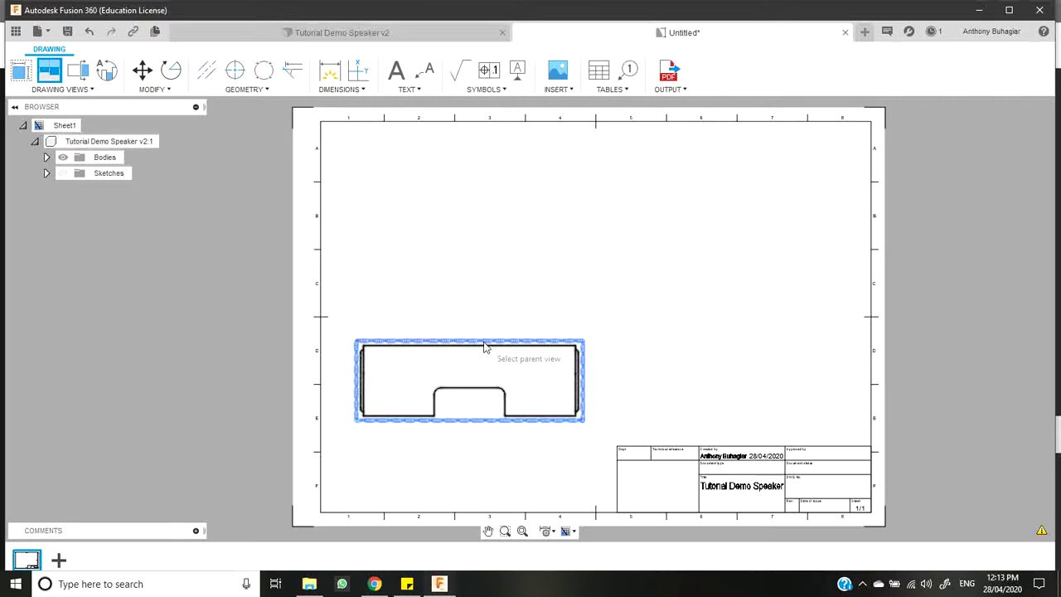
click(507, 375)
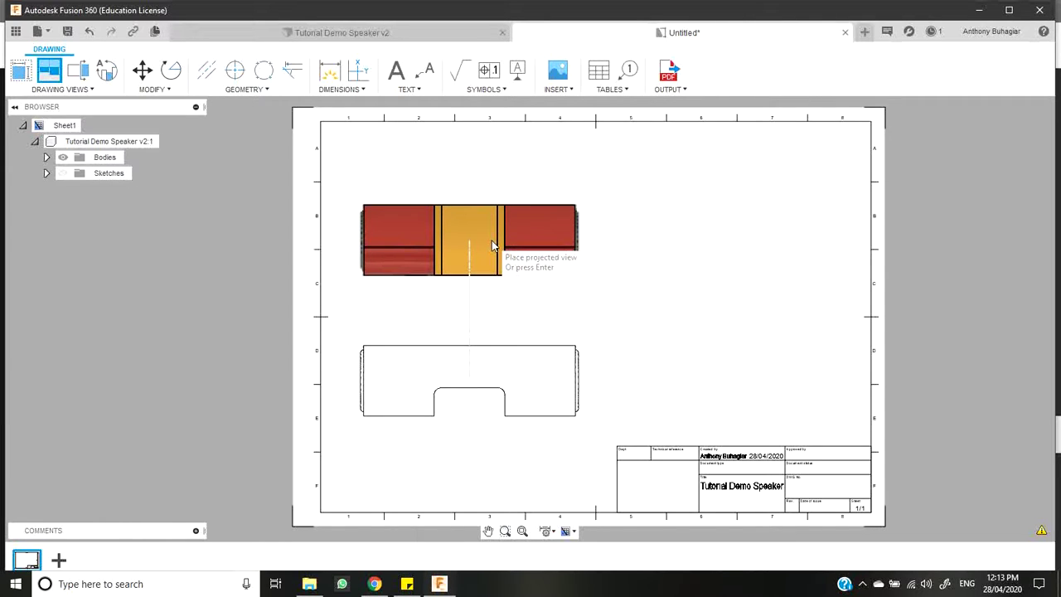
click(491, 245)
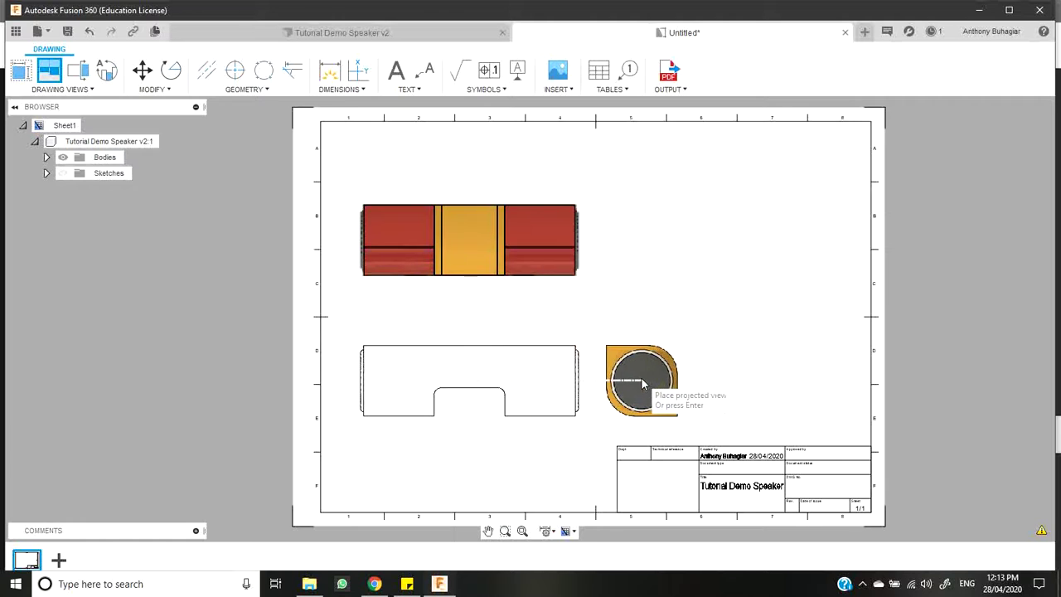
click(751, 381)
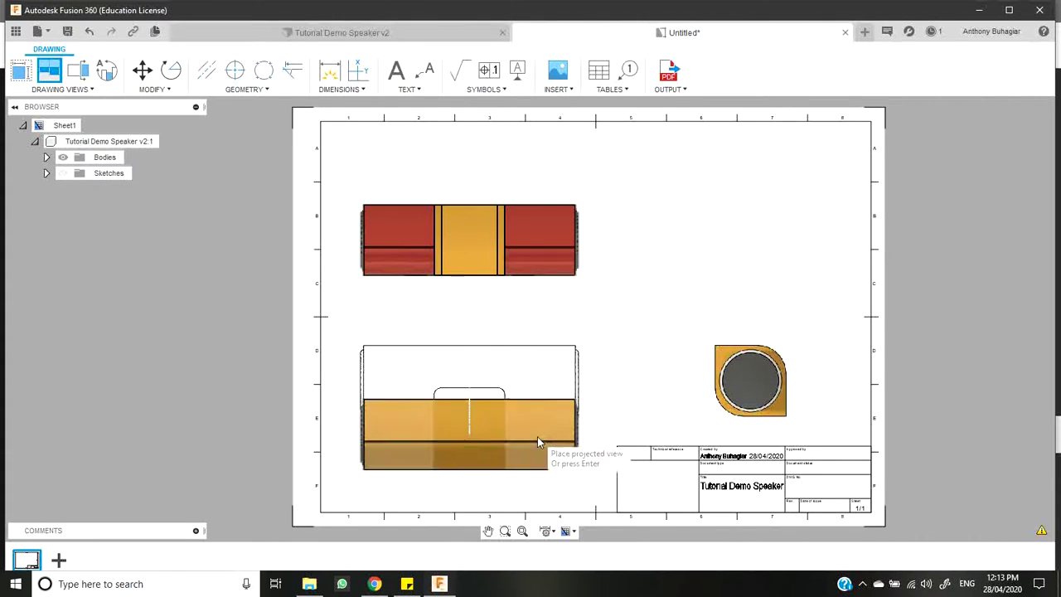
click(521, 478)
key(Return)
click(473, 377)
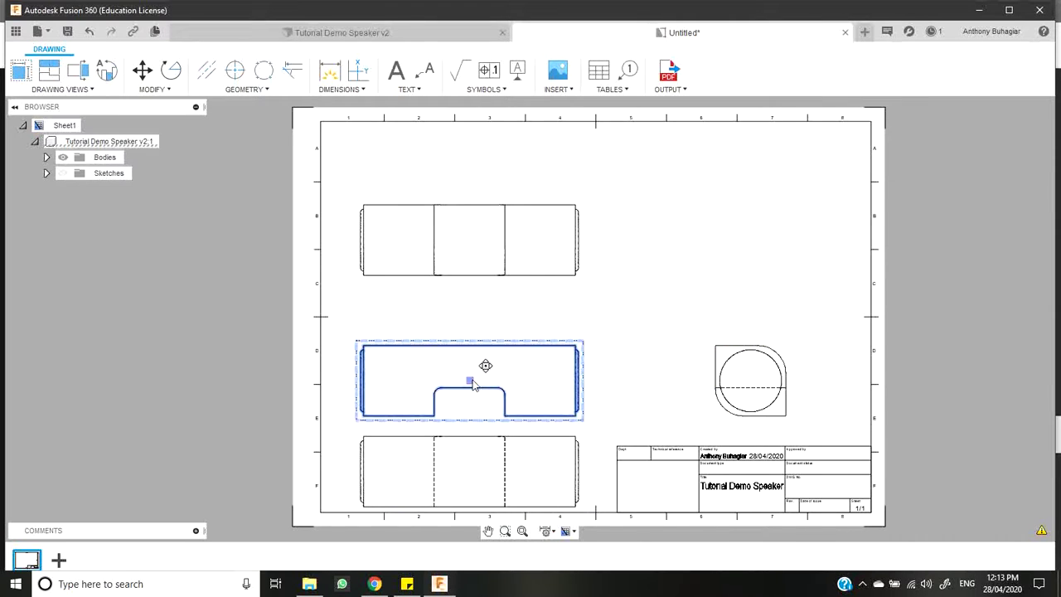
Raise the front view higher on the sheet.
drag(473, 383, 480, 330)
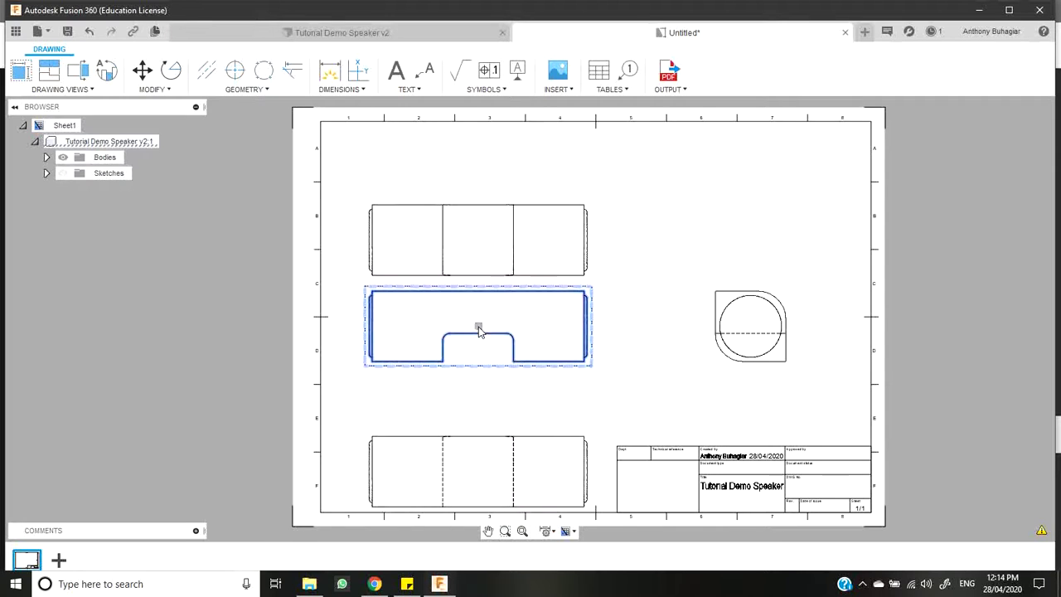
click(480, 249)
drag(478, 241, 542, 506)
key(Escape)
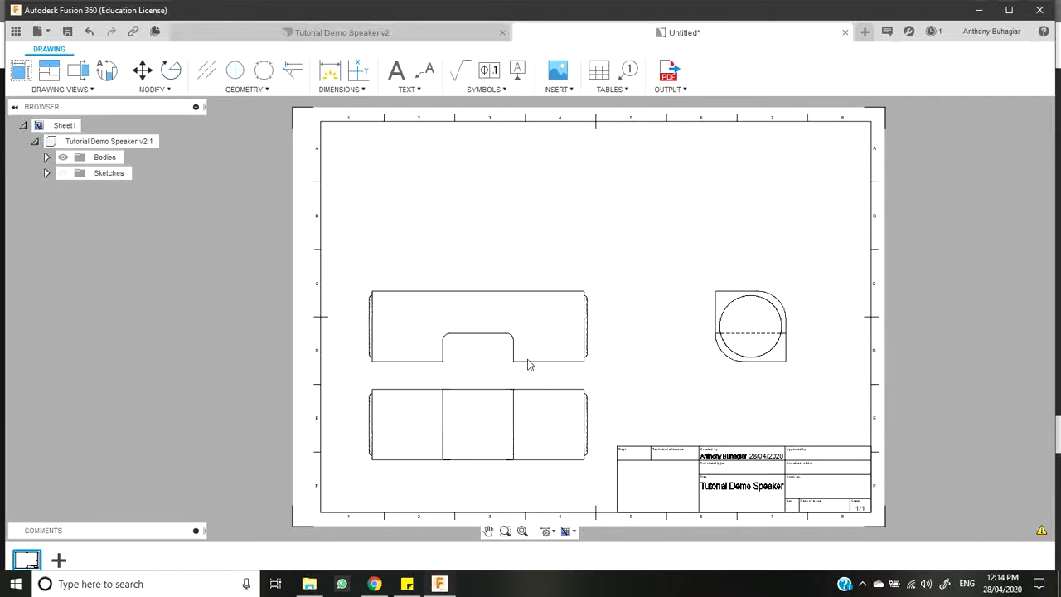
click(532, 298)
click(542, 407)
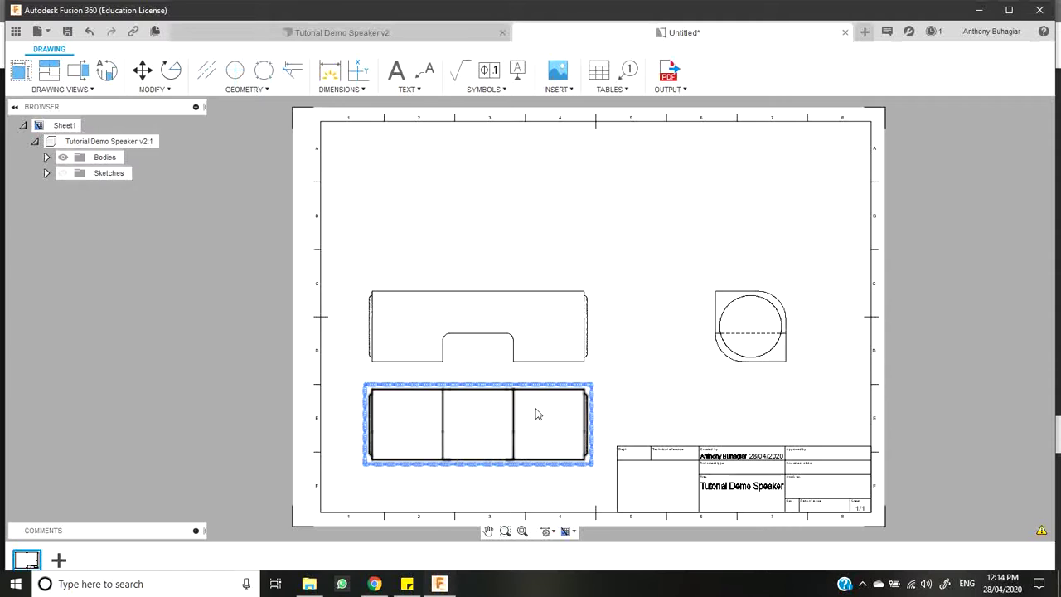
click(502, 350)
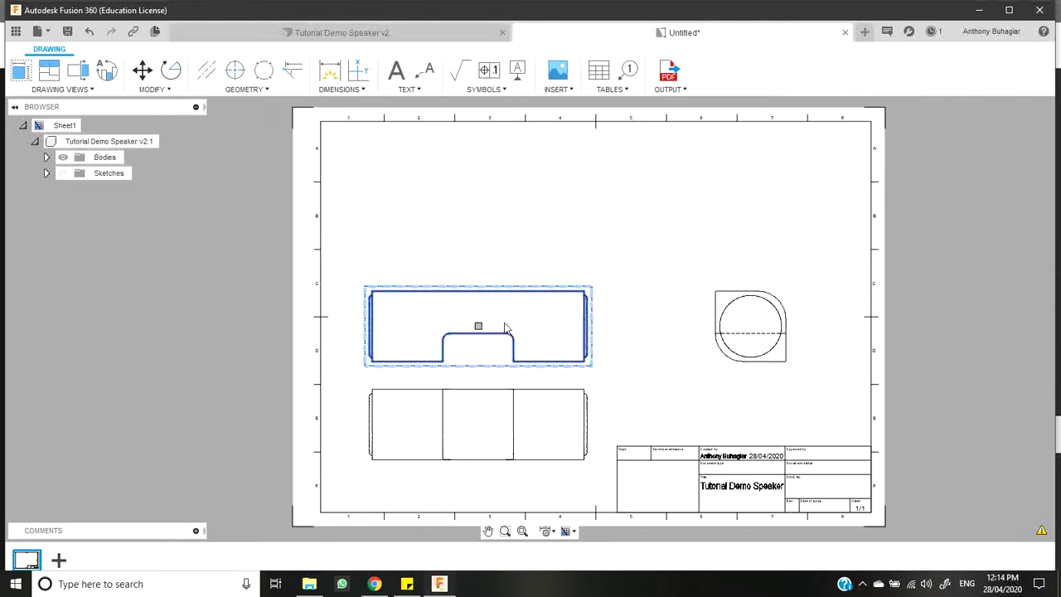
click(479, 326)
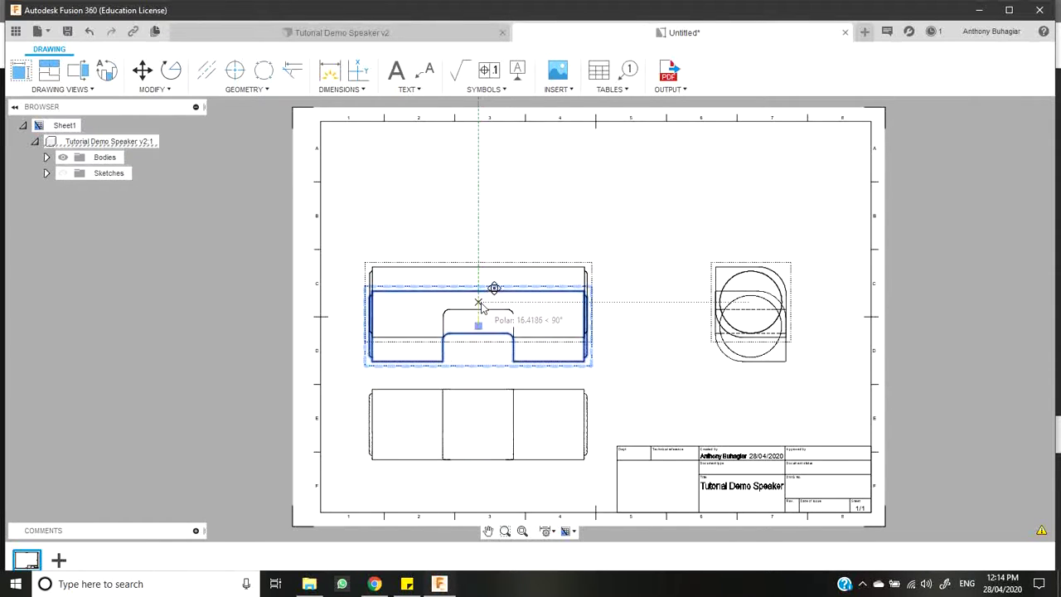
click(482, 304)
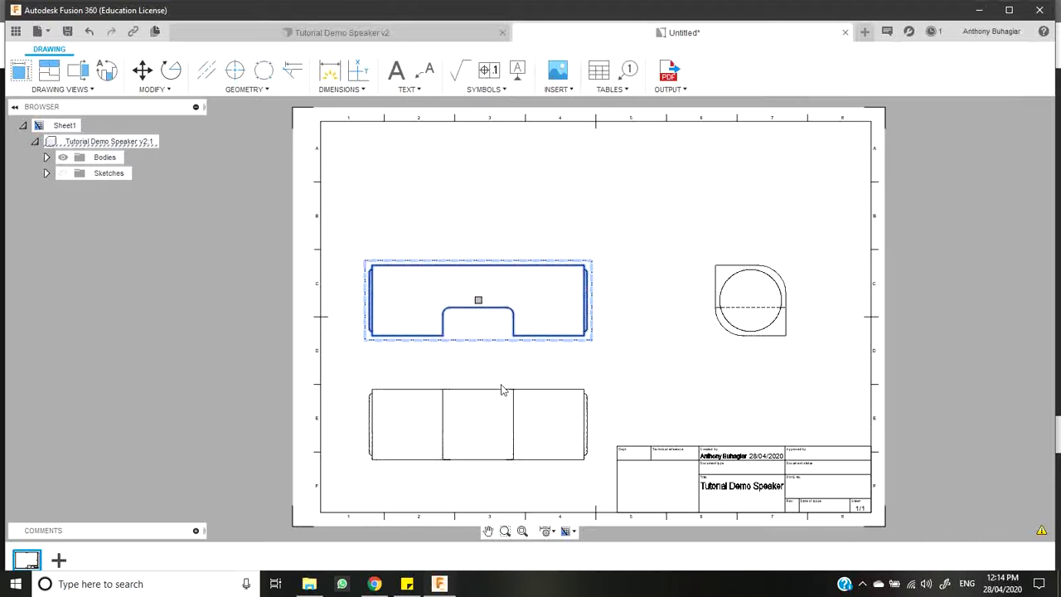
Delete the lower projected view, leaving the front and side views.
click(522, 435)
key(Delete)
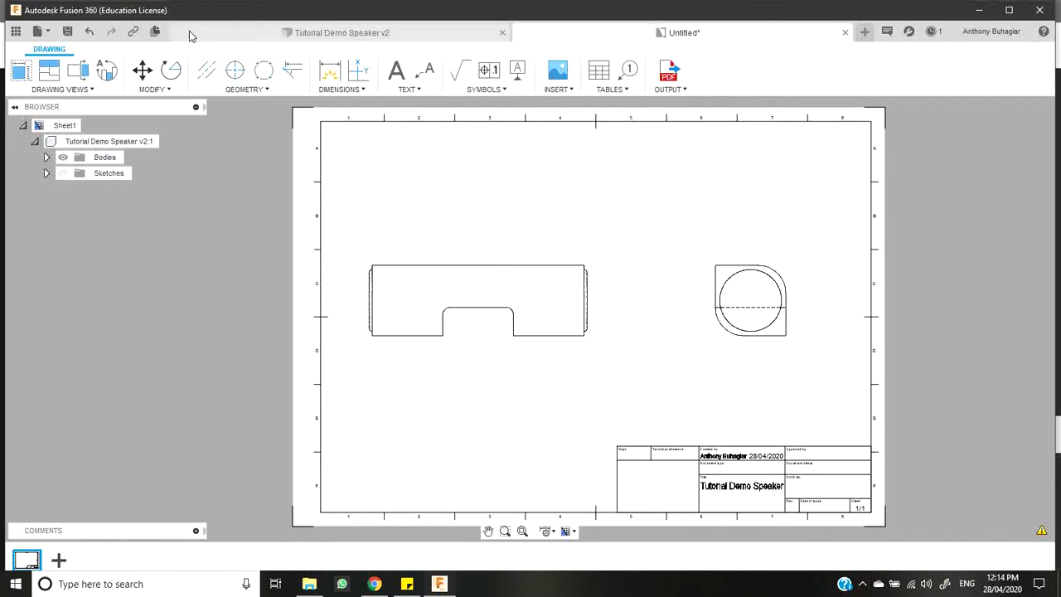
click(49, 70)
Place a new hidden-line projected view directly below the front view.
click(422, 284)
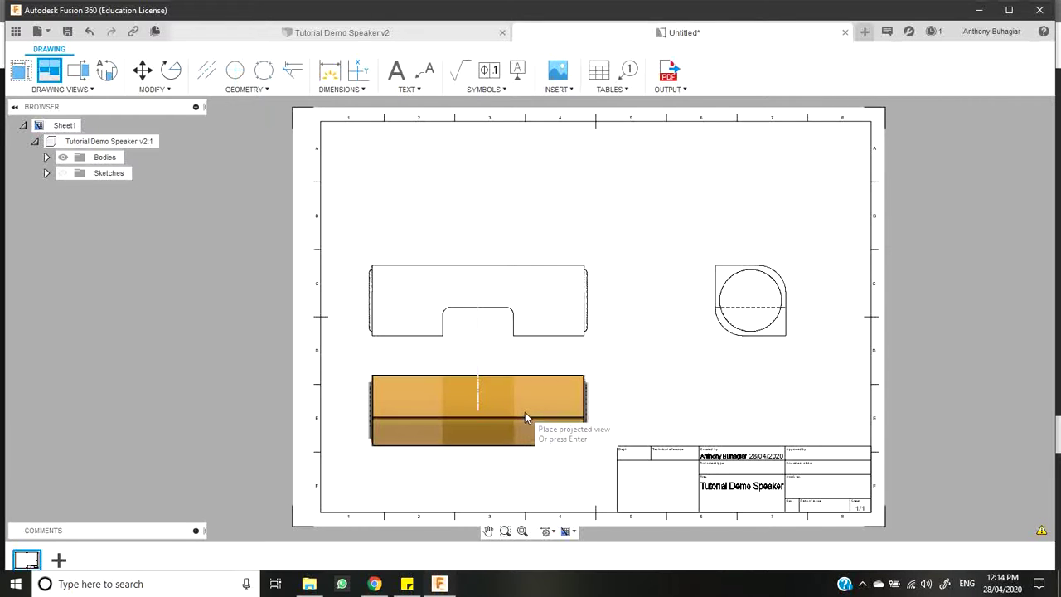
click(527, 413)
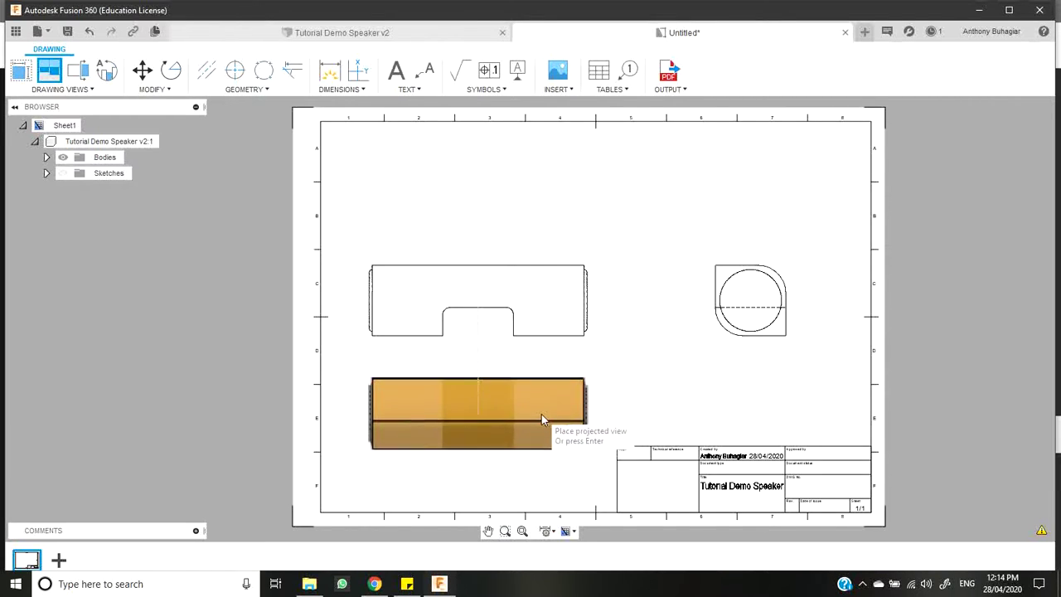
key(Return)
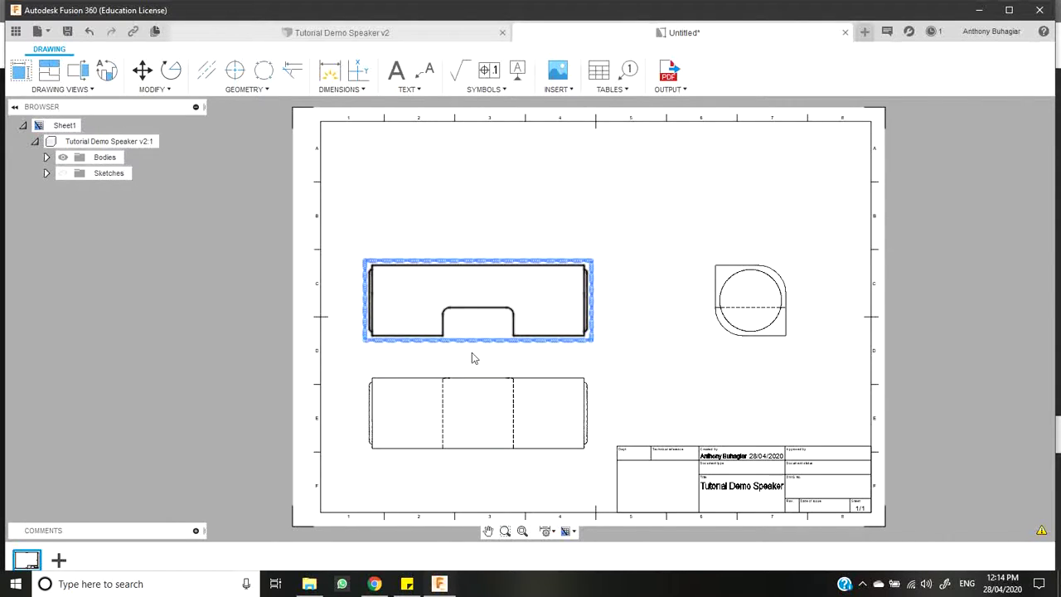
Move the hidden-line view to the top and level the front view with the side view.
click(465, 397)
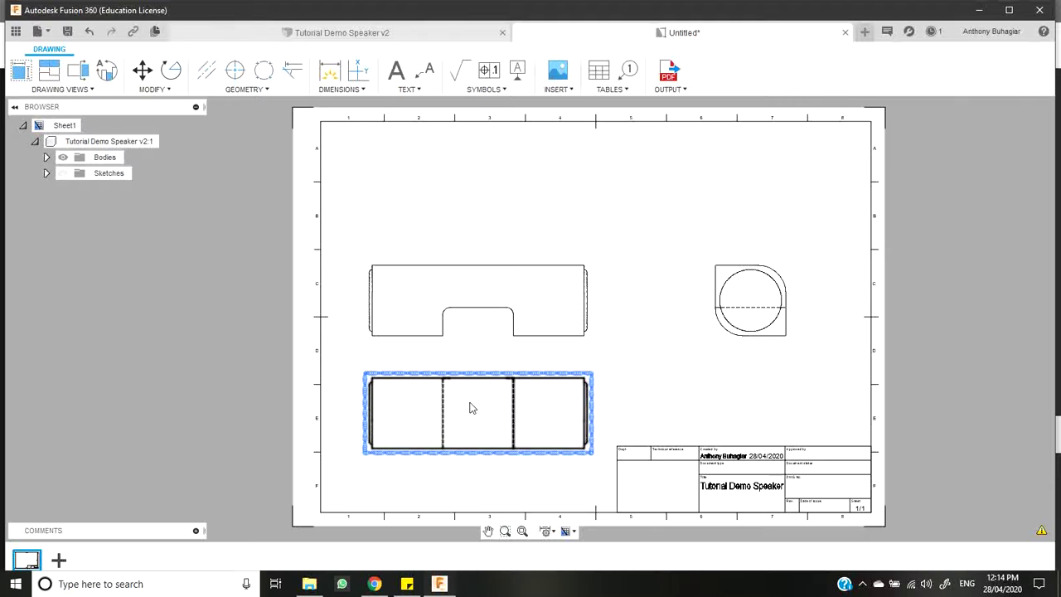
drag(478, 412, 478, 206)
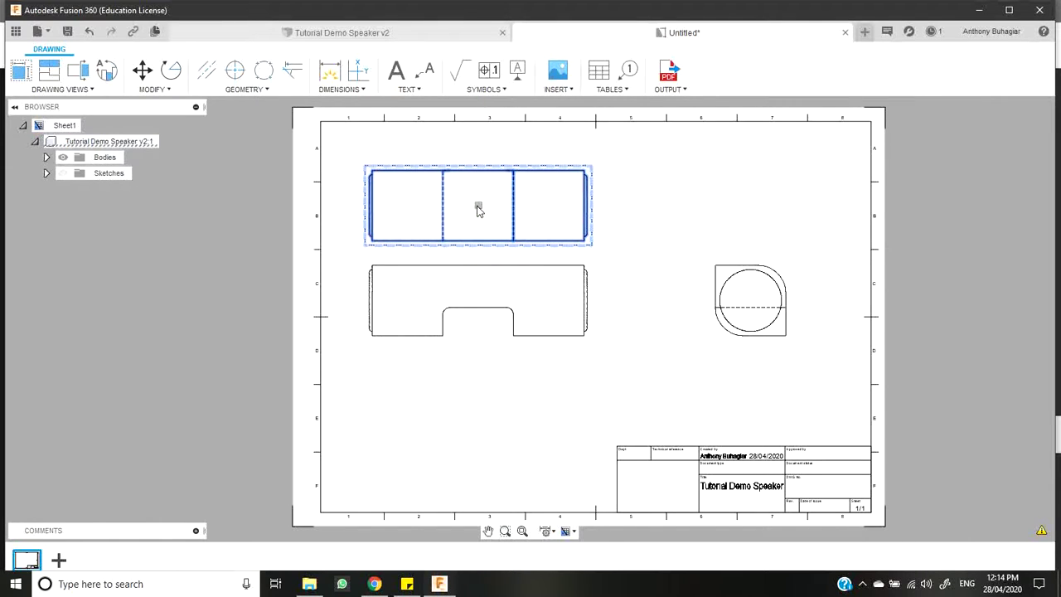
click(529, 307)
drag(479, 300, 480, 366)
click(470, 215)
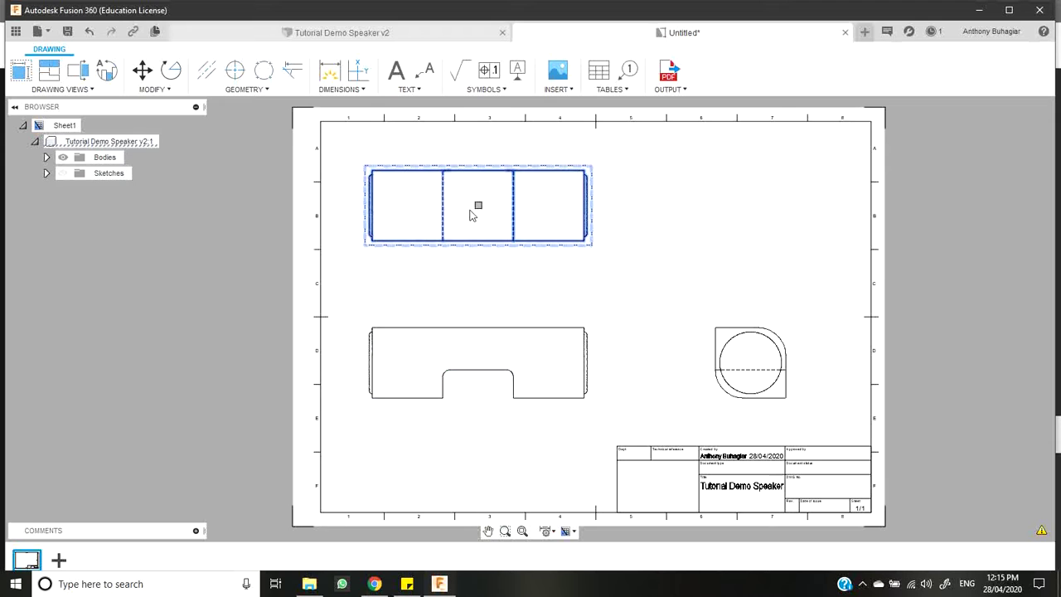
drag(477, 207, 477, 209)
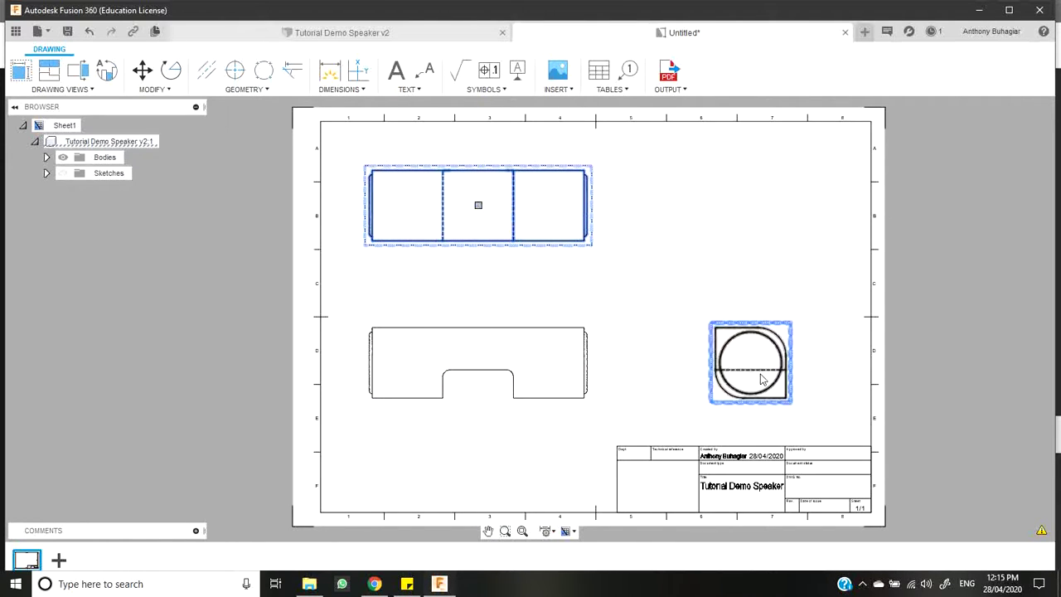
click(494, 365)
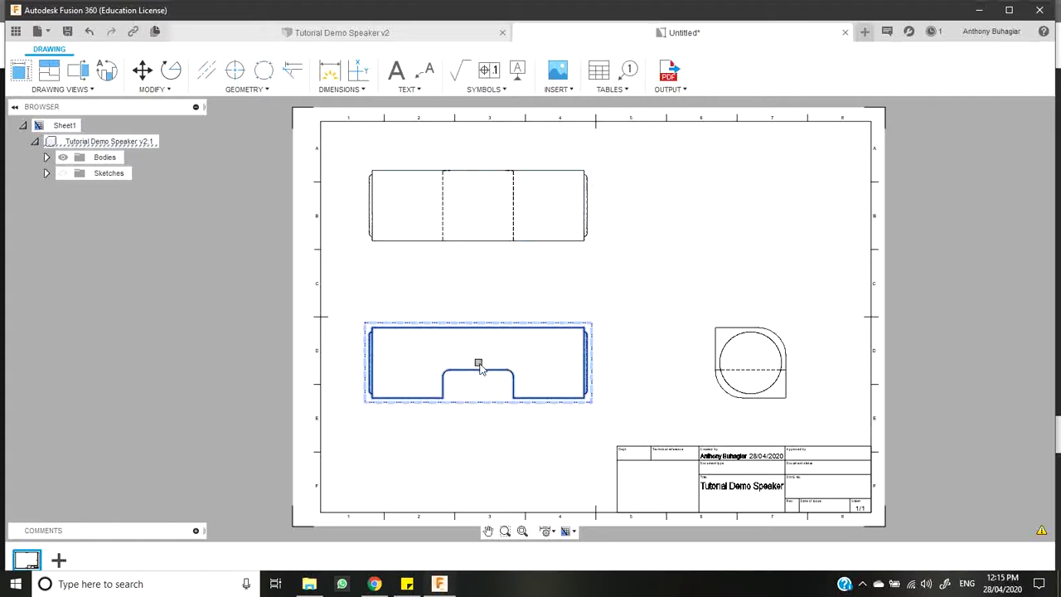
drag(479, 365, 479, 349)
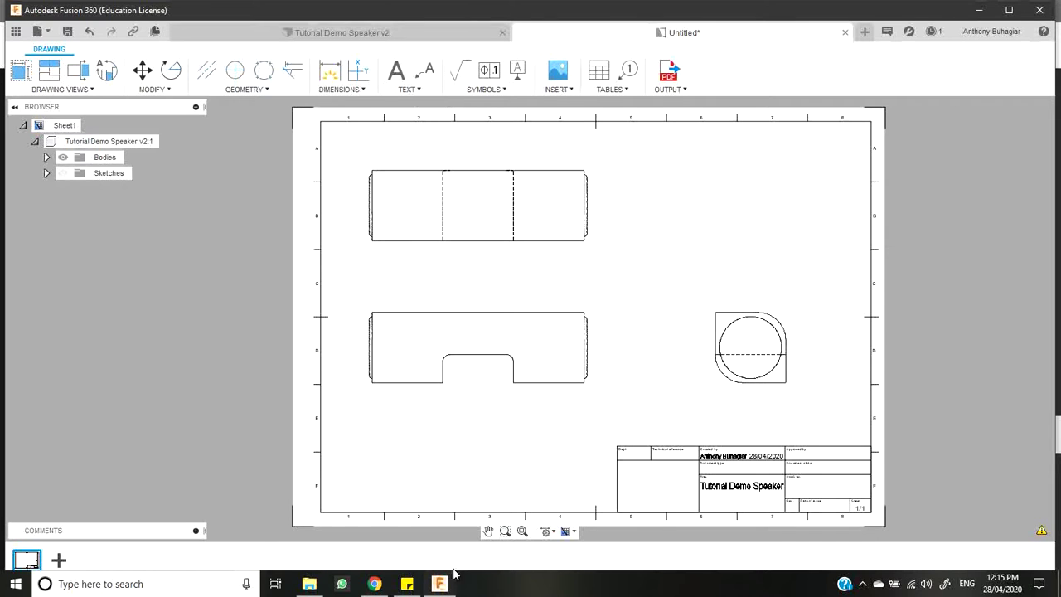
Check the Portable Speaker Design Folio Completed PDF's projection page, then return to Fusion 360.
click(393, 571)
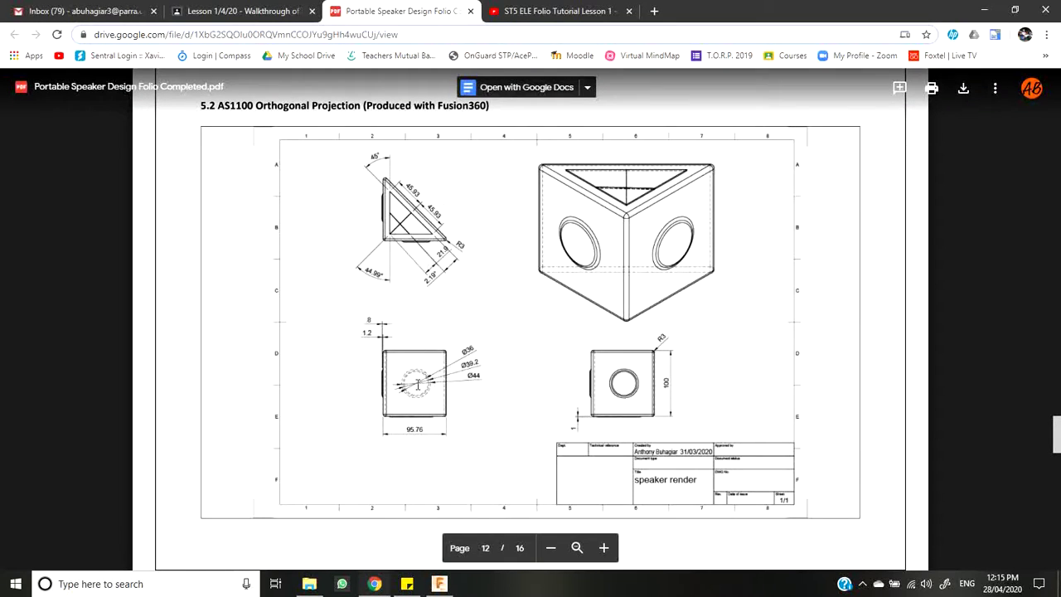
click(439, 583)
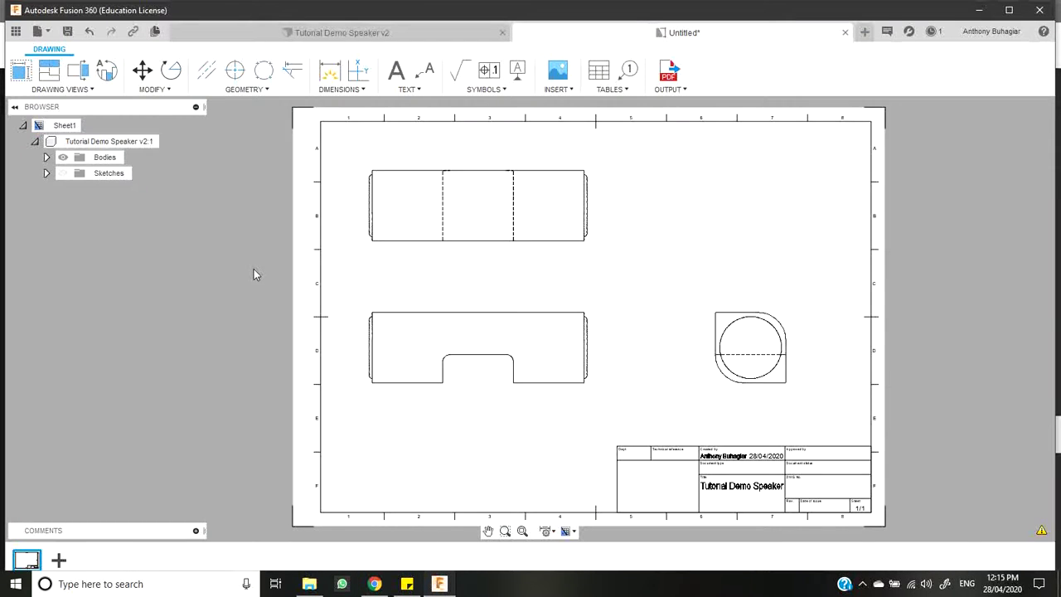
Add a FRONT VIEW text label in a box beneath the front view.
click(157, 90)
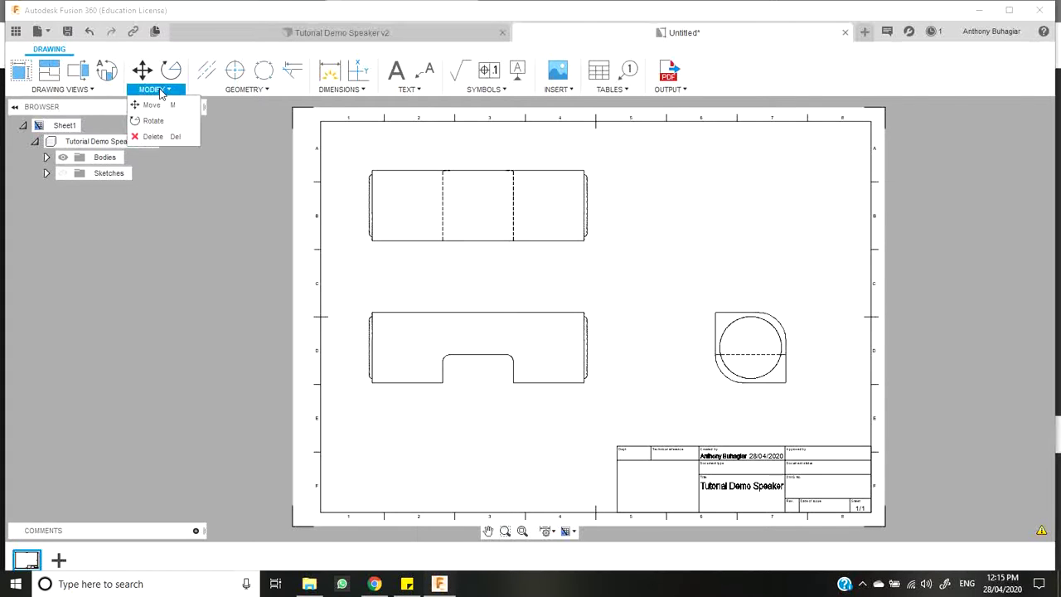
mouse_move(275, 102)
mouse_move(368, 93)
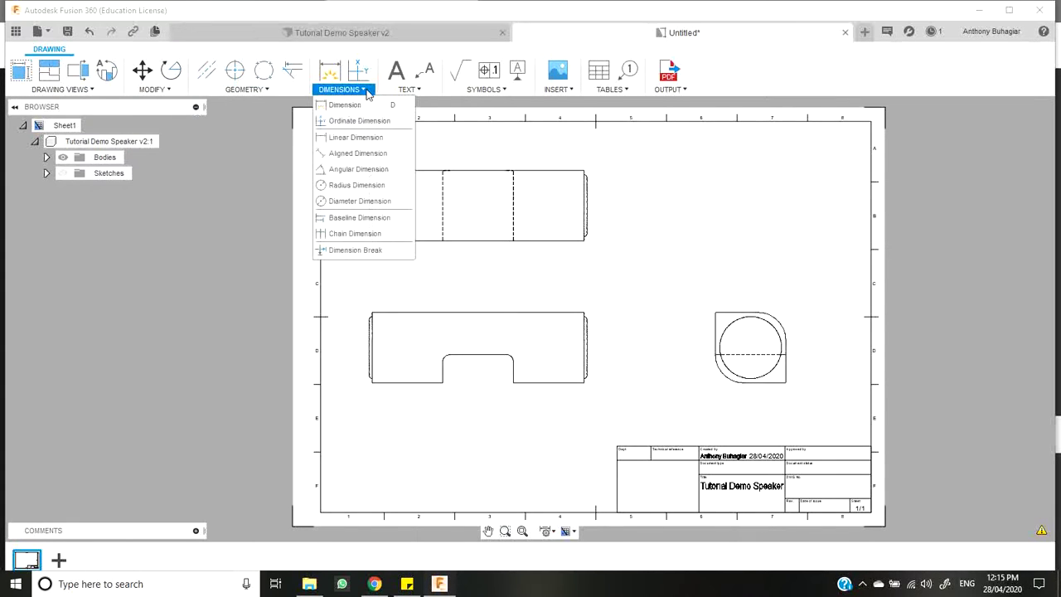
click(412, 106)
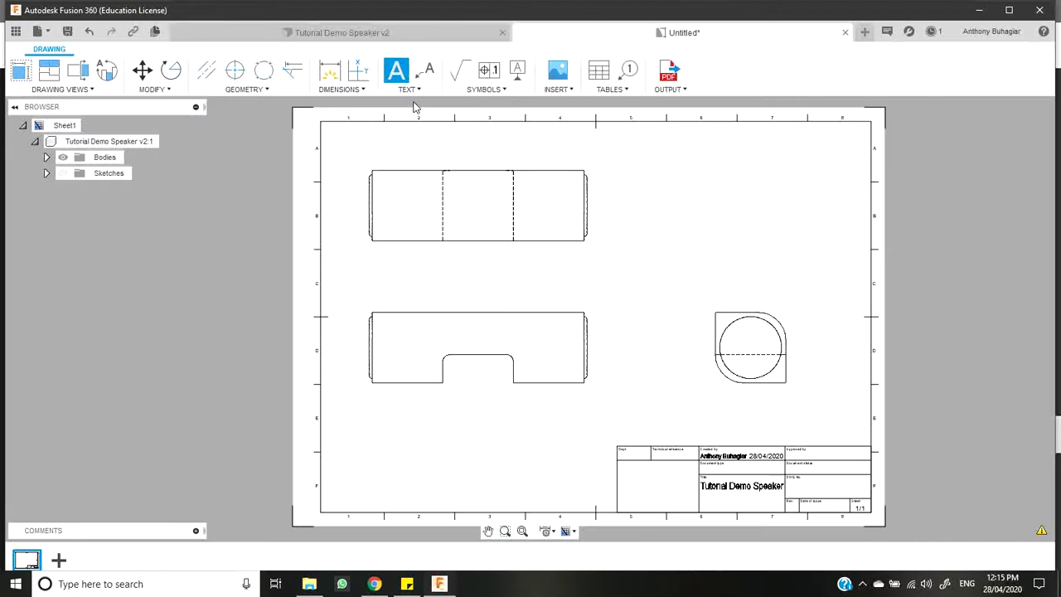
click(465, 418)
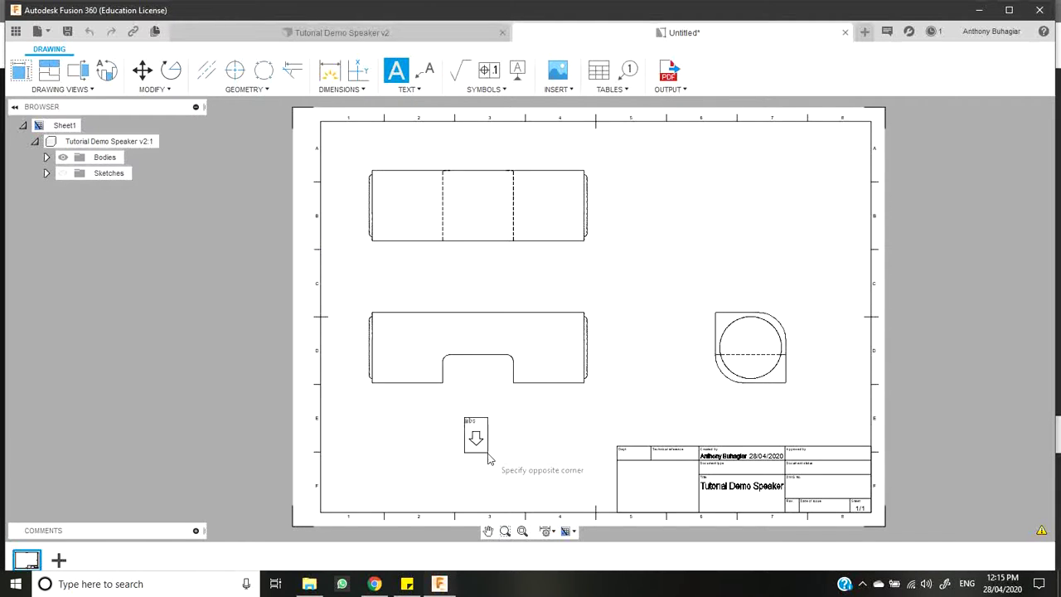
click(536, 436)
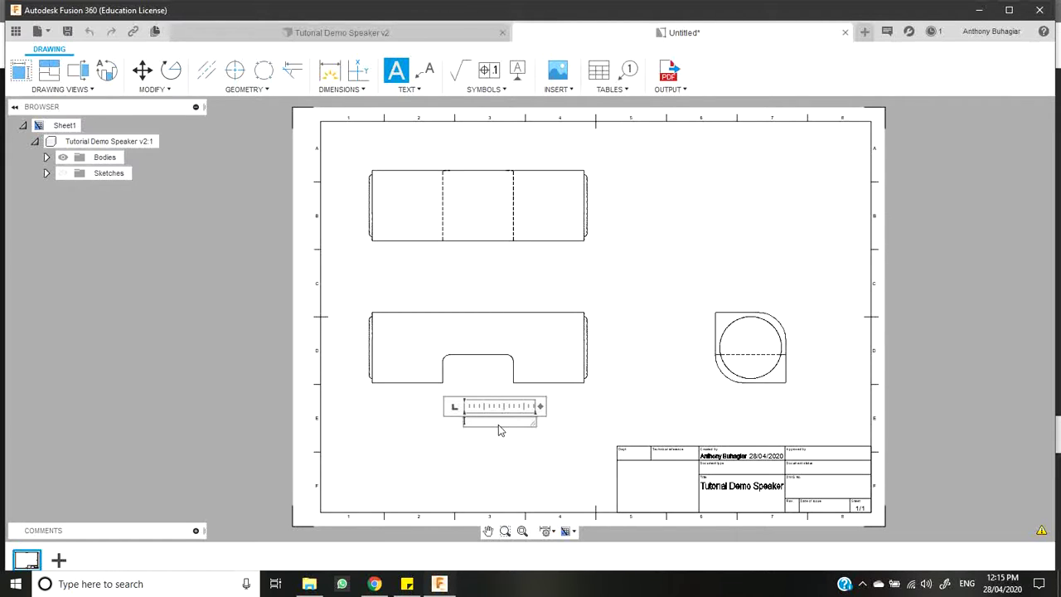
text(FRONT VIEW)
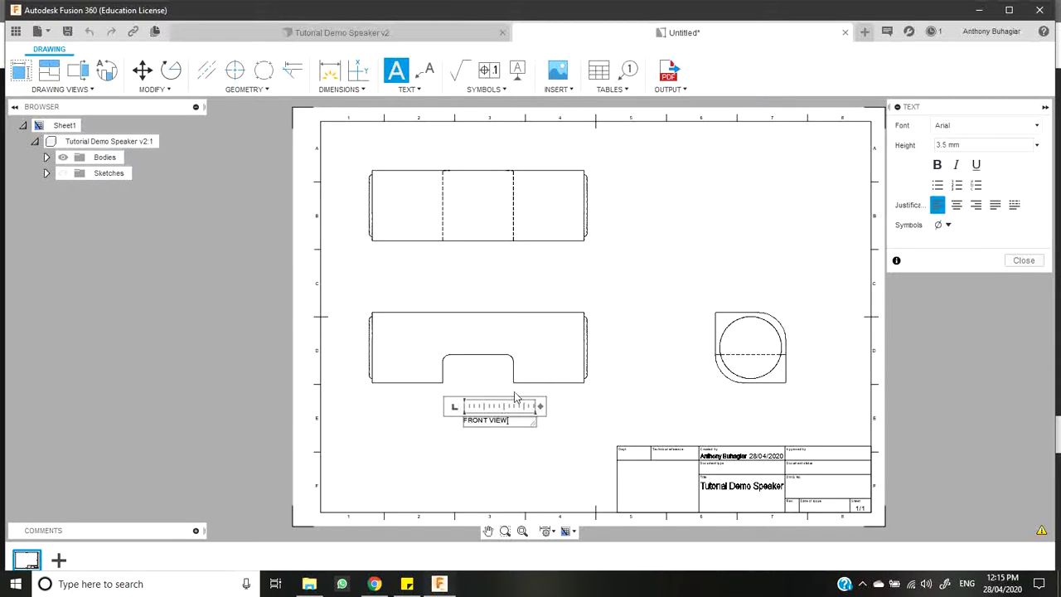
drag(531, 422, 513, 422)
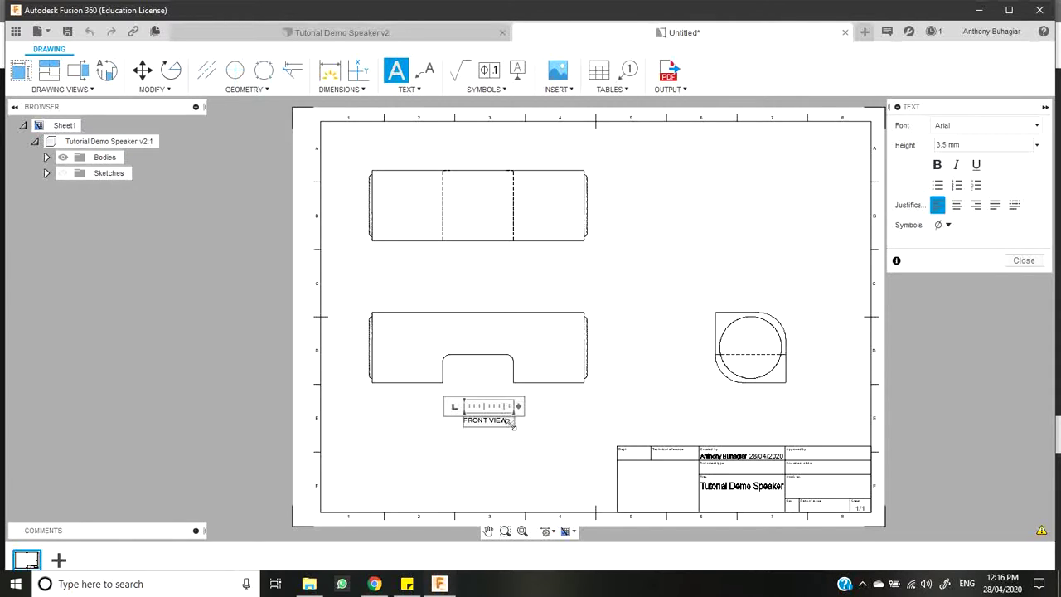
click(490, 419)
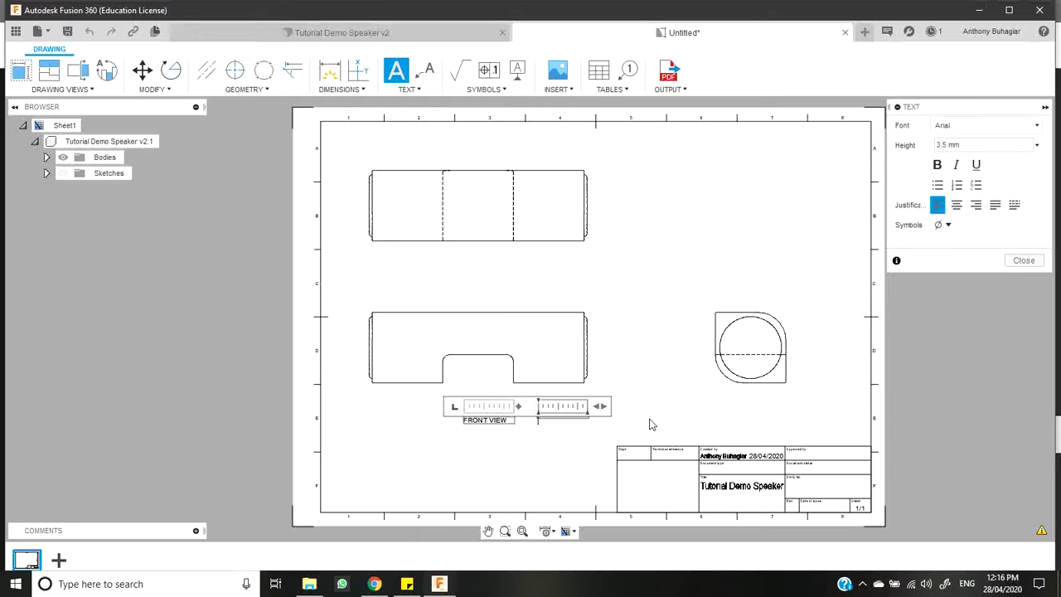
key(BackSpace)
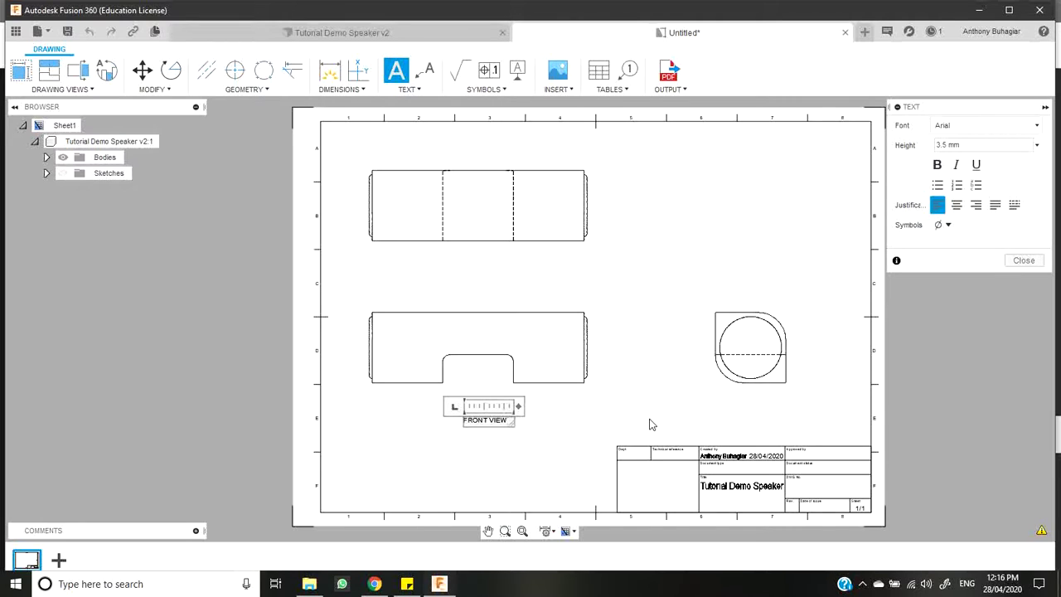
Reposition the FRONT VIEW label beneath the front view.
click(565, 482)
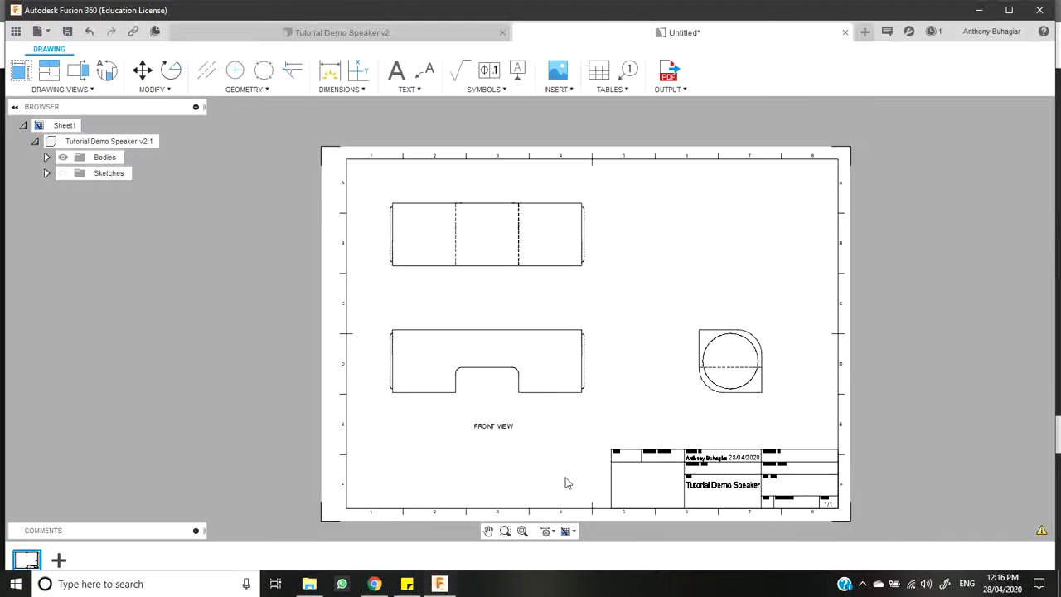
click(503, 436)
click(502, 414)
click(490, 429)
double_click(491, 428)
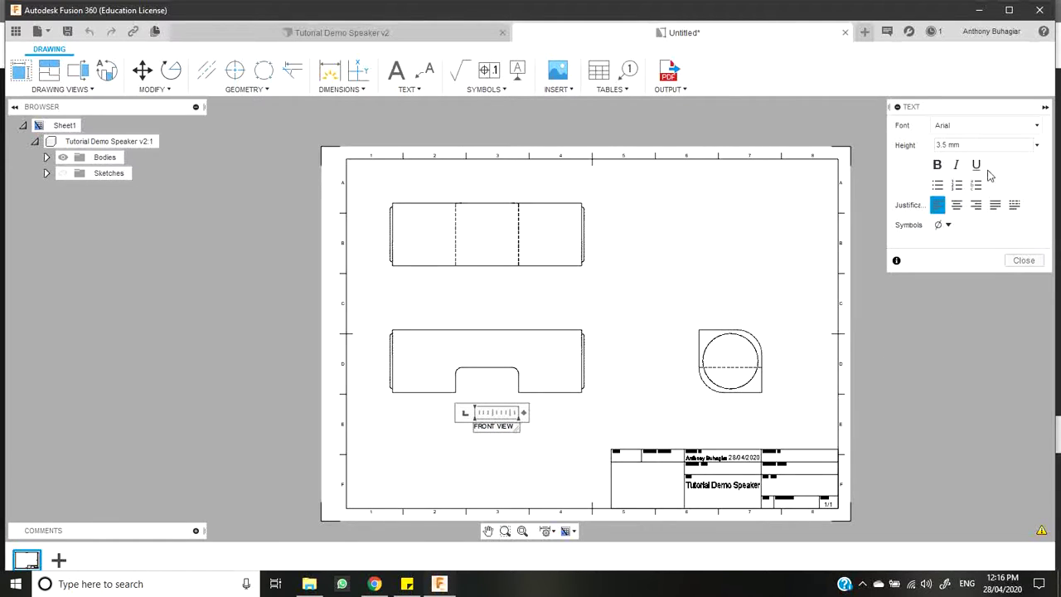
click(1019, 261)
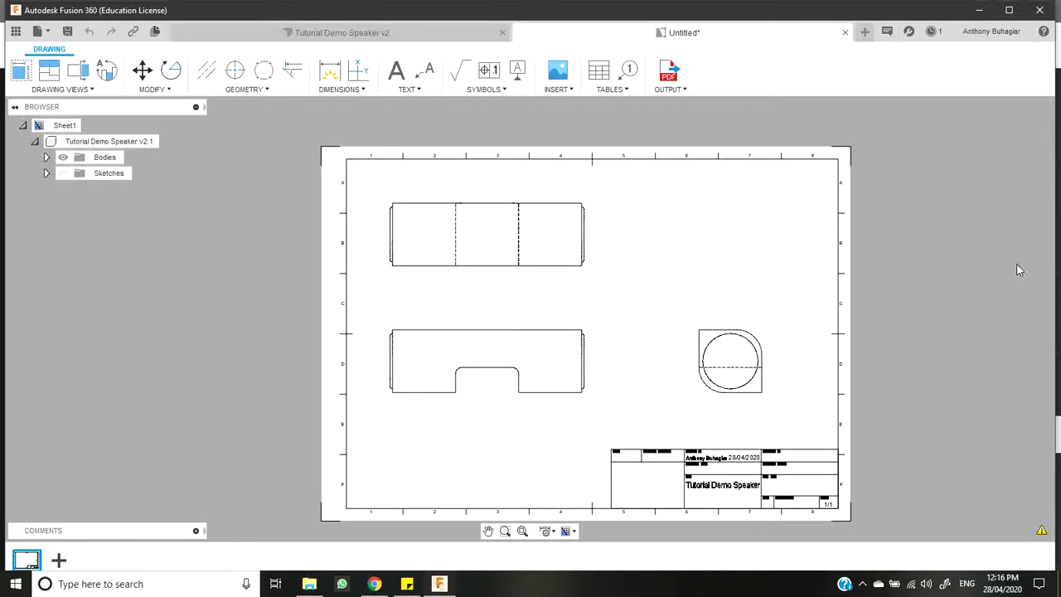
click(497, 427)
click(498, 428)
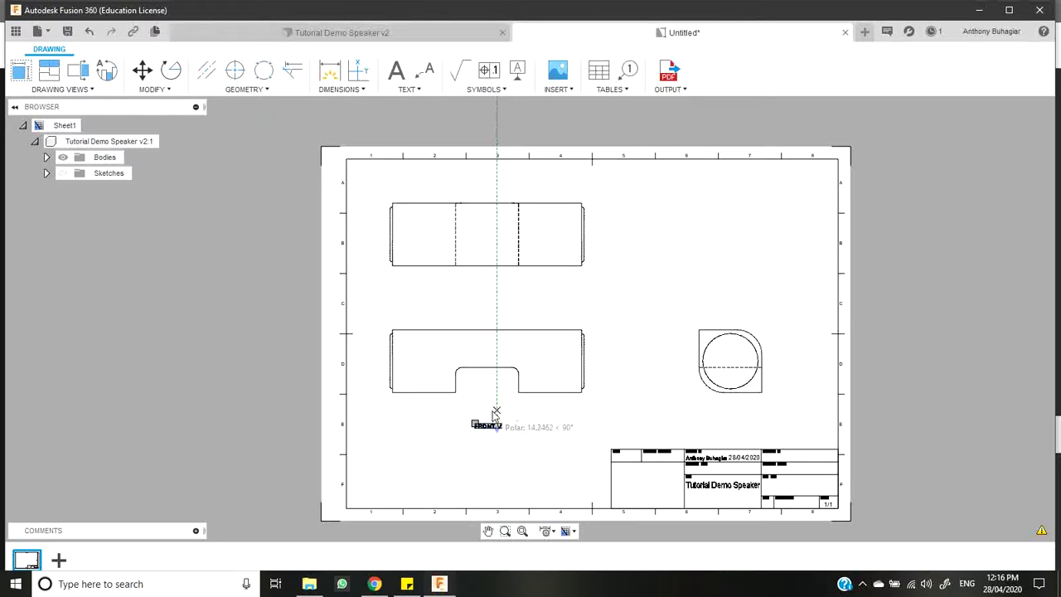
click(494, 415)
Move FRONT VIEW slightly higher and keep its text on one line.
click(475, 424)
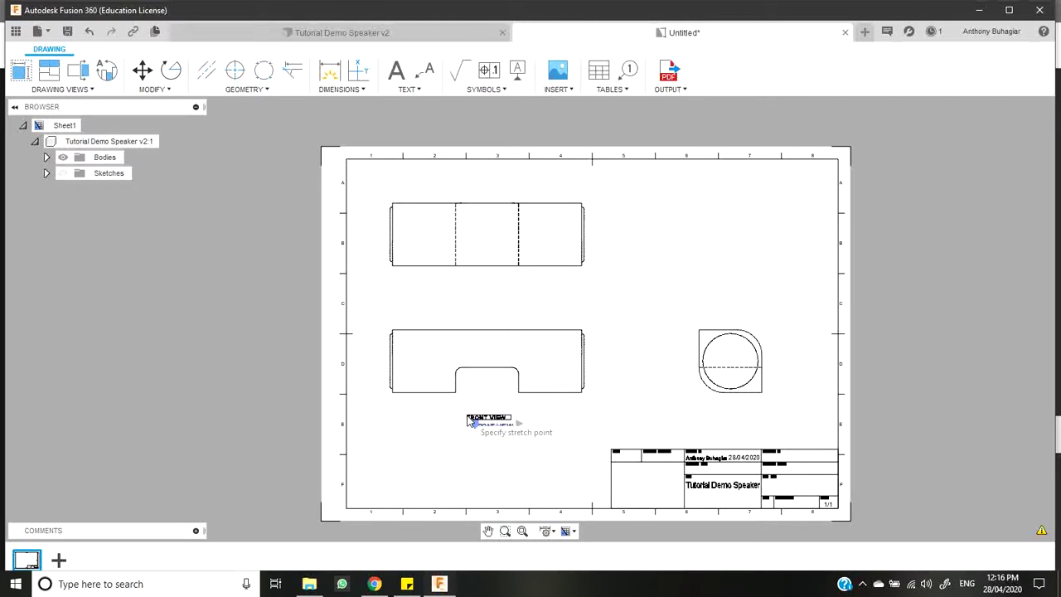
click(466, 420)
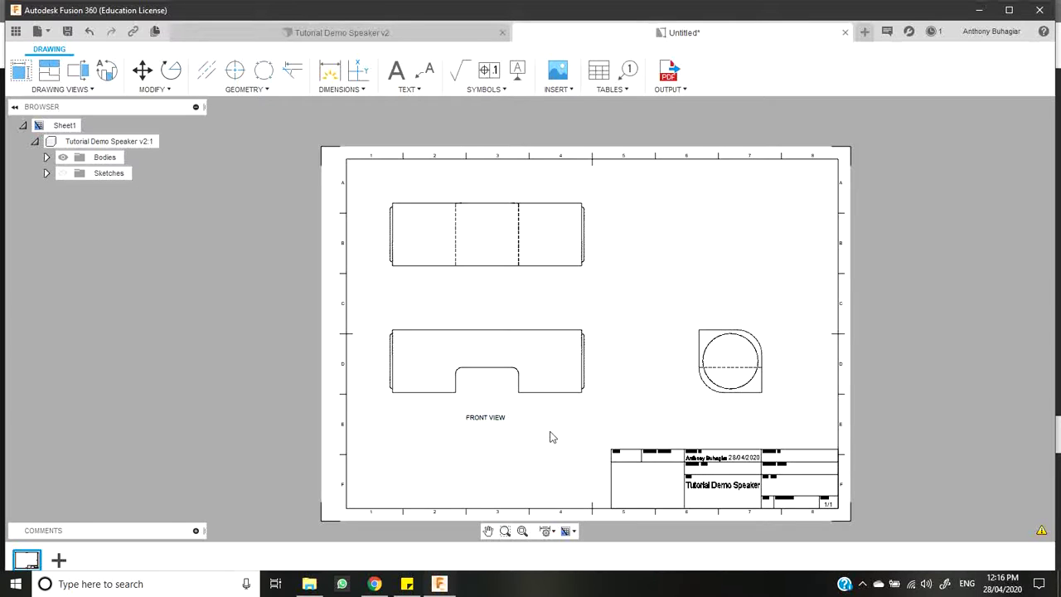
click(497, 419)
double_click(495, 420)
key(Return)
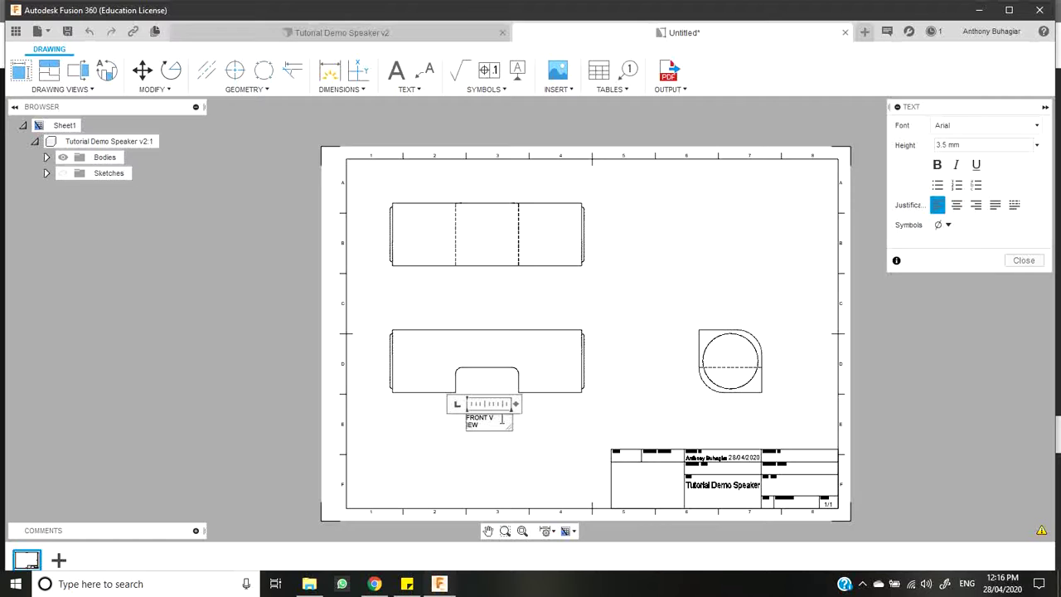
key(BackSpace)
click(546, 448)
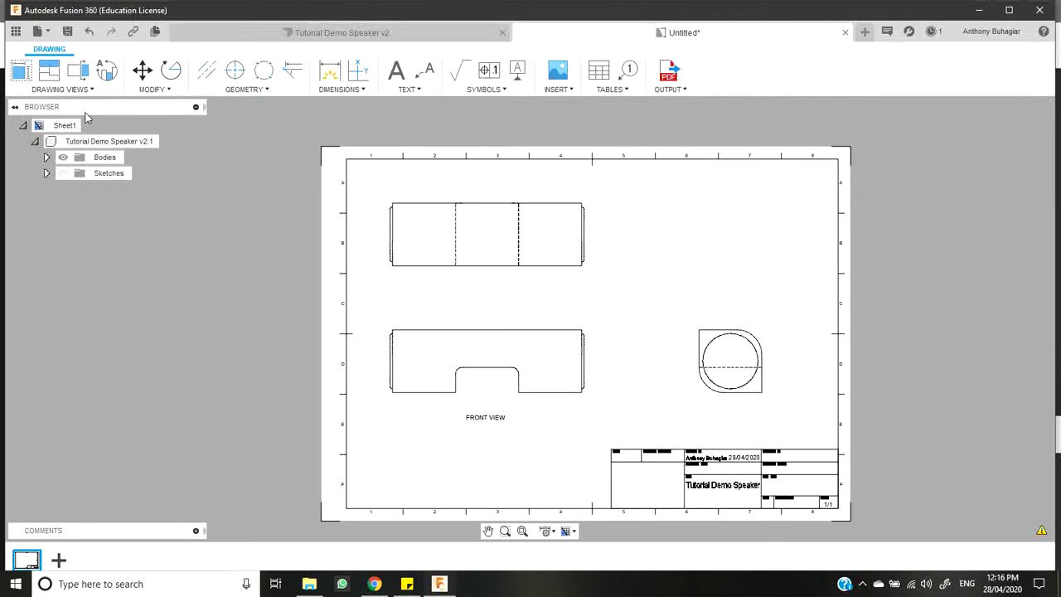
Add a one-line SIDE VIEW text label beneath the side view.
click(407, 90)
click(403, 104)
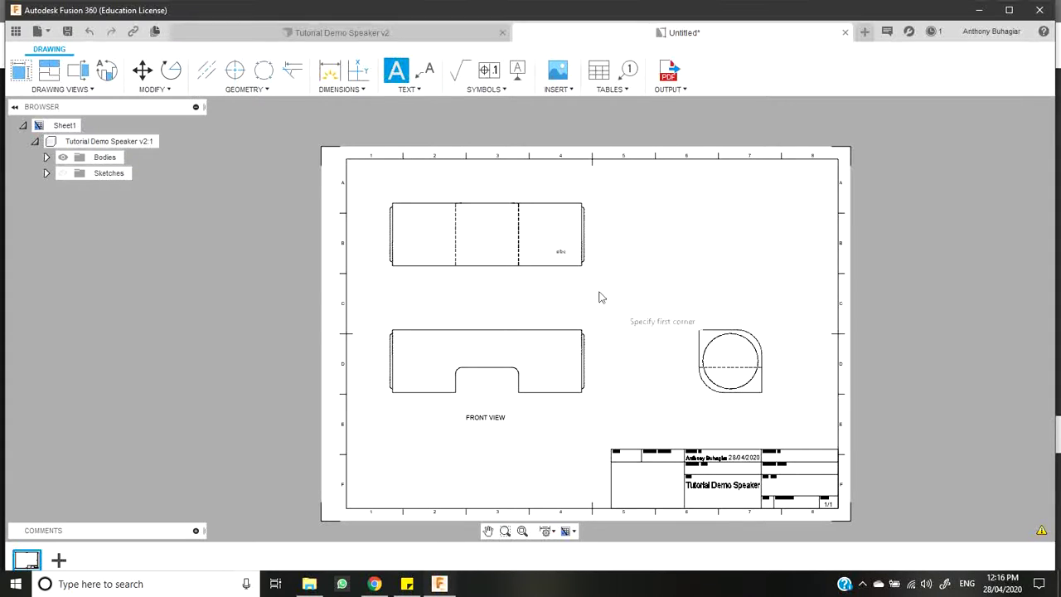
click(728, 422)
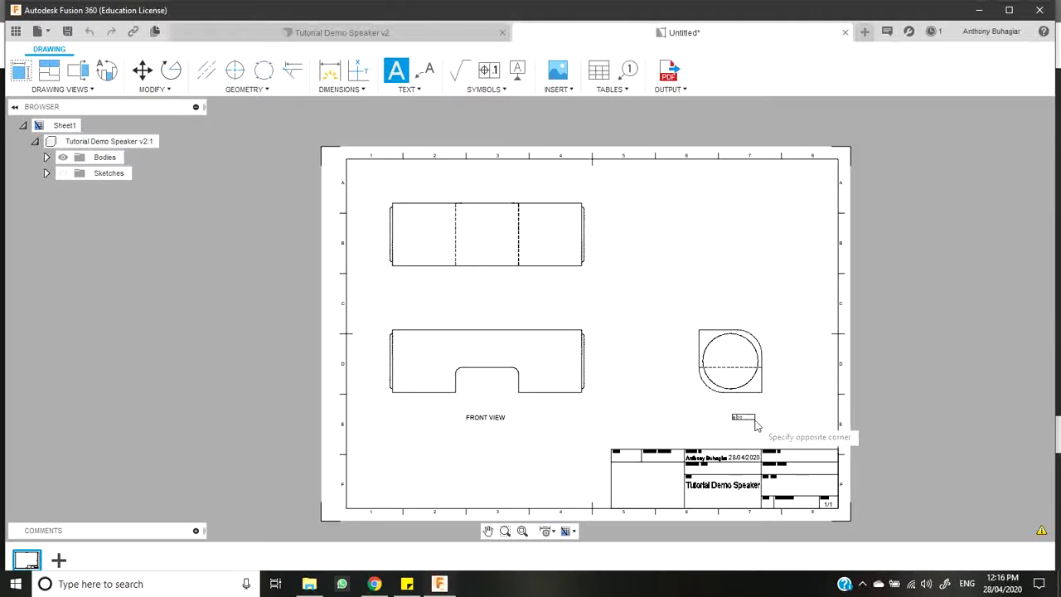
click(758, 424)
text(A)
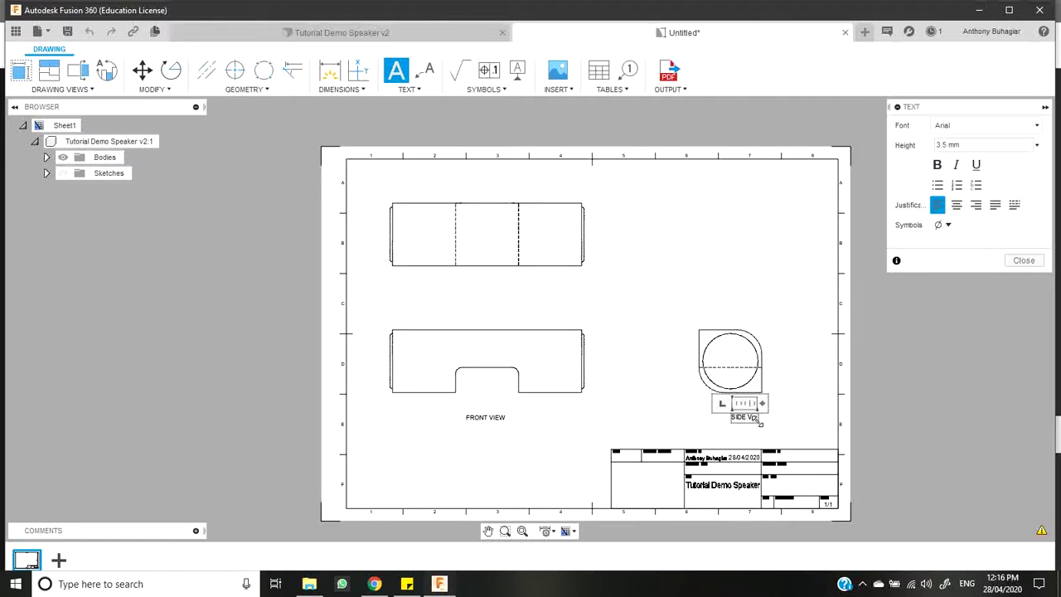
text(IDE VIEW)
drag(761, 425, 766, 417)
click(775, 427)
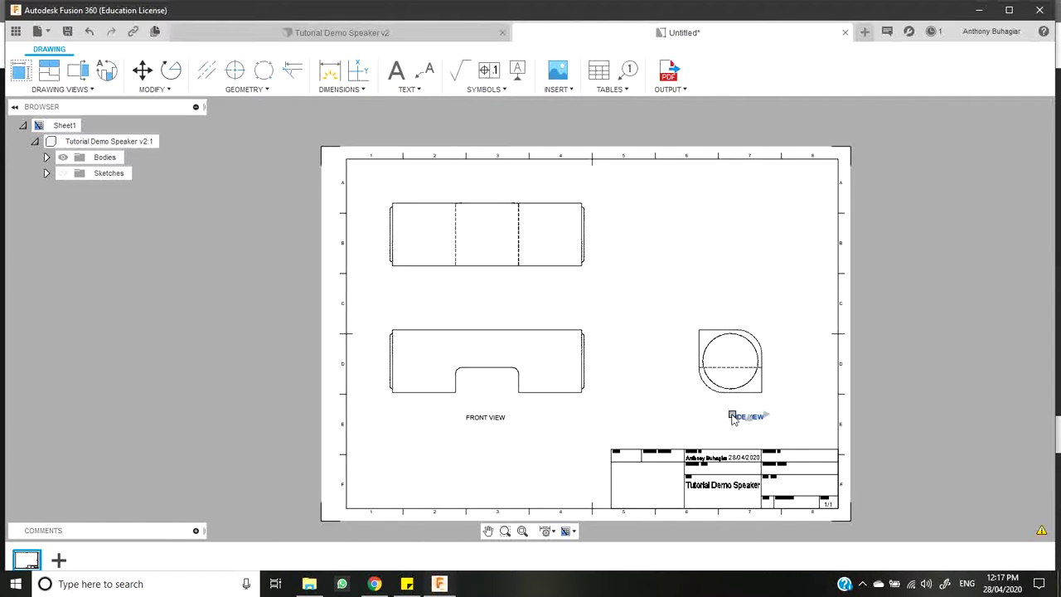
Slide SIDE VIEW left to centre it under the side view, level with FRONT VIEW.
mouse_move(733, 420)
mouse_down()
mouse_move(722, 418)
mouse_move(720, 351)
mouse_move(723, 423)
mouse_up()
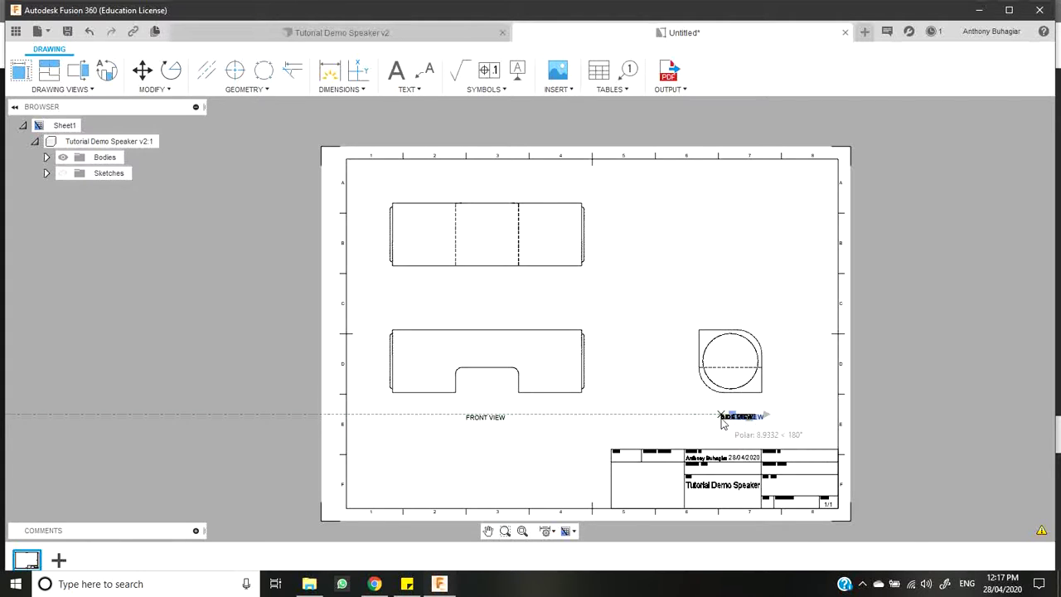
drag(723, 423, 720, 423)
drag(719, 422, 721, 423)
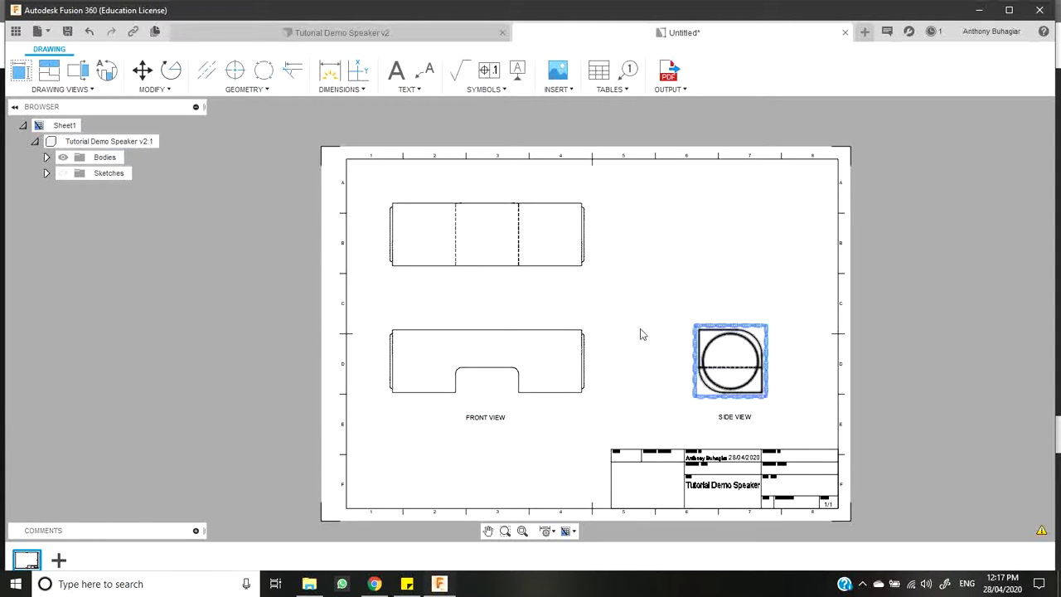
click(408, 89)
click(402, 106)
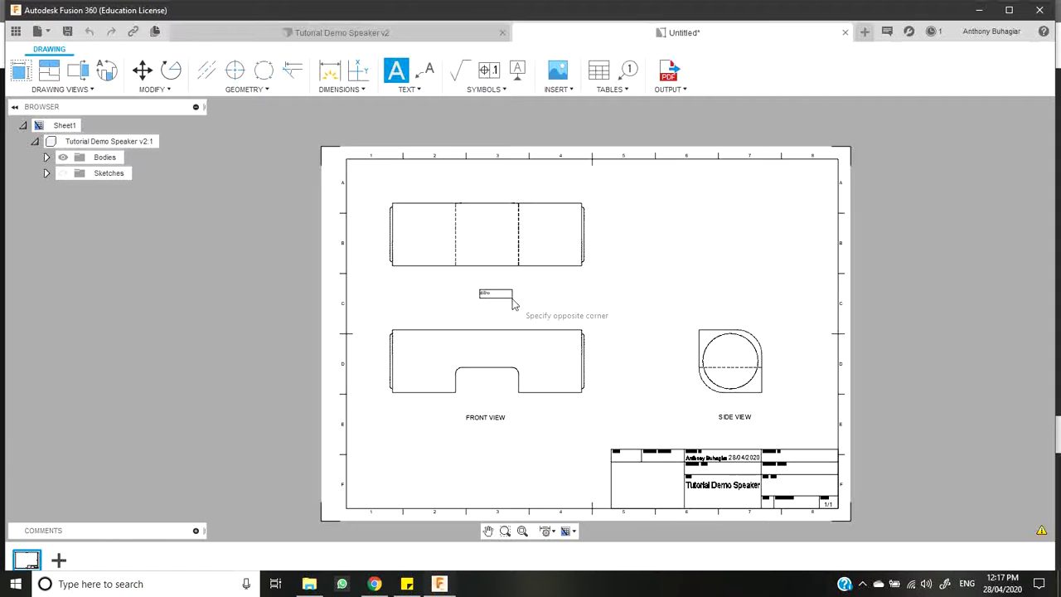
Add a TOP VIEW label and settle it centred just below the top view.
click(512, 301)
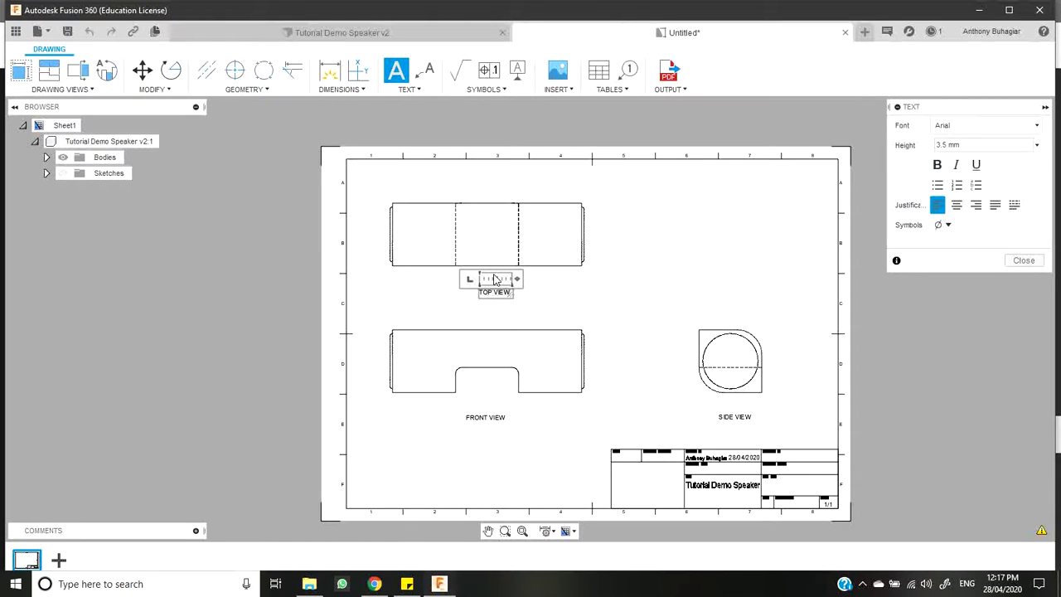
click(488, 300)
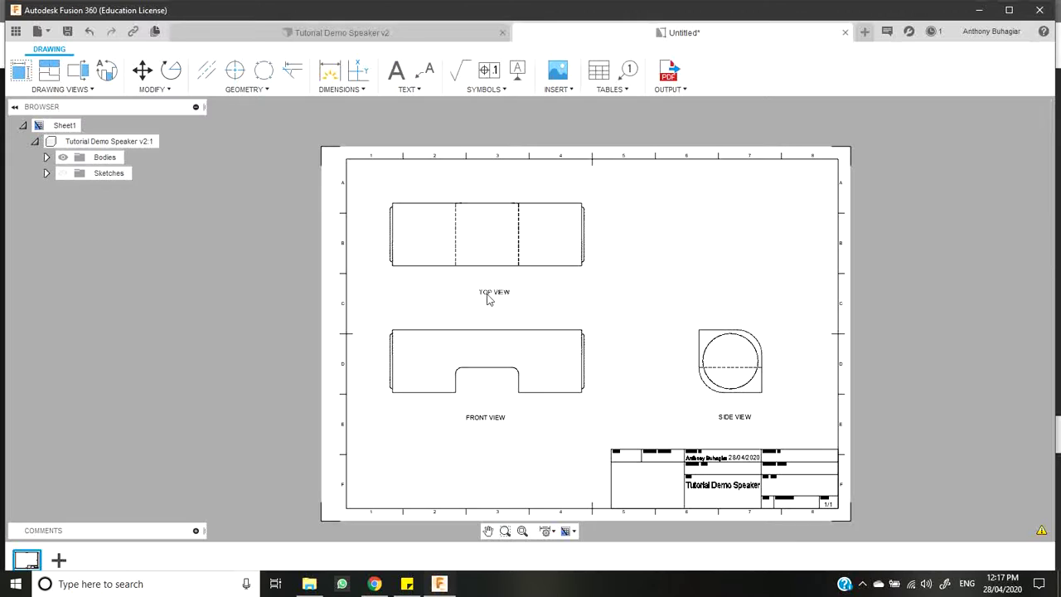
click(478, 291)
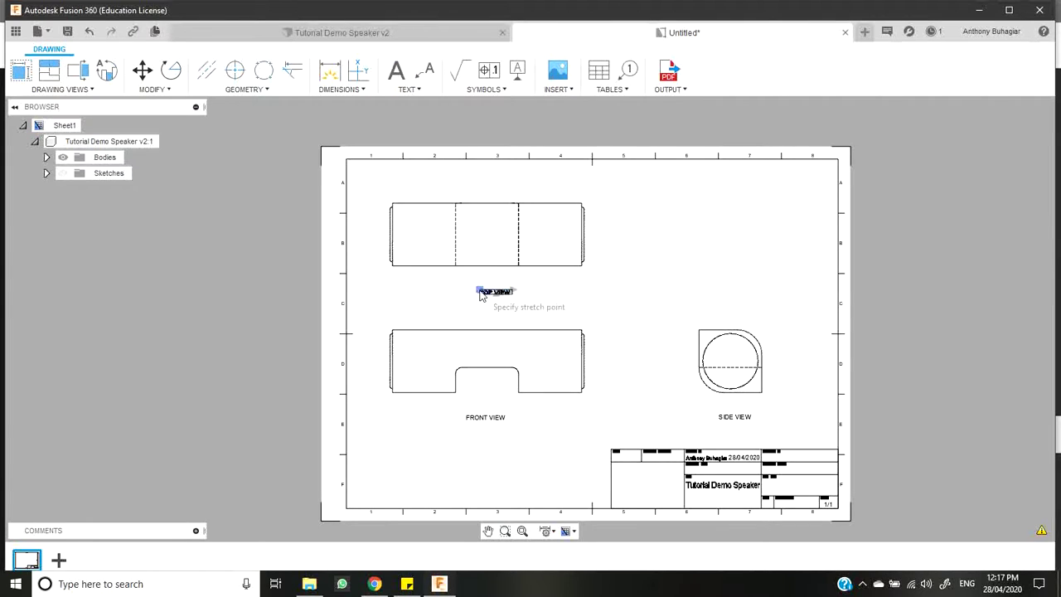
click(475, 294)
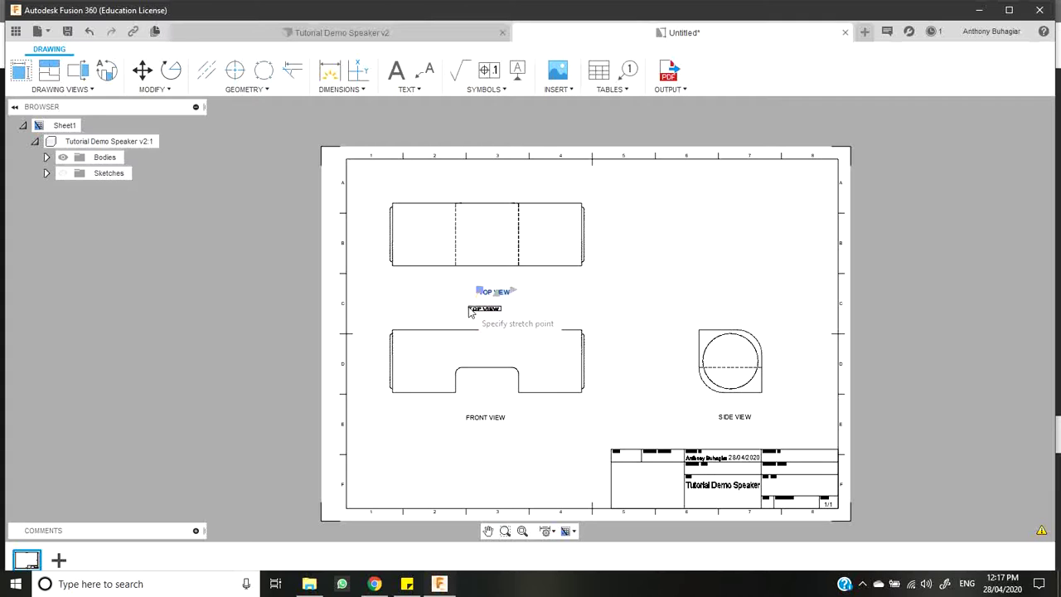
click(470, 312)
click(469, 308)
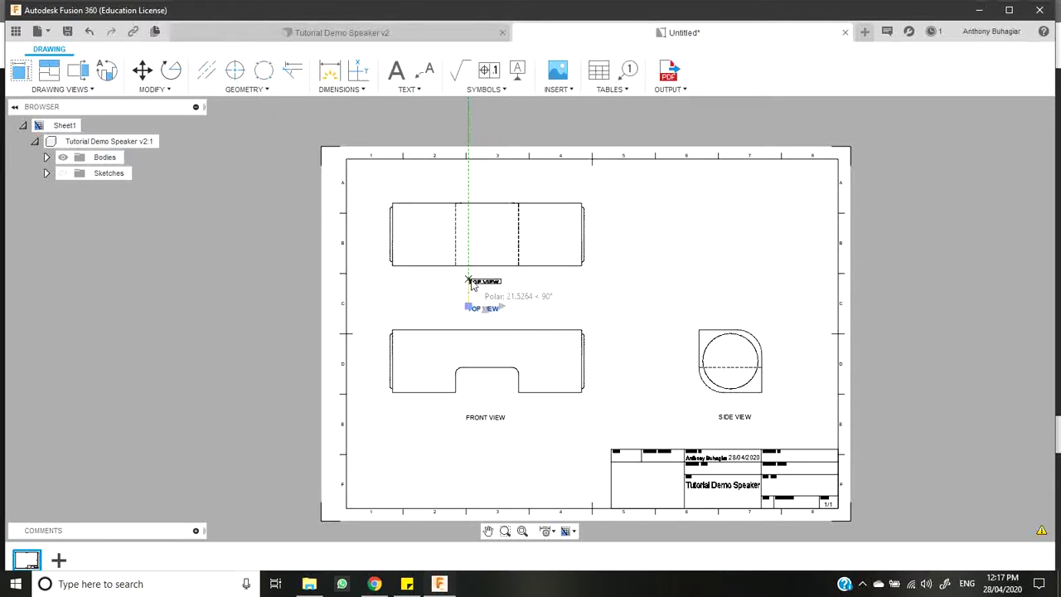
click(469, 279)
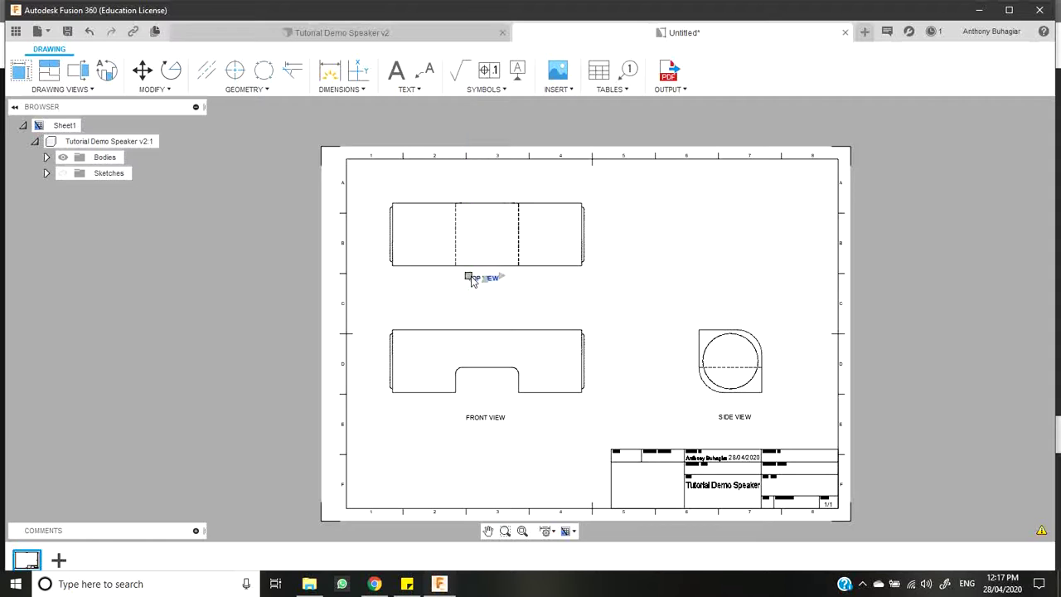
click(469, 278)
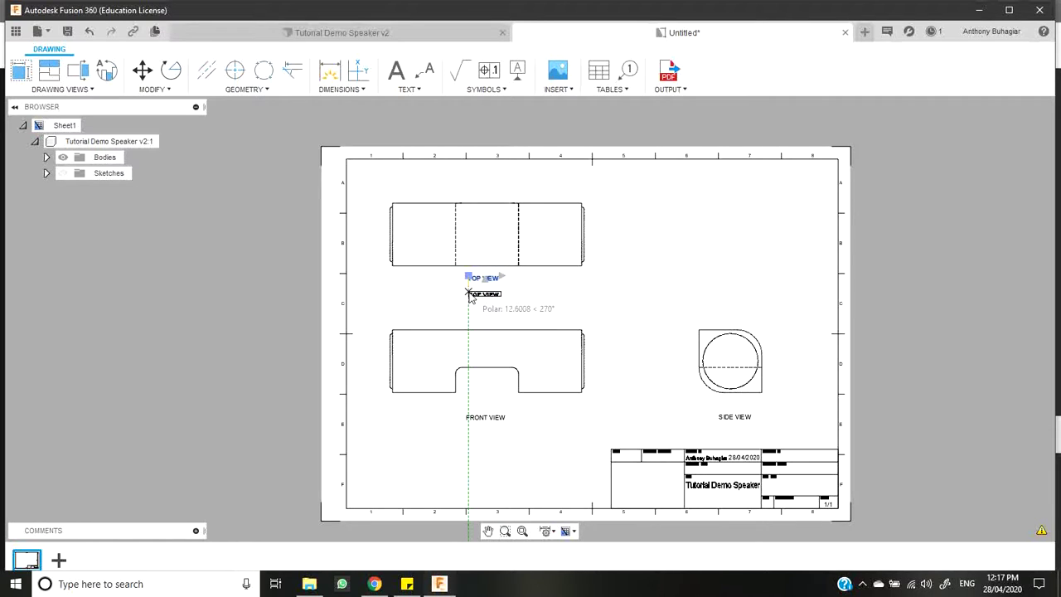
click(469, 294)
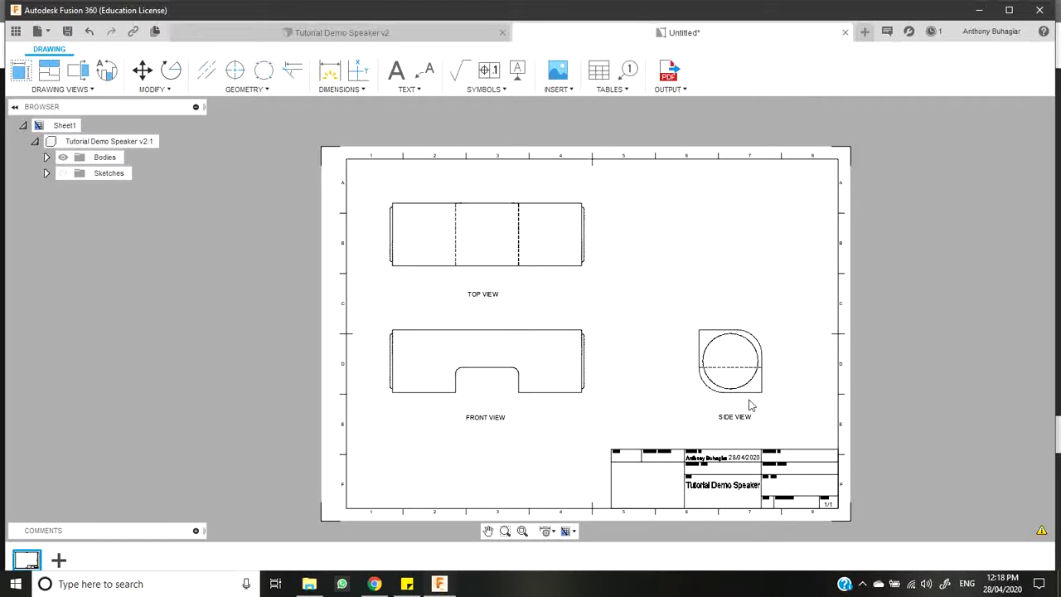
Add the 150 overall width dimension below the front view.
click(332, 76)
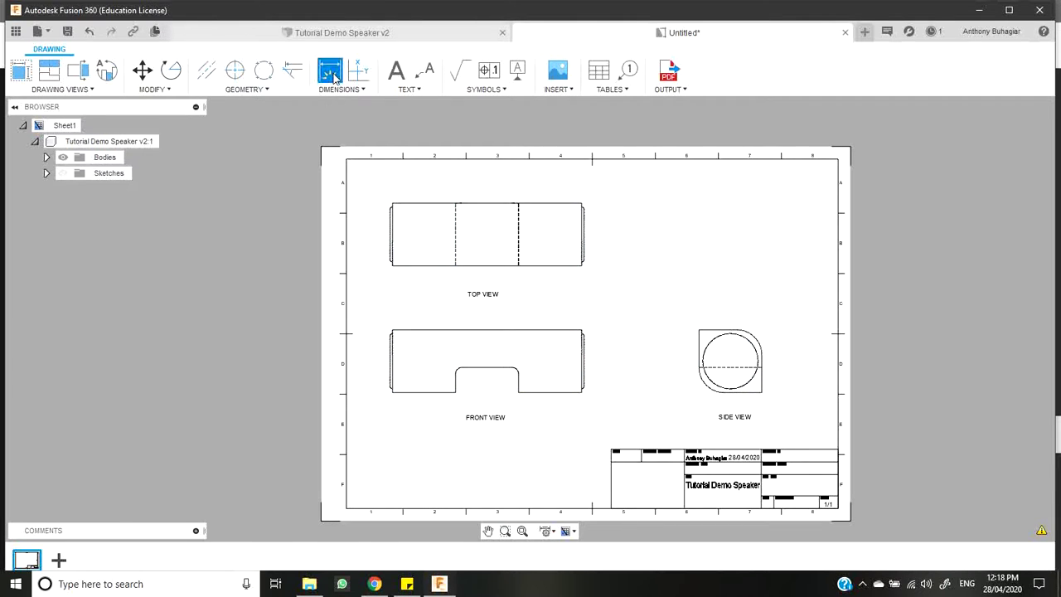
click(340, 89)
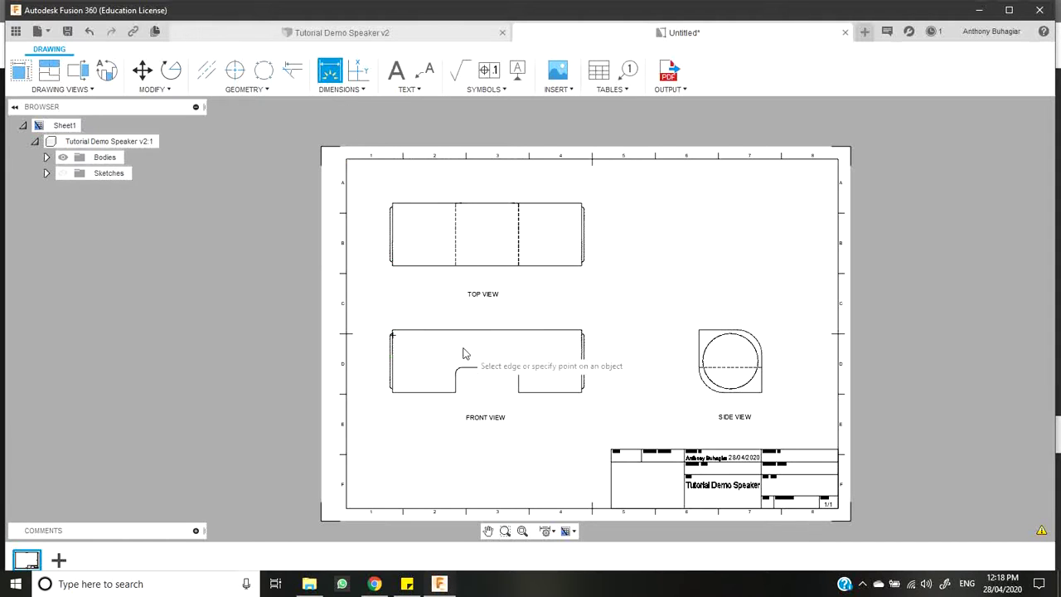
click(755, 350)
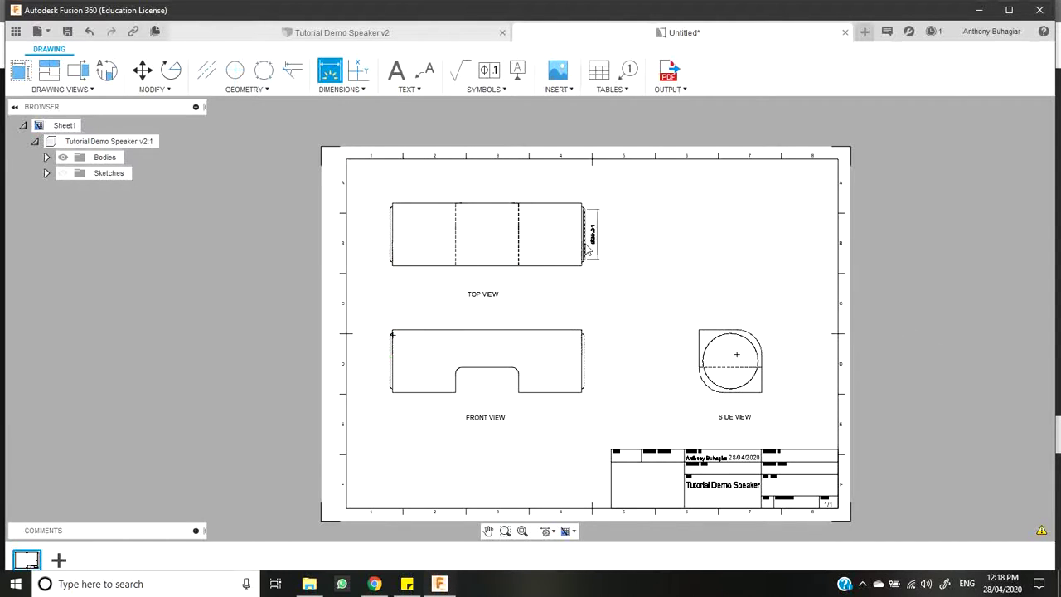
key(Escape)
scroll(570, 265, up, 2)
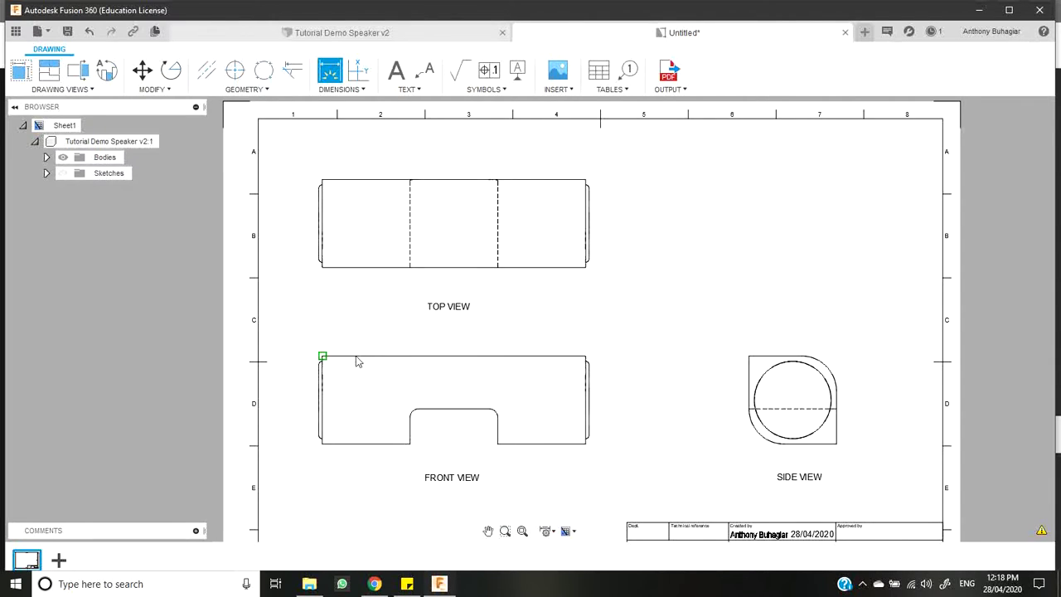
click(420, 413)
click(322, 443)
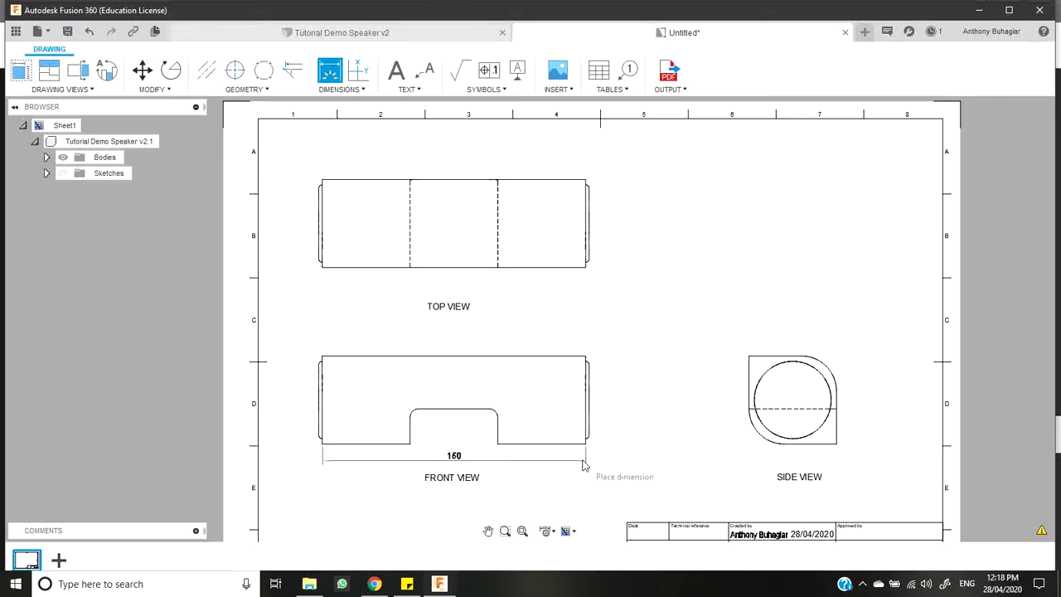
click(583, 465)
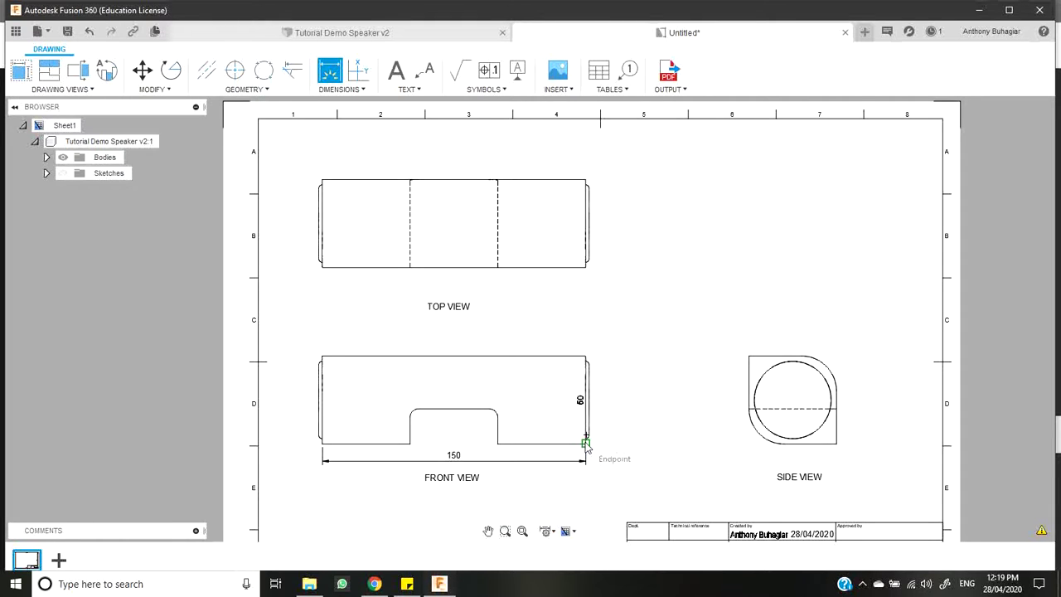
Add a 50 height dimension beside the front view and begin one on the top view.
click(585, 444)
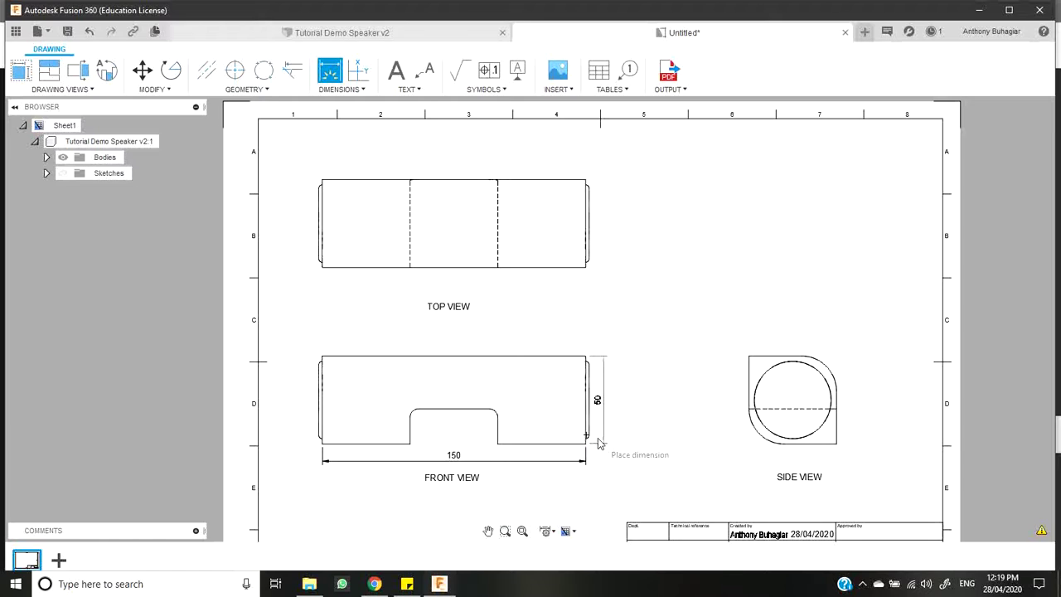
click(602, 444)
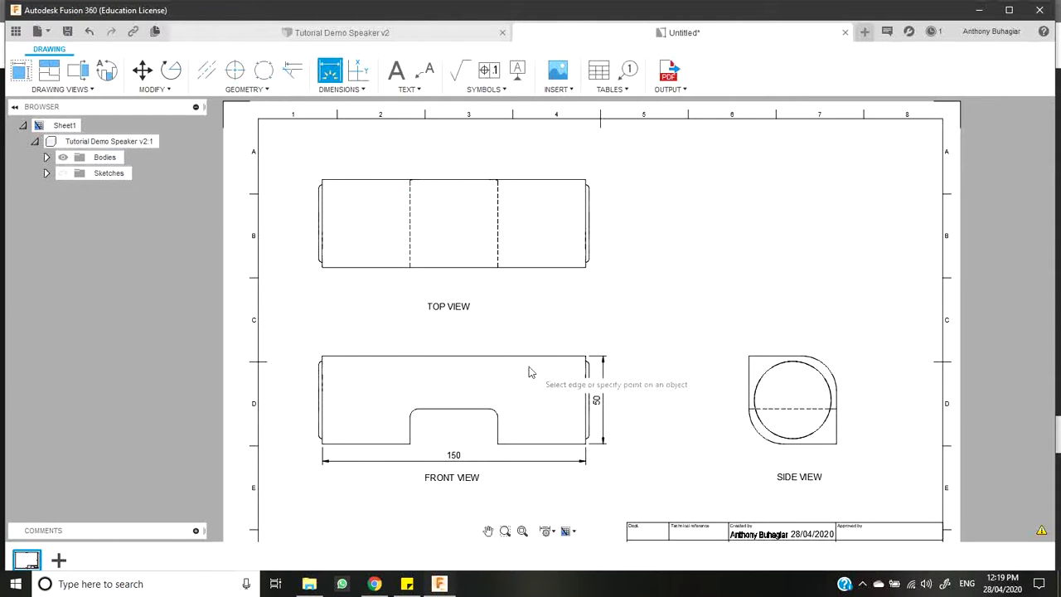
click(418, 417)
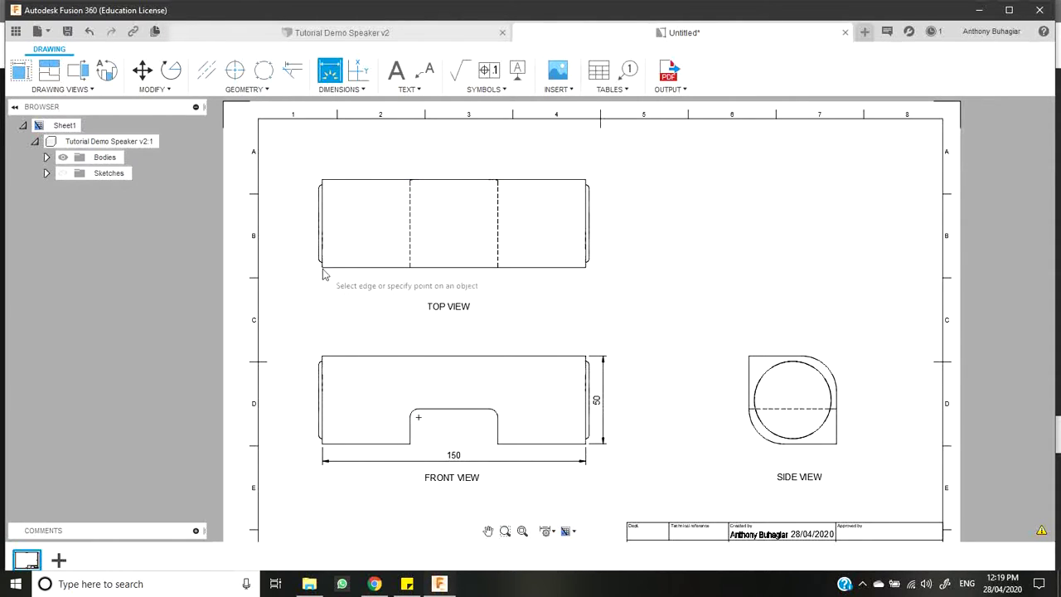
click(585, 267)
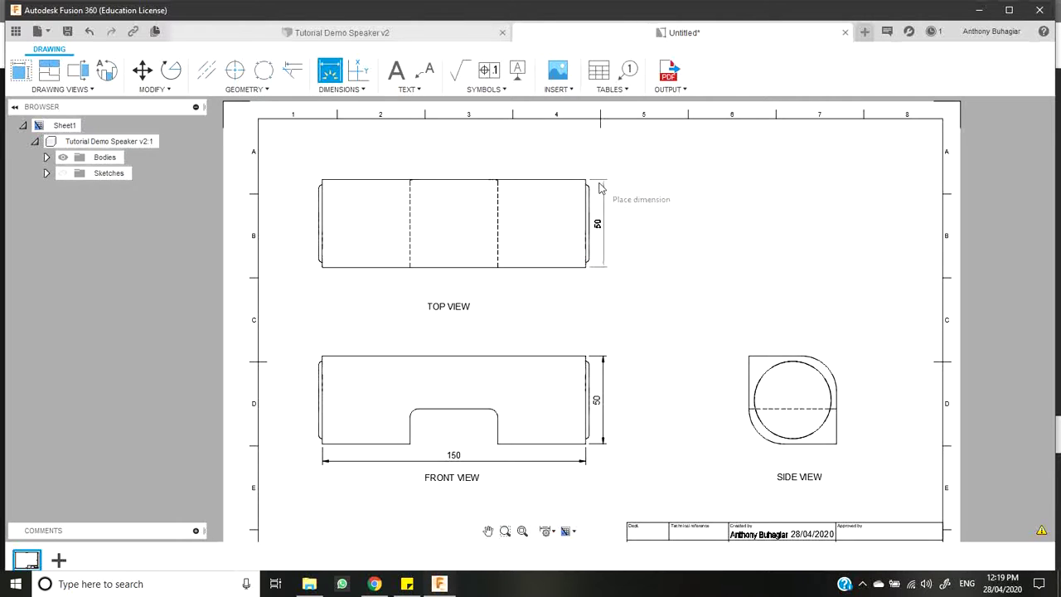
Place the 50 height dimension beside the top view and discard the stray R20 radius preview.
click(600, 187)
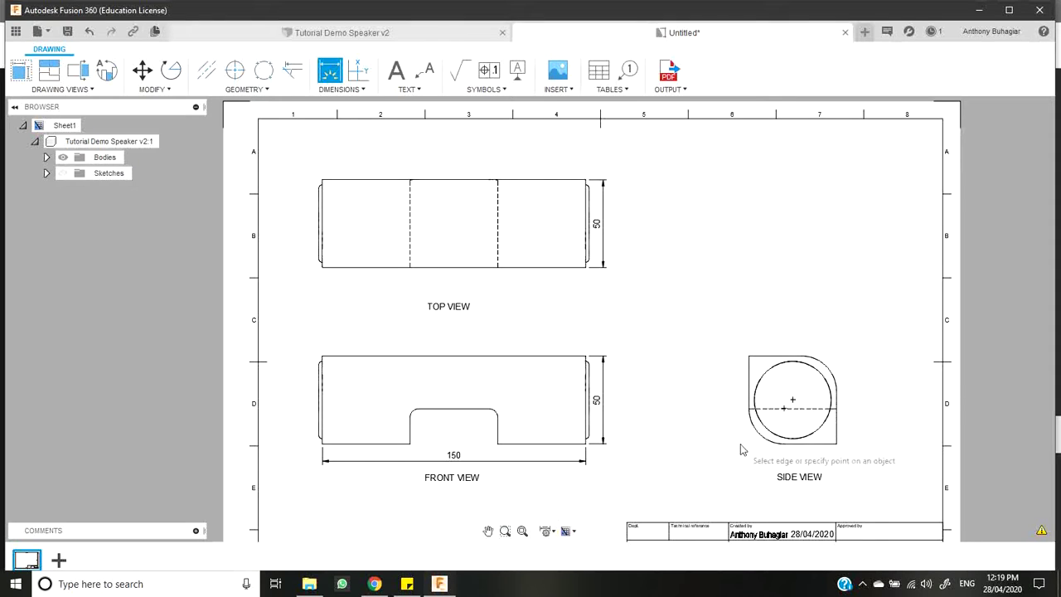
click(831, 367)
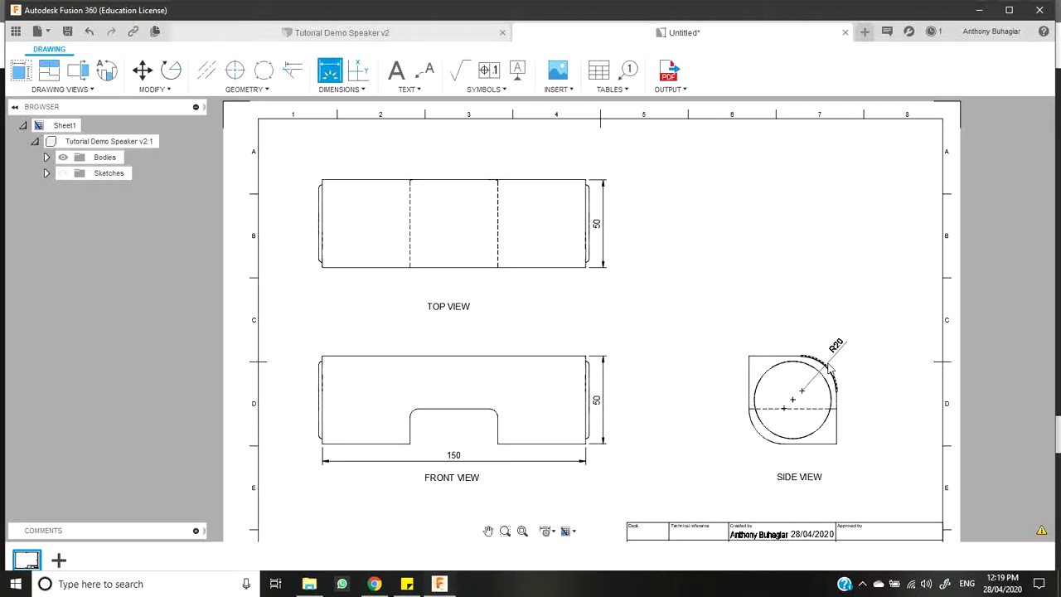
key(Escape)
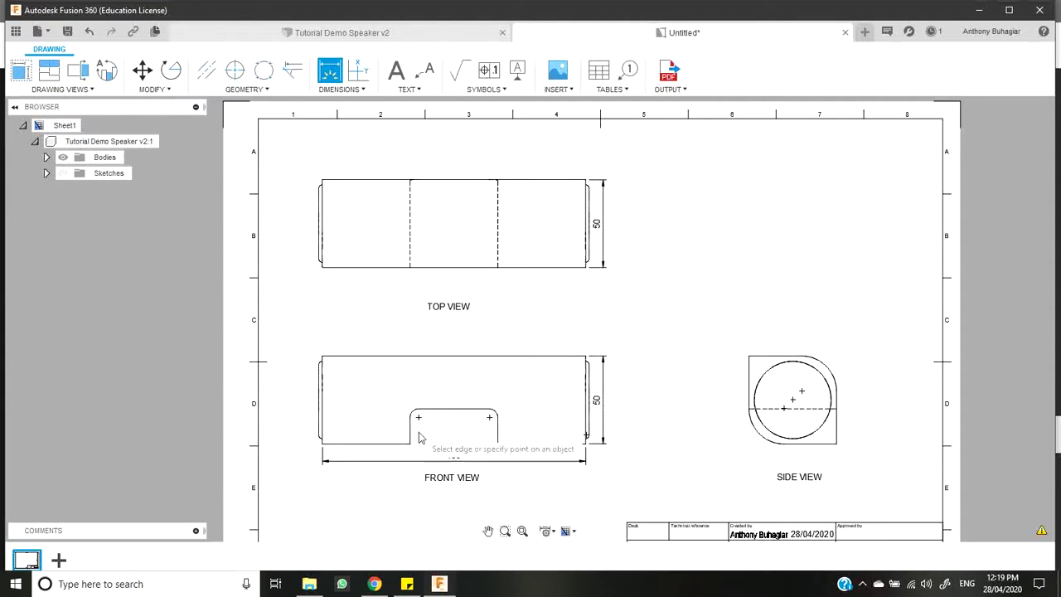
Dimension the 50 horizontal spacing between the top view's two dashed edges, placed below the view.
click(410, 248)
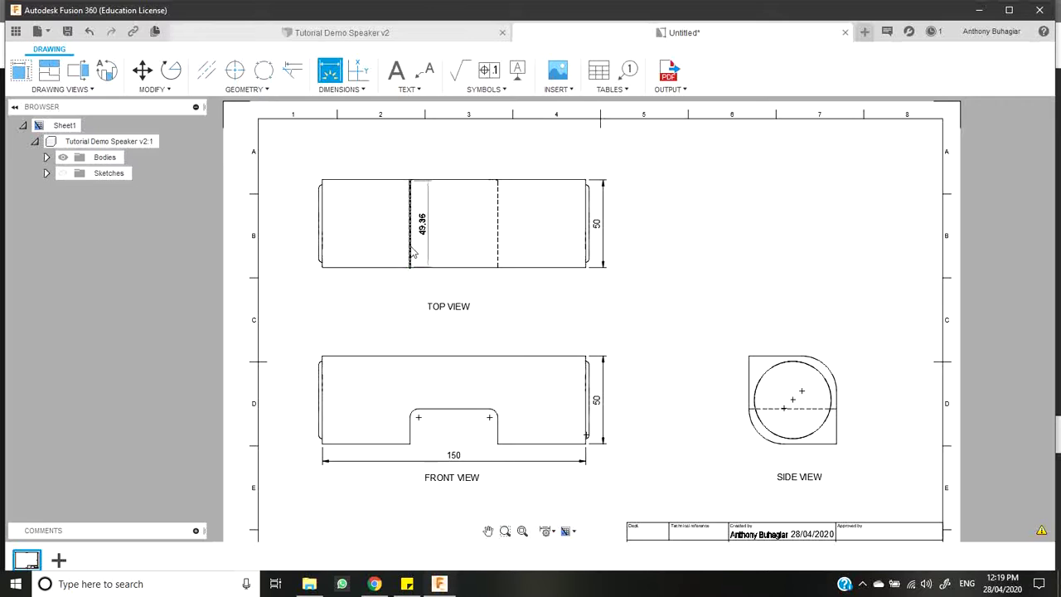
click(498, 258)
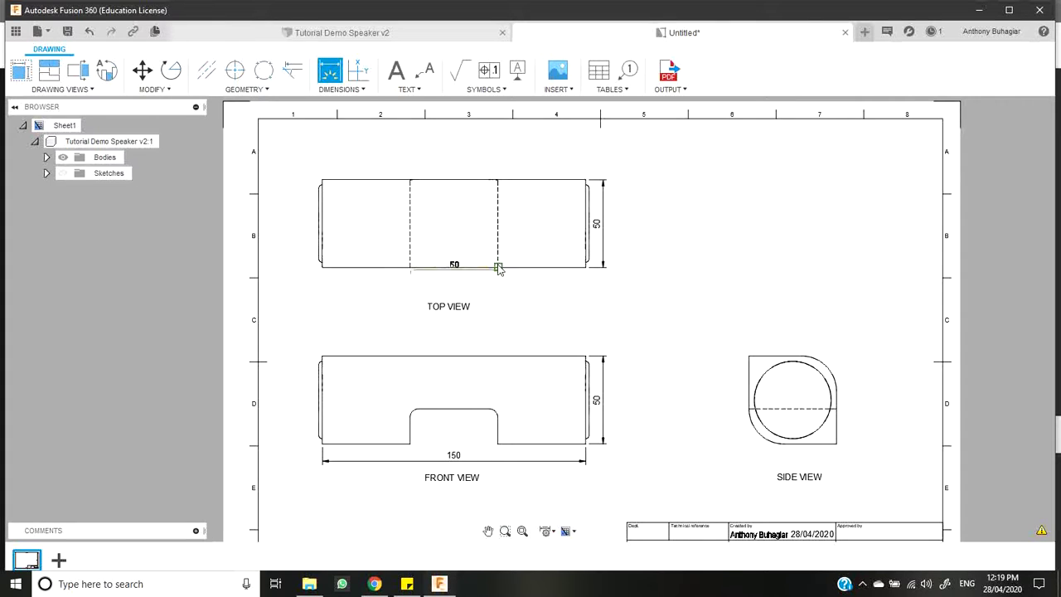
click(503, 270)
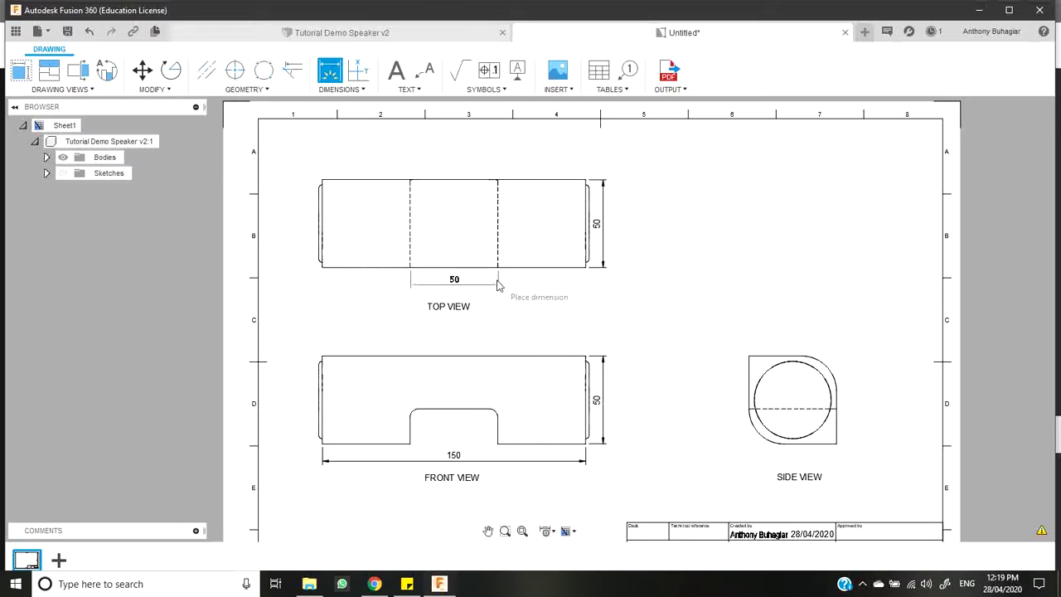
click(497, 284)
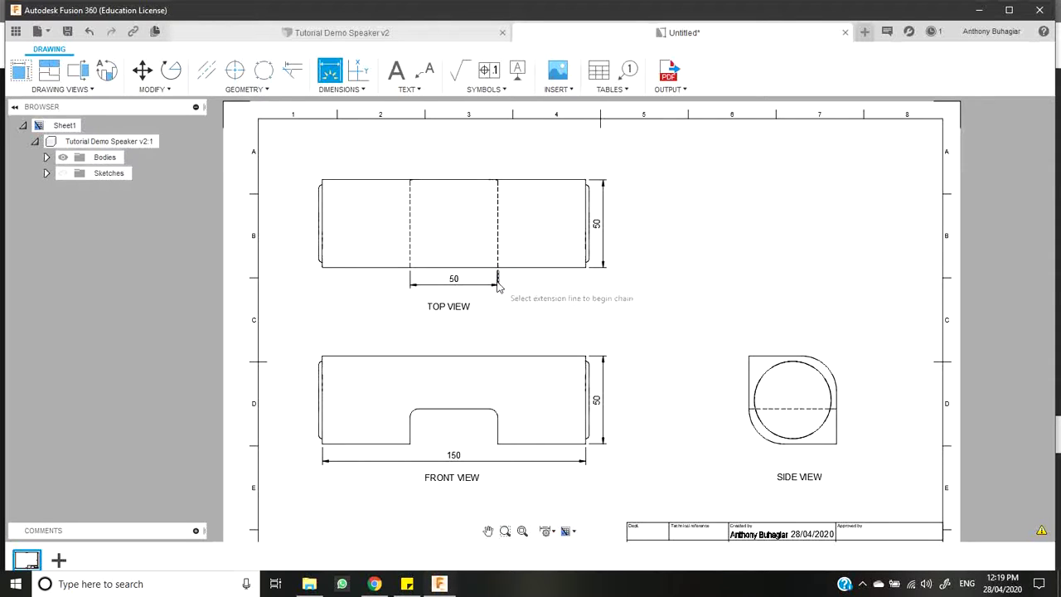
Dimension the 15 depth of the front view's notch.
scroll(442, 440, up, 3)
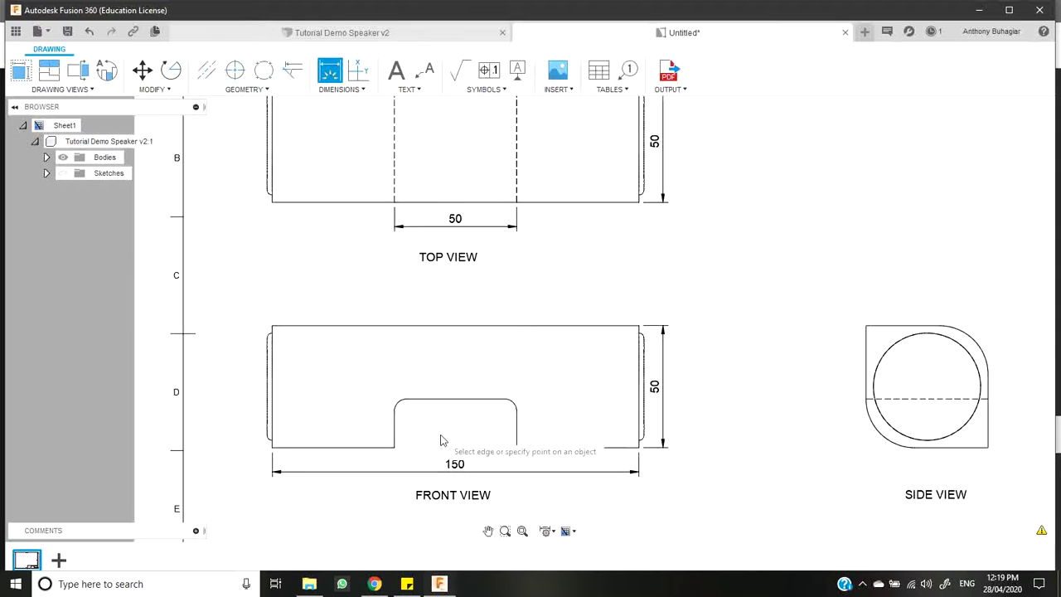
click(394, 449)
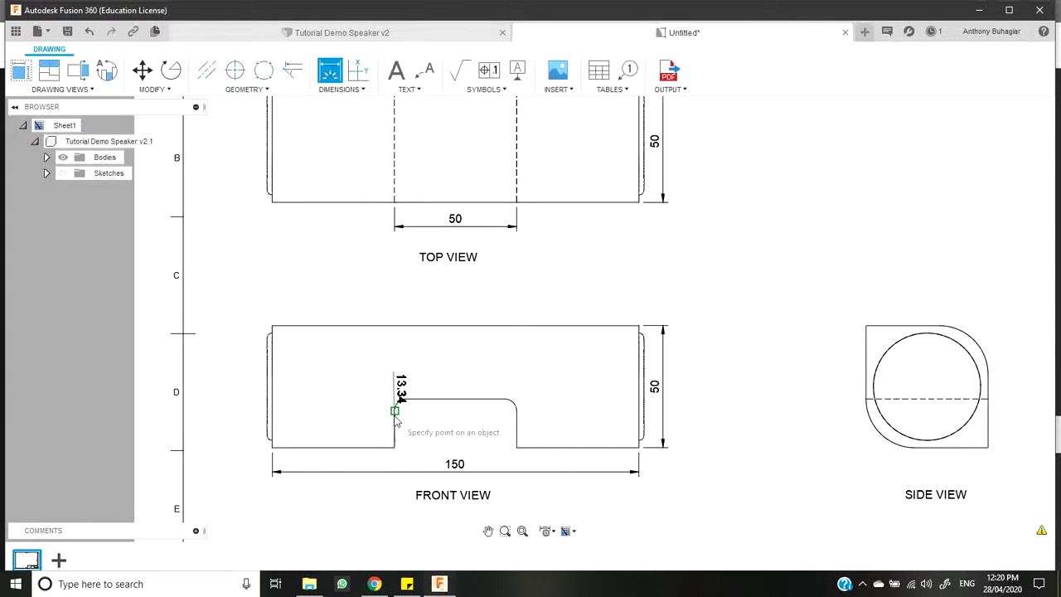
click(396, 410)
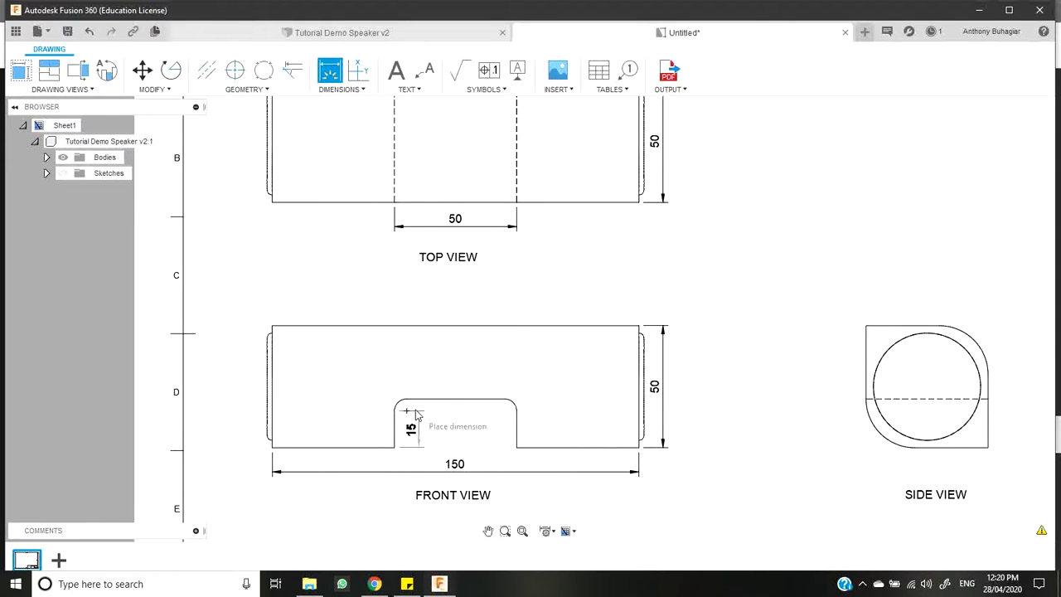
click(412, 416)
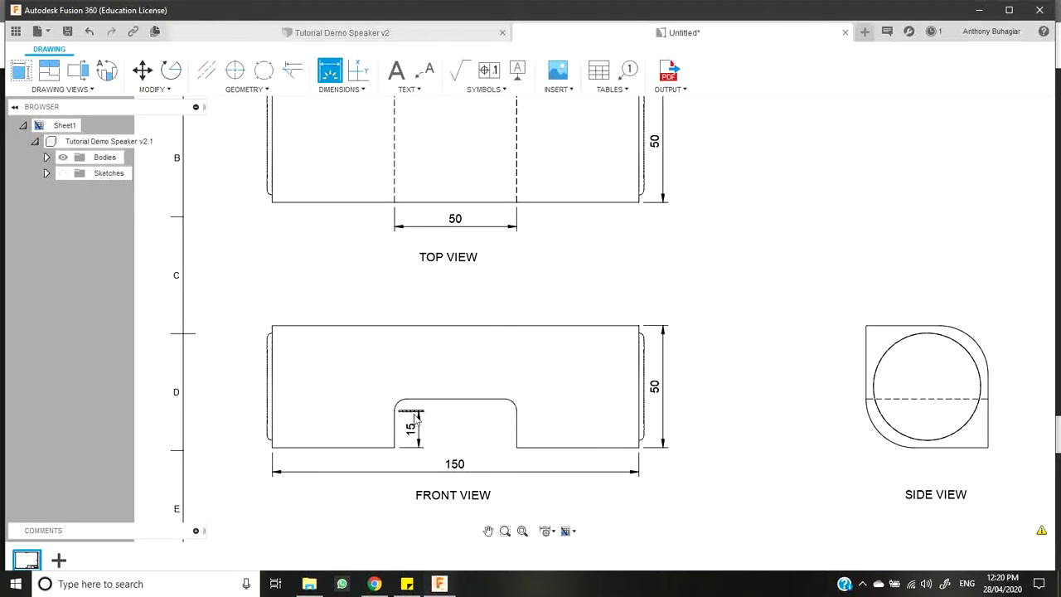
Try R5 radius dimensions on the notch's rounded corner, then delete the placed R5.
click(510, 407)
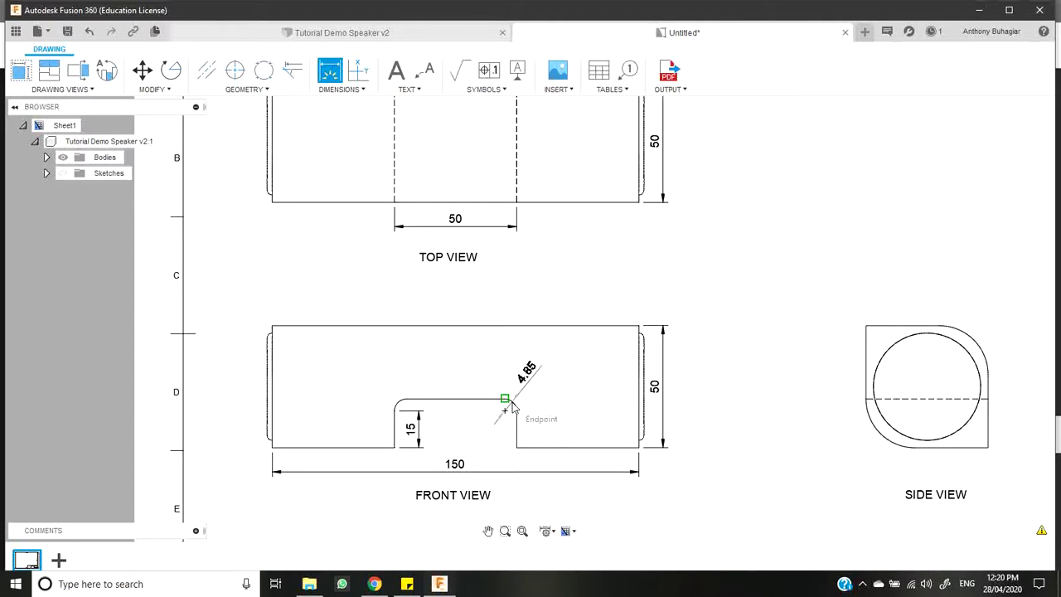
key(Escape)
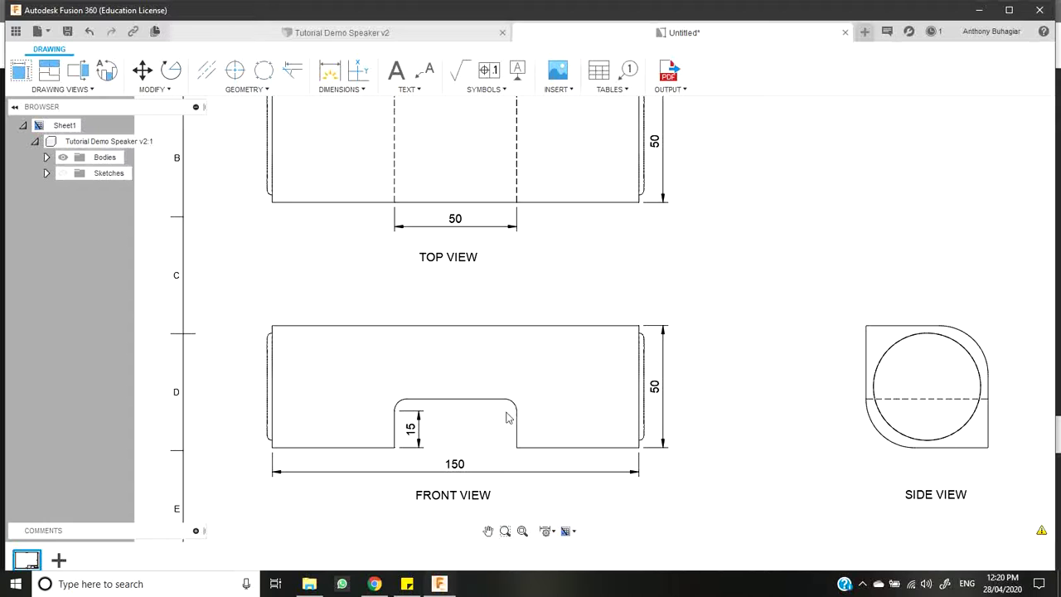
click(329, 70)
click(513, 403)
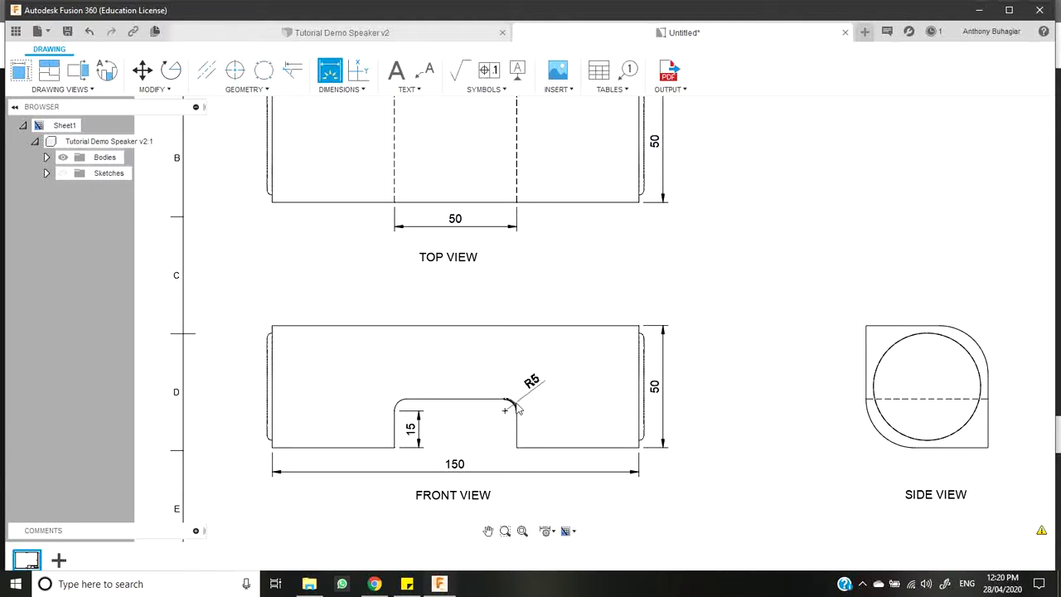
key(Escape)
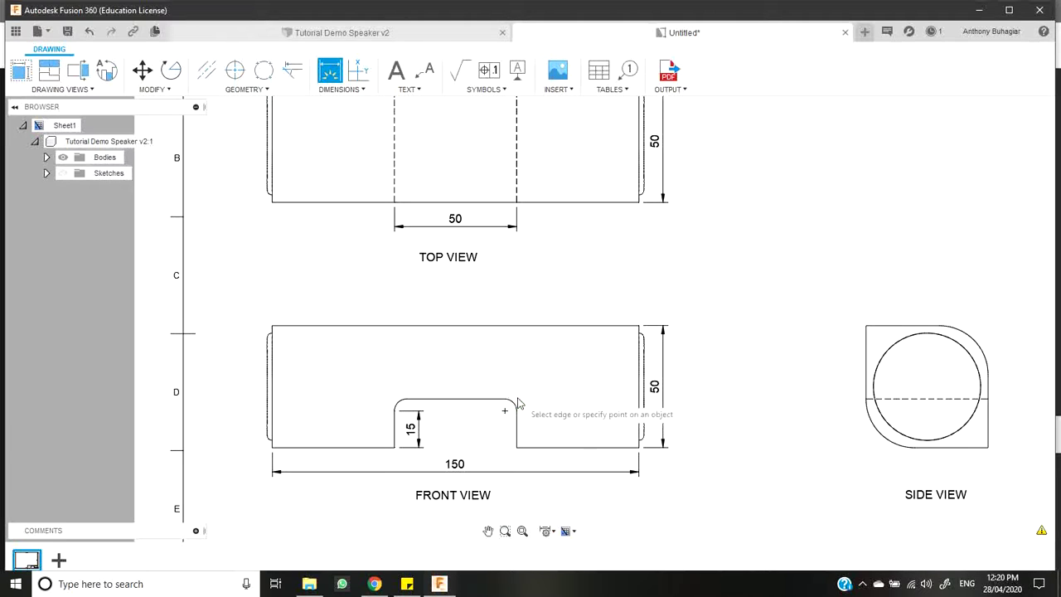
click(512, 404)
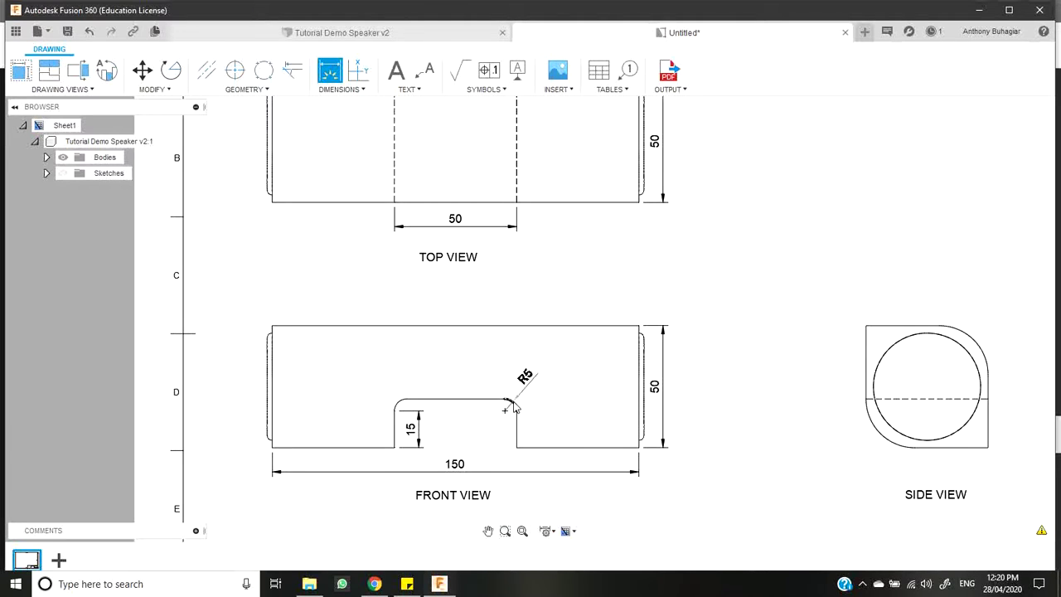
key(Escape)
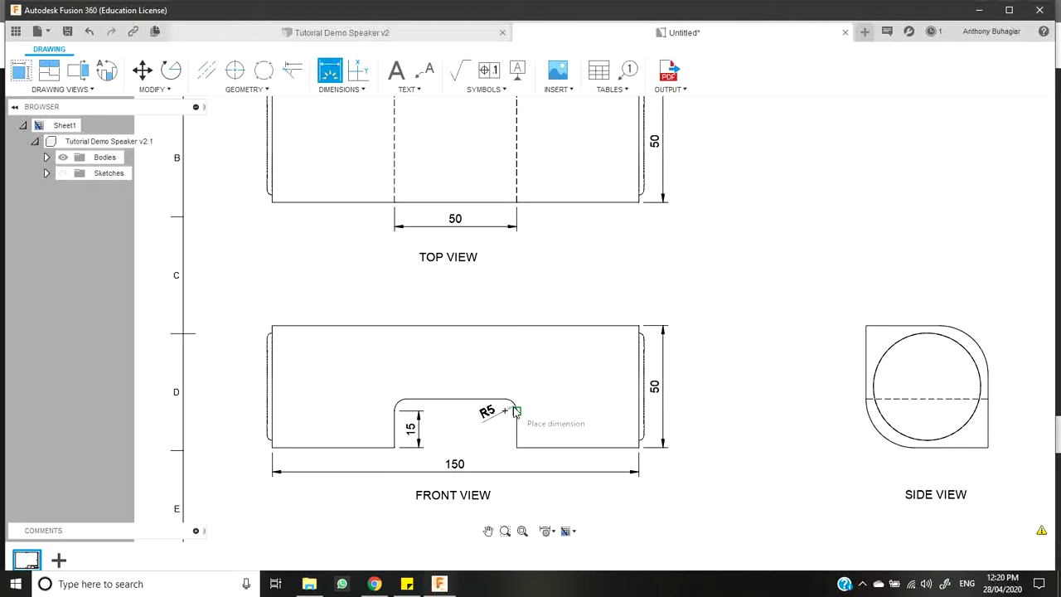
click(515, 409)
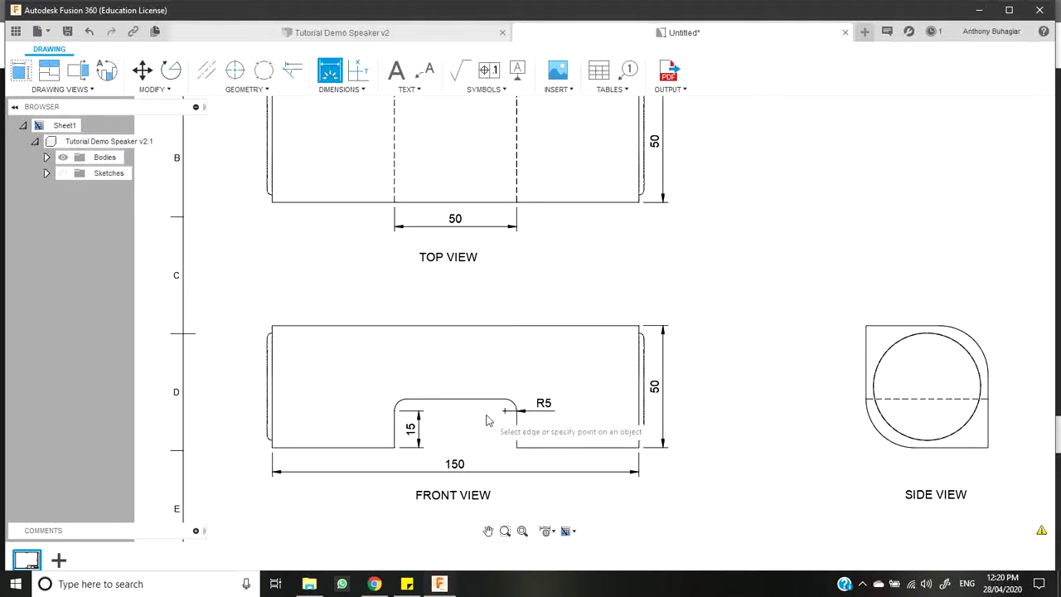
key(Escape)
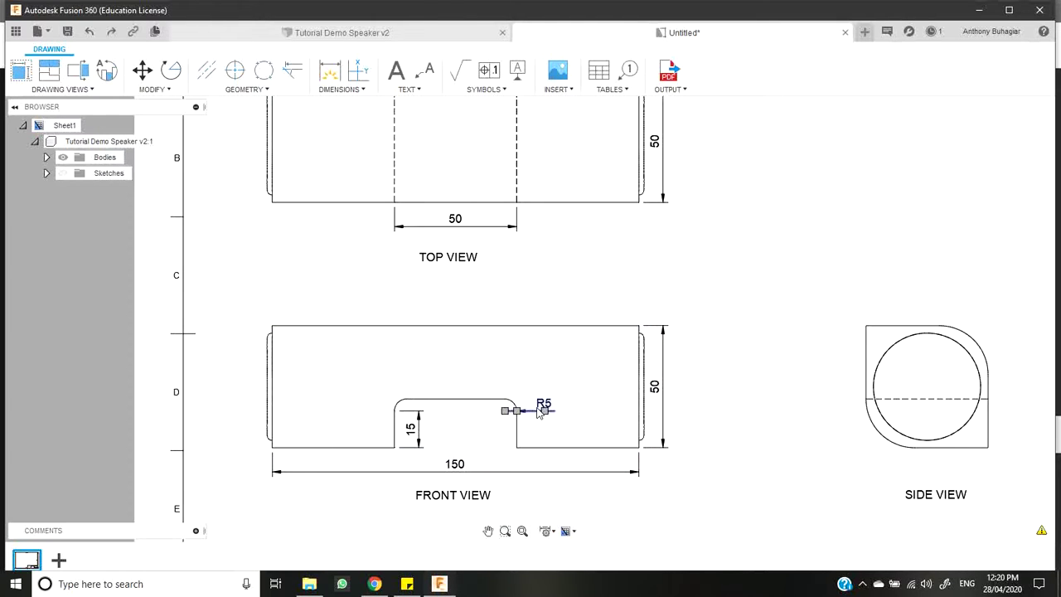
click(539, 411)
key(Delete)
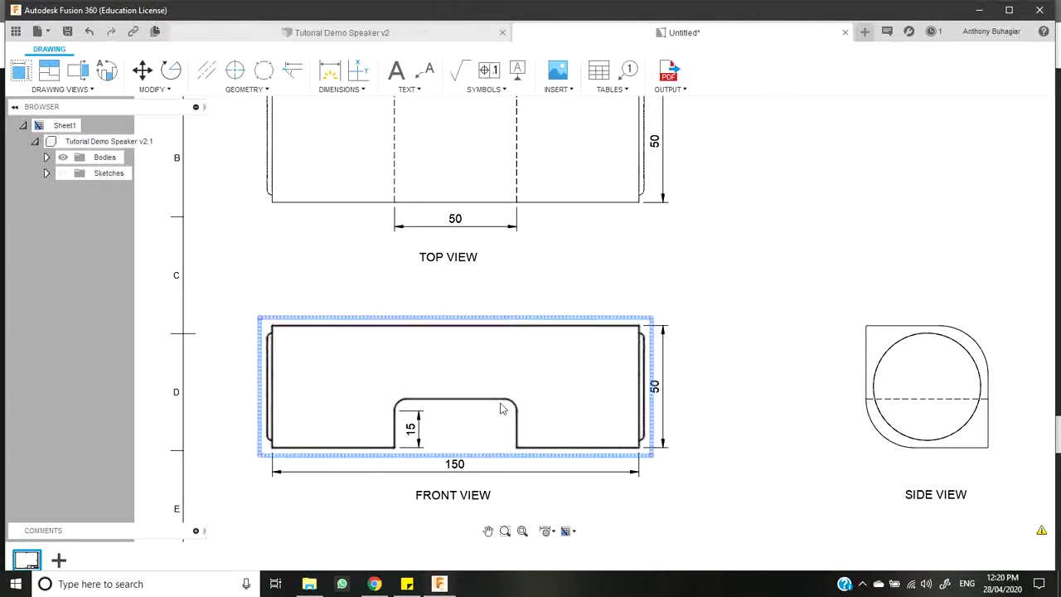
Add the final R5 radius dimension on the notch's rounded corner arc.
click(337, 84)
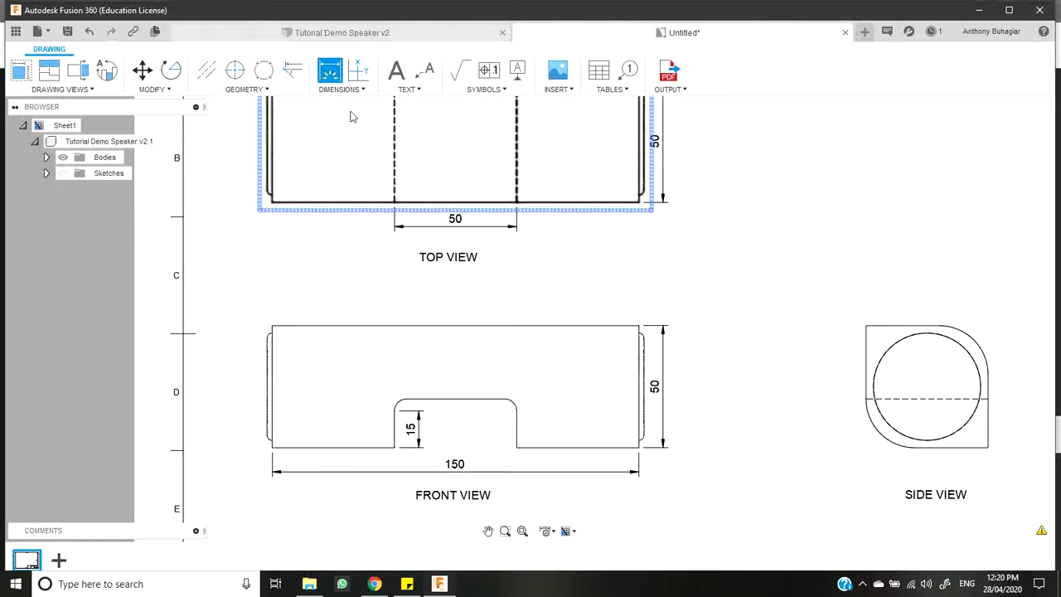
click(514, 406)
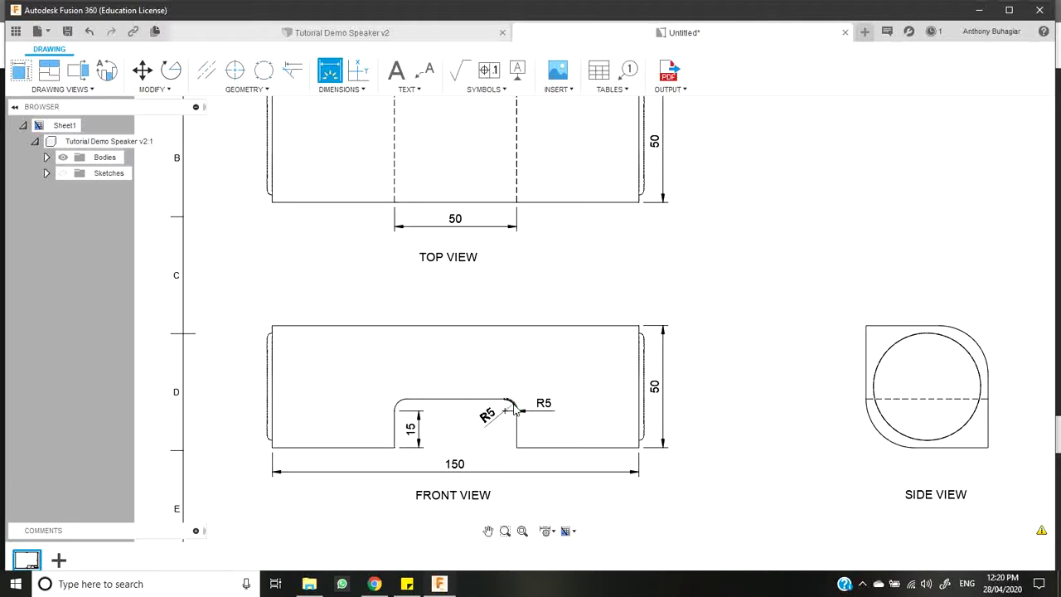
key(Escape)
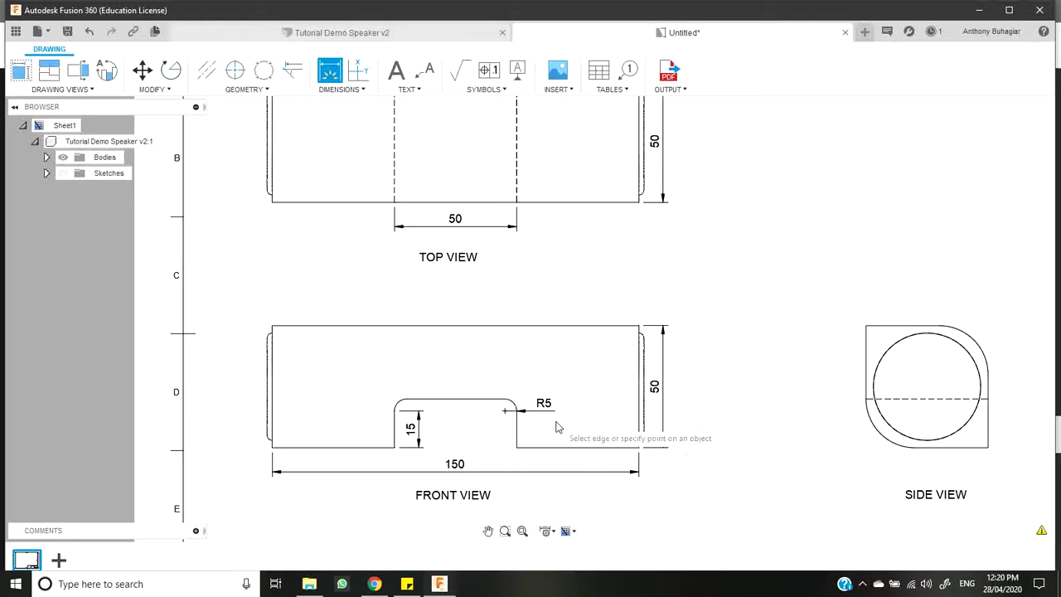
key(Escape)
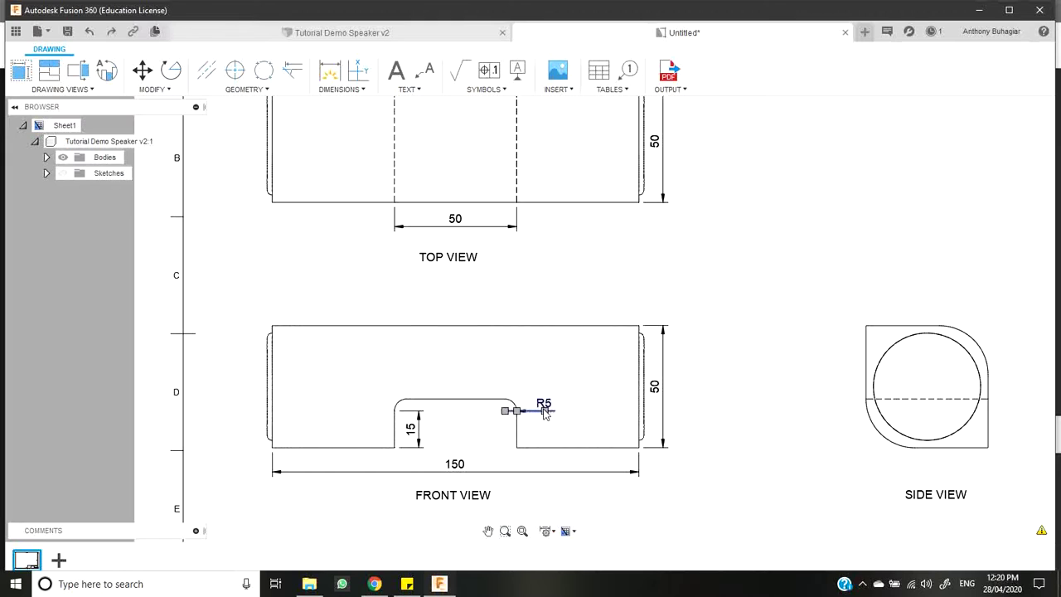
click(372, 133)
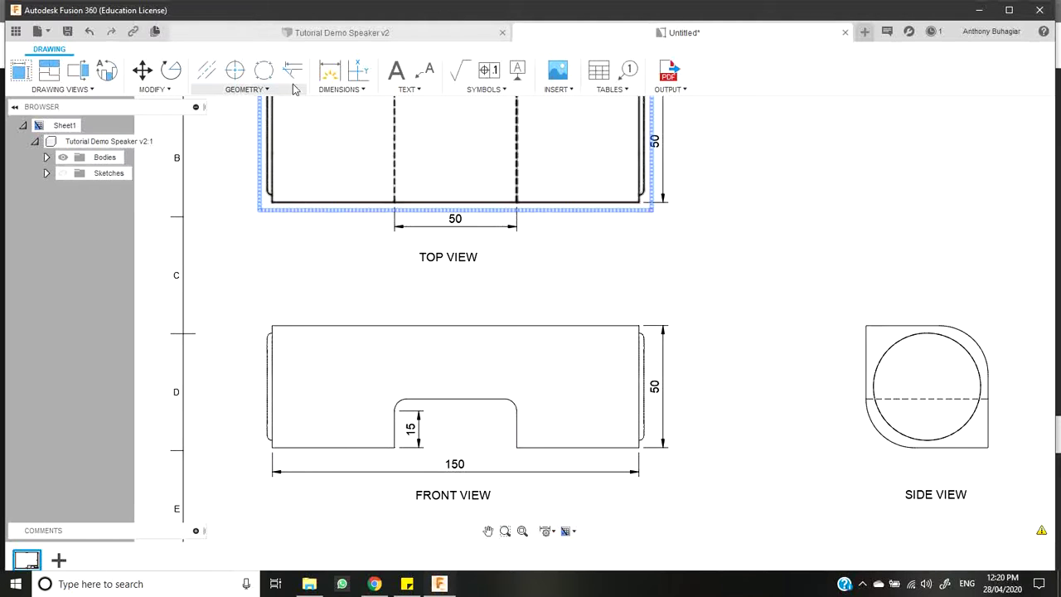
click(330, 71)
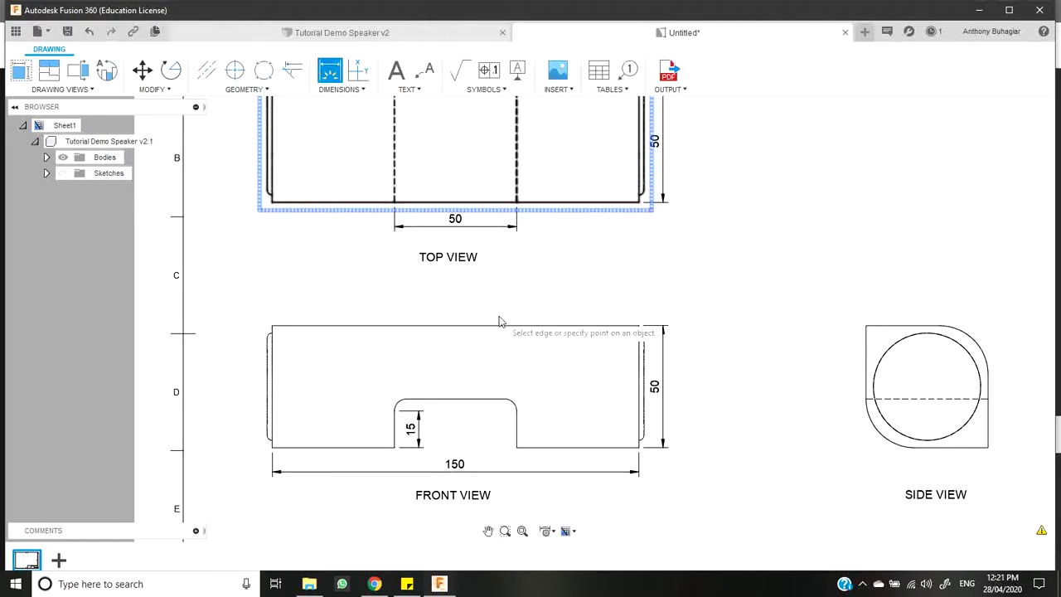
click(515, 405)
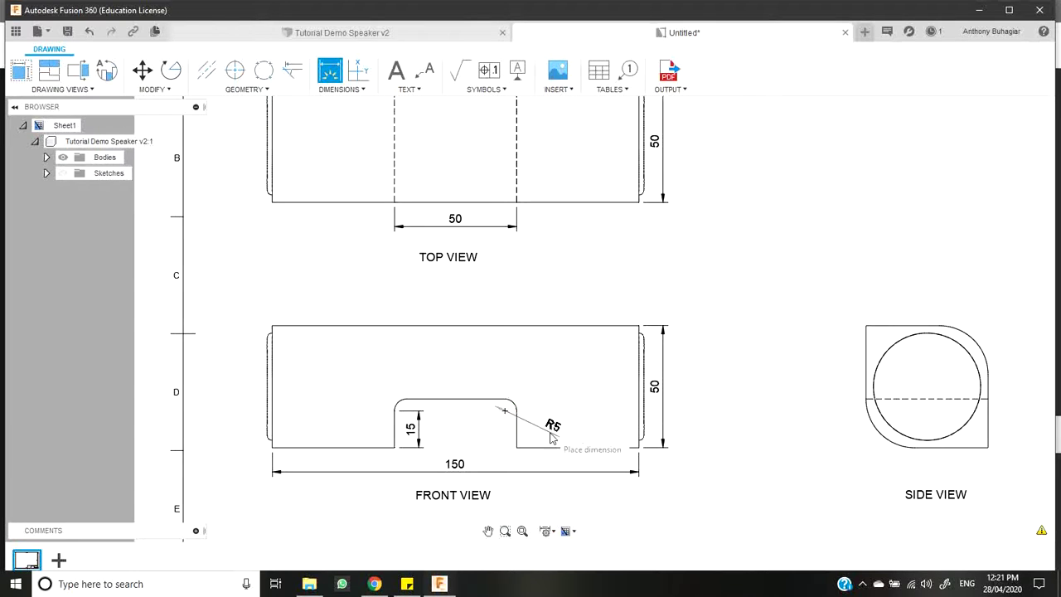
click(523, 403)
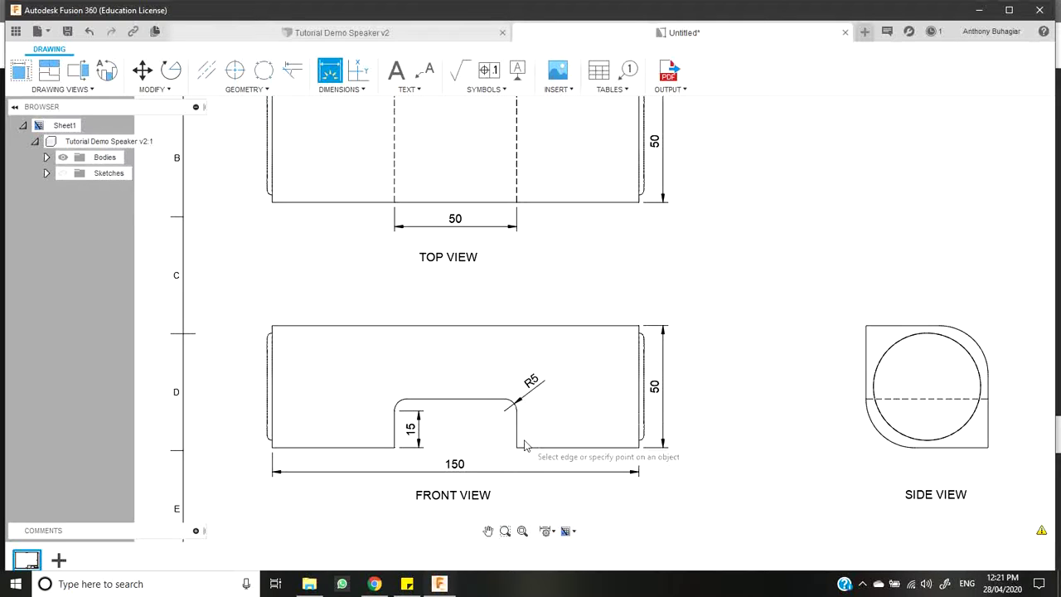
scroll(473, 273, down, 2)
scroll(473, 273, up, 1)
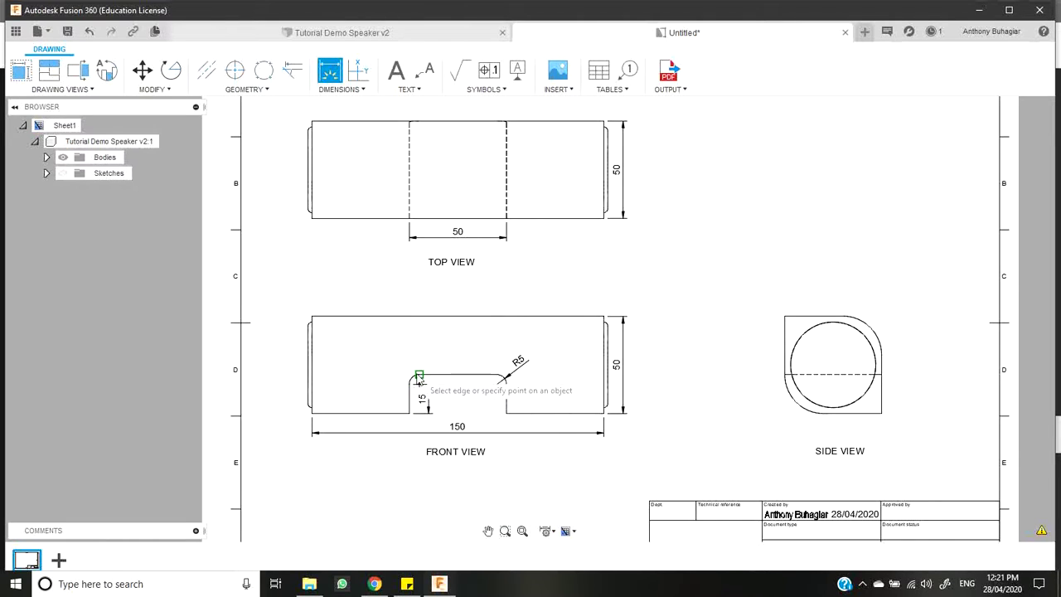
click(418, 382)
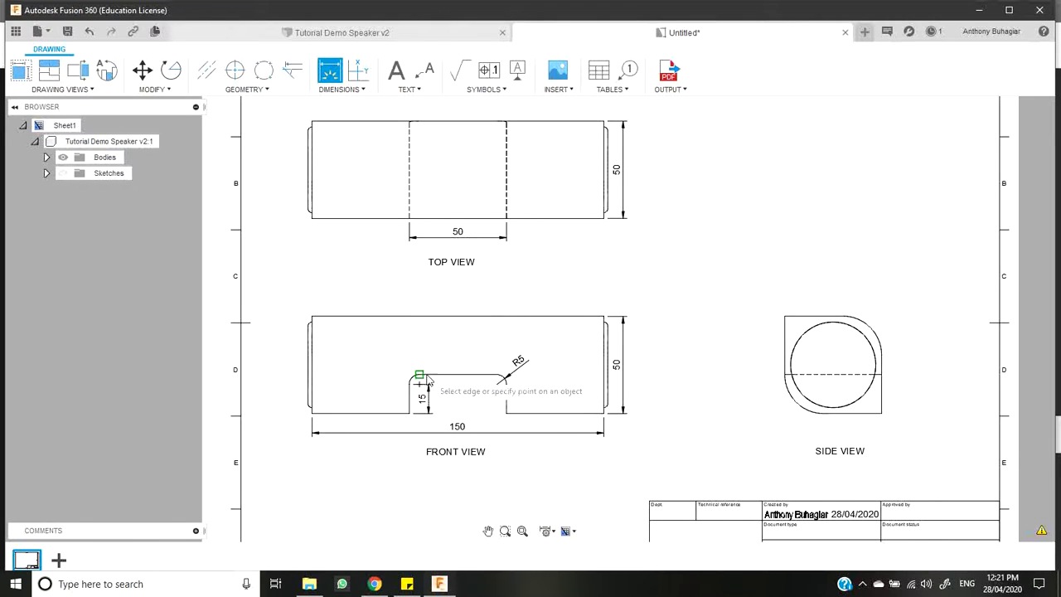
click(498, 383)
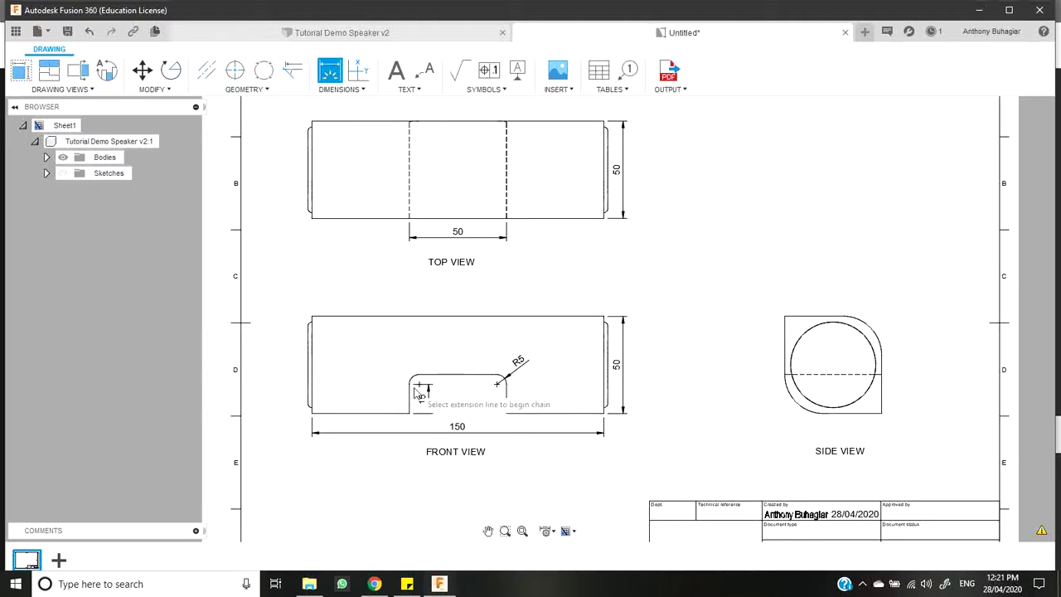
key(Escape)
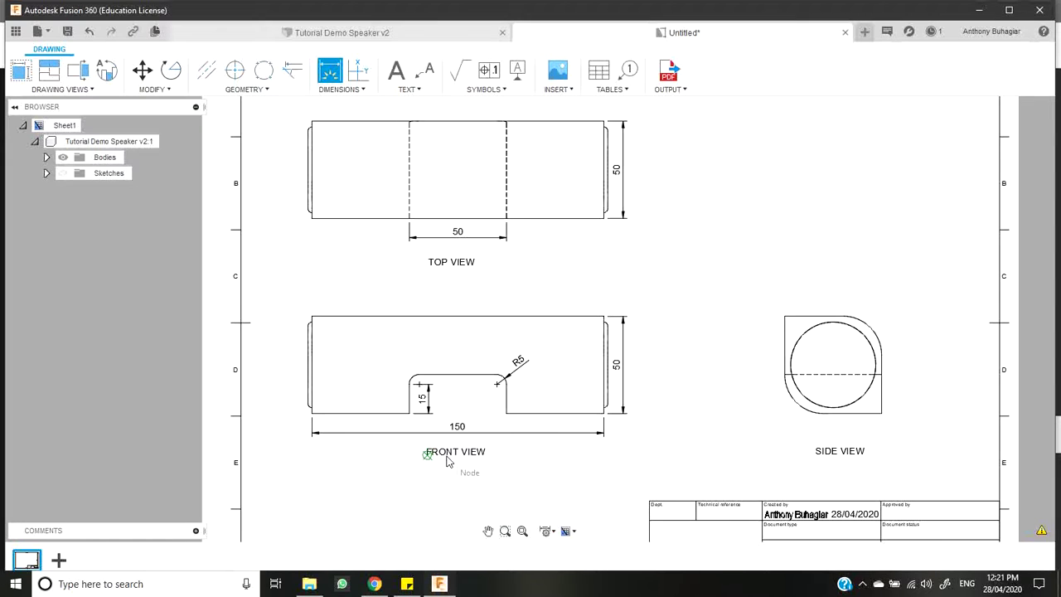
click(464, 376)
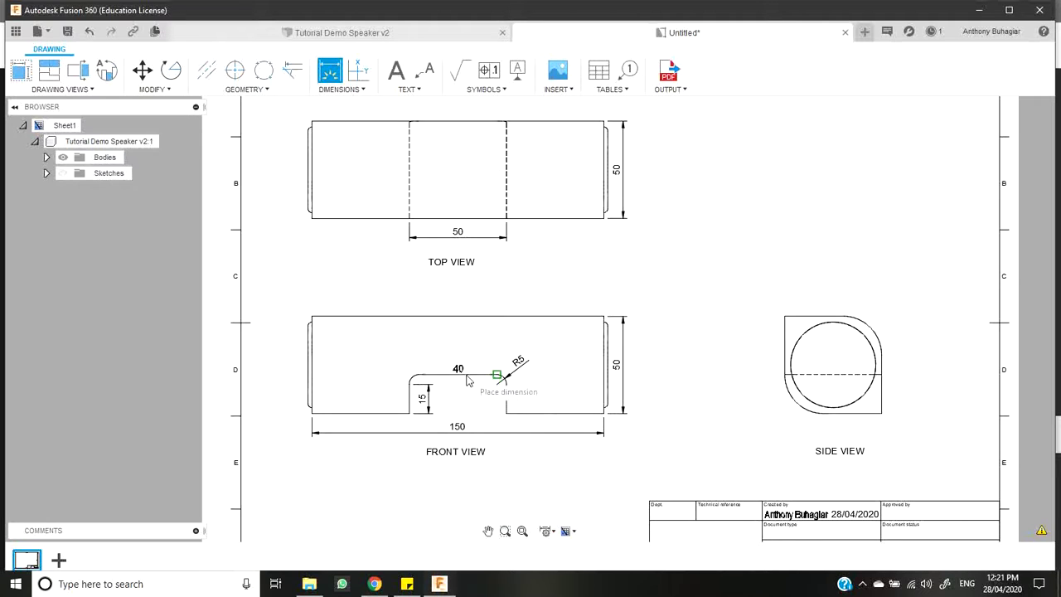
click(515, 420)
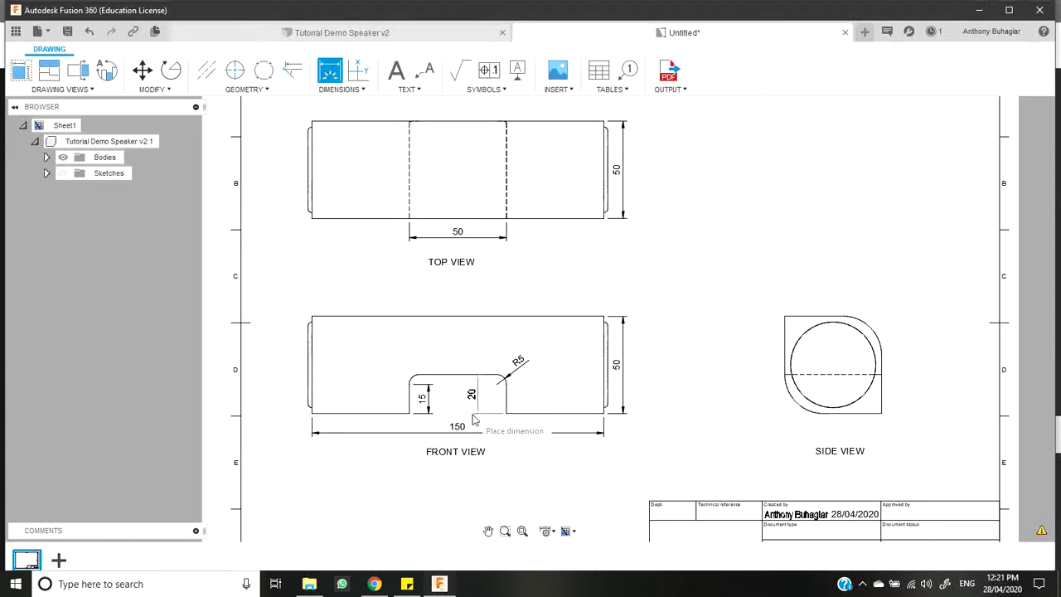
key(Escape)
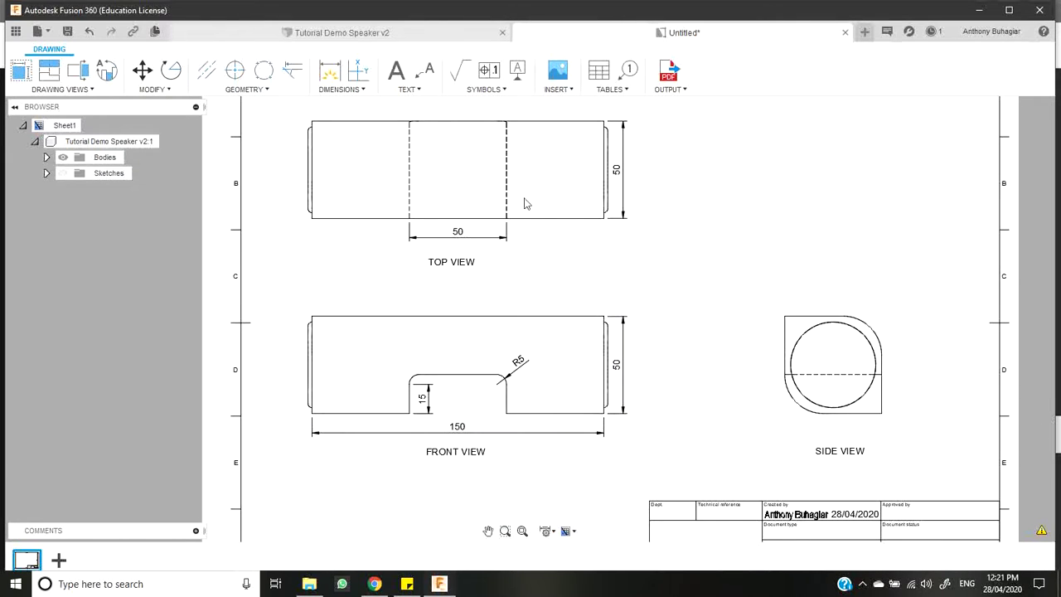
key(d)
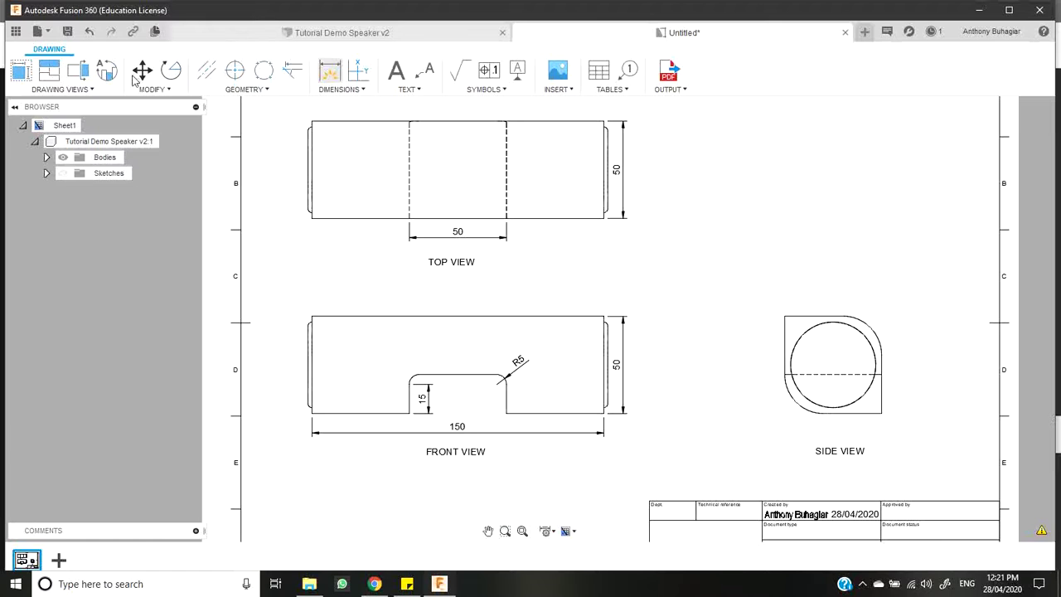
click(329, 70)
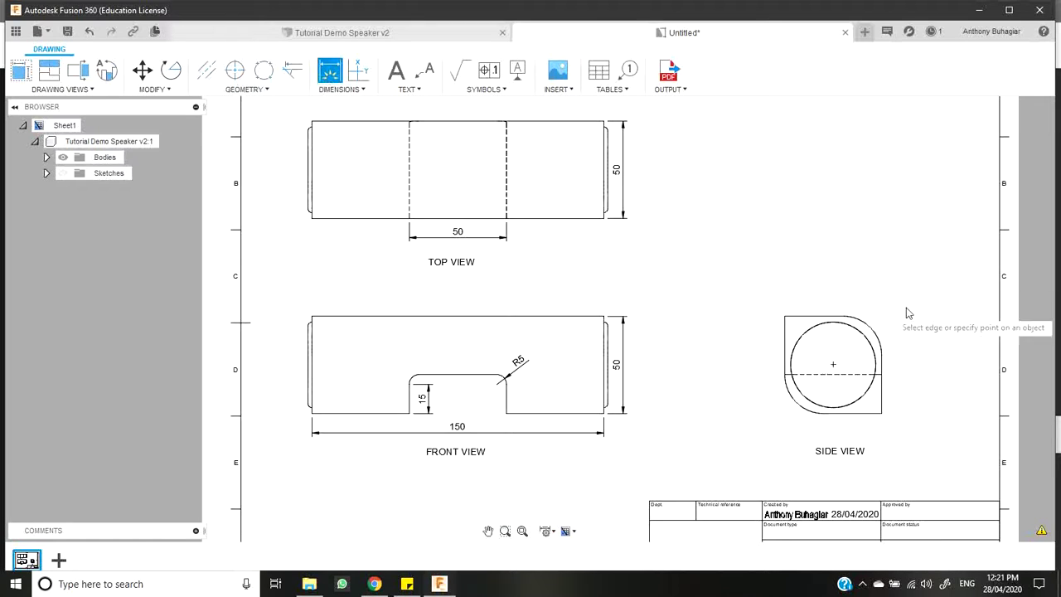
click(804, 335)
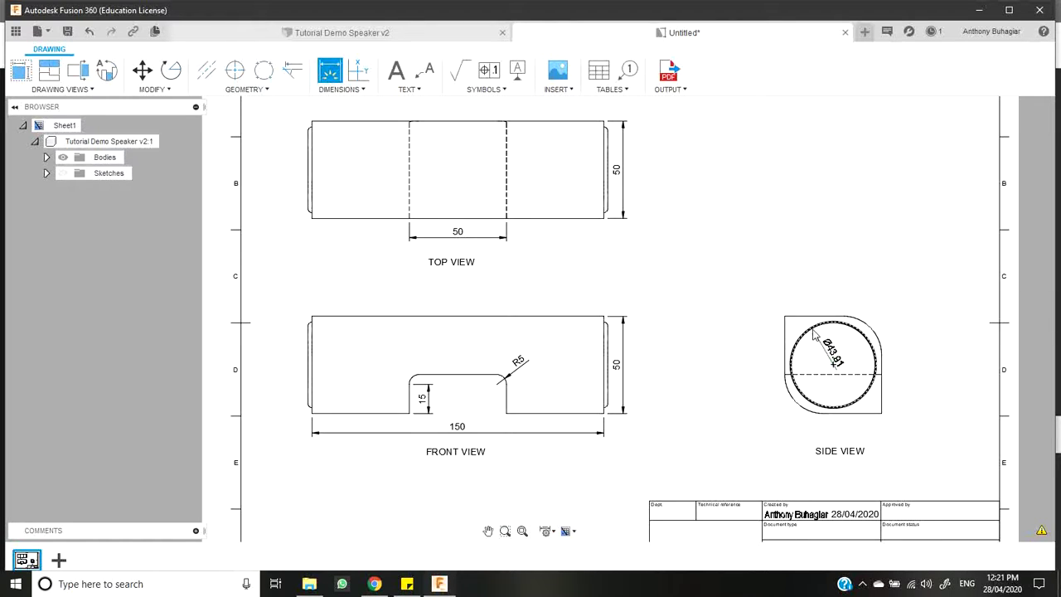
key(Escape)
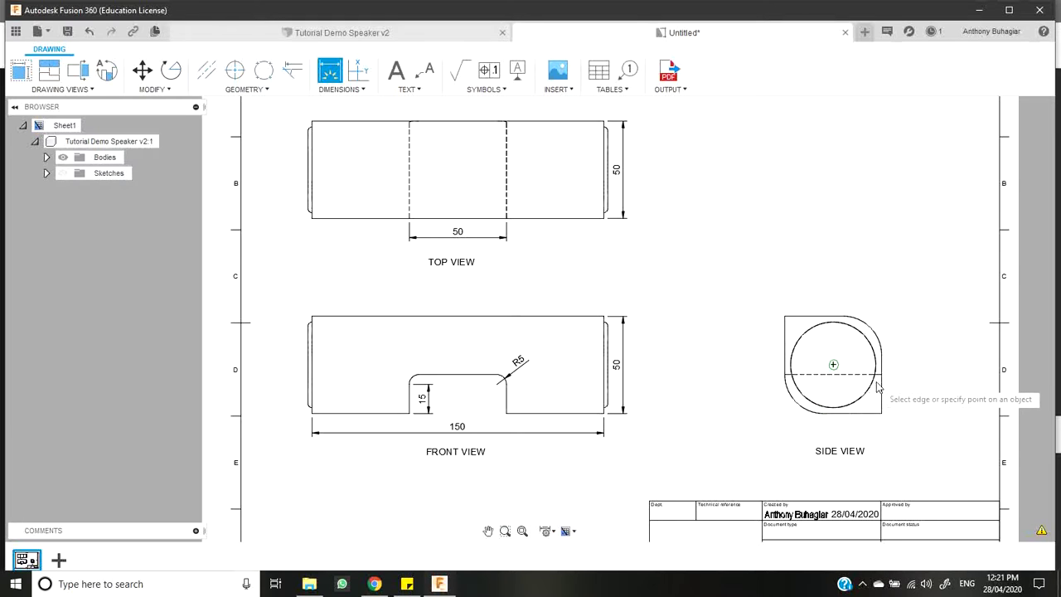
click(843, 324)
key(Escape)
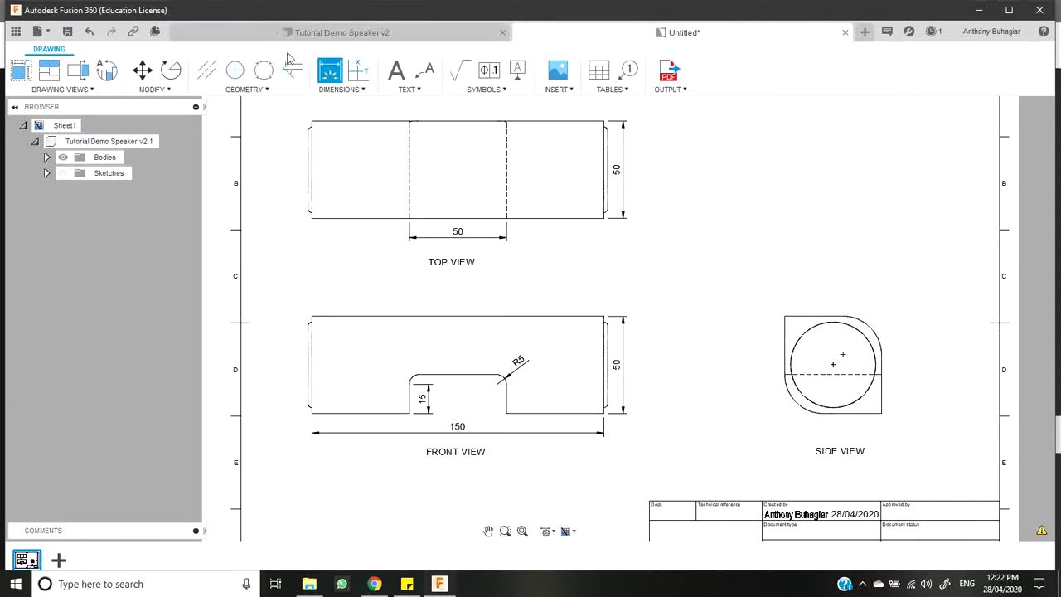
click(864, 342)
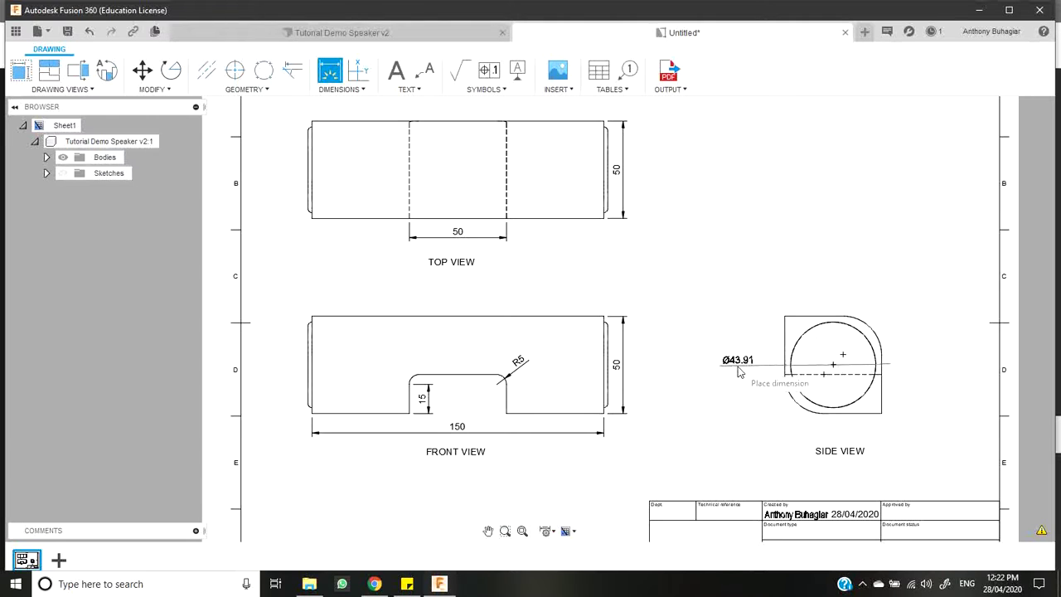
click(740, 372)
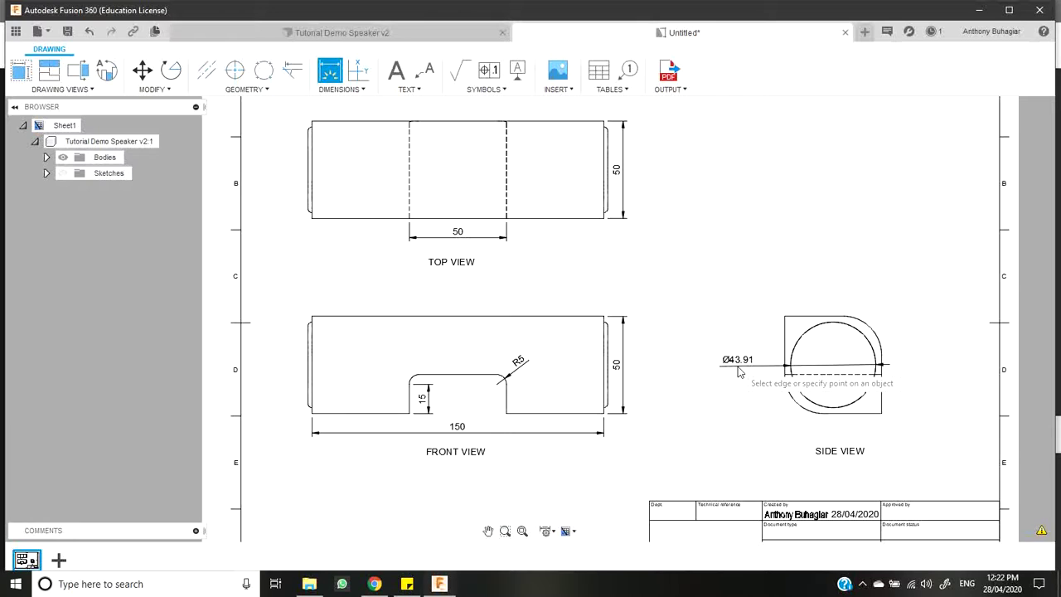
click(841, 412)
key(Escape)
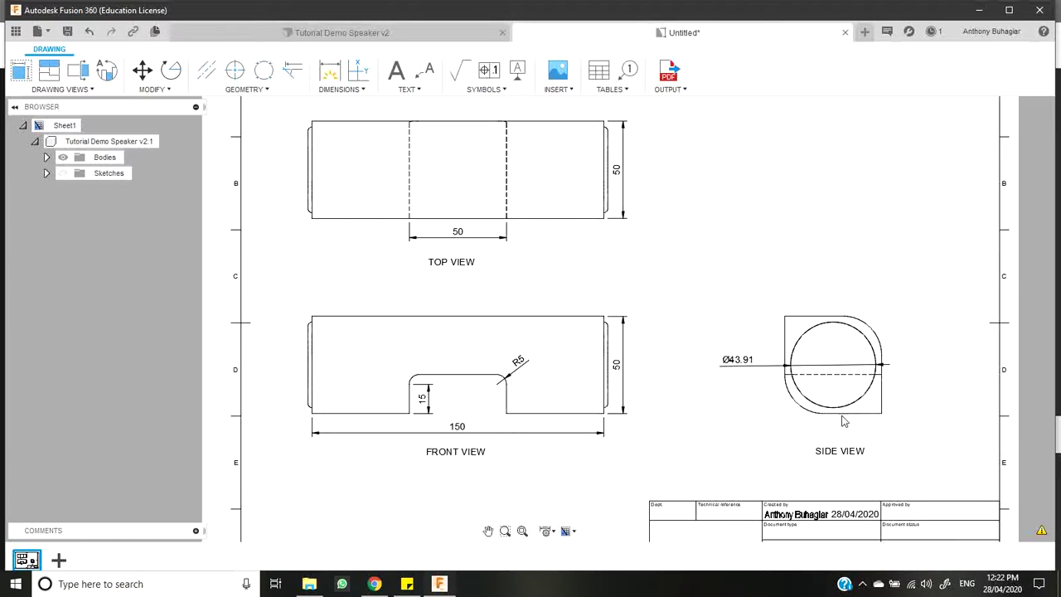
click(743, 365)
key(Delete)
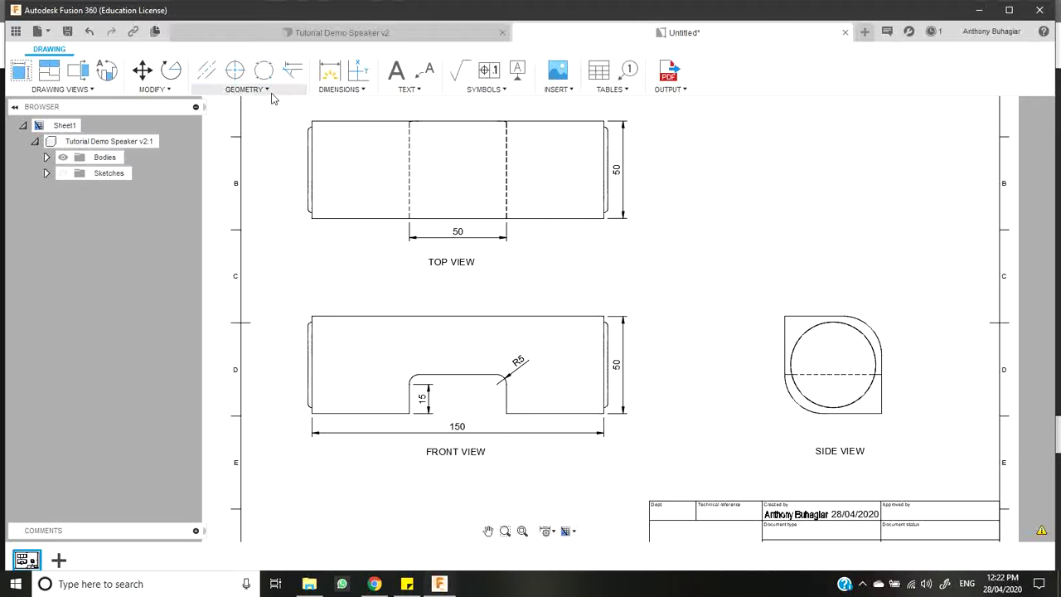
click(329, 71)
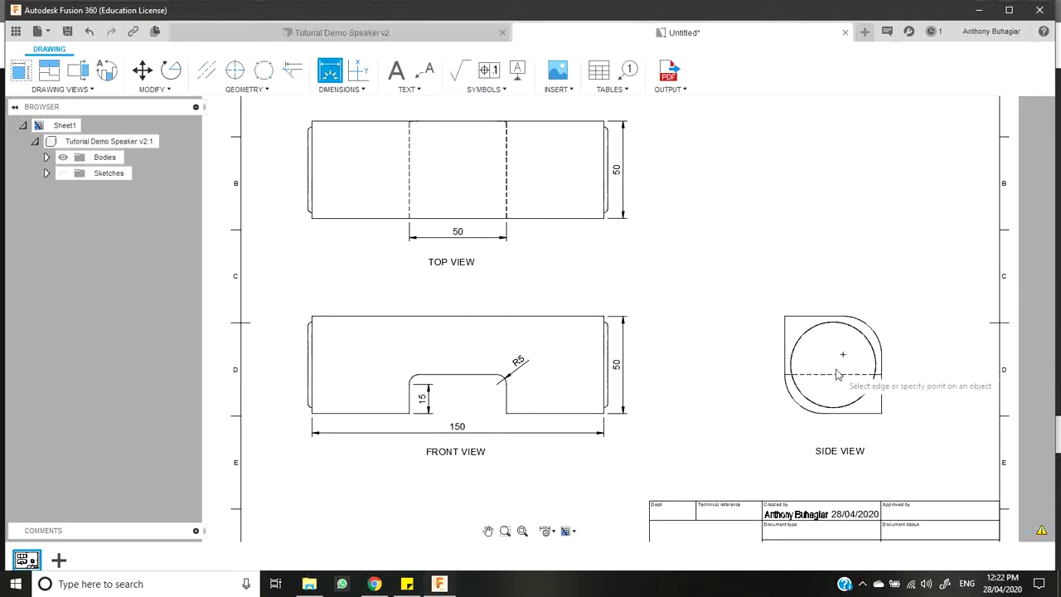
Add the side view's Ø43.91 circle diameter and R20 radii on its top-right and bottom-left arcs.
click(876, 365)
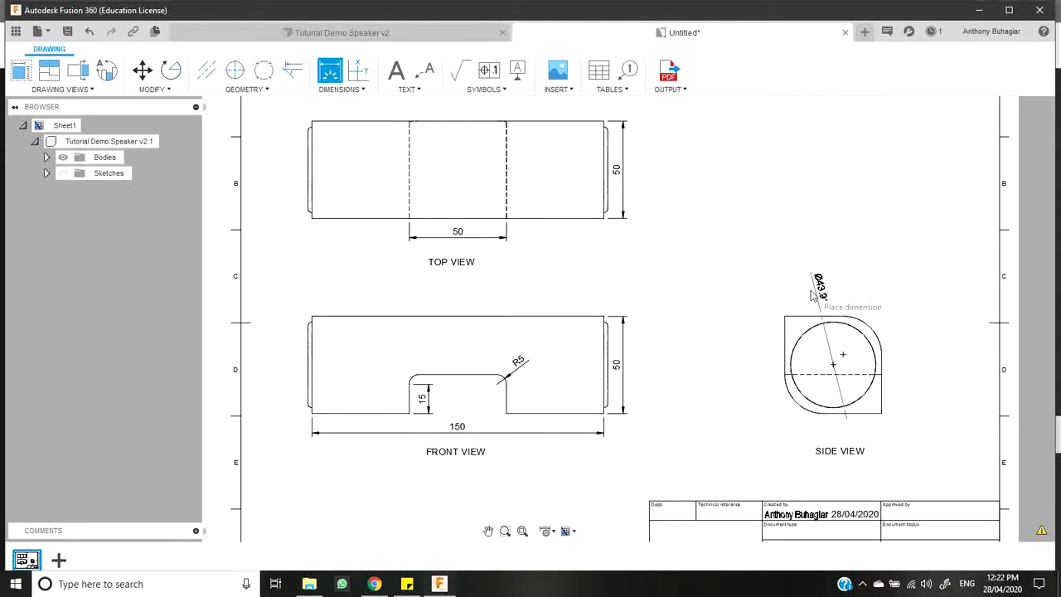
click(713, 335)
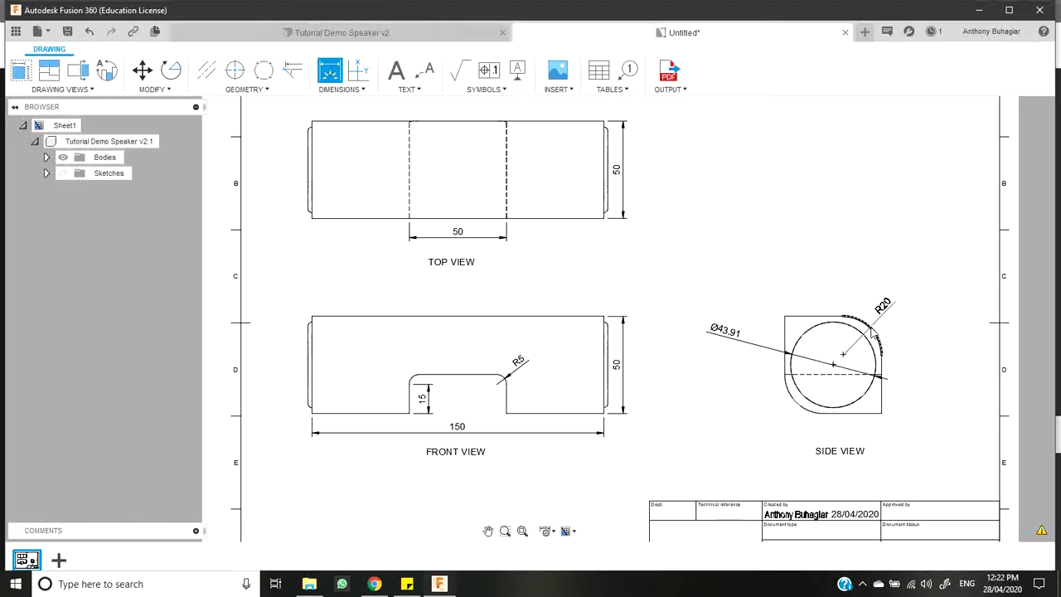
click(872, 331)
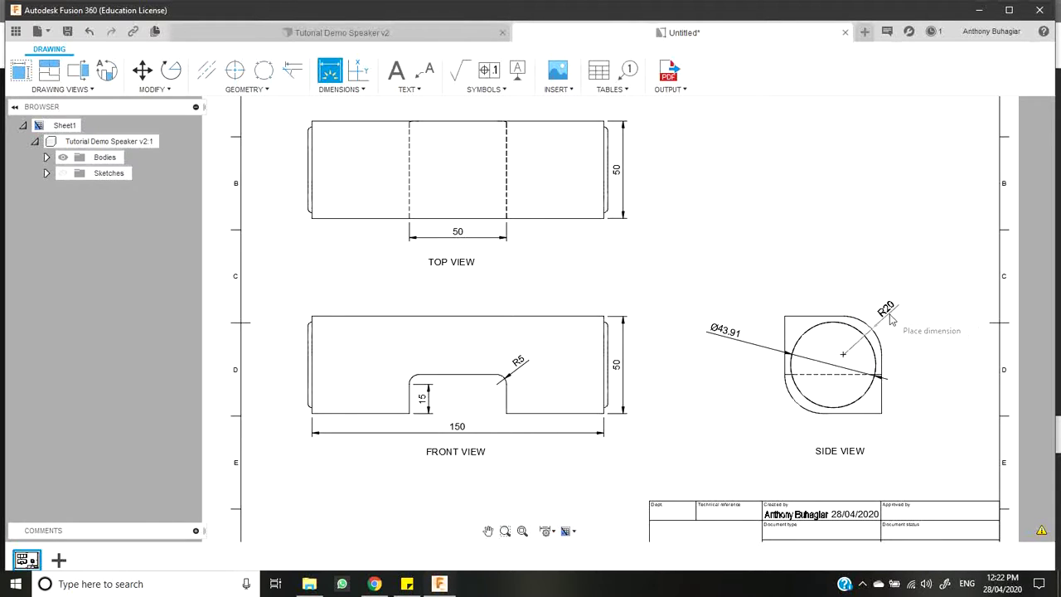
click(888, 318)
click(801, 408)
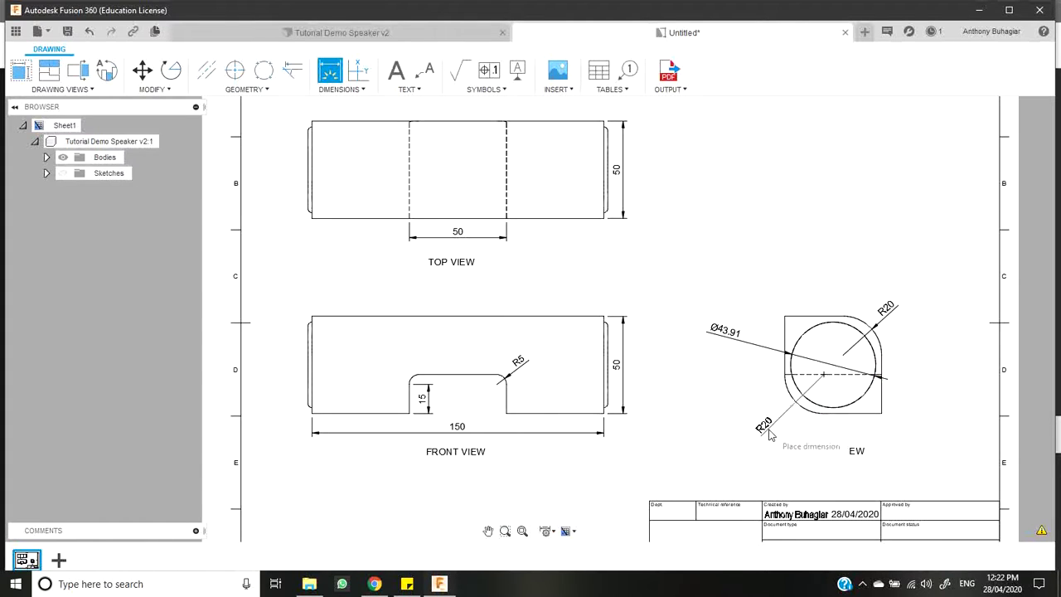
click(770, 437)
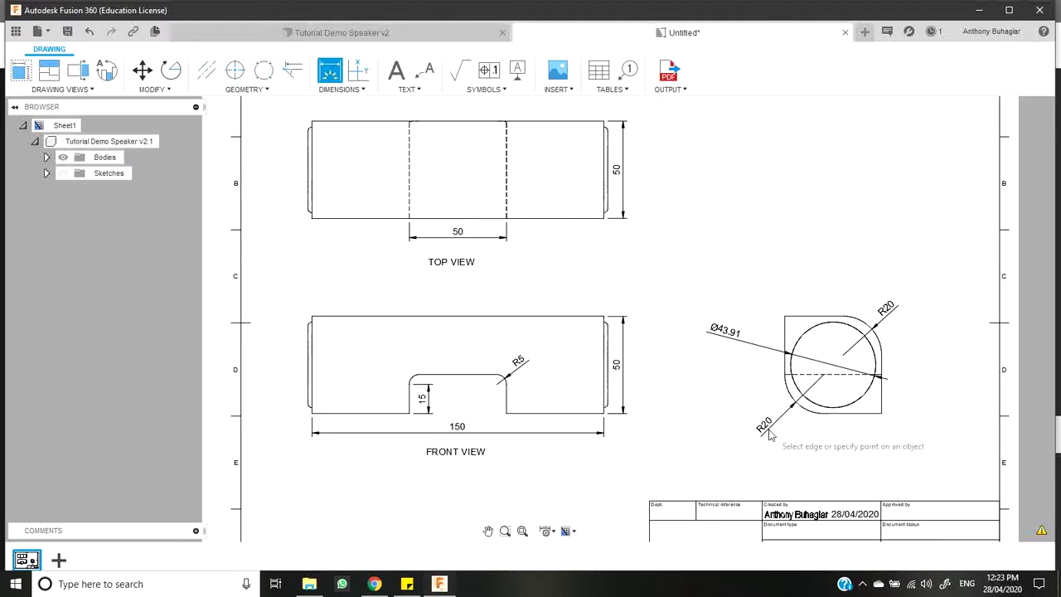
key(Escape)
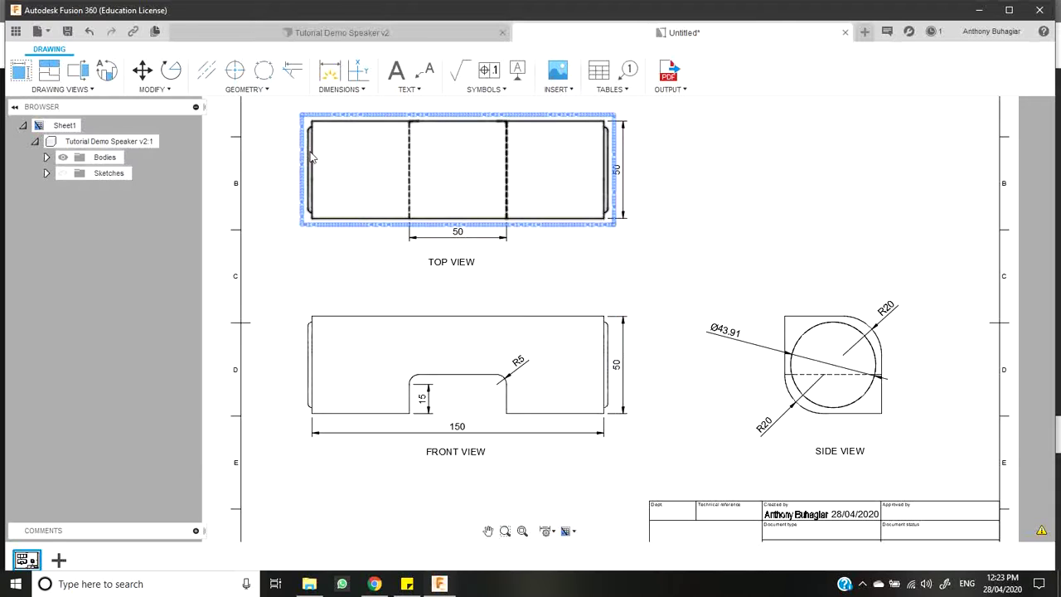
Clear the selection and cancel a trial vertical dimension from the top view's lower-left corner.
click(767, 257)
scroll(291, 186, down, 2)
scroll(286, 179, up, 4)
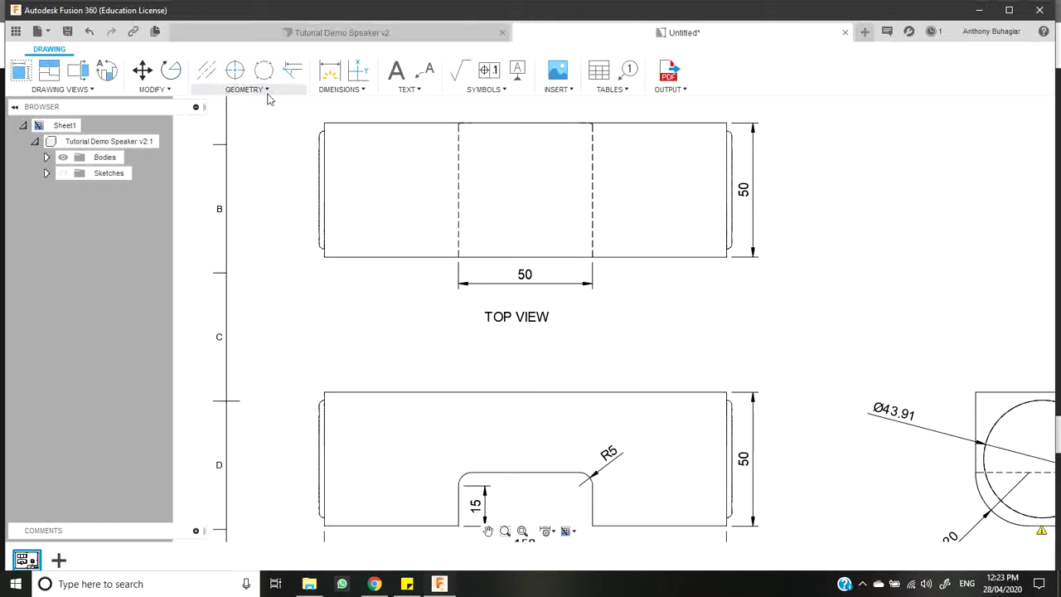
scroll(271, 104, up, 4)
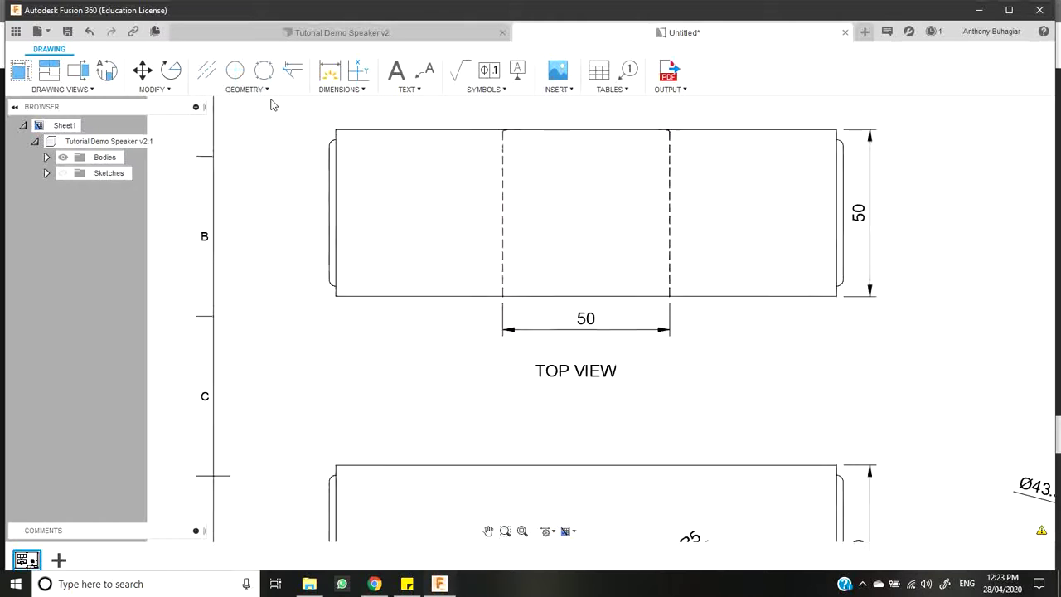
click(329, 71)
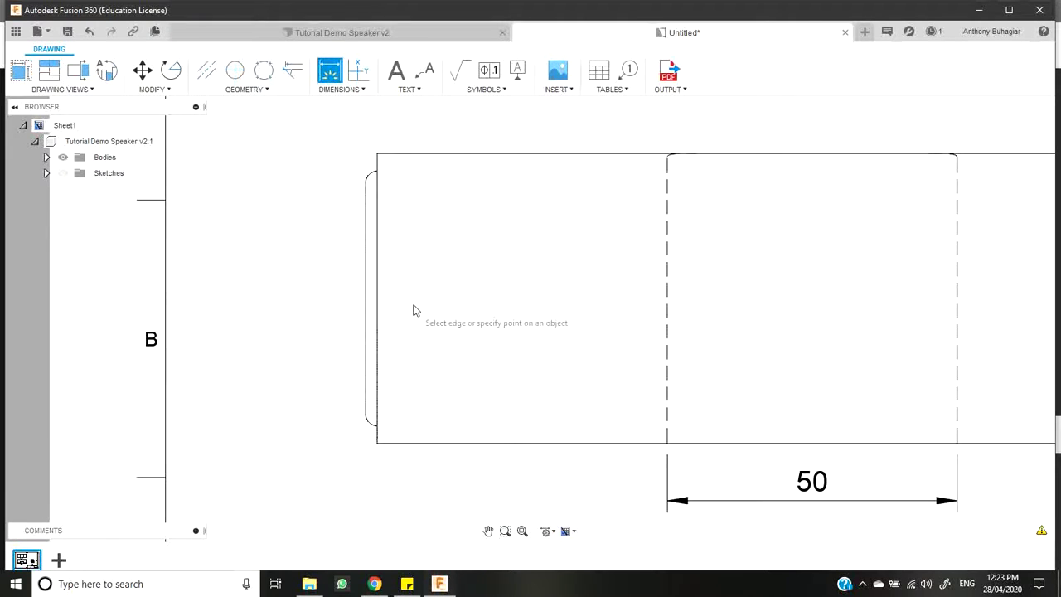
click(368, 416)
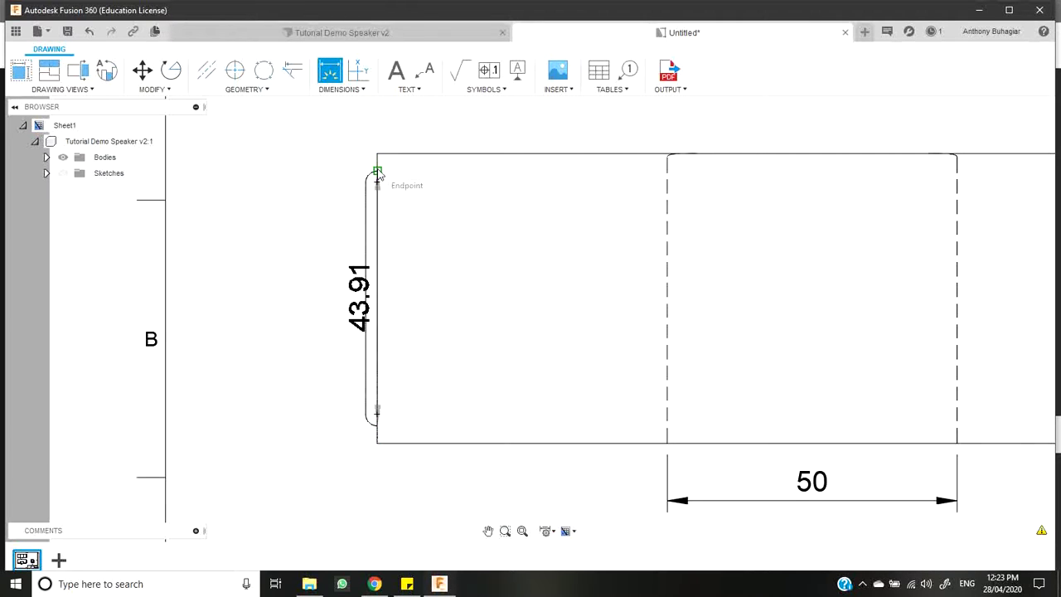
key(Escape)
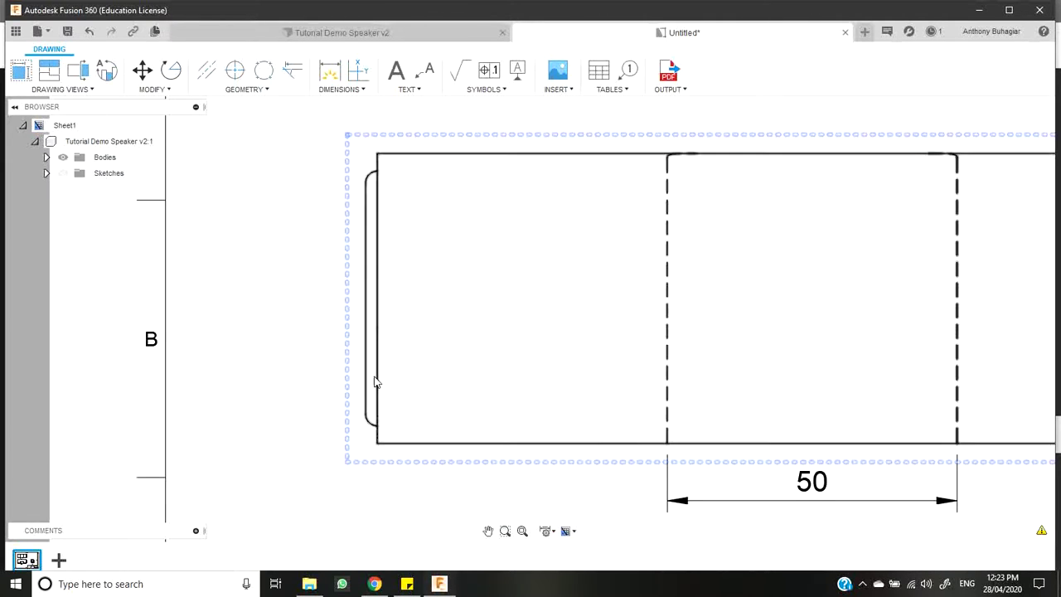
Start the 43.91 height dimension from the top endpoint of the top view's left arc.
scroll(377, 446, up, 10)
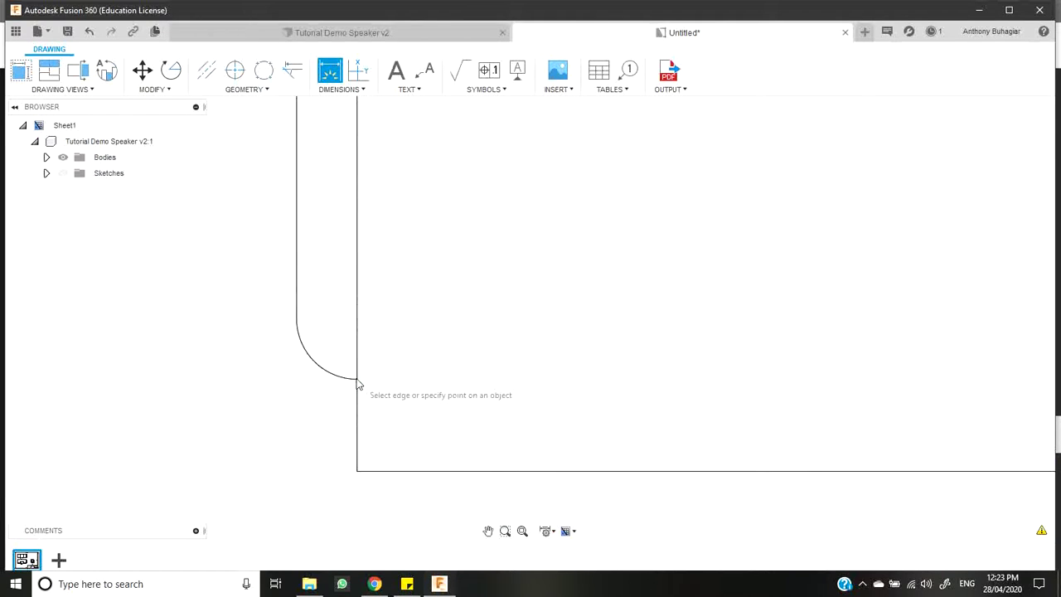
scroll(358, 381, down, 2)
scroll(356, 377, down, 3)
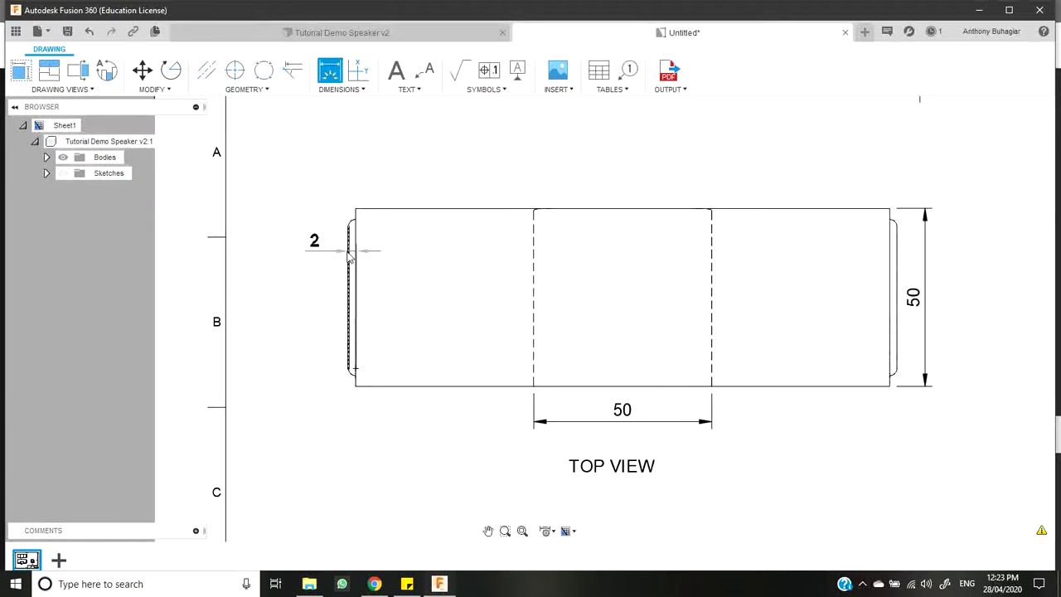
scroll(365, 215, up, 6)
scroll(331, 240, up, 3)
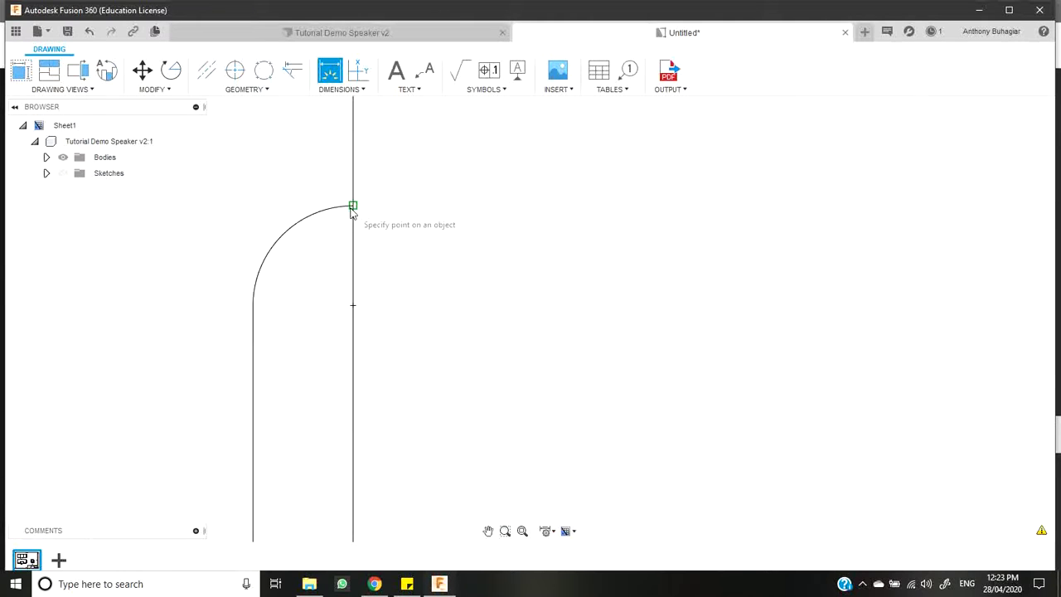
click(353, 207)
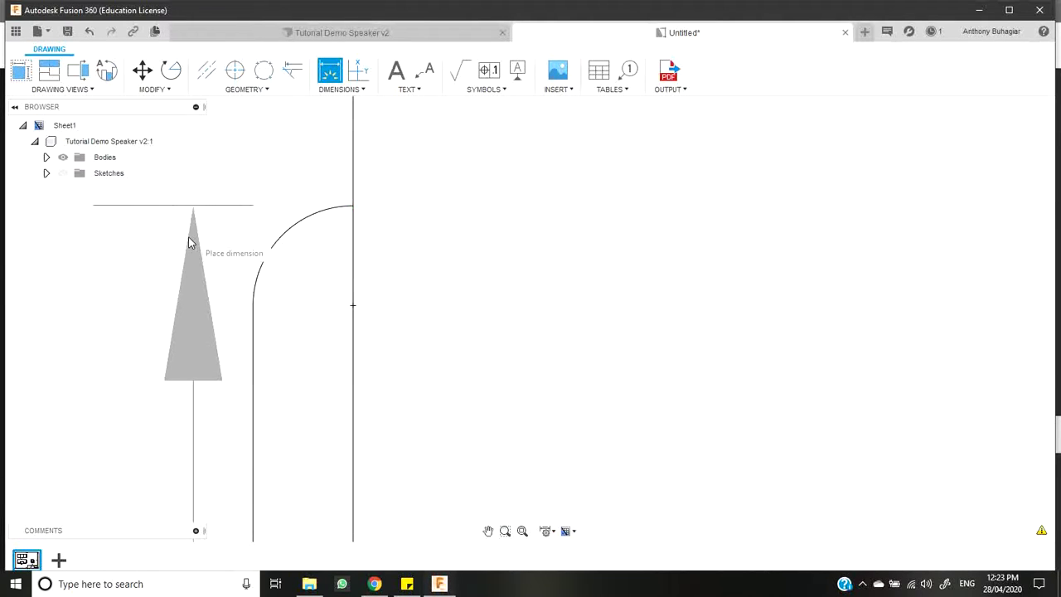
scroll(141, 256, up, 2)
scroll(151, 252, down, 5)
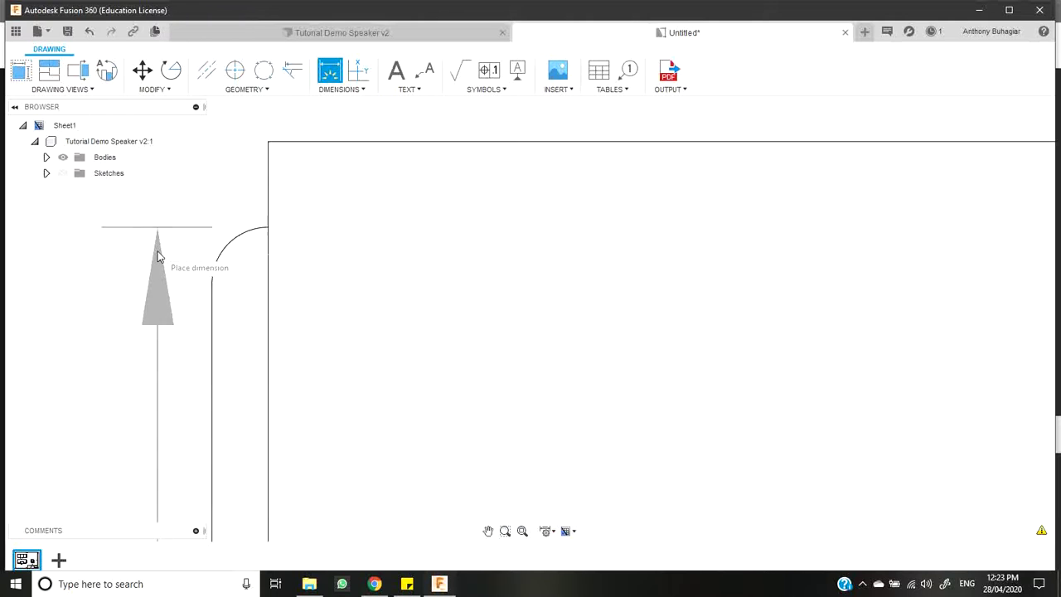
scroll(163, 256, down, 3)
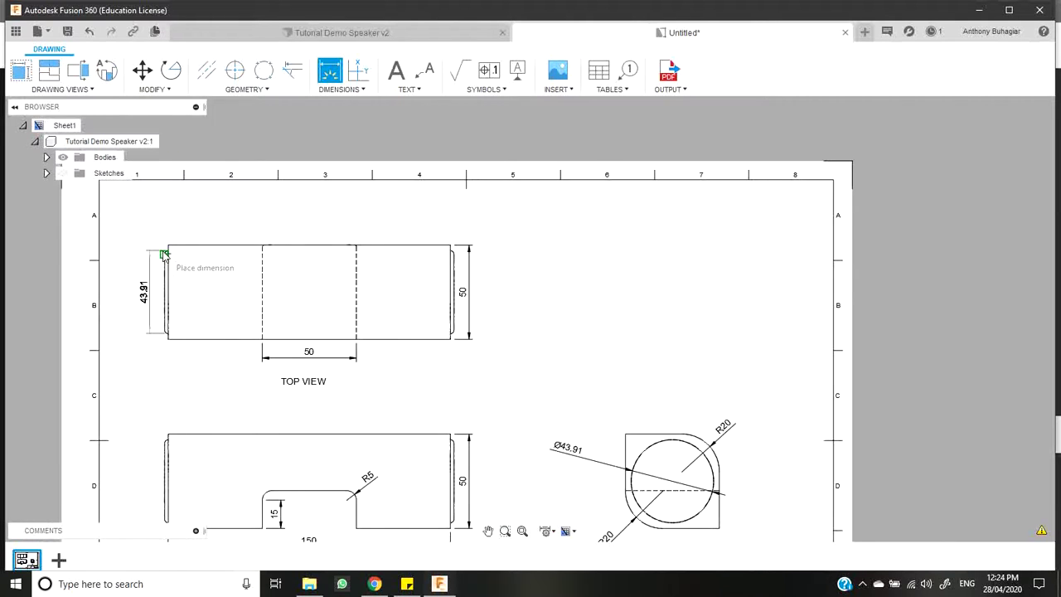
Place the 43.91 height dimension beside the top view and cancel the stray 39.91 preview.
click(150, 305)
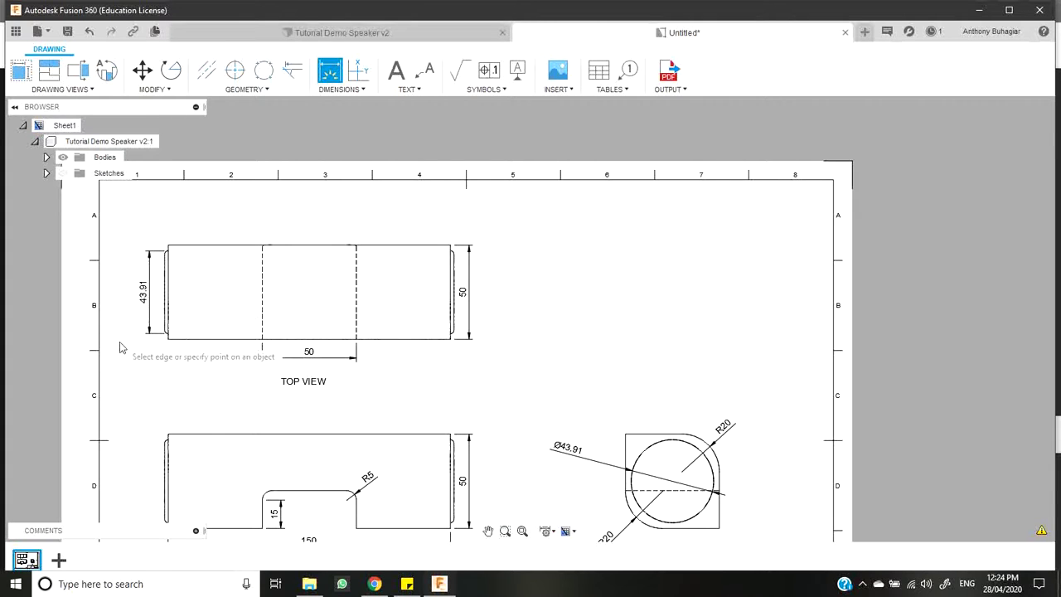
scroll(157, 456, up, 3)
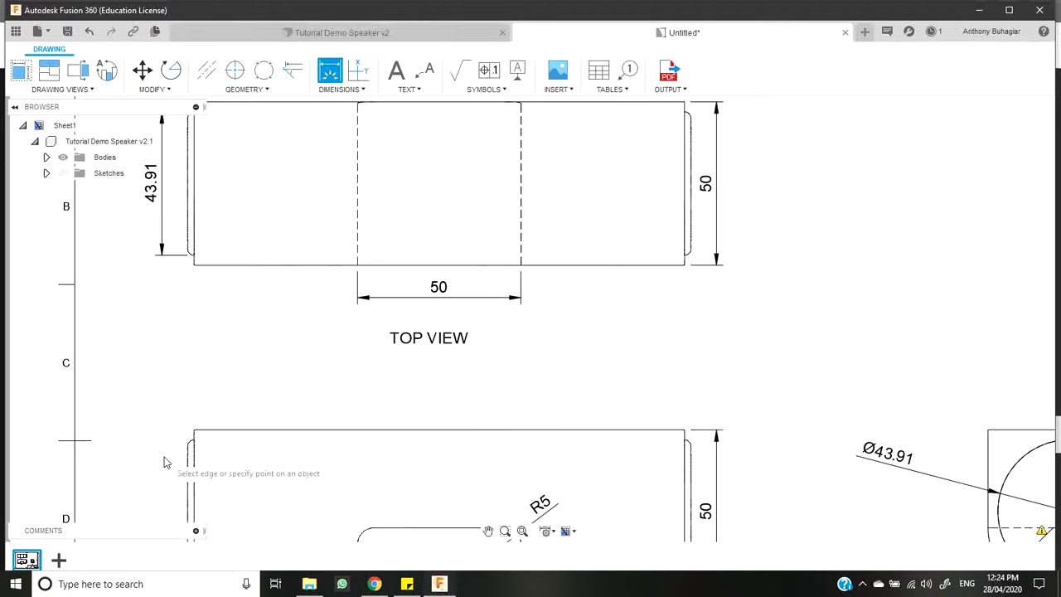
scroll(166, 458, down, 2)
scroll(197, 481, down, 1)
scroll(181, 488, up, 8)
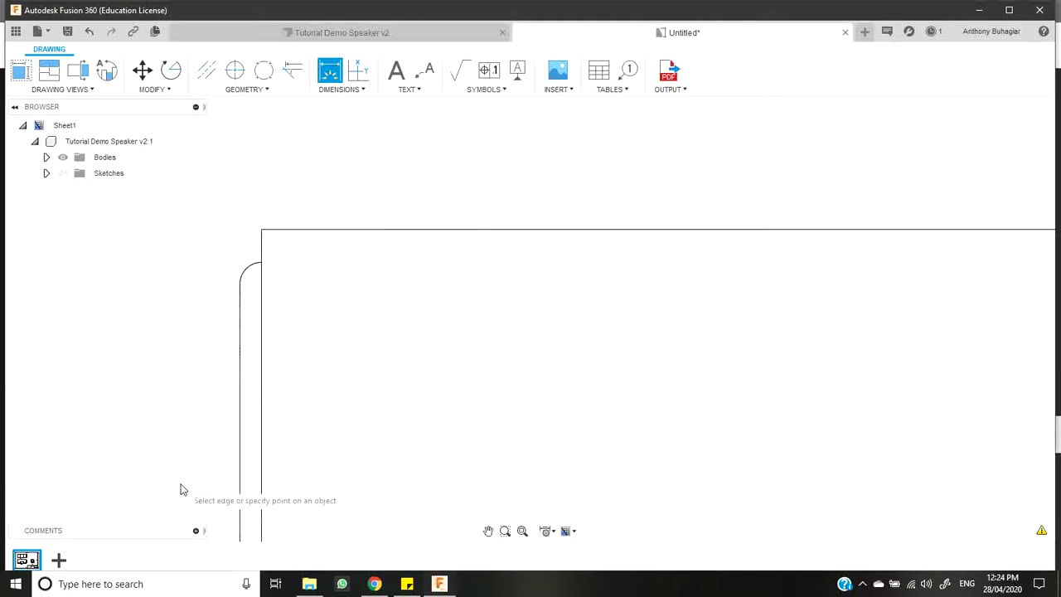
key(Escape)
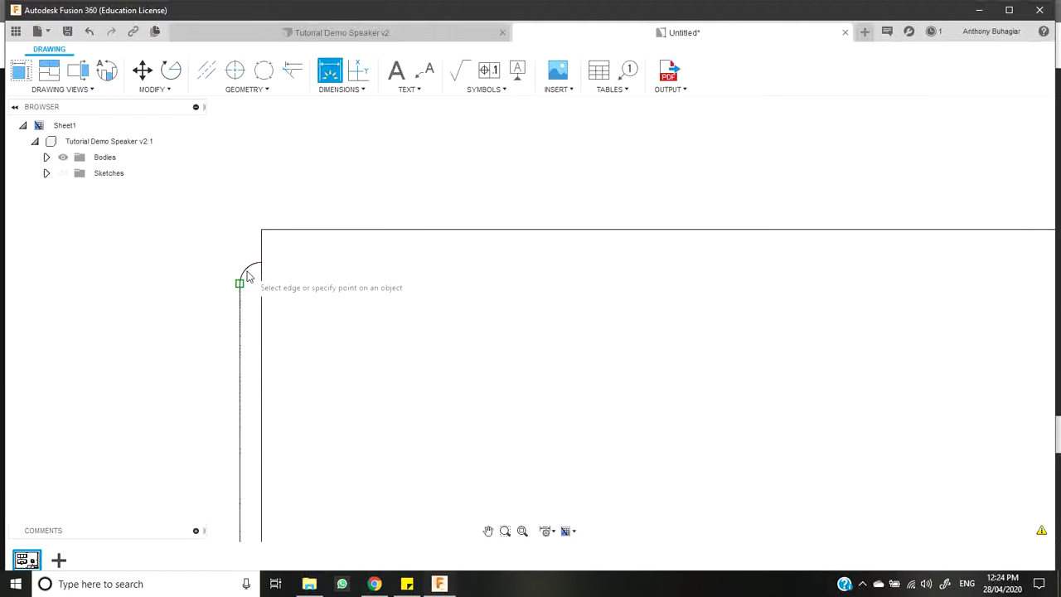
Add an R2 radius dimension to the front view's upper-left rounded corner.
mouse_move(247, 274)
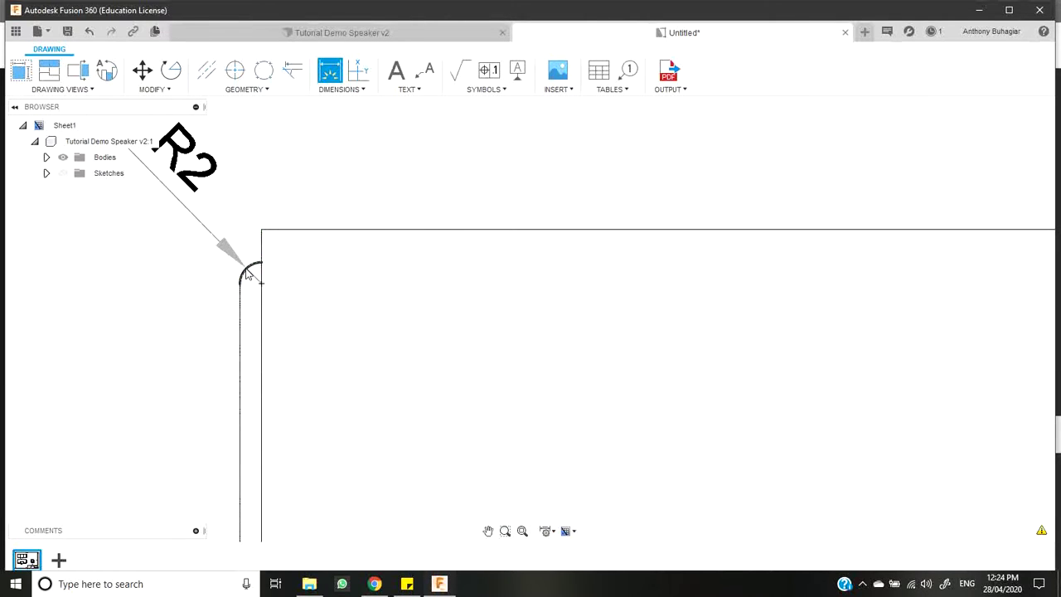
click(246, 274)
scroll(246, 275, down, 1)
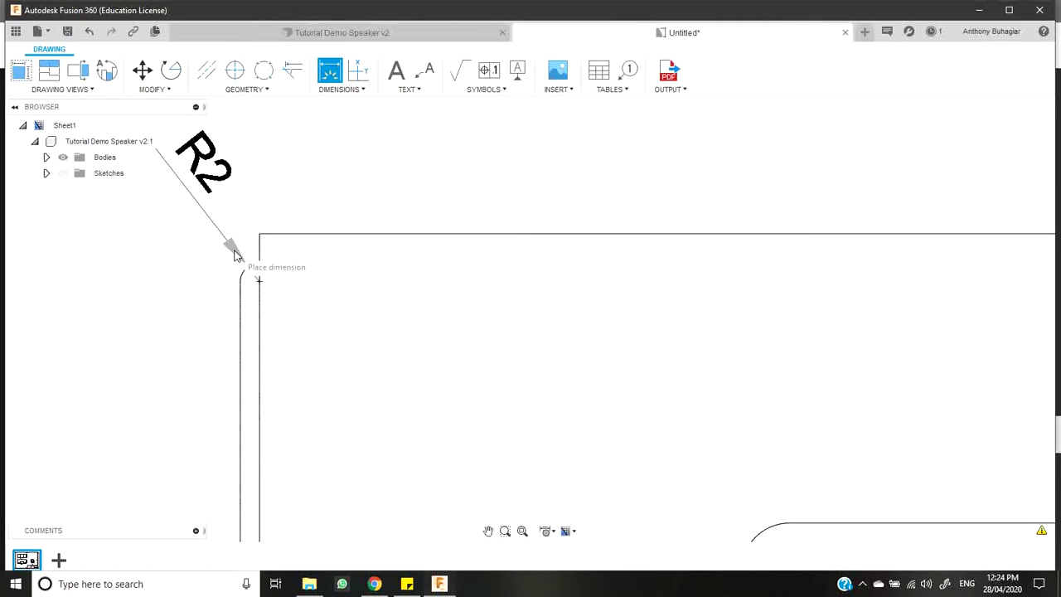
click(234, 255)
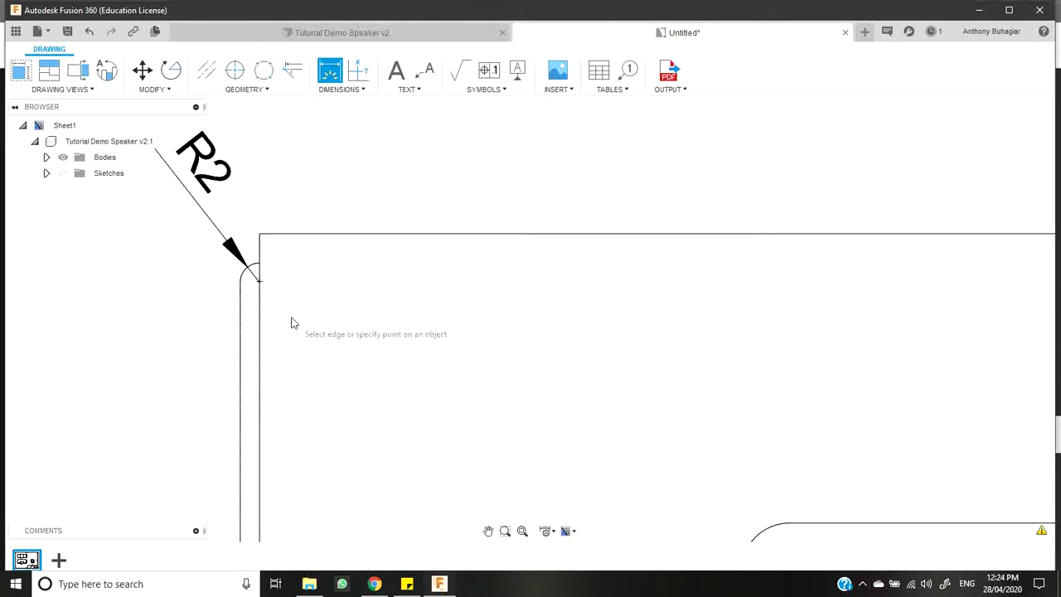
scroll(317, 339, down, 4)
scroll(317, 339, down, 5)
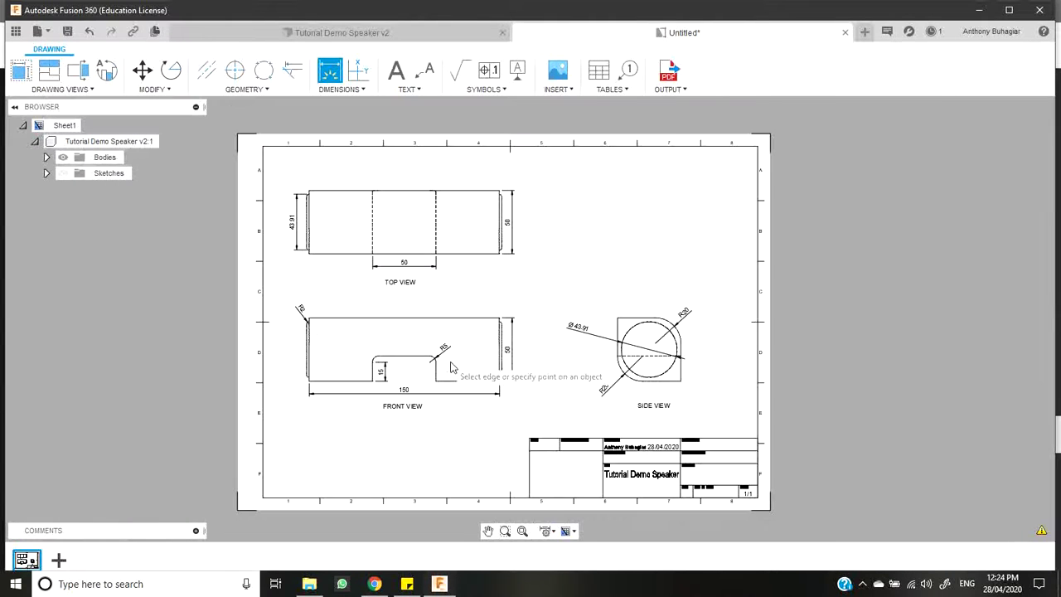
scroll(315, 361, up, 3)
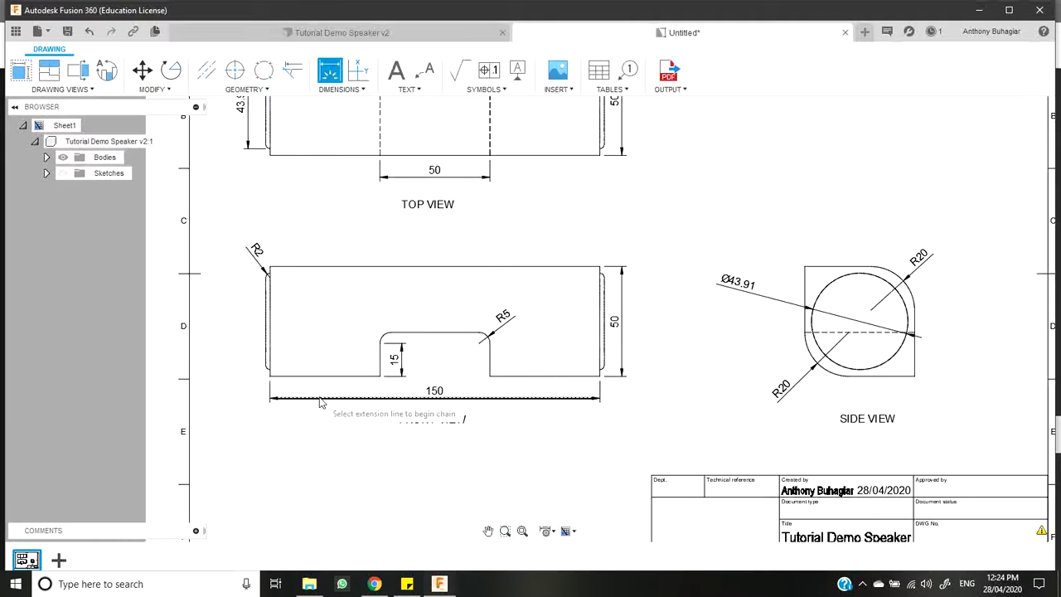
scroll(294, 350, down, 3)
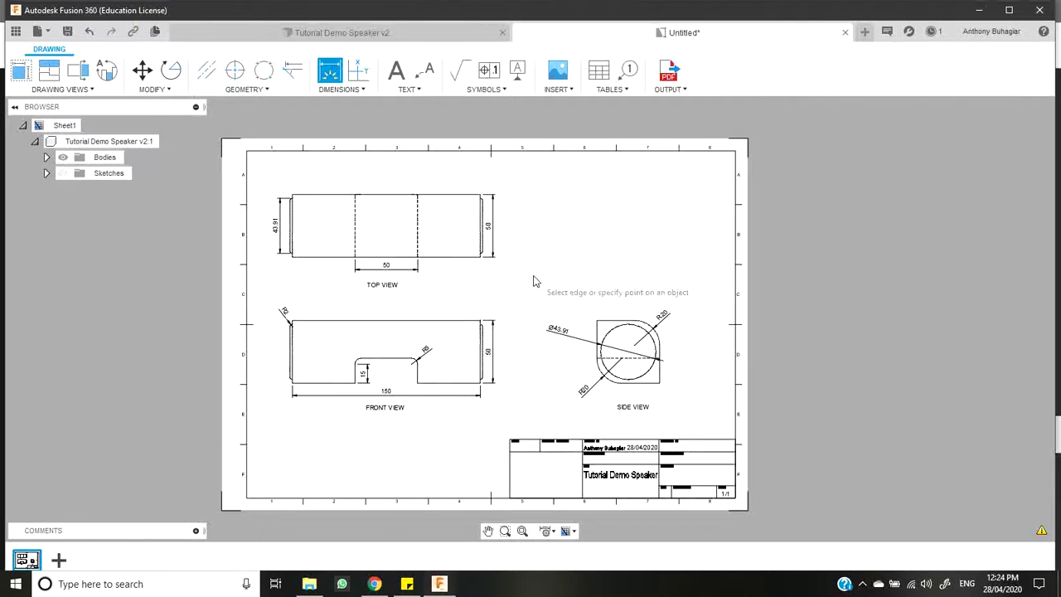
Dimension the 2-wide left-end lip between the front view's two left edges, placed beside 150.
scroll(303, 348, up, 6)
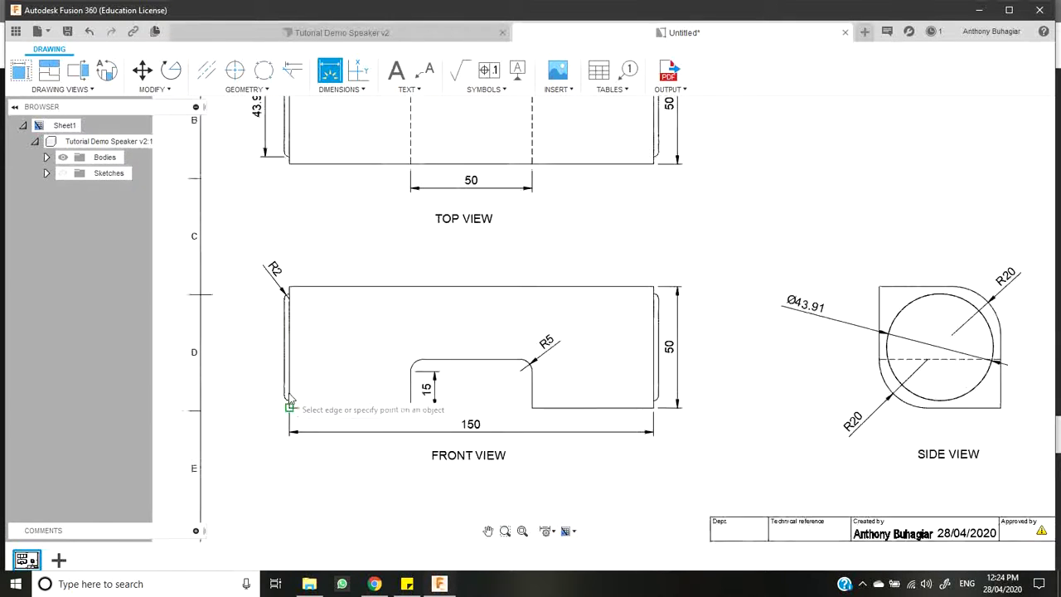
scroll(294, 421, up, 3)
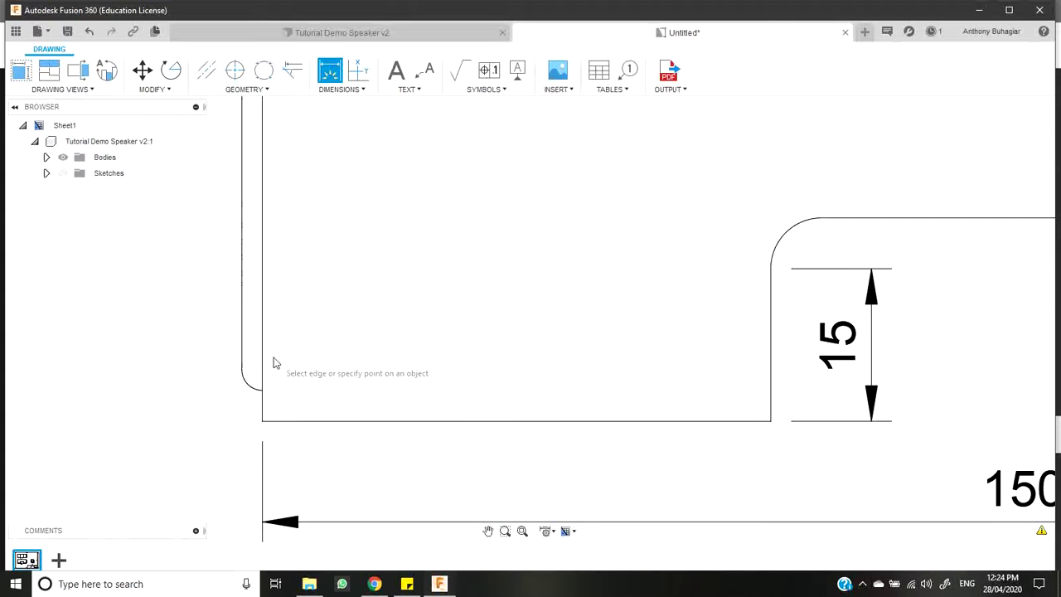
click(262, 362)
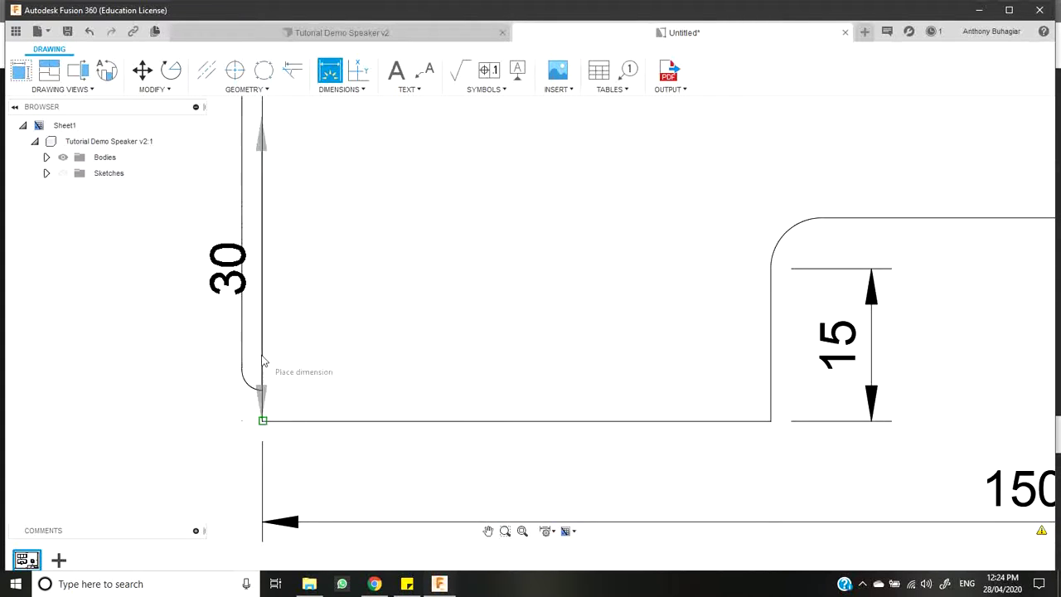
click(243, 357)
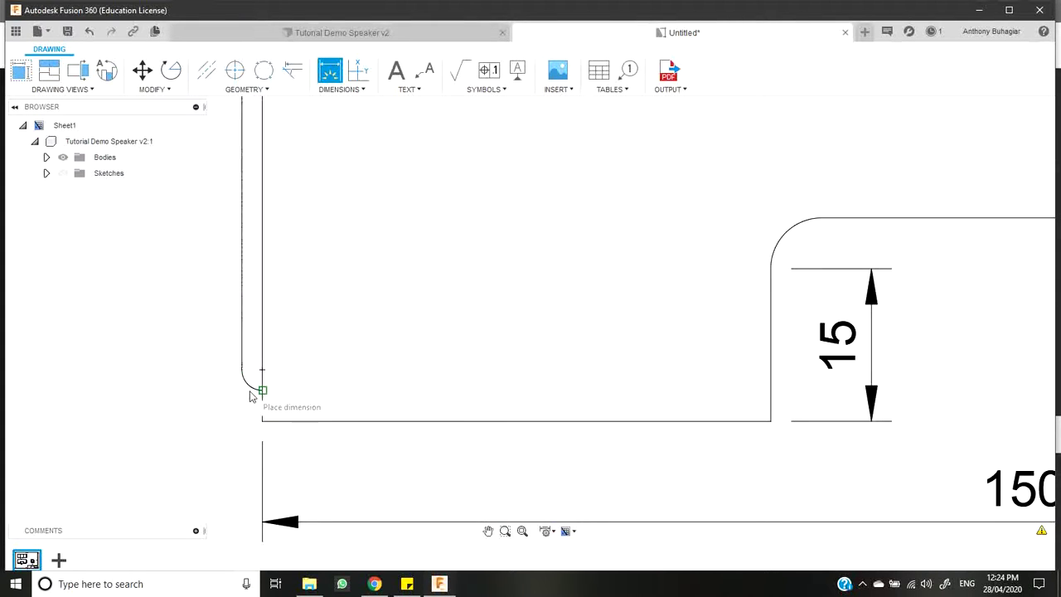
click(262, 522)
key(Escape)
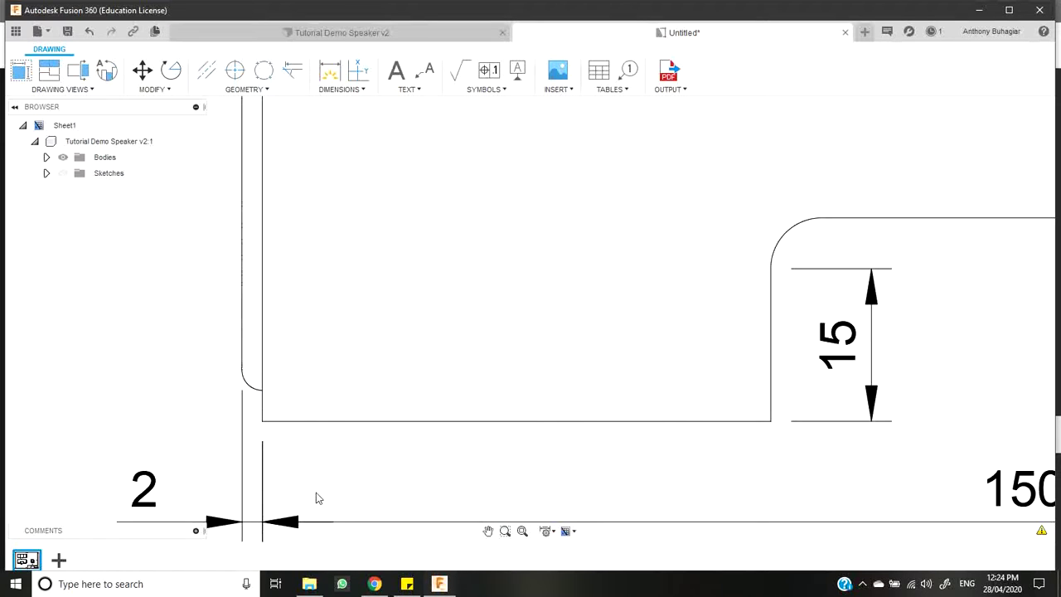
scroll(316, 496, down, 8)
scroll(319, 495, down, 1)
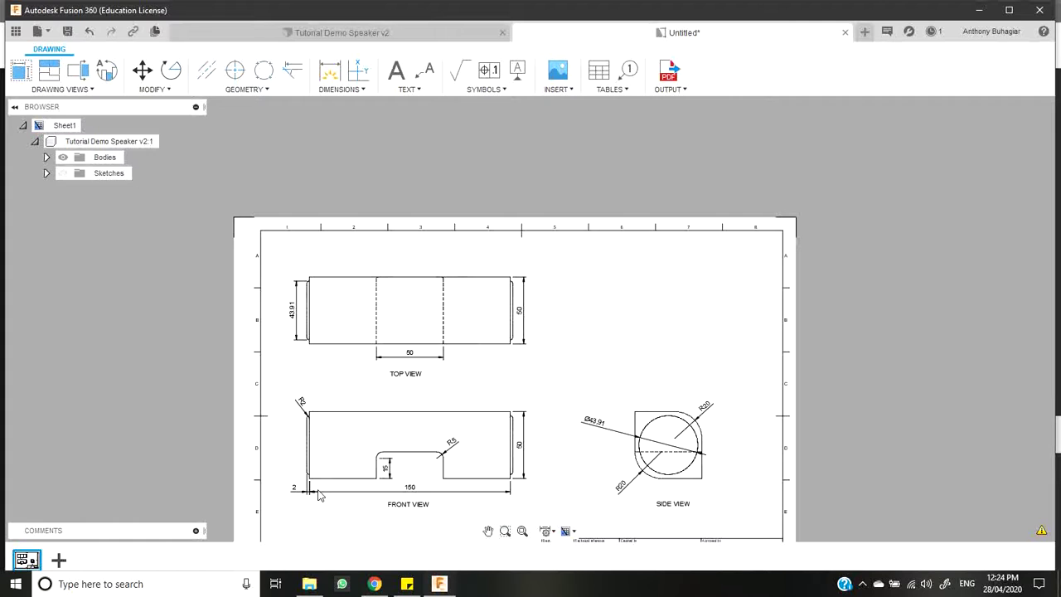
scroll(312, 504, up, 10)
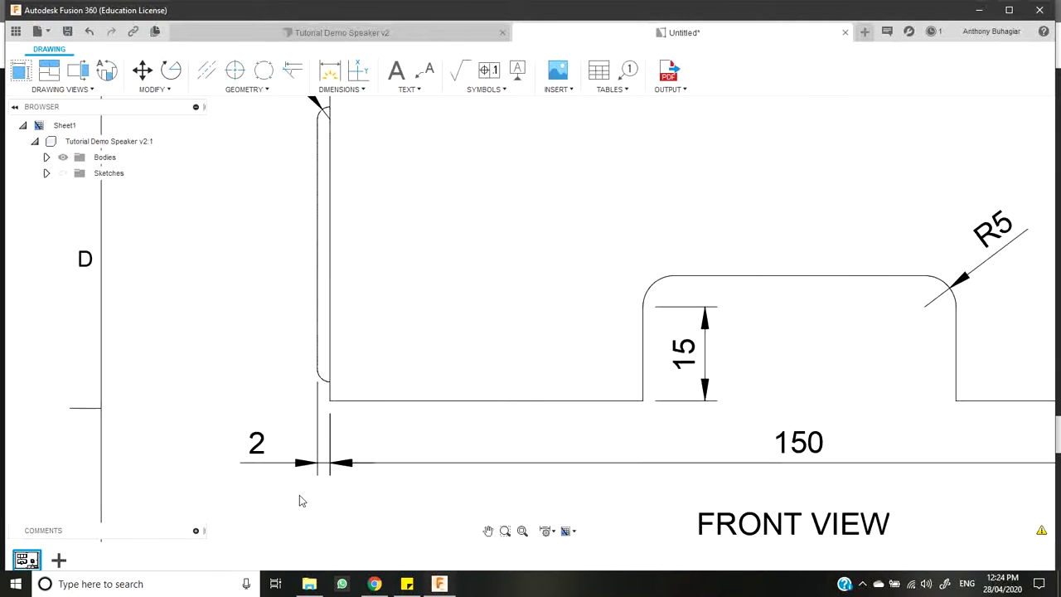
click(258, 445)
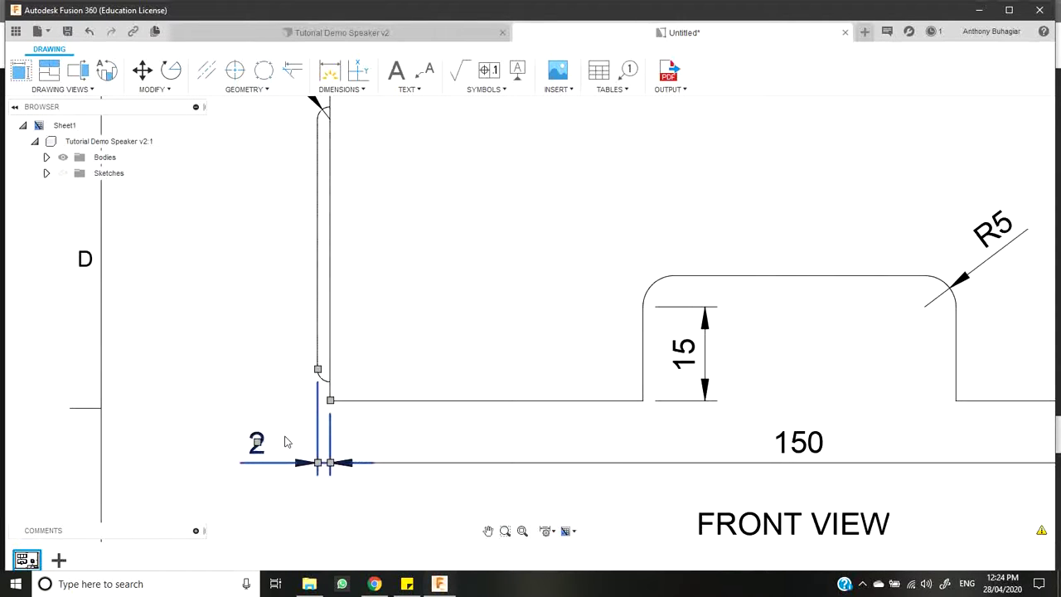
click(326, 516)
scroll(351, 529, down, 10)
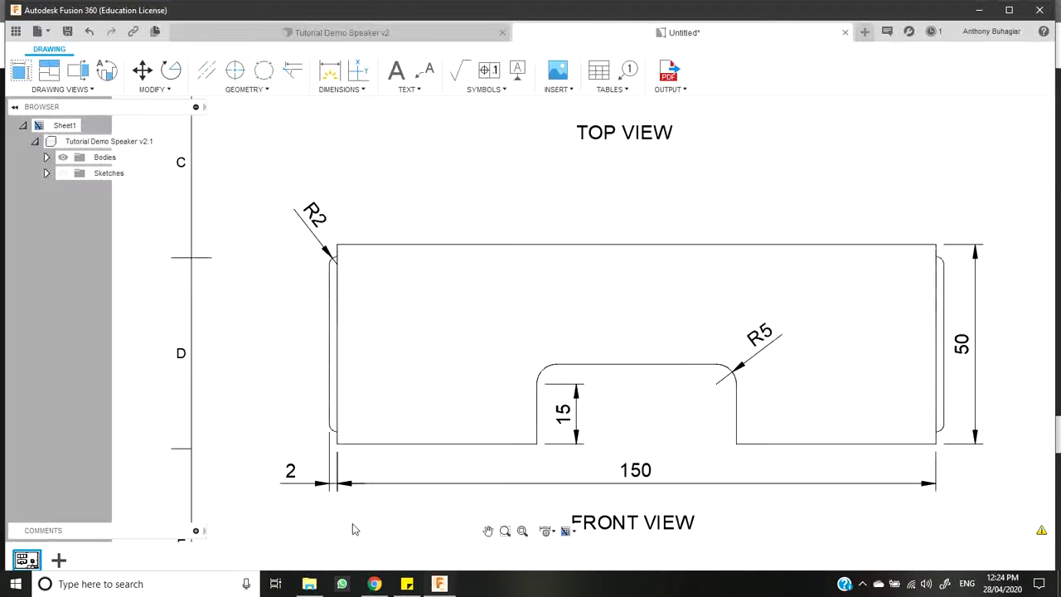
Show the Drawing Views dropdown listing Base, Projected, Section and Detail View.
scroll(547, 512, up, 2)
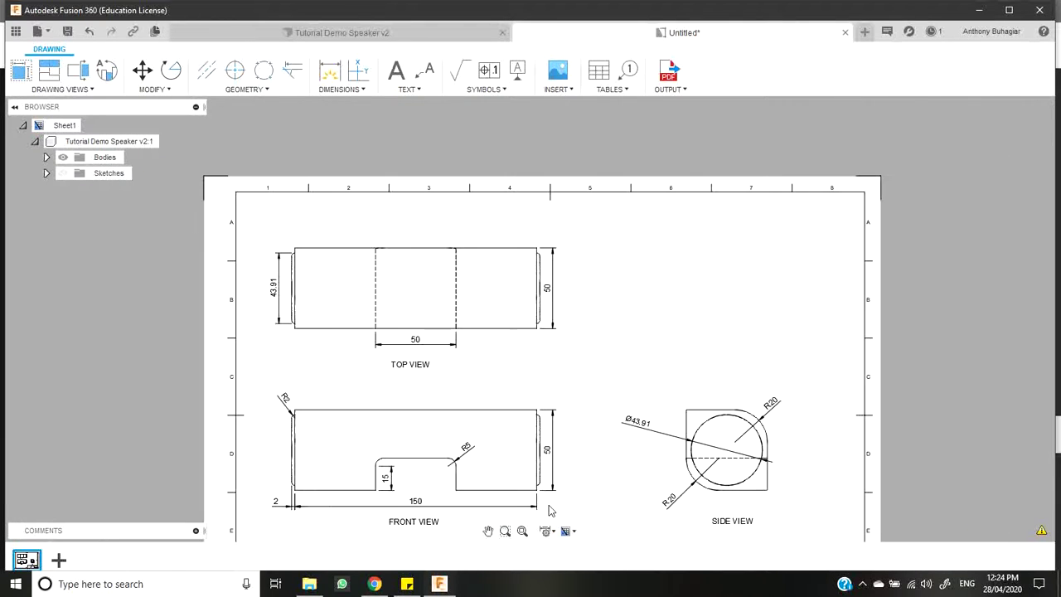
scroll(550, 511, up, 1)
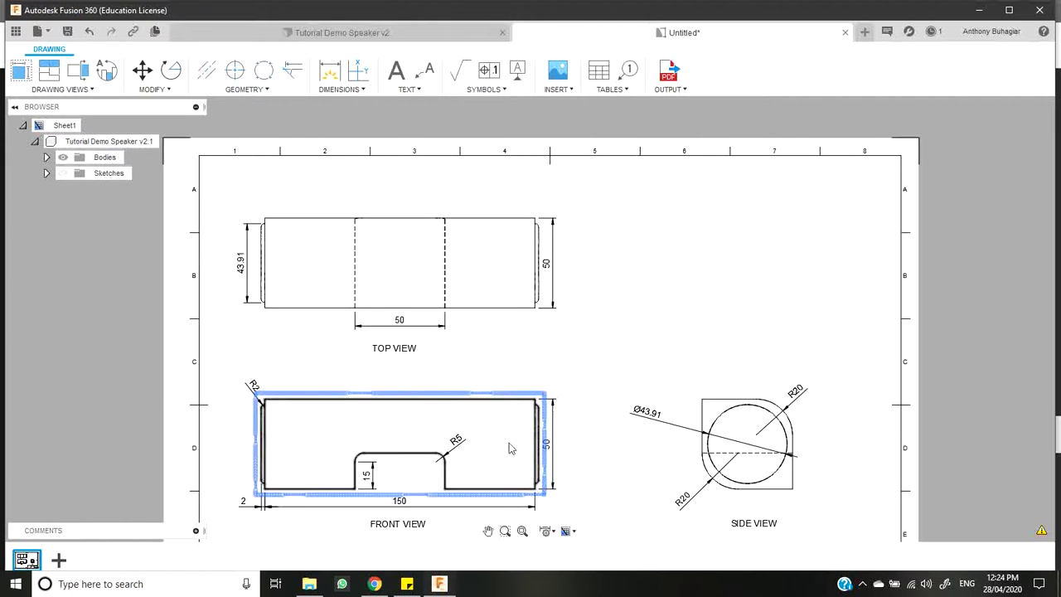
scroll(552, 472, up, 2)
scroll(552, 472, up, 3)
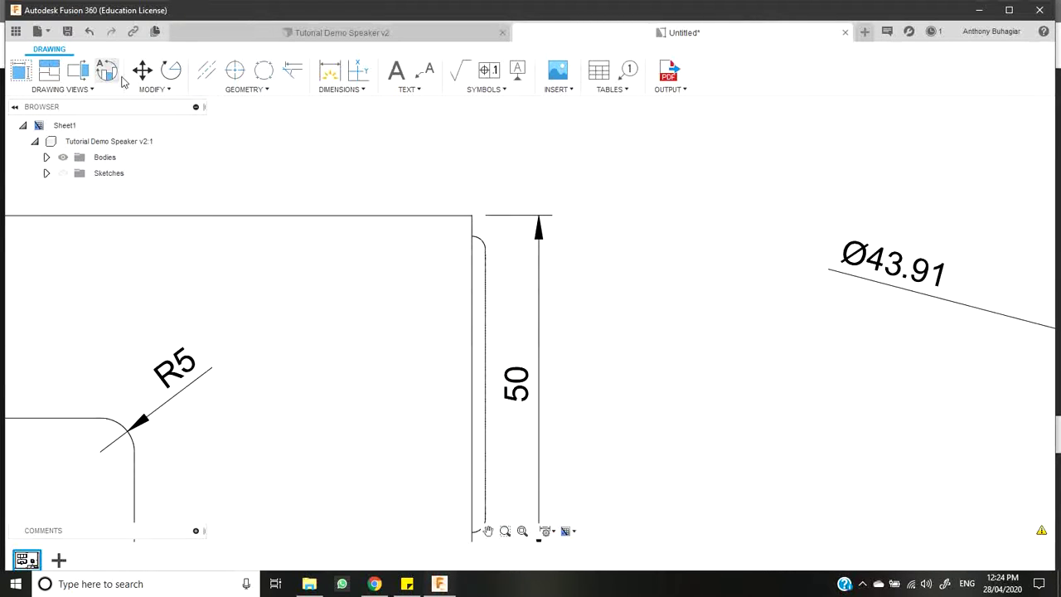
scroll(438, 348, down, 5)
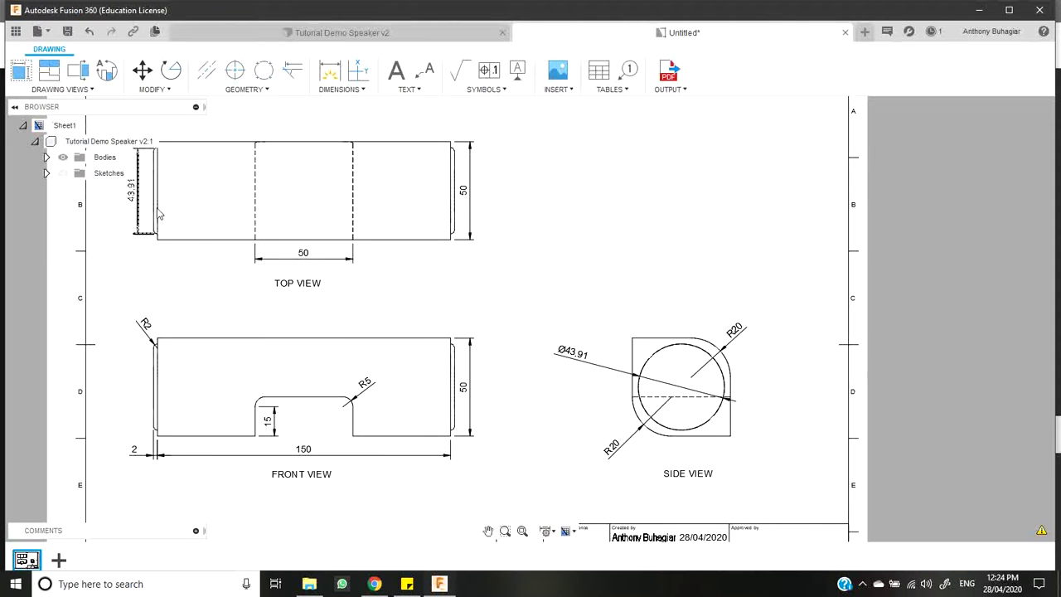
scroll(276, 368, down, 2)
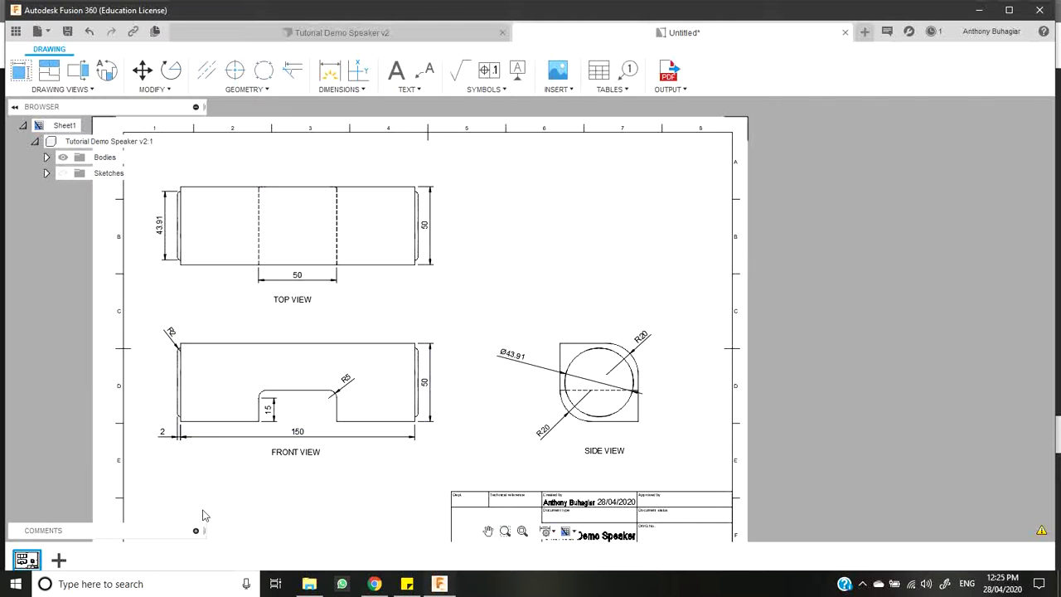
scroll(298, 516, down, 2)
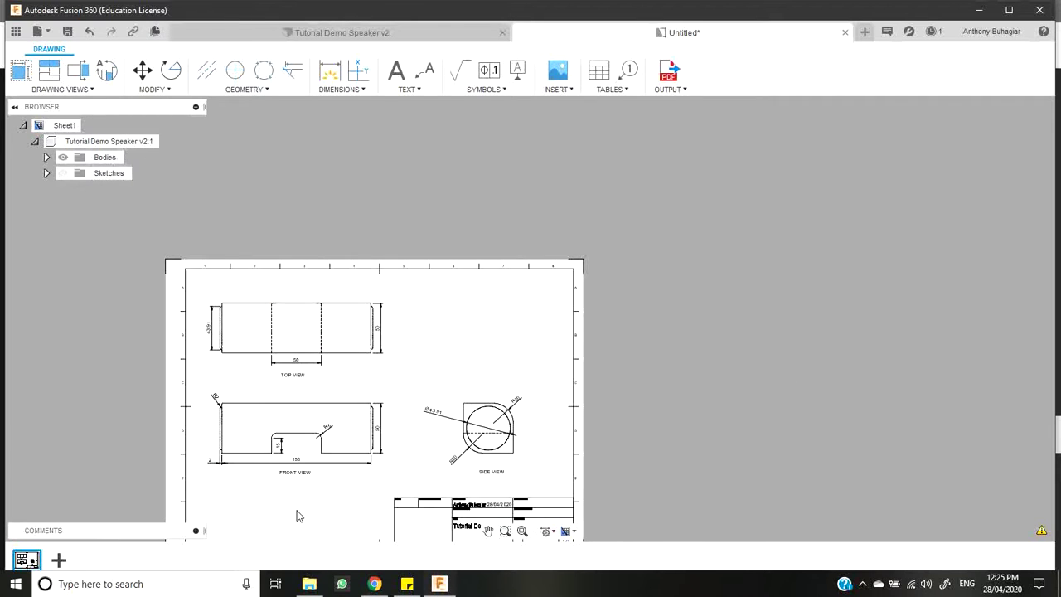
scroll(105, 508, up, 2)
scroll(105, 508, down, 4)
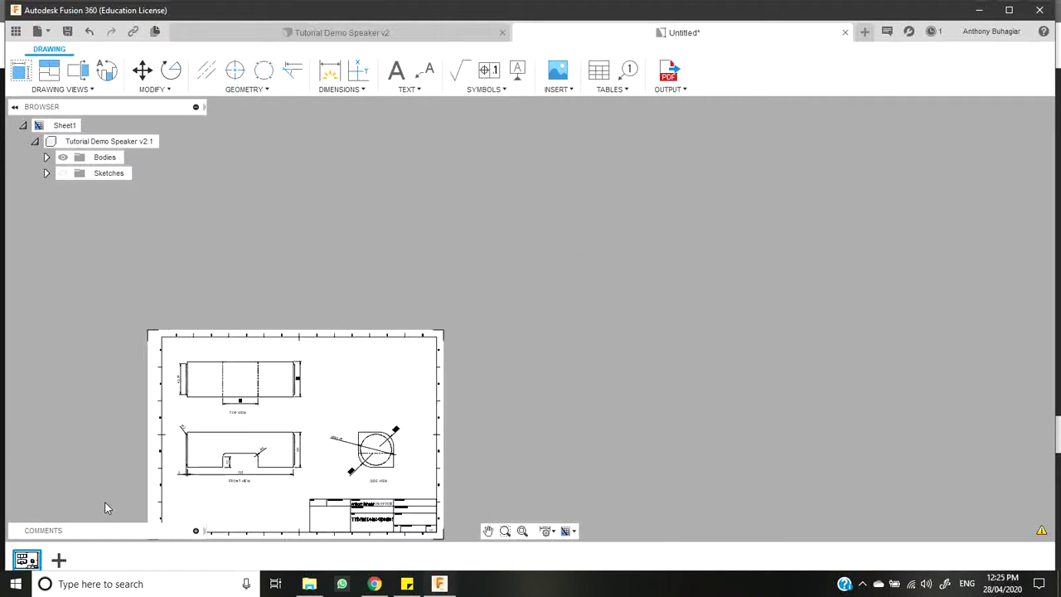
scroll(105, 508, down, 3)
scroll(581, 379, up, 5)
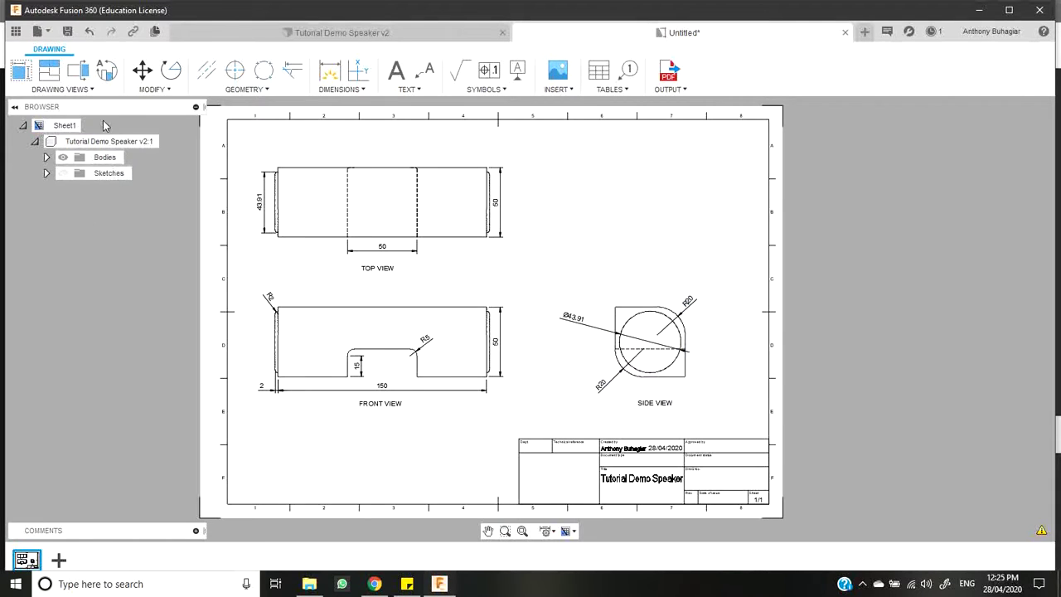
click(91, 89)
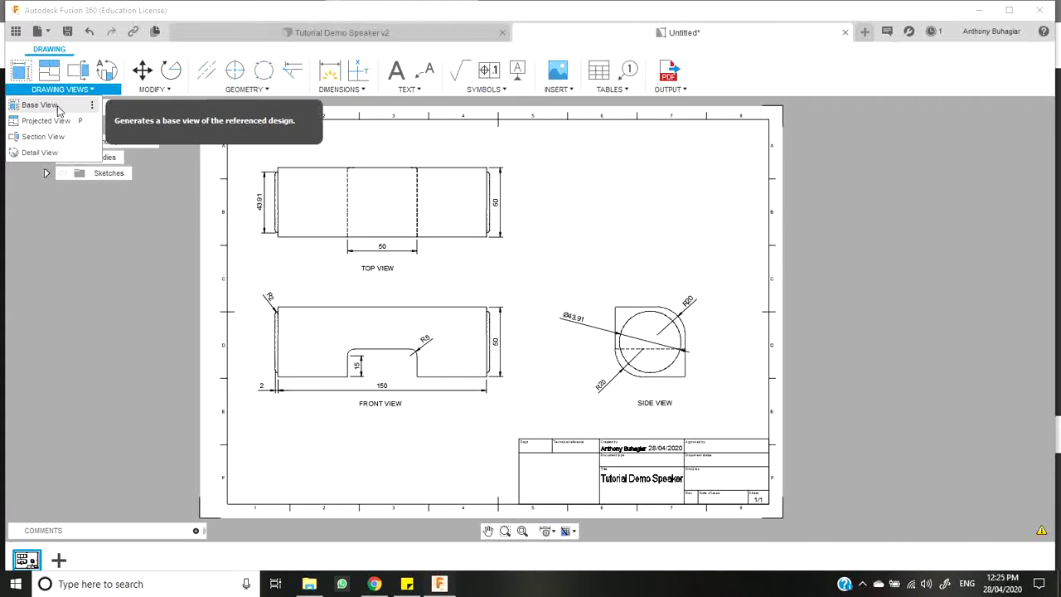
Project an isometric view from the front view and place it at the sheet's upper right.
click(62, 122)
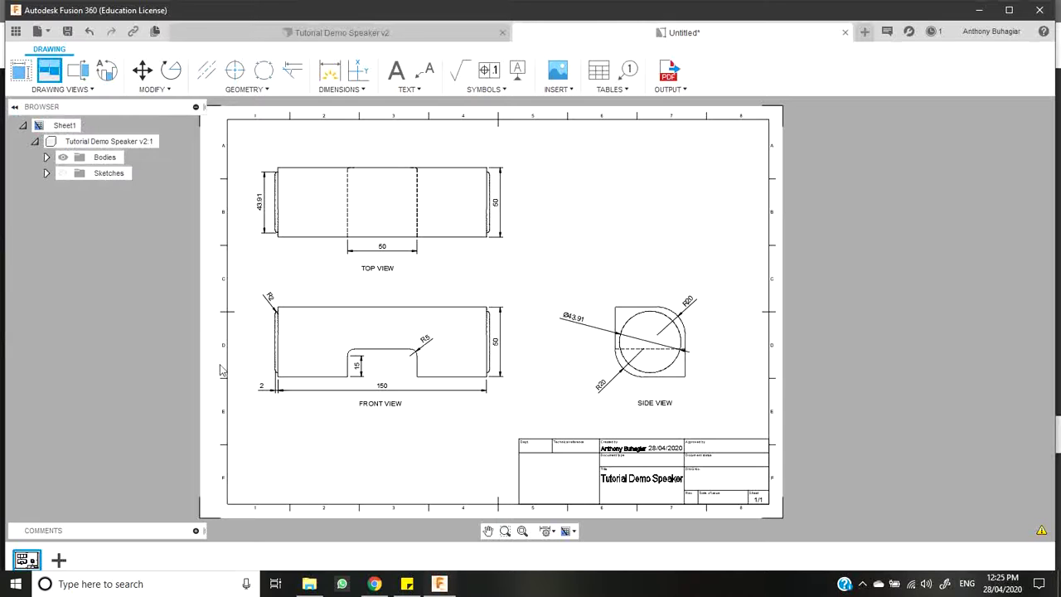
click(474, 347)
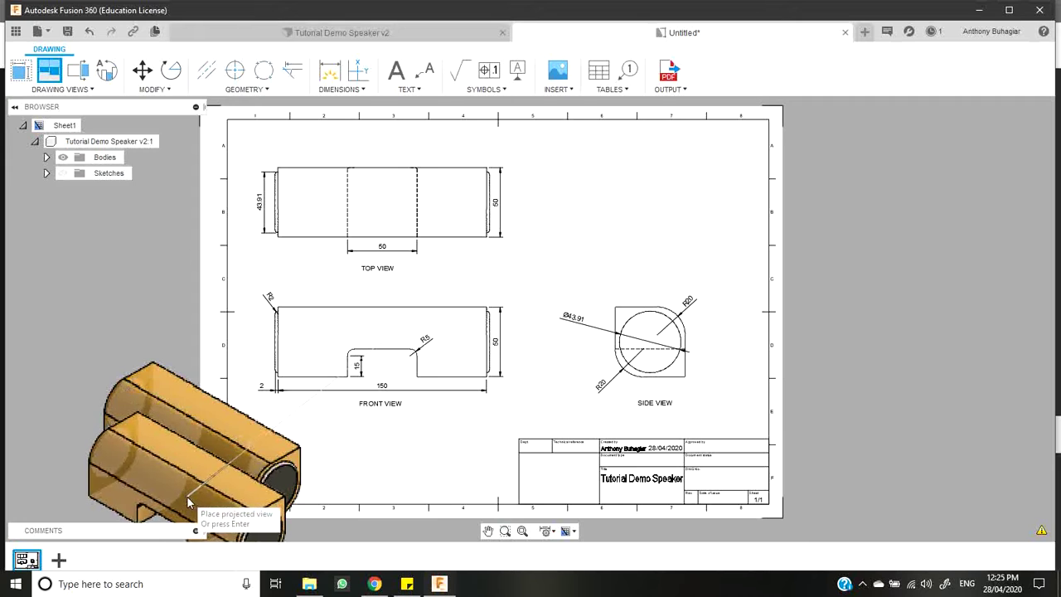
click(203, 447)
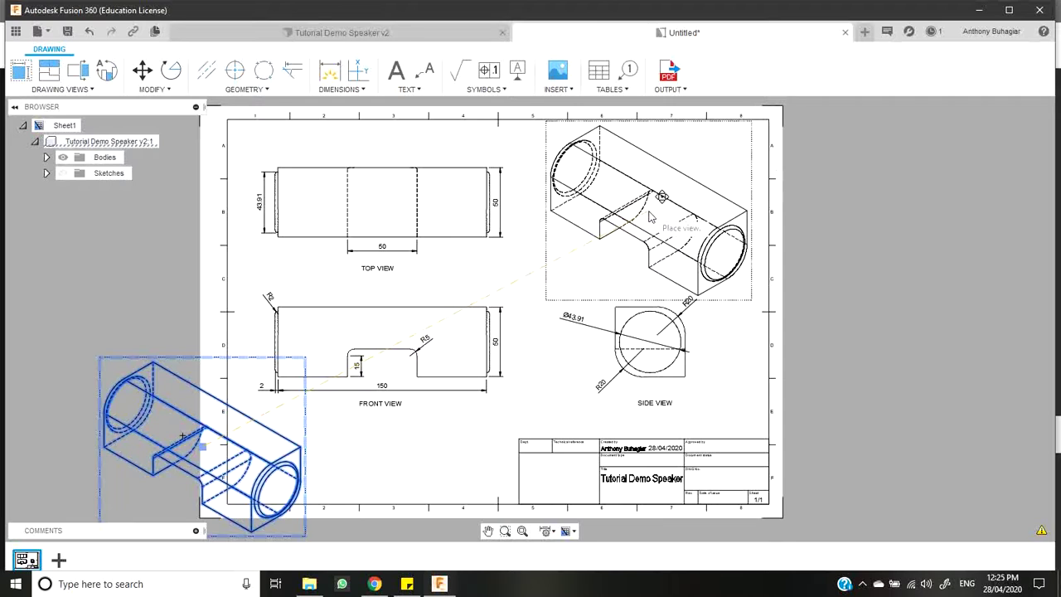
click(651, 217)
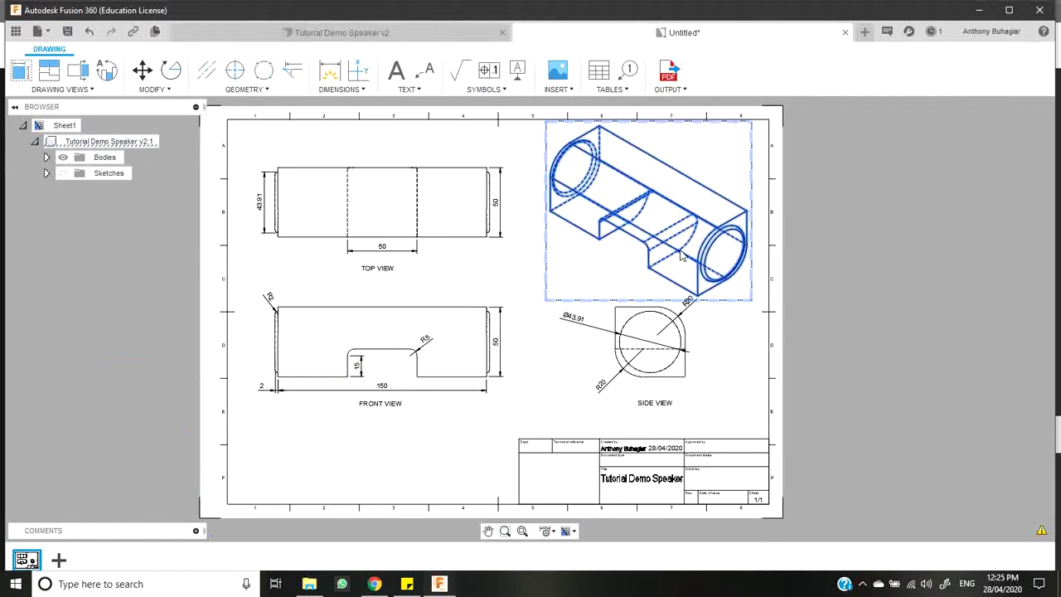
Set the isometric view's style to Shaded.
double_click(615, 236)
click(989, 190)
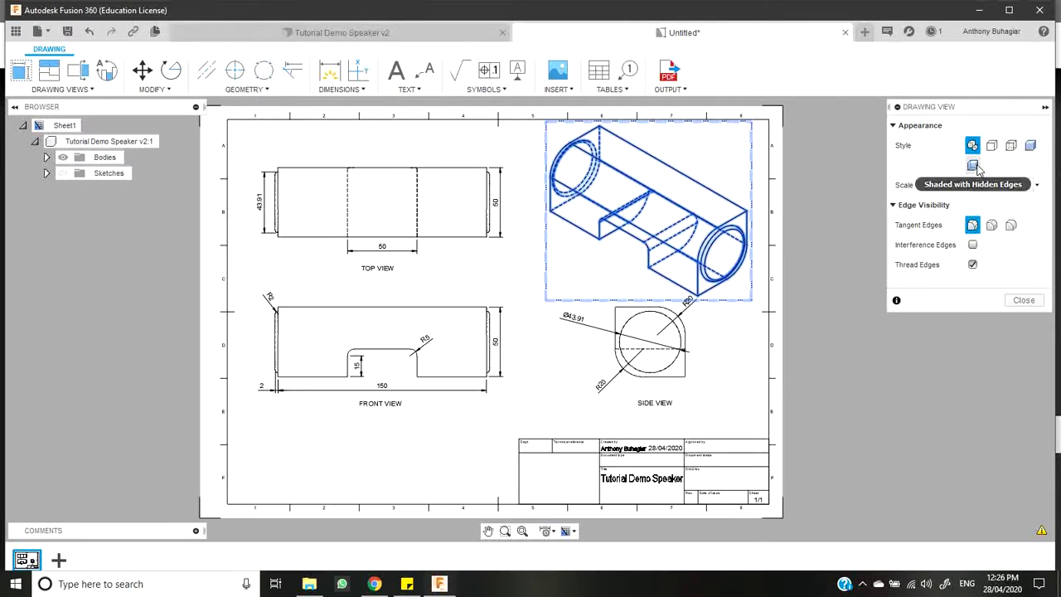
click(1030, 146)
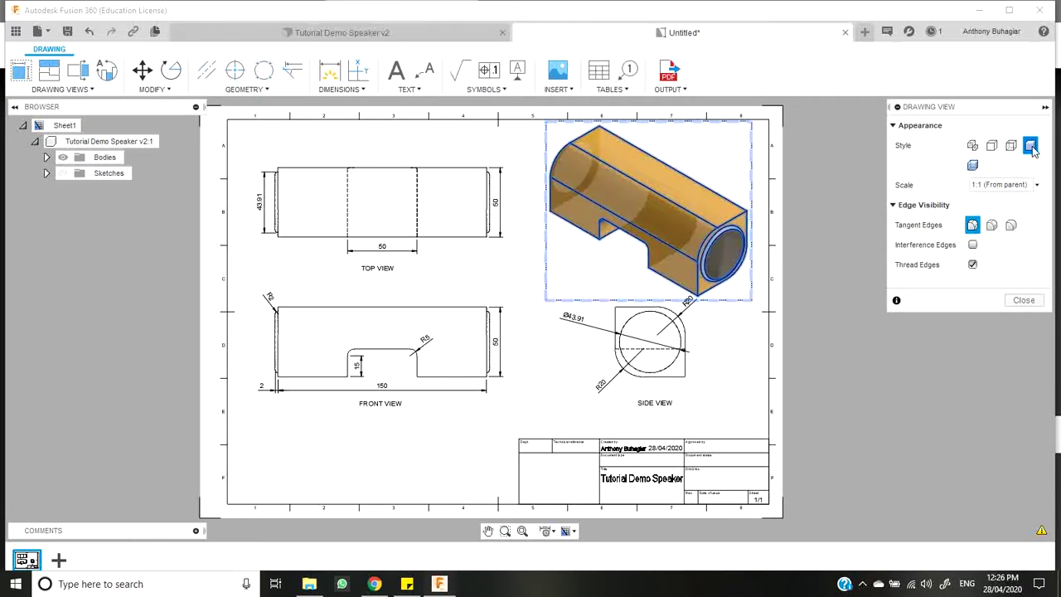
click(1022, 300)
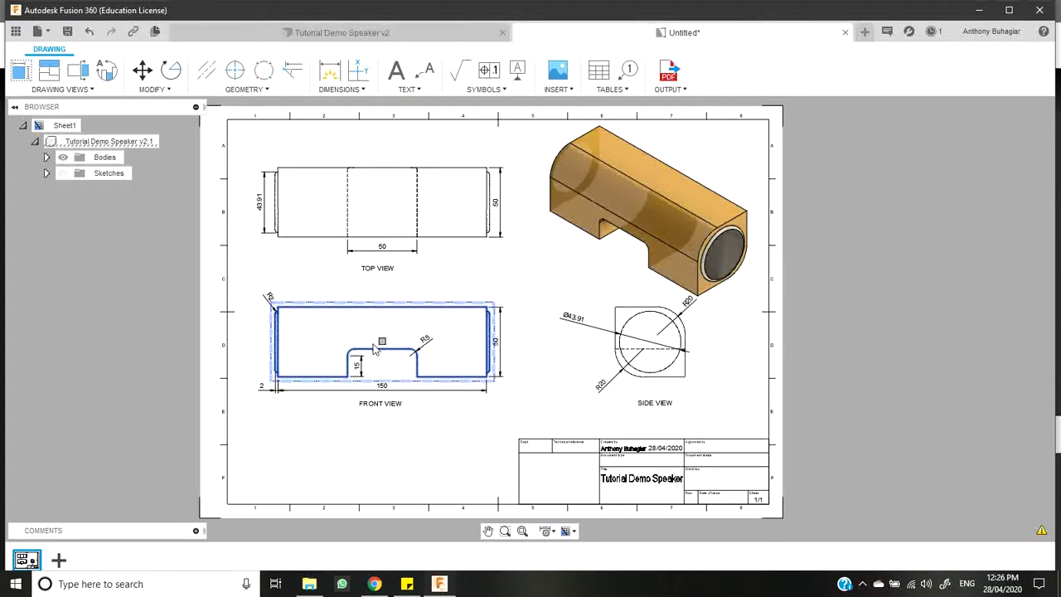
Shift the front view down and lower the SIDE VIEW label clear beneath the side view.
drag(382, 344, 368, 432)
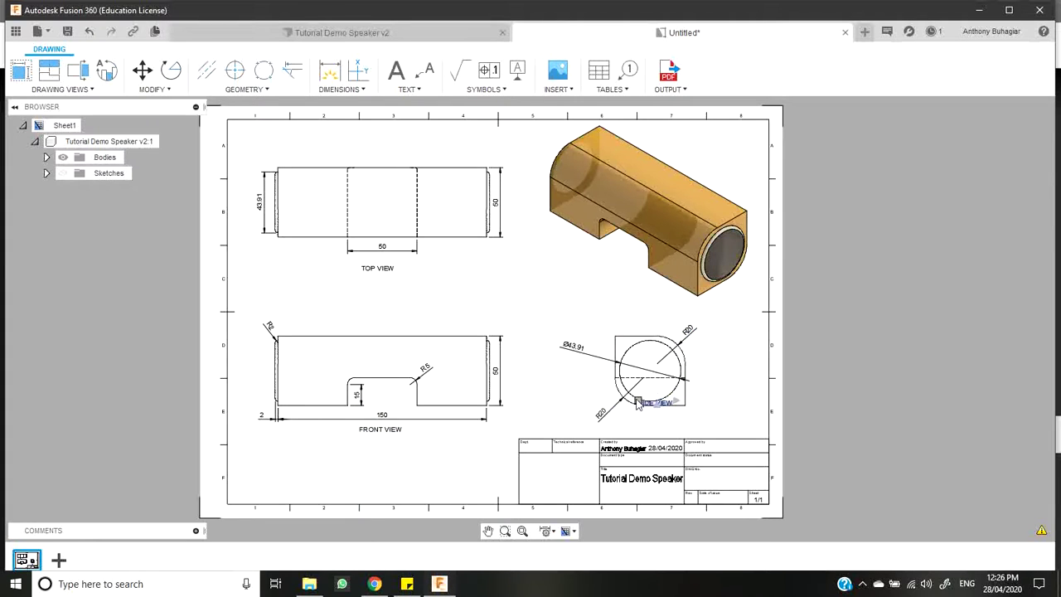
drag(638, 404, 639, 418)
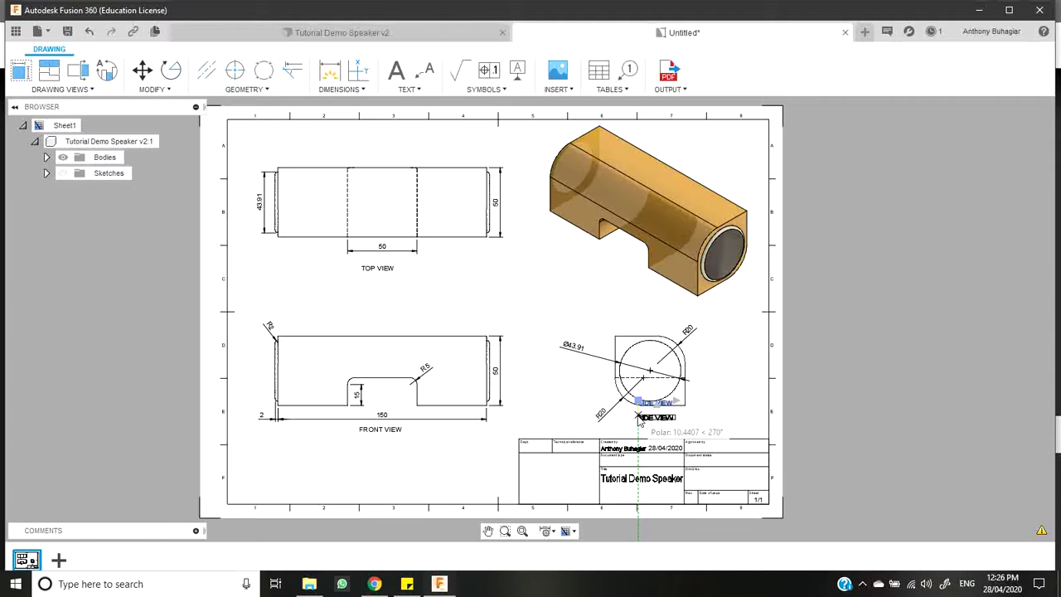
drag(639, 420, 639, 420)
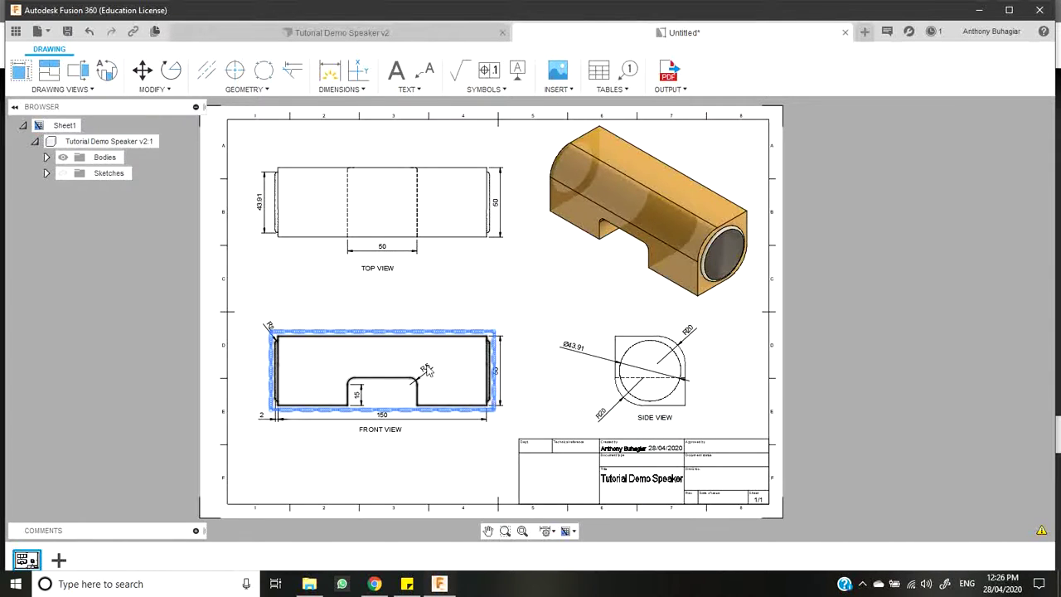
scroll(547, 387, up, 1)
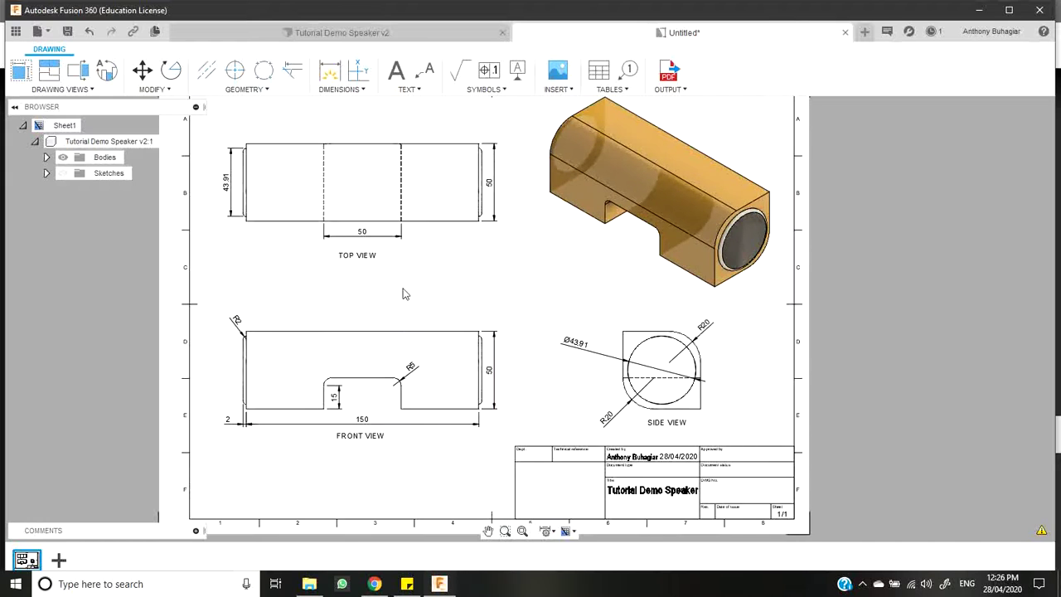
click(327, 73)
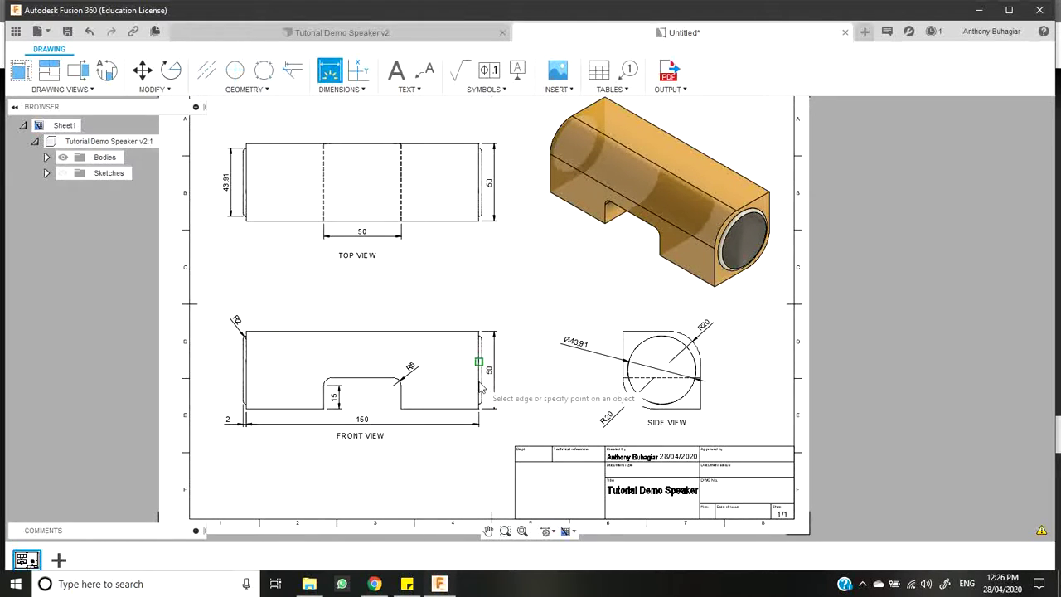
scroll(483, 356, up, 2)
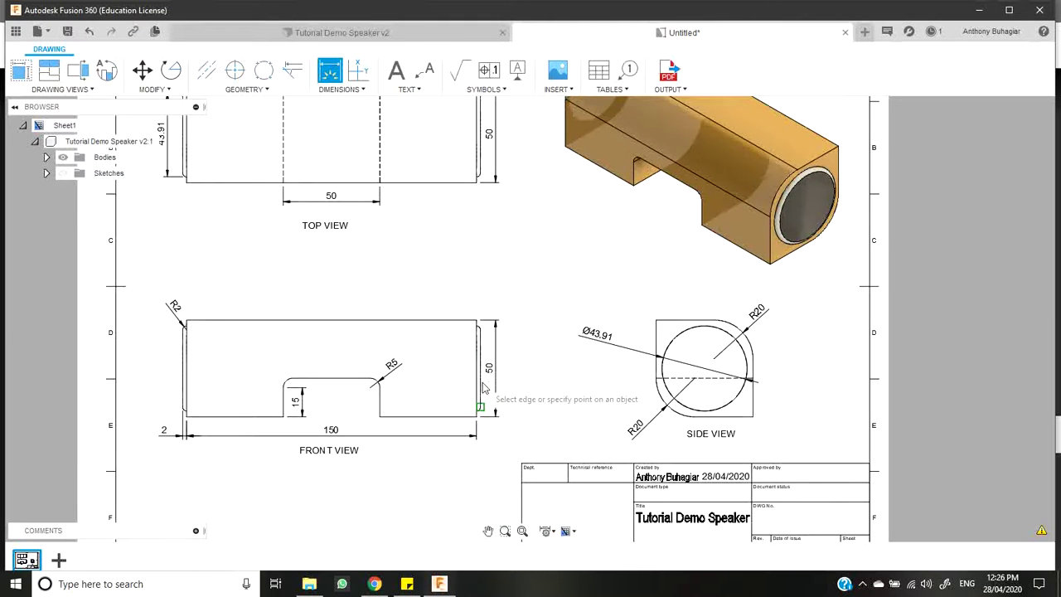
scroll(486, 386, up, 2)
scroll(486, 390, up, 2)
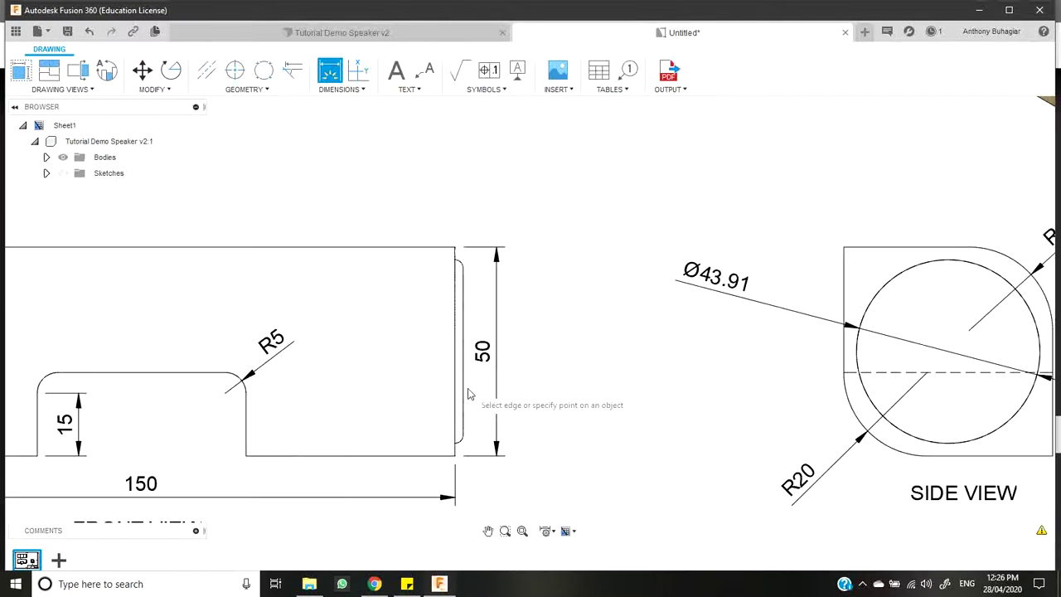
click(458, 402)
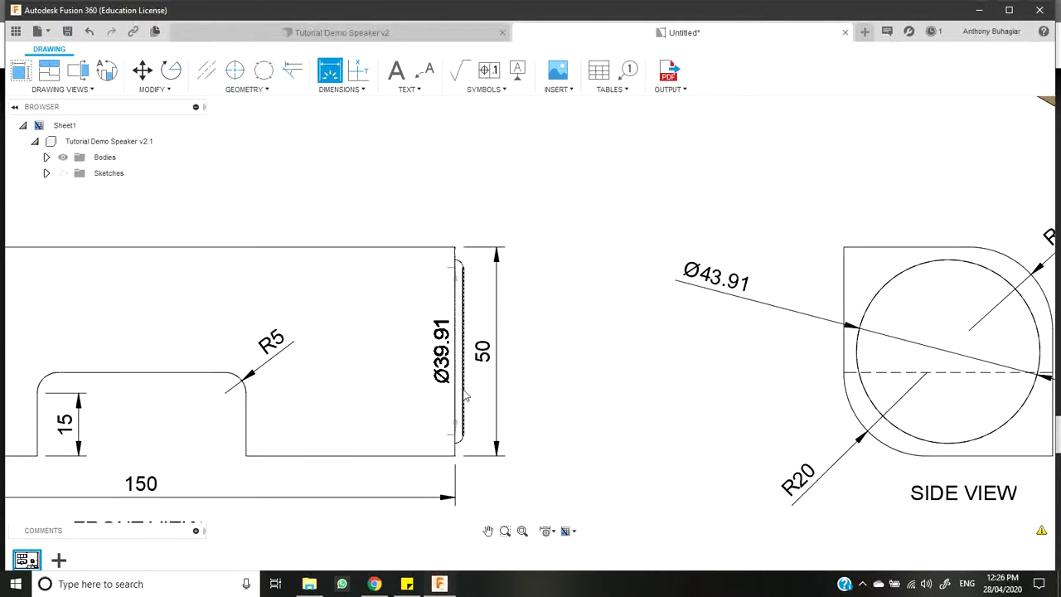
click(845, 358)
scroll(754, 389, down, 5)
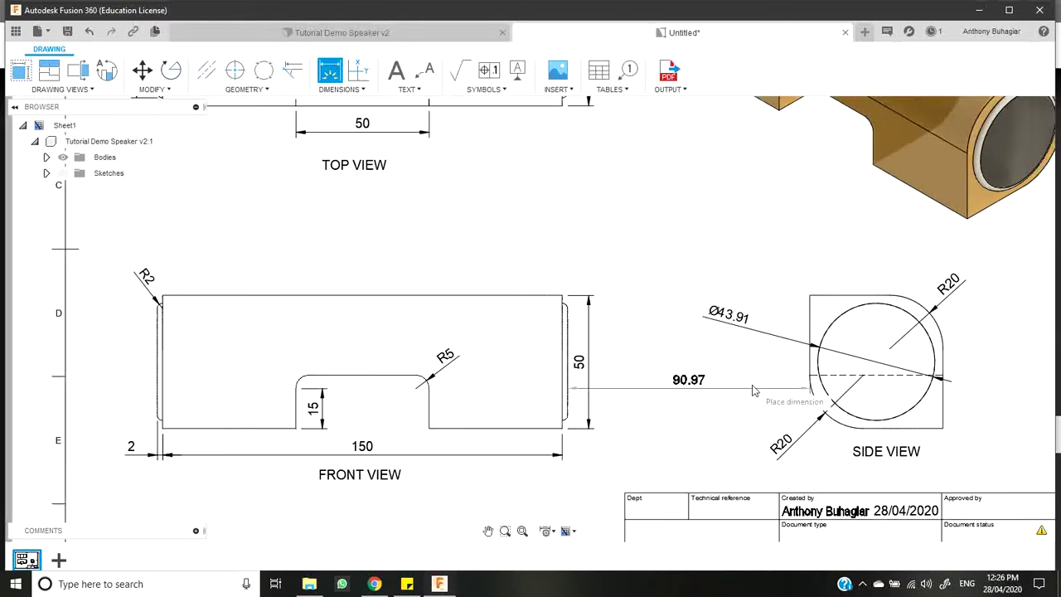
scroll(755, 391, down, 2)
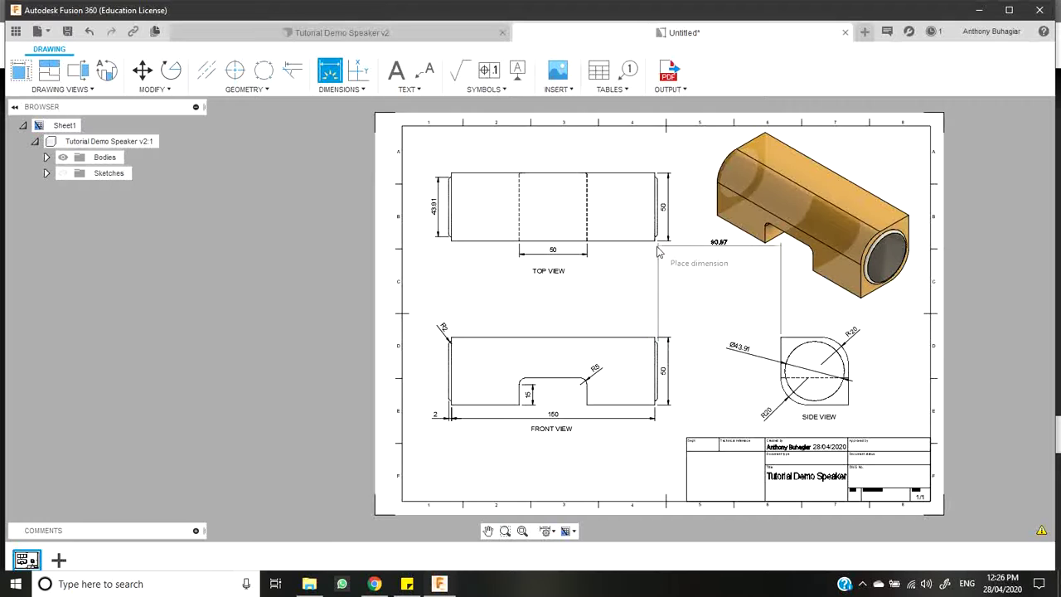
key(Escape)
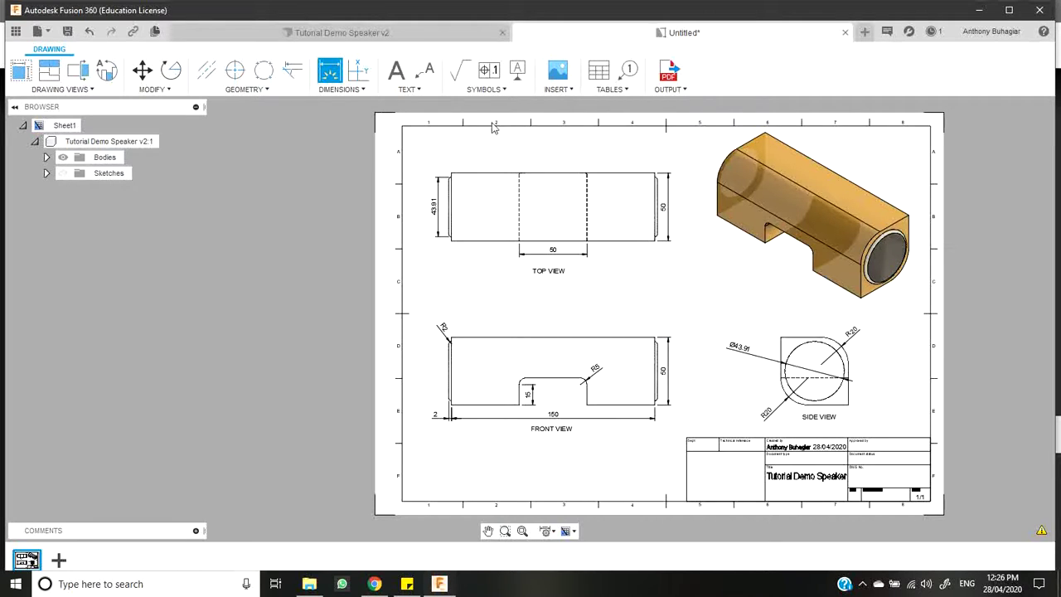
key(Escape)
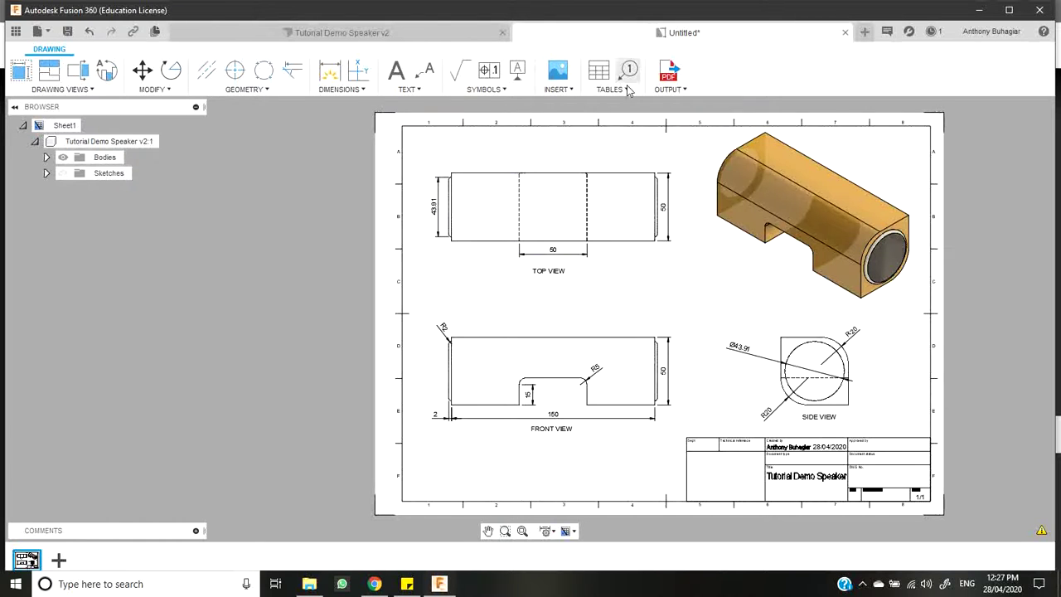
Try a 71.13 spacing dimension between the front and top views, then cancel it.
click(332, 73)
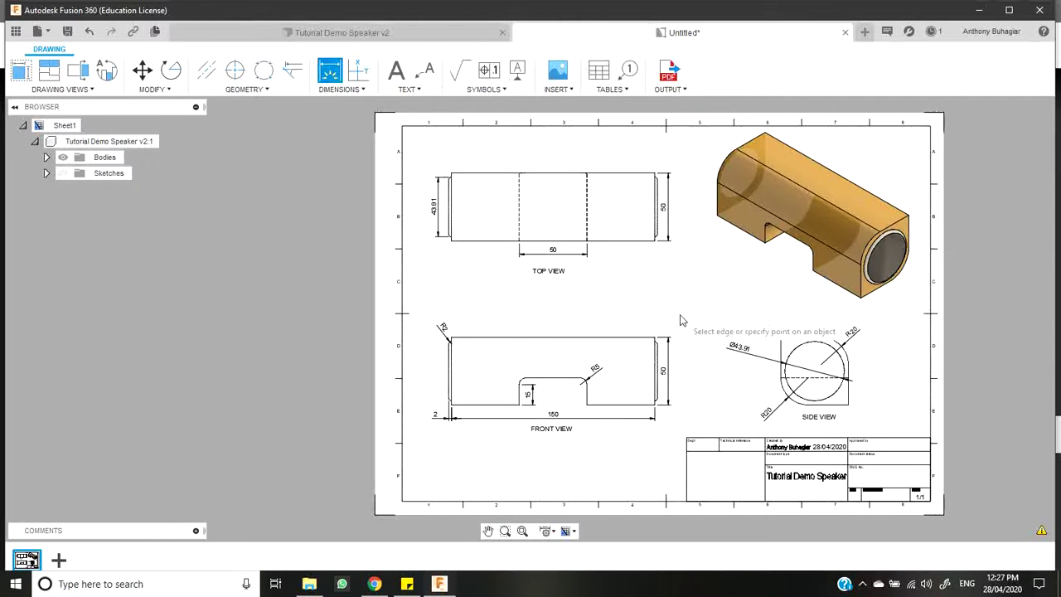
scroll(673, 317, down, 1)
scroll(646, 331, up, 3)
scroll(628, 343, up, 1)
click(593, 348)
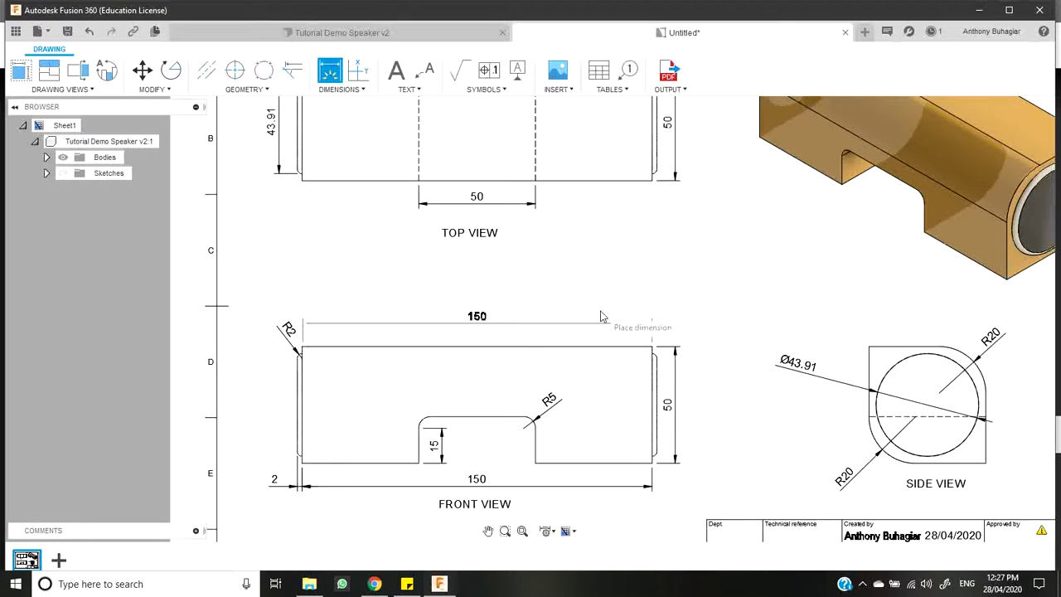
click(615, 181)
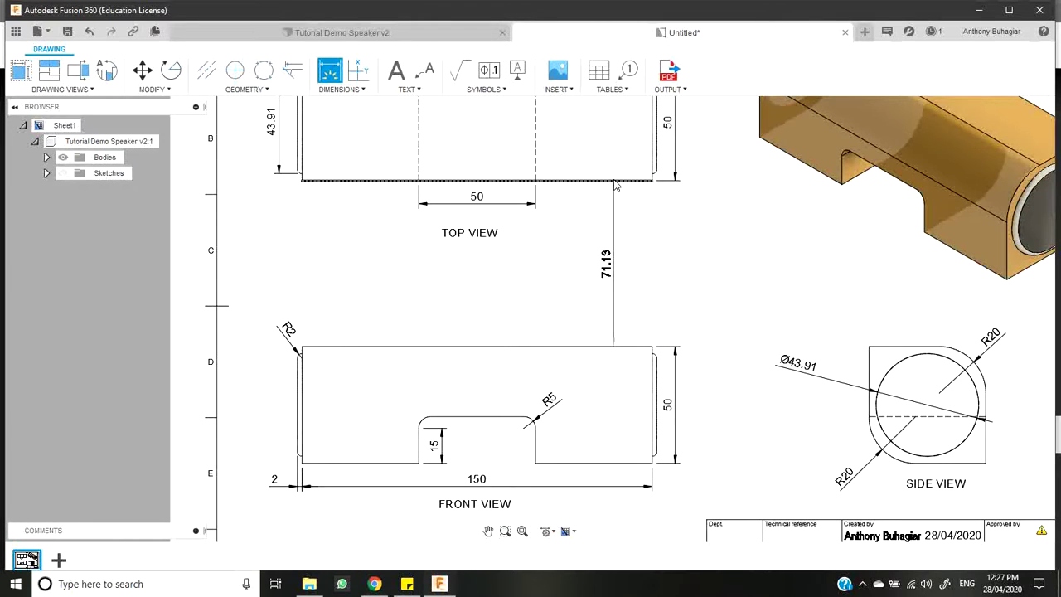
key(Escape)
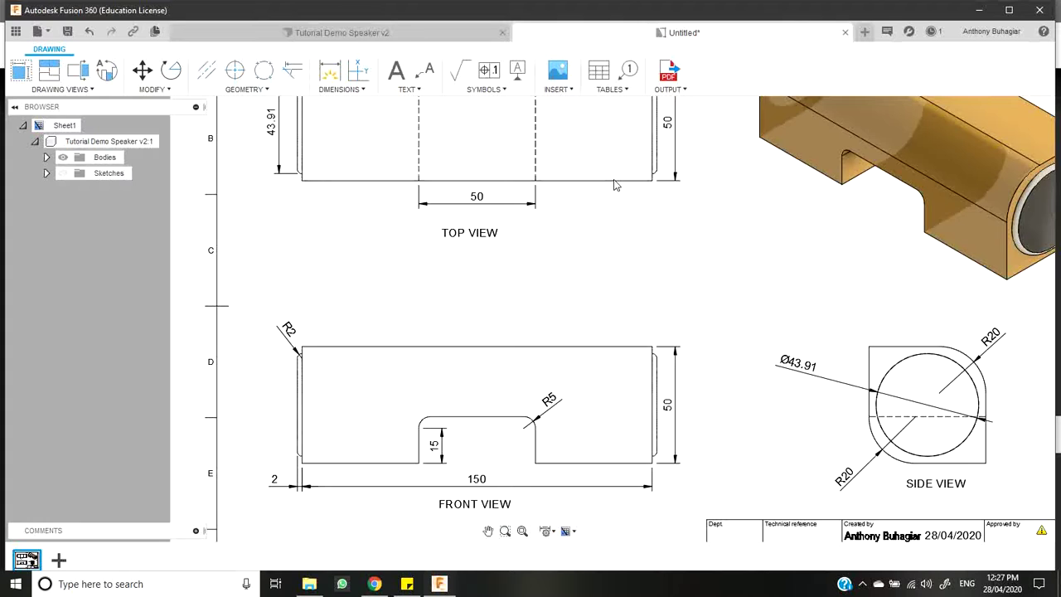
Shift the side view left toward the front view, discarding a trial 79.67 gap dimension.
click(930, 404)
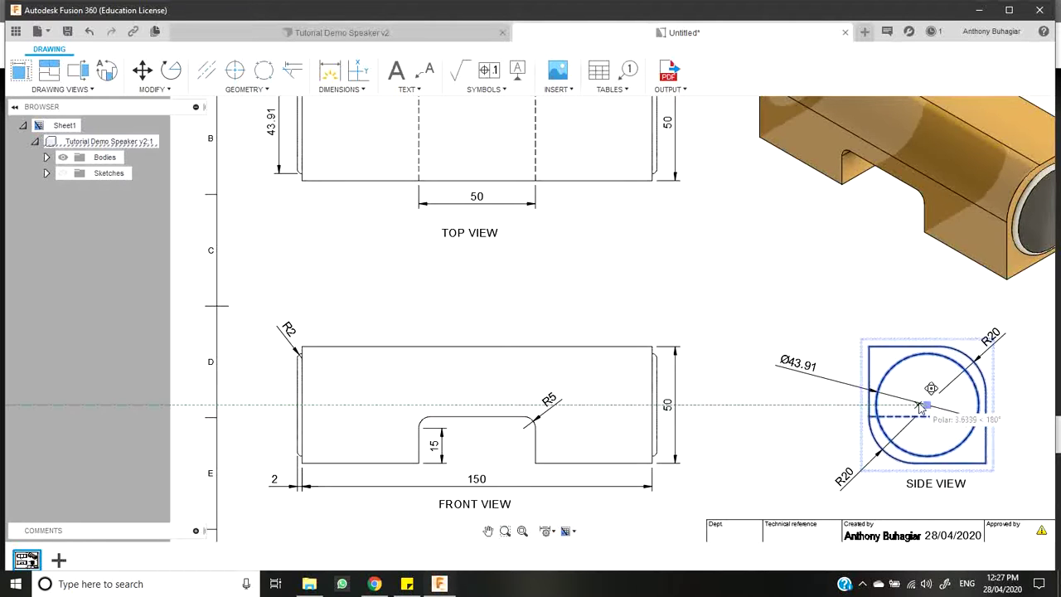
click(901, 406)
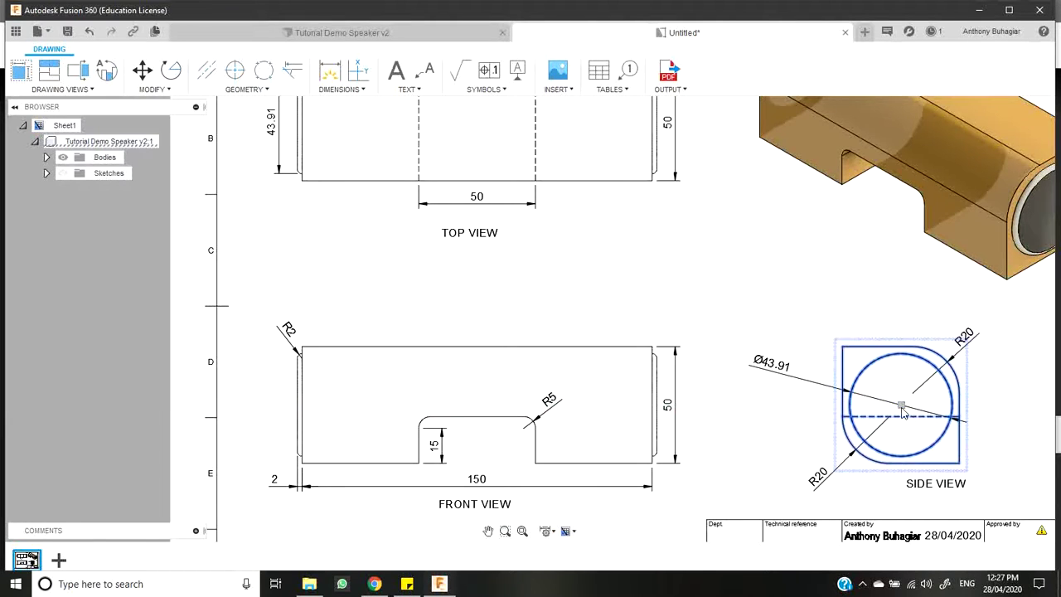
click(321, 79)
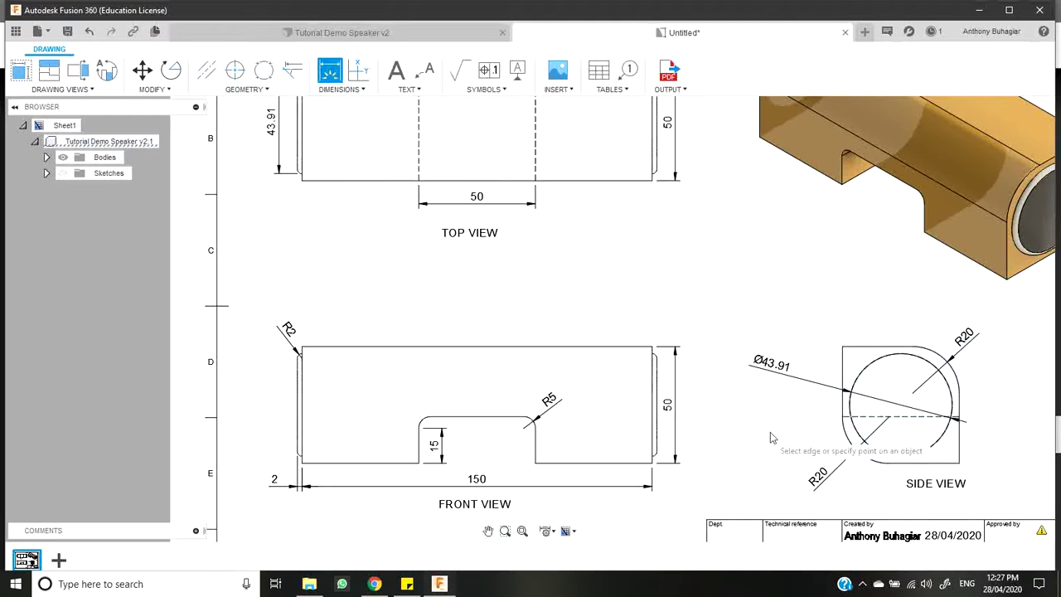
click(661, 423)
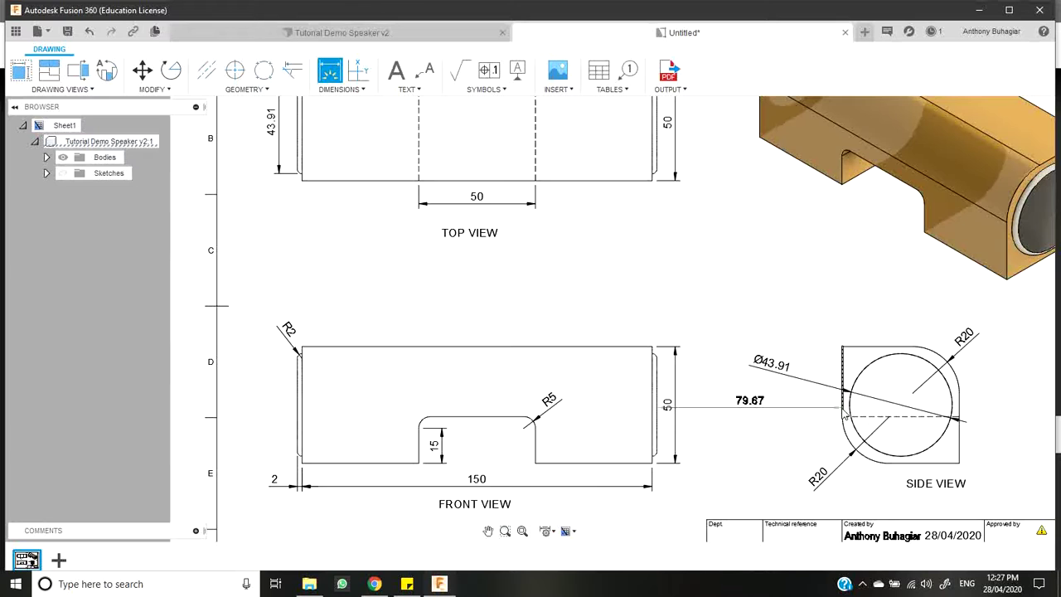
key(Escape)
click(907, 406)
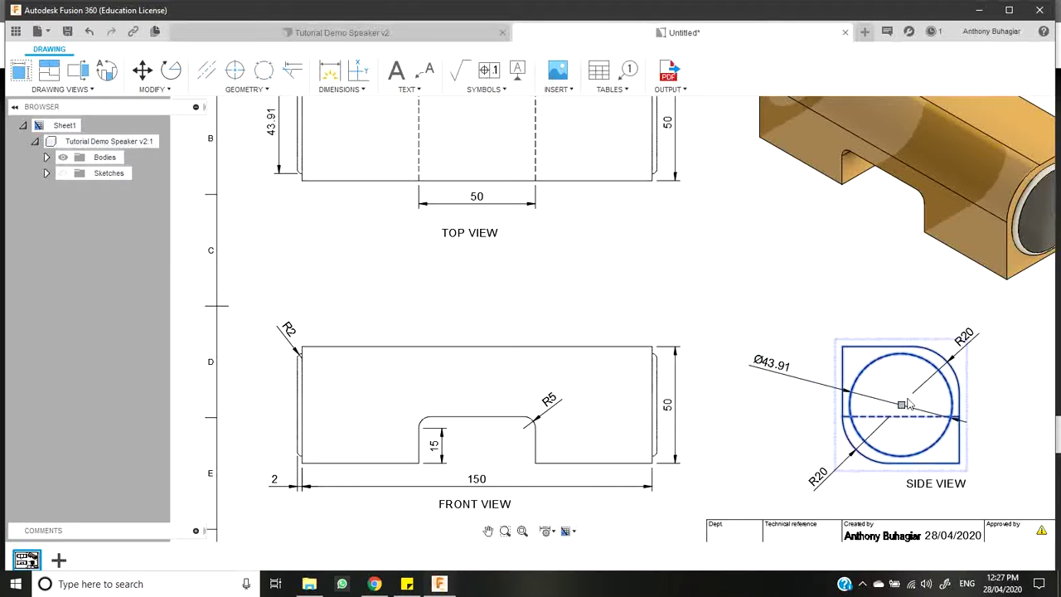
drag(900, 406, 879, 406)
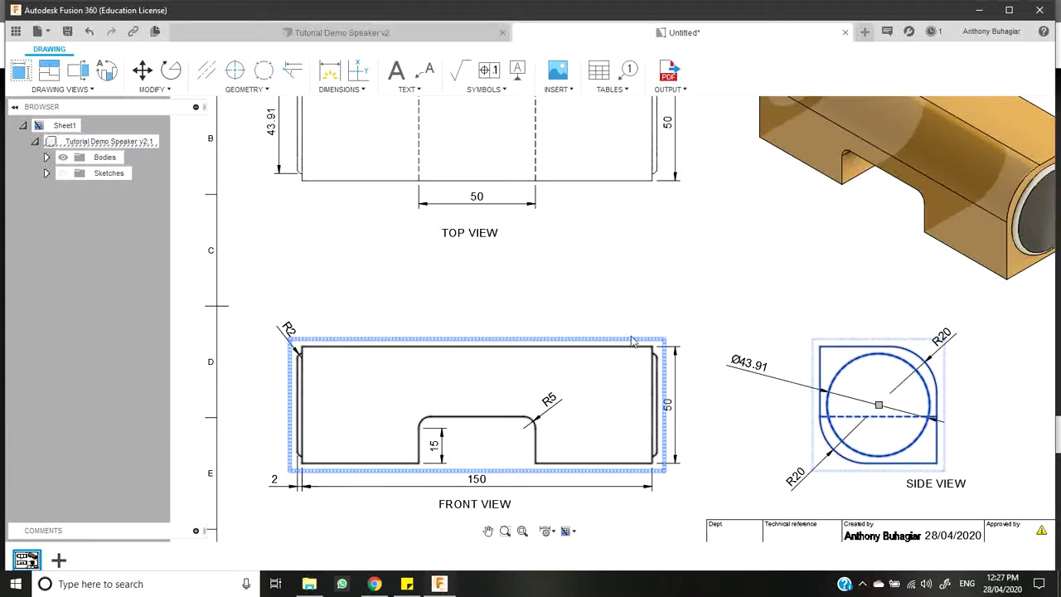
Discard further trial dimensions and swing the Ø43.91 diameter dimension to a new angle.
click(320, 70)
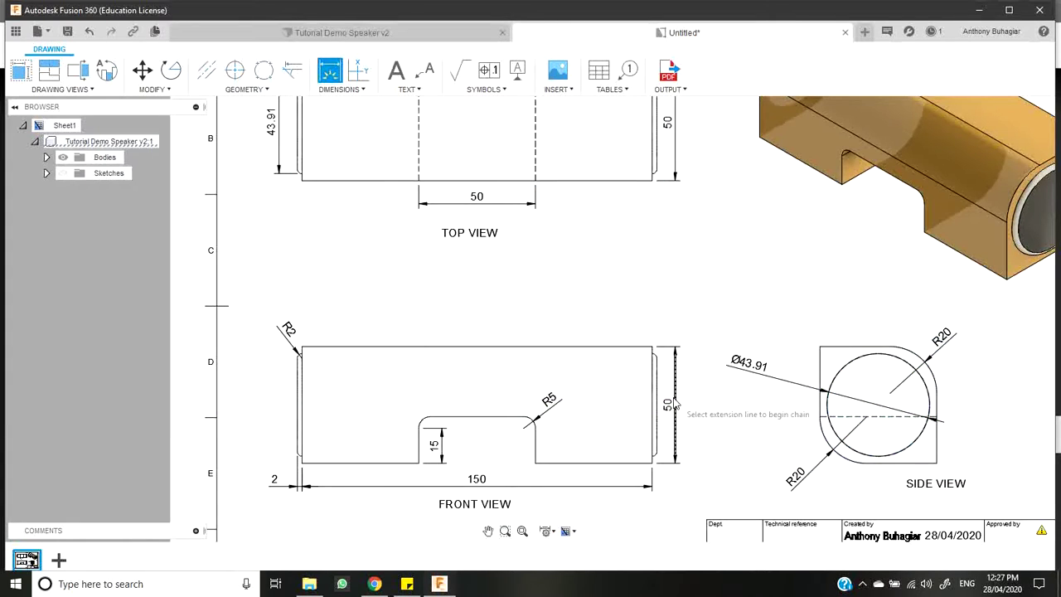
click(660, 416)
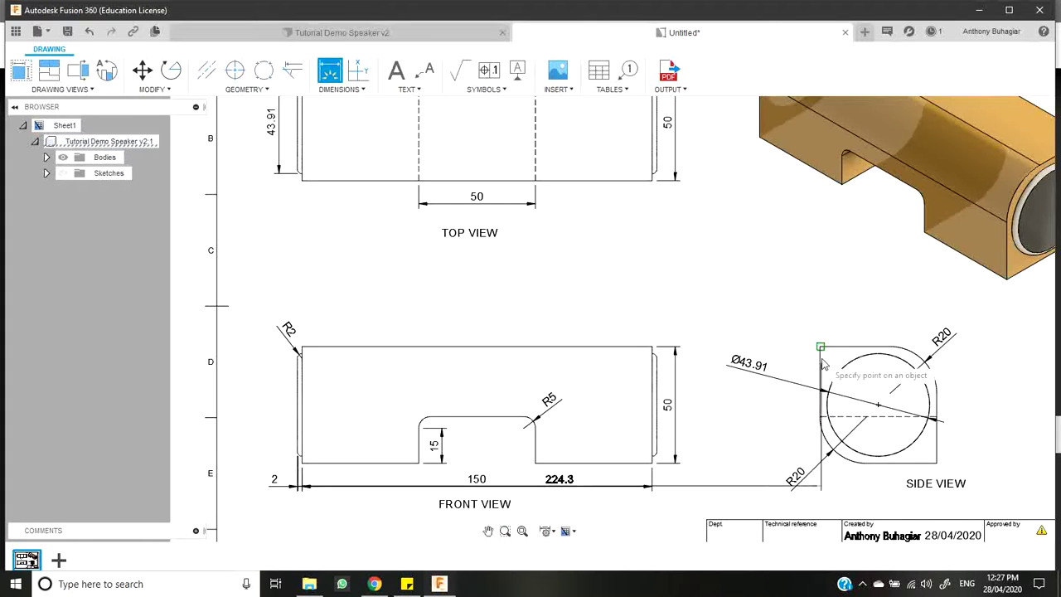
key(Escape)
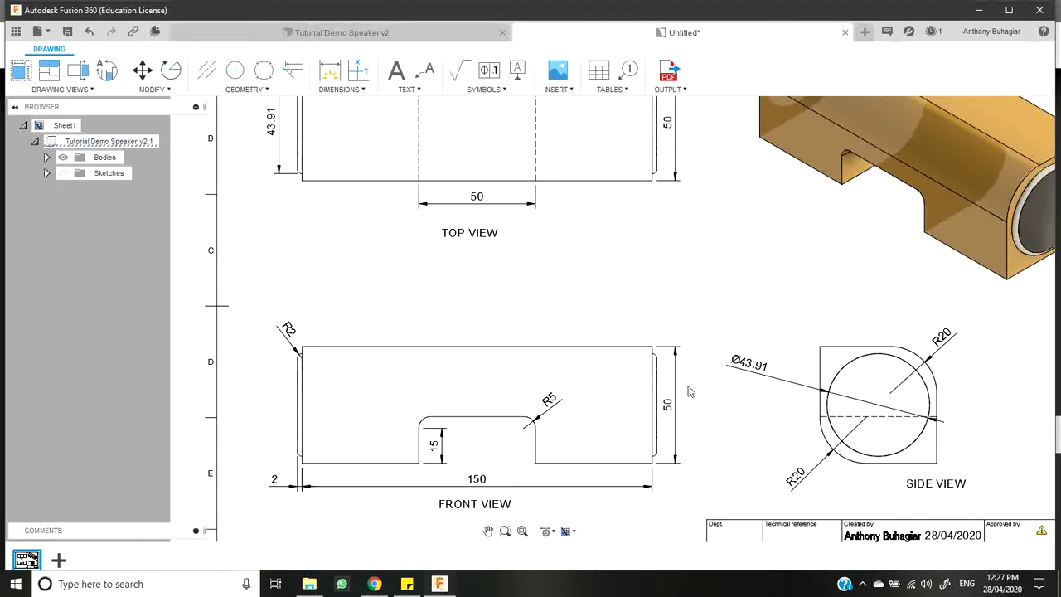
click(329, 70)
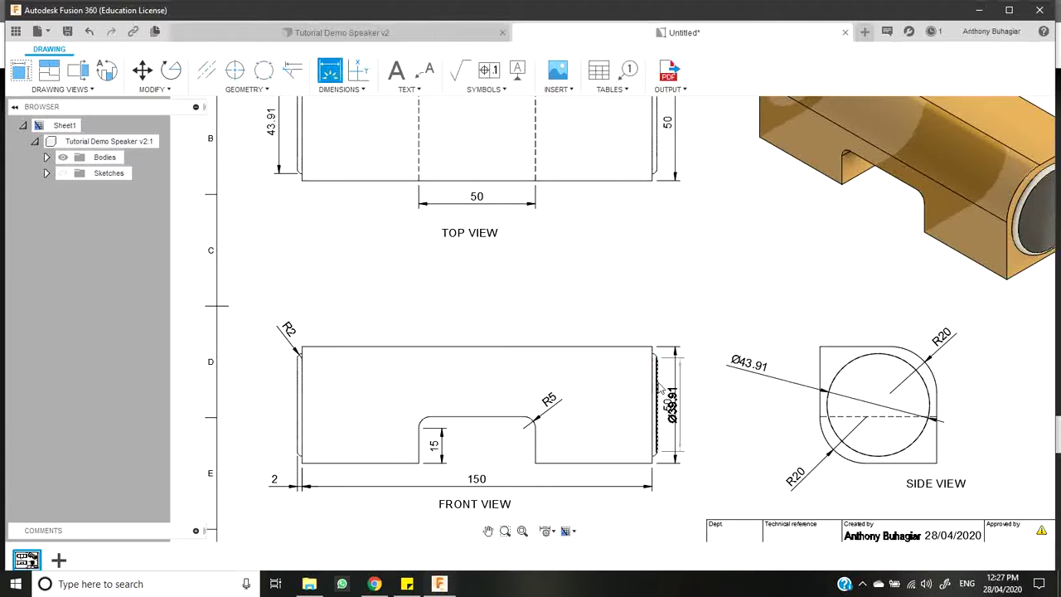
click(657, 389)
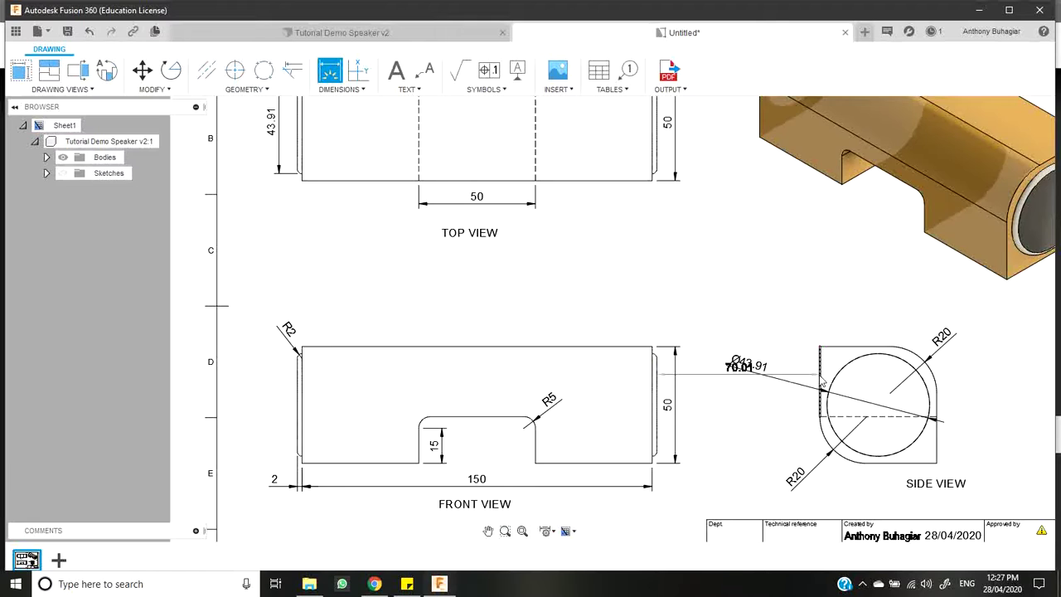
key(Escape)
drag(872, 399, 880, 408)
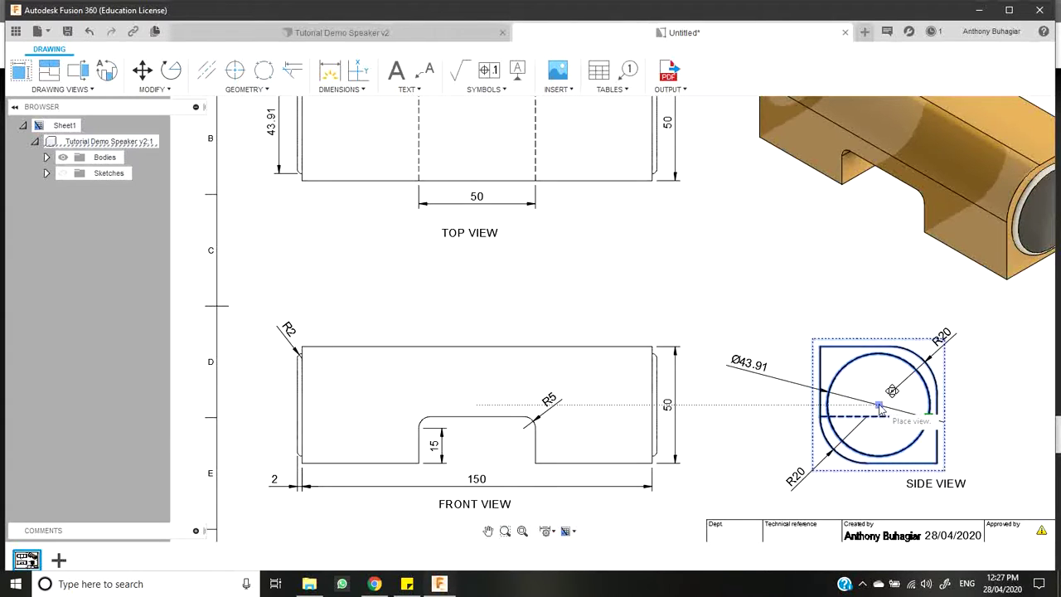
key(Escape)
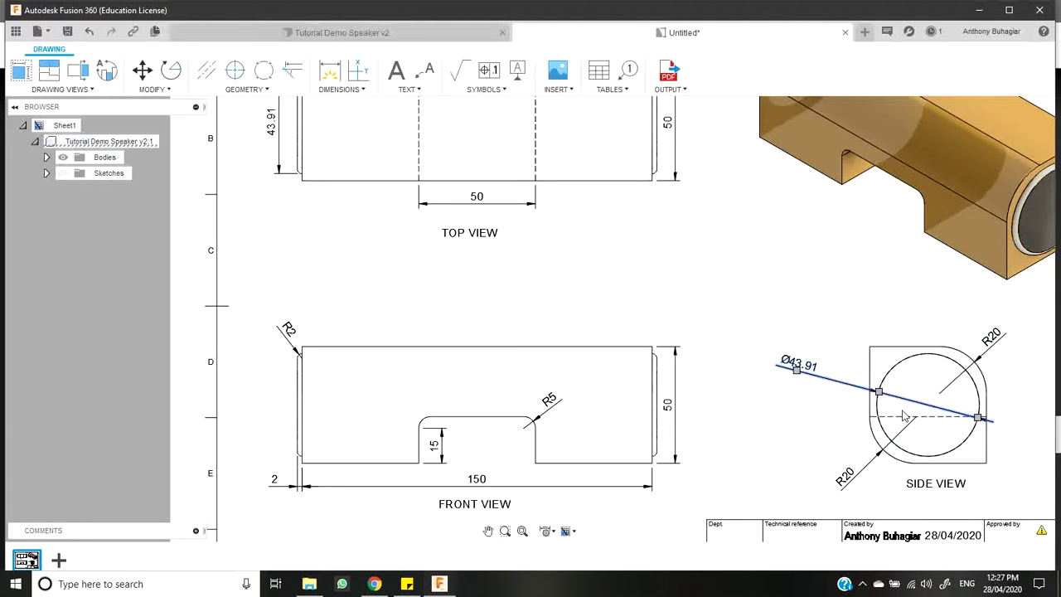
drag(928, 406, 901, 407)
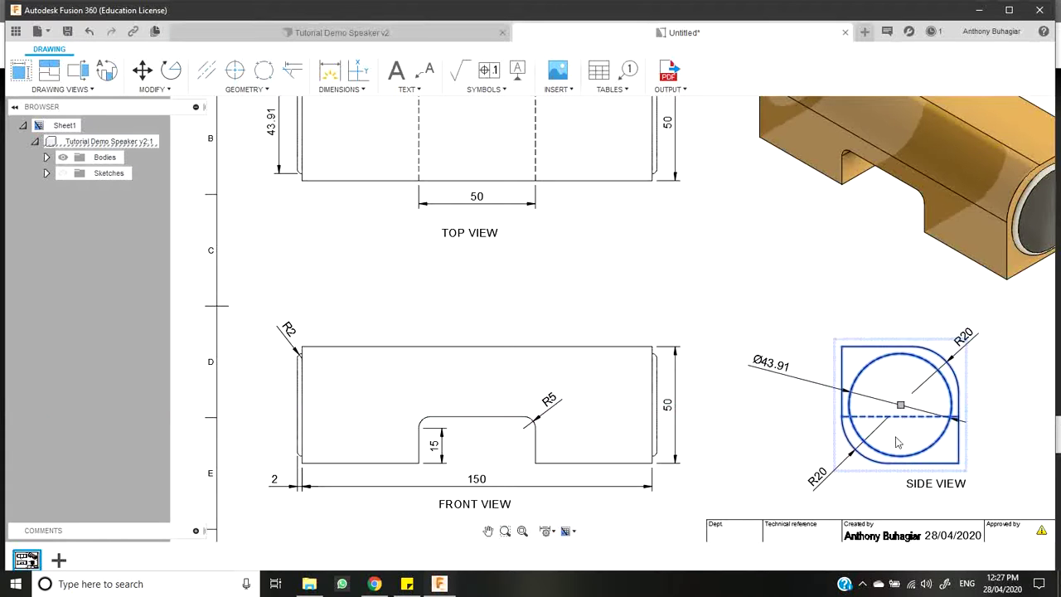
click(1007, 453)
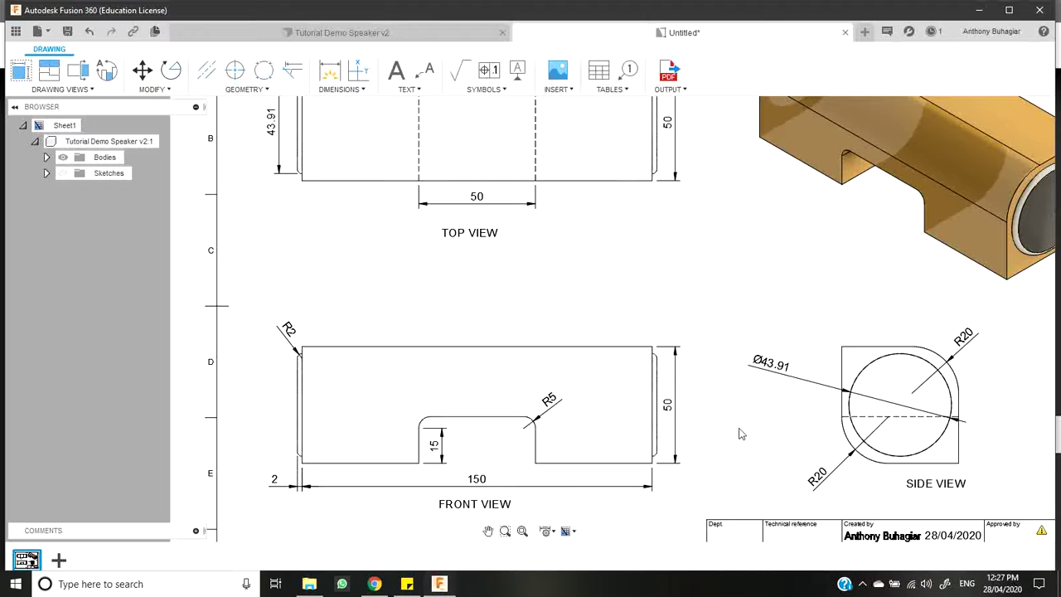
Shift the top view slightly down on the sheet.
scroll(670, 387, down, 3)
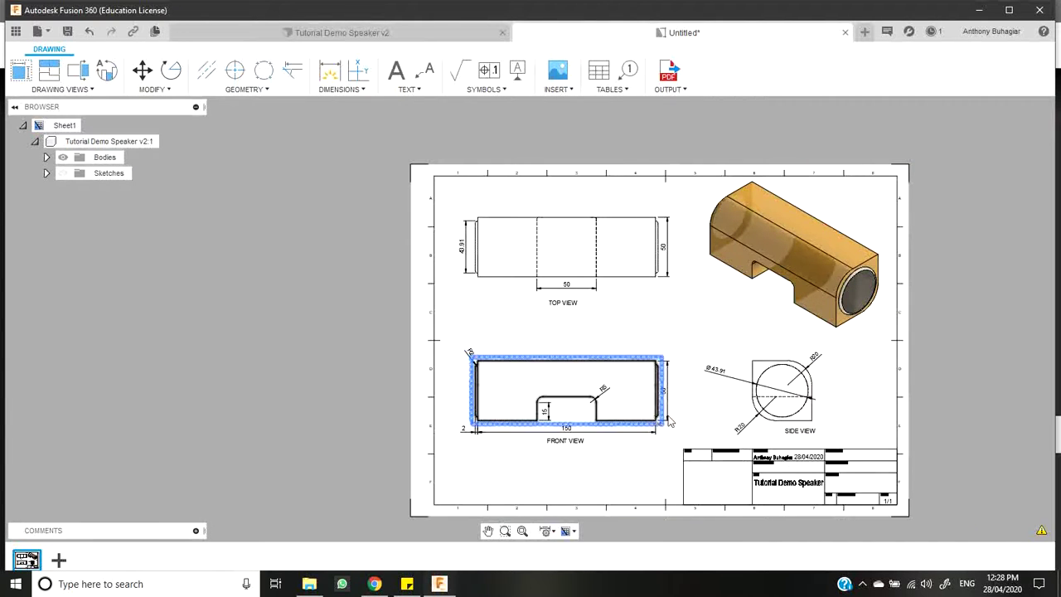
click(557, 253)
drag(566, 249, 567, 257)
click(561, 304)
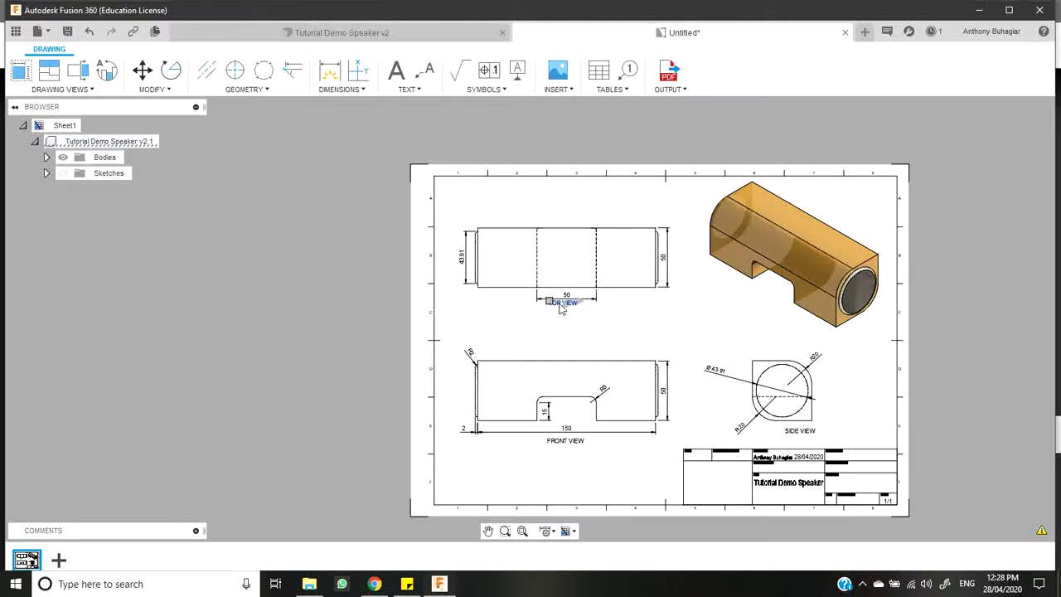
Re-centre the TOP VIEW label under the view, just below its 50 spacing dimension.
click(548, 305)
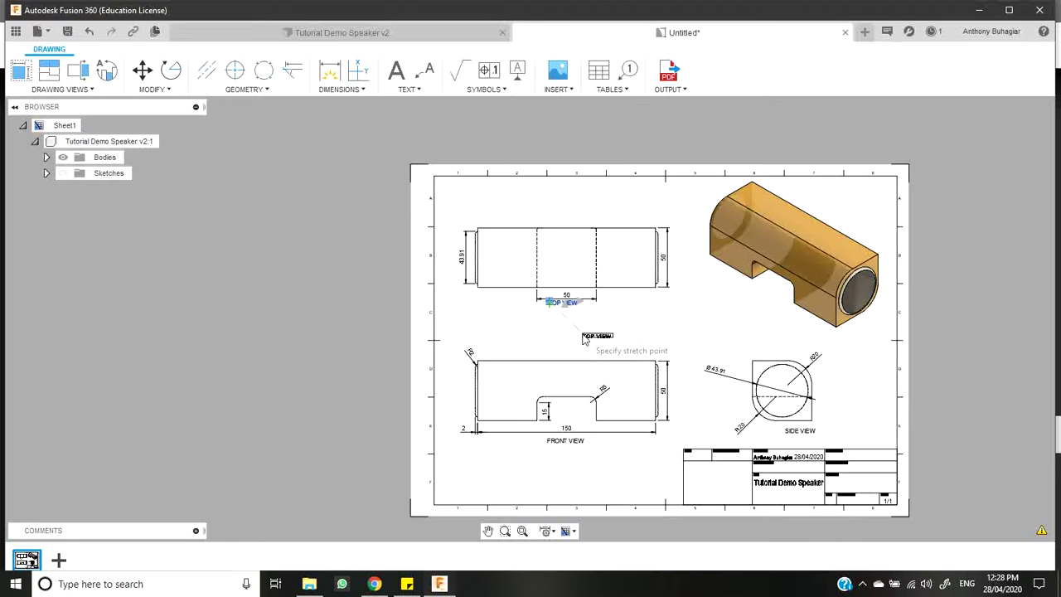
key(Escape)
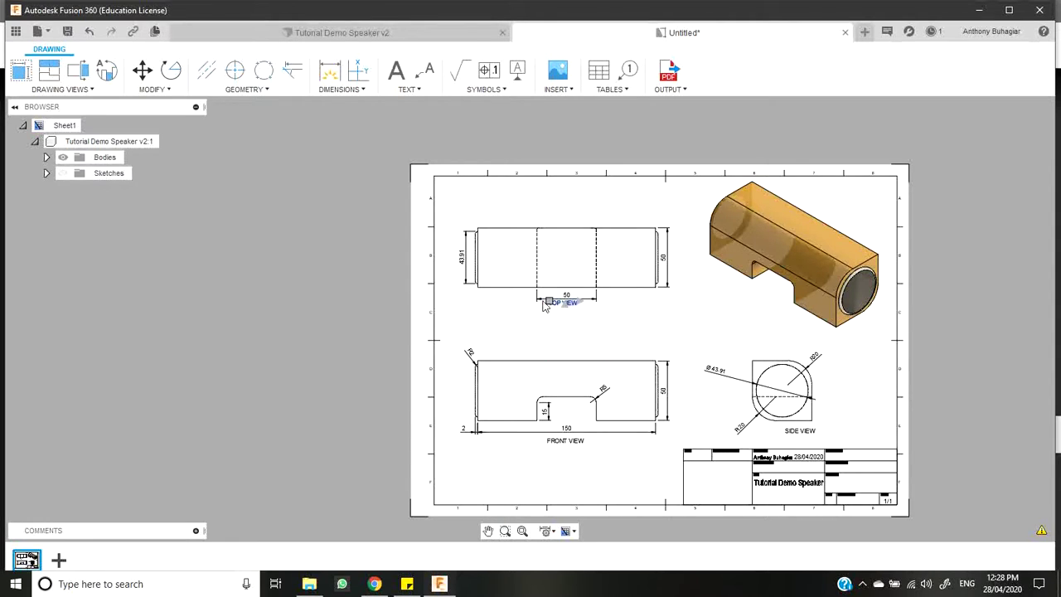
click(550, 304)
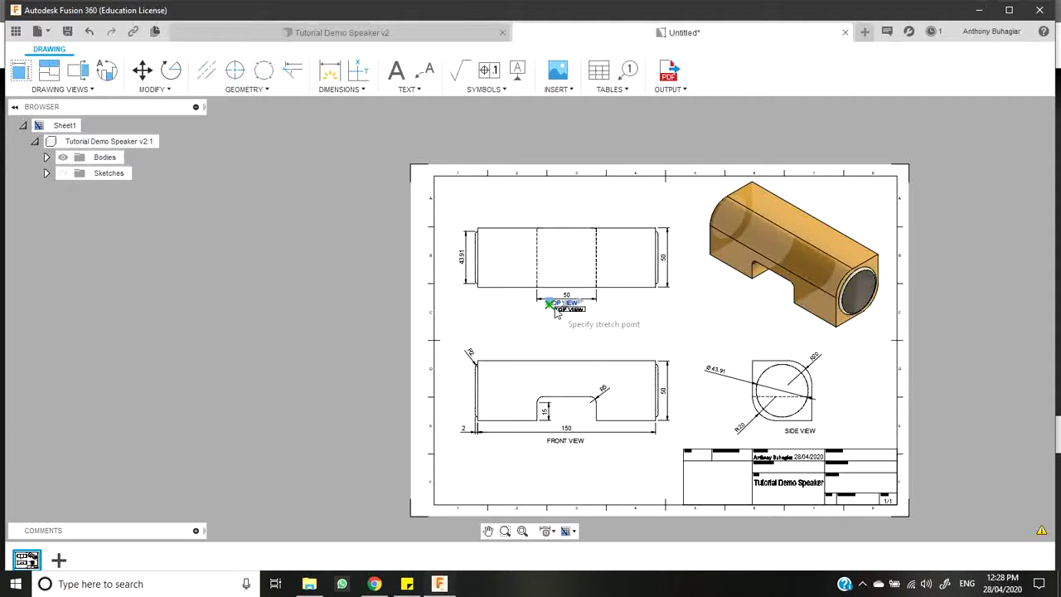
click(556, 314)
scroll(561, 323, down, 3)
scroll(557, 321, up, 5)
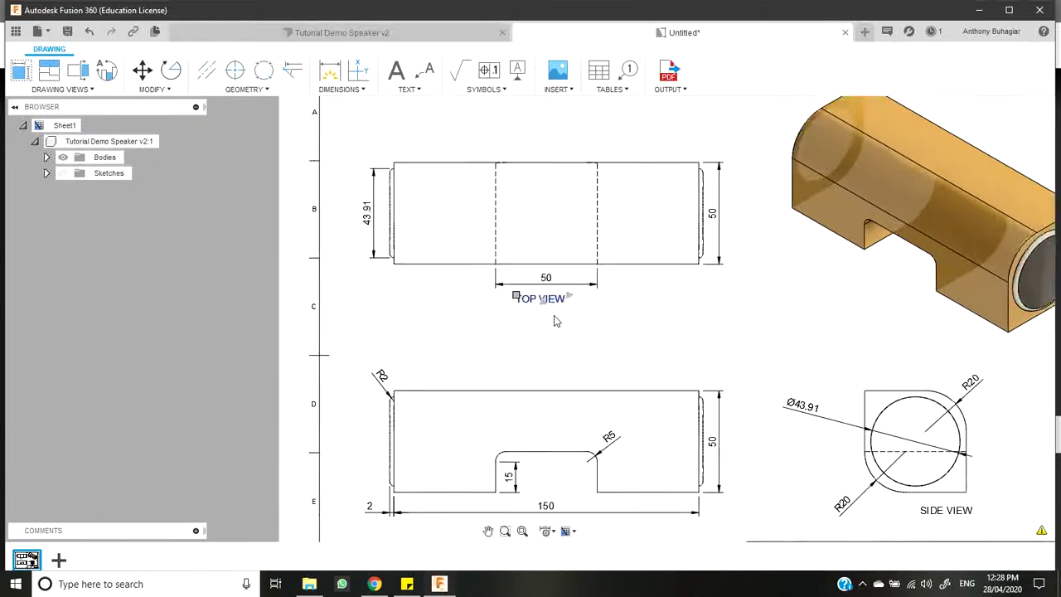
scroll(556, 320, up, 3)
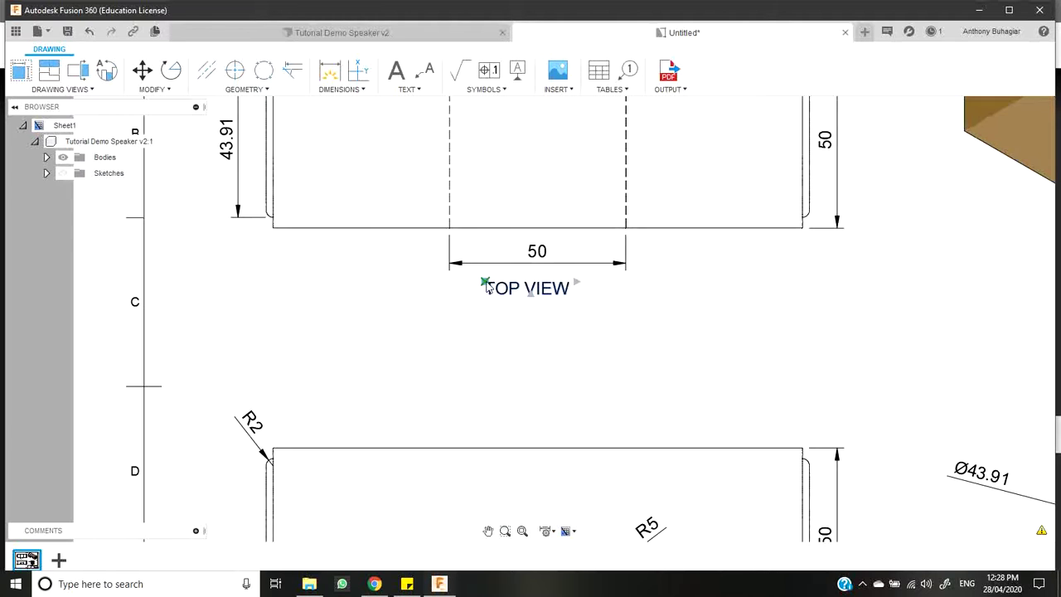
click(485, 284)
click(491, 288)
scroll(694, 379, down, 6)
scroll(706, 395, down, 2)
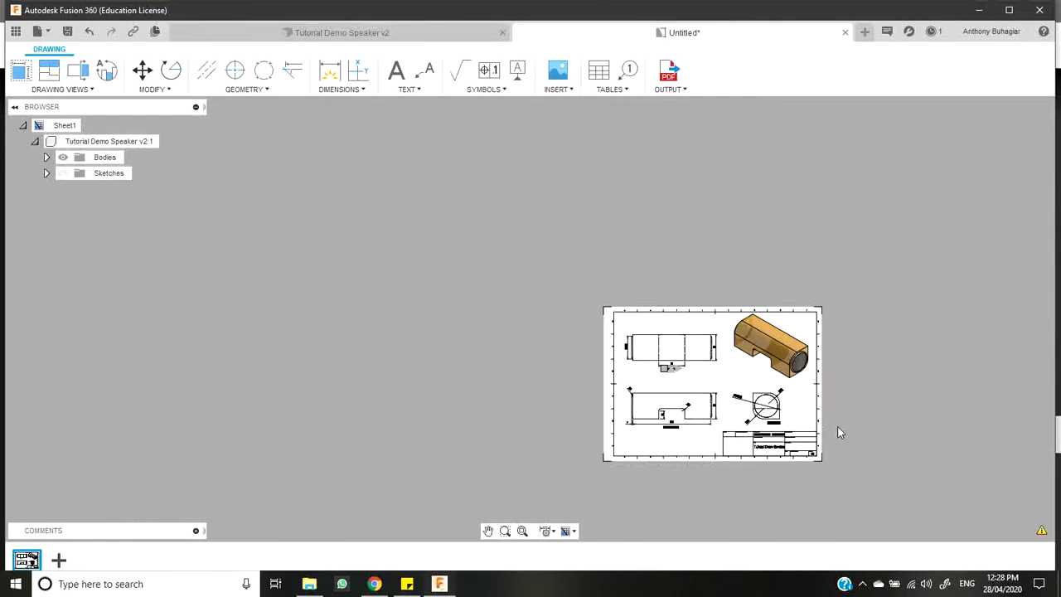
scroll(836, 433, up, 6)
scroll(819, 427, down, 2)
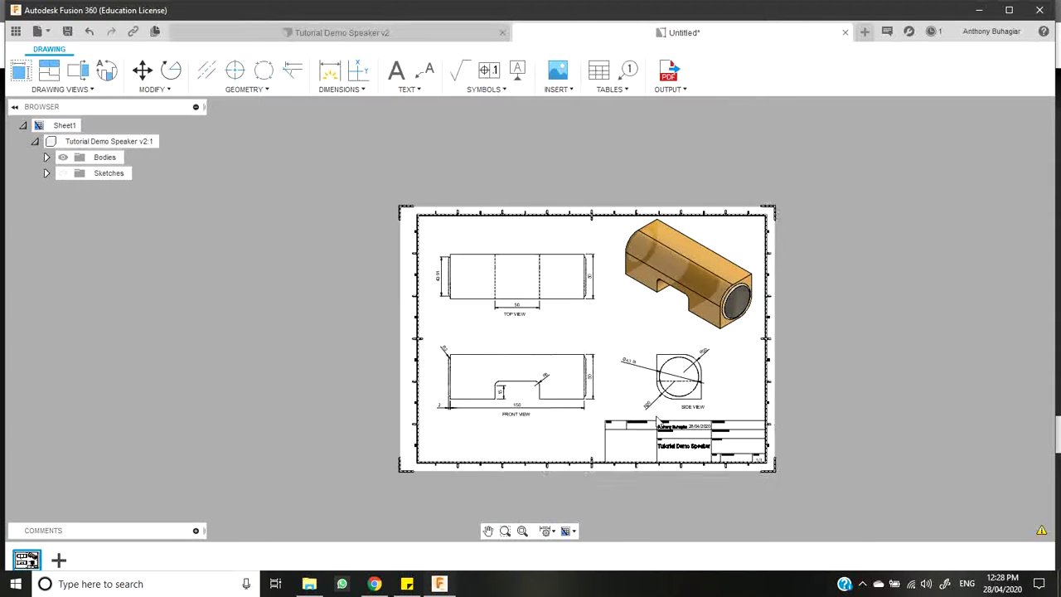
scroll(593, 292, up, 1)
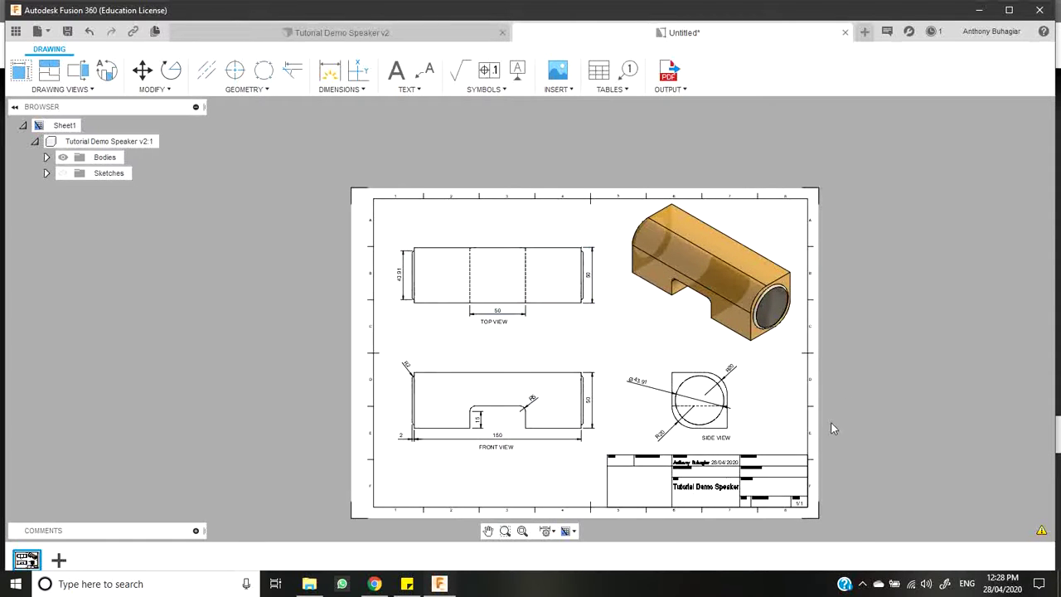
Start a PDF output of the drawing, keeping Sheets set to All Sheets.
click(37, 31)
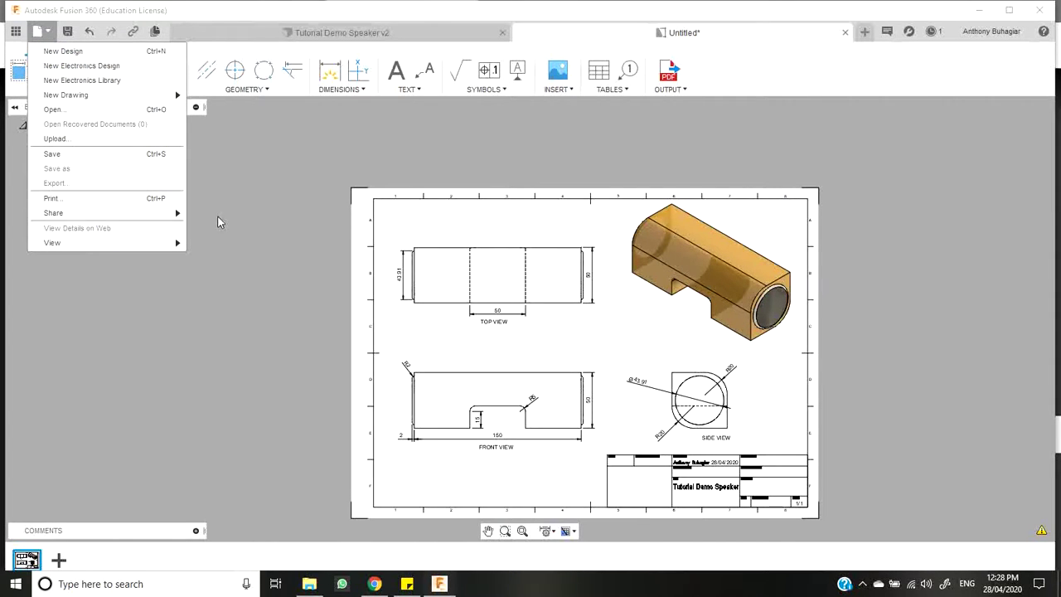
click(245, 213)
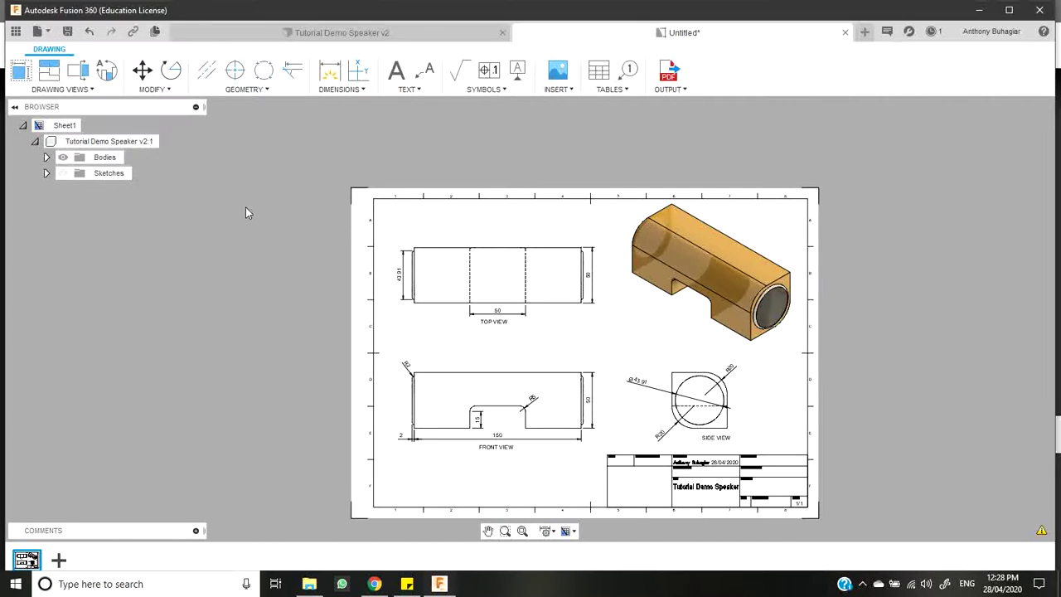
click(668, 75)
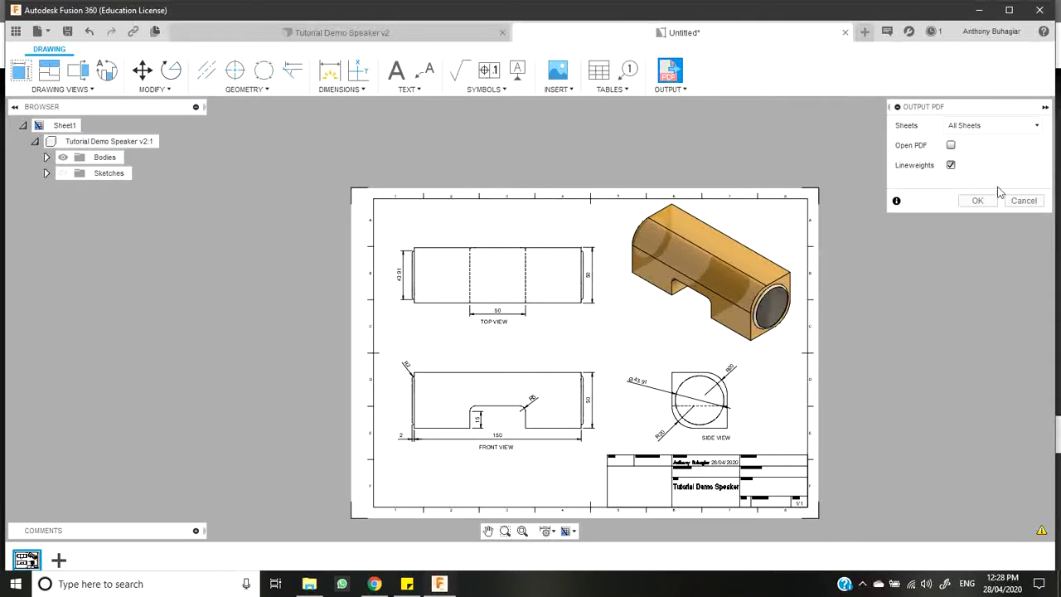
click(1011, 126)
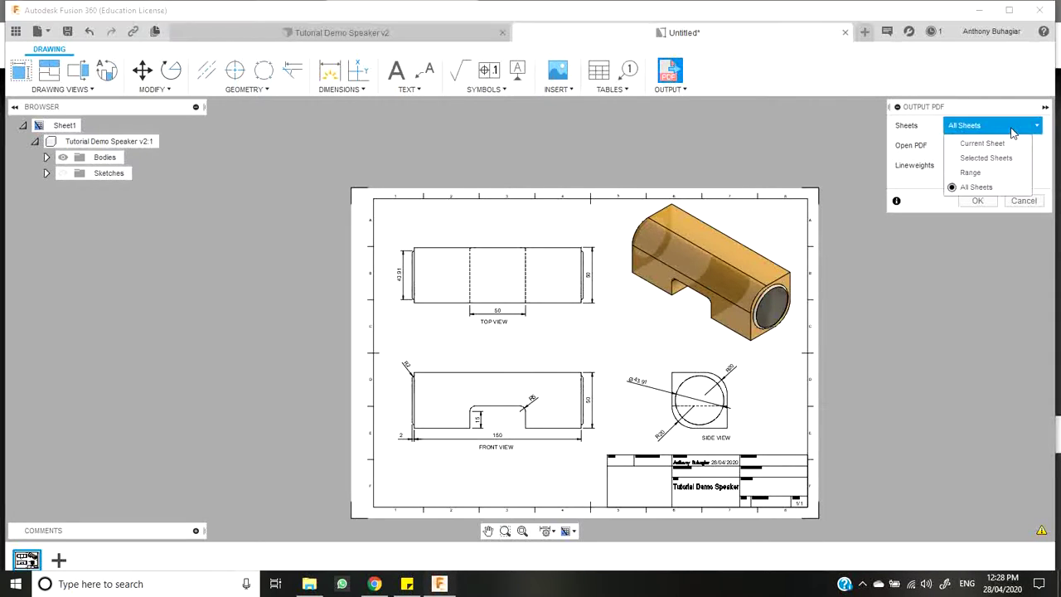
click(984, 191)
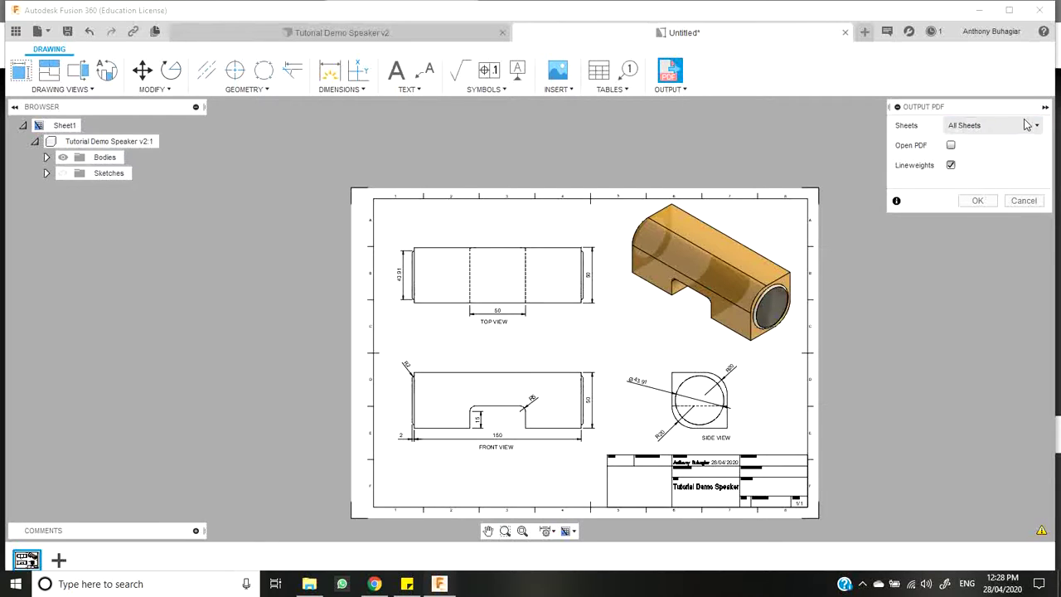
click(977, 202)
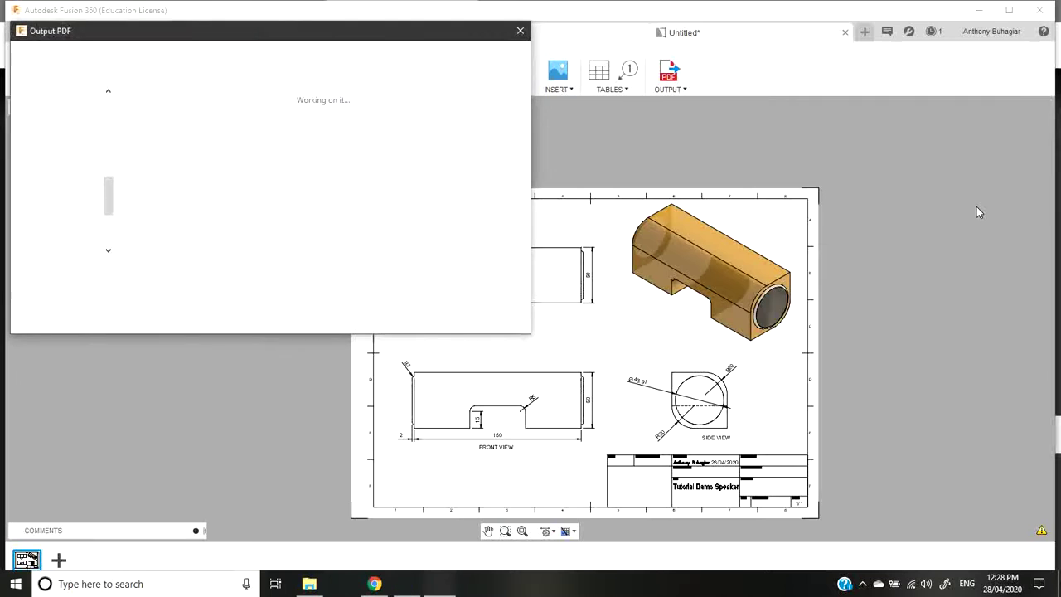
Save the PDF to the Desktop as 'Demo Orthogonal Projection'.
scroll(47, 133, up, 4)
scroll(50, 133, up, 5)
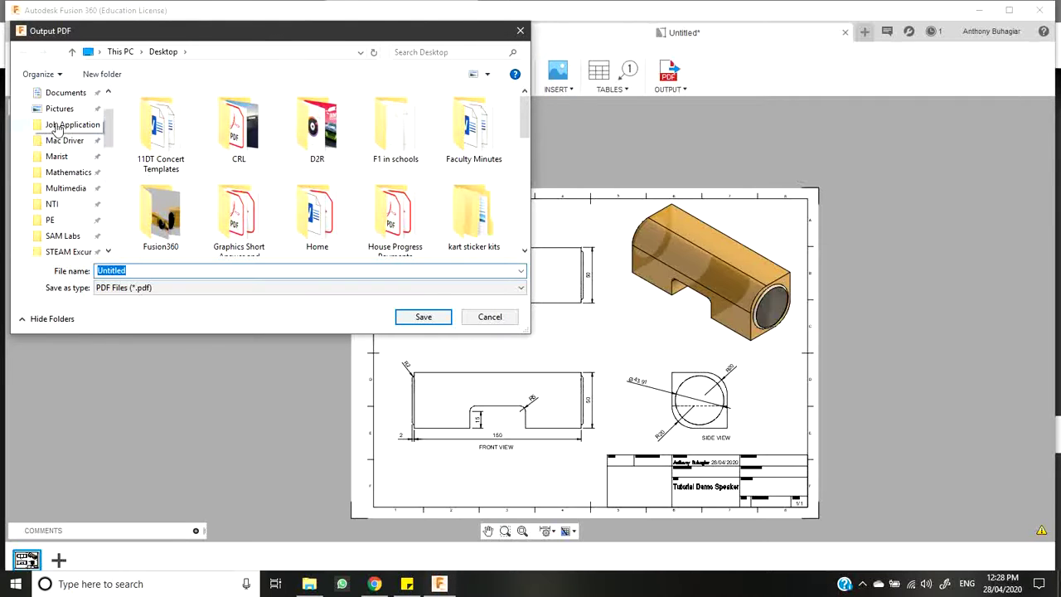
click(59, 119)
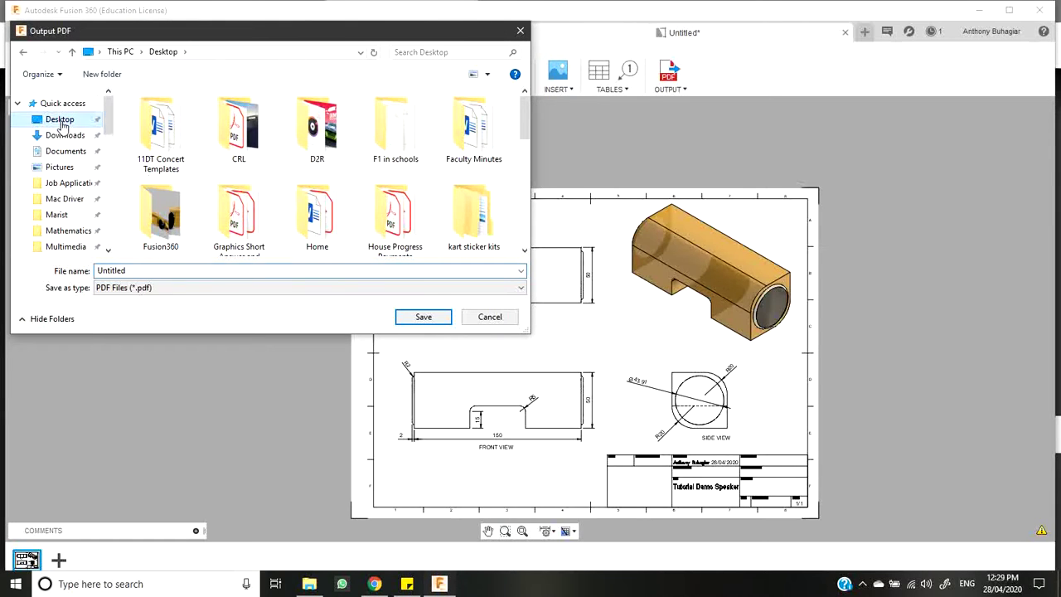
double_click(162, 269)
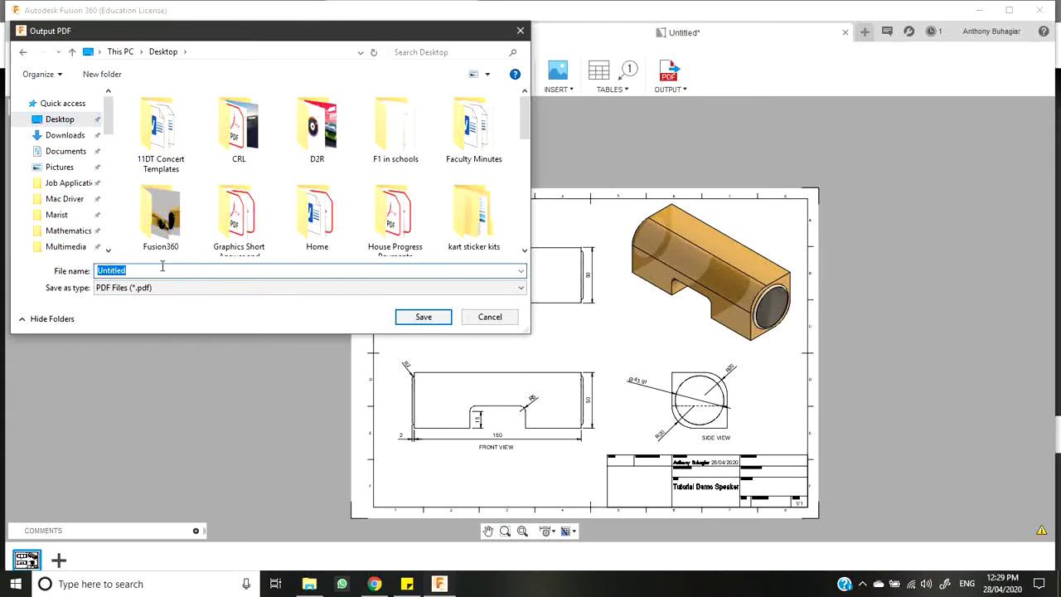
text(D)
text(emo Isom)
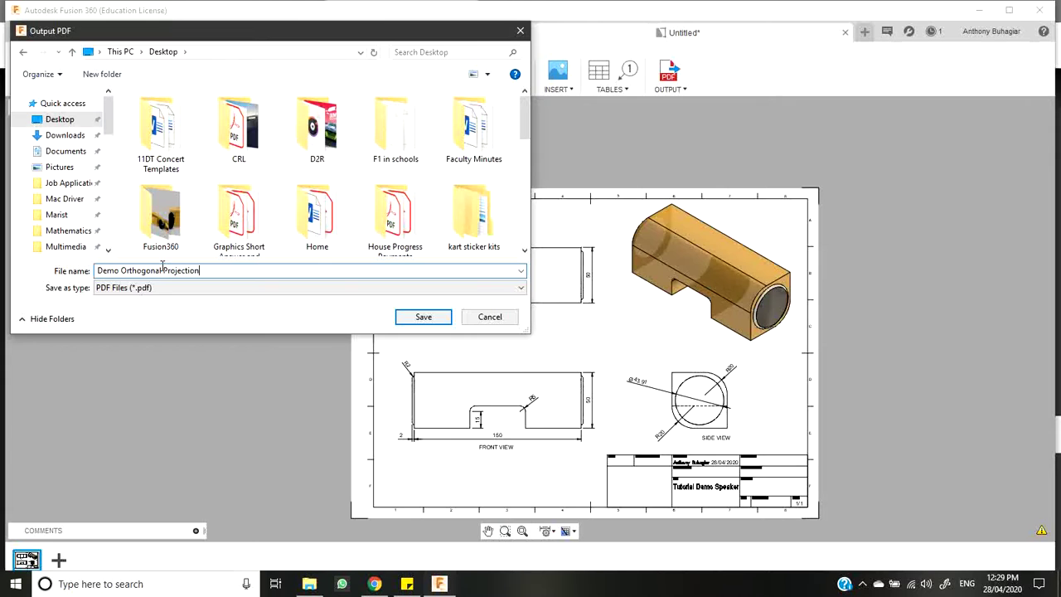
key(Return)
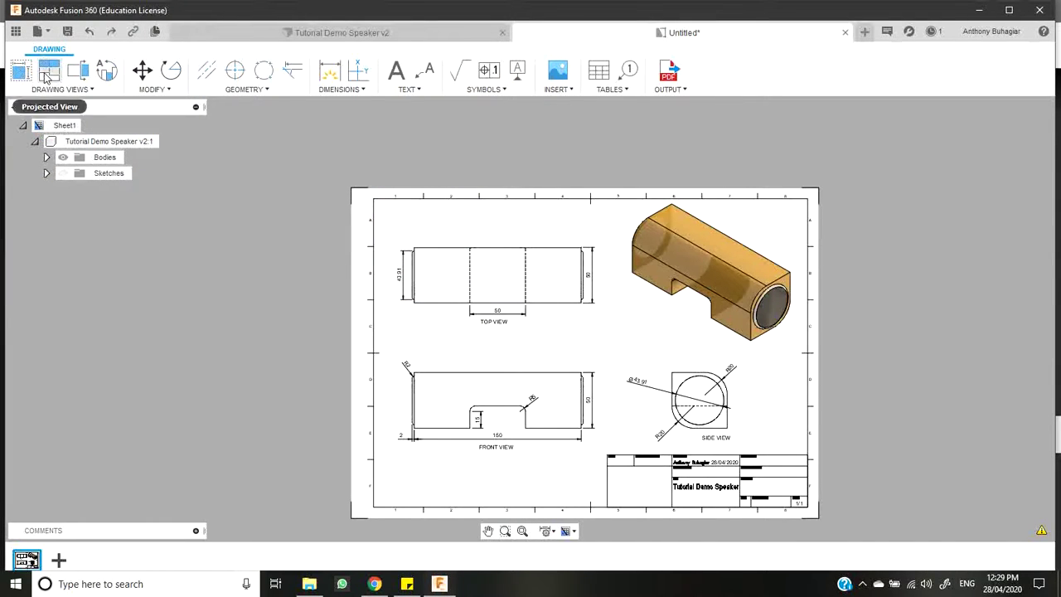
Create a new A3 drawing from the 3D speaker design.
click(345, 35)
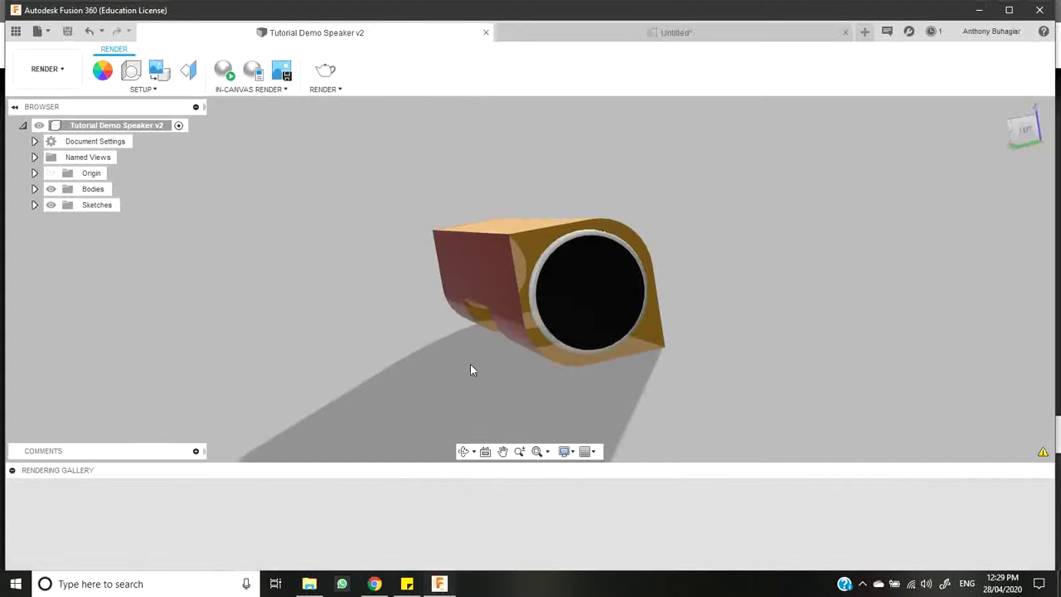
click(45, 69)
mouse_move(45, 215)
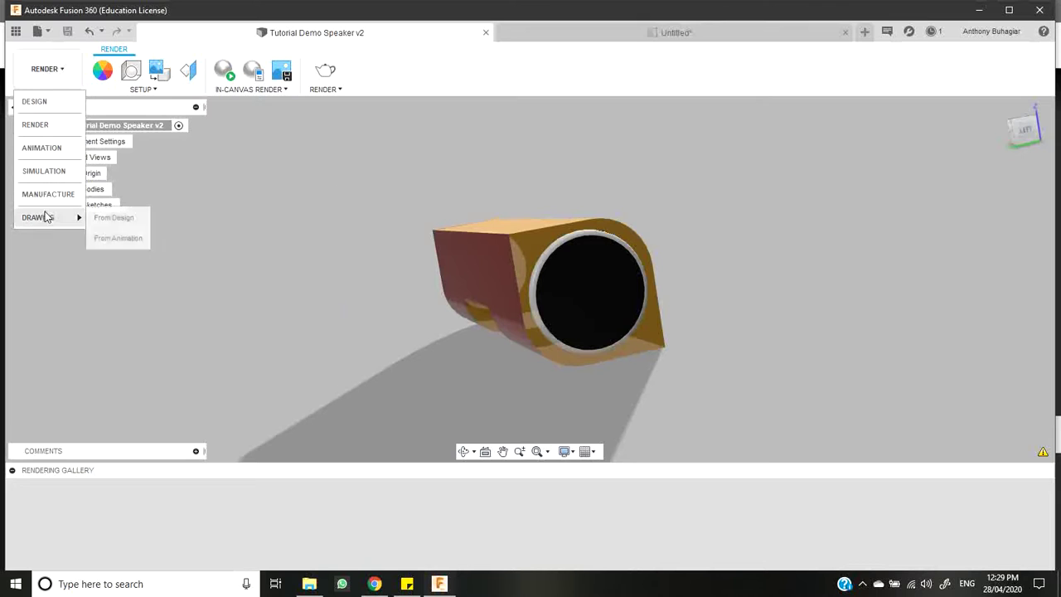
click(108, 218)
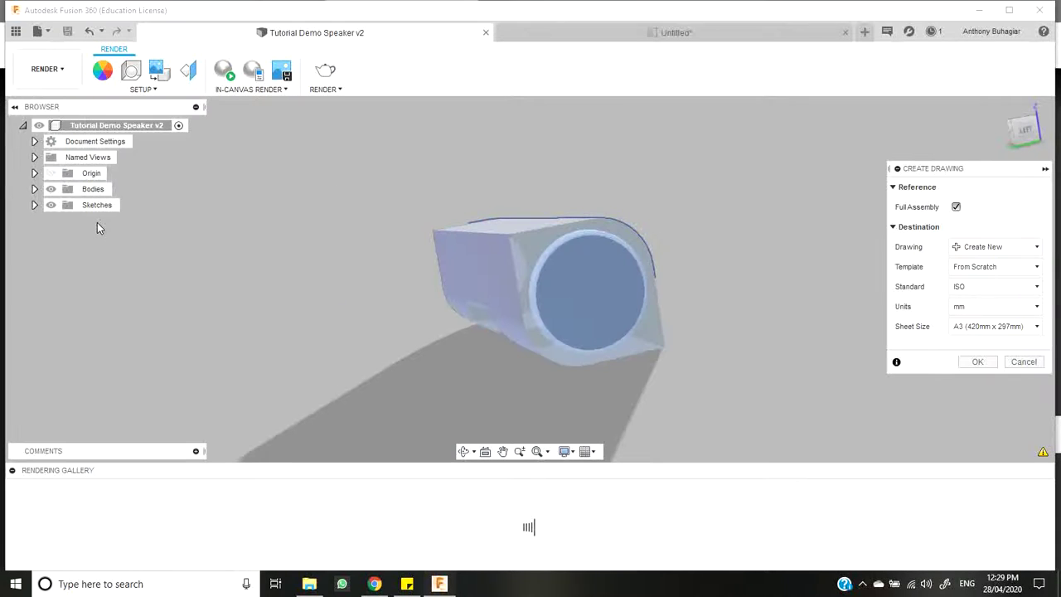
click(991, 363)
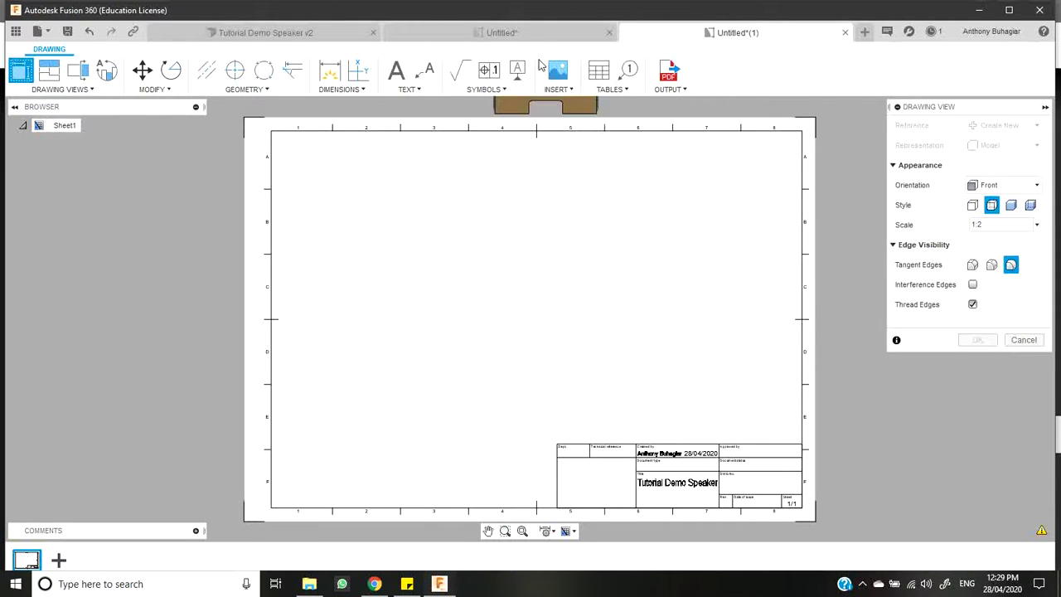
Close the earlier finished speaker drawing without saving it.
click(526, 38)
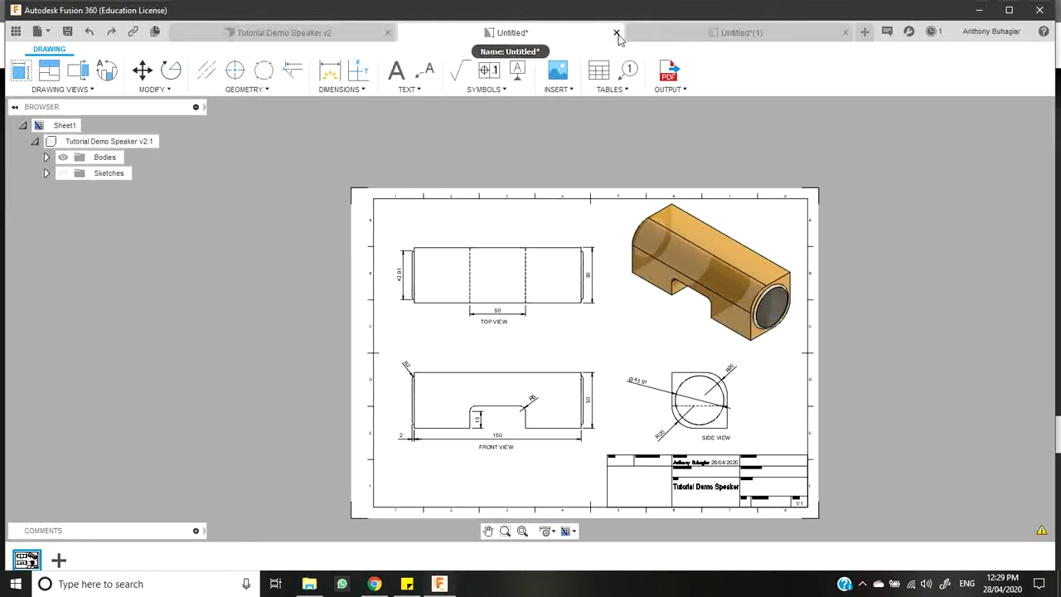
key(ctrl+s)
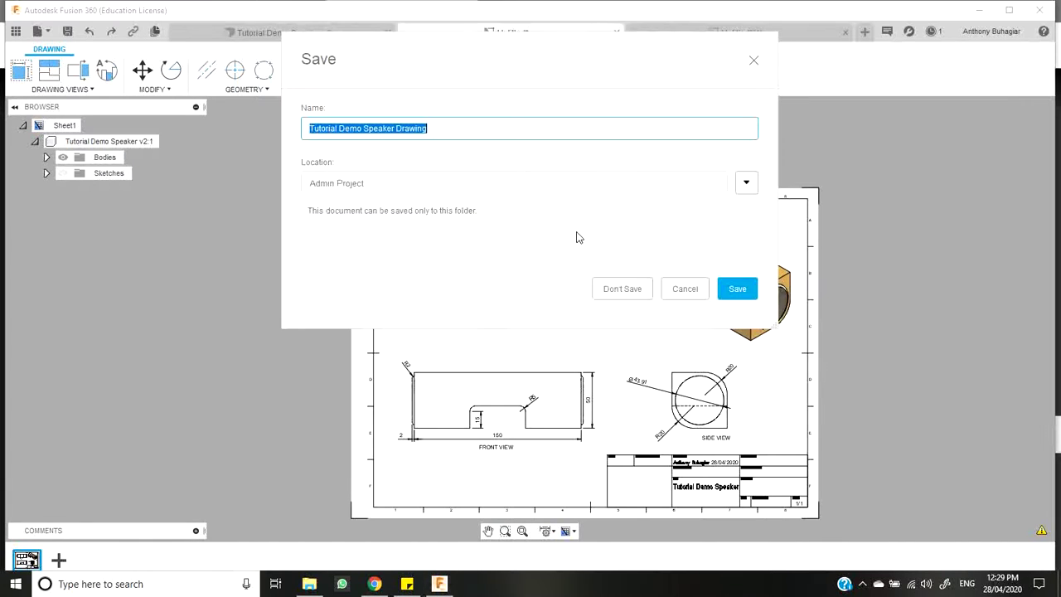
click(636, 291)
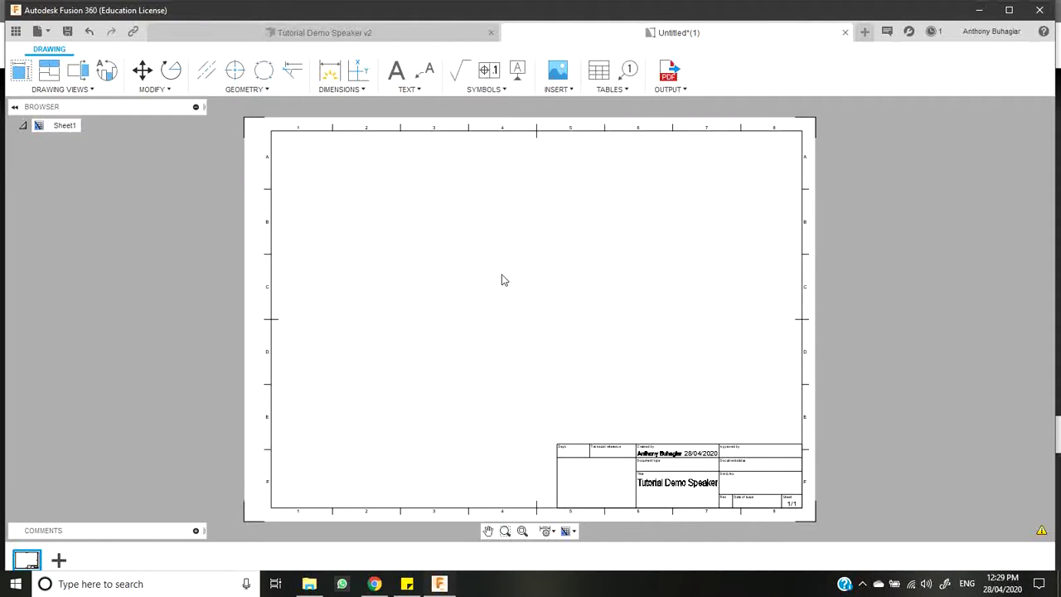
Scroll the speaker folio PDF in Chrome to the page-11 AS1100 isometric drawing example.
click(375, 583)
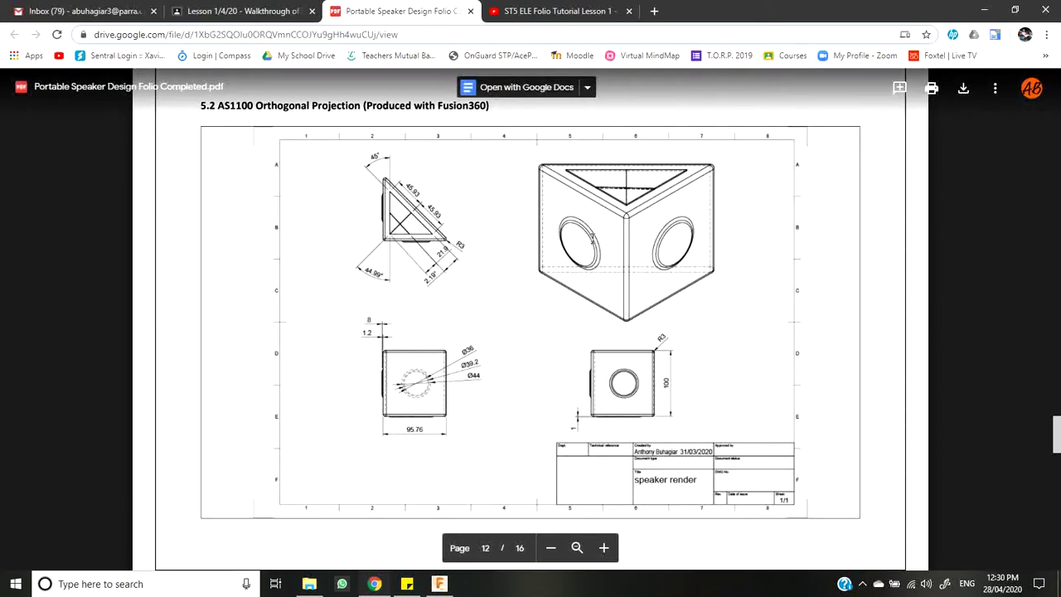
scroll(587, 306, down, 7)
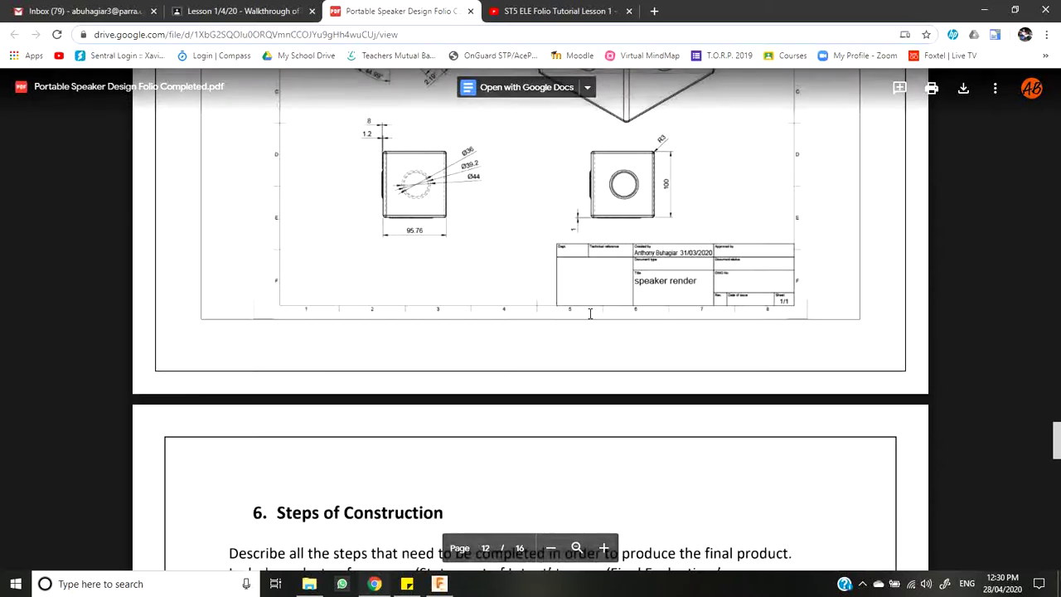
scroll(588, 320, up, 12)
scroll(589, 327, up, 4)
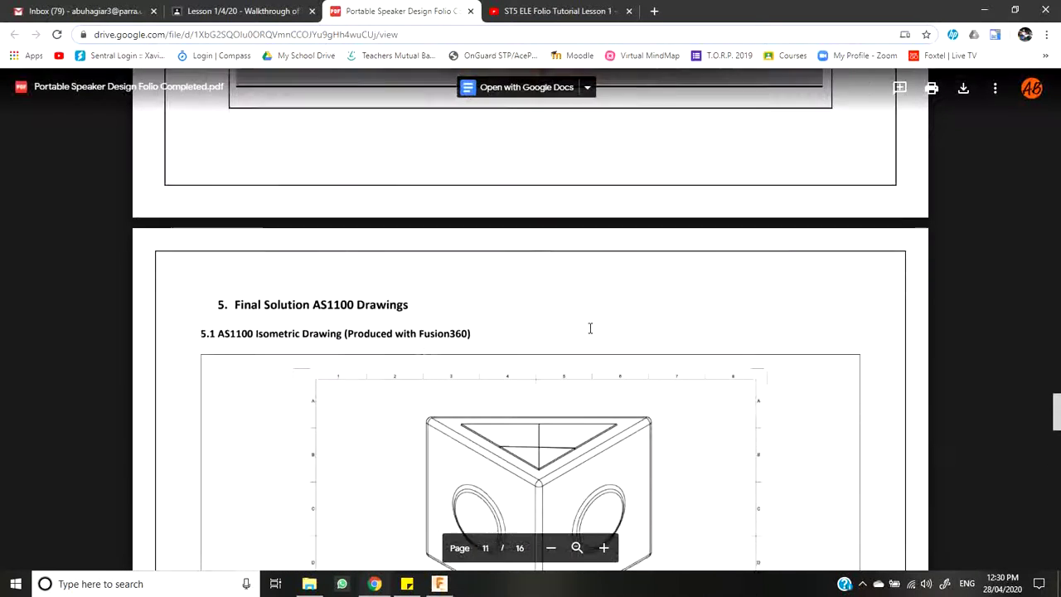
scroll(589, 315, down, 3)
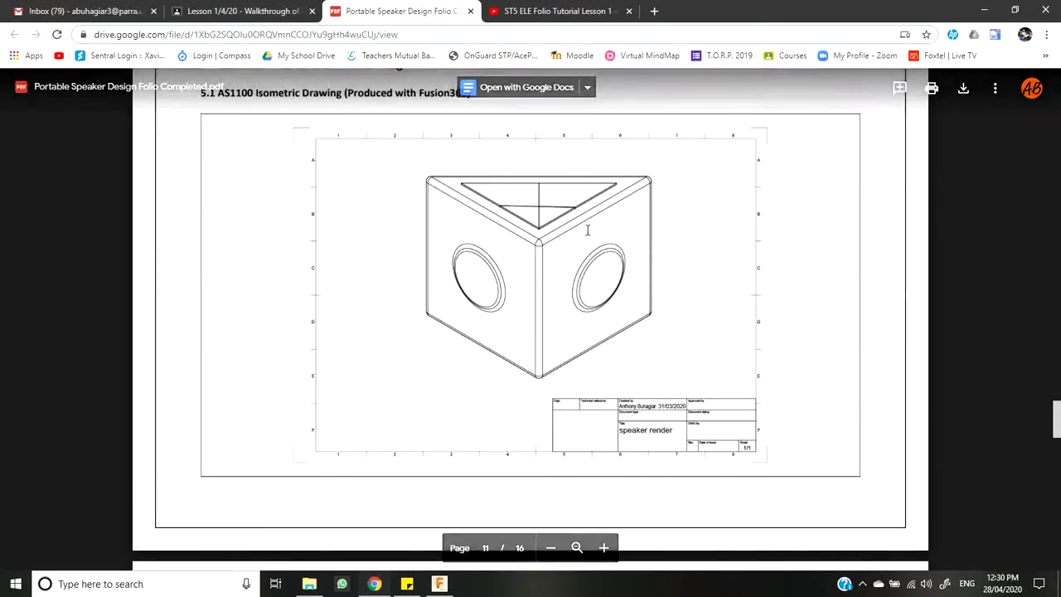
scroll(634, 290, up, 1)
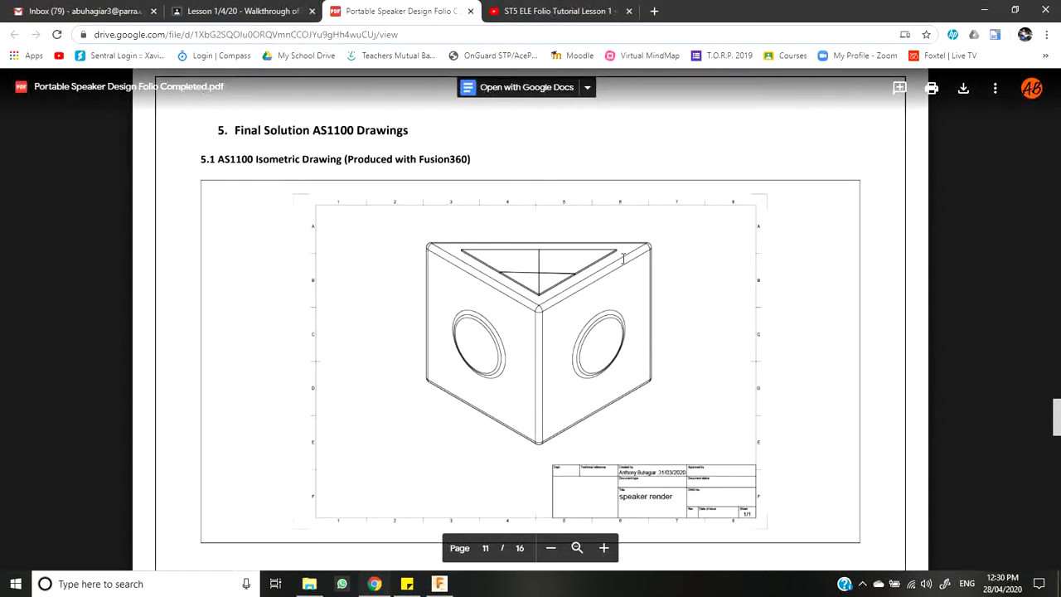
Back in Fusion 360, begin placing a Base View of the speaker on the blank sheet.
click(439, 583)
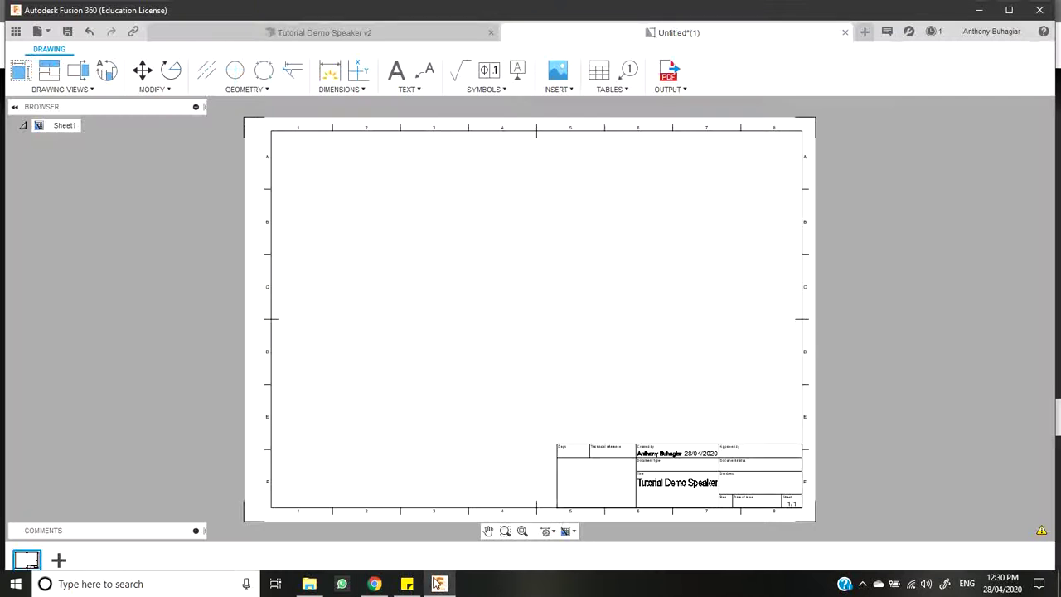
click(50, 89)
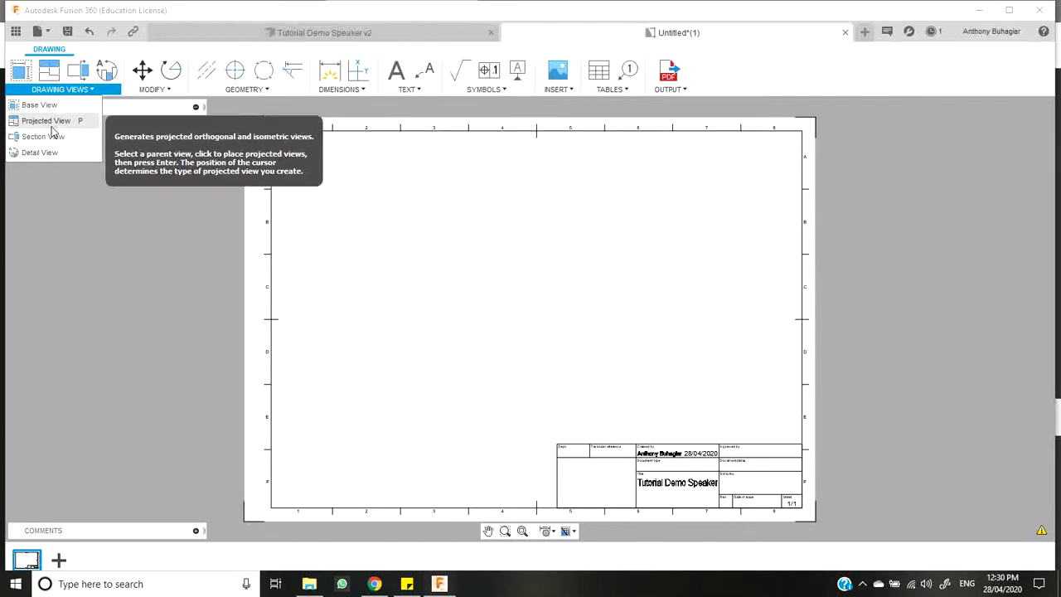
click(39, 105)
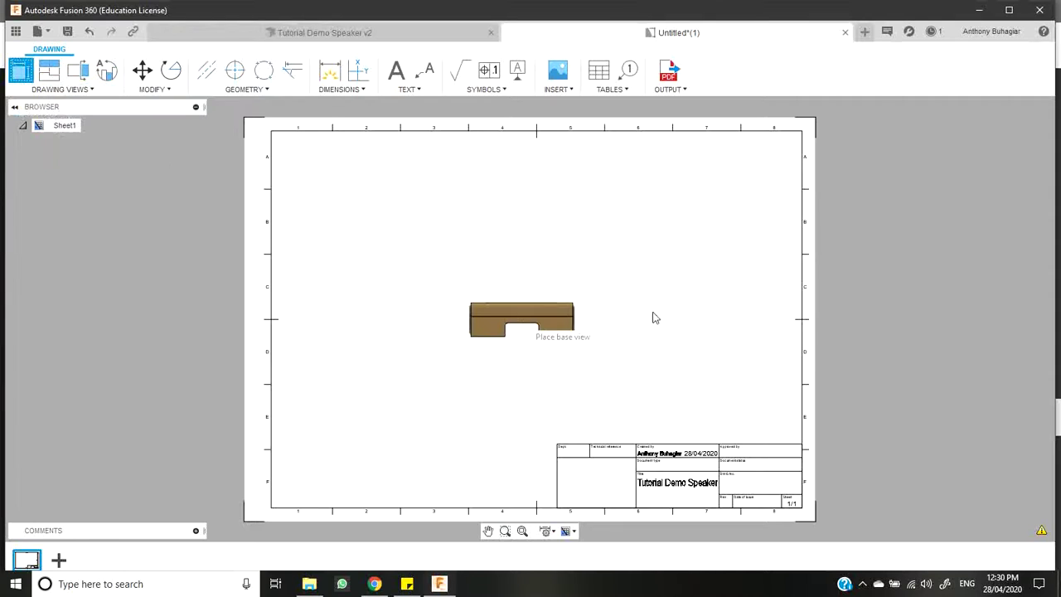
Place a trial base view at the lower left, abandon a projected view, then delete the base view.
click(395, 414)
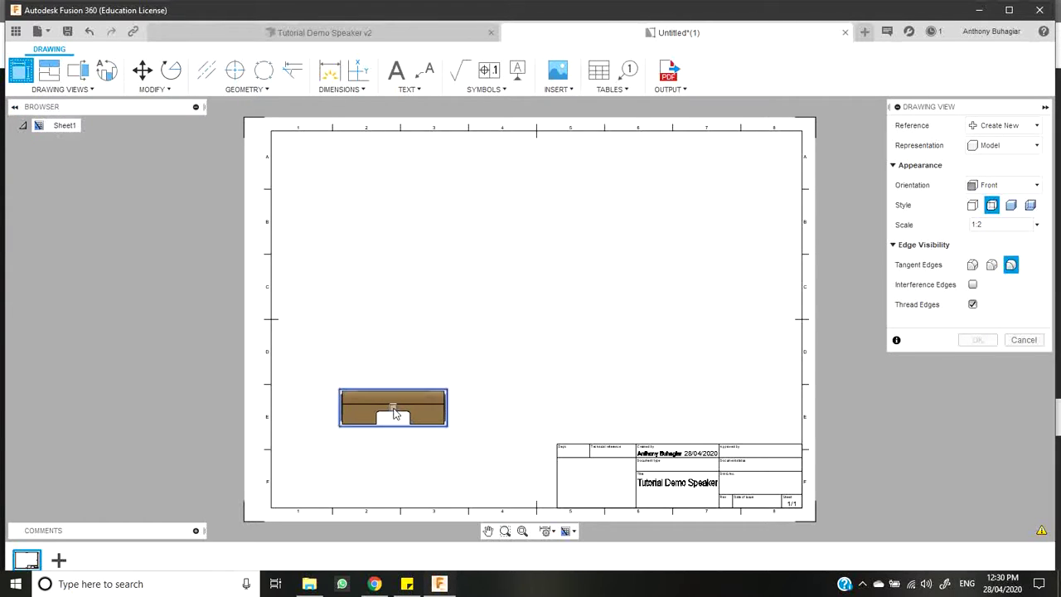
click(56, 90)
click(46, 121)
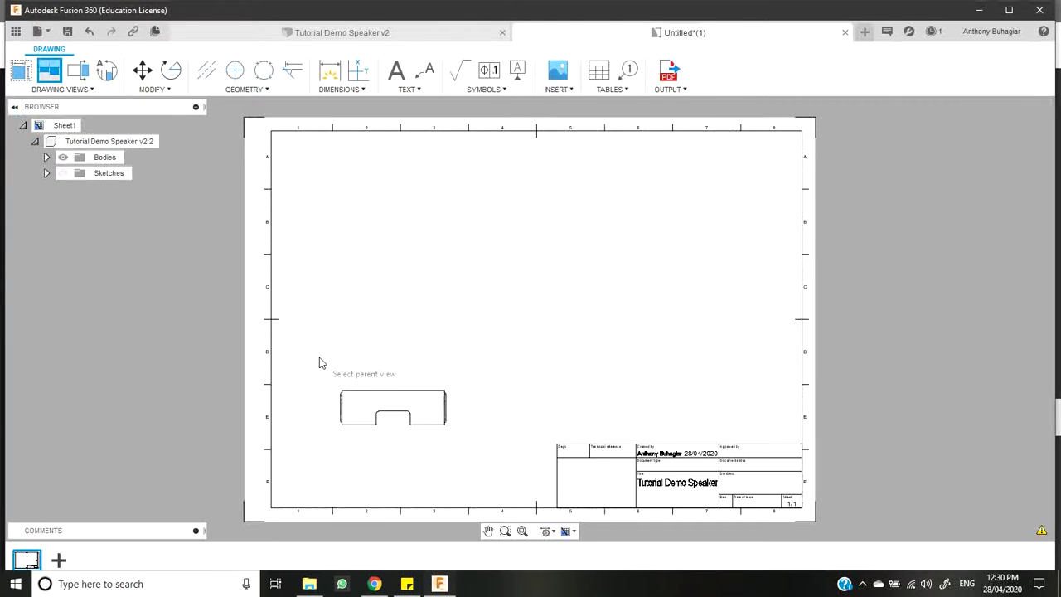
click(382, 398)
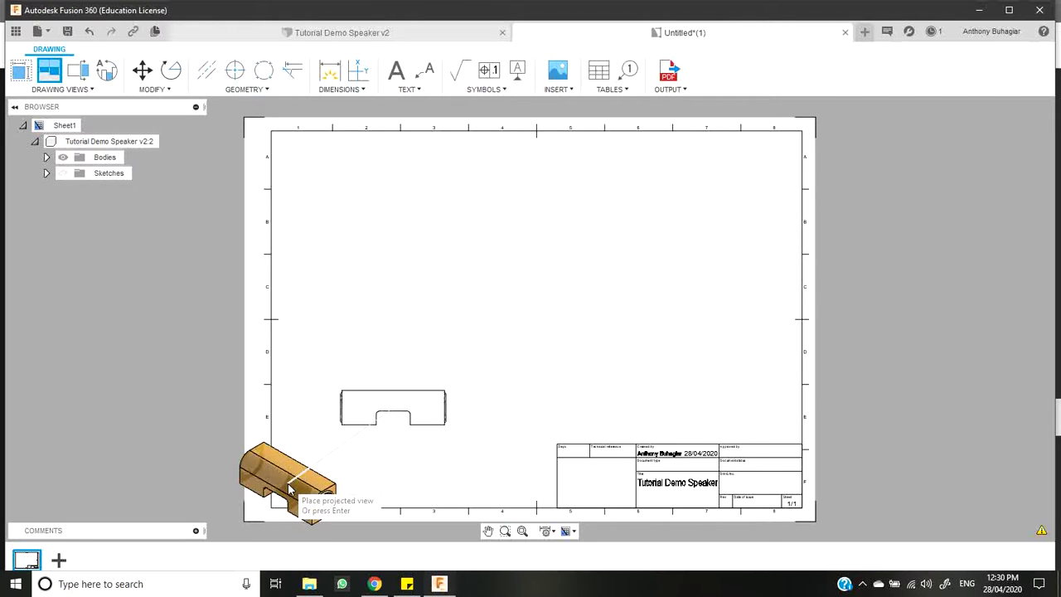
key(Escape)
click(379, 420)
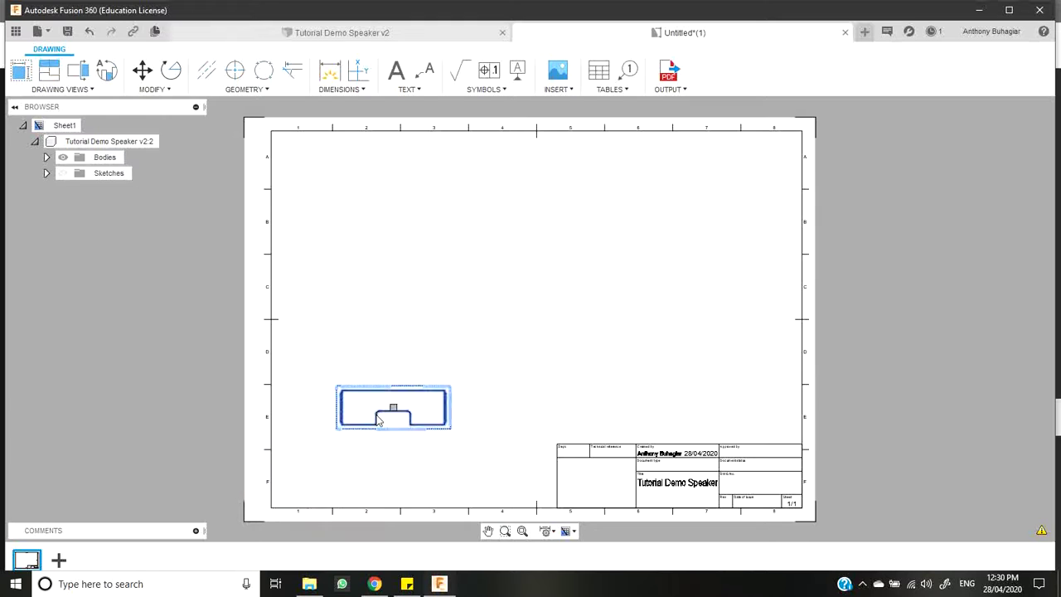
key(Delete)
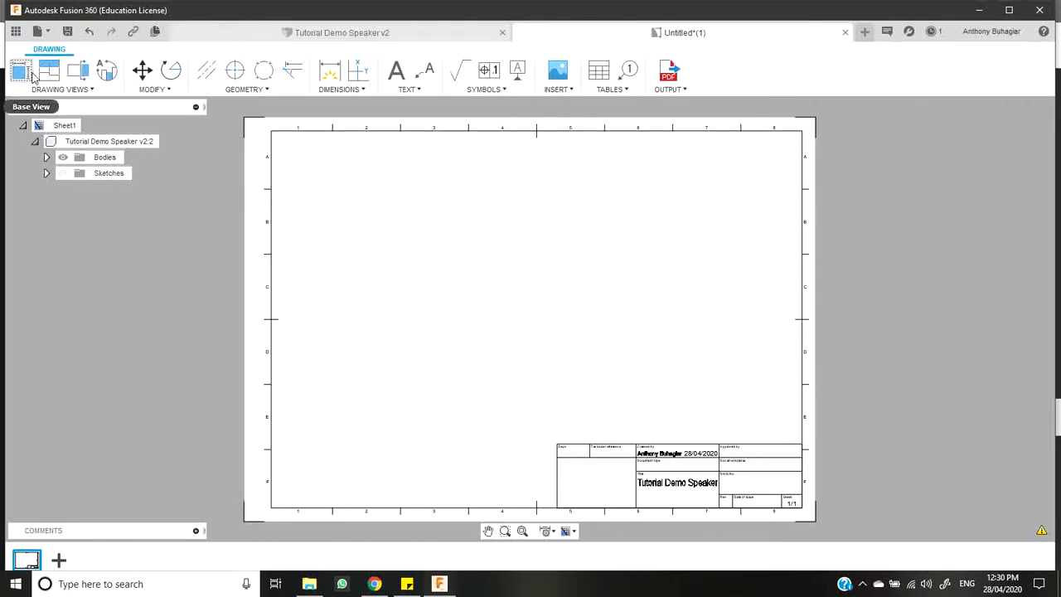
Try the Detail and Projected view tools, then start placing a new Base View.
click(59, 89)
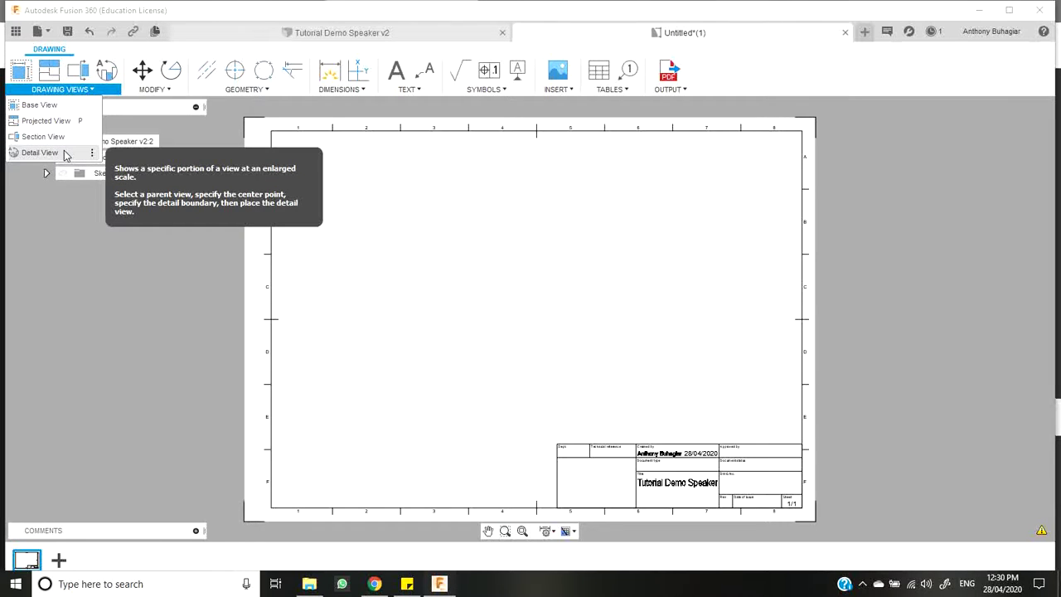
click(40, 153)
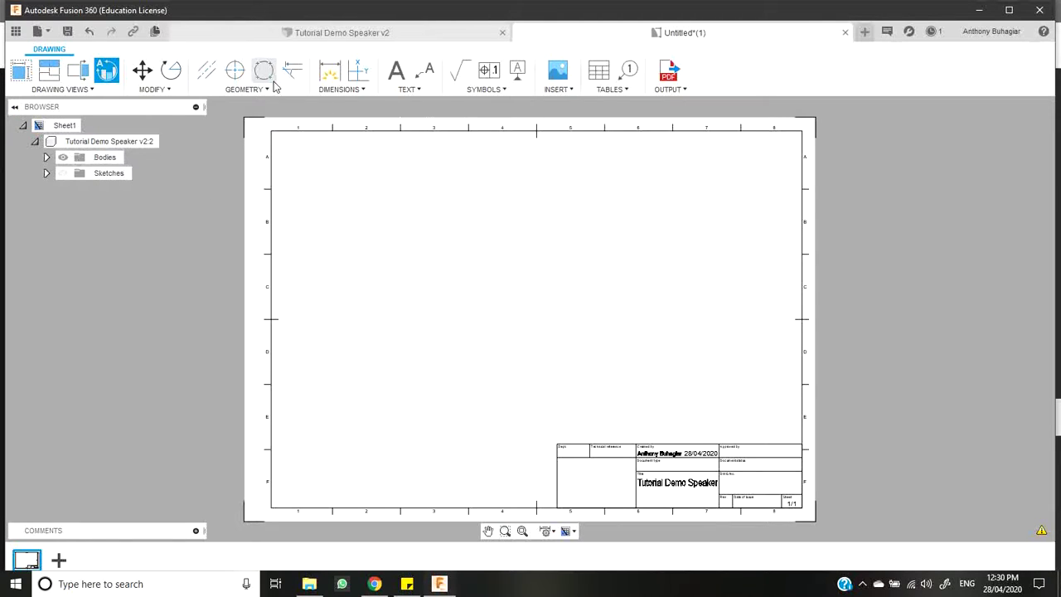
click(50, 73)
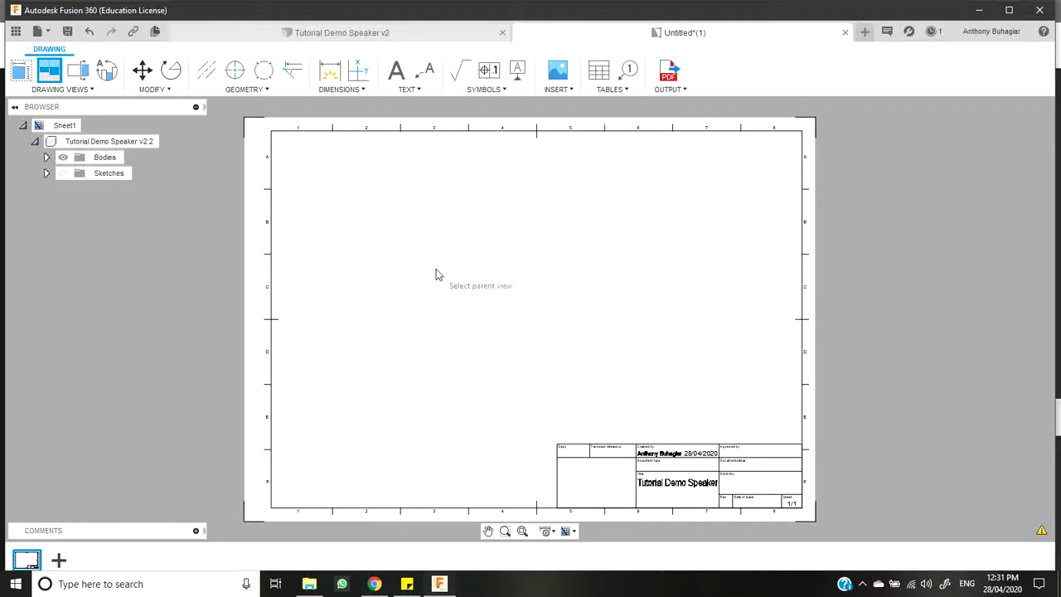
click(58, 89)
click(37, 105)
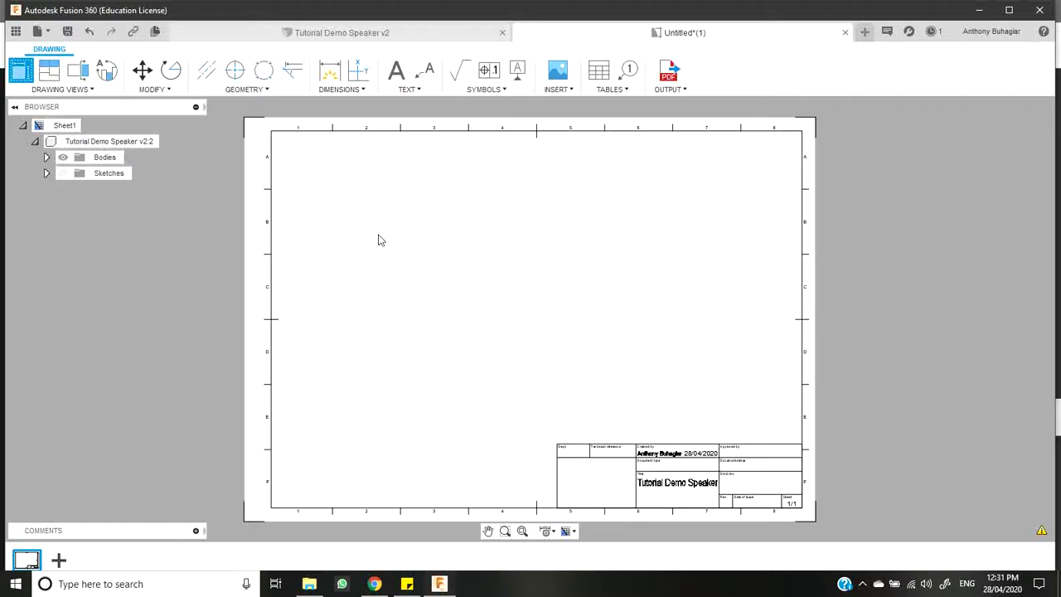
Place the base view on the sheet's left side, keeping the reference as Create New.
click(367, 303)
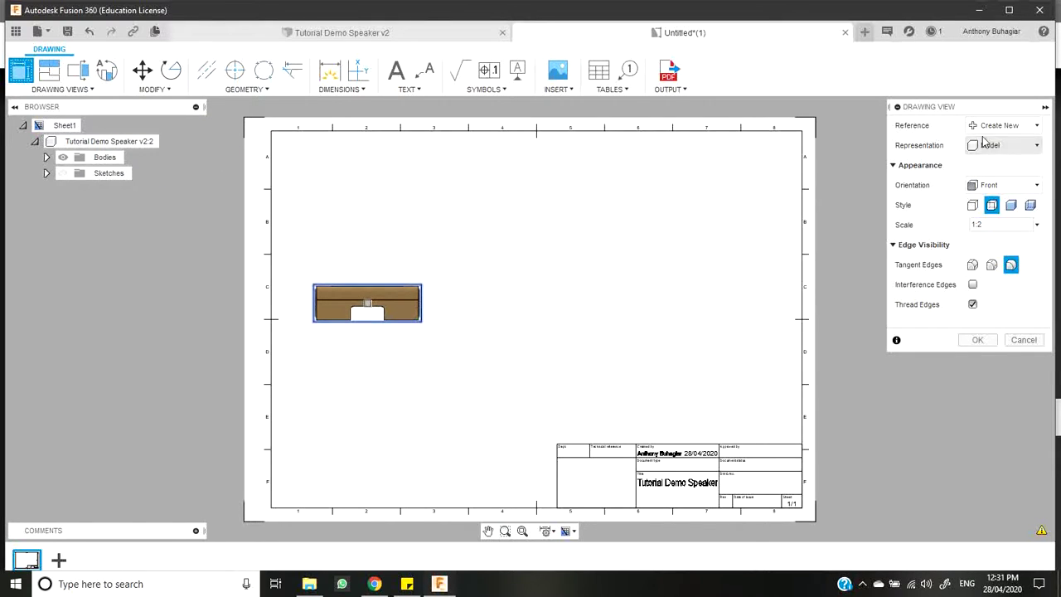
click(1009, 150)
click(1013, 125)
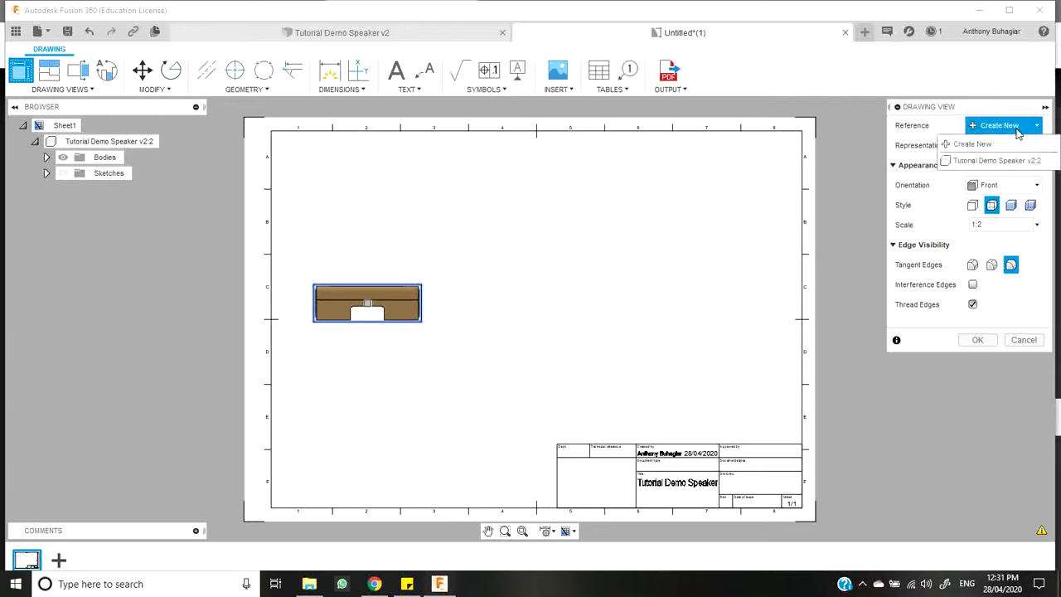
click(947, 211)
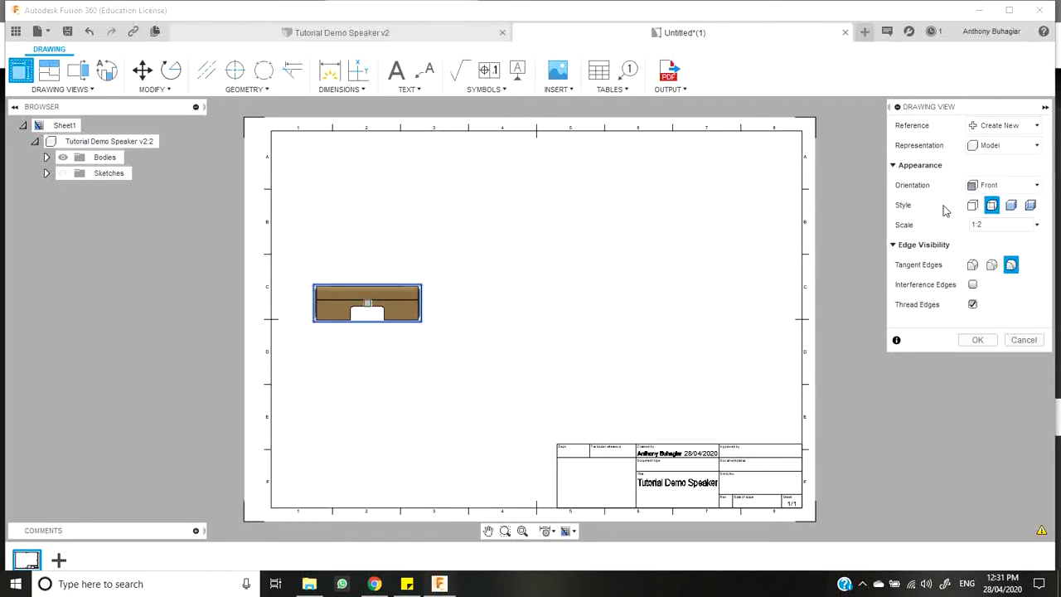
Compare the SW, SE, NE and NW isometric orientations and settle on NE Isometric.
click(985, 188)
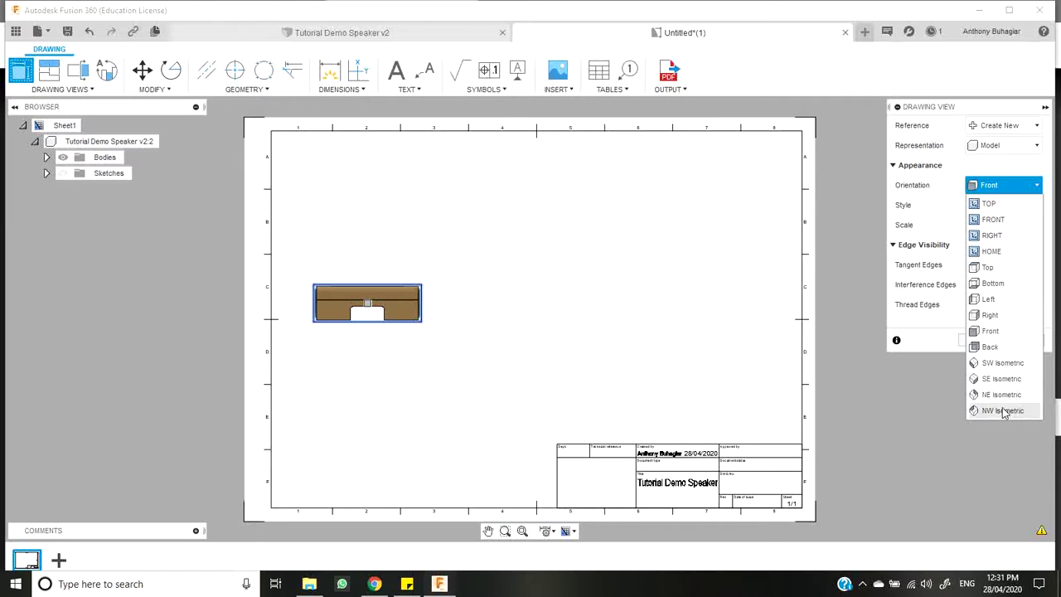
click(997, 365)
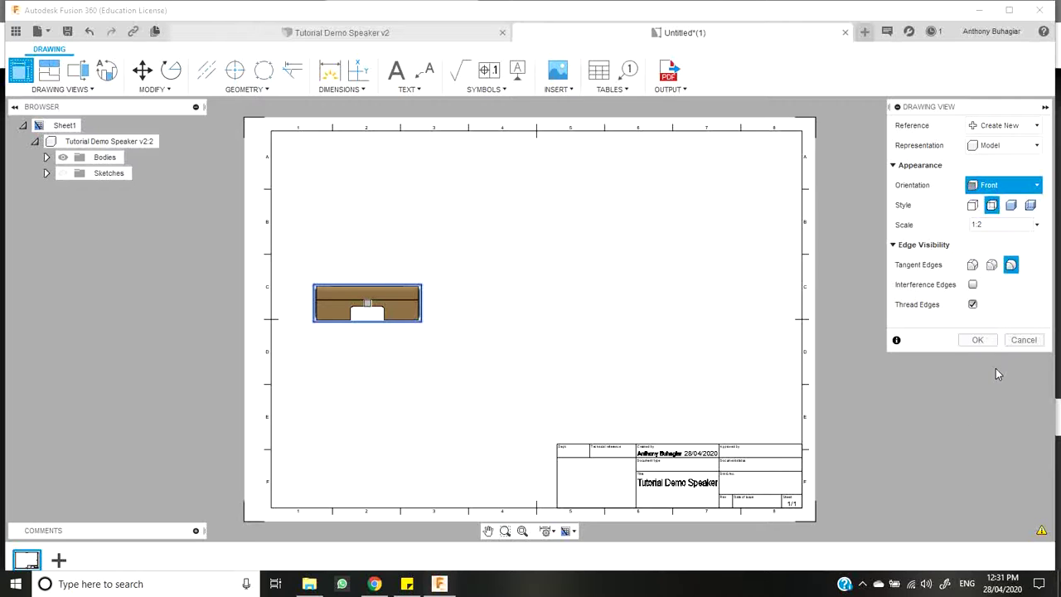
click(1020, 185)
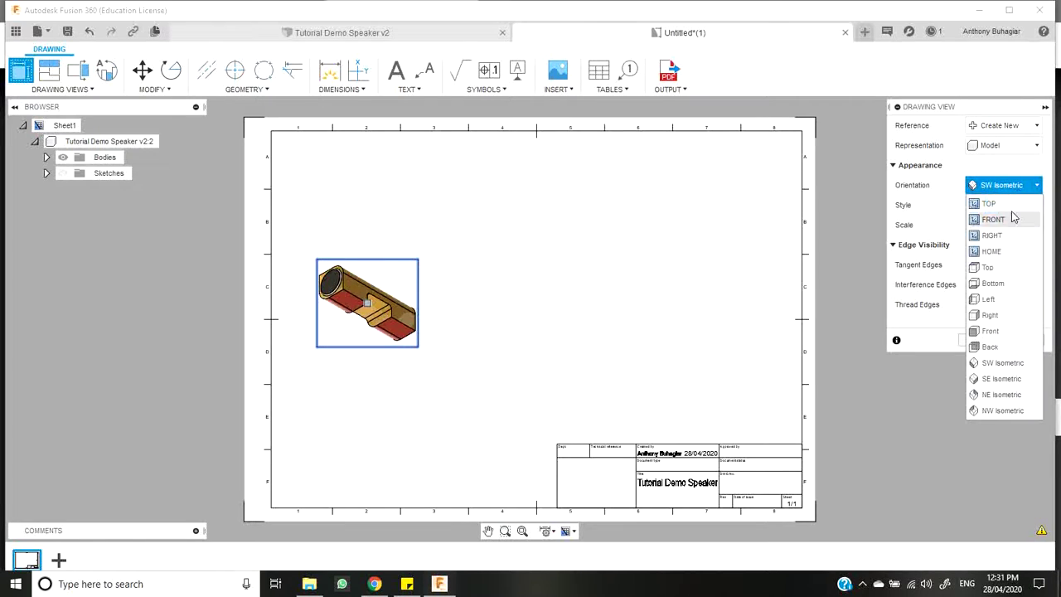
click(1003, 379)
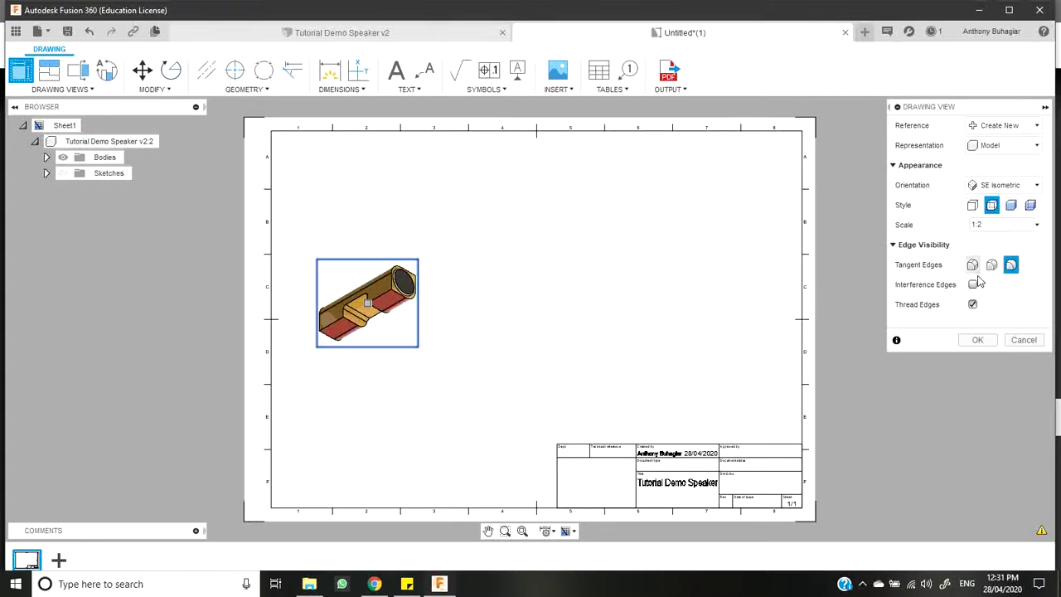
click(1002, 189)
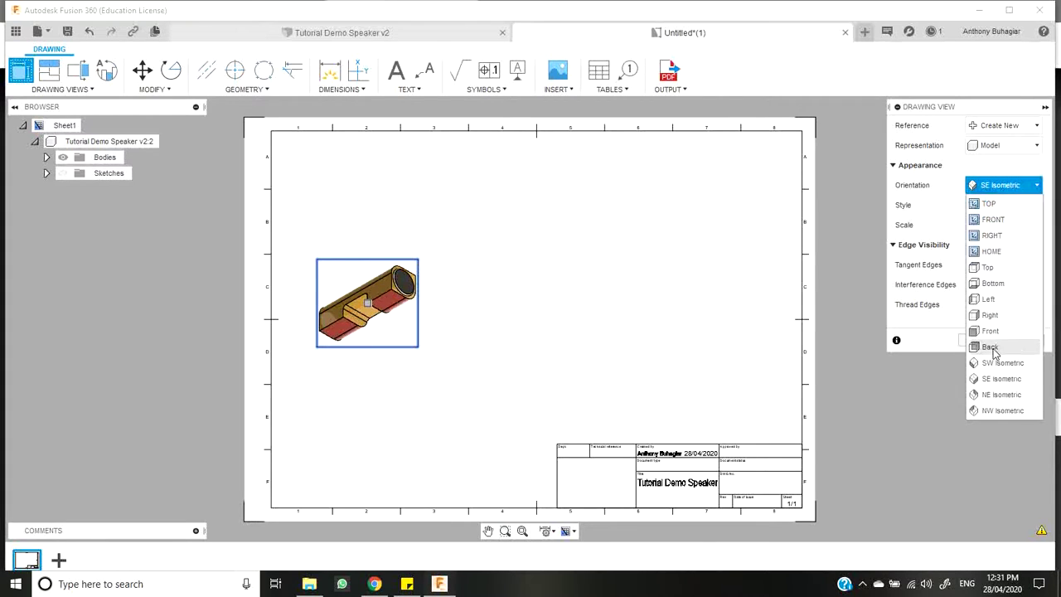
click(991, 394)
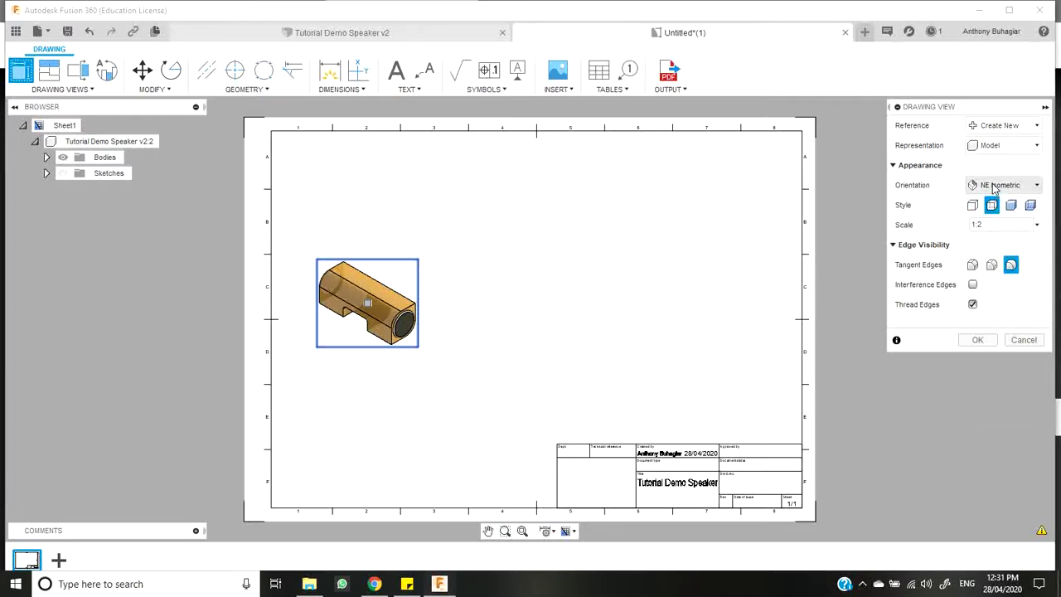
click(994, 189)
click(992, 410)
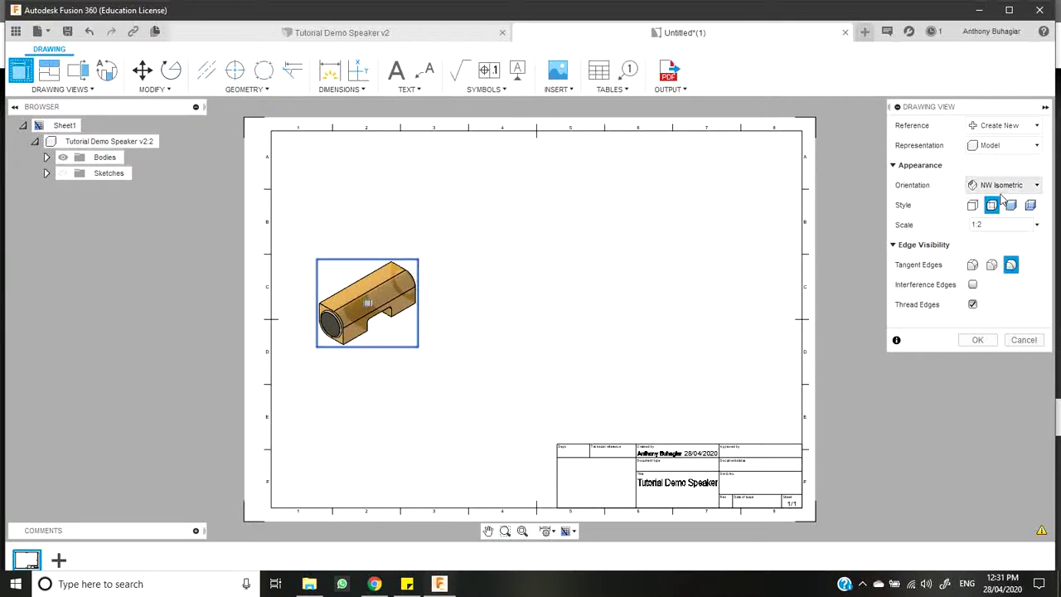
click(1003, 185)
click(991, 394)
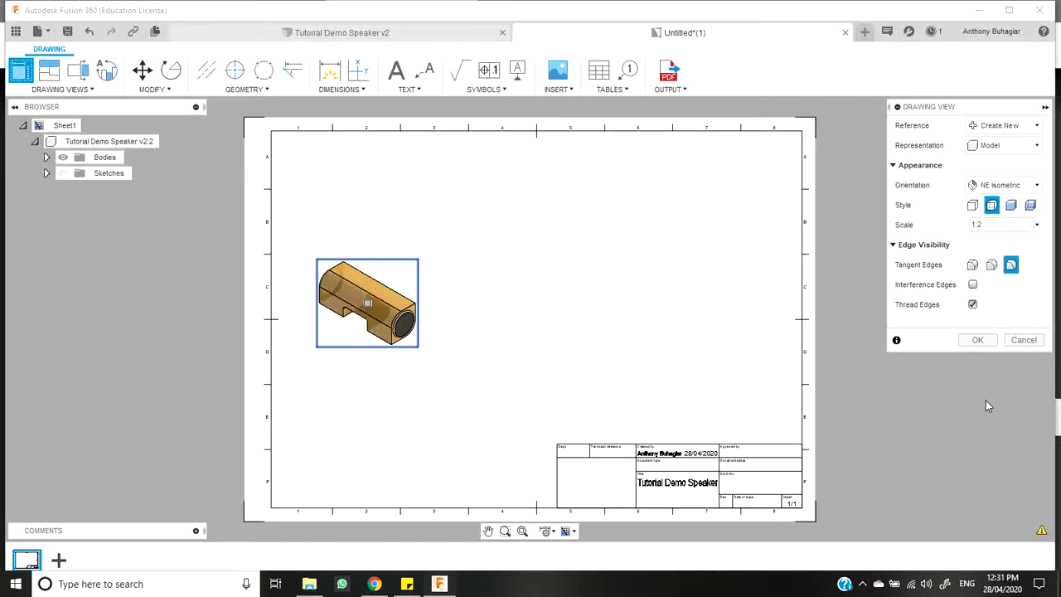
click(1003, 184)
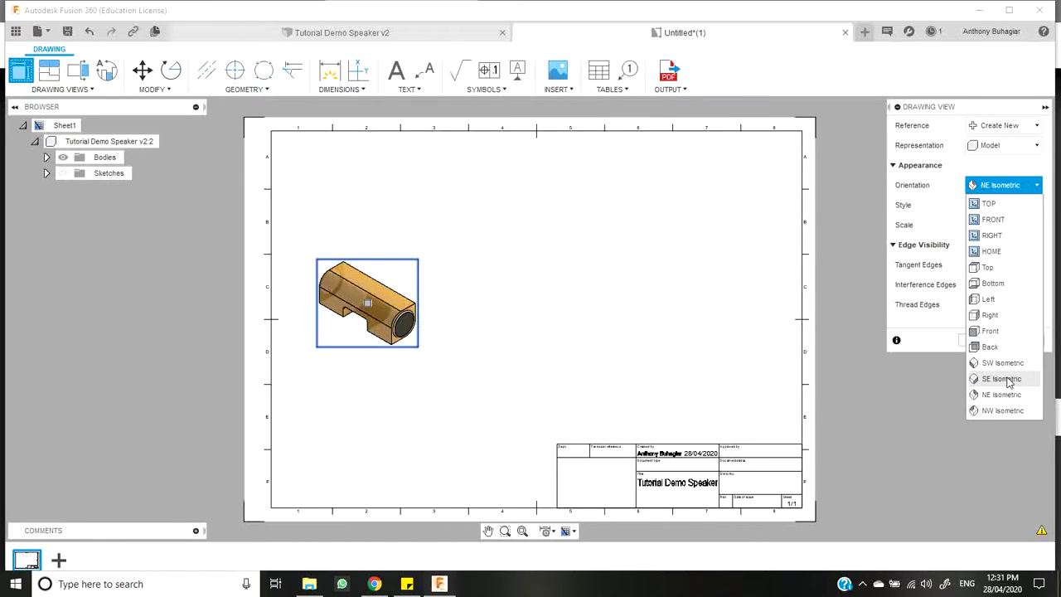
click(1005, 378)
click(1026, 184)
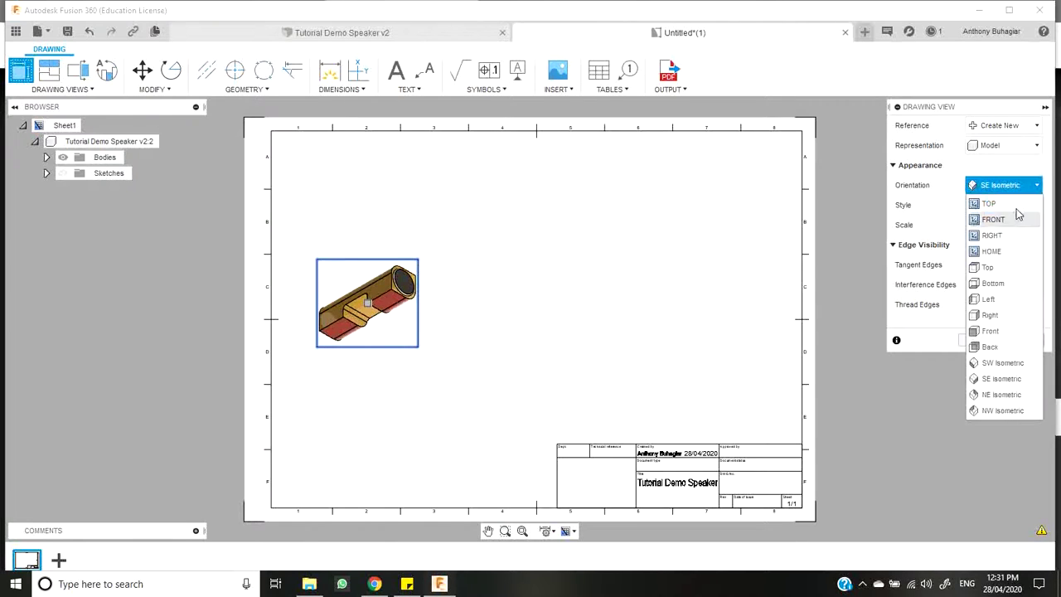
click(1005, 397)
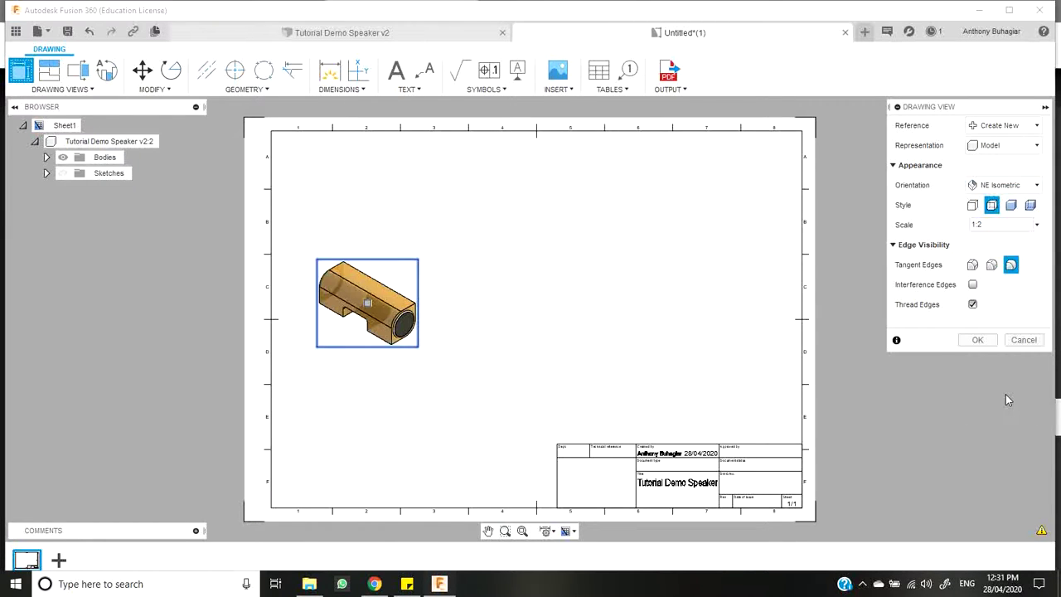
Set the view scale to 1:1 and confirm the view.
click(1035, 226)
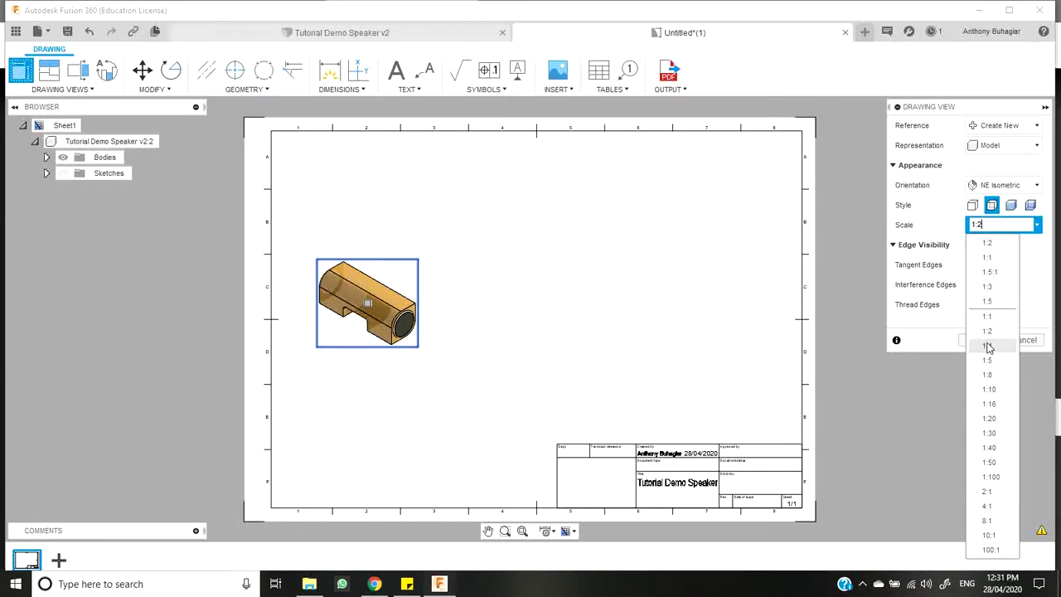
click(990, 495)
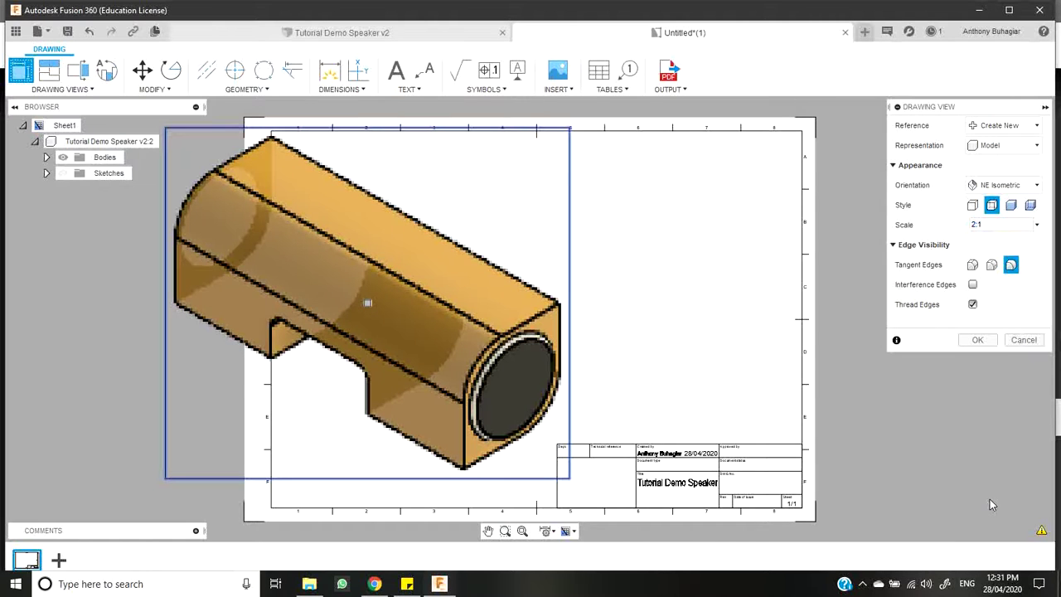
click(980, 228)
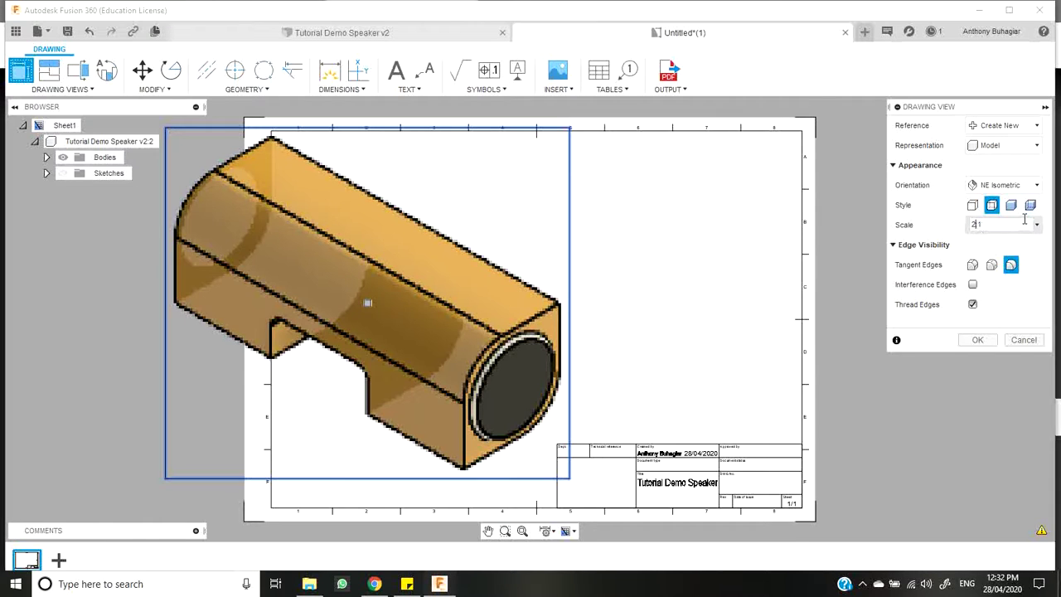
text(1)
key(Return)
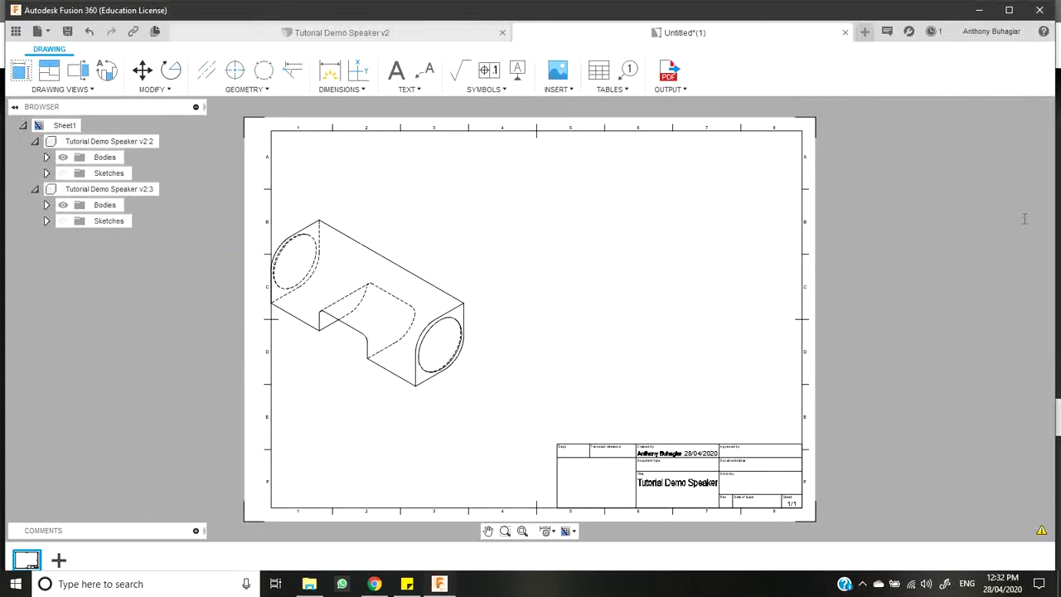
Move the isometric speaker view from the left side to near the sheet centre, then reselect it.
click(392, 315)
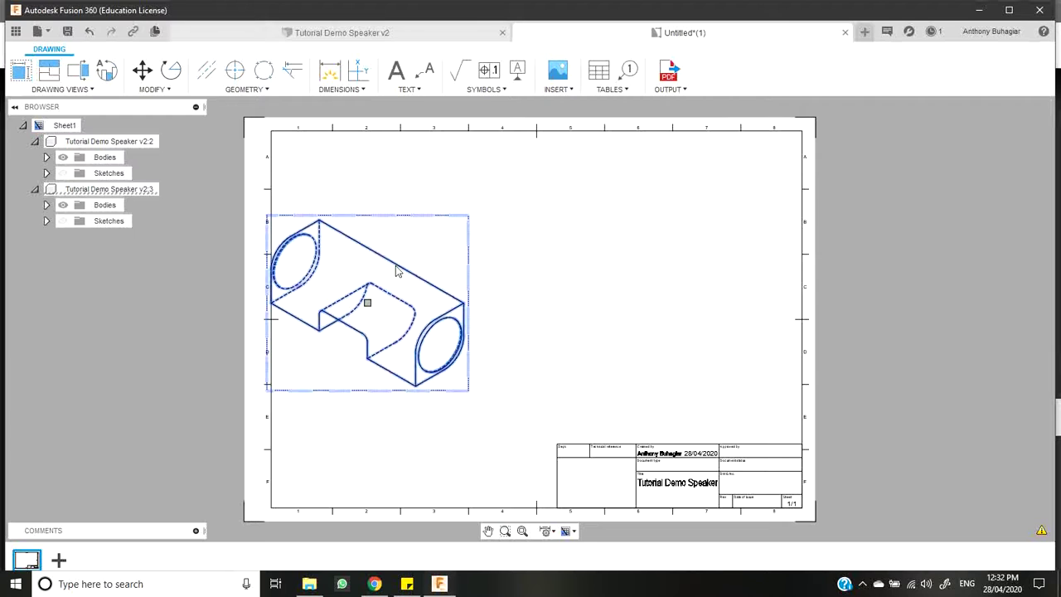
click(368, 303)
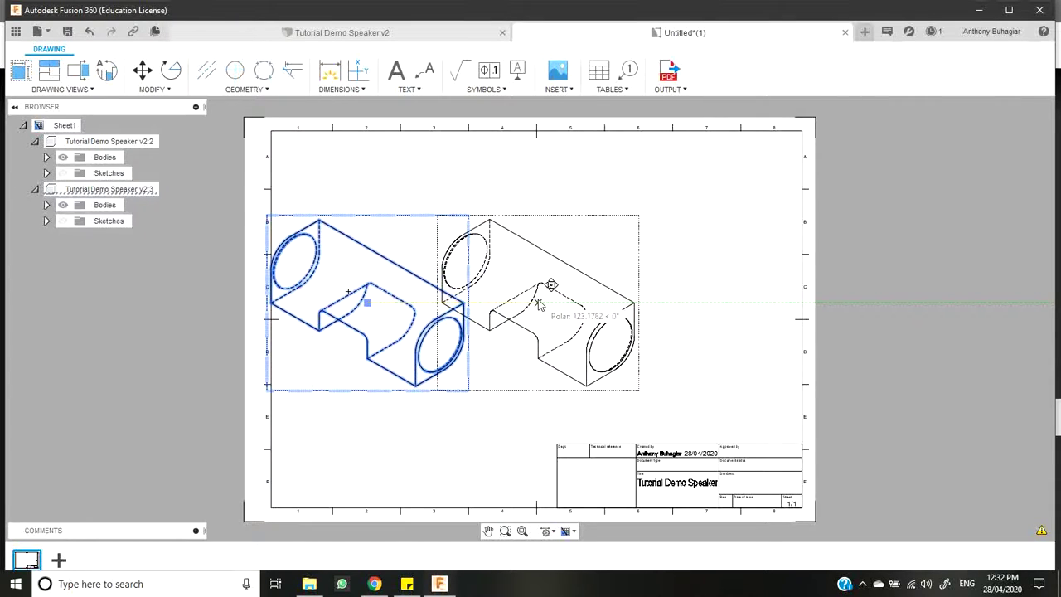
click(538, 305)
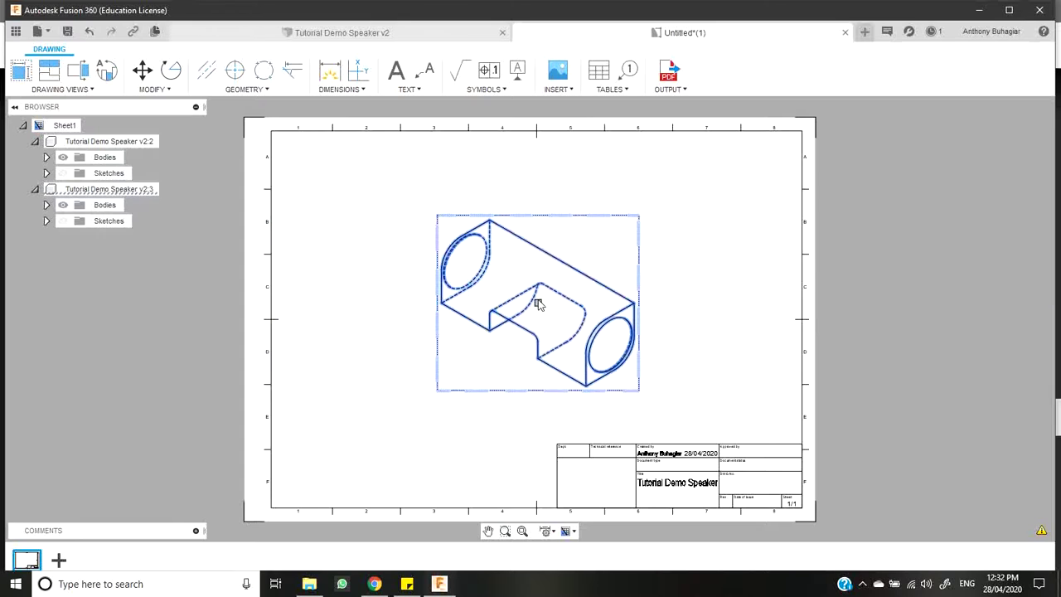
click(706, 361)
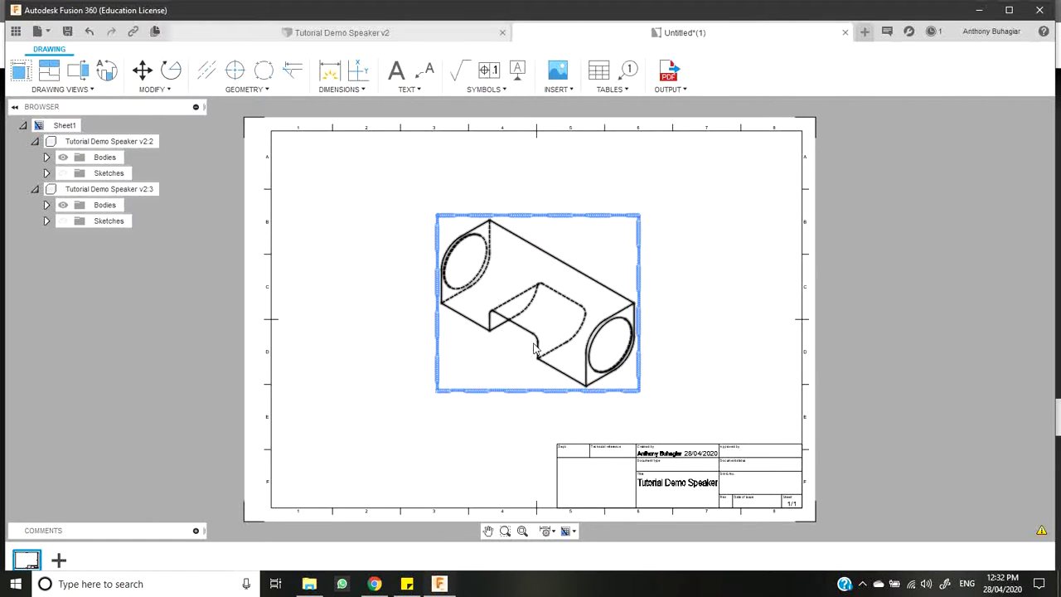
click(568, 329)
click(696, 316)
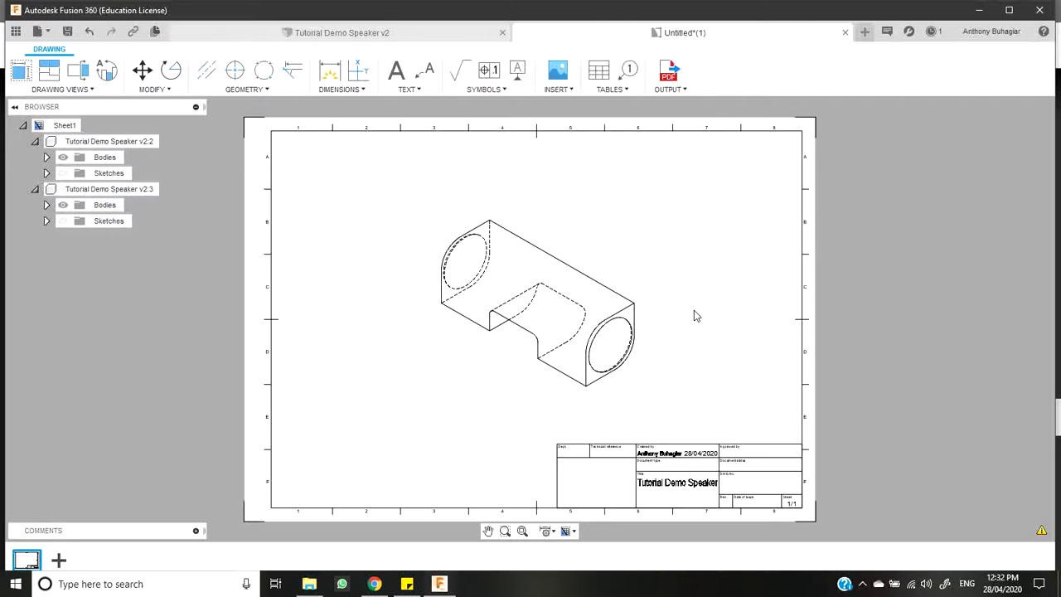
click(526, 341)
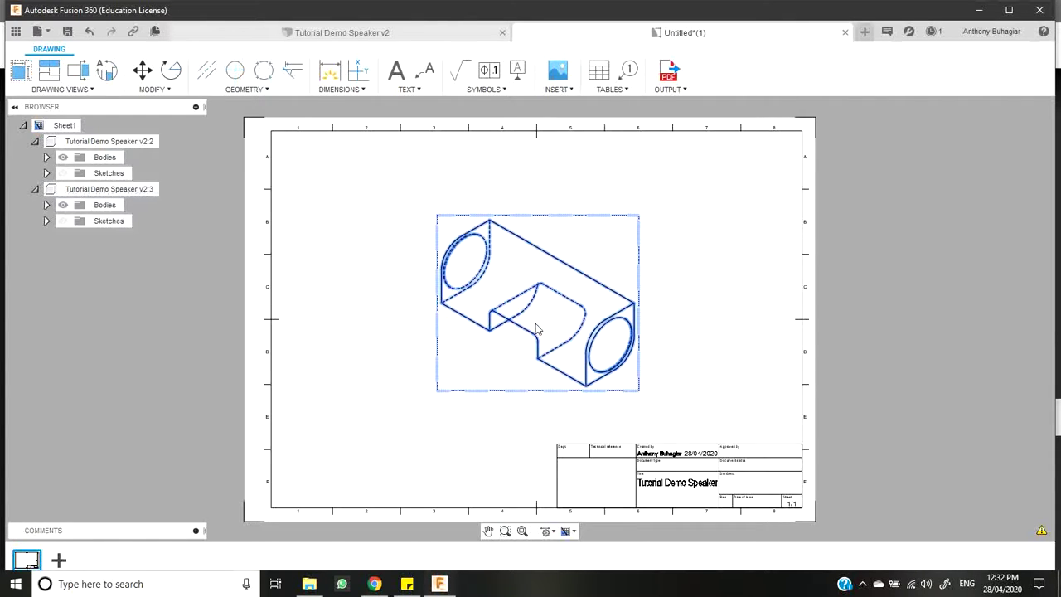
Compare the view's tangent edge options and finish on Full Length.
double_click(533, 328)
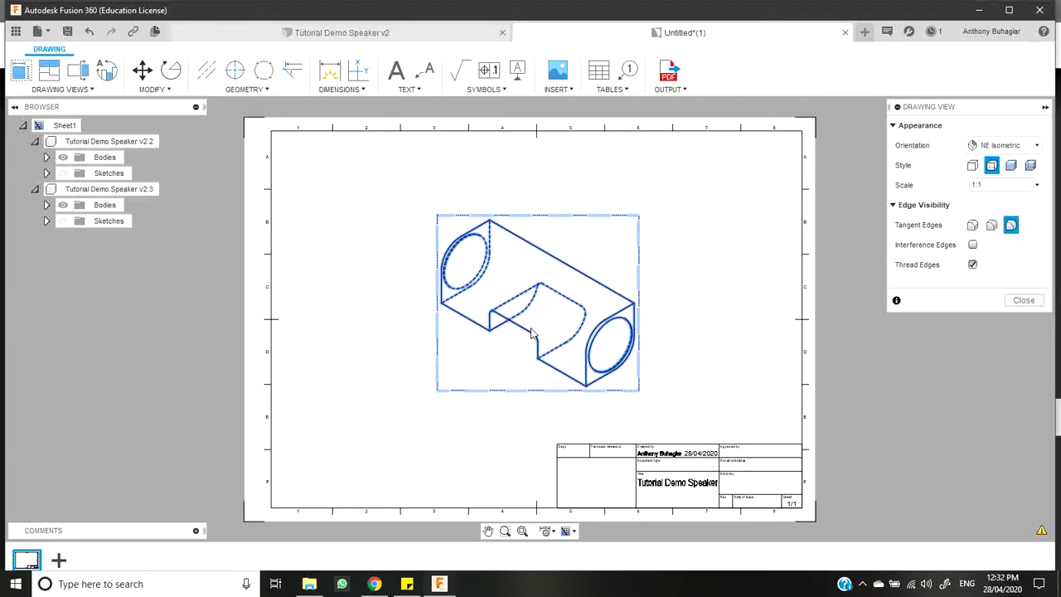
click(991, 225)
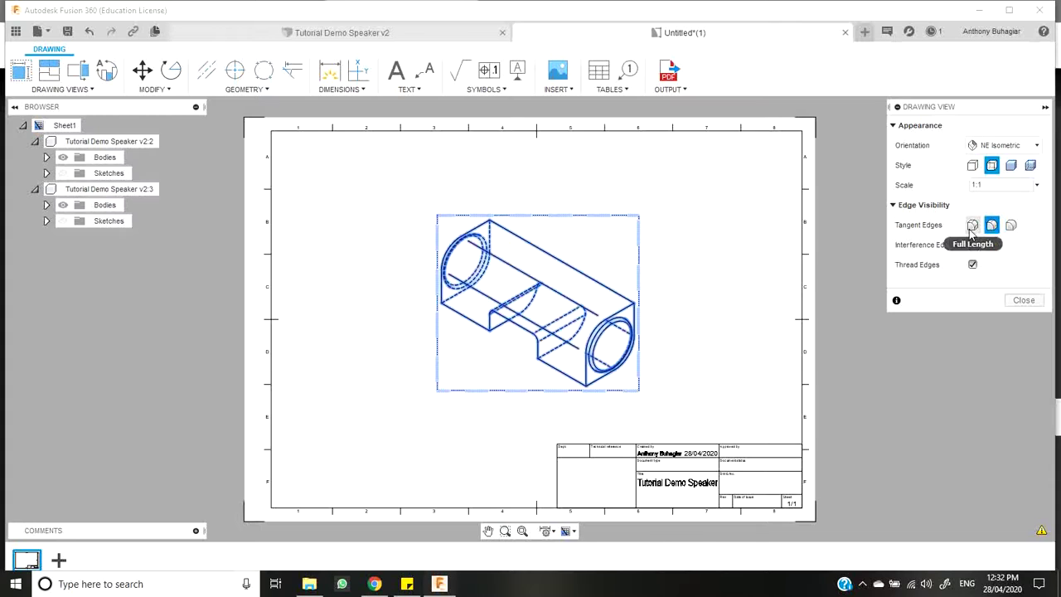
click(1010, 224)
click(991, 225)
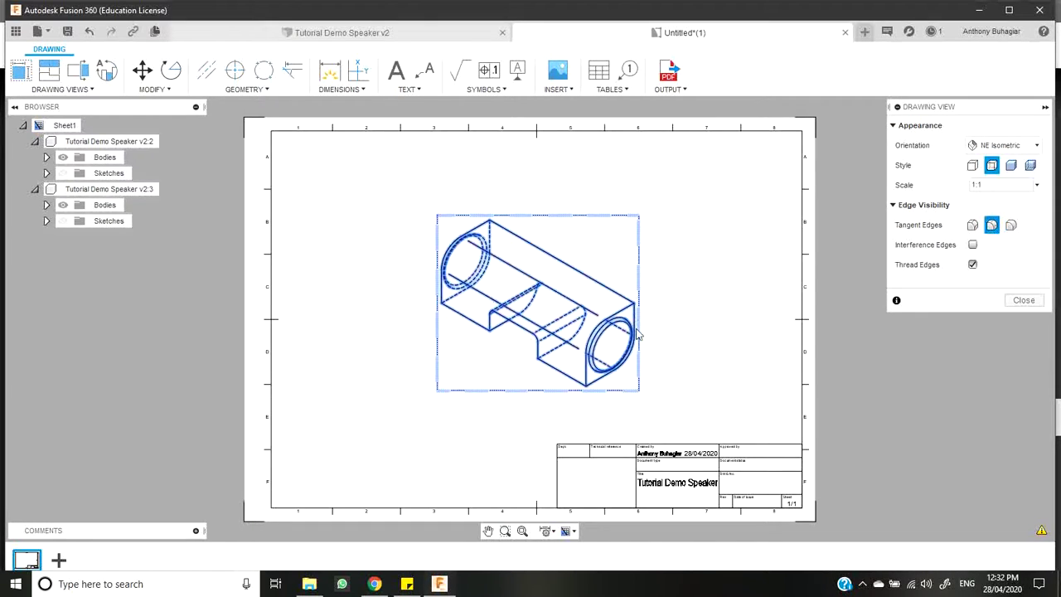
click(973, 226)
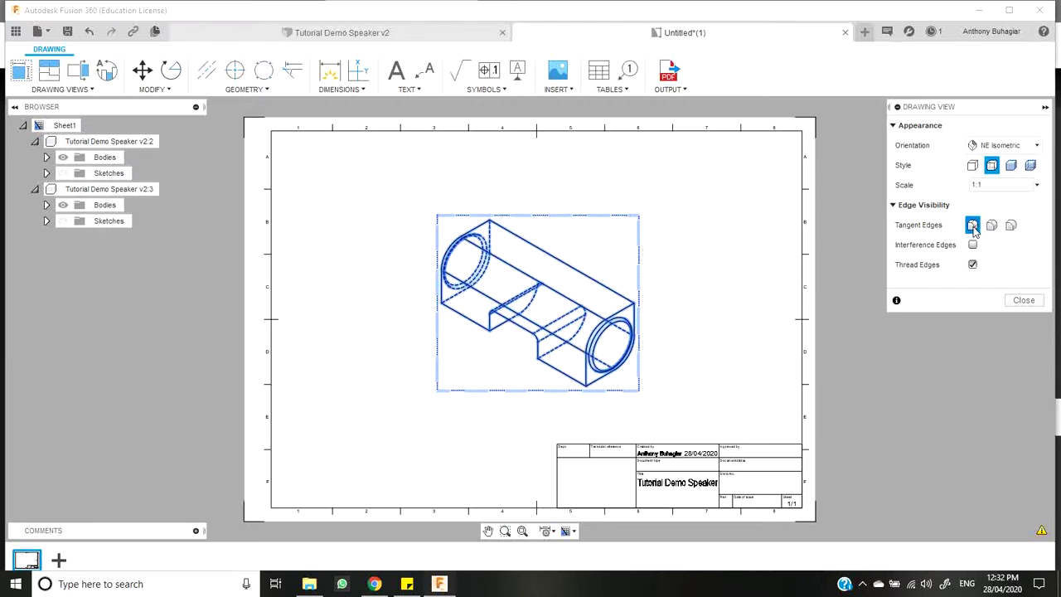
click(1011, 225)
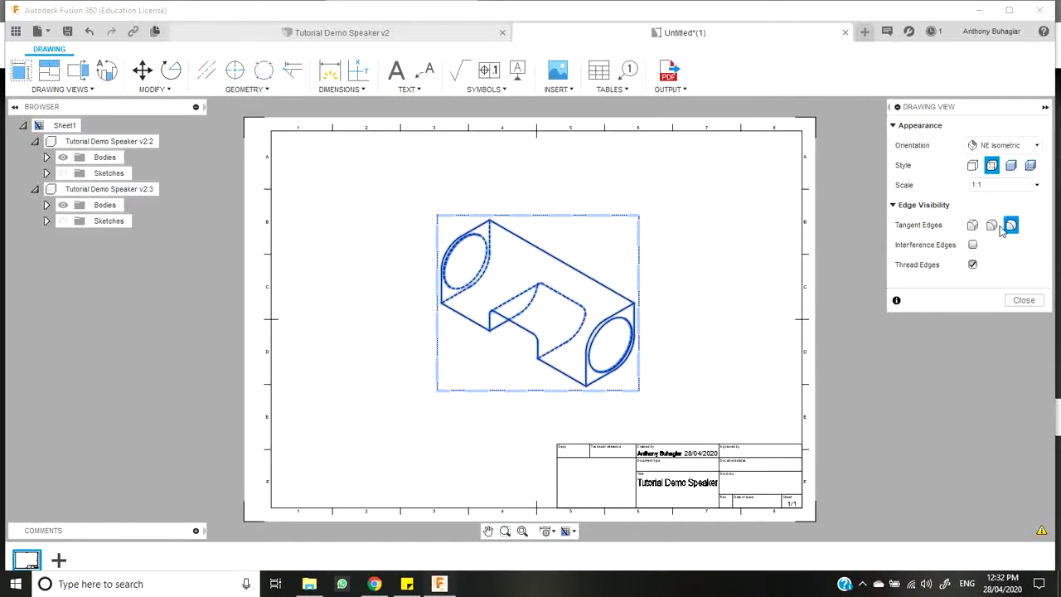
click(992, 225)
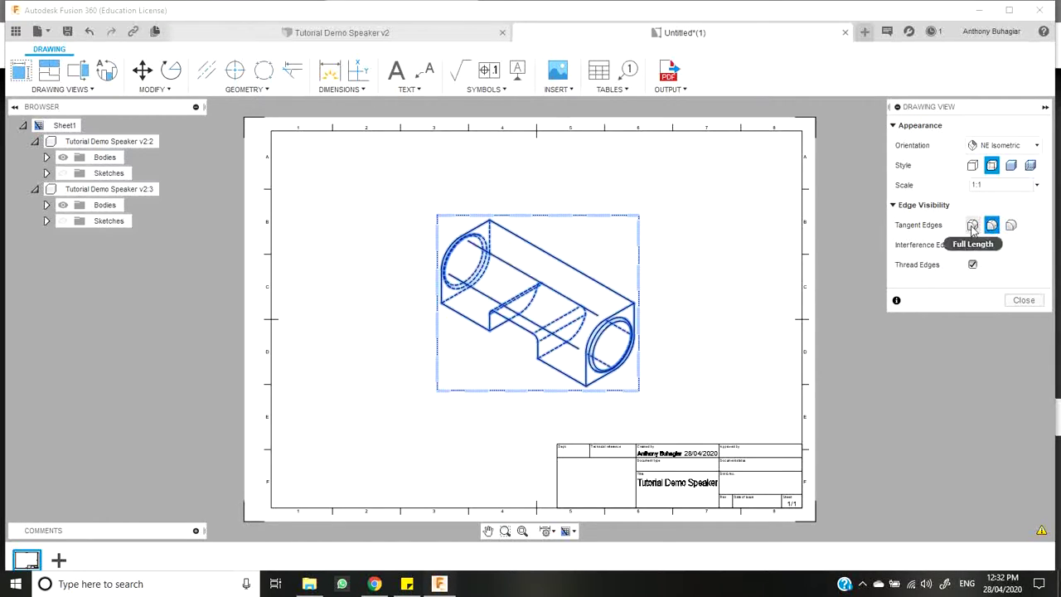
click(973, 226)
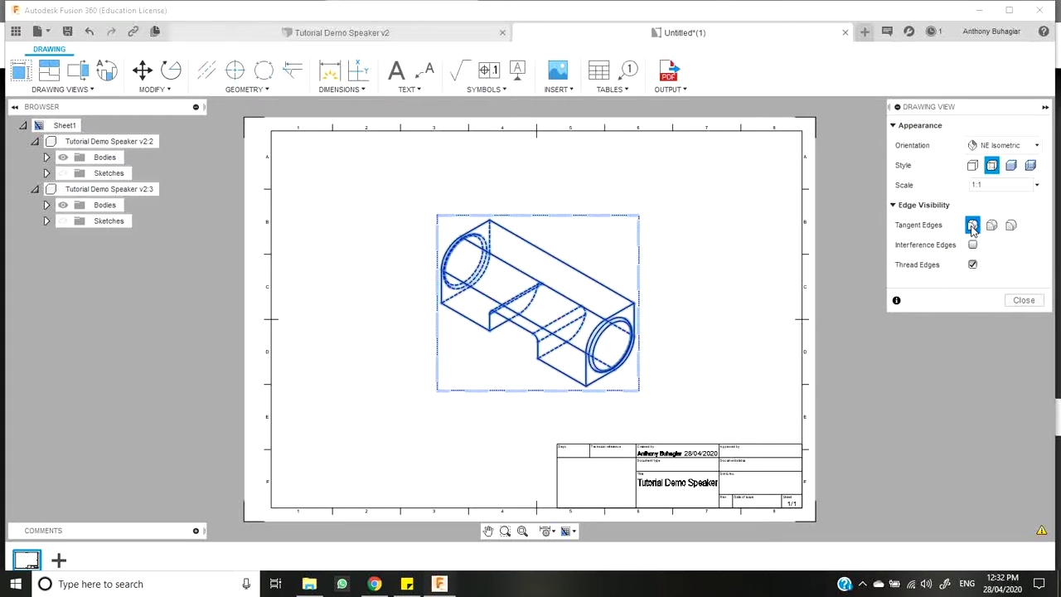
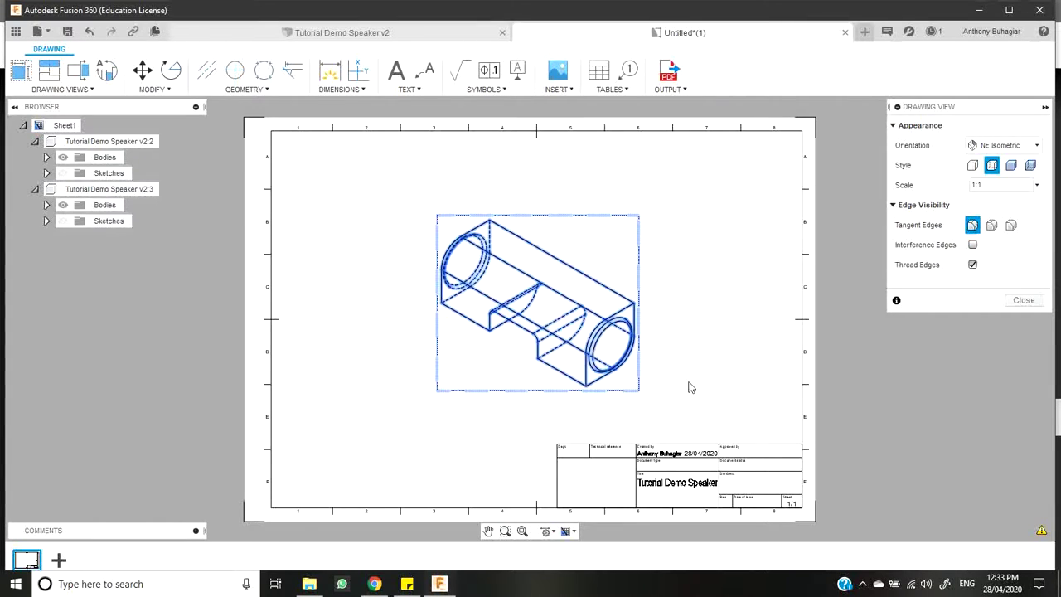
Change the NE Isometric speaker view's scale from 1:1 to 1.5:1.
click(1023, 300)
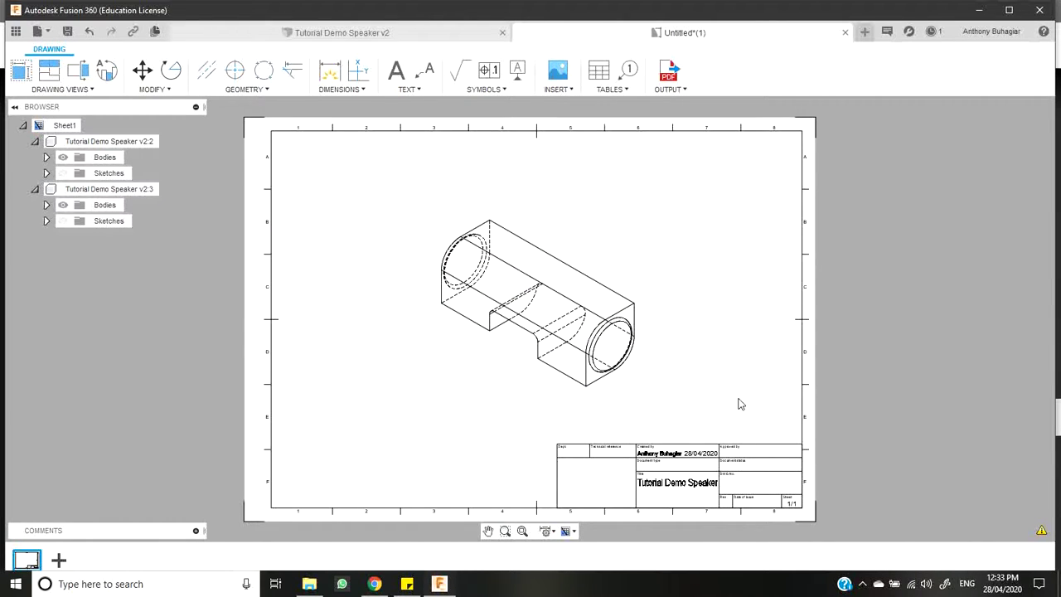
double_click(600, 296)
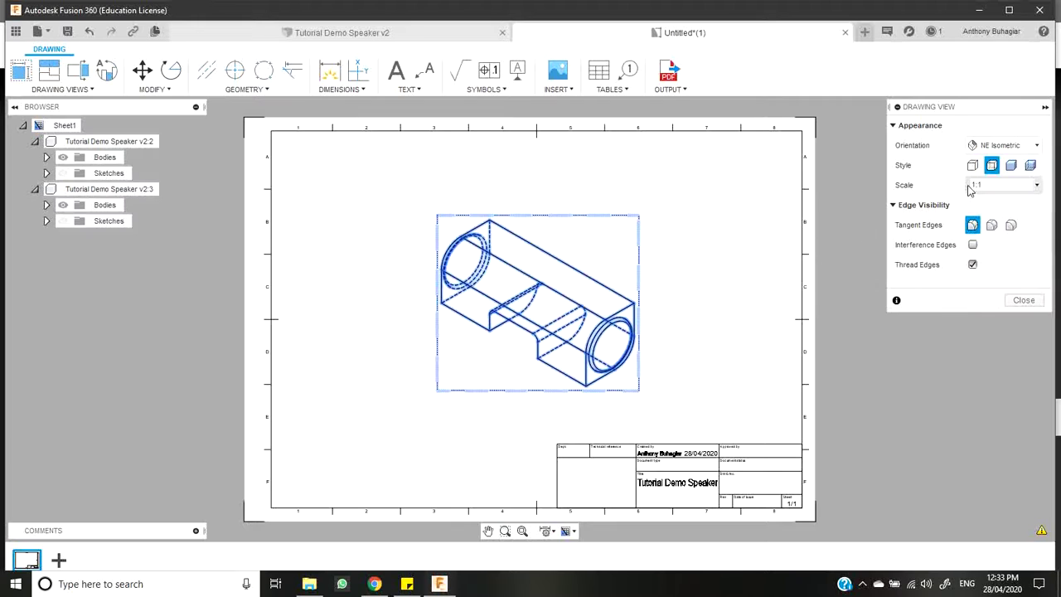
click(975, 185)
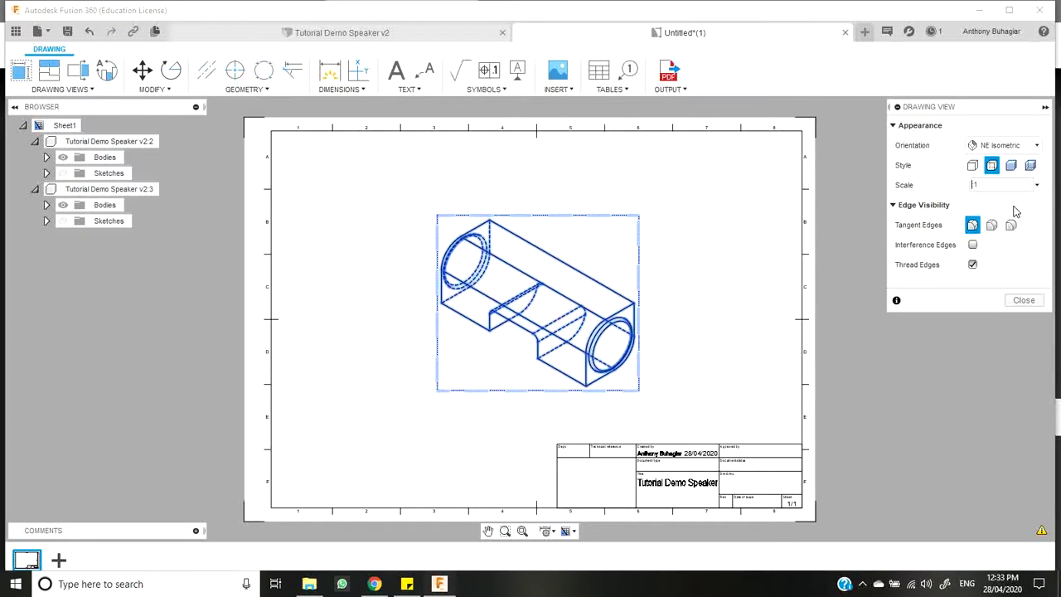
text(2:)
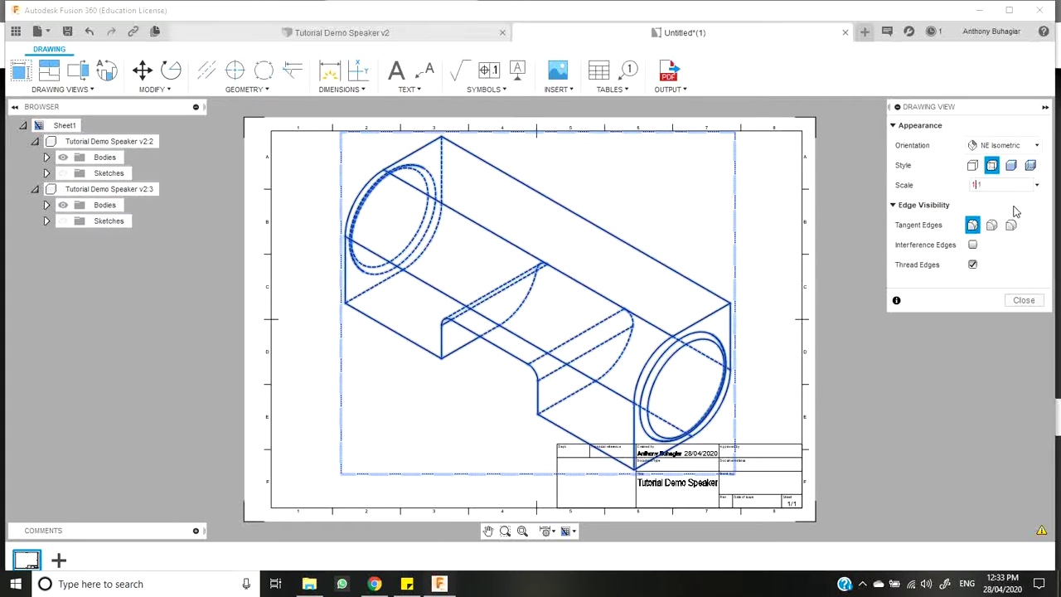
text(1)
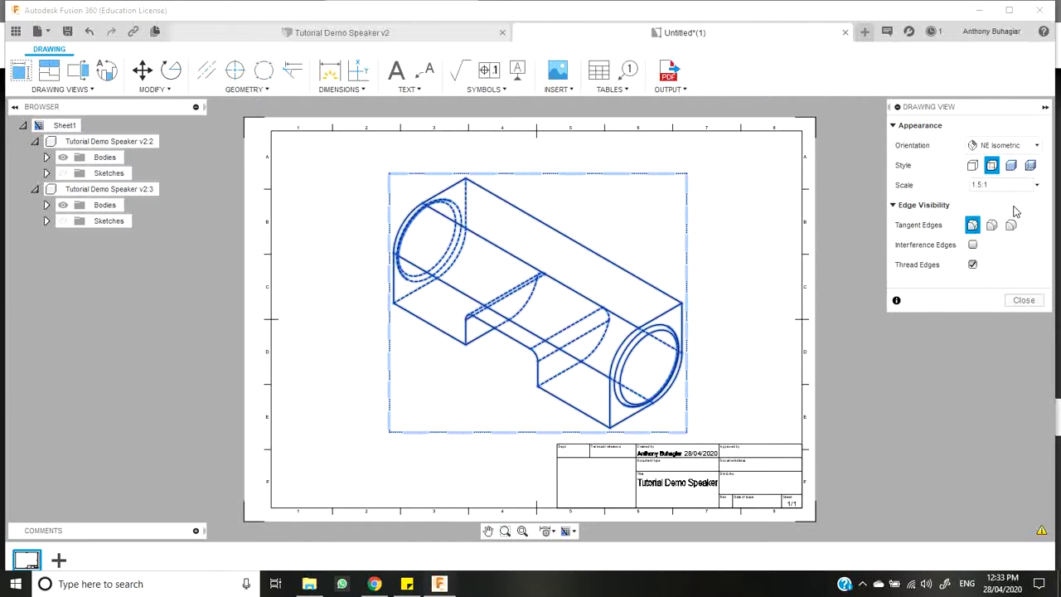
click(1022, 299)
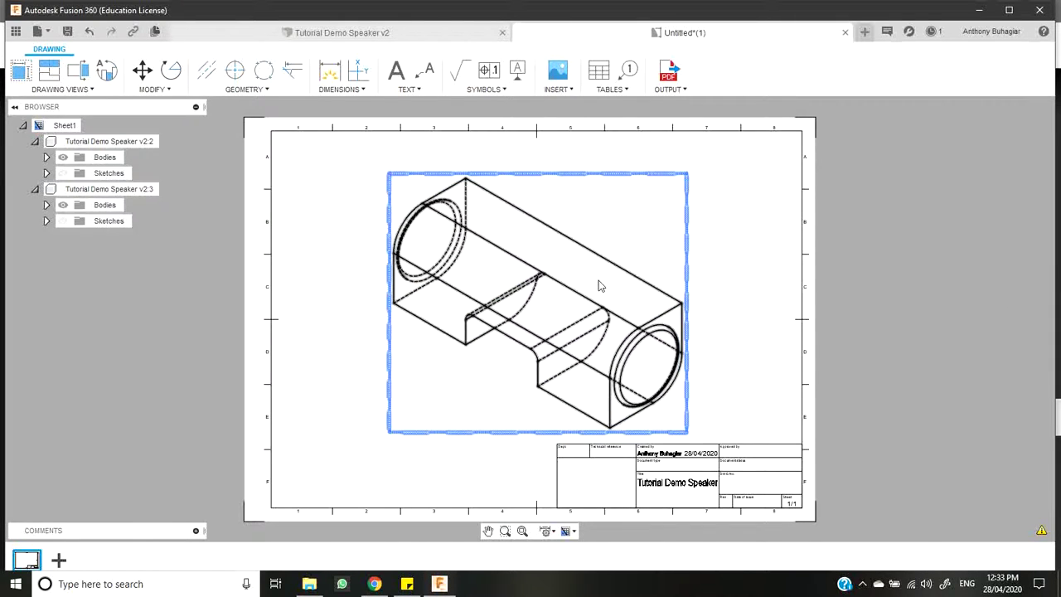
Output the isometric sheet as a PDF saved on the Desktop as 'Demo Isometric Drawing'.
click(671, 78)
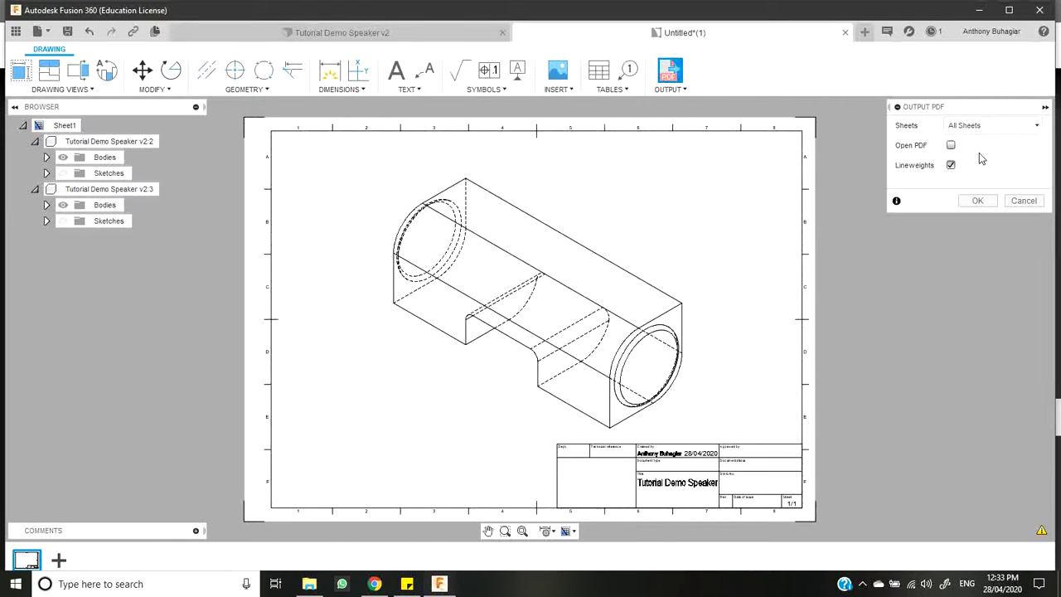
click(985, 202)
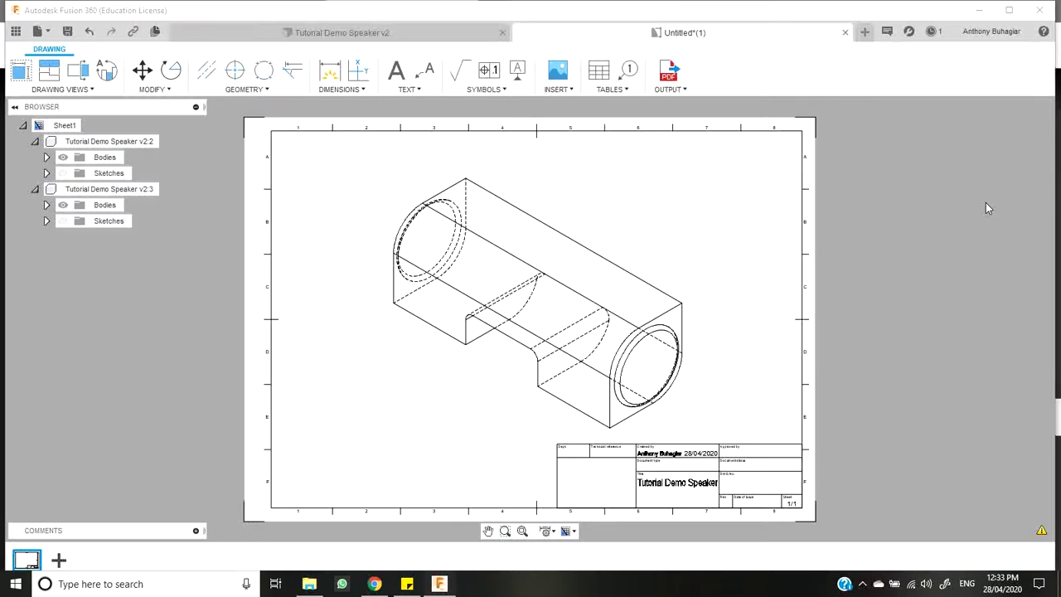
scroll(96, 139, up, 5)
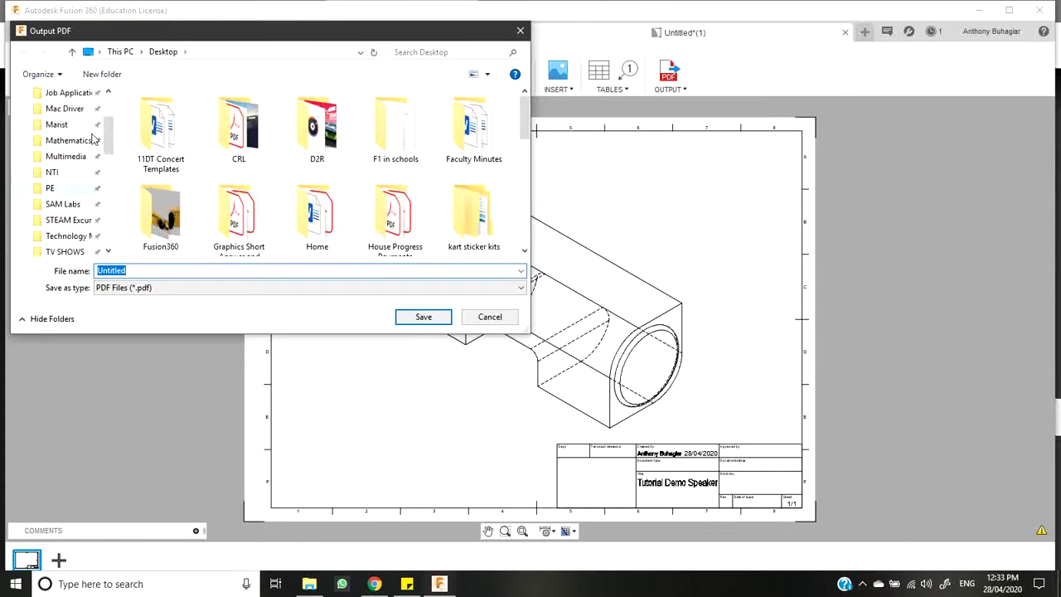
click(59, 120)
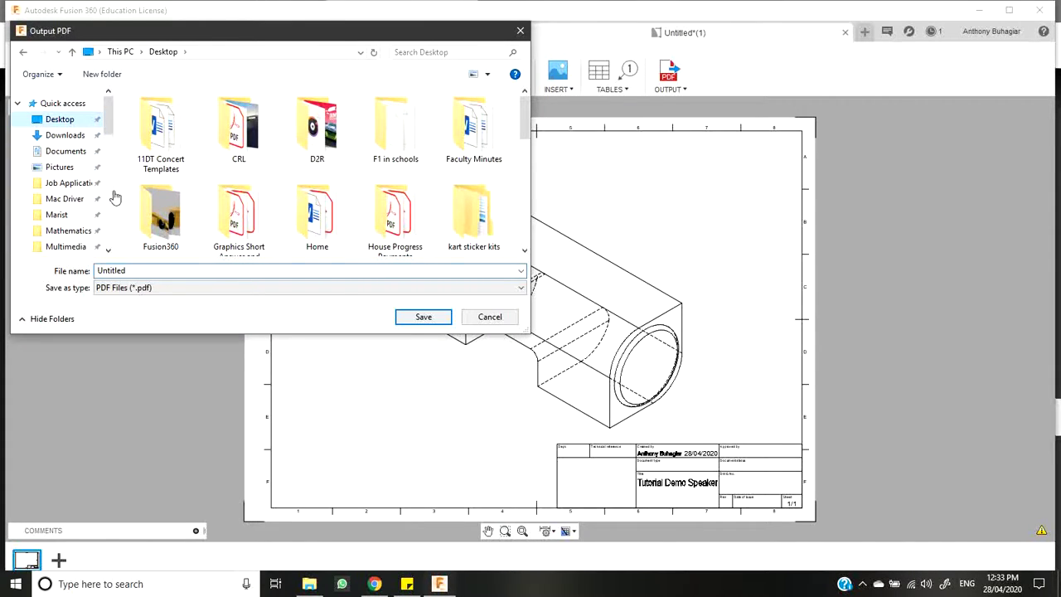
double_click(181, 271)
text(DE)
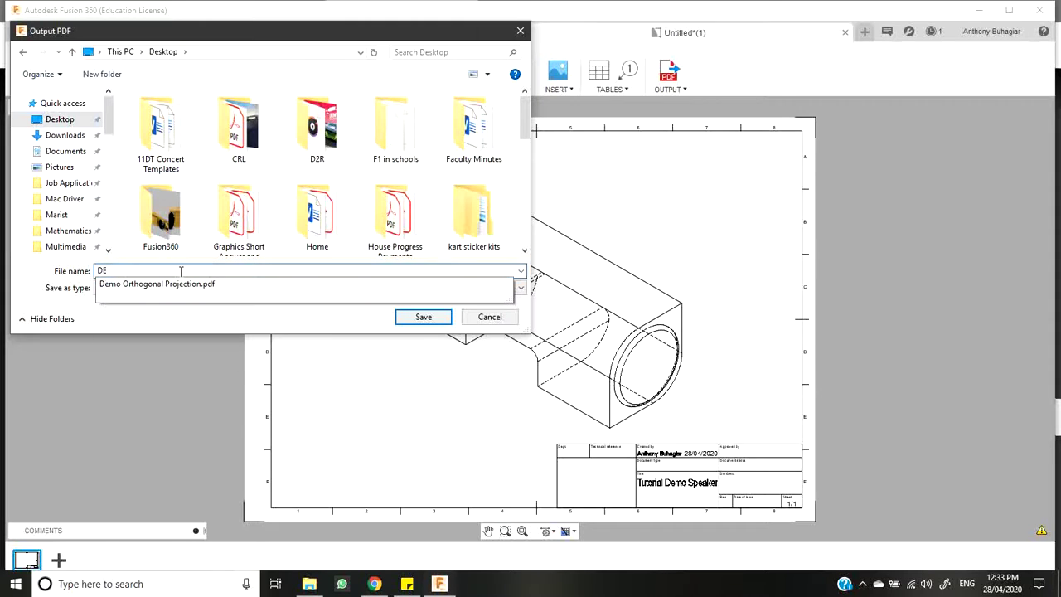
key(BackSpace)
text(emo Isometric Drawing)
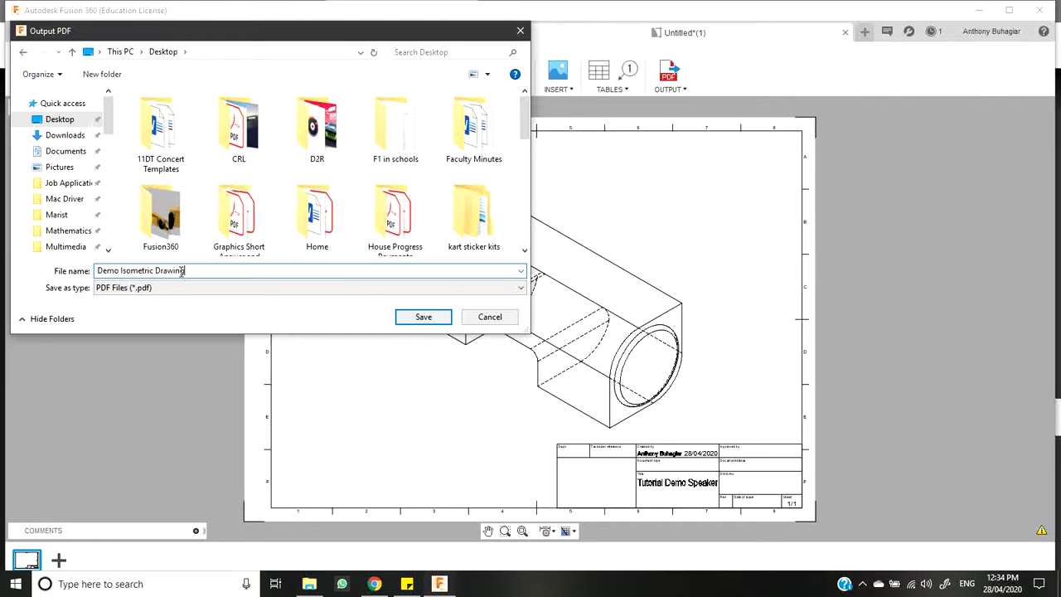
key(Return)
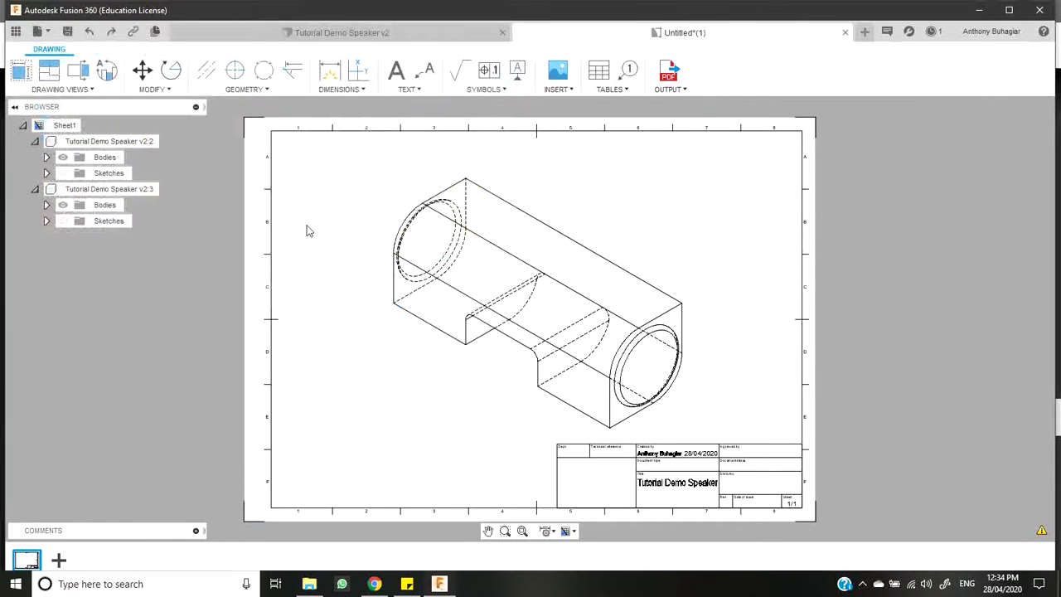
Minimize the open windows and open the Demo Orthogonal Projection PDF from the desktop.
click(977, 10)
click(977, 9)
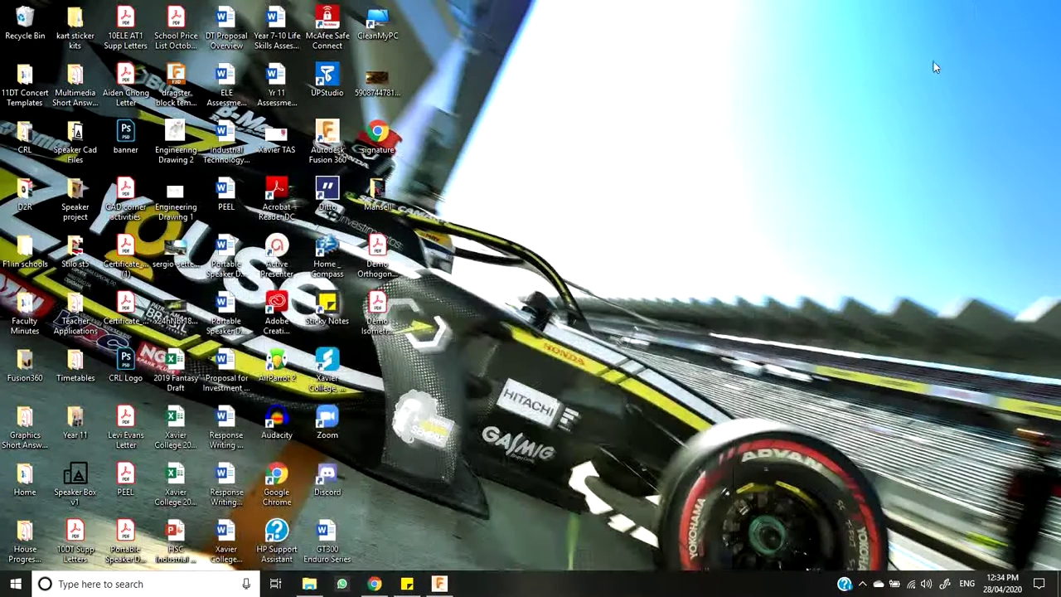
click(386, 269)
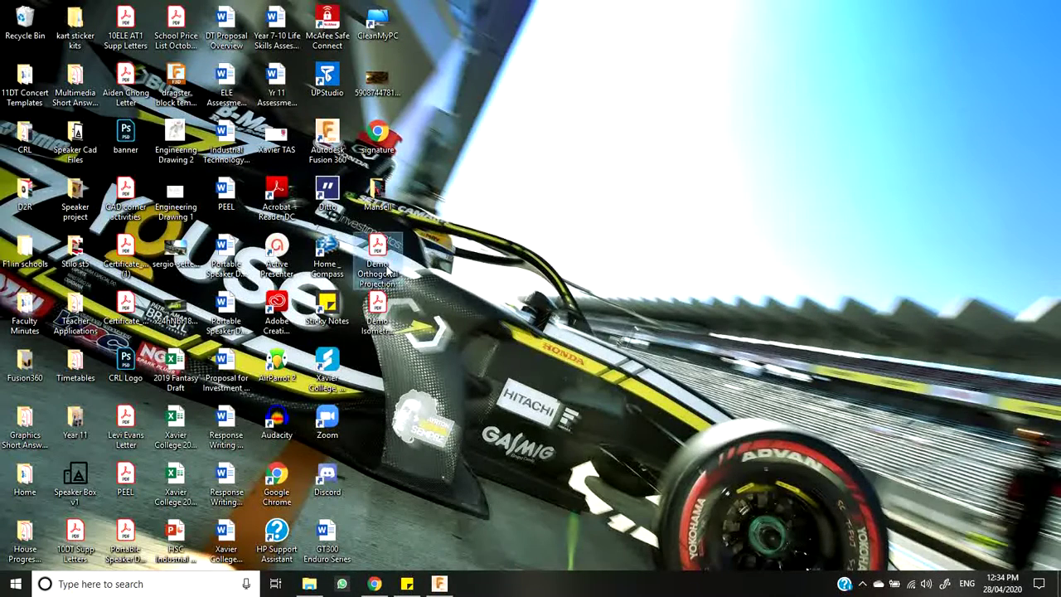
double_click(386, 269)
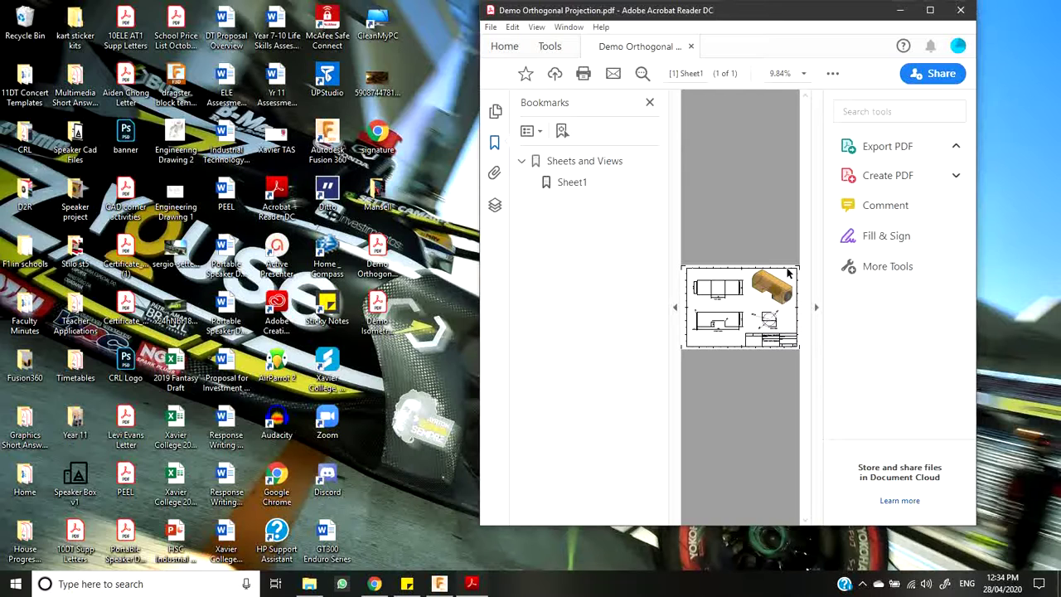
Minimize and restore the PDF viewer, then switch back to the Fusion 360 drawing.
click(471, 584)
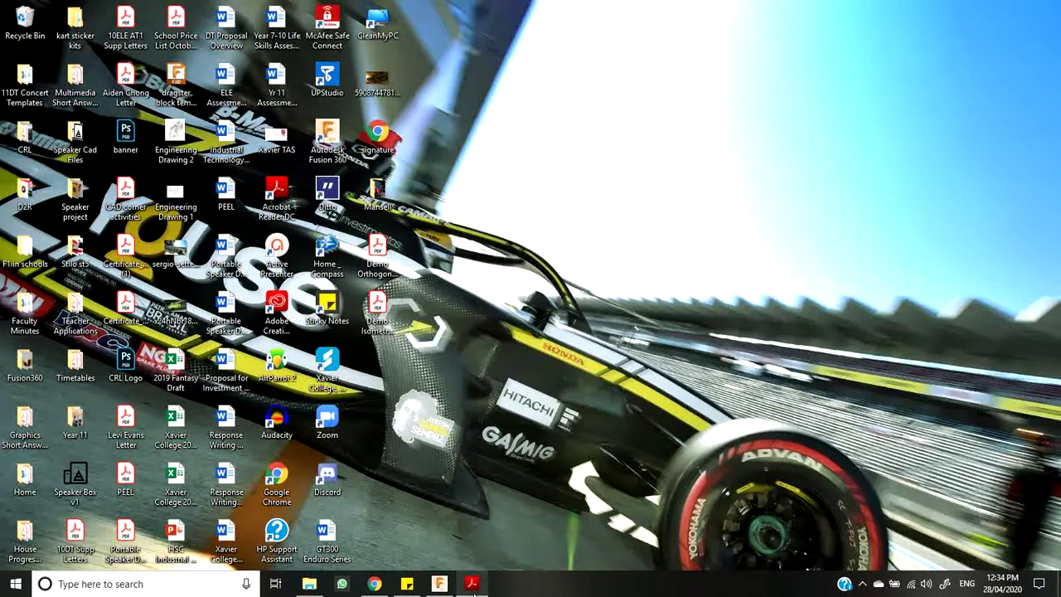
click(471, 583)
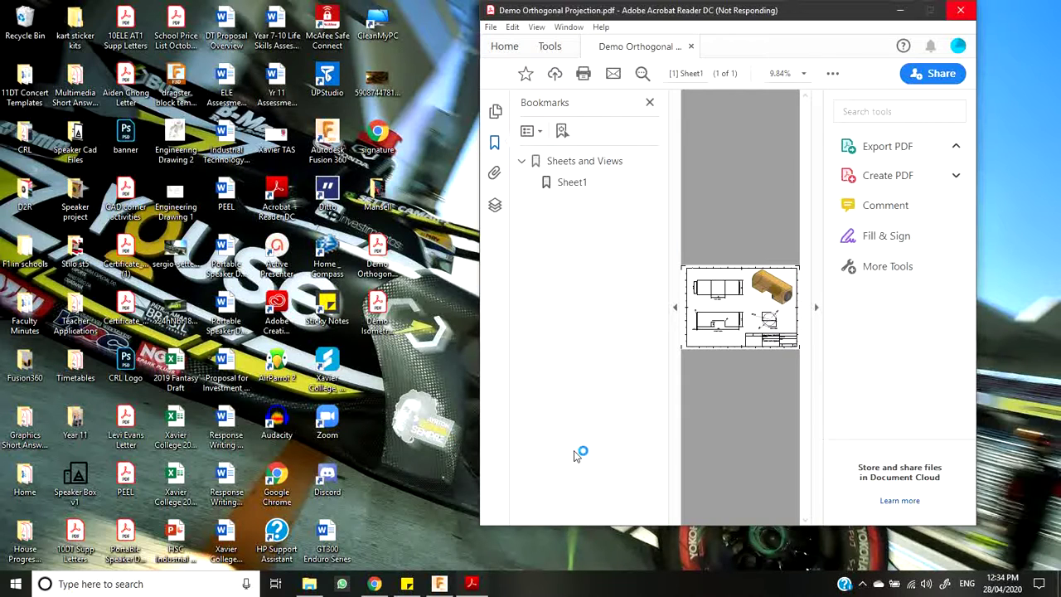
click(439, 583)
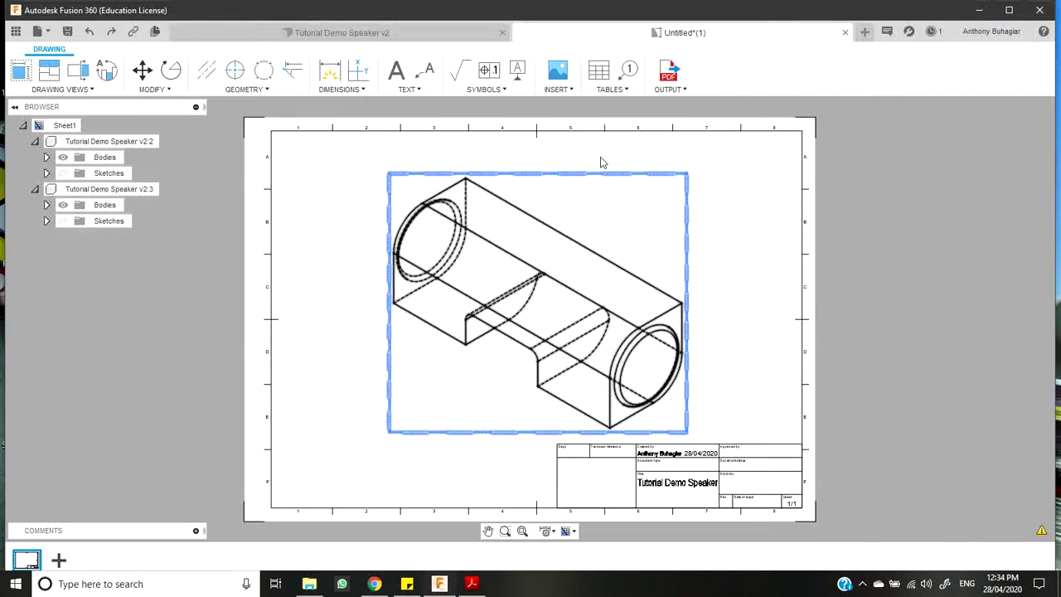
In the Tutorial Demo Speaker v2 model, enlarge both speaker renderings in the Rendering Gallery.
click(348, 34)
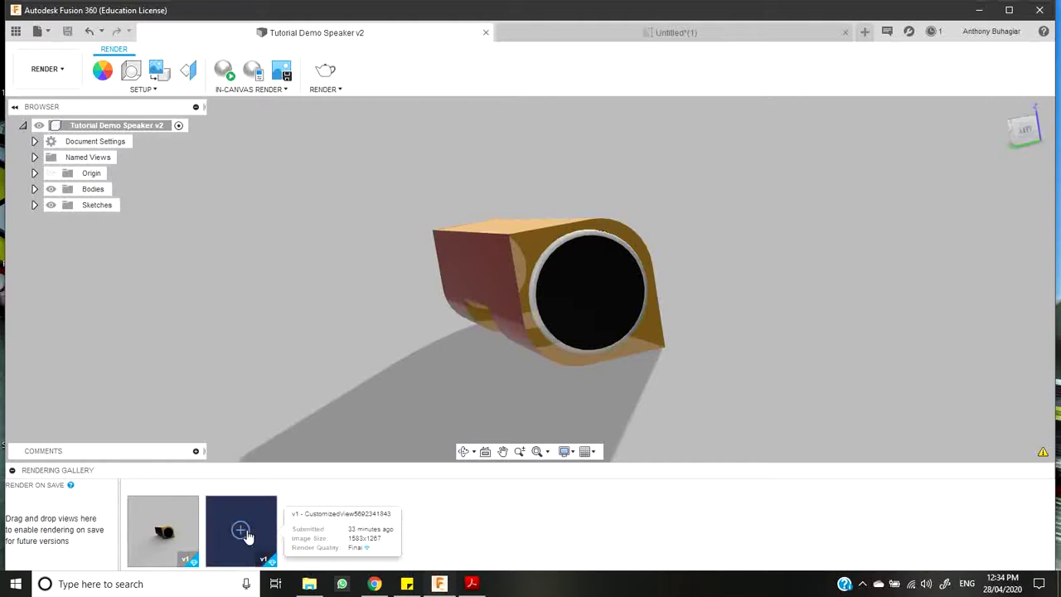
click(241, 531)
mouse_move(174, 535)
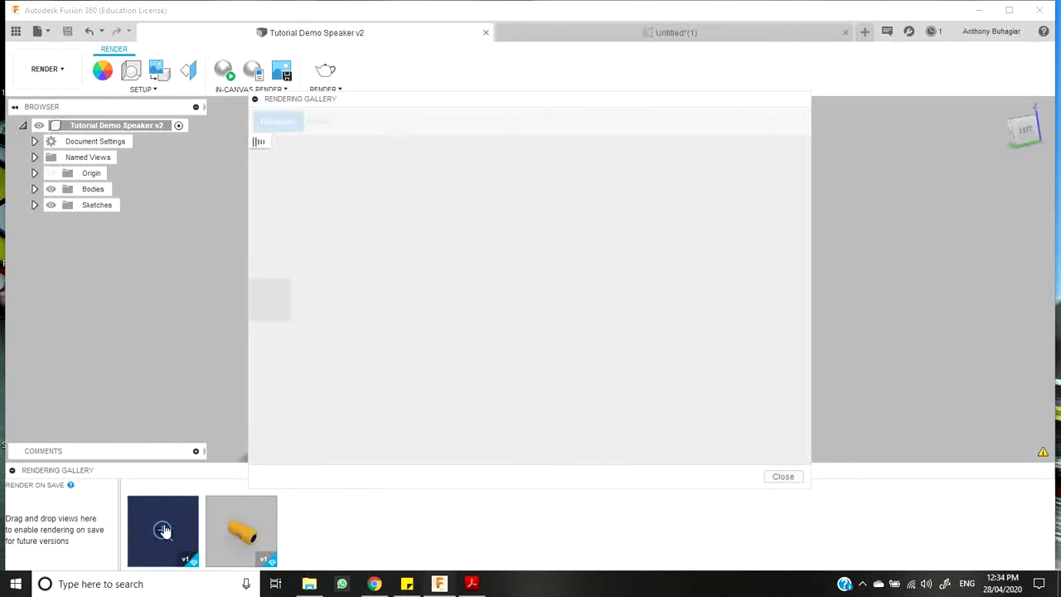
click(163, 530)
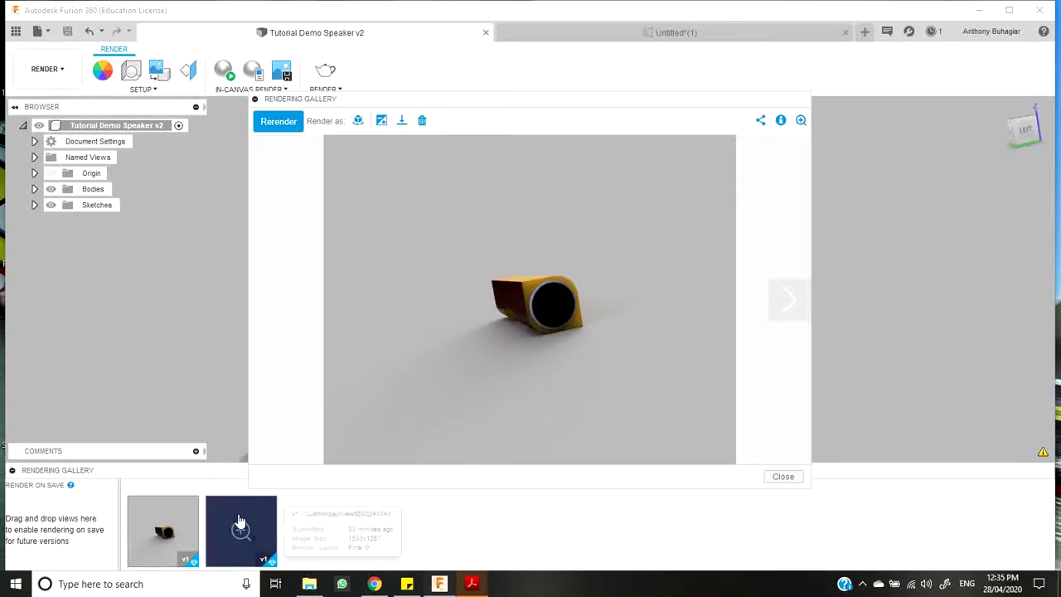
Bring up the Demo Isometric Drawing PDF from Acrobat's taskbar previews.
mouse_move(239, 524)
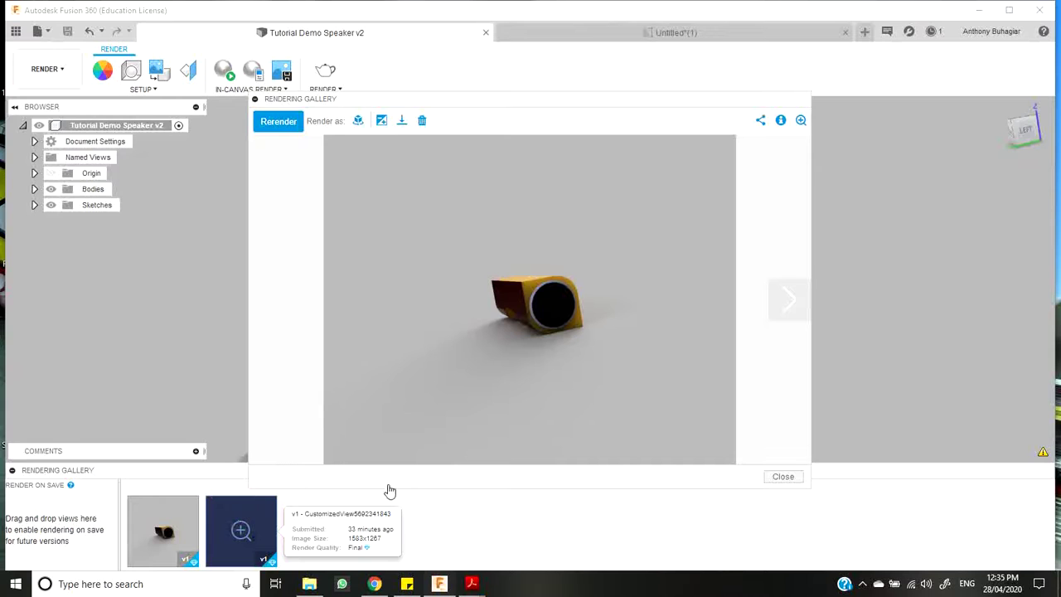
mouse_move(471, 583)
click(516, 527)
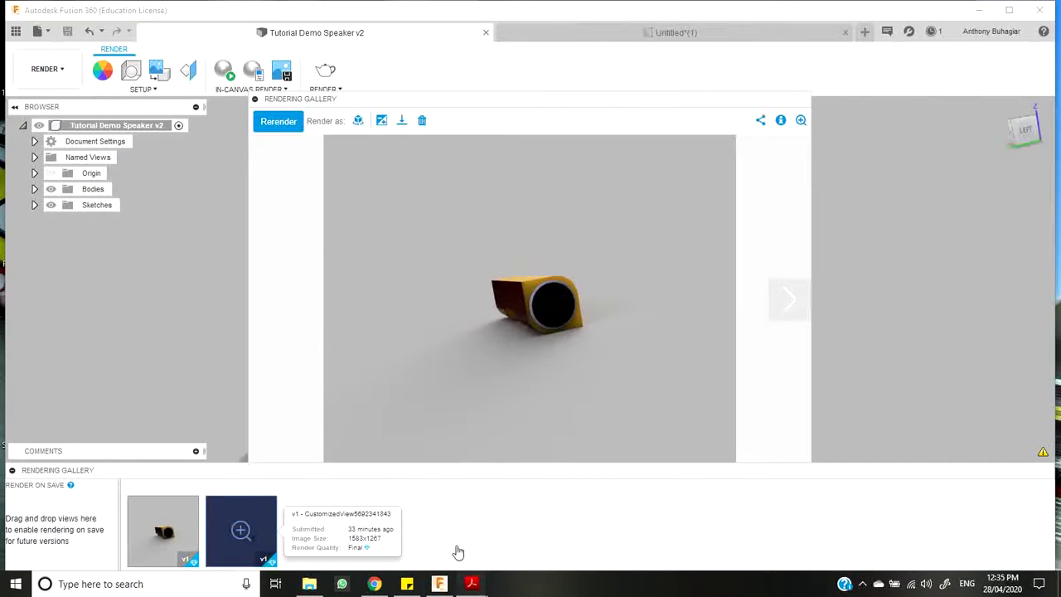
mouse_move(471, 584)
click(503, 546)
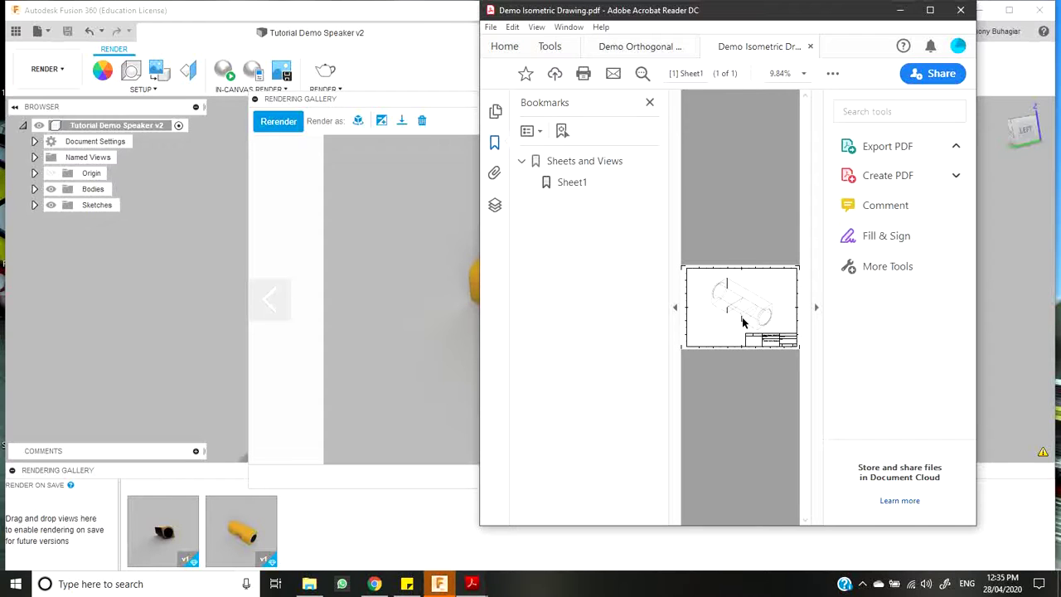
Maximize Acrobat, look through File > Save As location and file types, then cancel.
click(930, 10)
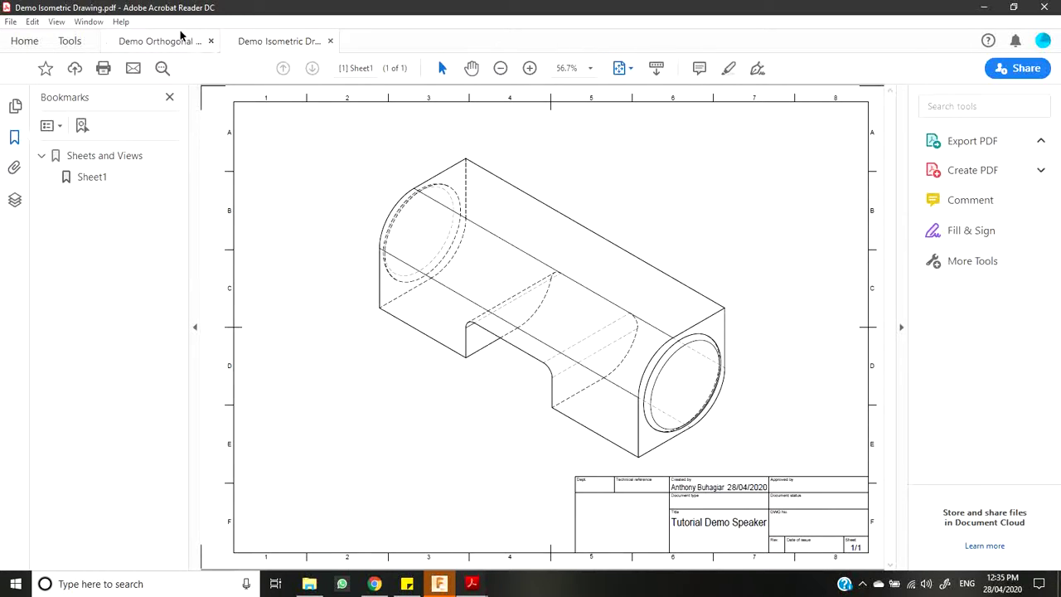
click(11, 22)
click(58, 126)
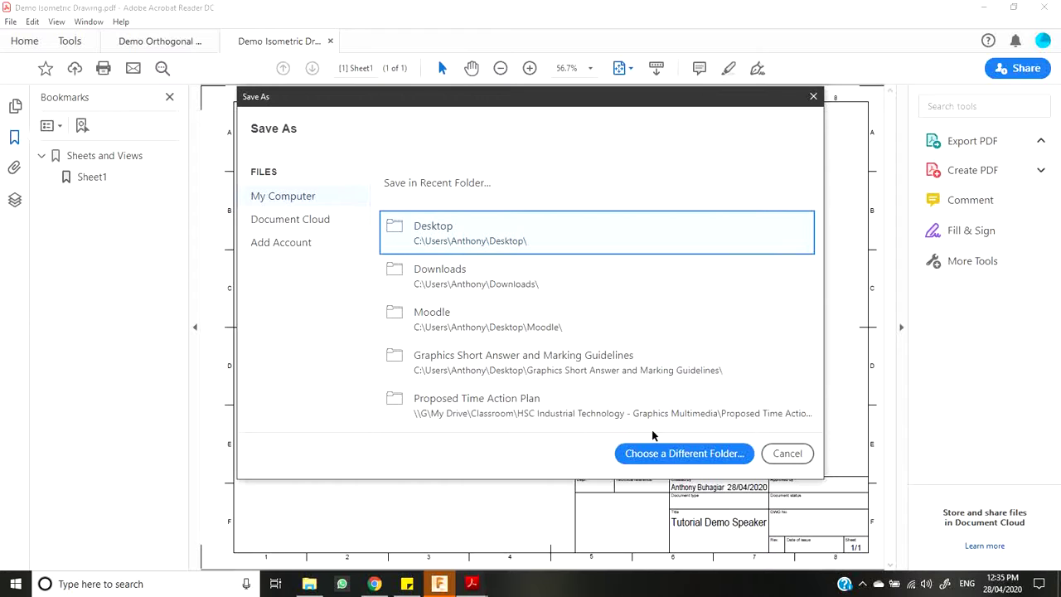
click(663, 454)
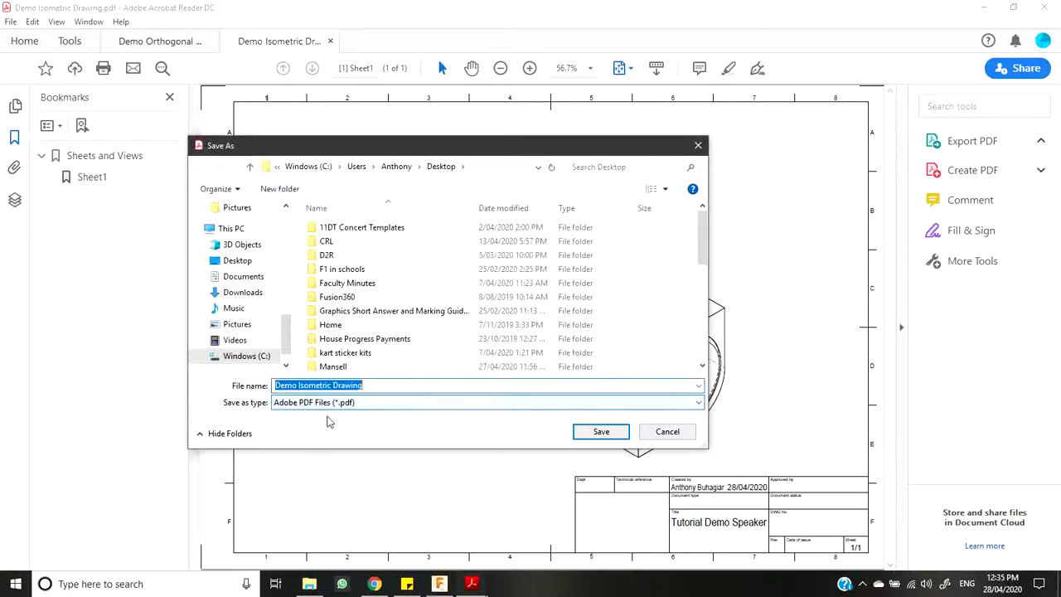
click(349, 403)
click(669, 441)
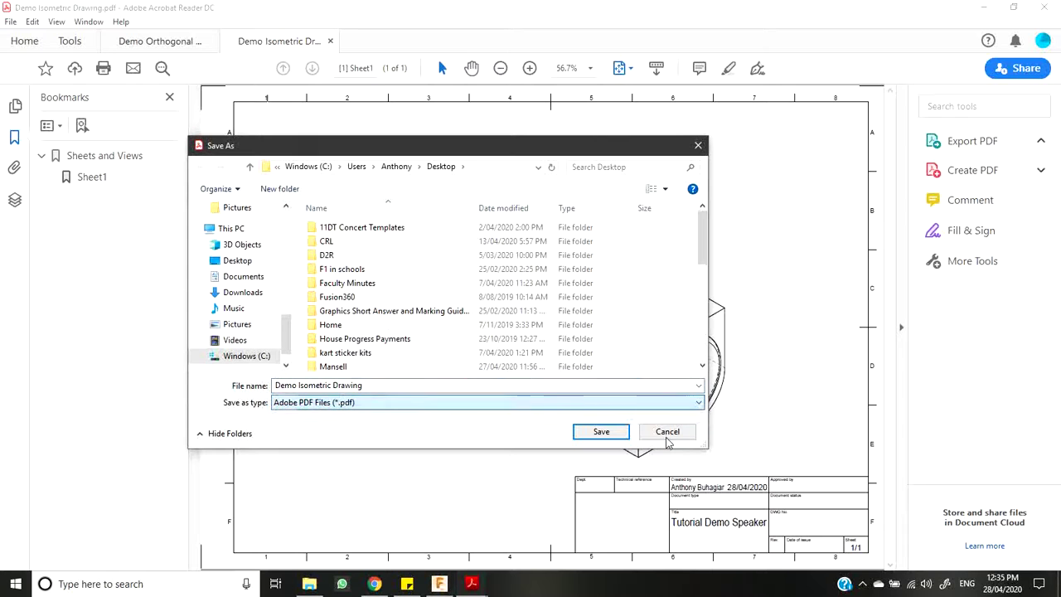
click(670, 437)
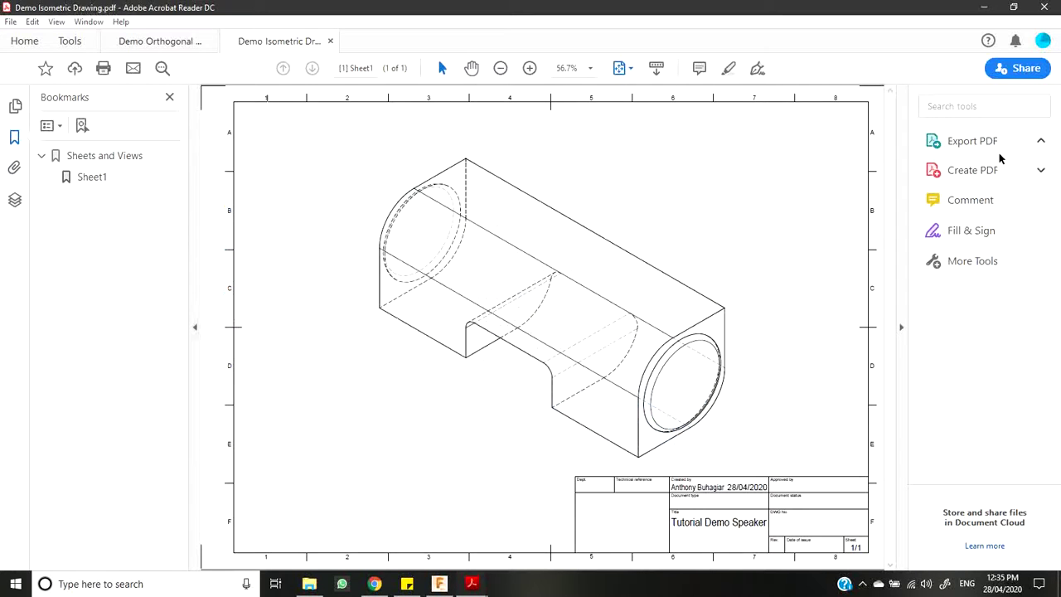
Close only the Demo Isometric Drawing tab, then quit Acrobat Reader.
click(11, 21)
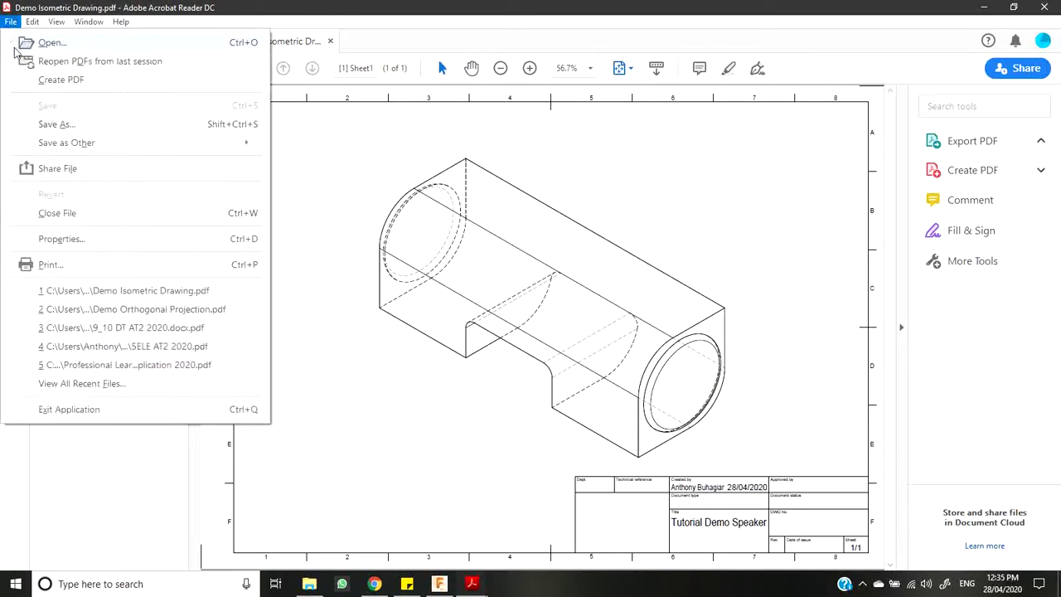
click(1010, 154)
click(974, 142)
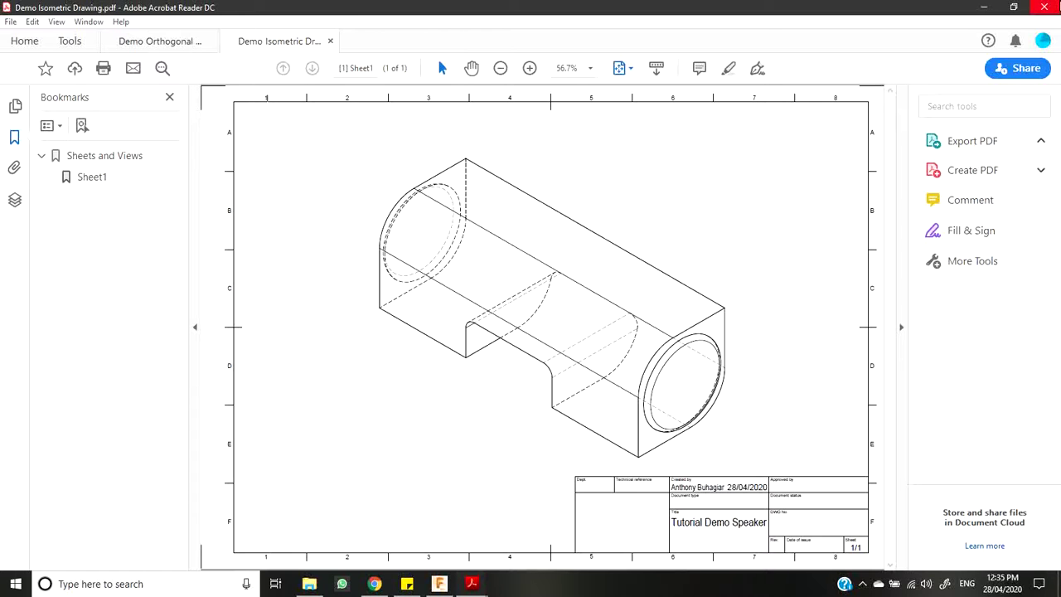
click(1043, 6)
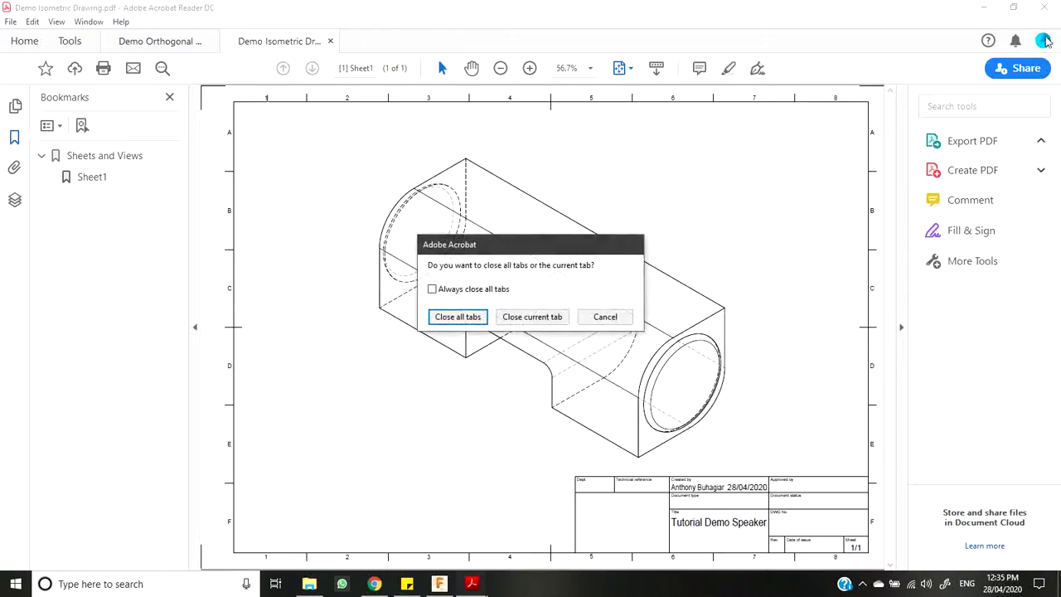
click(530, 318)
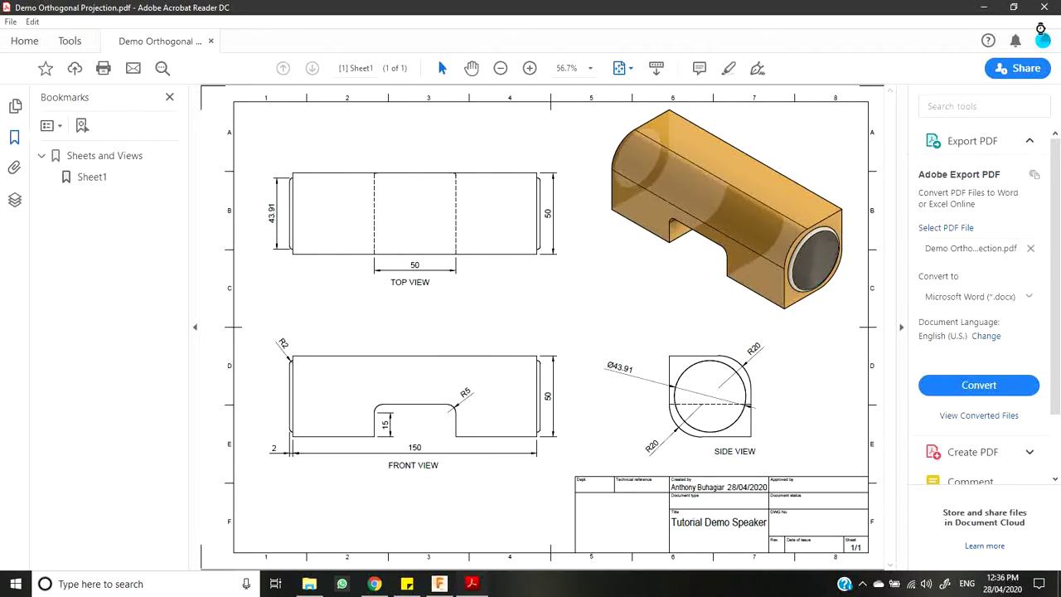
click(1044, 6)
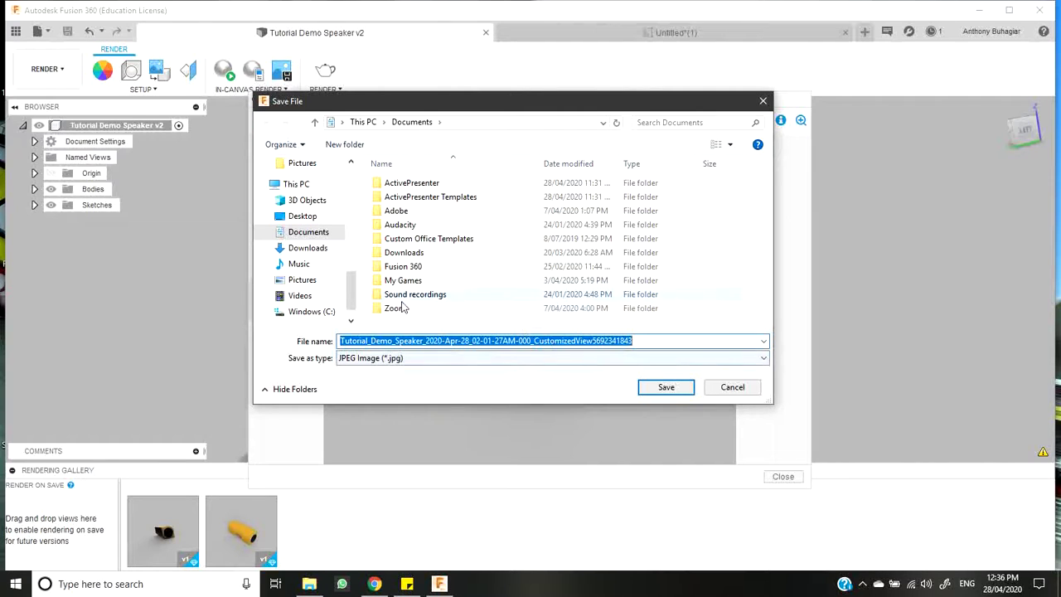
Save the yellow speaker render as a JPEG on the Desktop.
scroll(299, 265, up, 10)
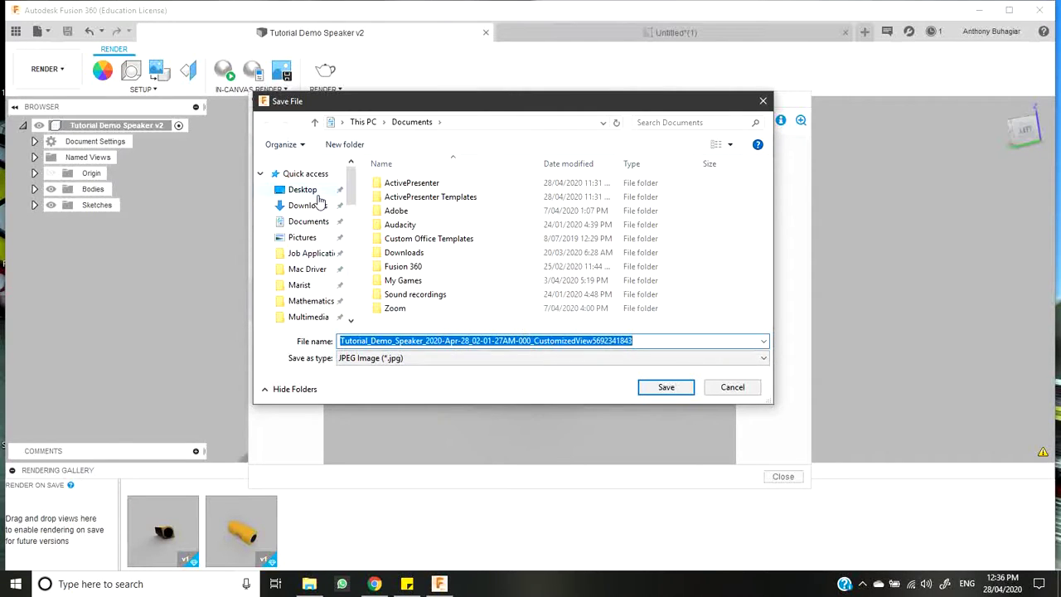
click(313, 189)
click(667, 387)
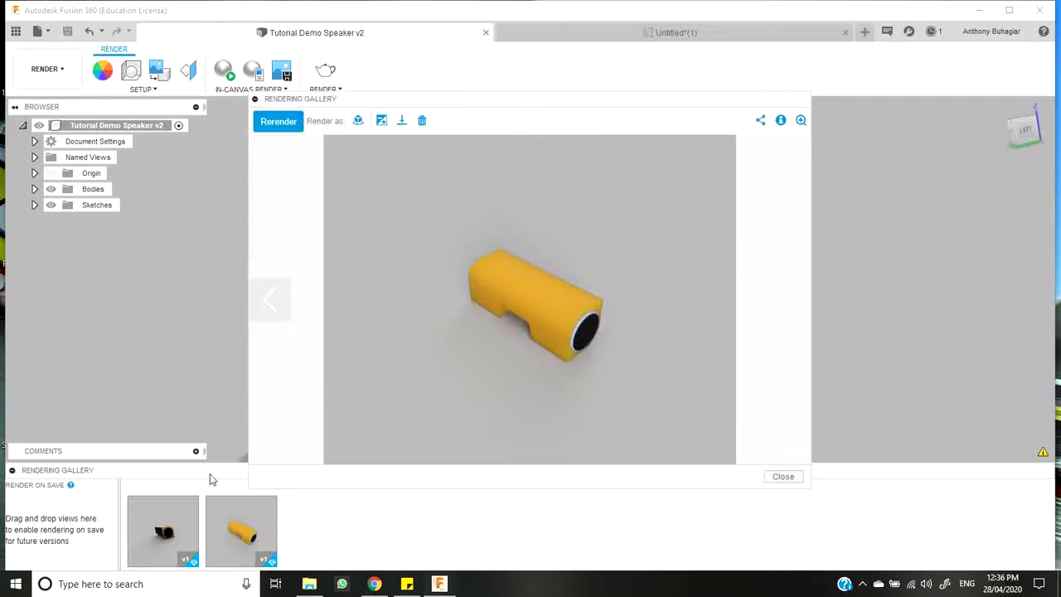
Select the black-end speaker render and download it as a JPEG to the Desktop.
click(161, 535)
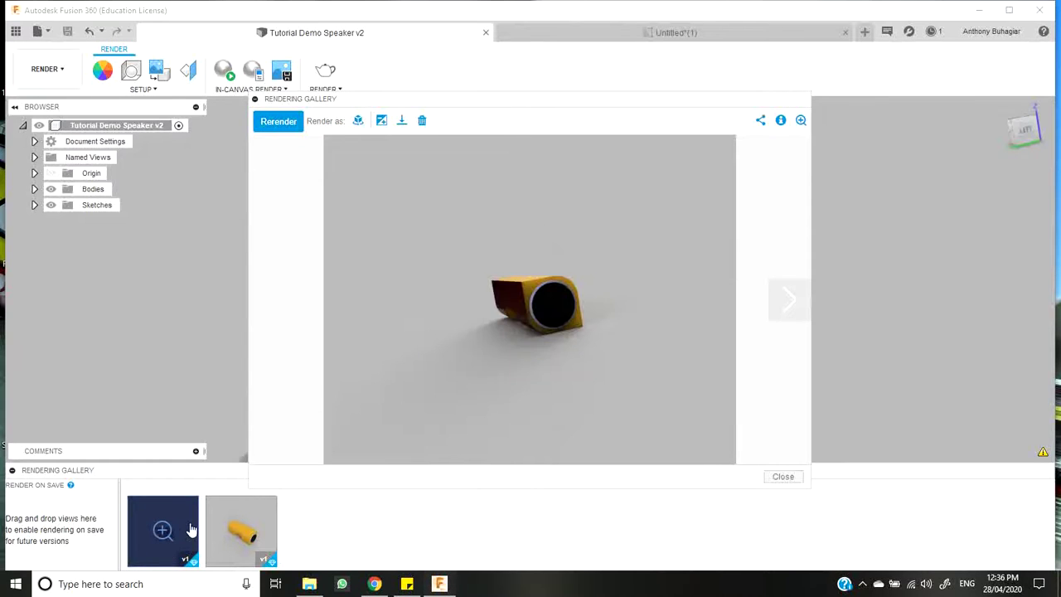
click(400, 126)
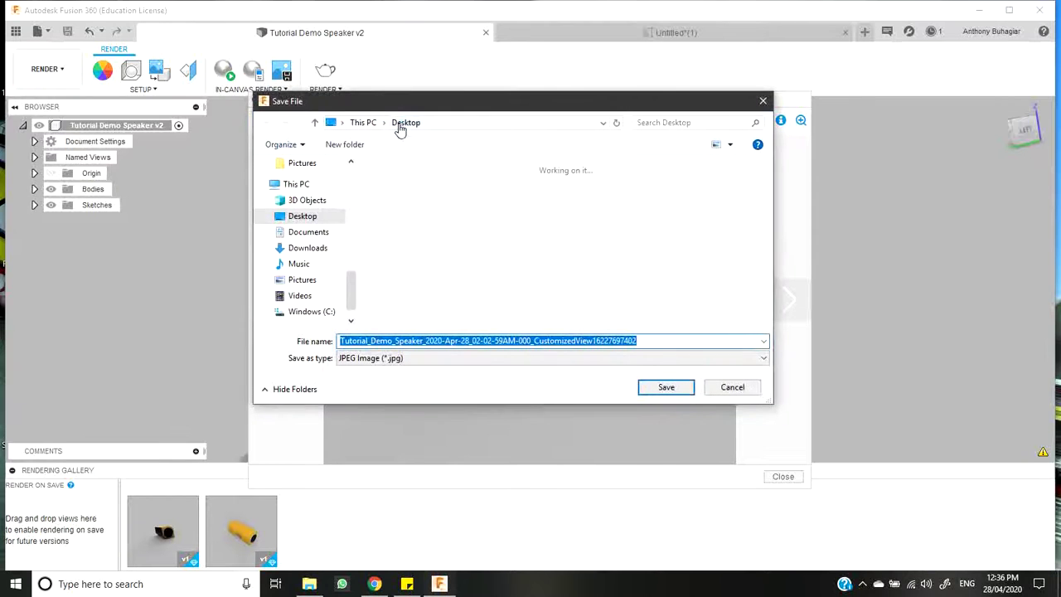
scroll(336, 273, up, 10)
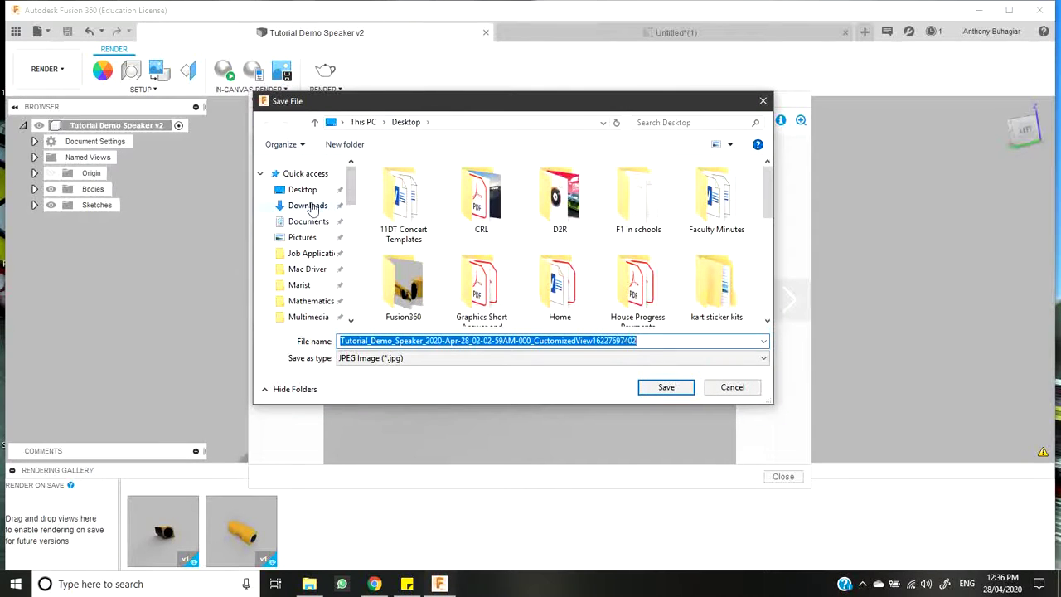
click(303, 190)
click(651, 387)
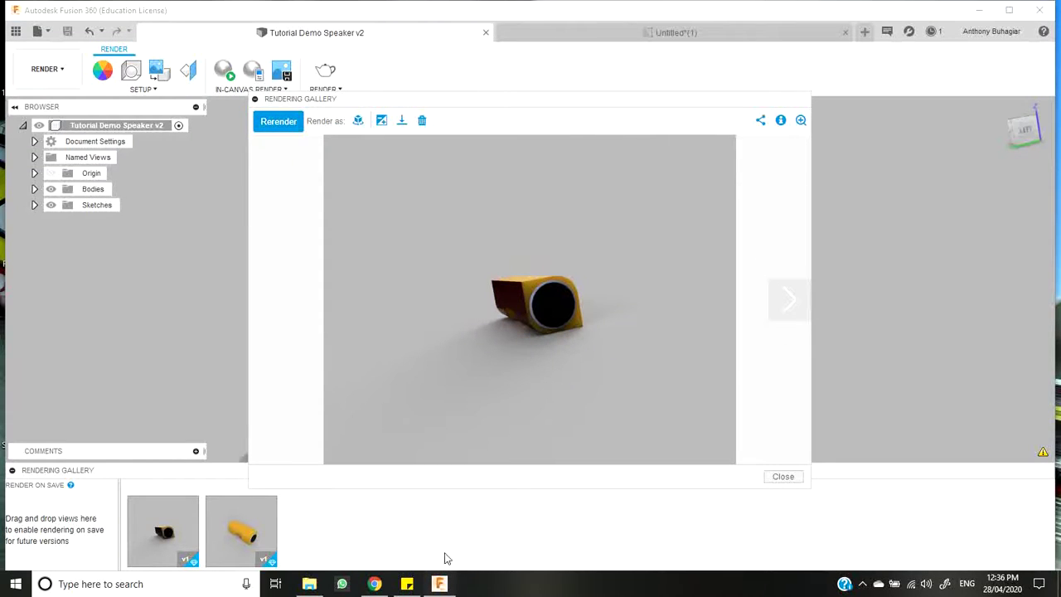
click(978, 9)
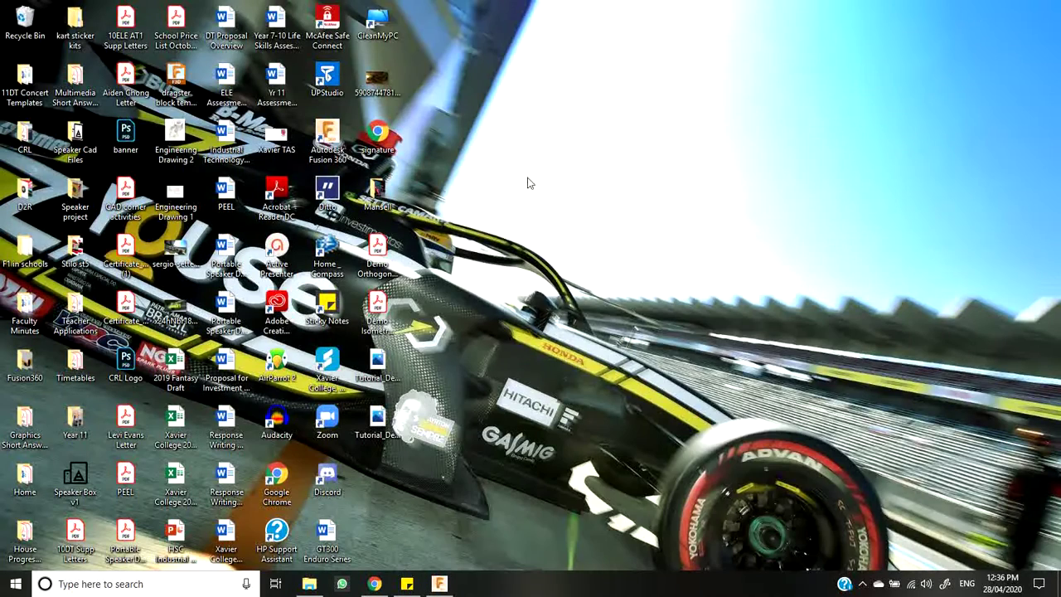
click(387, 380)
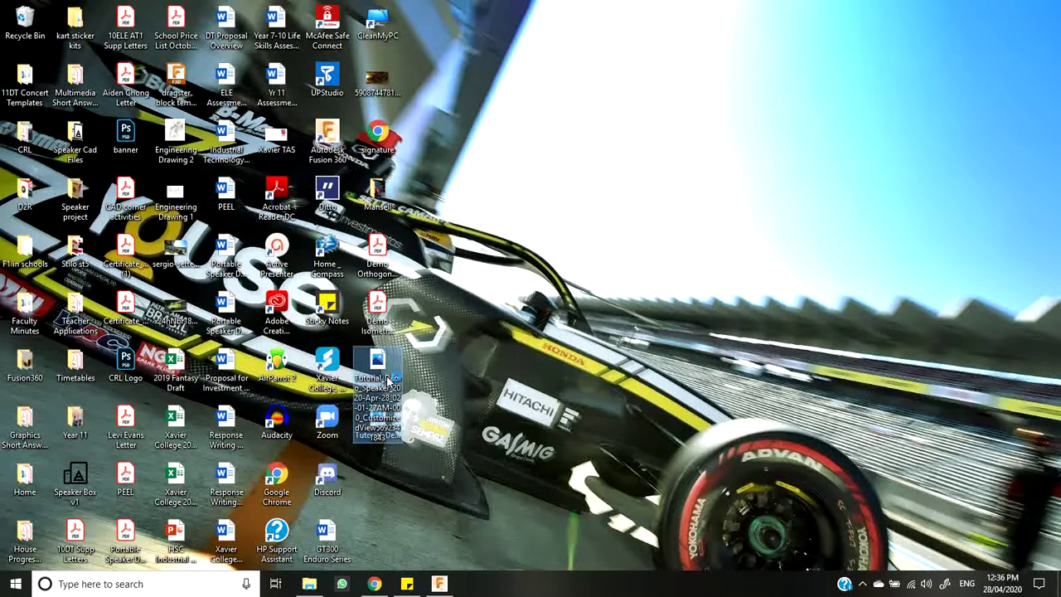
double_click(387, 379)
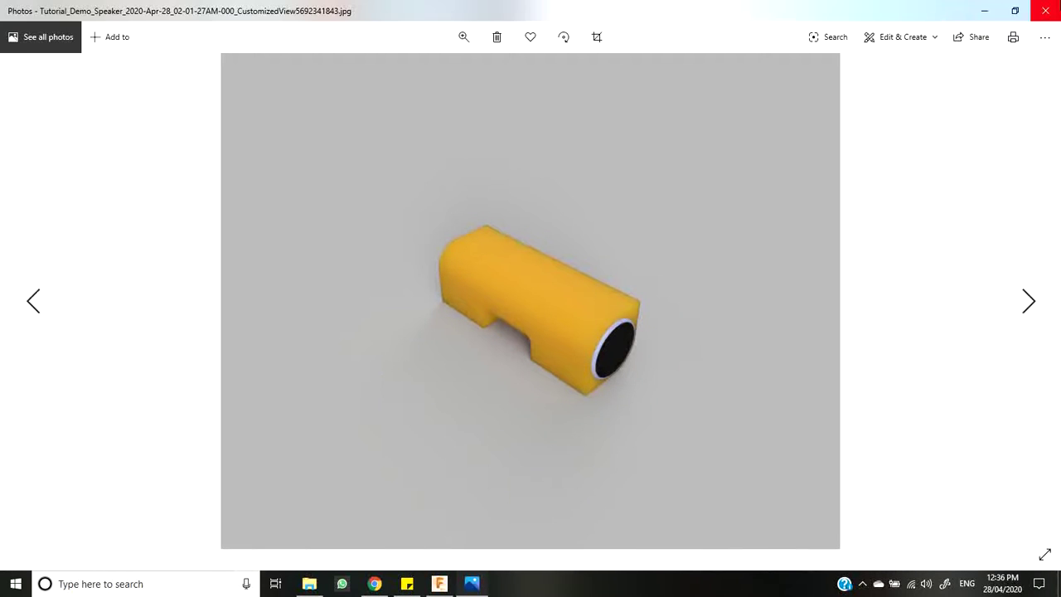
click(1045, 11)
double_click(389, 410)
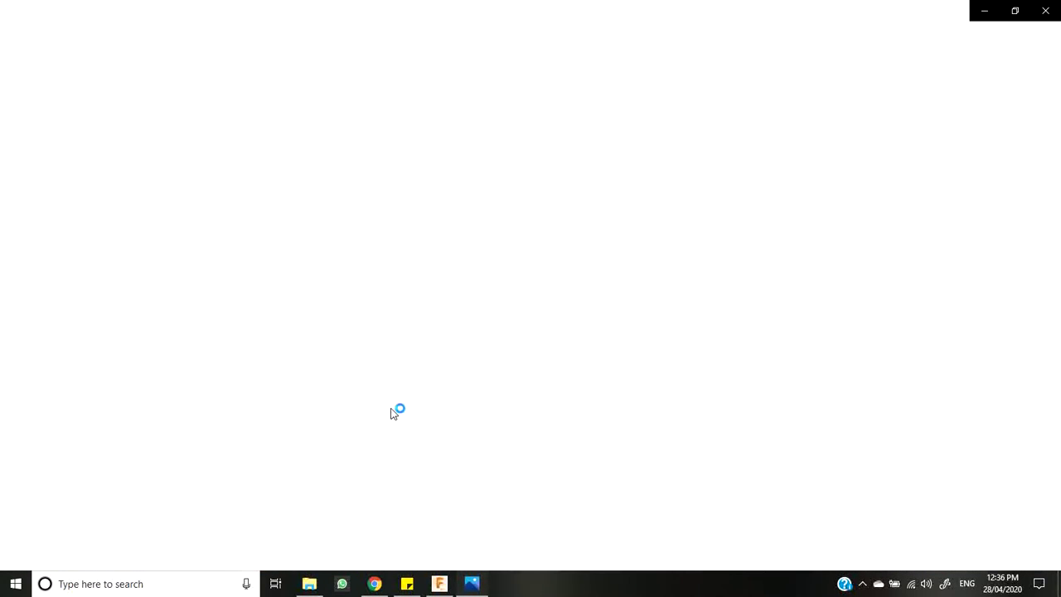
key(Right)
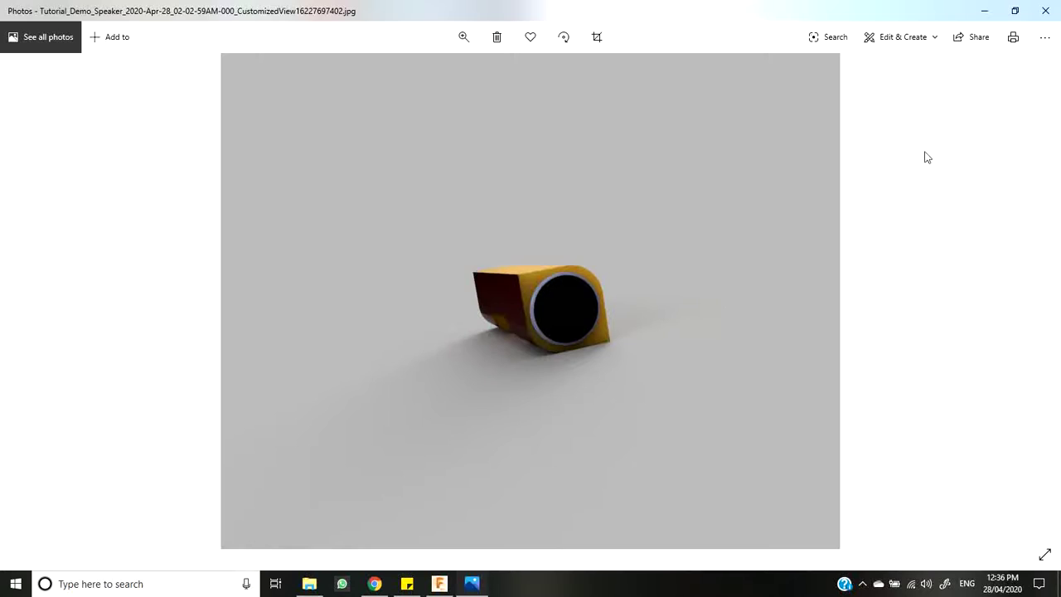
click(1045, 14)
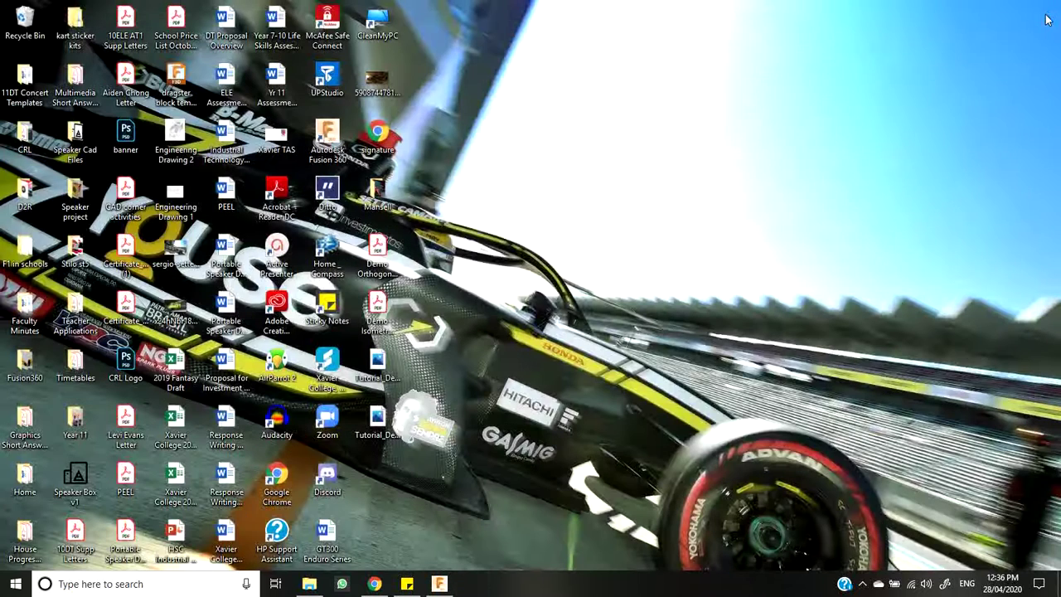
click(439, 585)
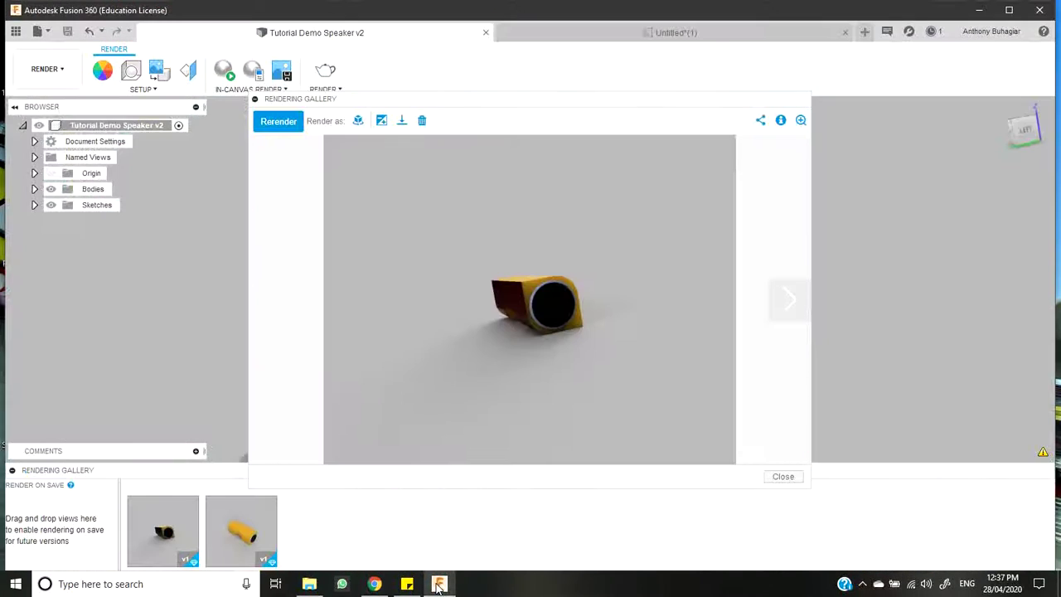